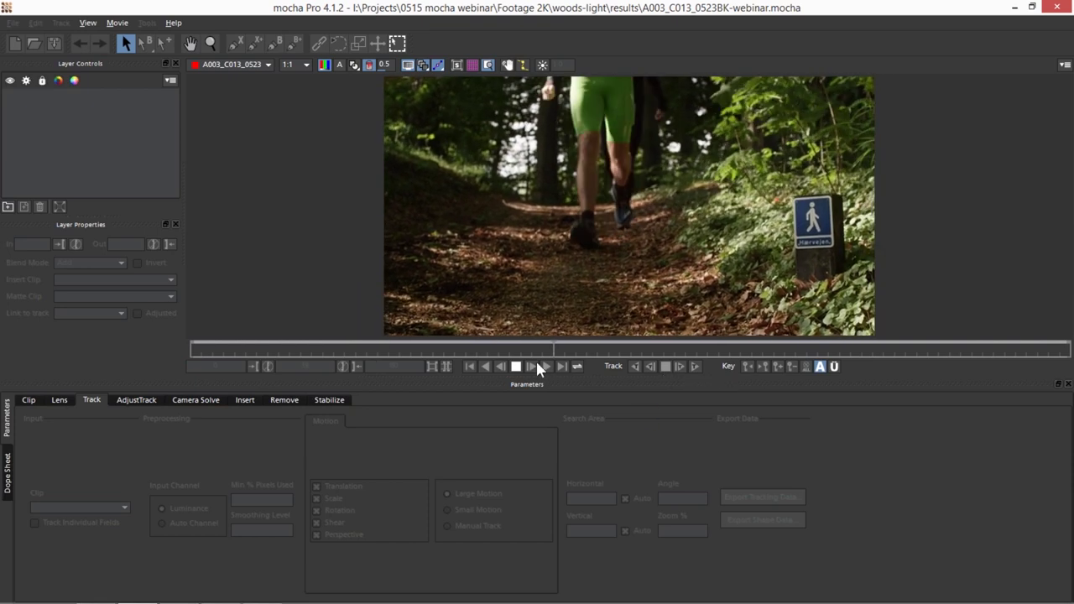
- Play and scrub through the woods clip to examine the runners' path and the sign's movement, ending on frame 0
click(516, 365)
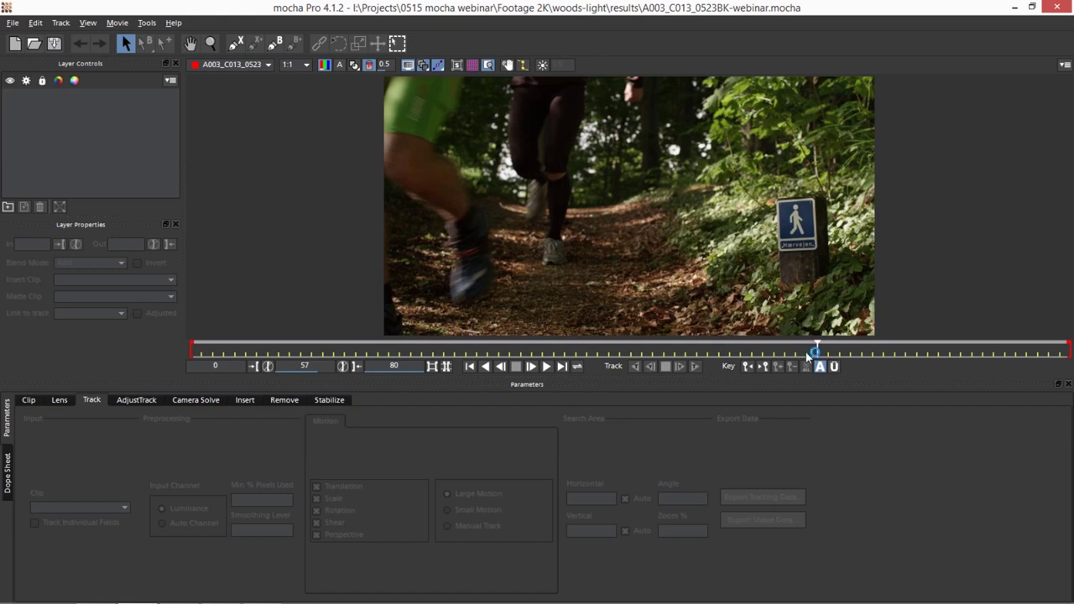
drag(805, 351, 267, 352)
key(space)
key(space)
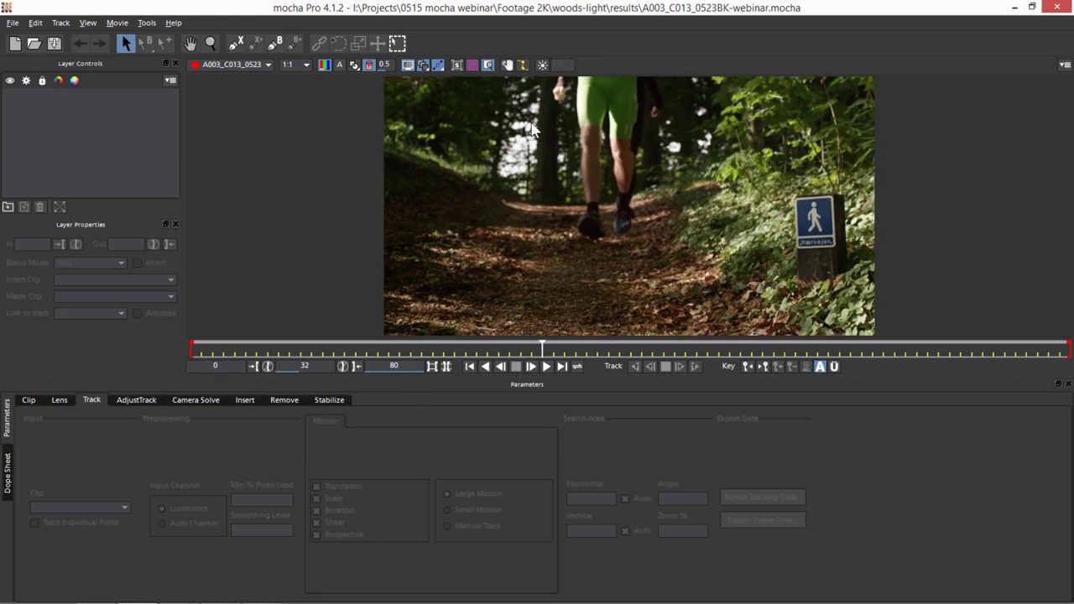
drag(541, 347, 895, 347)
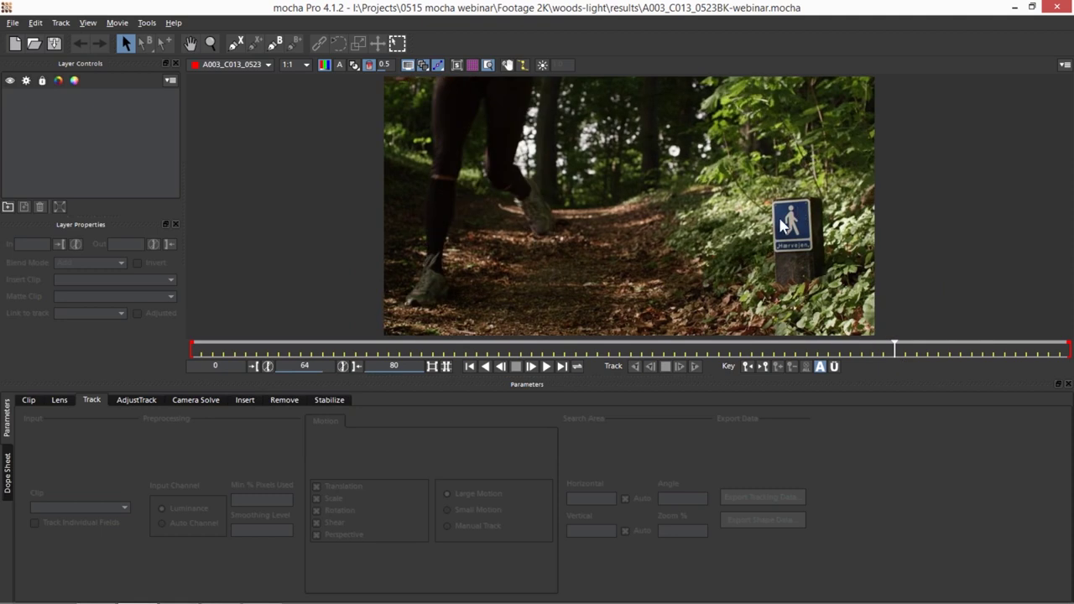
drag(895, 346, 191, 347)
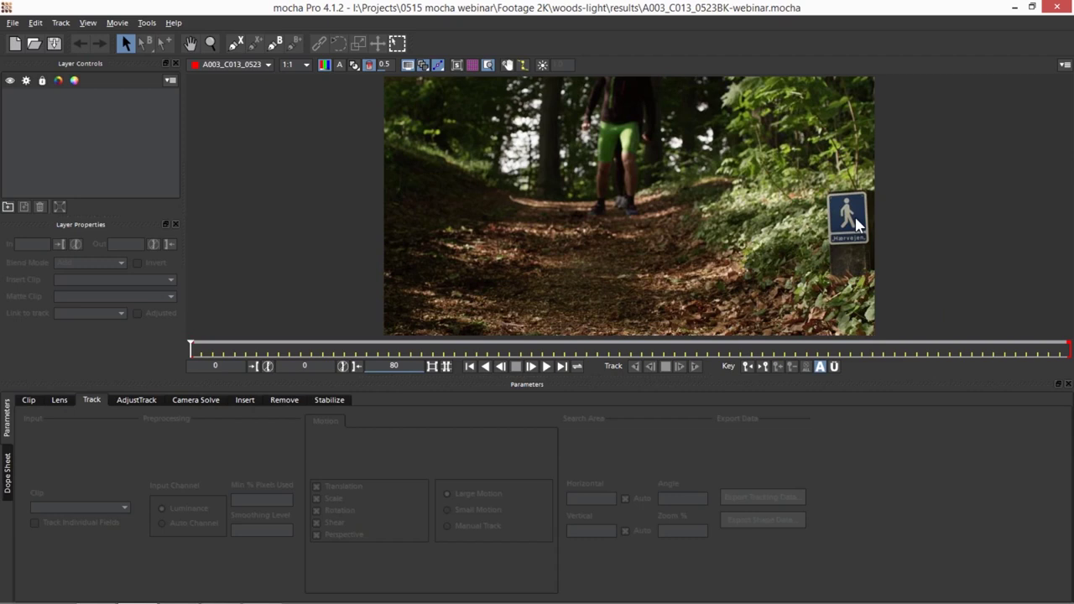
click(550, 367)
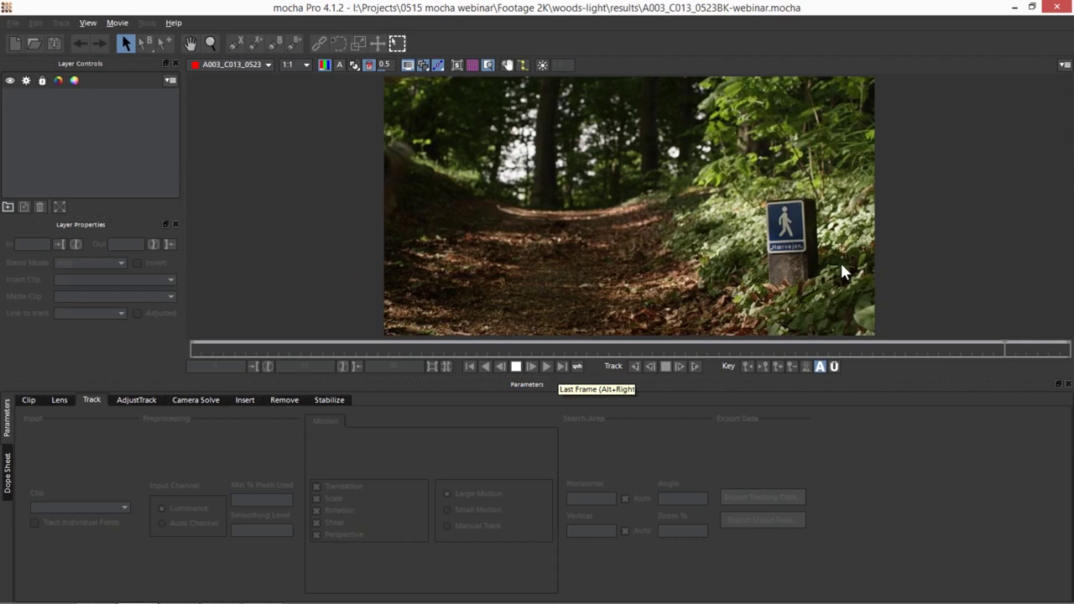
click(516, 366)
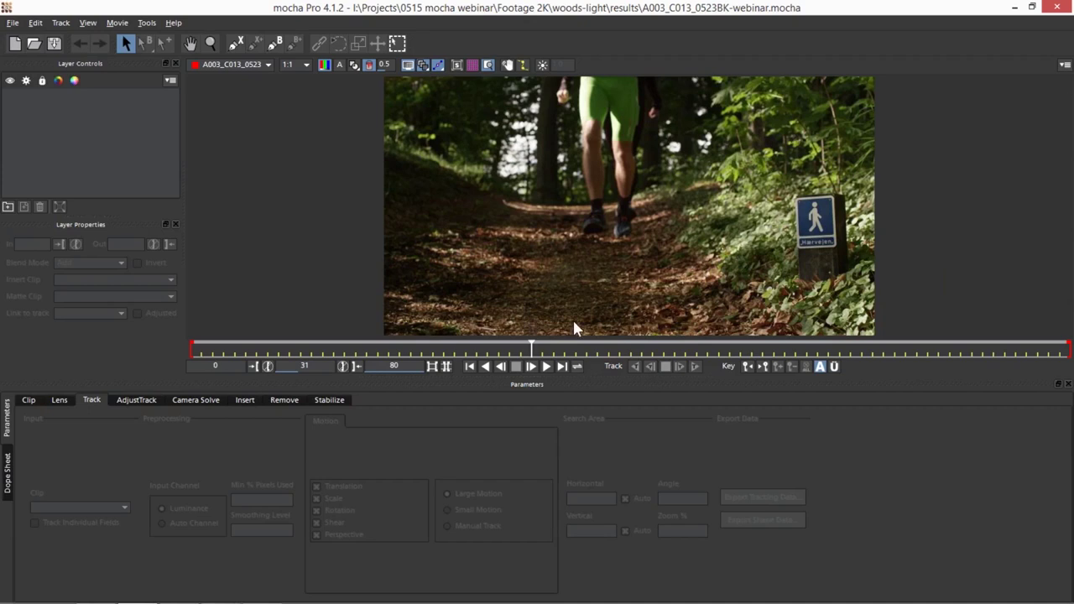
drag(531, 348, 191, 352)
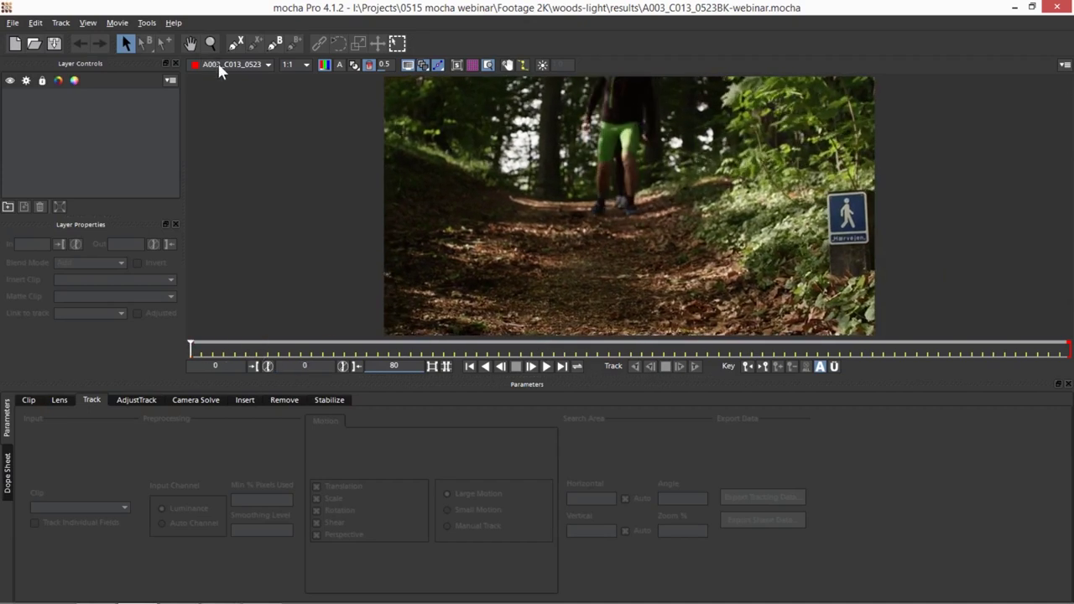
- Draw a closed four-point X-spline around the blue walking sign on frame 0
click(236, 41)
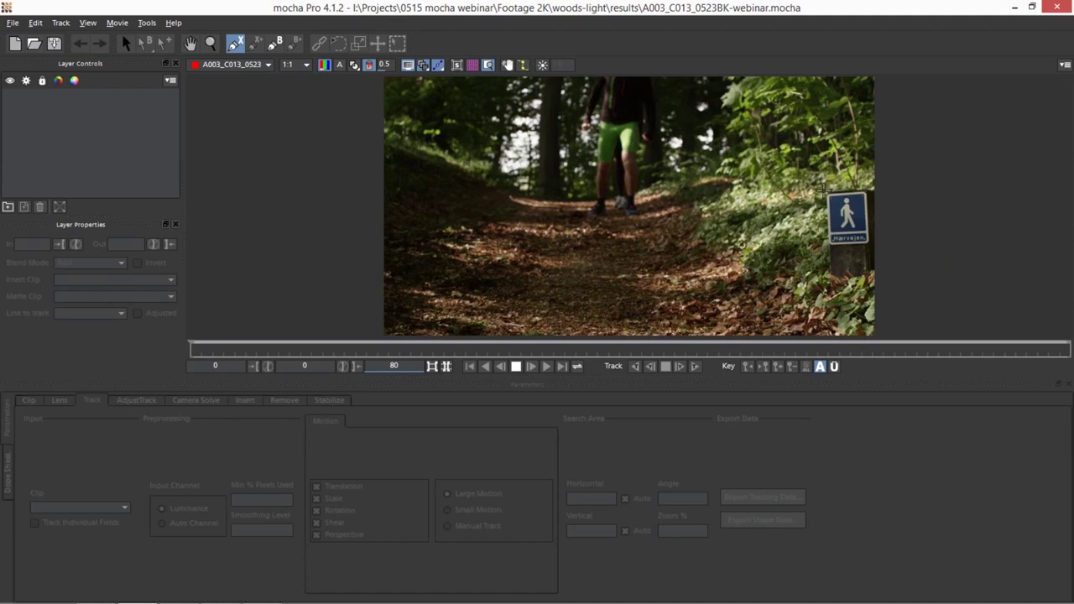
click(812, 168)
click(811, 267)
click(826, 246)
click(872, 243)
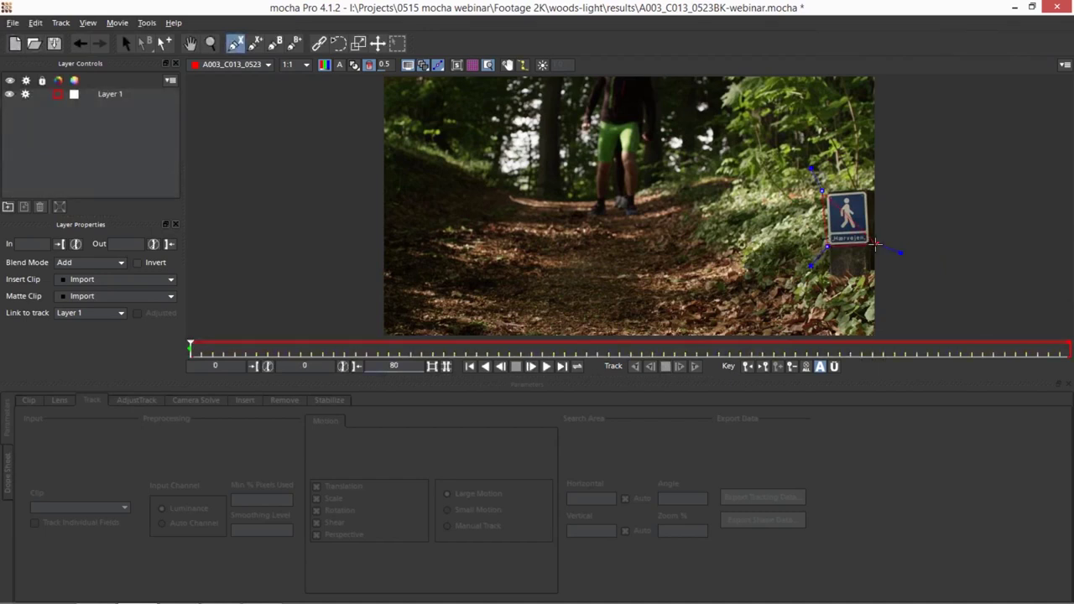
click(873, 186)
right_click(872, 186)
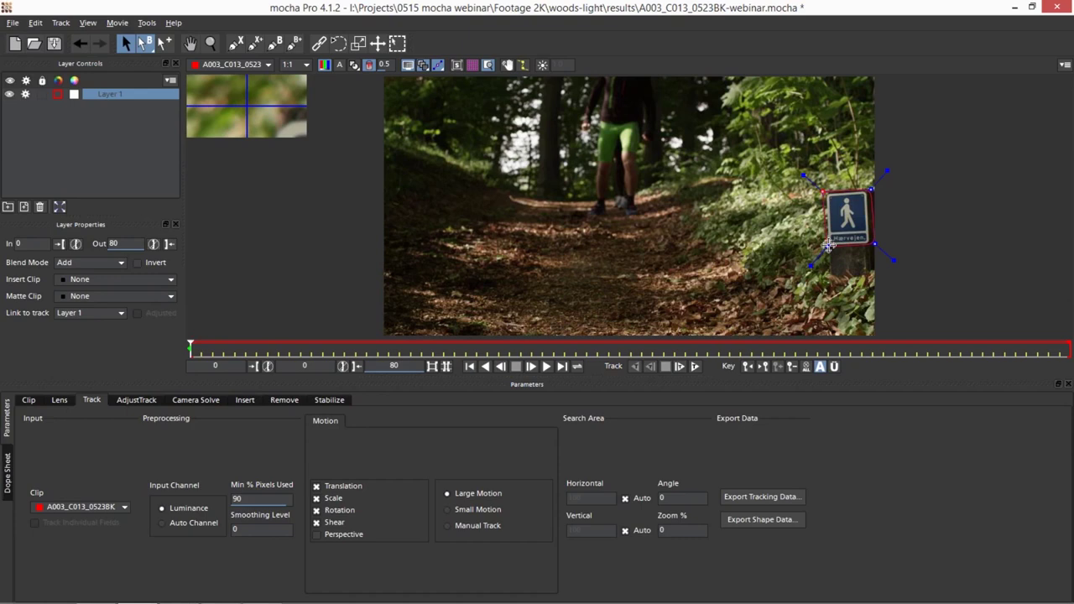
- Adjust the sign spline's upper-right and two left corner points to follow the sign's edges more closely
key(z)
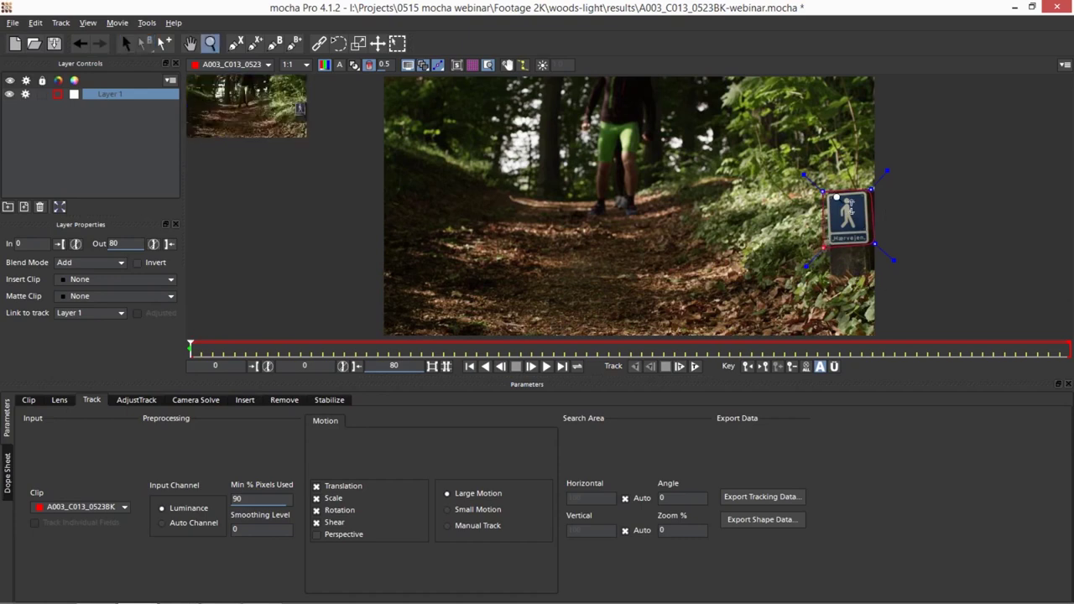
click(872, 268)
key(s)
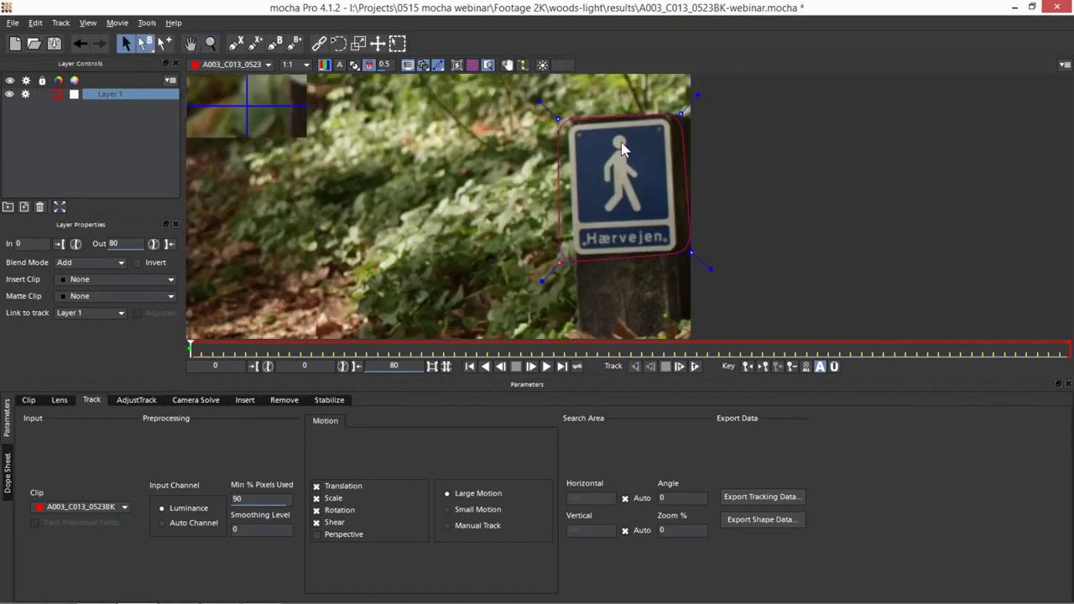
drag(678, 111, 682, 107)
drag(558, 263, 567, 262)
drag(556, 119, 561, 120)
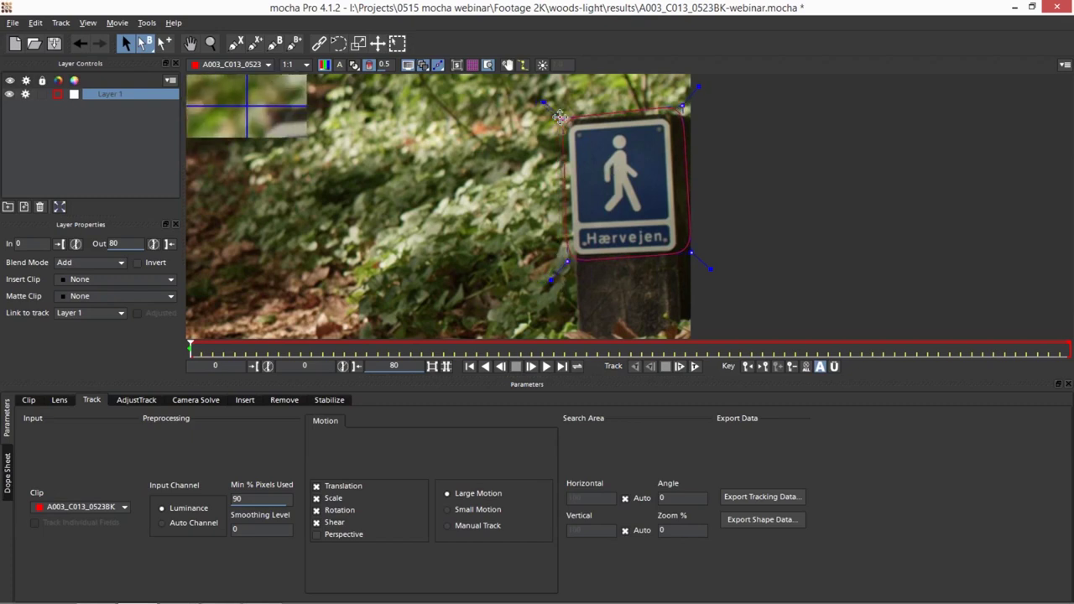
- Enable Perspective in the motion tracking parameters for the sign layer
key(z)
drag(665, 242, 913, 280)
key(x)
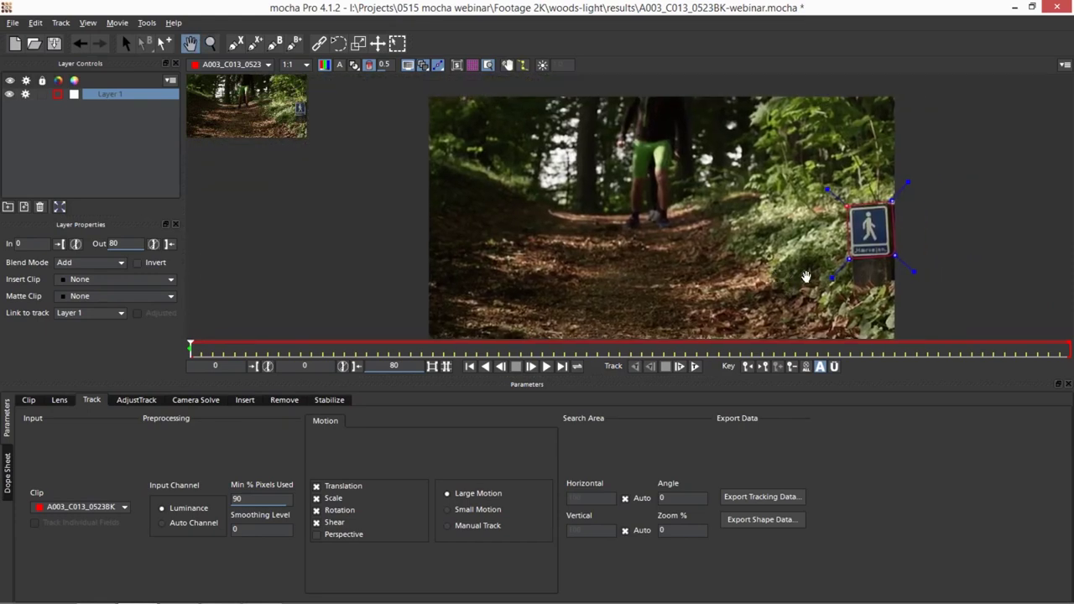
key(s)
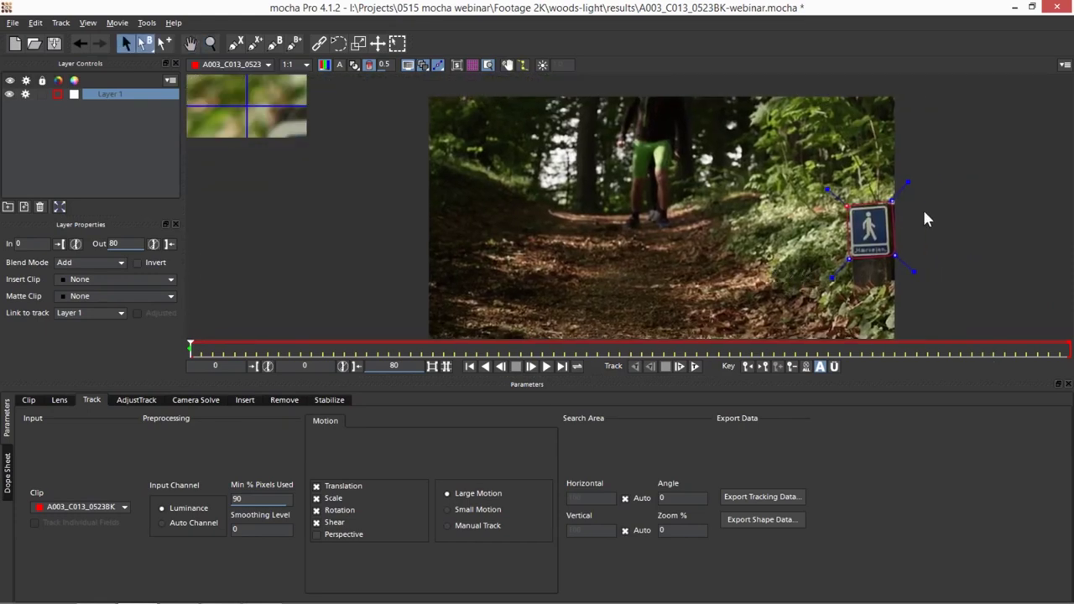
click(317, 535)
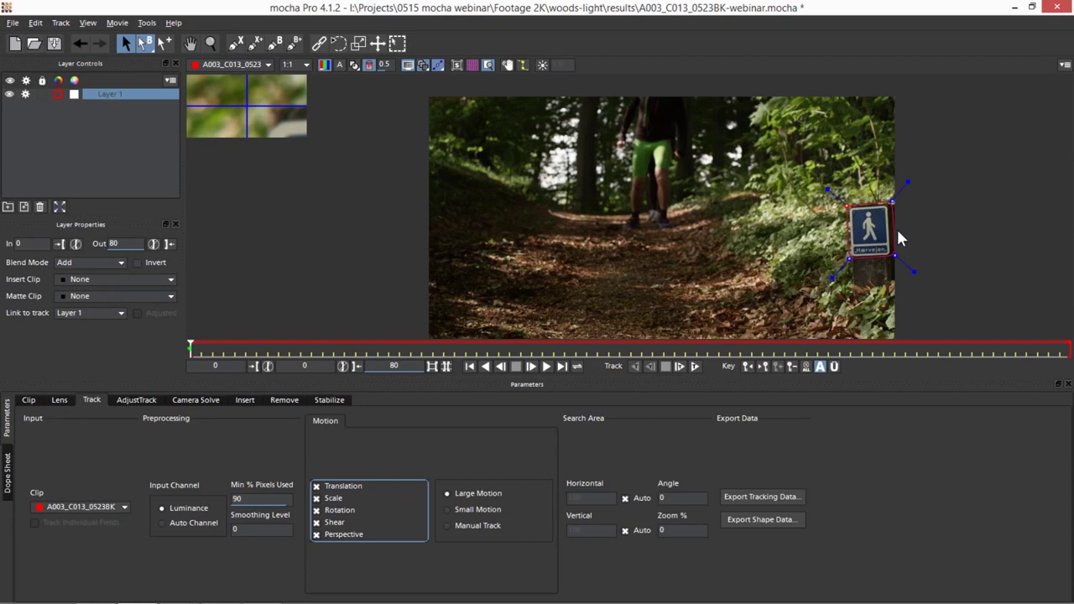
- Pull the sign spline's two right corner points slightly inward, away from the footage edge
key(z)
drag(903, 235, 678, 109)
key(s)
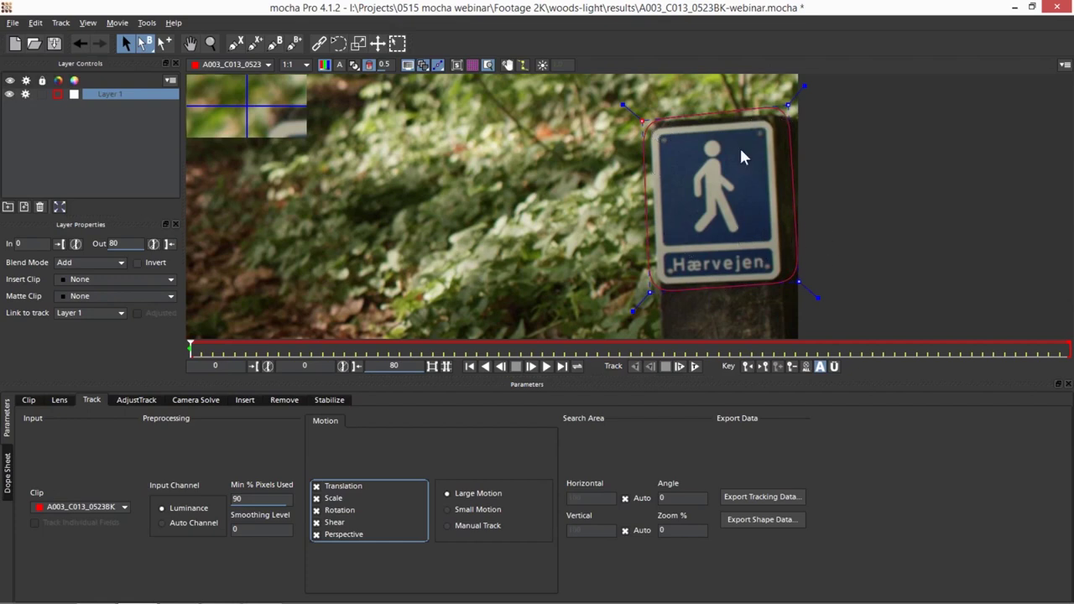
drag(797, 281, 792, 285)
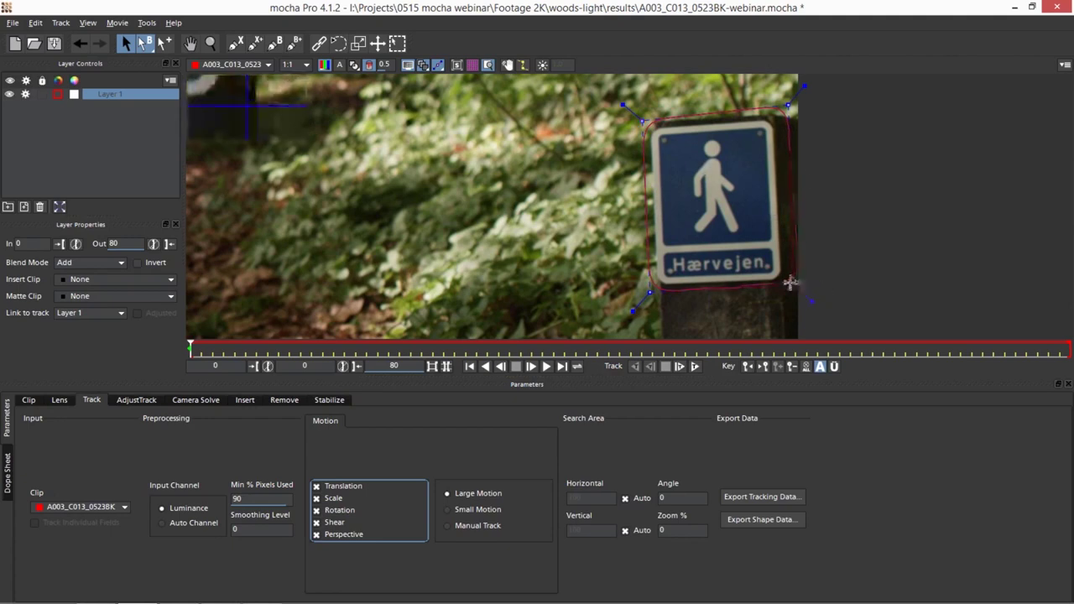
drag(787, 106, 786, 109)
- Rename the sign's spline layer to "Sign track"
key(z)
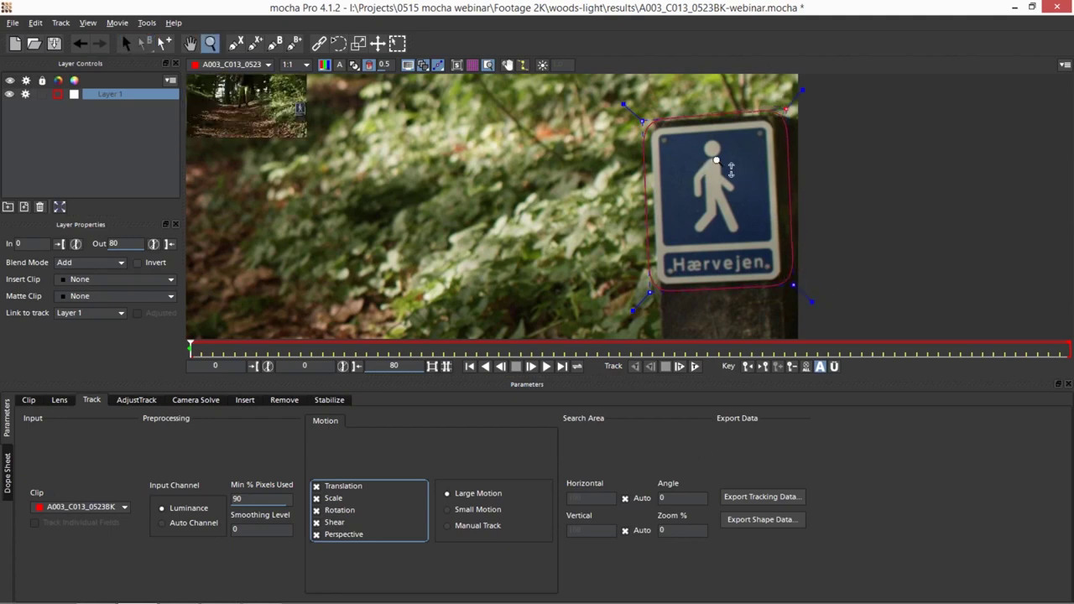
scroll(731, 168, down, 5)
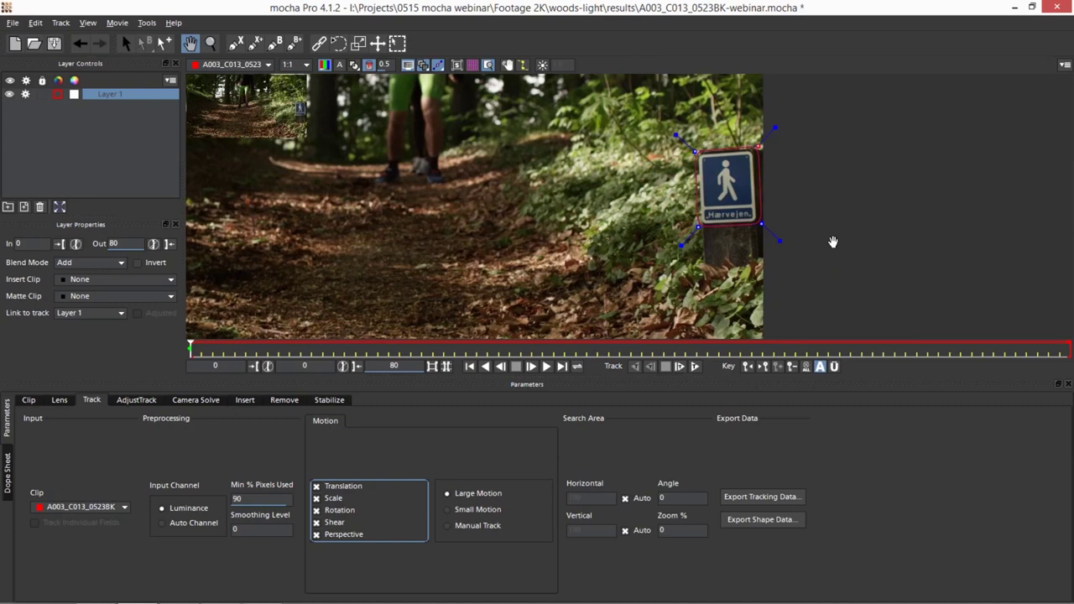
key(x)
drag(847, 218, 845, 223)
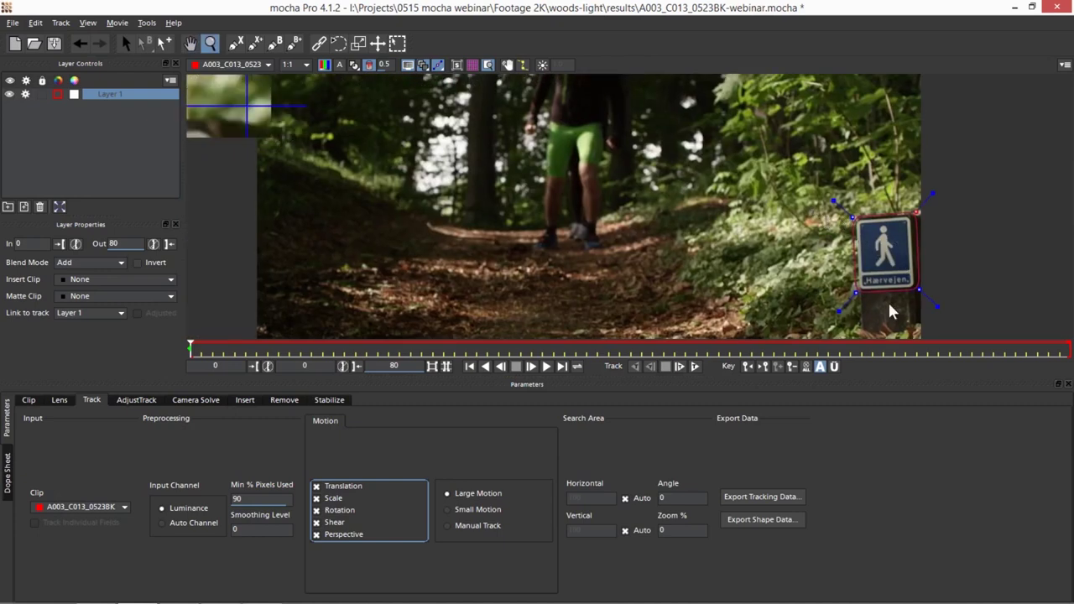
key(s)
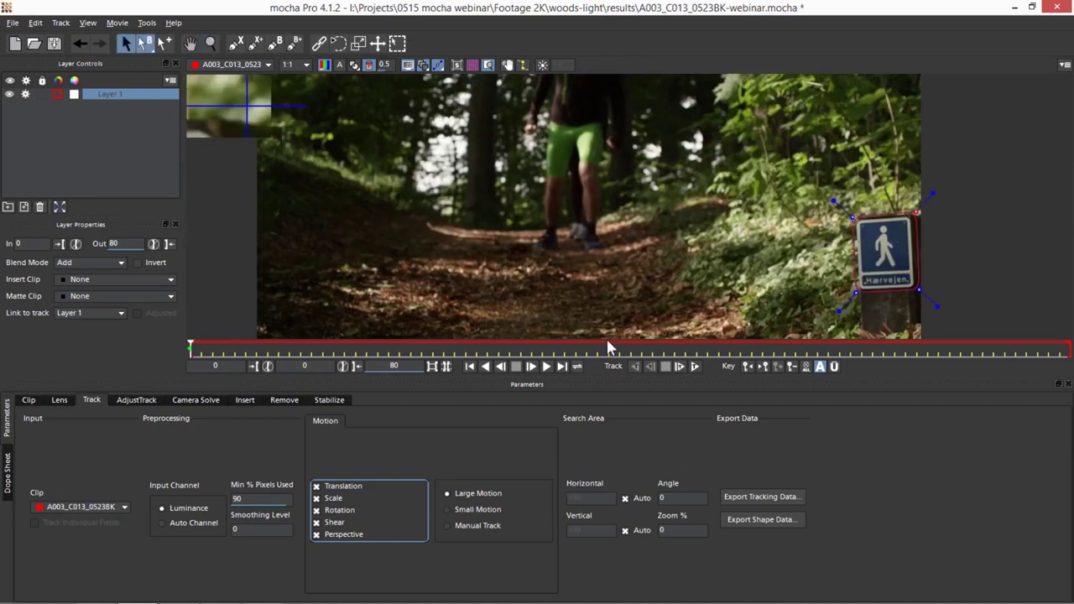
double_click(113, 95)
text(Sign track)
key(Return)
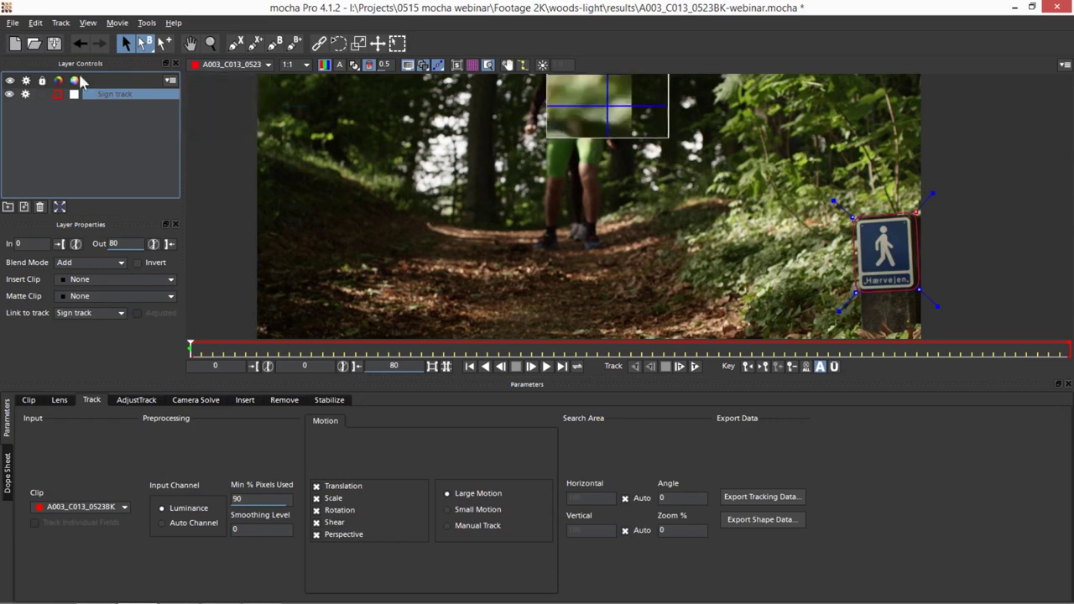
- Scrub through the first part of the clip to check the sign and background, and return to frame 0
click(235, 45)
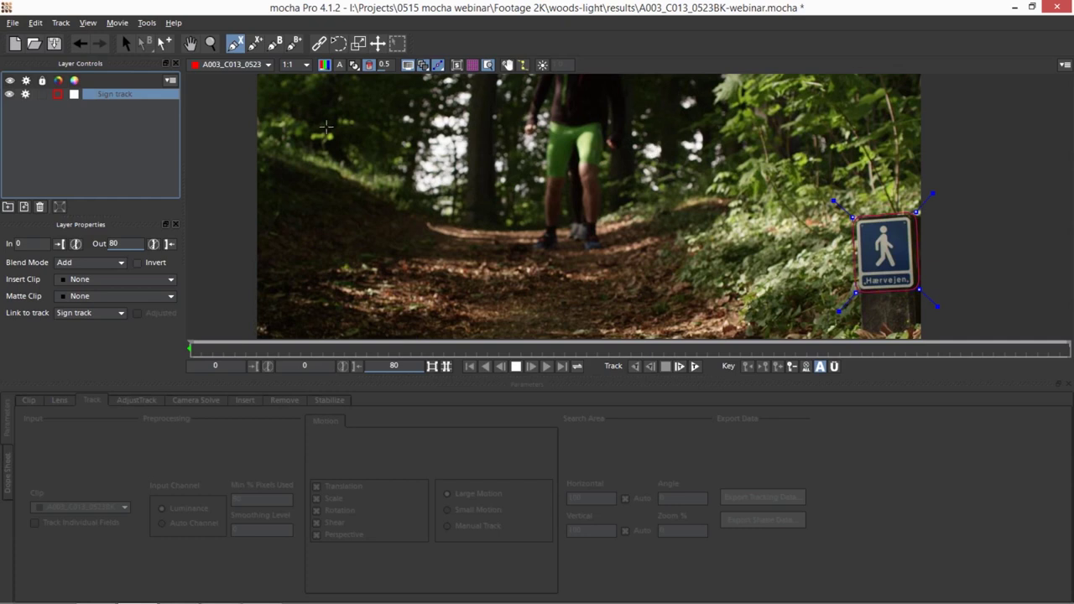
click(124, 44)
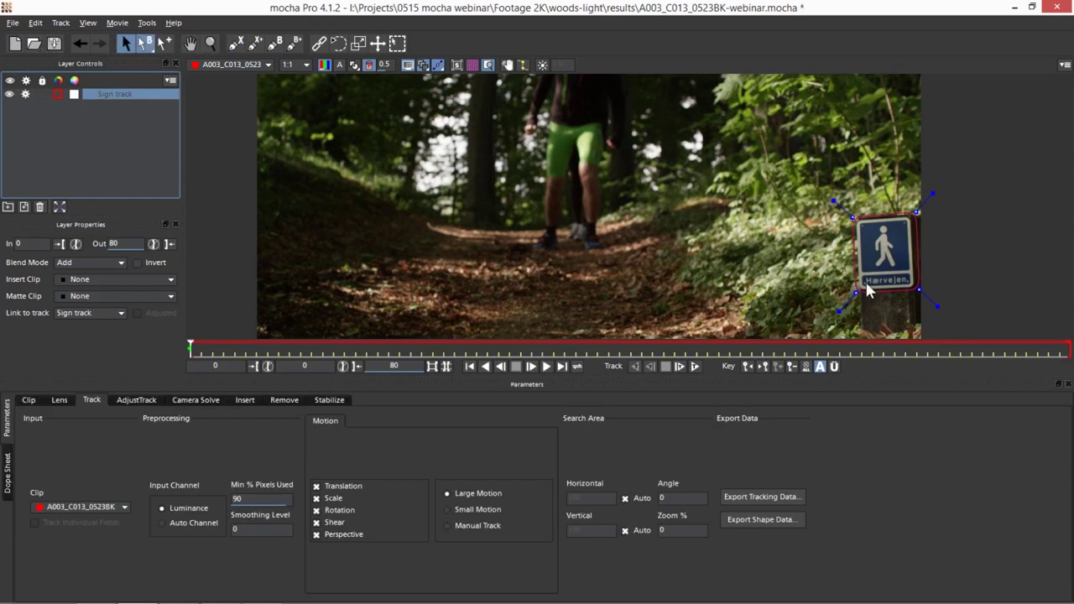
drag(190, 349, 526, 339)
drag(346, 342, 192, 345)
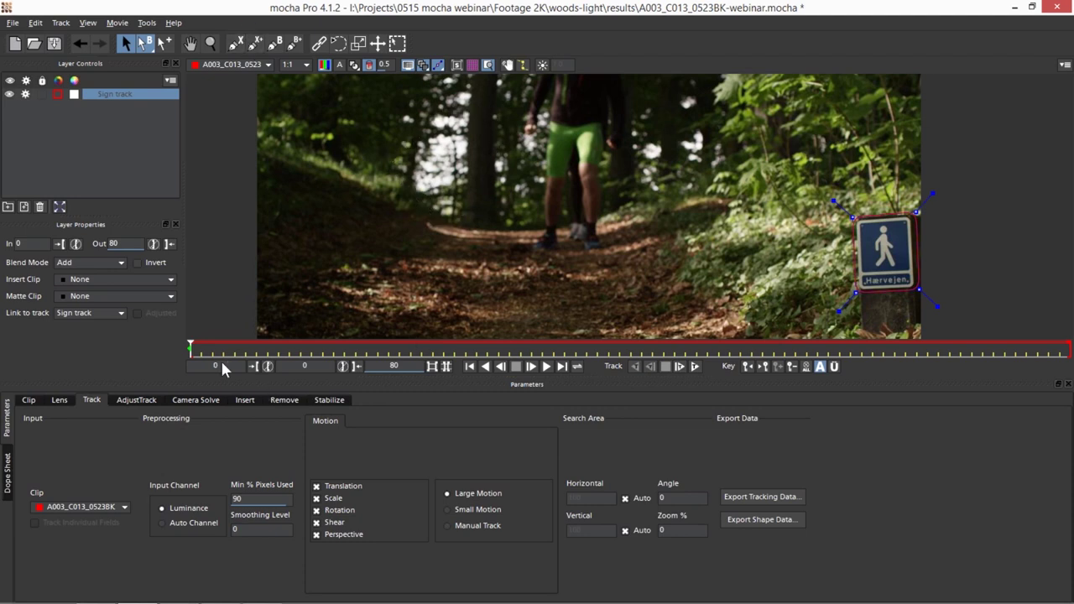
drag(189, 348, 147, 358)
- Draw a closed four-point X-spline around the background trees between the runner and the sign, and straighten its lower-right corner
click(235, 43)
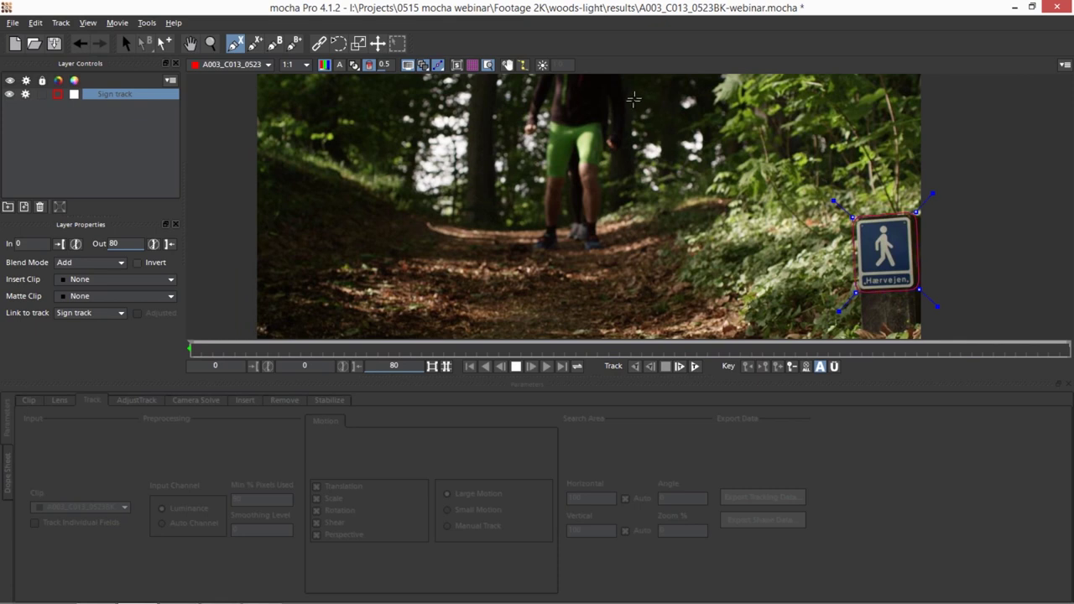
click(634, 99)
click(633, 181)
click(715, 179)
click(709, 96)
right_click(730, 181)
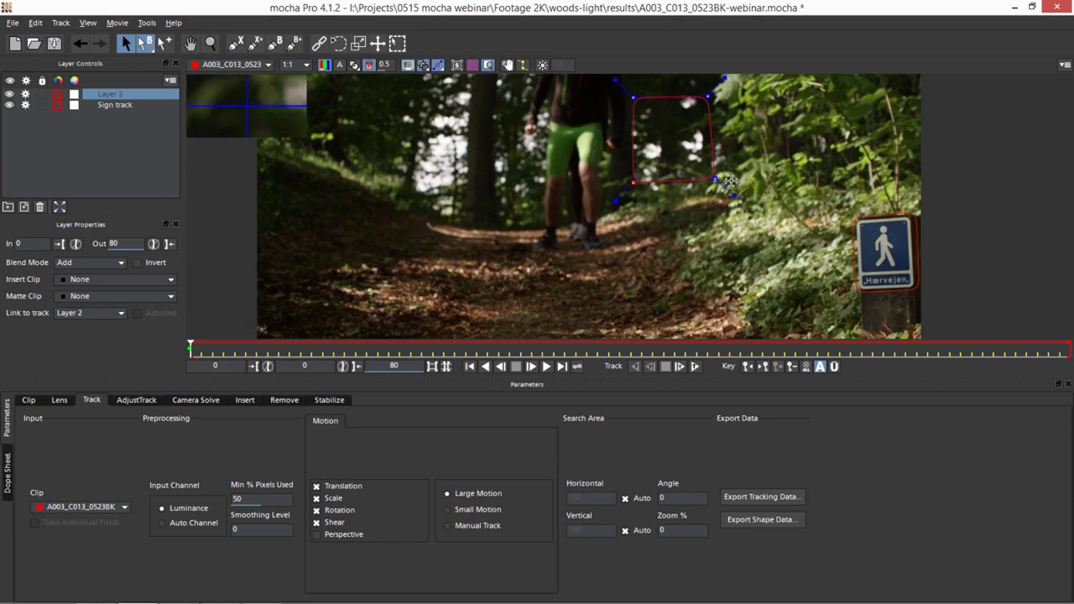
drag(715, 178, 710, 180)
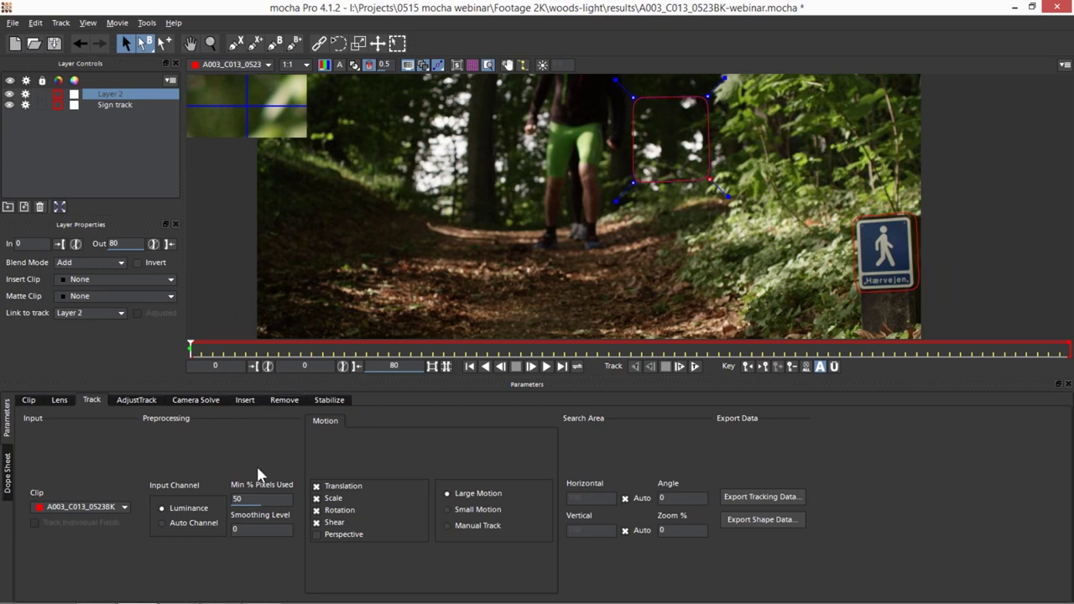
- Limit the background layer's tracked motion to Translation by disabling Shear, Rotation and Scale
click(316, 521)
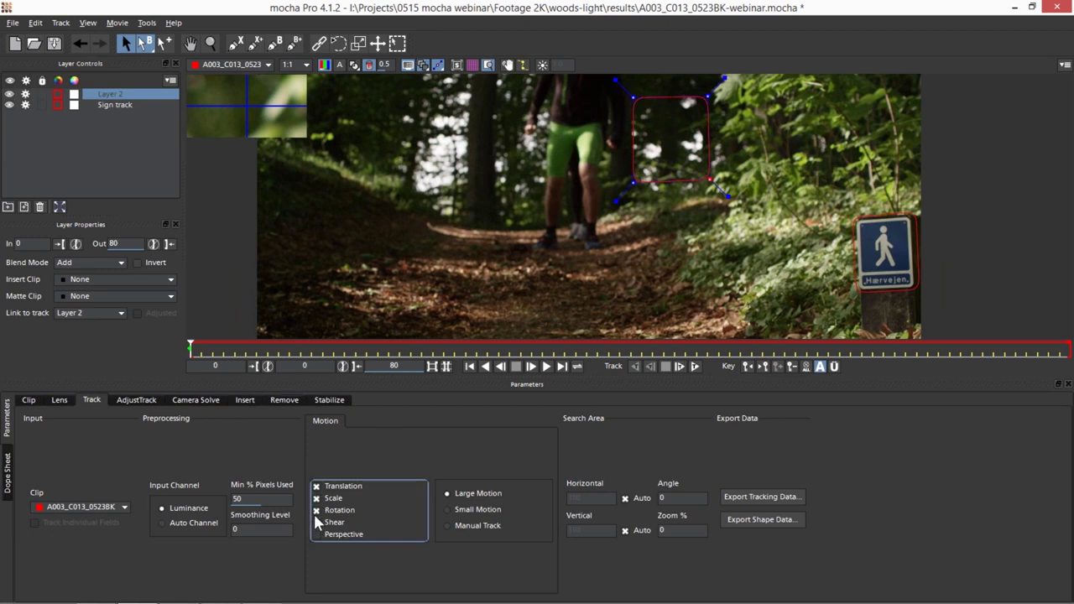
click(316, 510)
click(316, 498)
- Rename the background trees' spline layer to "Background track"
double_click(110, 94)
text(Backg)
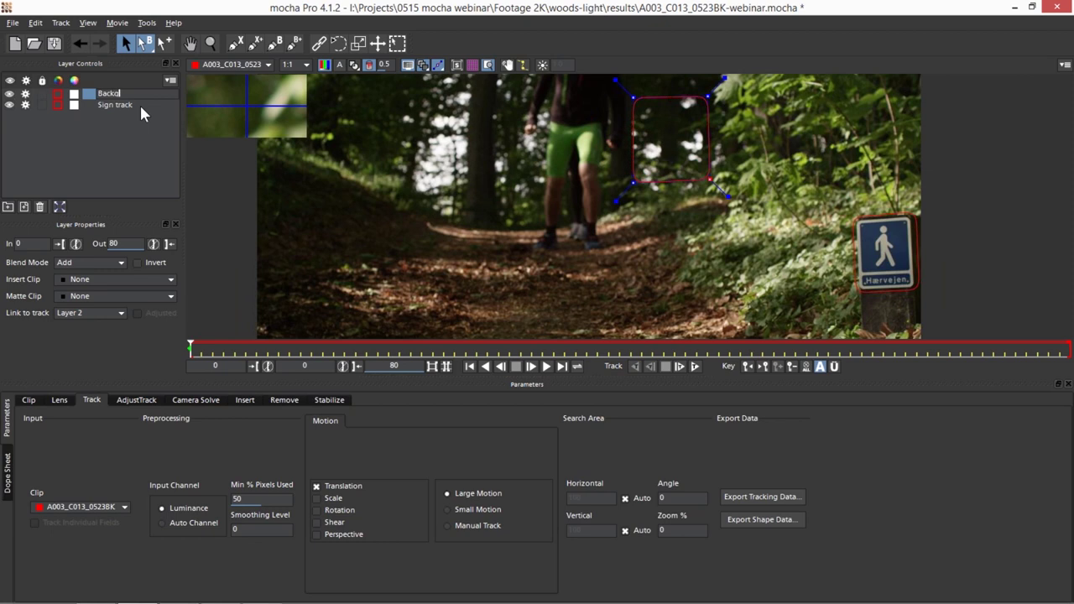
text(round track)
key(Return)
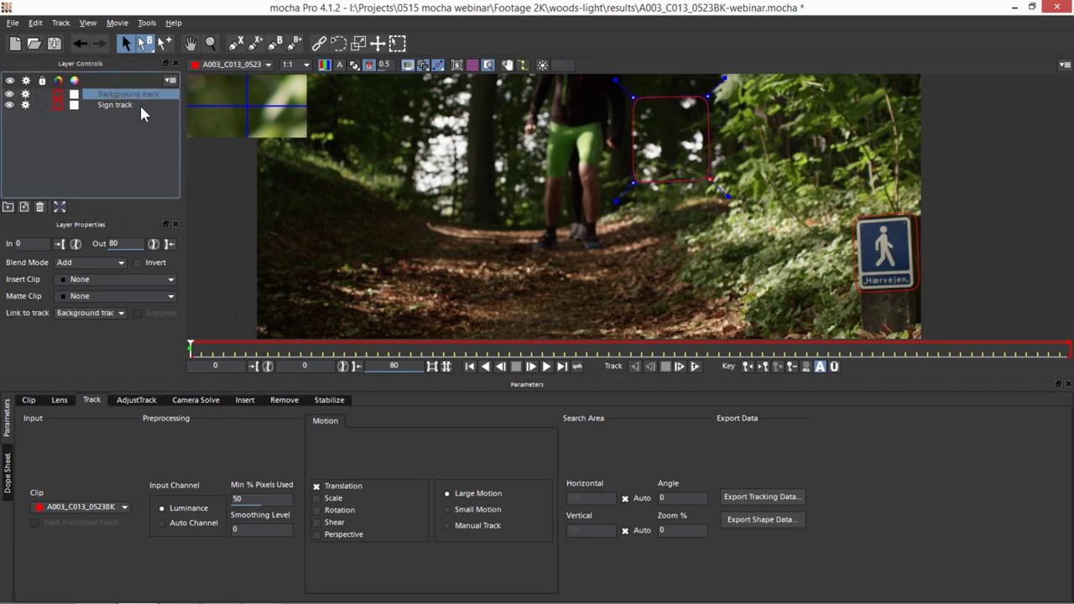
- Track the background trees' layer forward from frame 0 to frame 41, pausing partway to check it
click(695, 367)
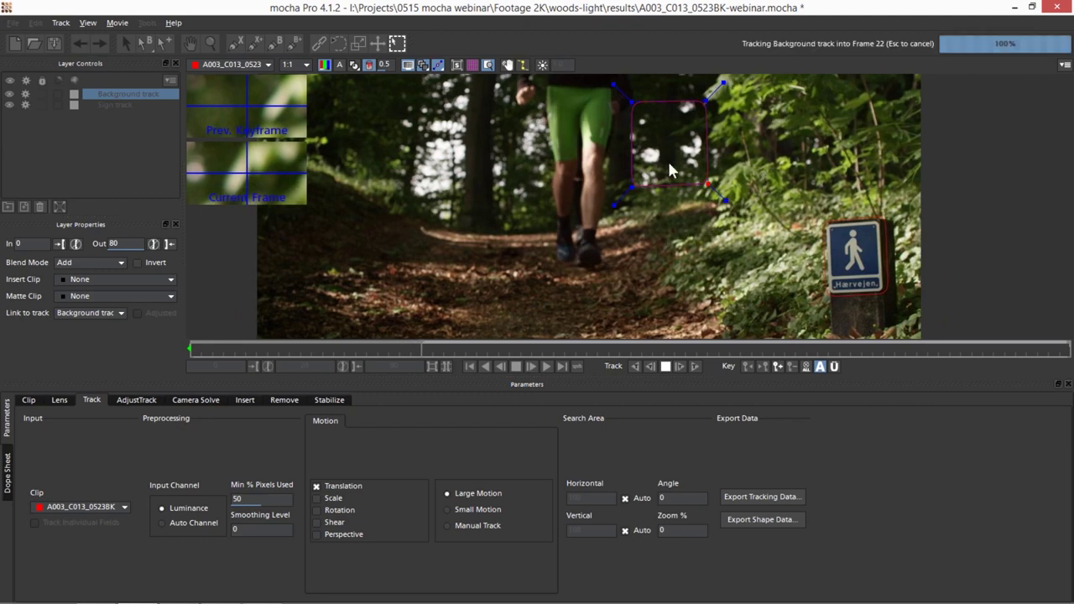
click(665, 367)
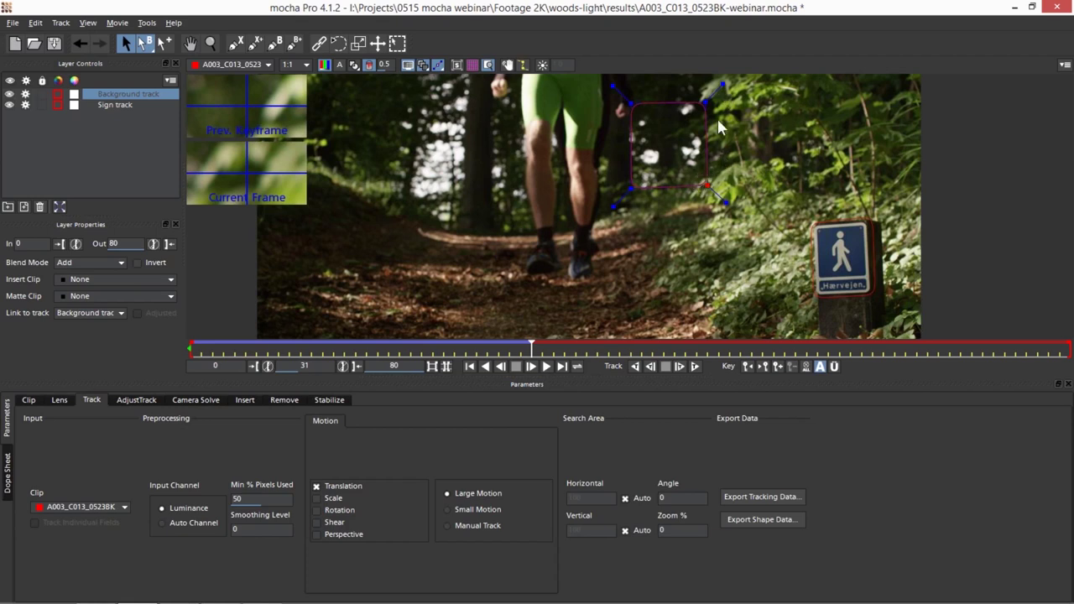
click(694, 366)
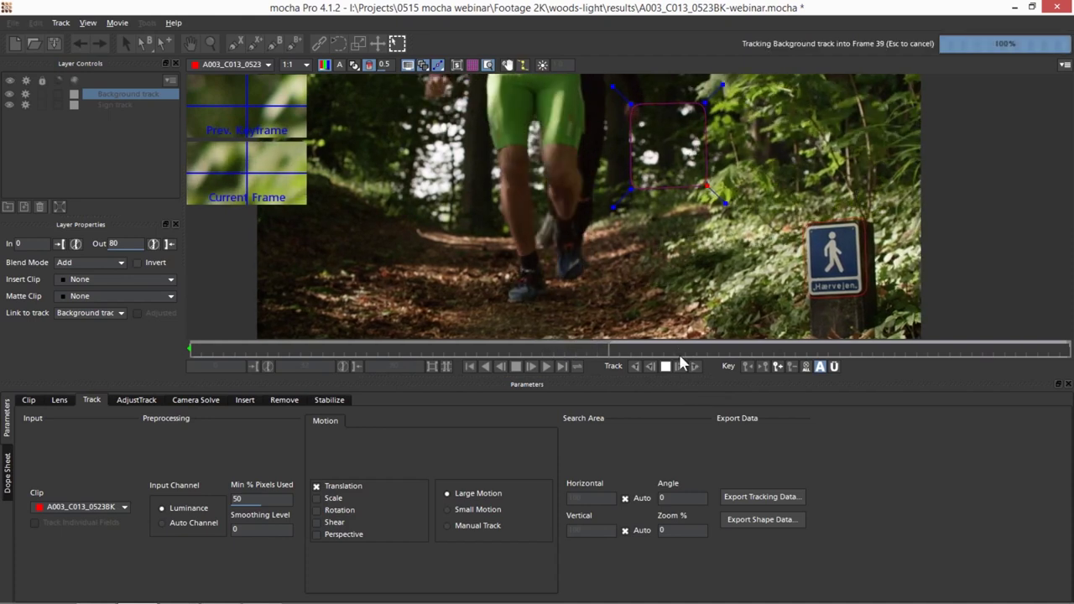
click(665, 366)
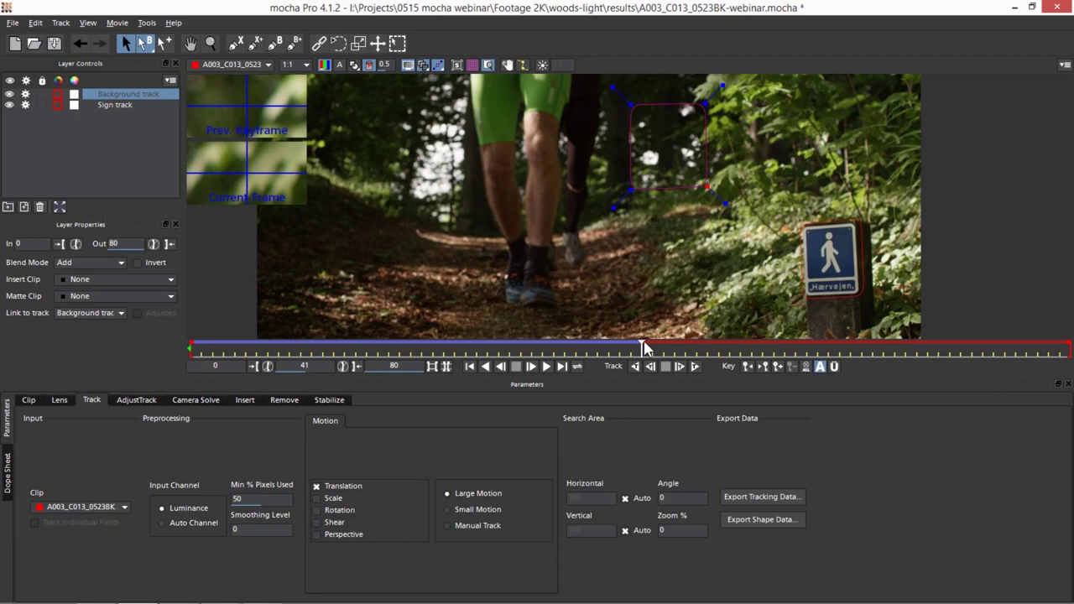
- At frame 41, shift all four background spline points toward the runner and narrow the shape over the dark tree trunks
mouse_move(638, 350)
mouse_down()
mouse_move(454, 350)
mouse_move(641, 350)
mouse_up()
drag(630, 104, 608, 105)
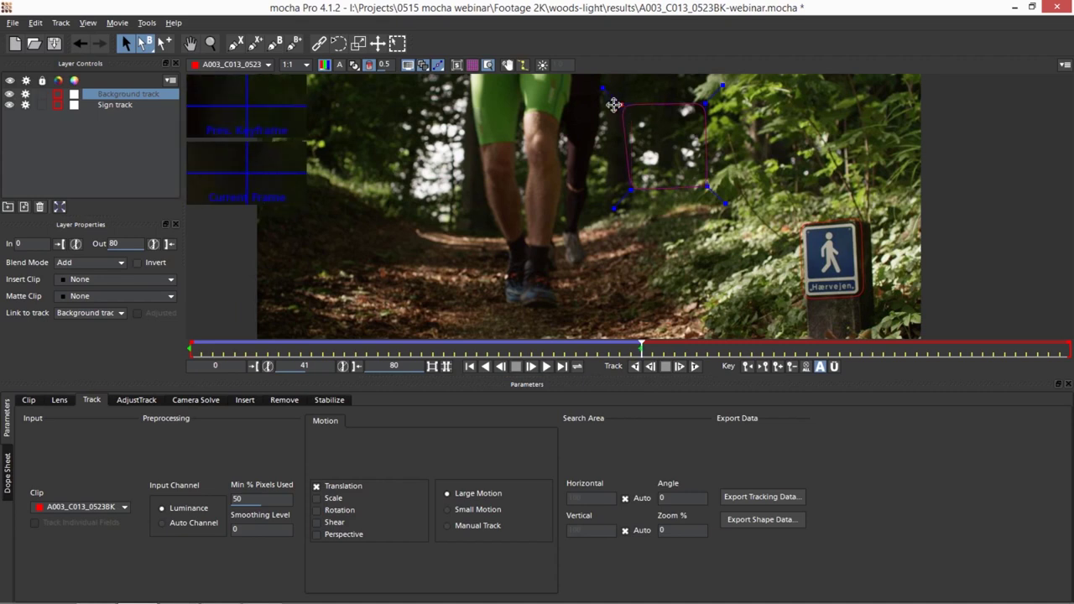
drag(628, 184, 607, 183)
drag(704, 104, 670, 103)
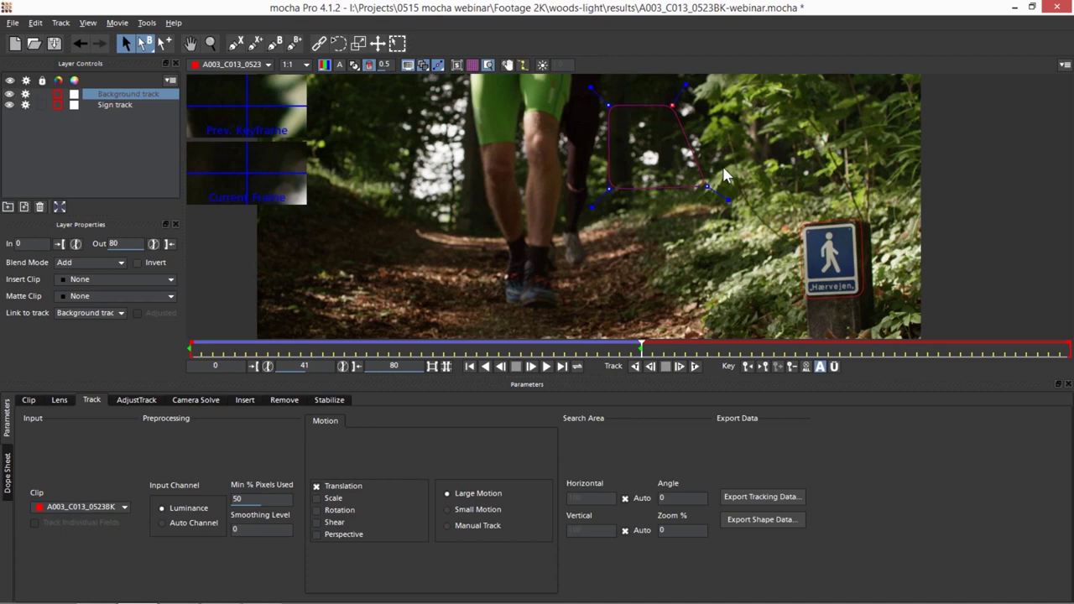
drag(707, 186, 676, 185)
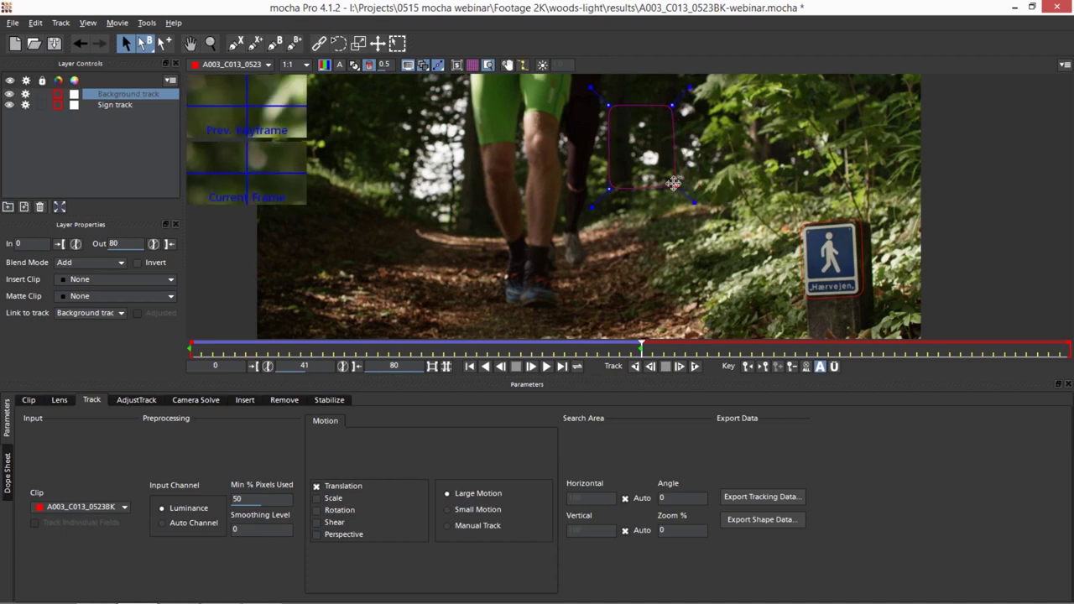
- Continue tracking the background layer forward to the clip's last frame, 80
click(693, 366)
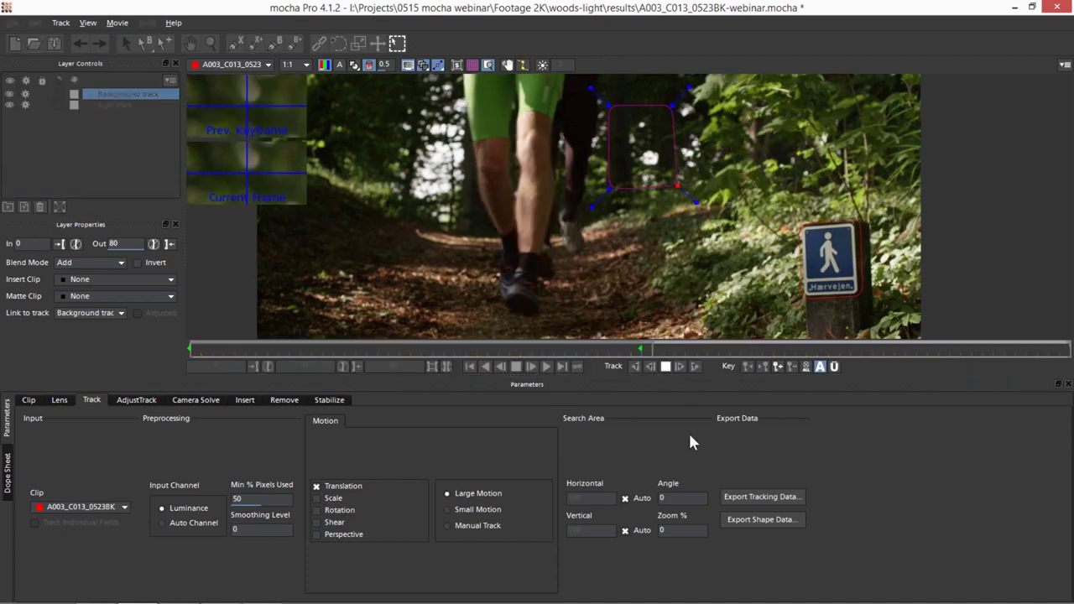
key(t)
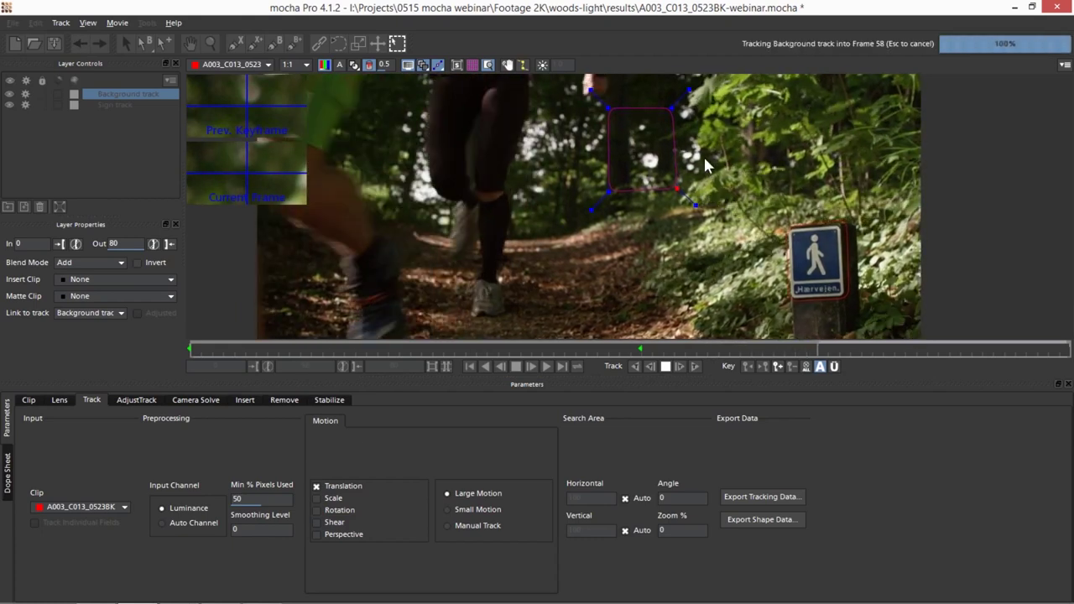
key(t)
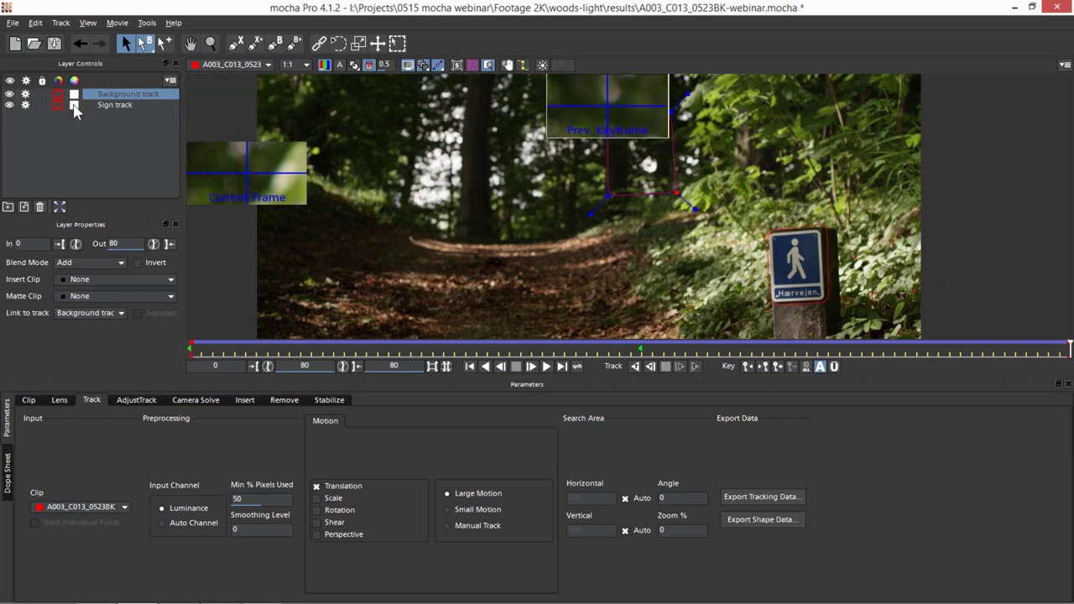
- Show the planar surface of the Sign track layer at frame 80 and fit its four corners to the corners of the sign
click(115, 106)
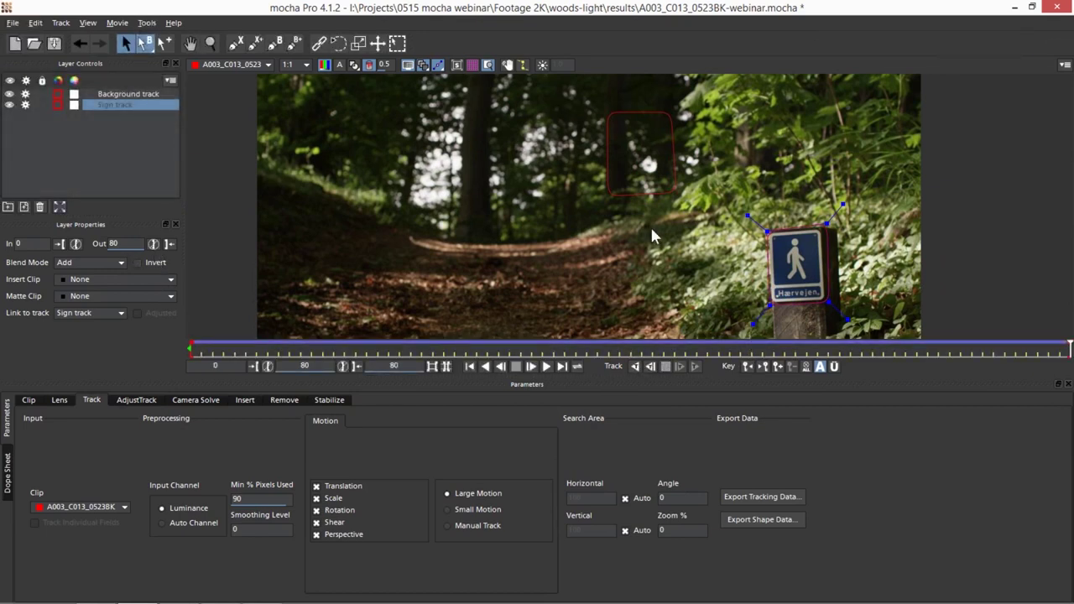
click(463, 74)
key(z)
click(846, 252)
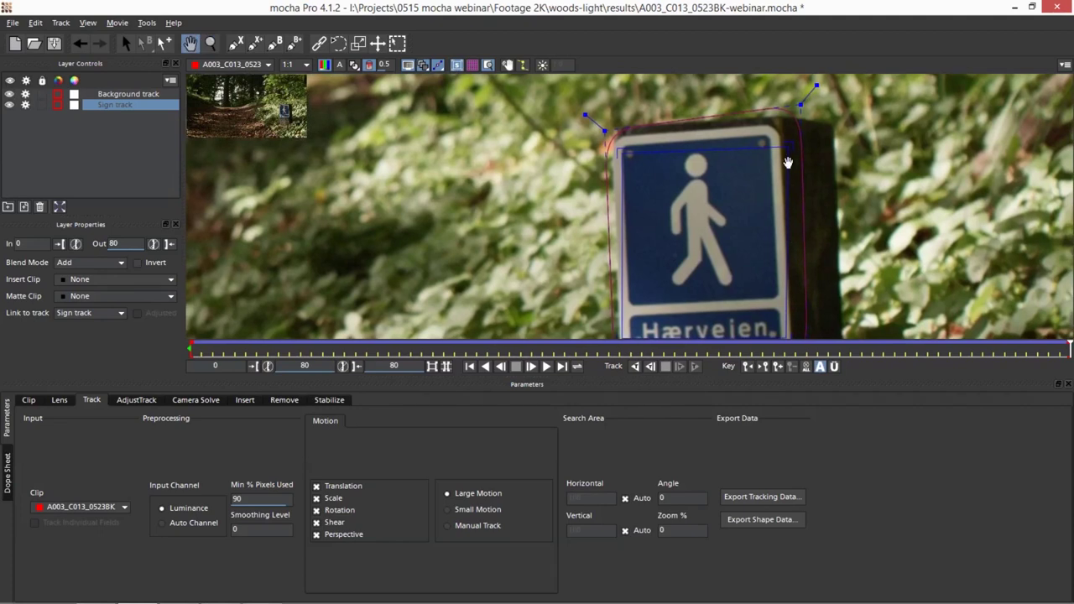
drag(792, 239, 791, 172)
scroll(820, 295, down, 2)
scroll(821, 296, down, 2)
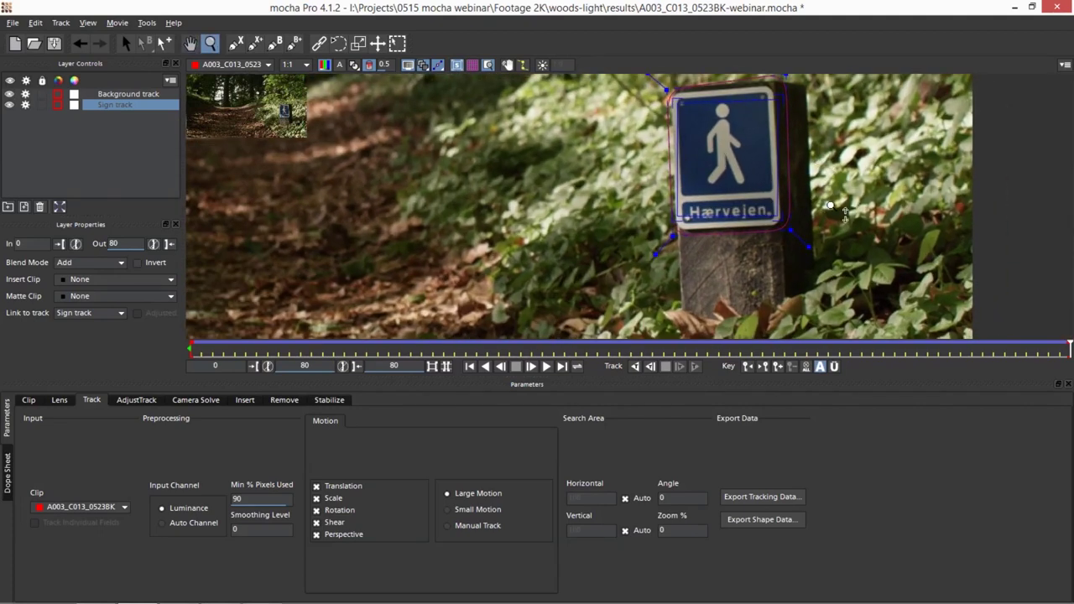
scroll(856, 199, up, 2)
key(x)
drag(780, 175, 714, 216)
key(s)
mouse_move(594, 134)
mouse_down()
mouse_move(583, 147)
mouse_move(584, 123)
mouse_up()
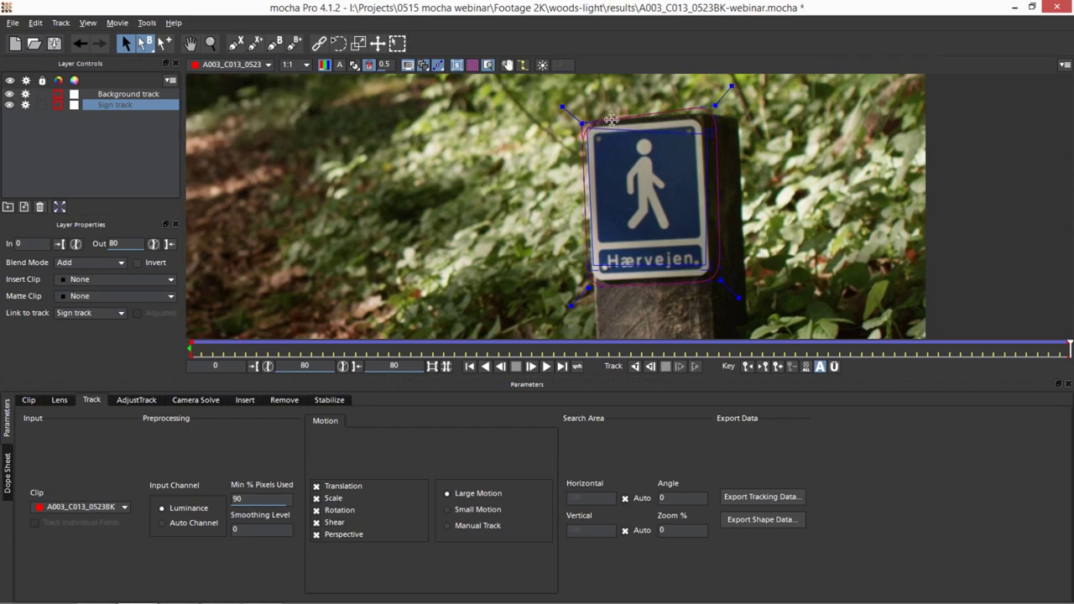
mouse_move(710, 115)
mouse_down()
mouse_move(694, 118)
mouse_move(701, 113)
mouse_up()
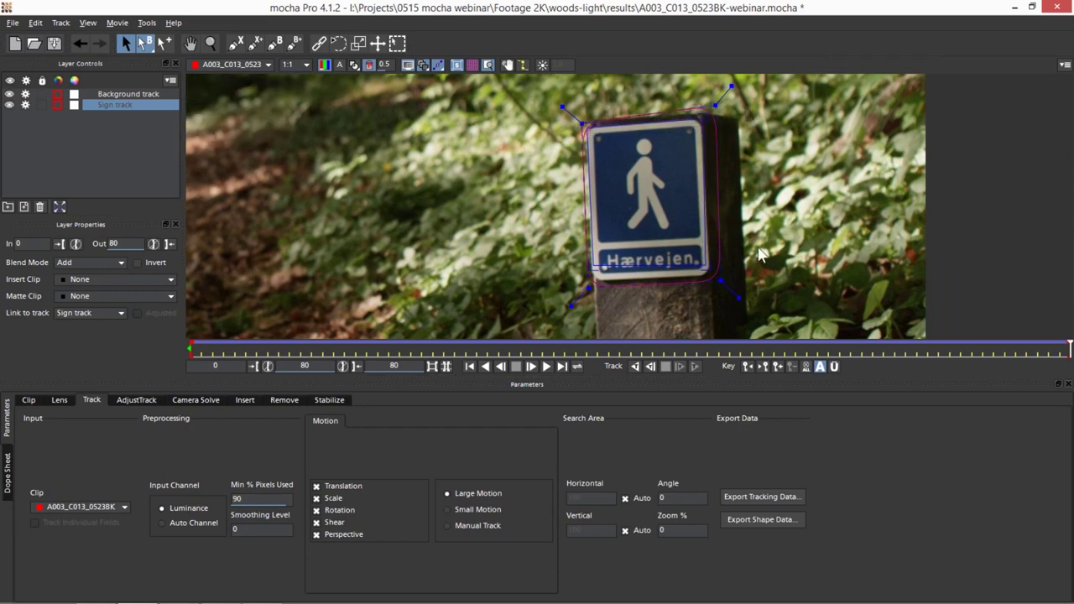
drag(718, 262, 718, 279)
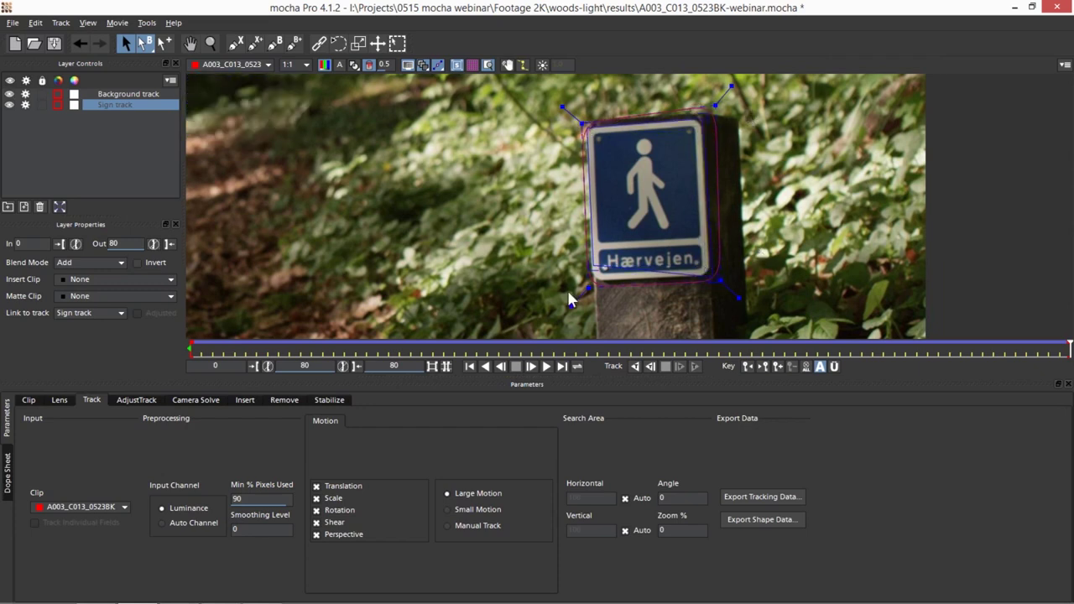
drag(593, 269, 590, 287)
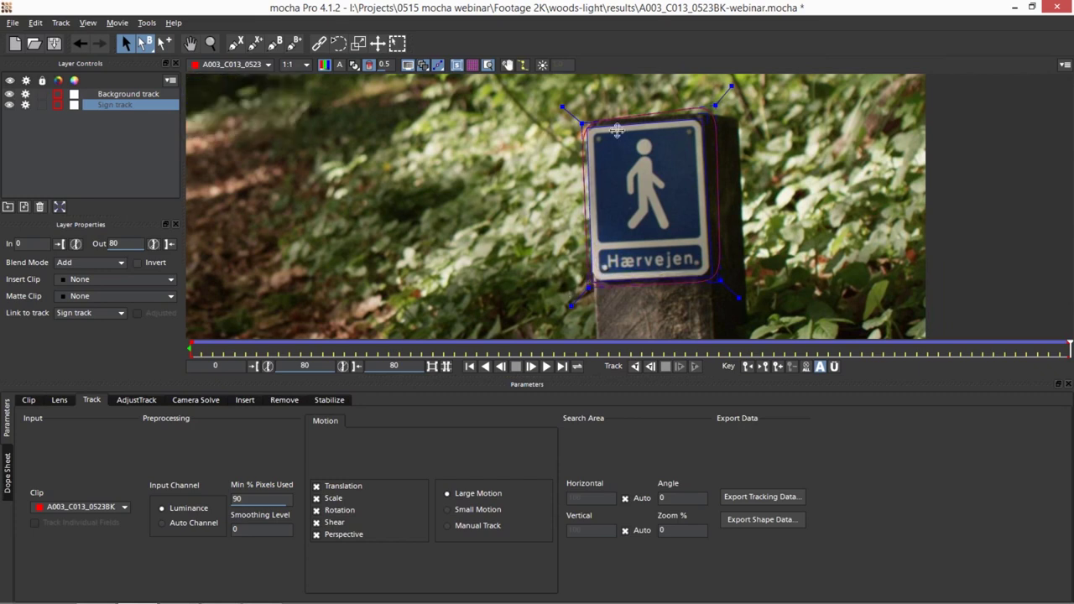
- Overlay the planar grid on the sign and play the clip to check how the grid follows the sign's plane
click(472, 66)
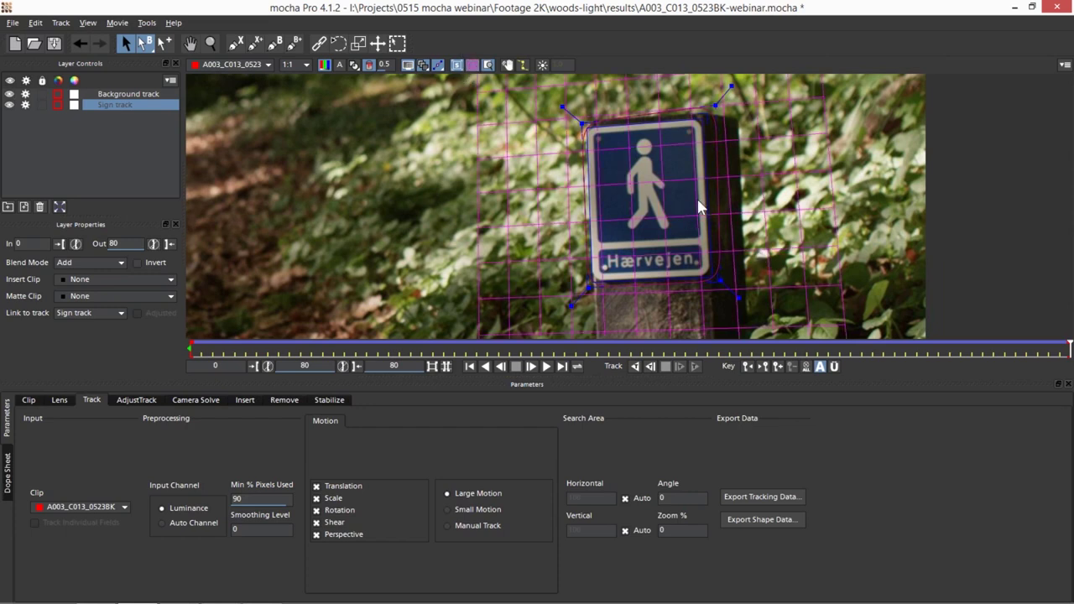
key(z)
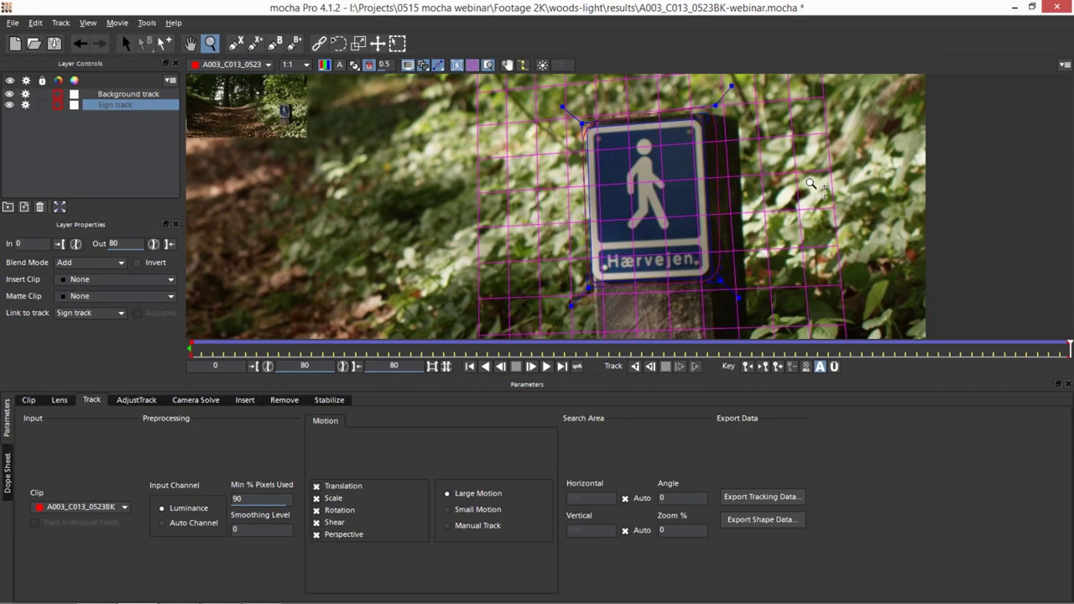
right_click(811, 183)
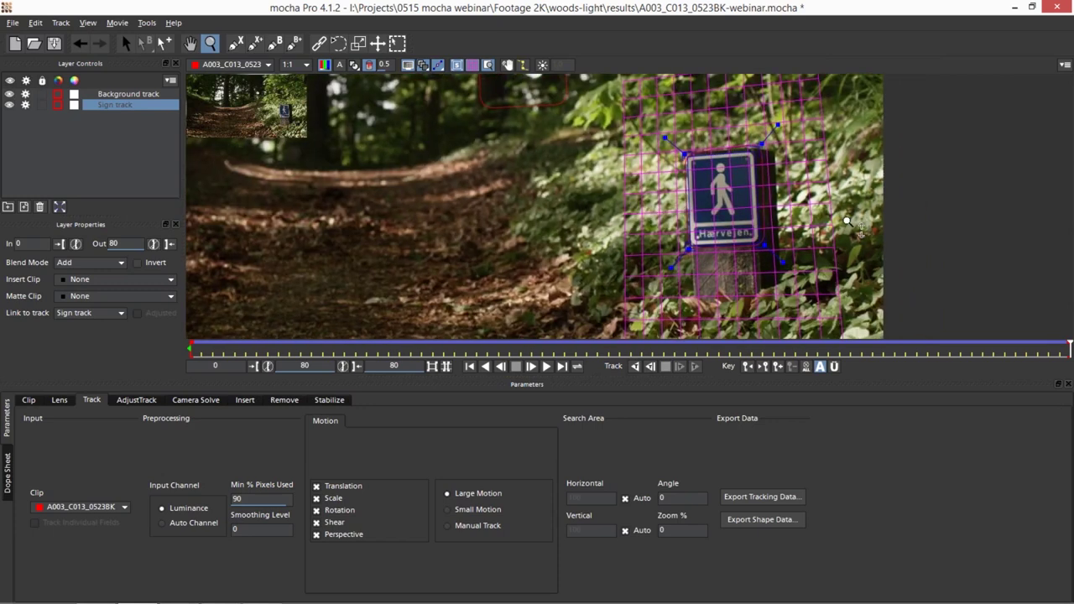
key(s)
click(550, 366)
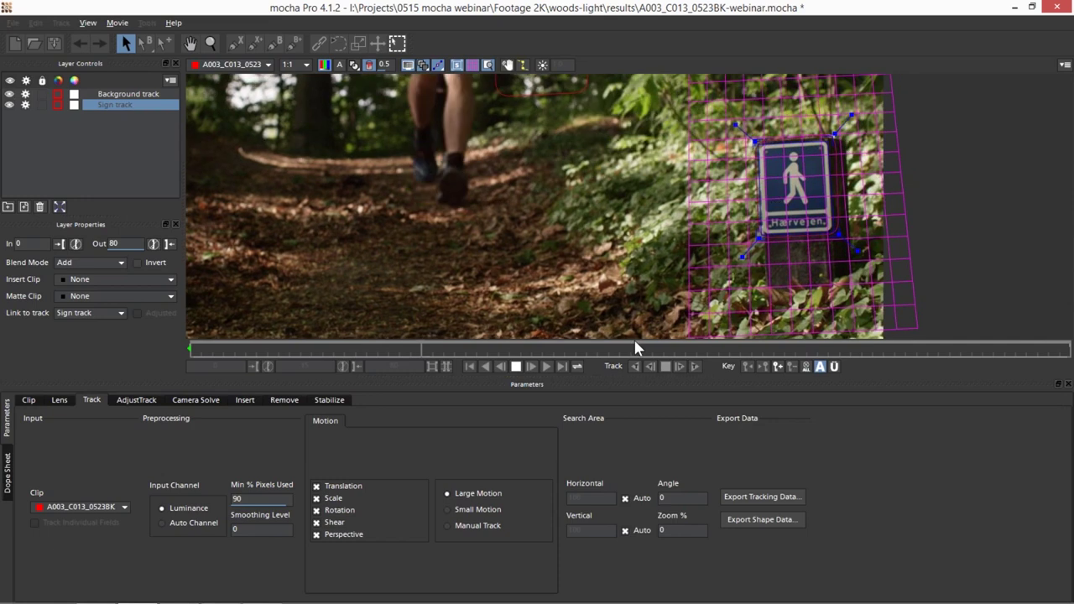
click(515, 367)
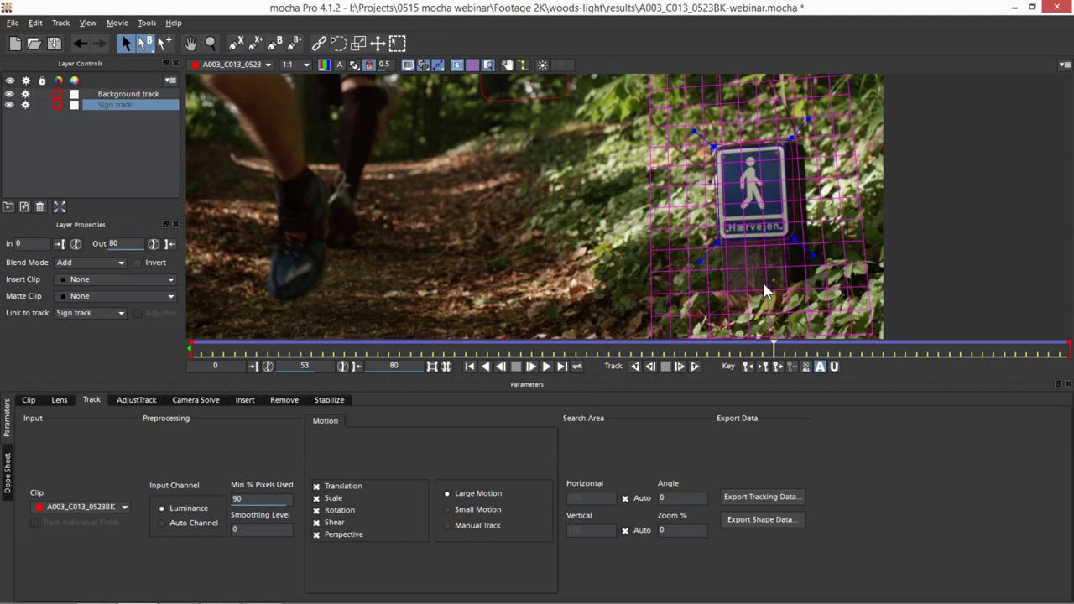
- Select the Background track layer and play the clip to check its planar grid against the trees
key(x)
drag(652, 194, 765, 291)
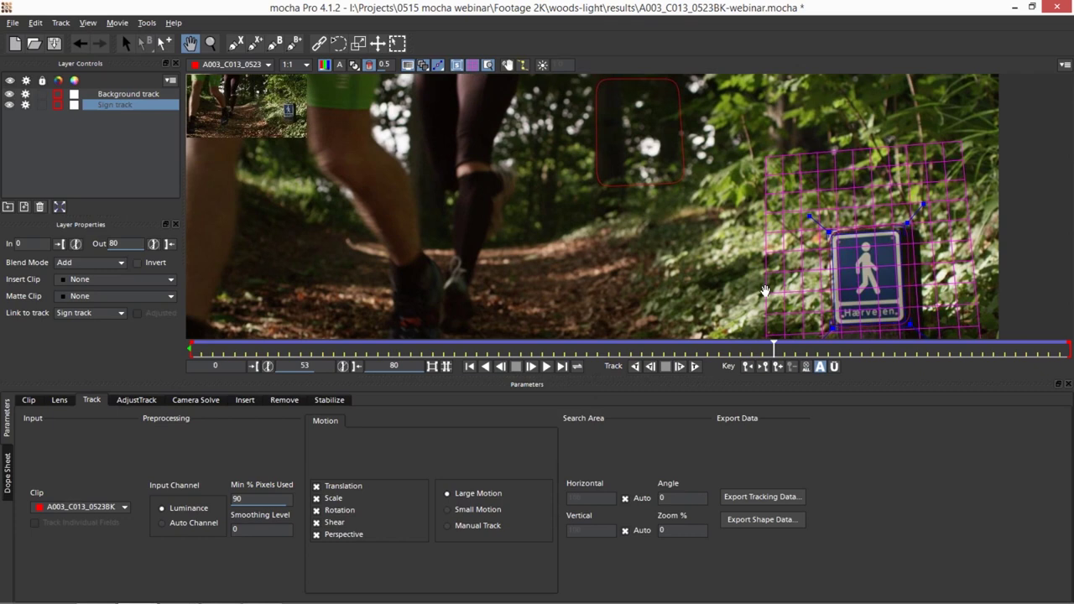
click(137, 37)
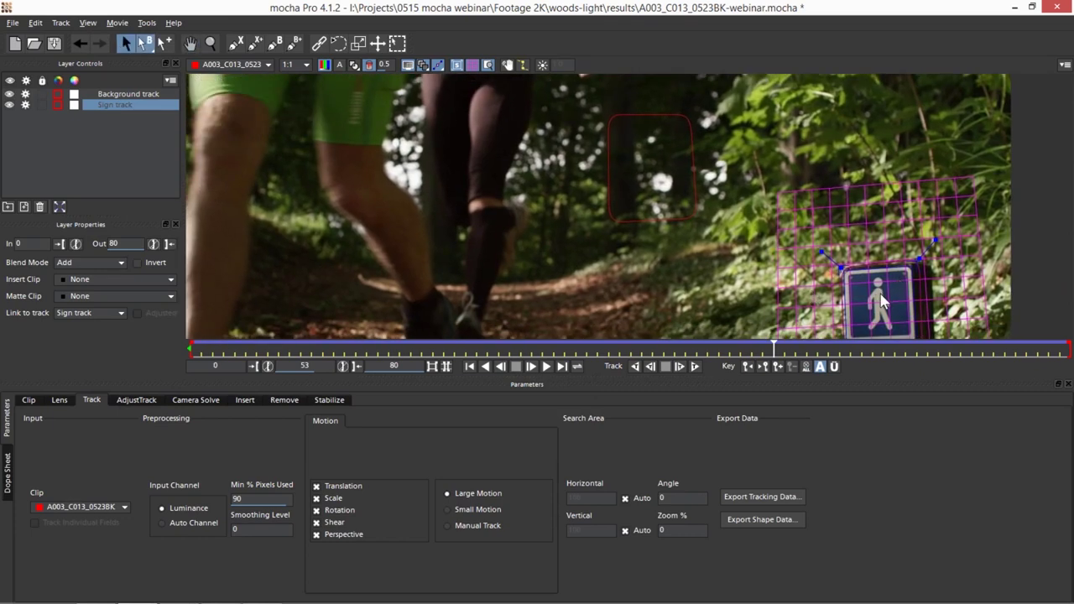
click(136, 96)
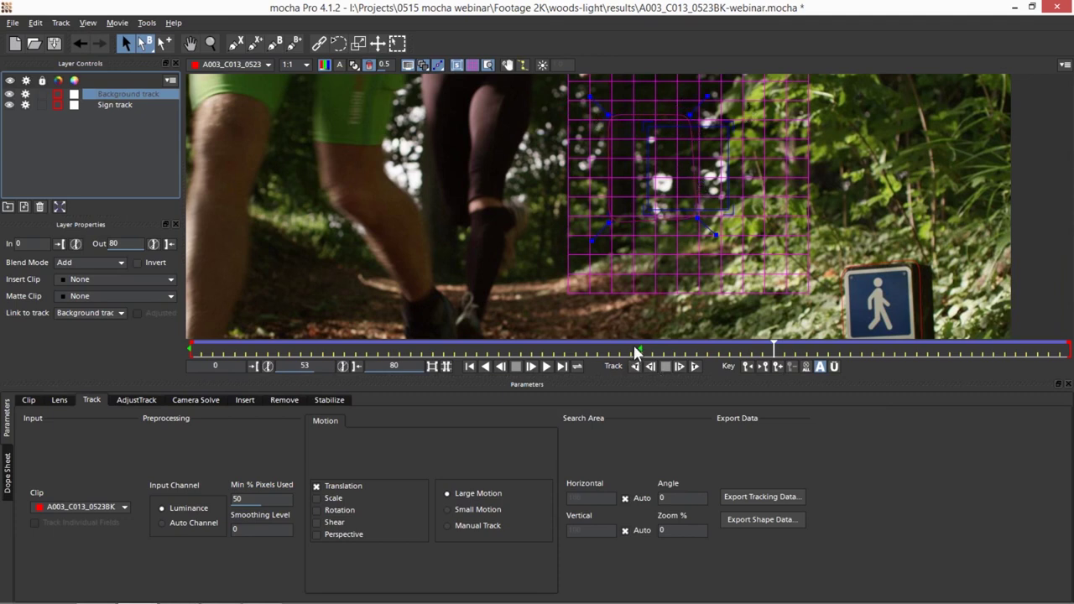
click(546, 367)
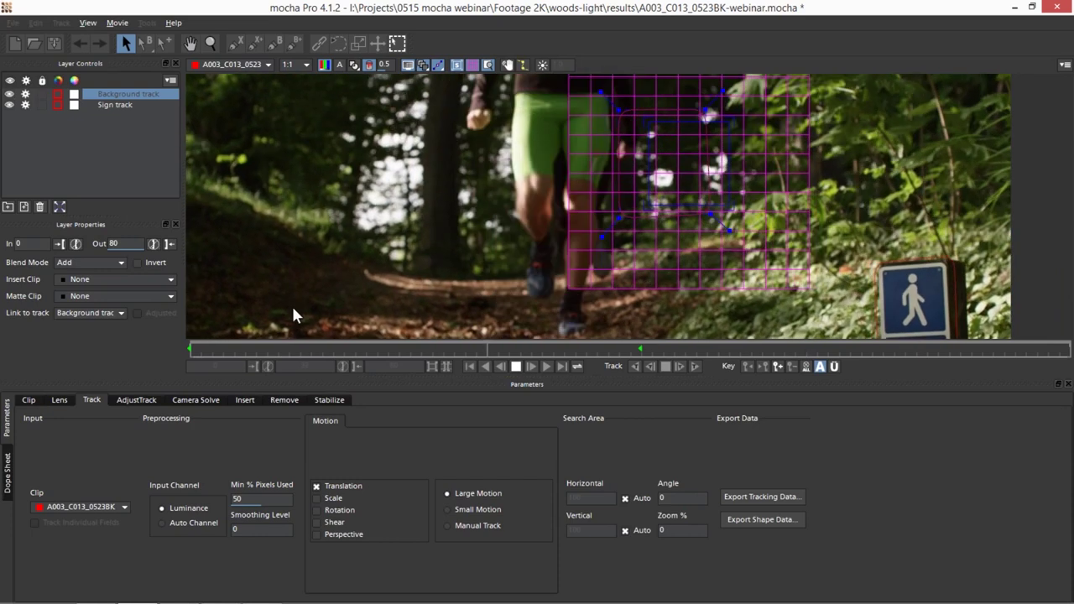
- Change the Background track layer's spline colour to yellow and replay the clip to check its track
click(57, 96)
click(513, 258)
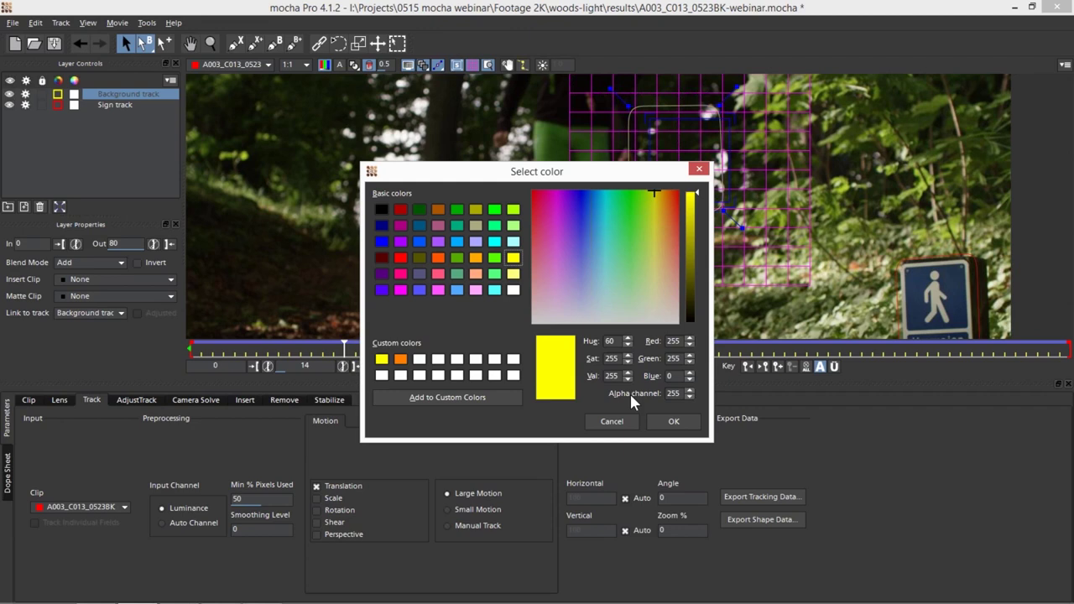
click(673, 421)
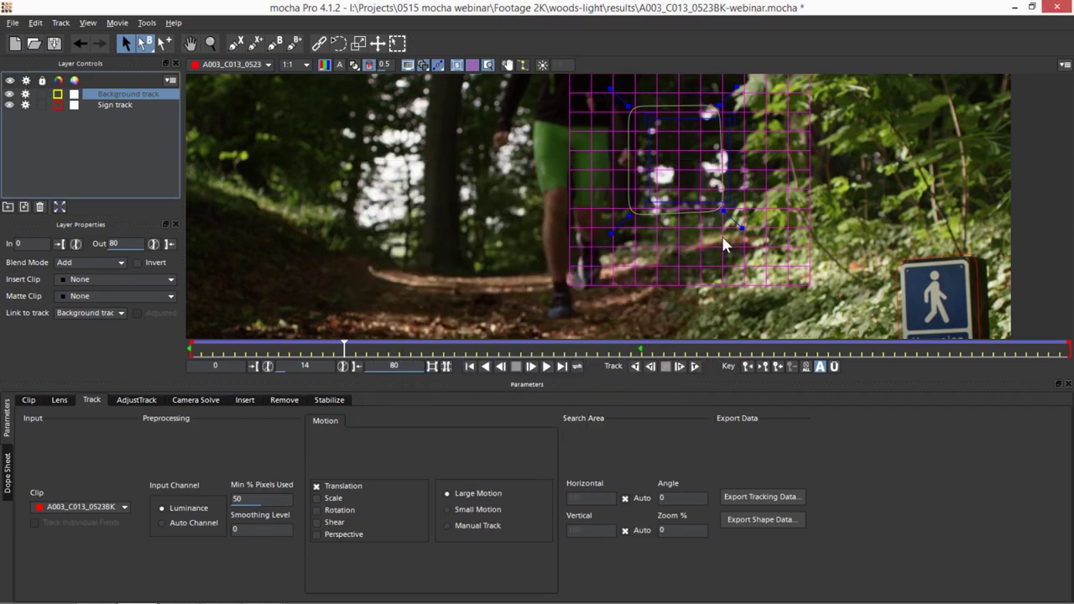
click(546, 367)
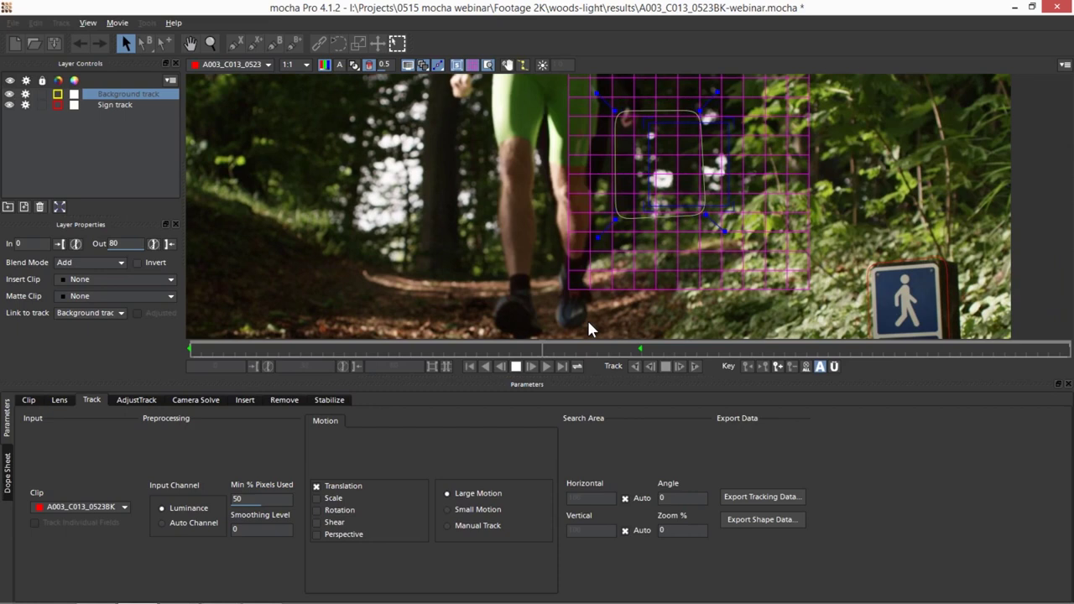
key(space)
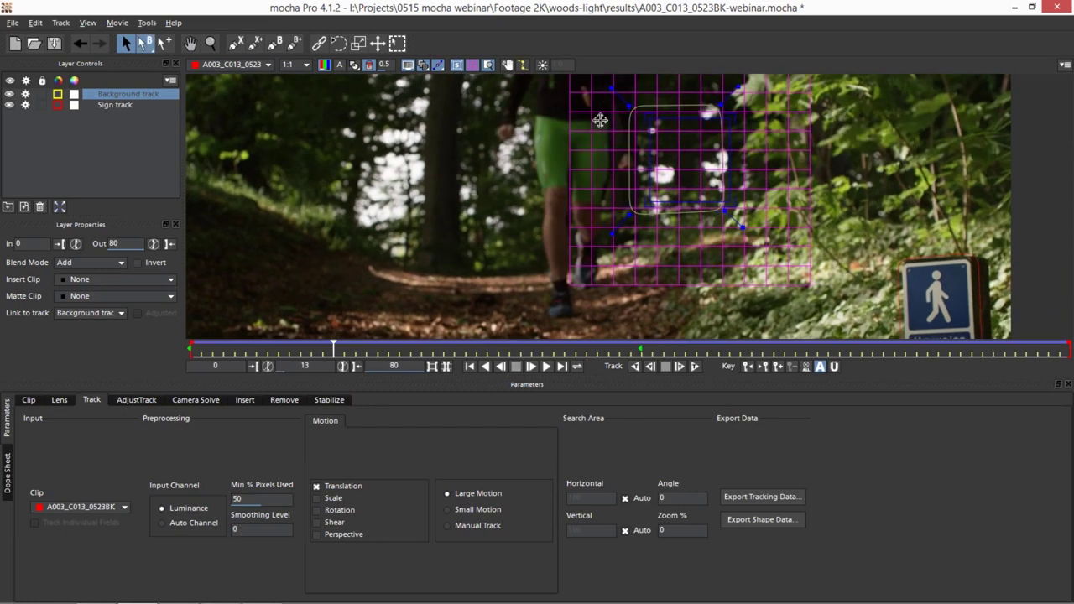
- Disable processing for both the background and sign layers, hide the planar grid, and save the project
scroll(824, 165, down, 2)
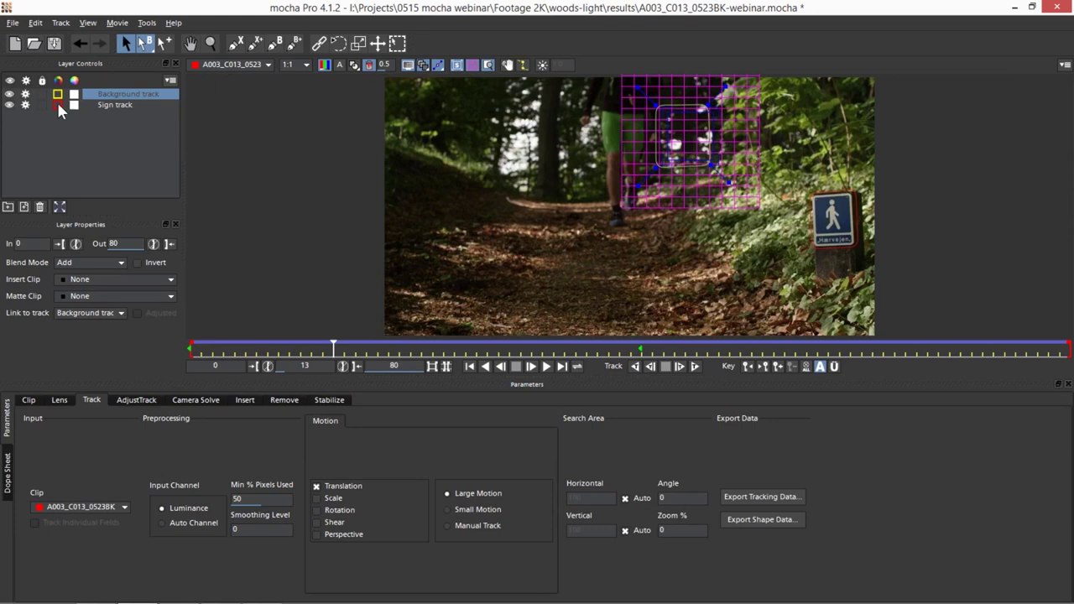
click(115, 122)
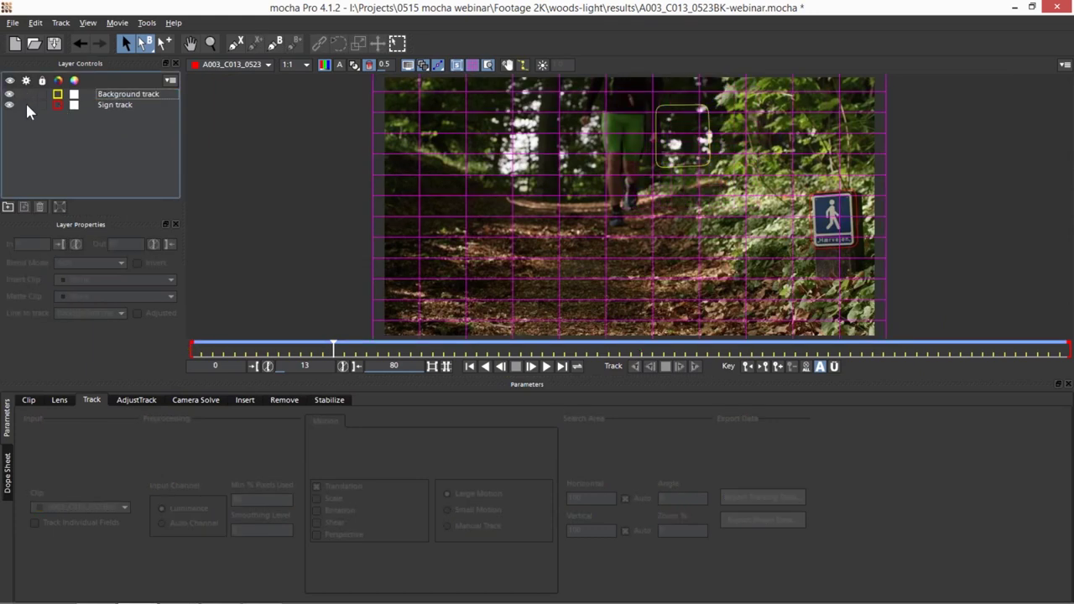
click(470, 66)
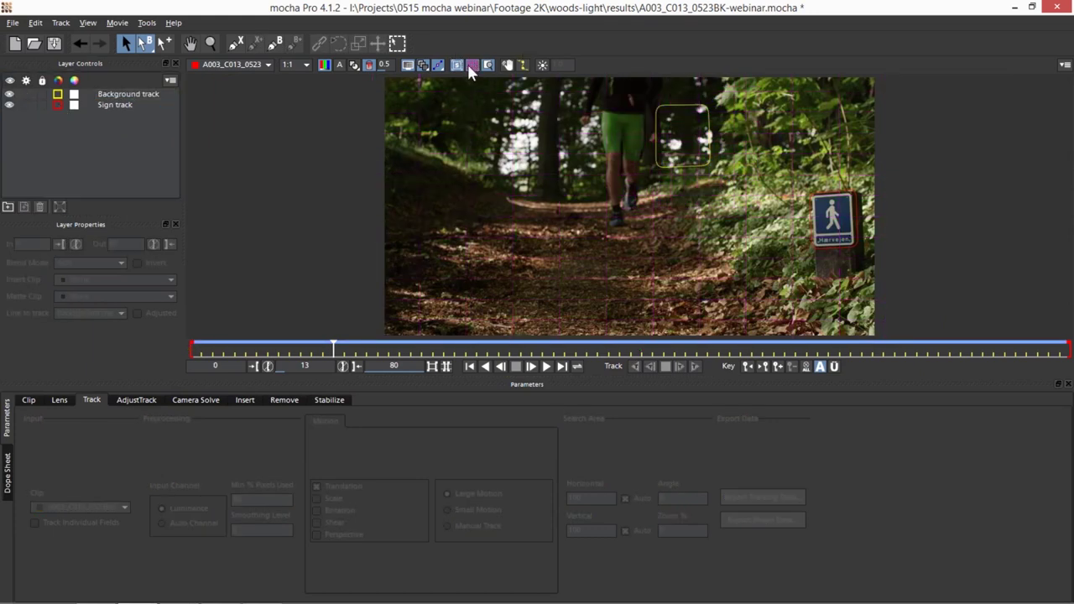
key(ctrl+s)
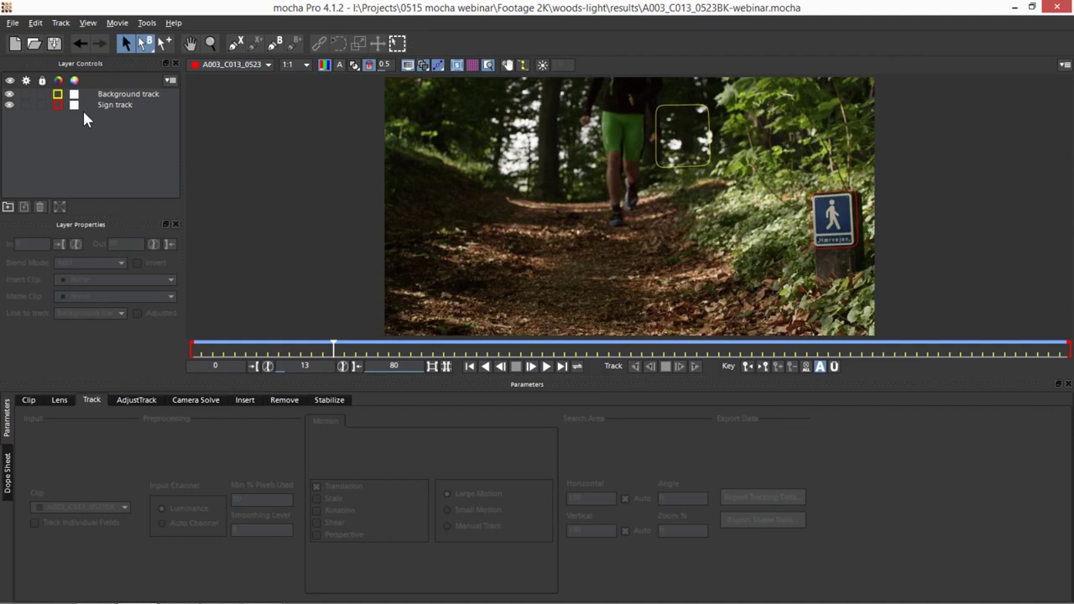
- Select the Sign track layer and fit the corners and edges of its planar surface to the outline of the walking sign
click(111, 102)
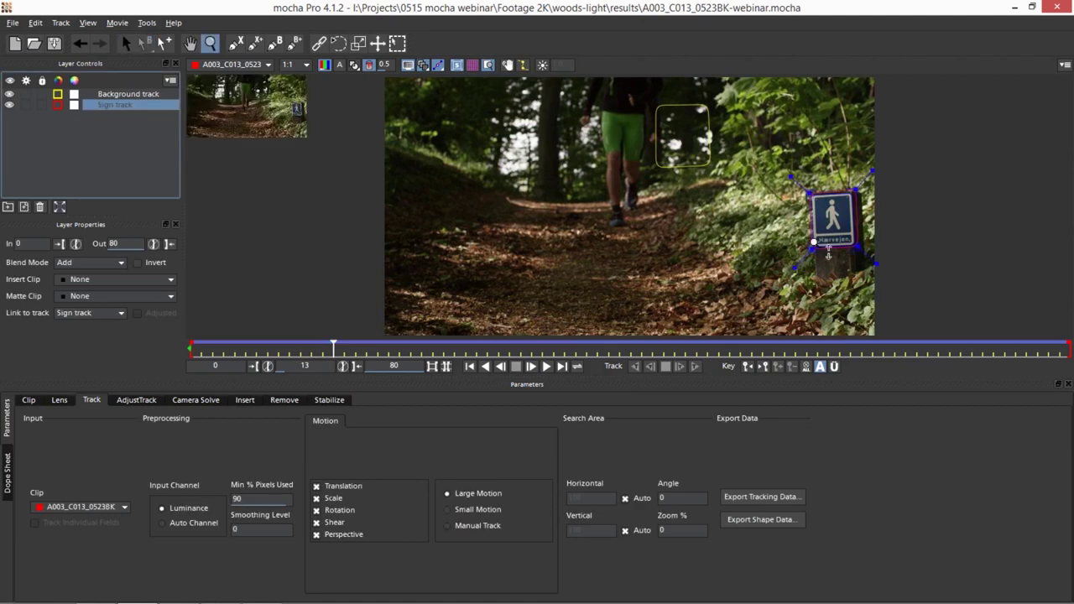
scroll(950, 254, up, 5)
key(s)
key(x)
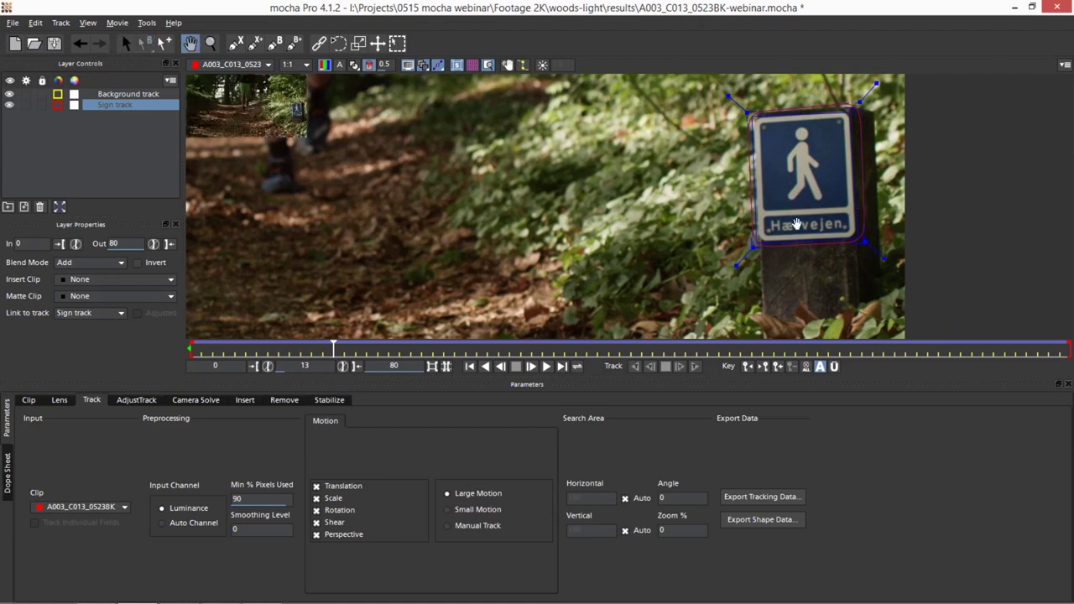
drag(782, 143, 638, 174)
scroll(655, 203, up, 1)
key(s)
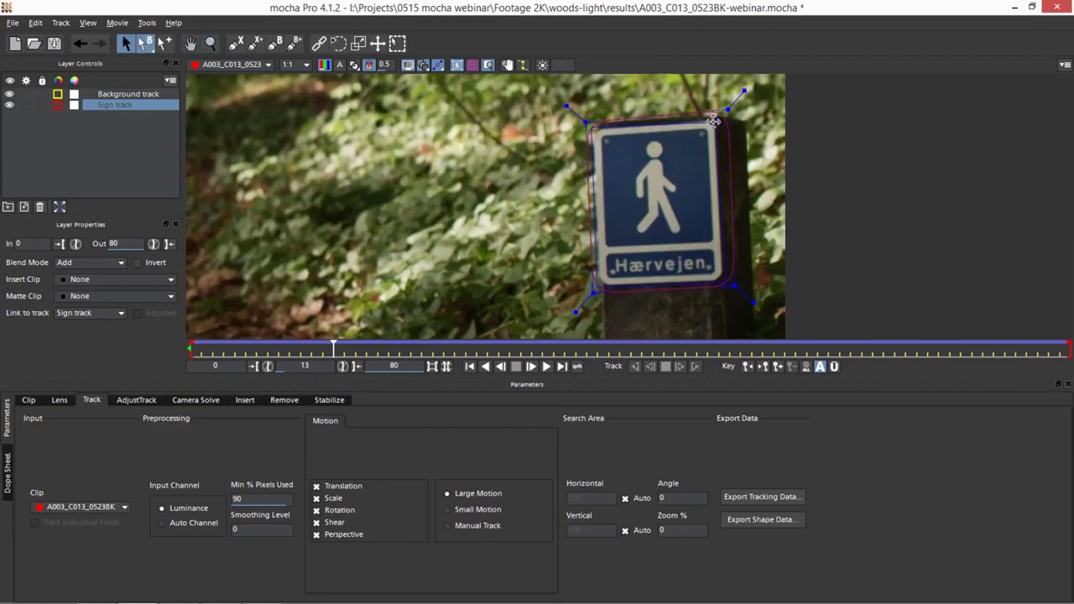
drag(712, 121, 714, 121)
drag(728, 280, 727, 282)
drag(715, 131, 717, 133)
drag(596, 178, 593, 179)
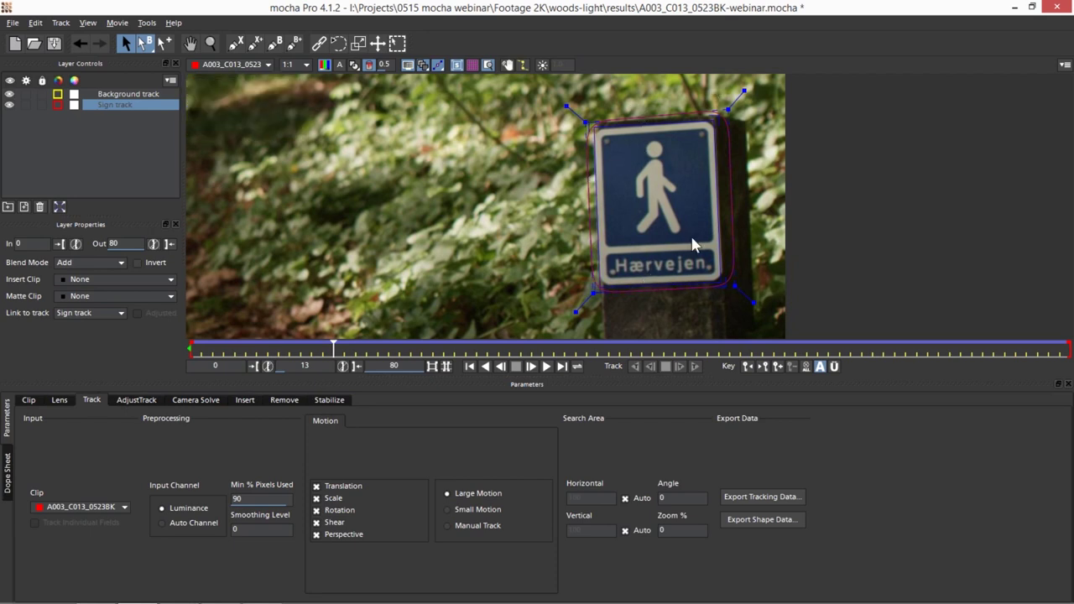
drag(723, 282, 723, 281)
drag(712, 117, 713, 117)
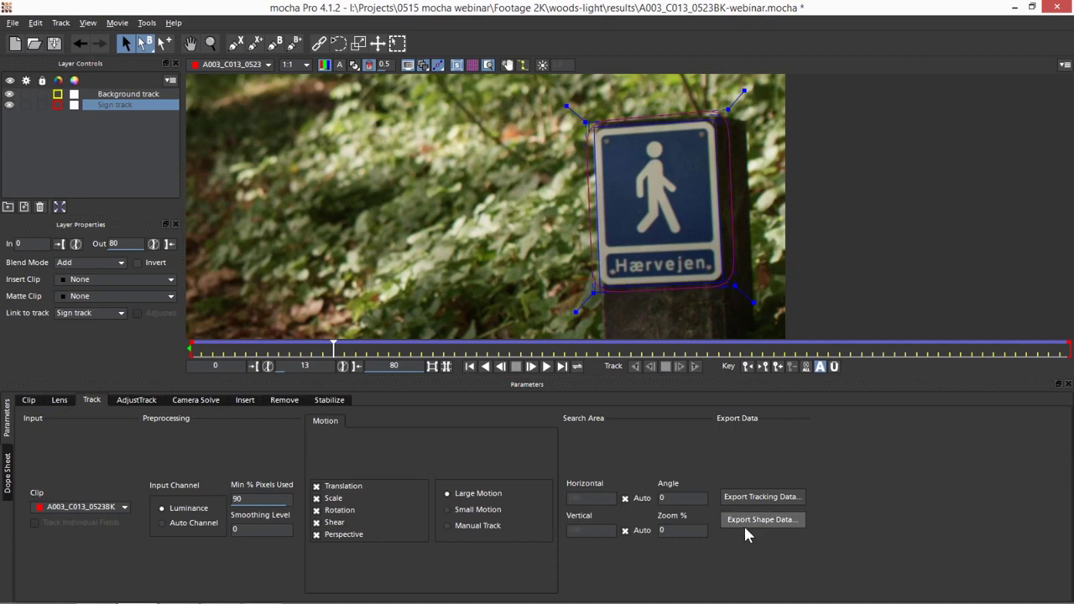
- Start saving the sign's tracking data in the After Effects Corner Pin format [corner pin only, supports RG Warp and mochaImport]
click(786, 498)
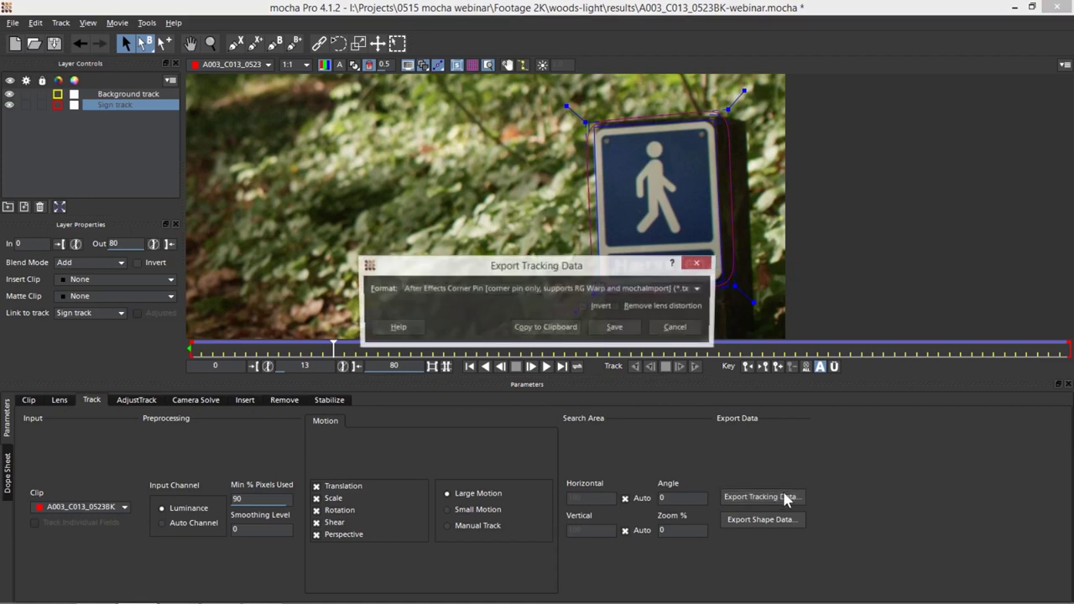
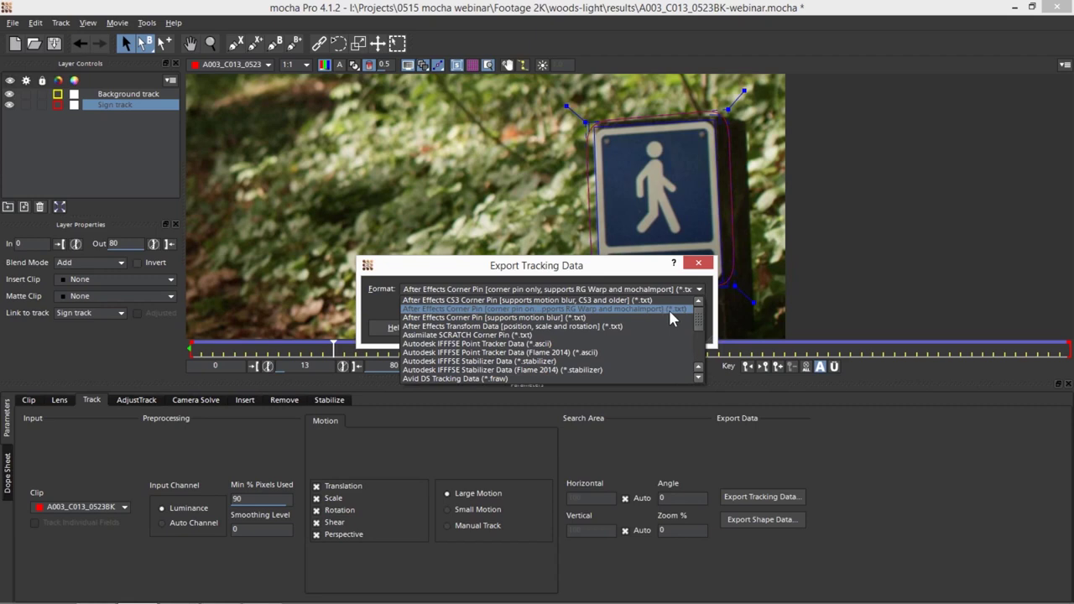
mouse_move(699, 320)
mouse_down()
mouse_move(701, 356)
mouse_move(699, 321)
mouse_move(697, 344)
mouse_move(685, 307)
mouse_up()
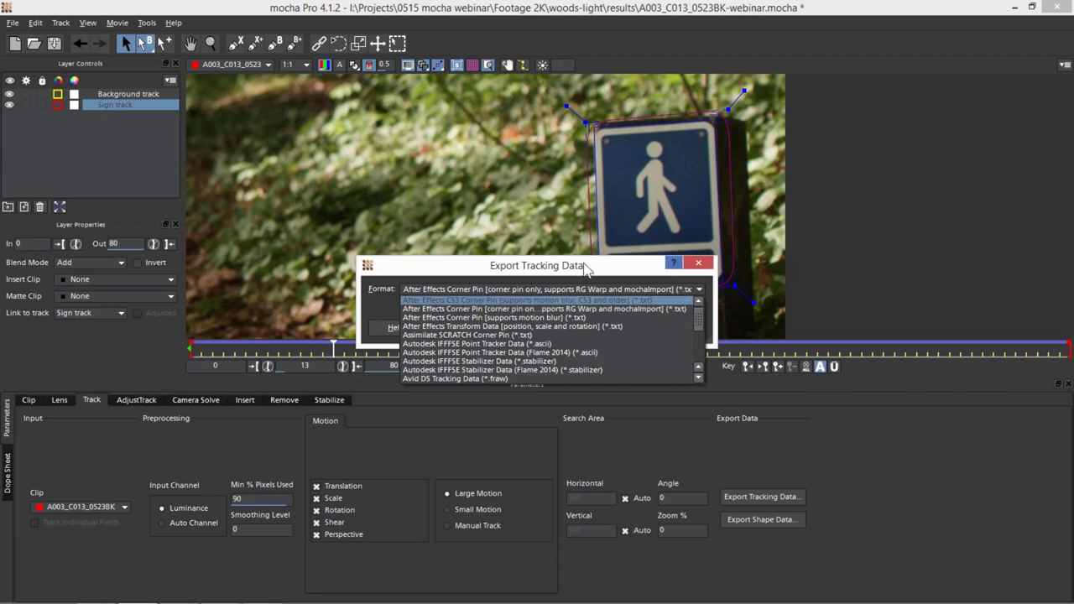
click(387, 304)
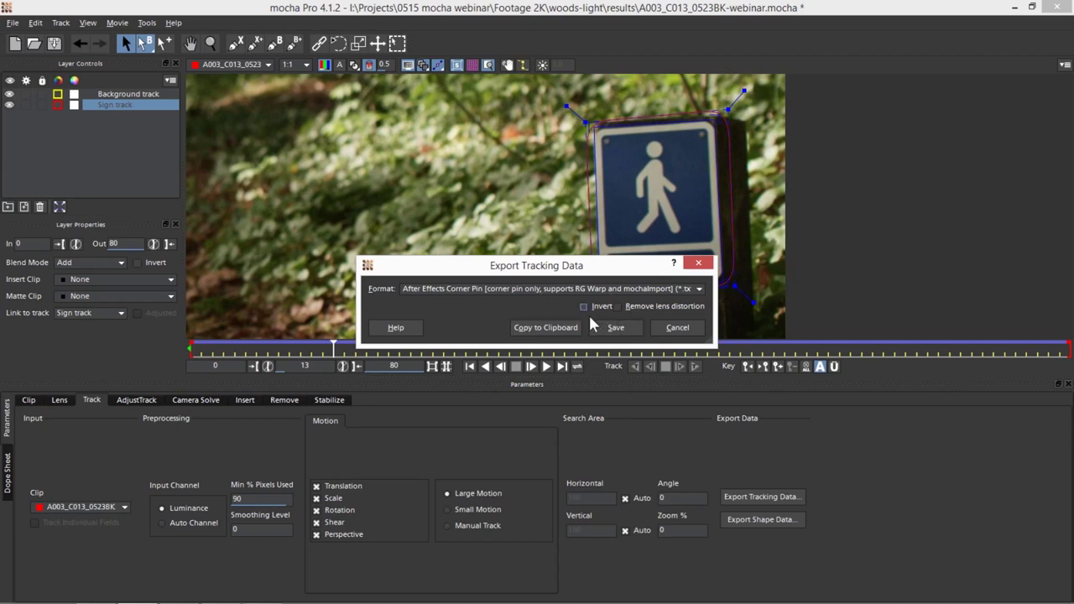
click(496, 287)
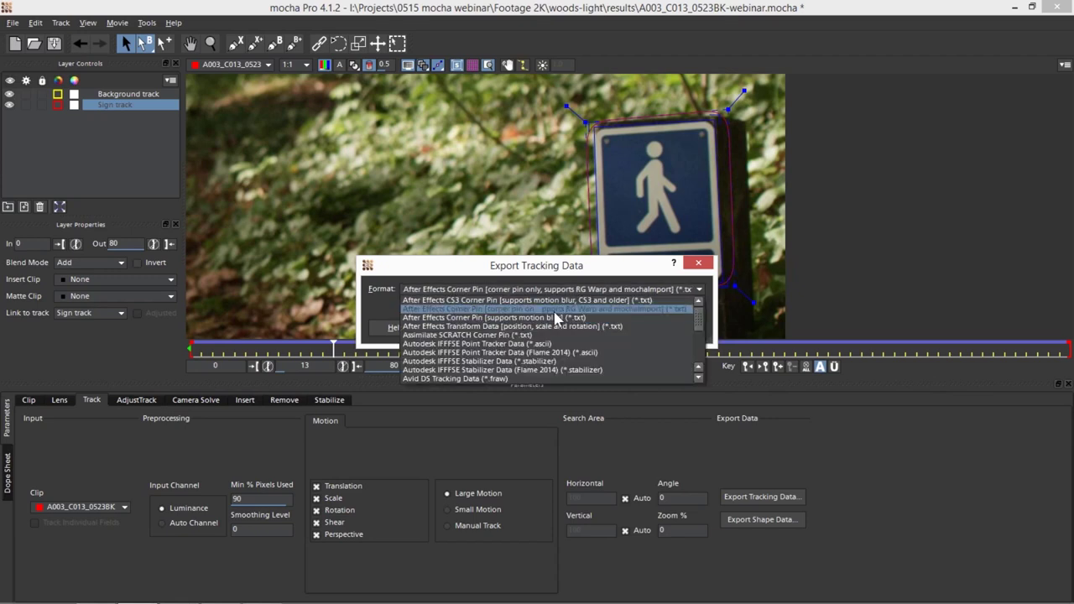
click(498, 308)
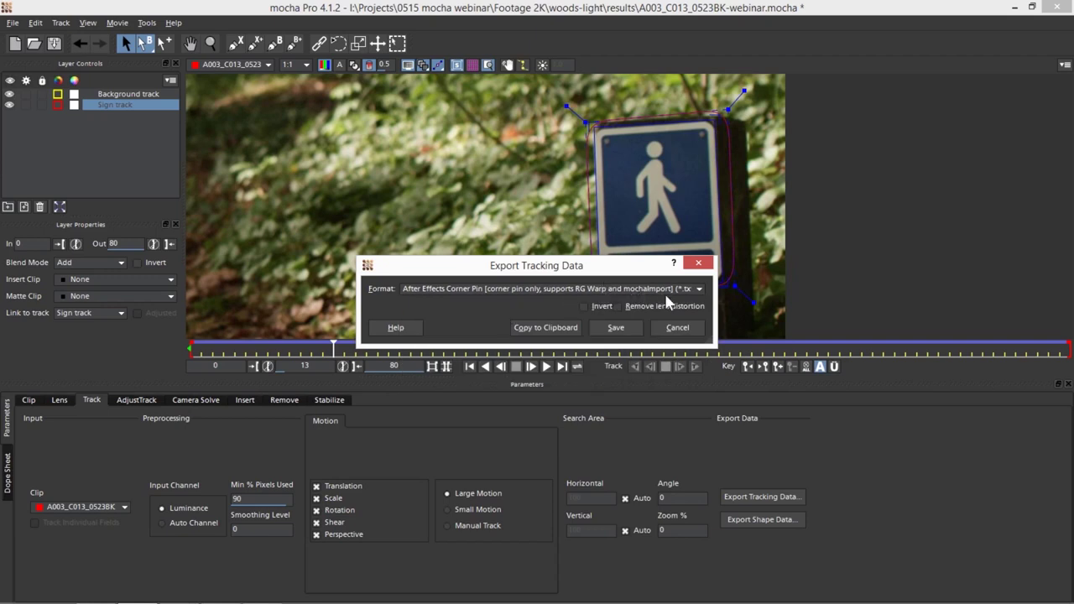
click(619, 327)
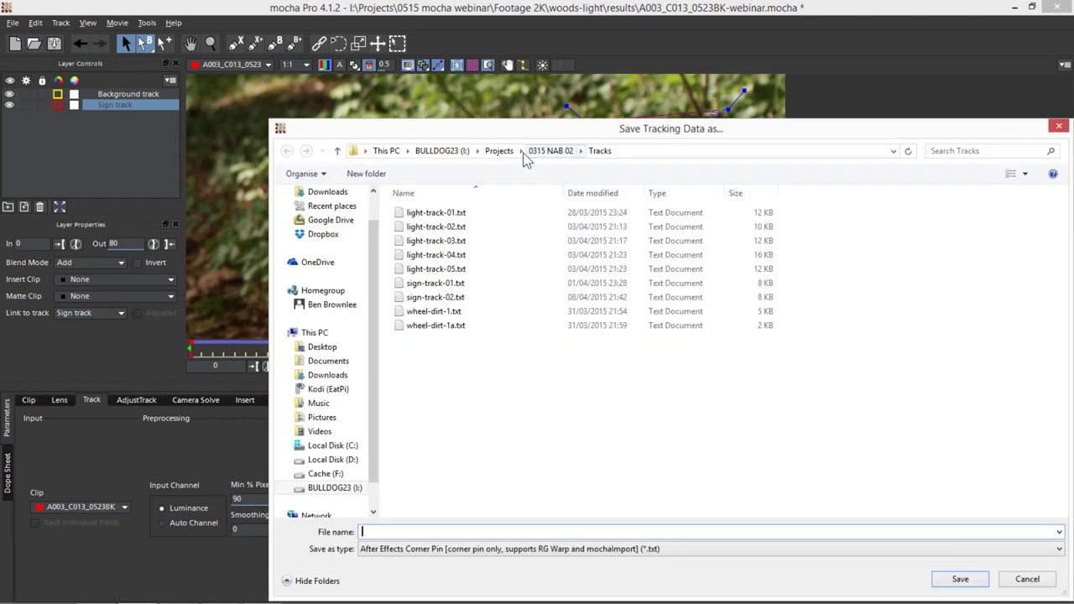
- Create a personal tracks folder inside the 0515 mocha webinar project folder
click(500, 151)
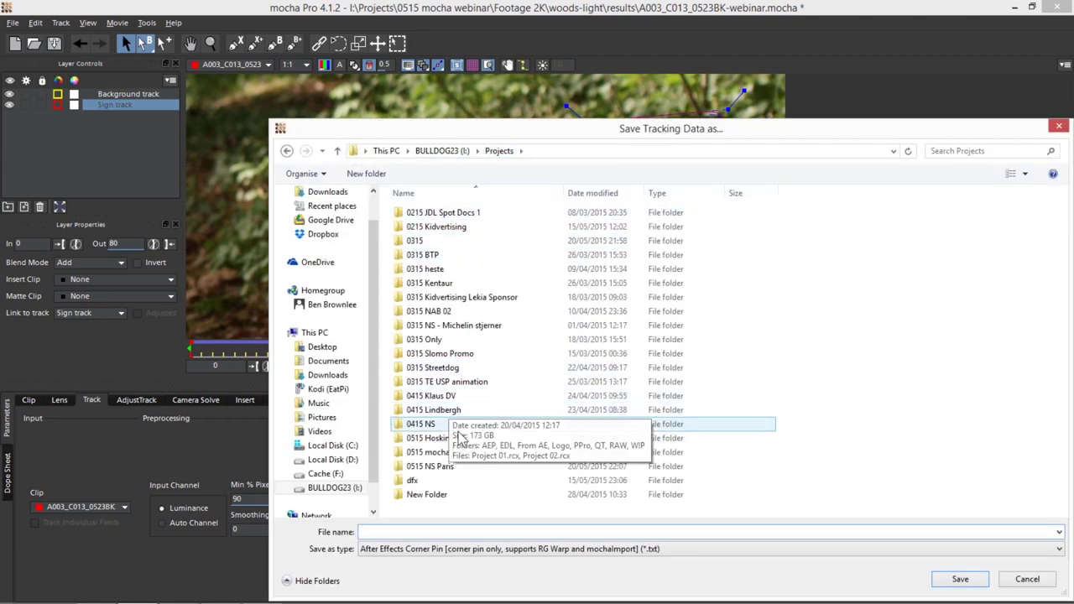
double_click(469, 452)
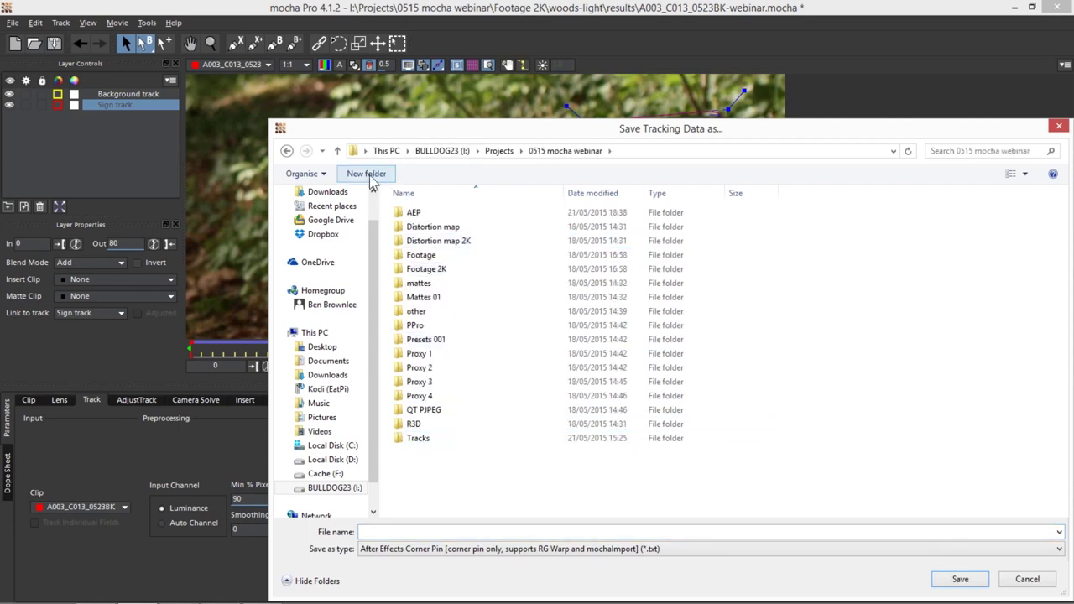
click(382, 173)
text(Bens tracks)
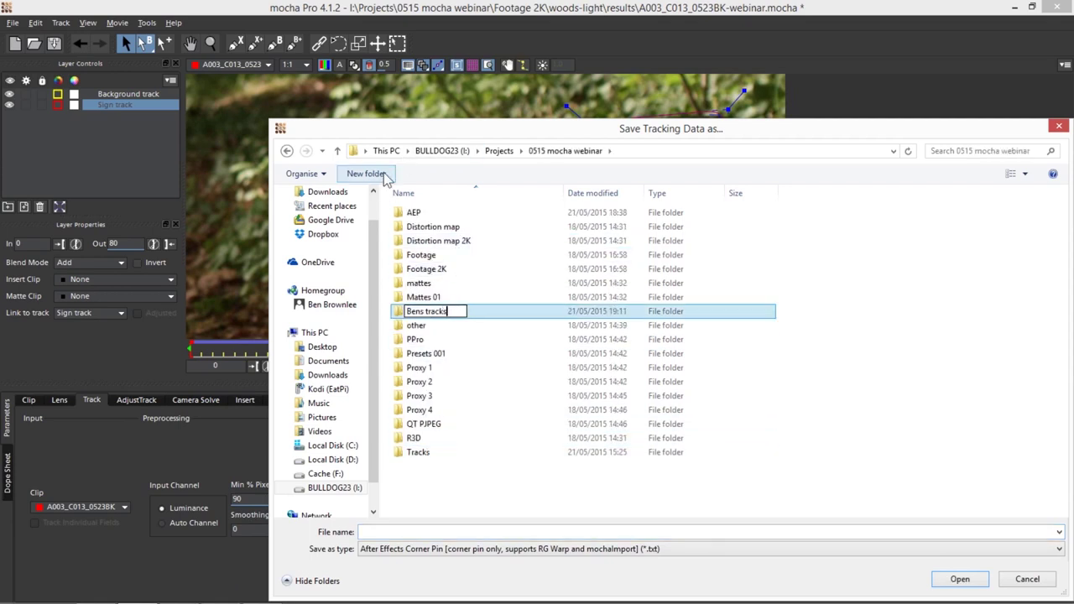
key(Return)
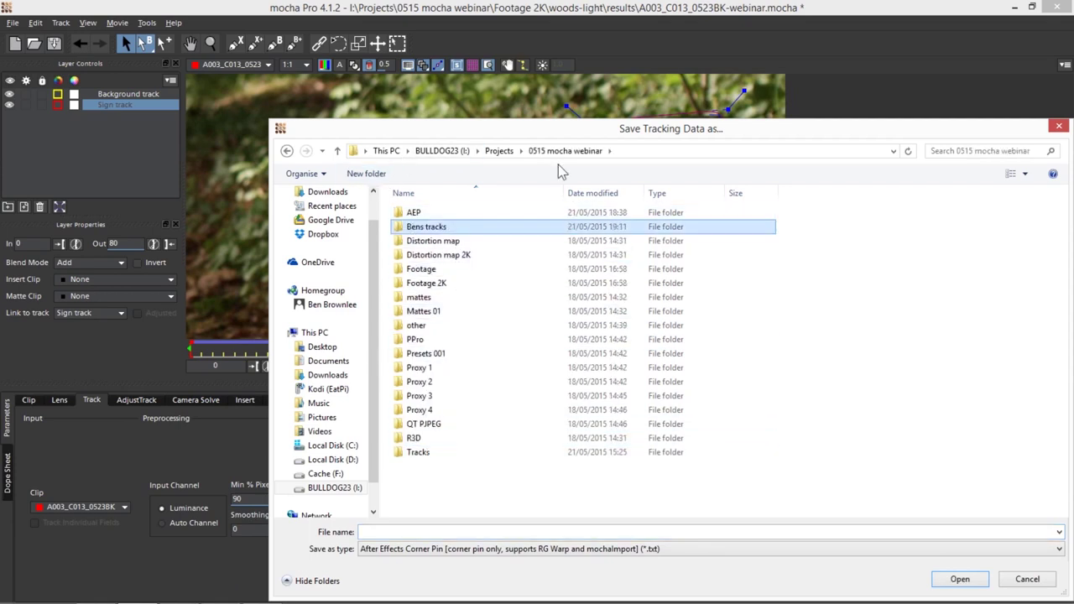
- Save the sign's corner pin tracking data in the new tracks folder as sign-corner-pin
double_click(399, 227)
click(426, 533)
text(sign-co)
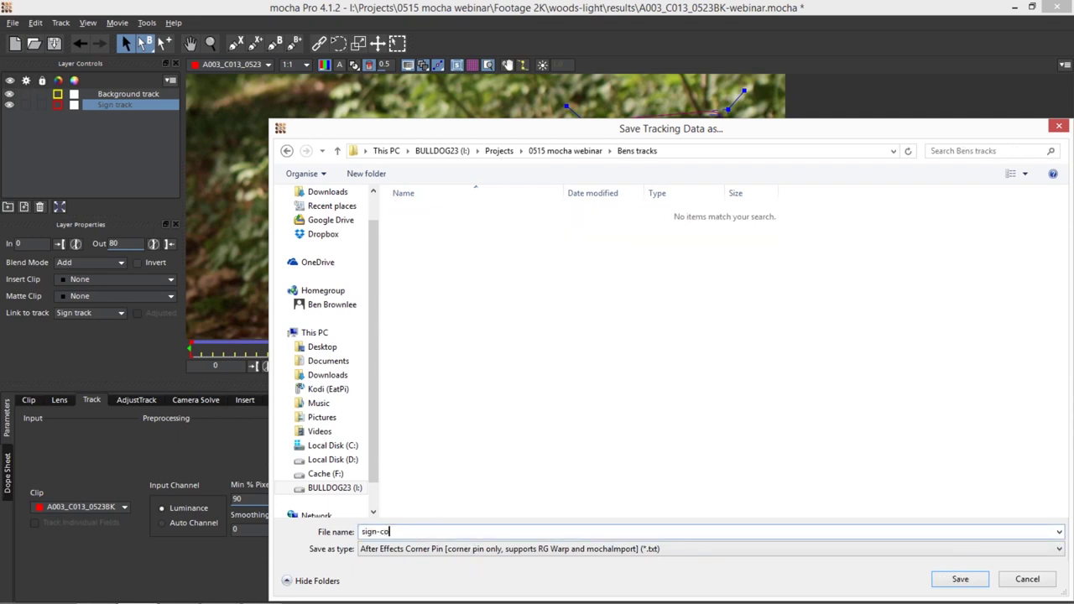
text(rner-pin)
key(Return)
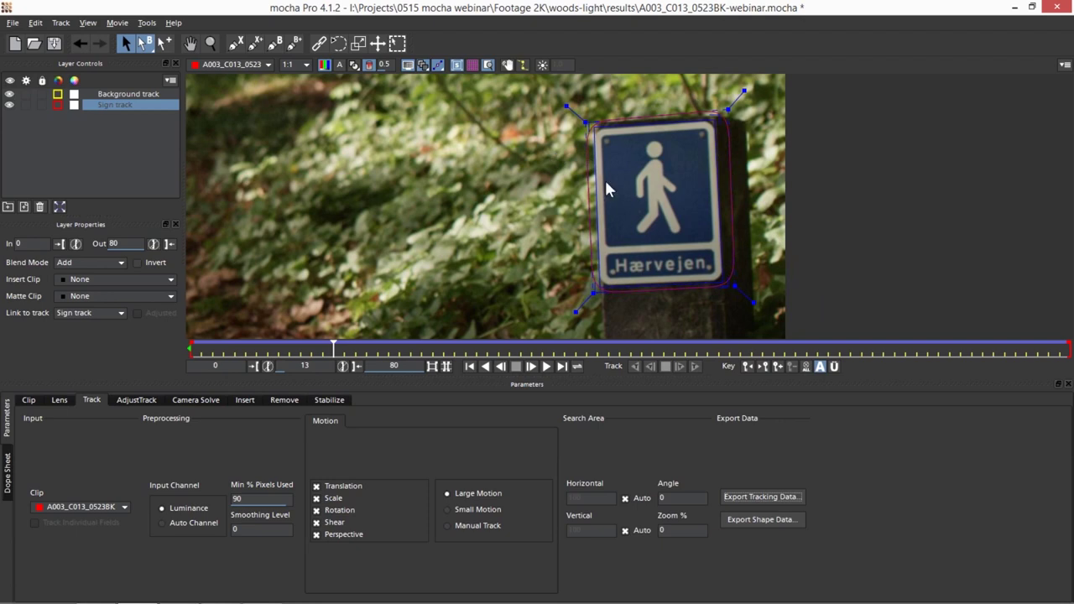
- Enlarge the sign layer's planar surface well beyond the sign on all four sides and play the clip to check its motion
drag(592, 182, 527, 185)
drag(717, 178, 789, 173)
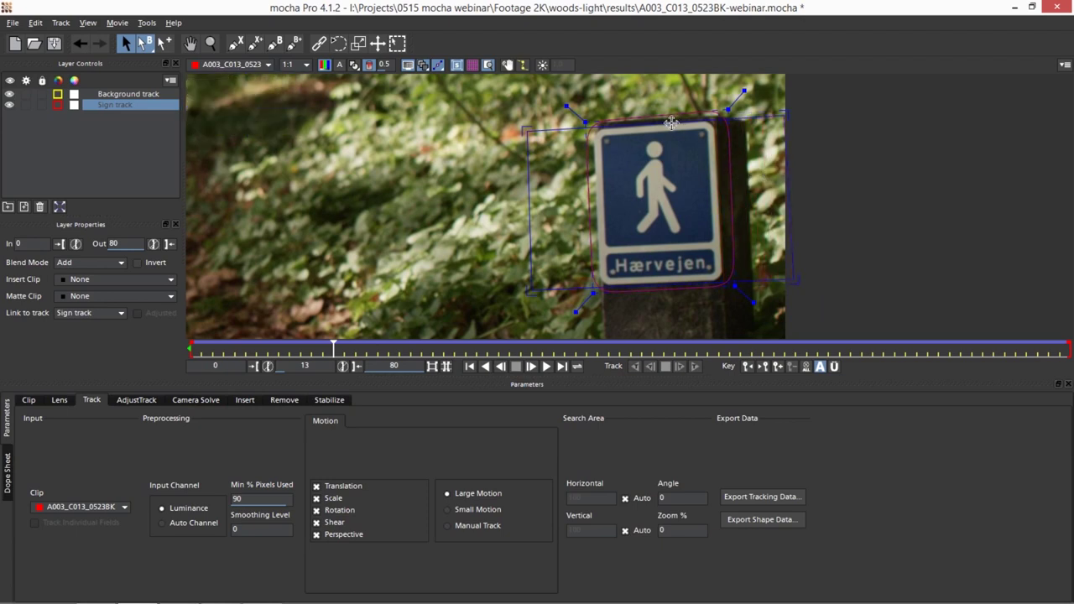
drag(676, 120, 670, 101)
drag(701, 279, 702, 304)
drag(790, 203, 810, 203)
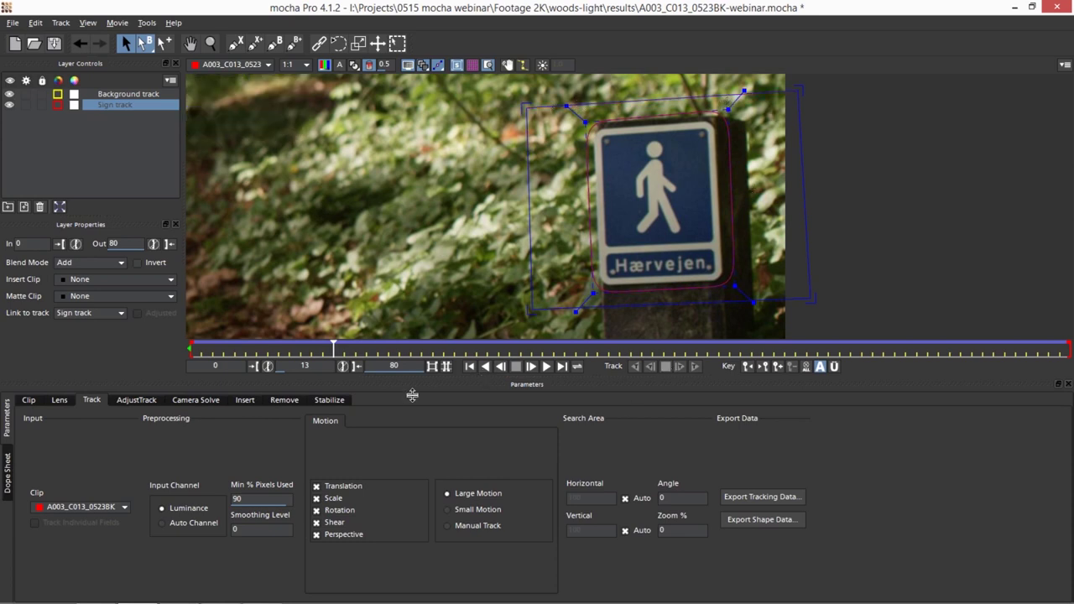
click(547, 367)
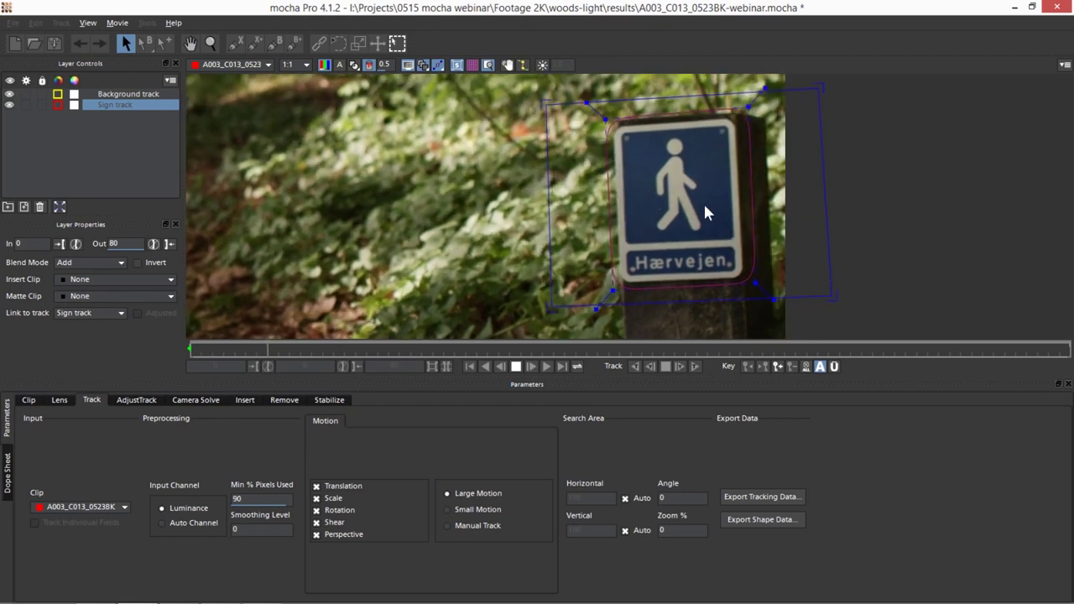
key(Escape)
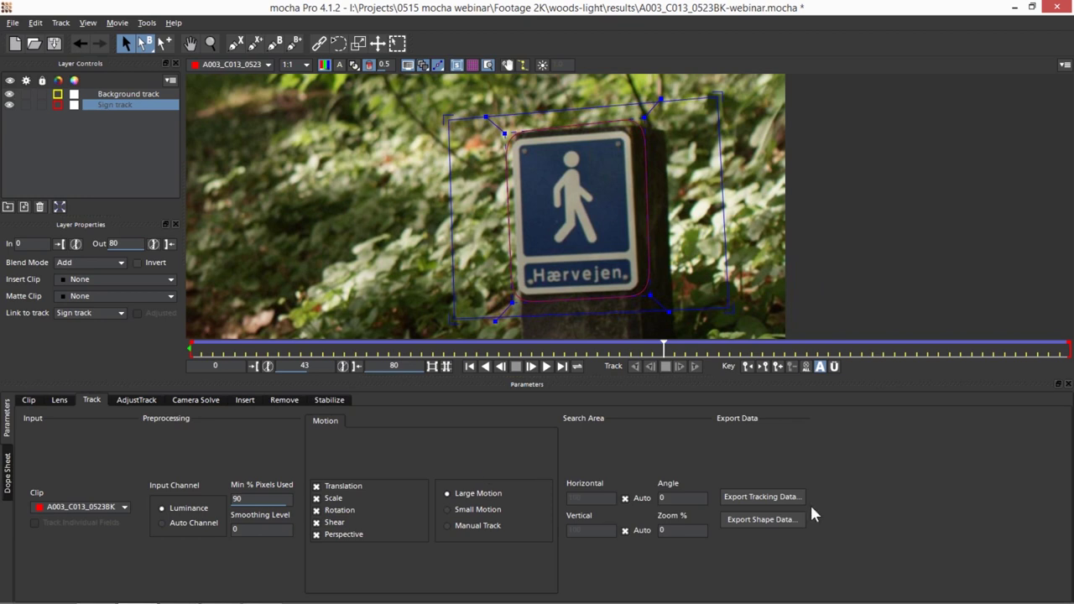
- Export the enlarged surface's tracking data in the same corner pin format as sign-corner-pin-large.txt, alongside the first export
click(761, 497)
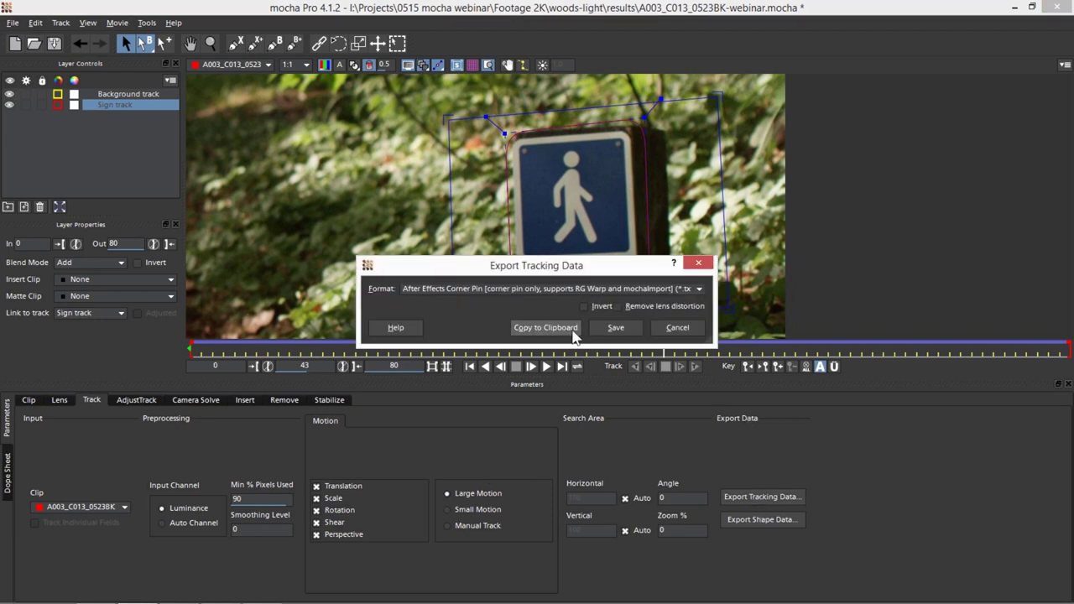
click(615, 329)
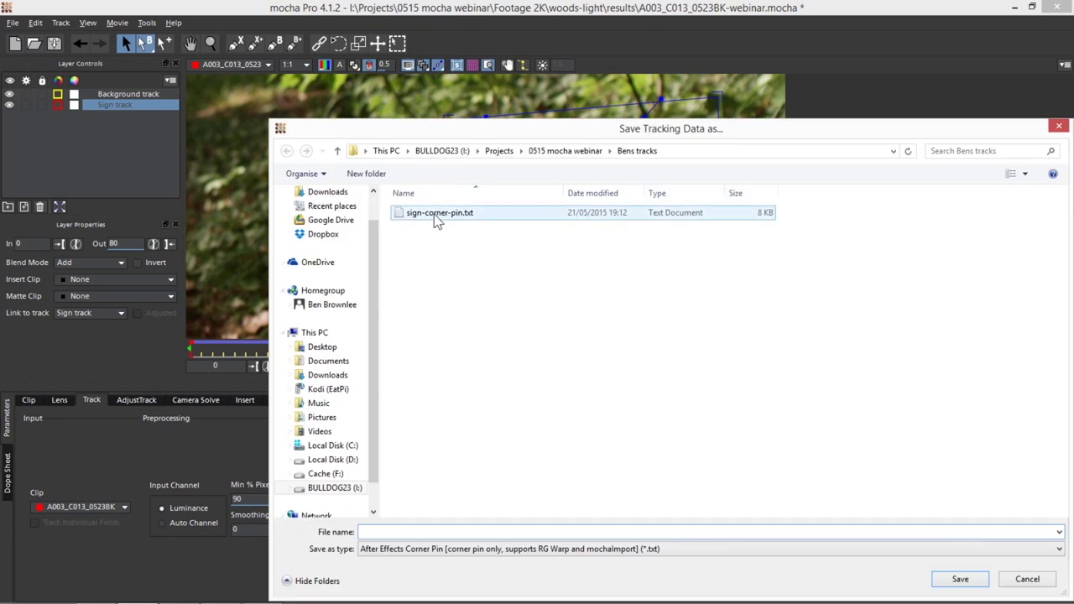
click(434, 214)
click(418, 531)
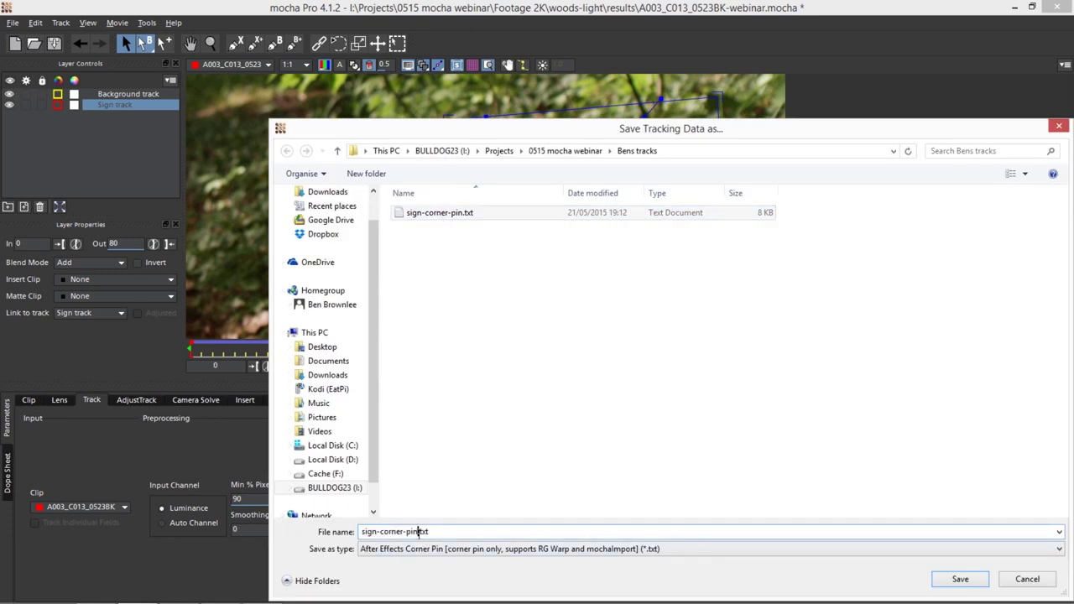
text(-la)
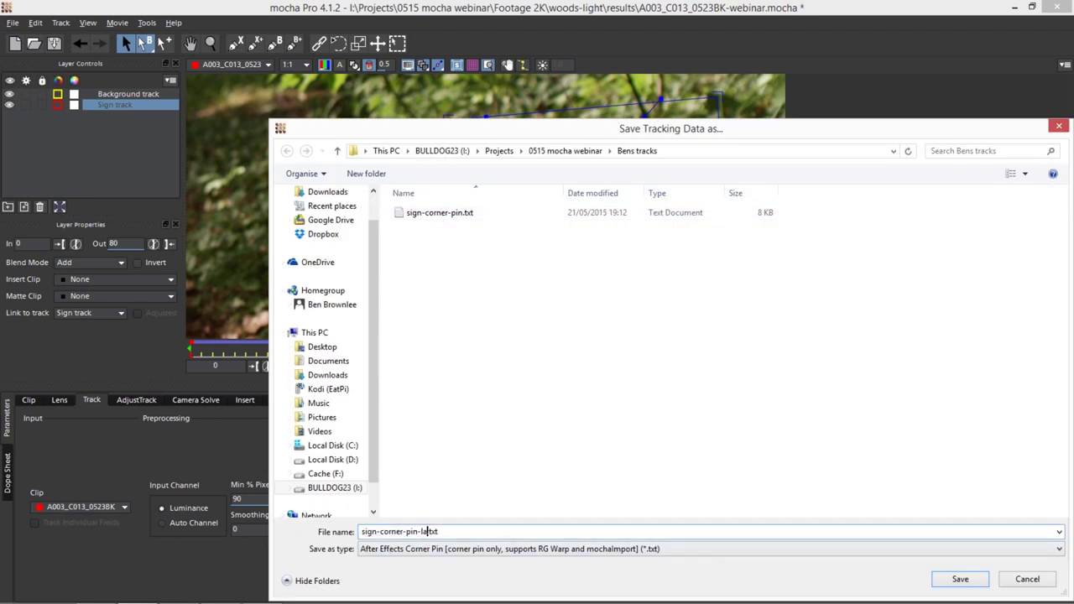
text(rge)
click(960, 579)
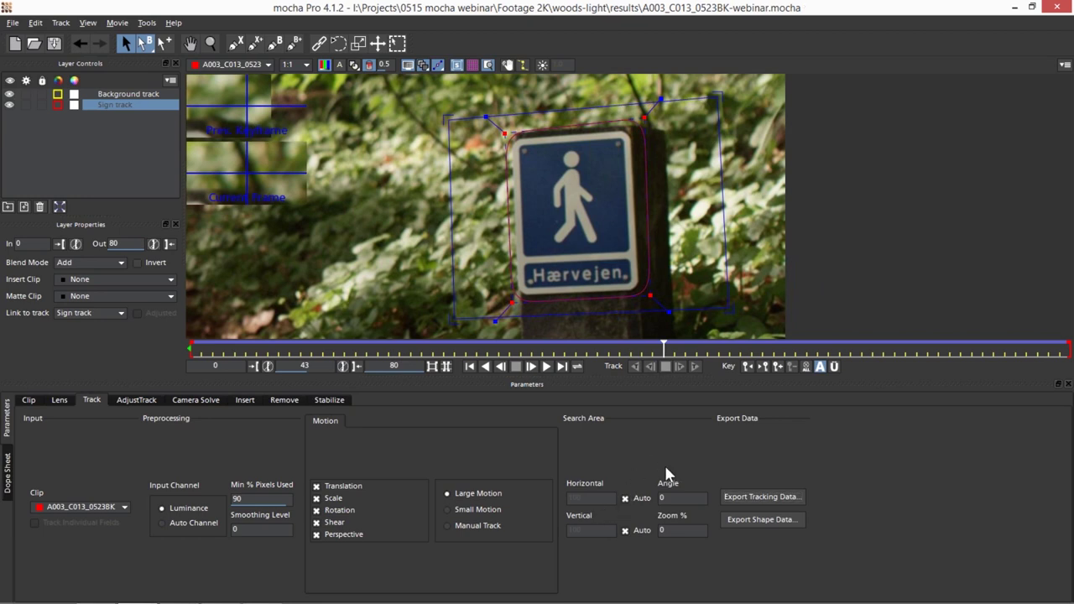
- Switch to After Effects and scrub through the Woods in layer of the Woods in - Start composition, returning to the first frame
key(alt+Tab)
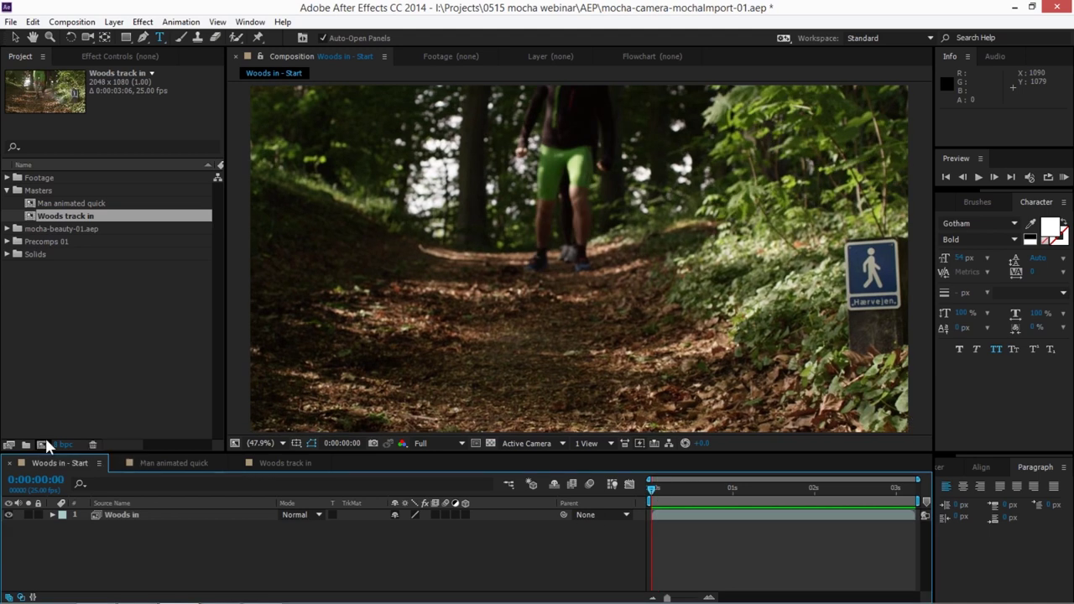
click(139, 518)
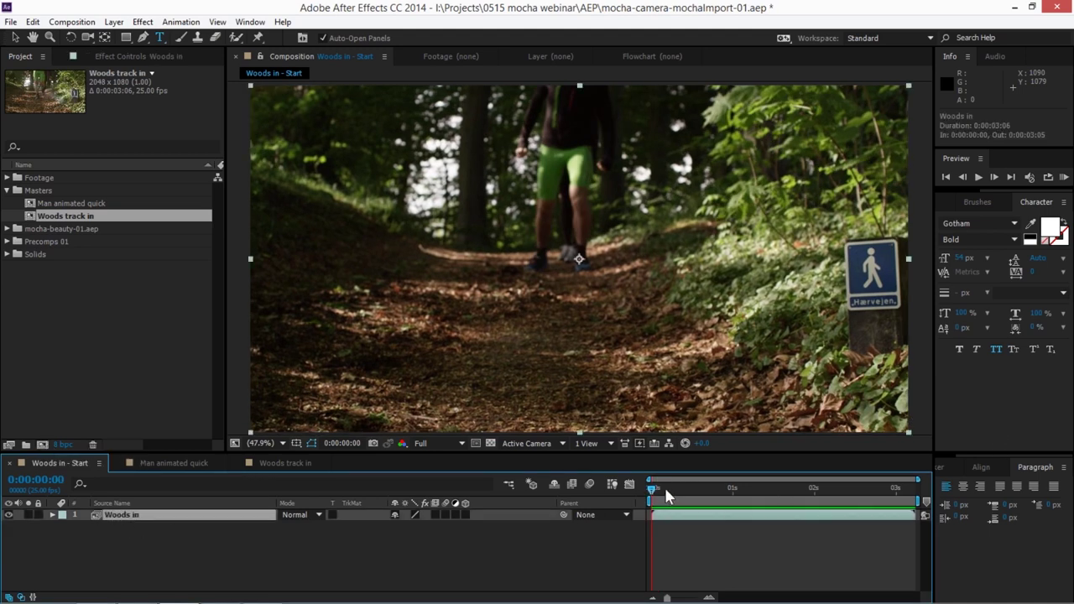
drag(663, 491, 894, 483)
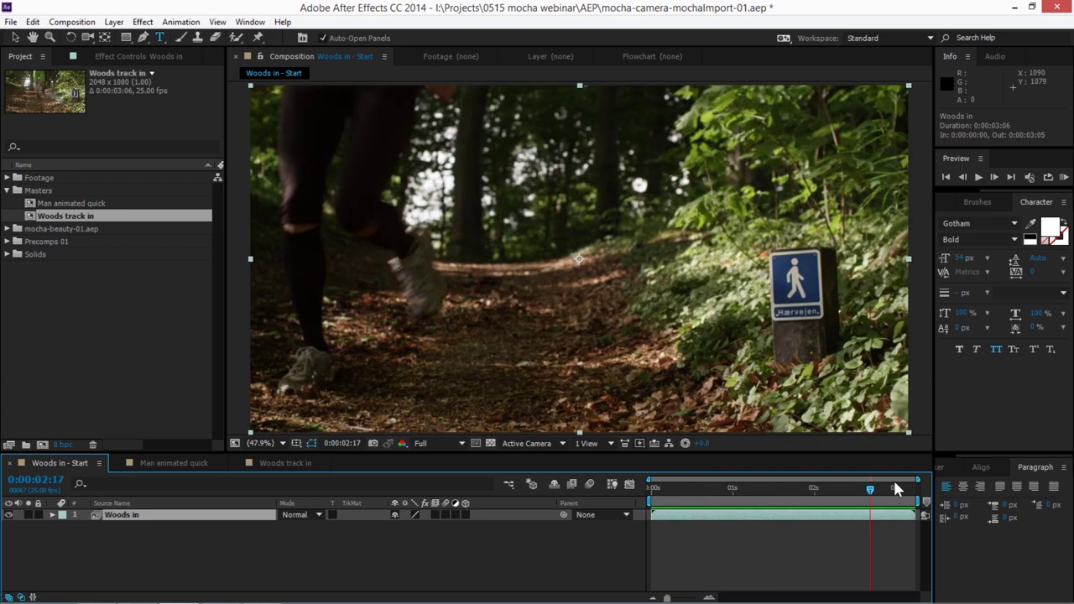
key(Home)
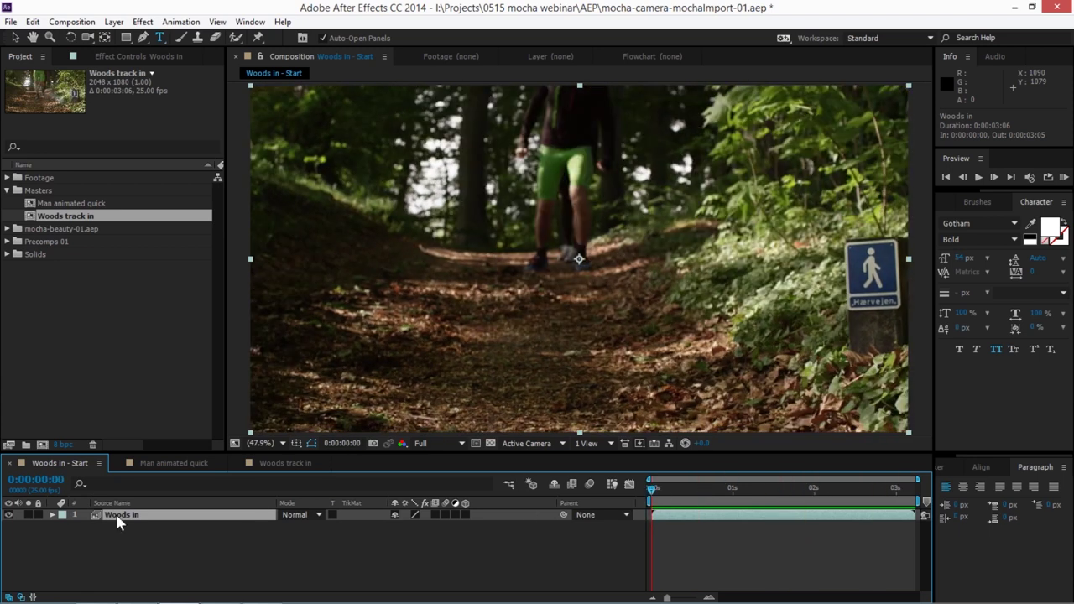
- Duplicate the Woods in layer in the Woods in - Start composition
click(98, 524)
click(118, 515)
key(ctrl+d)
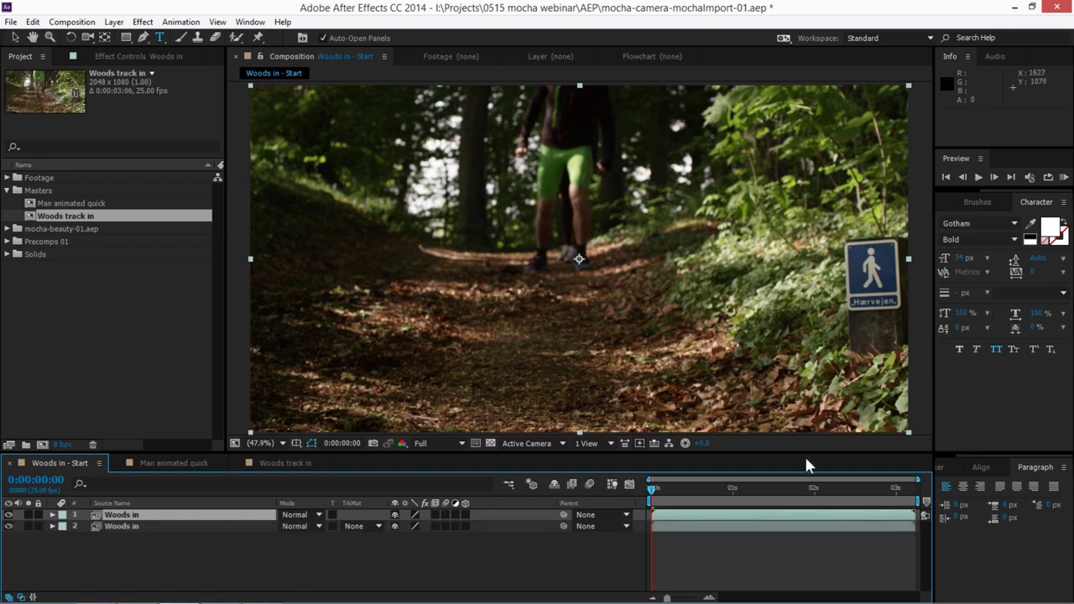
- Open the MochaImport+ panel and move it clear of the middle of the footage
drag(839, 386, 455, 220)
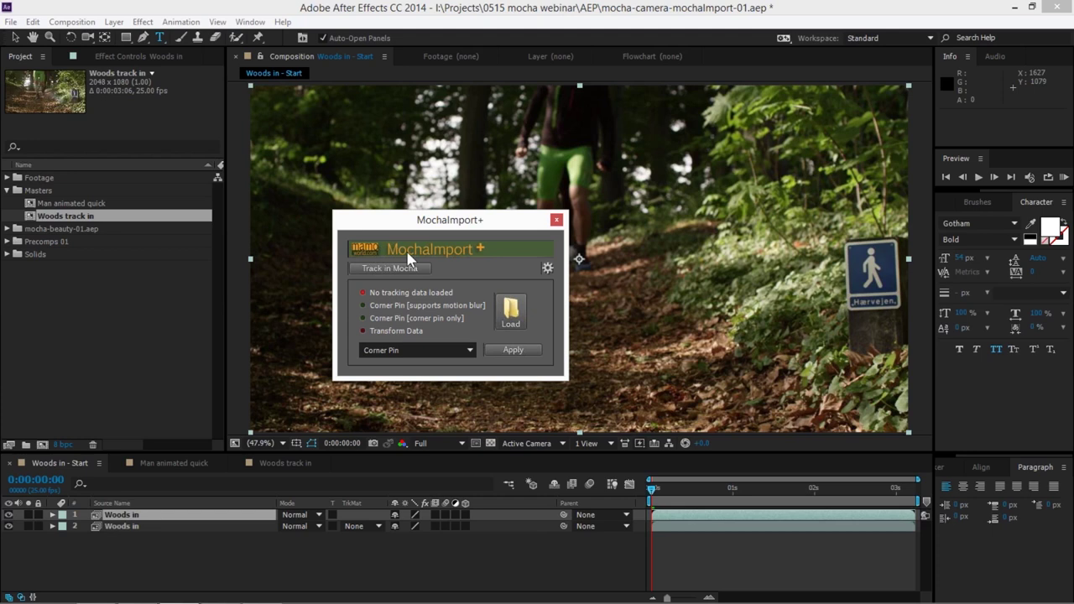
drag(417, 220, 416, 101)
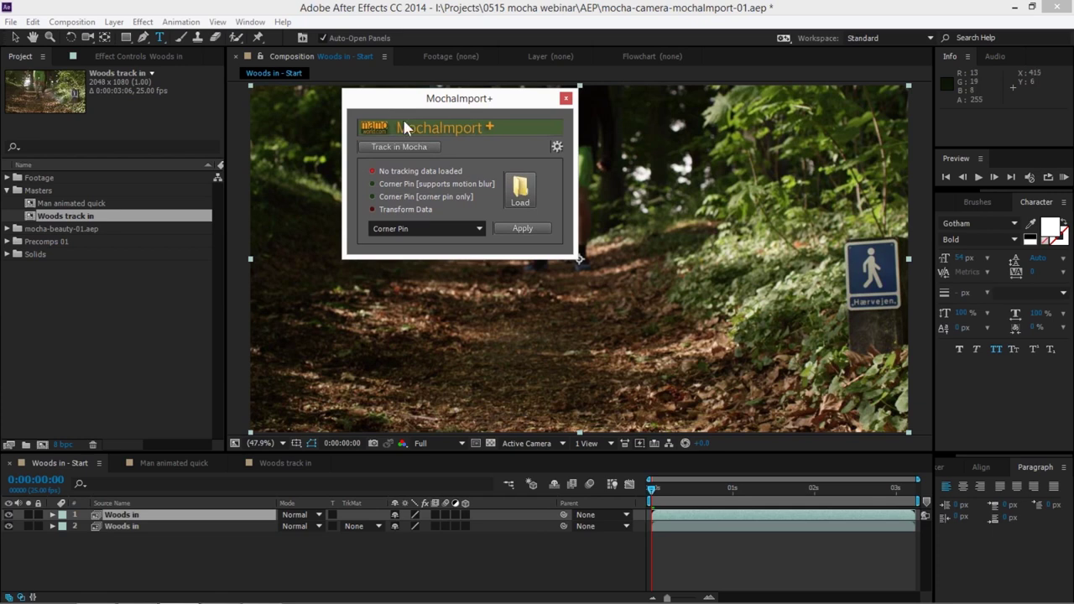
drag(487, 98, 485, 94)
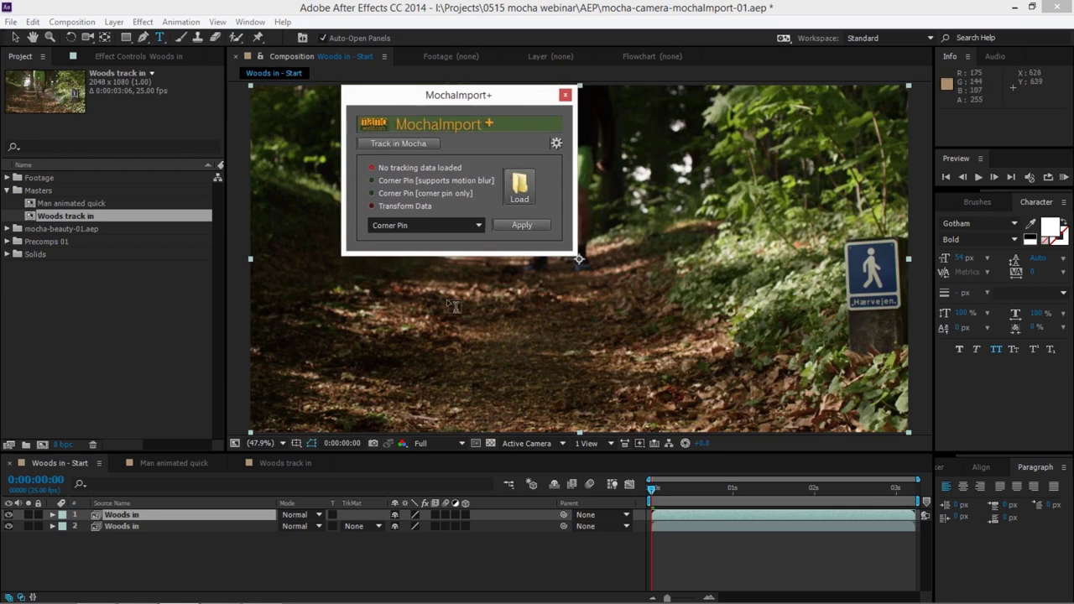
- Load sign-corner-pin.txt from the Bens tracks folder into MochaImport+, with Woods in as the tracked clip
click(522, 194)
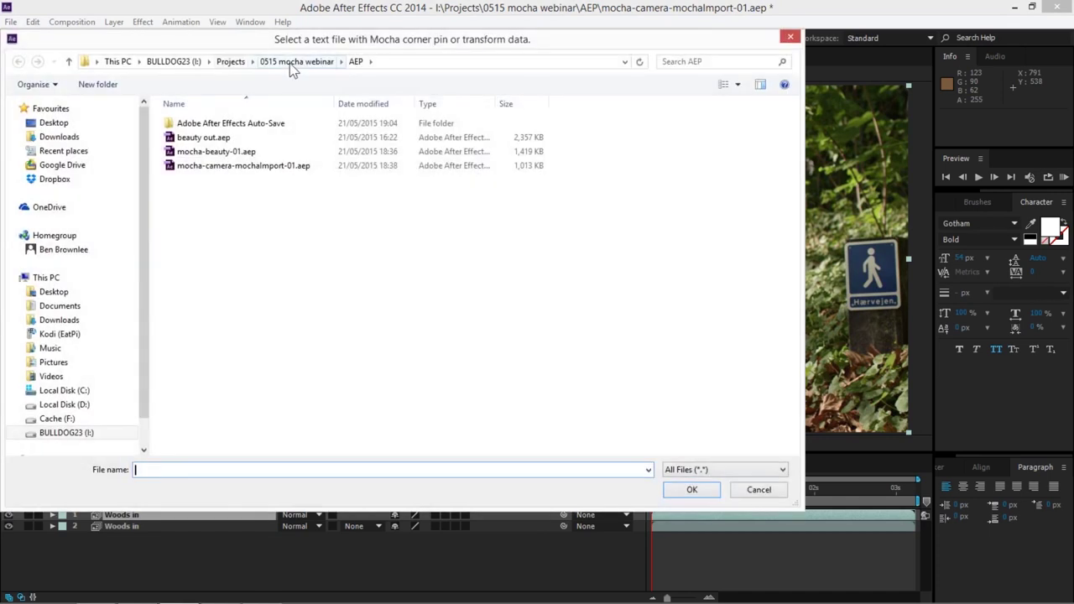
click(293, 63)
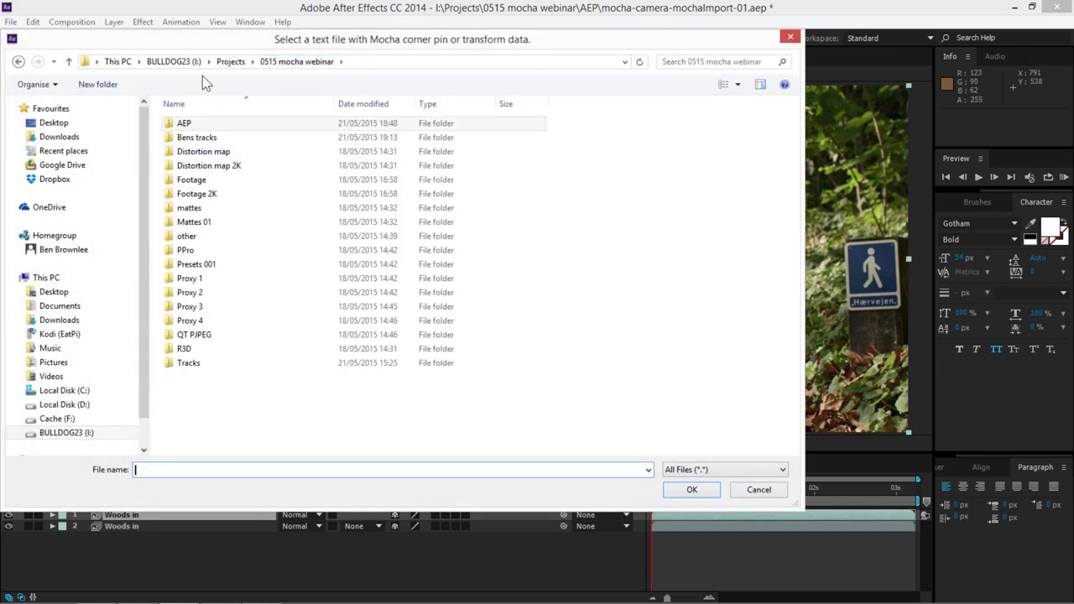
double_click(197, 137)
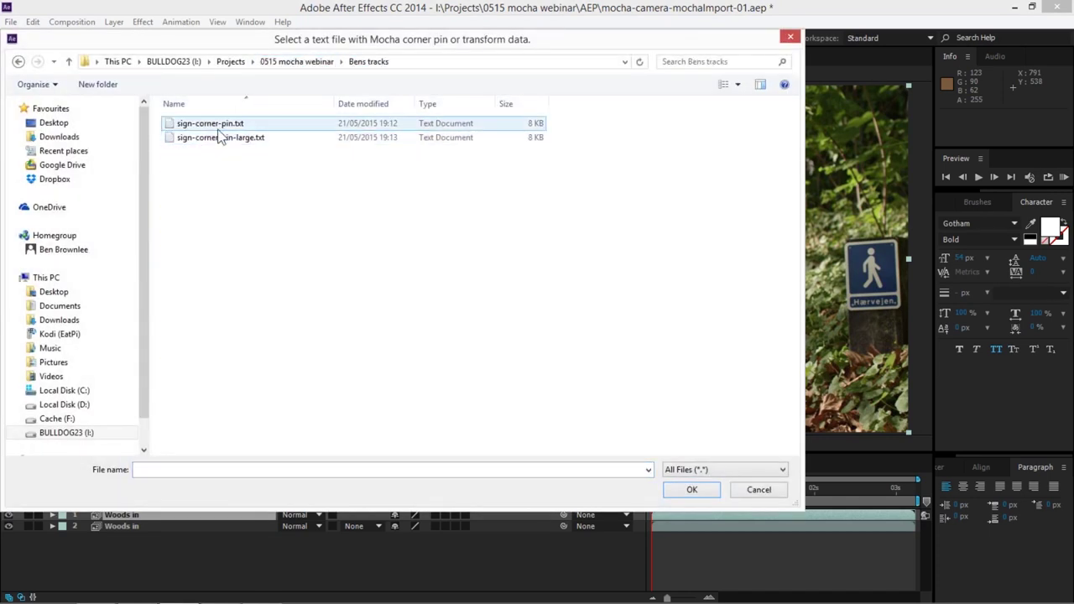
double_click(226, 127)
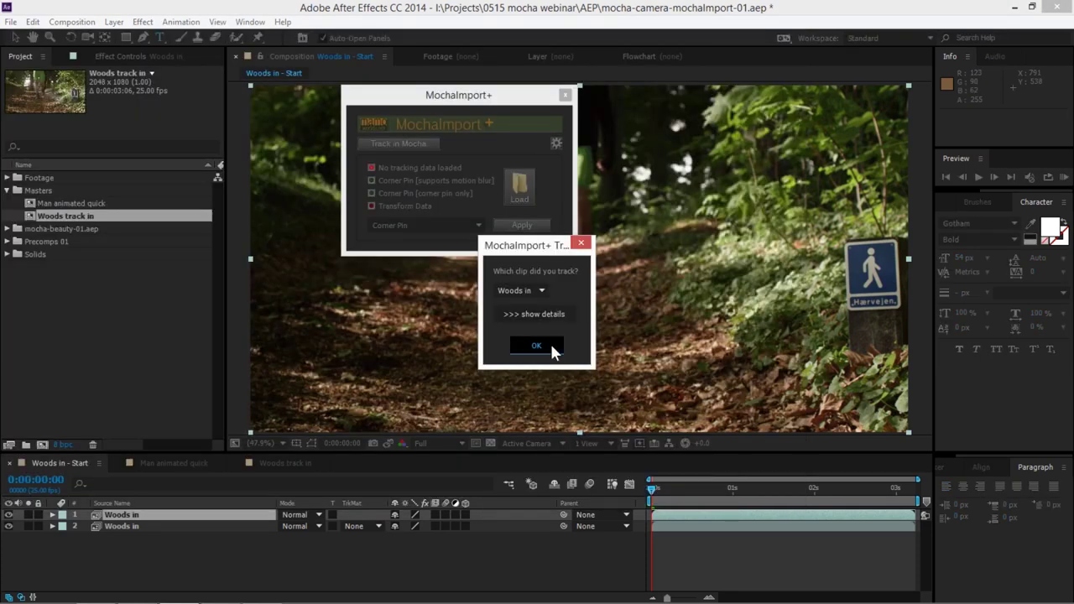
click(551, 343)
- Apply the loaded tracking data to the upper Woods in layer as a Stabilized Precomp and close MochaImport+
click(445, 222)
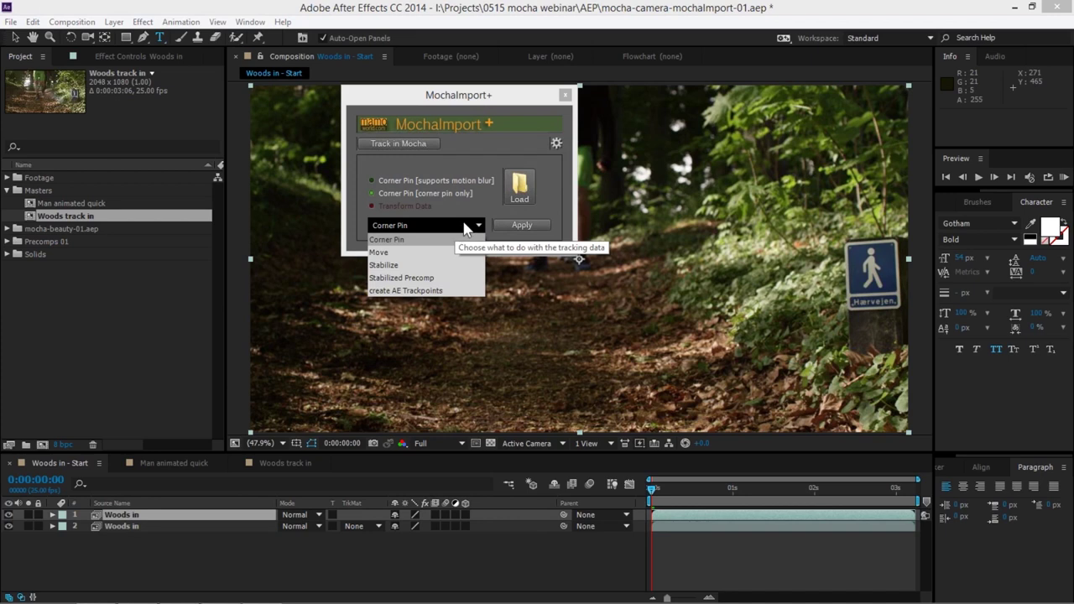
click(457, 239)
click(474, 224)
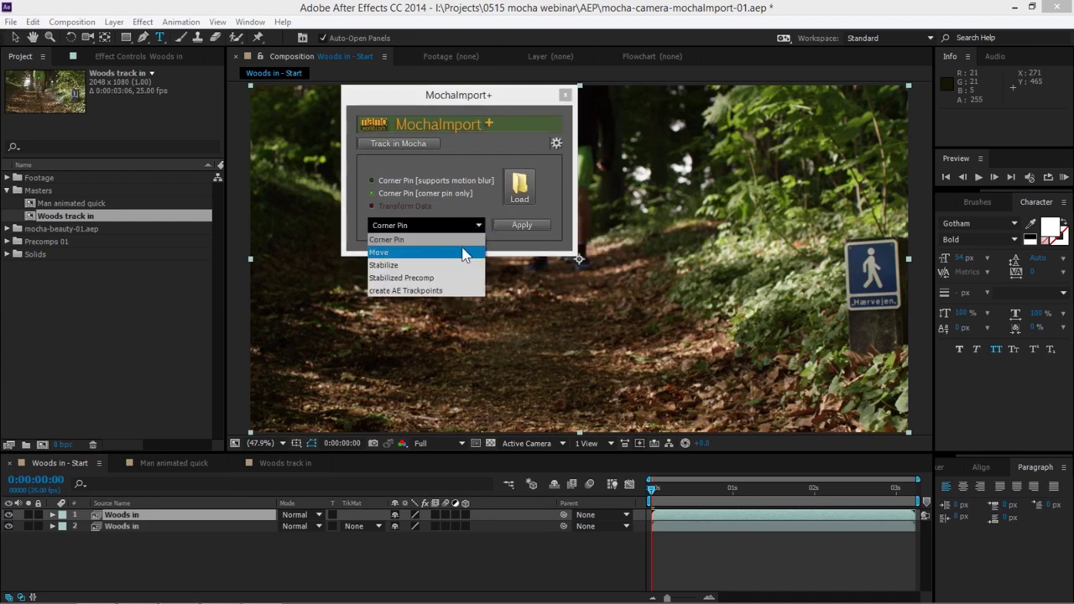
click(463, 290)
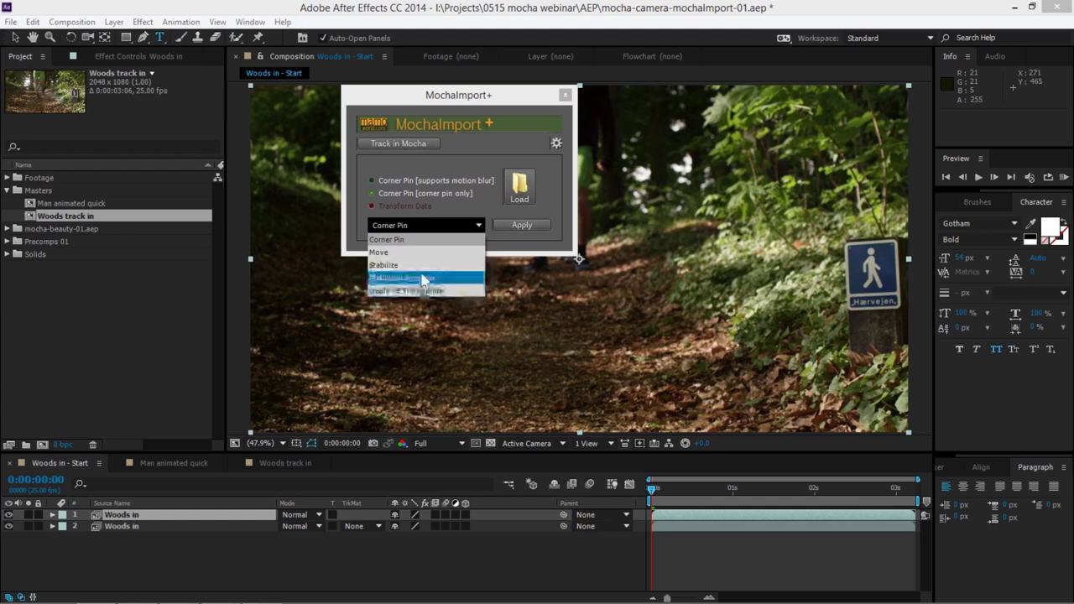
click(464, 278)
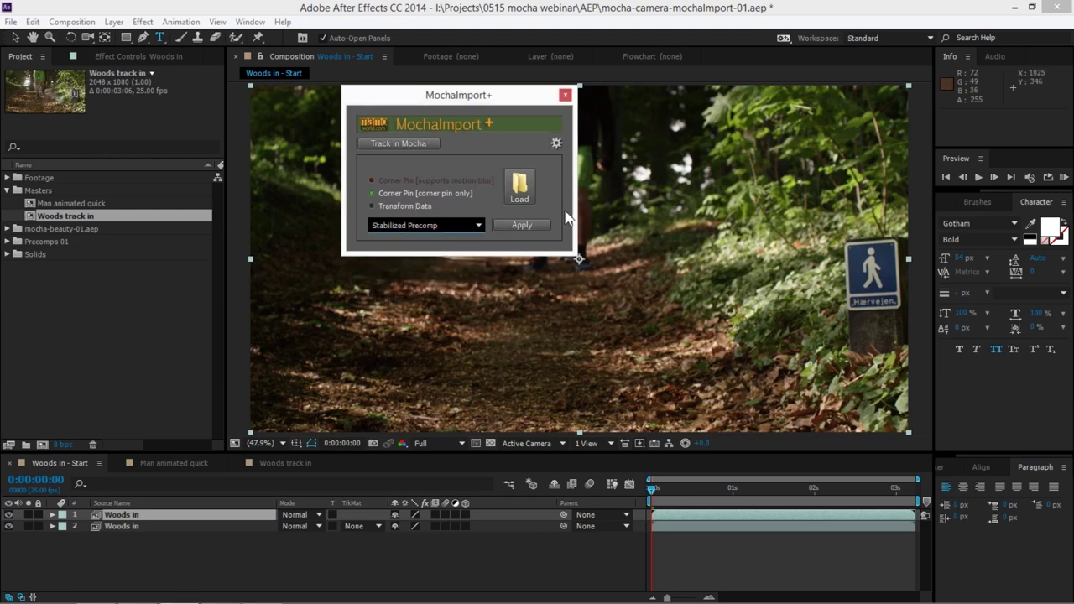
click(524, 225)
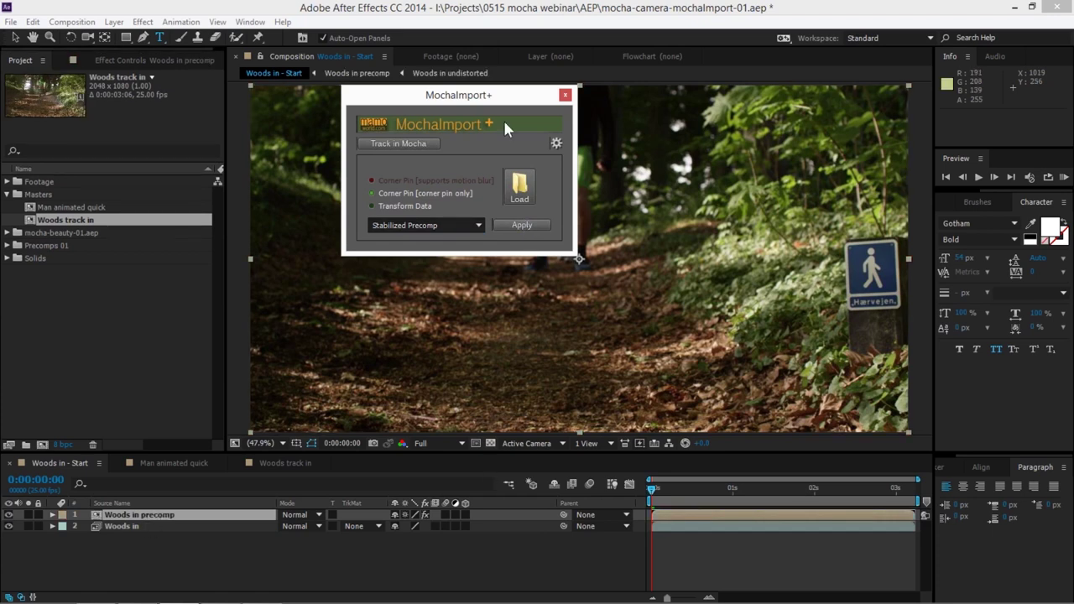
drag(557, 108, 790, 173)
click(797, 159)
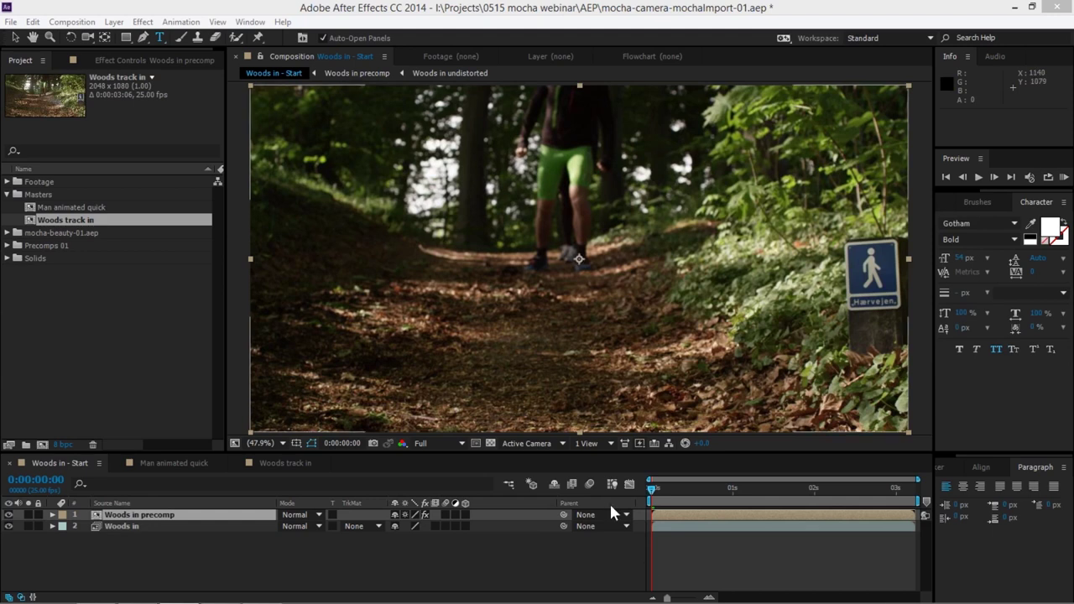
- Preview the Woods in - Start composition, then solo the Woods in precomp layer and scrub through it
click(653, 494)
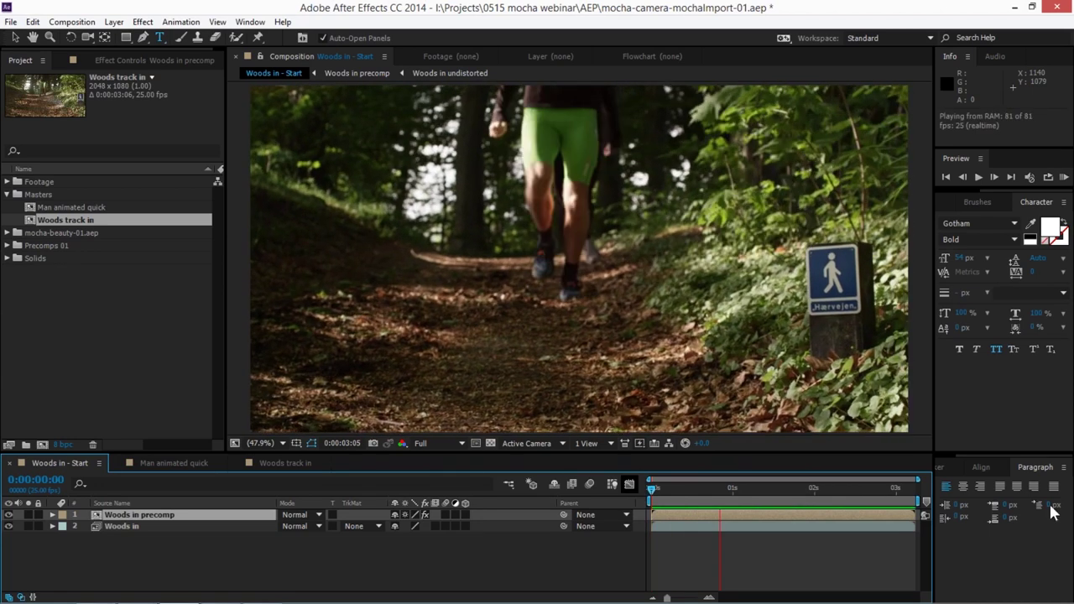
click(807, 489)
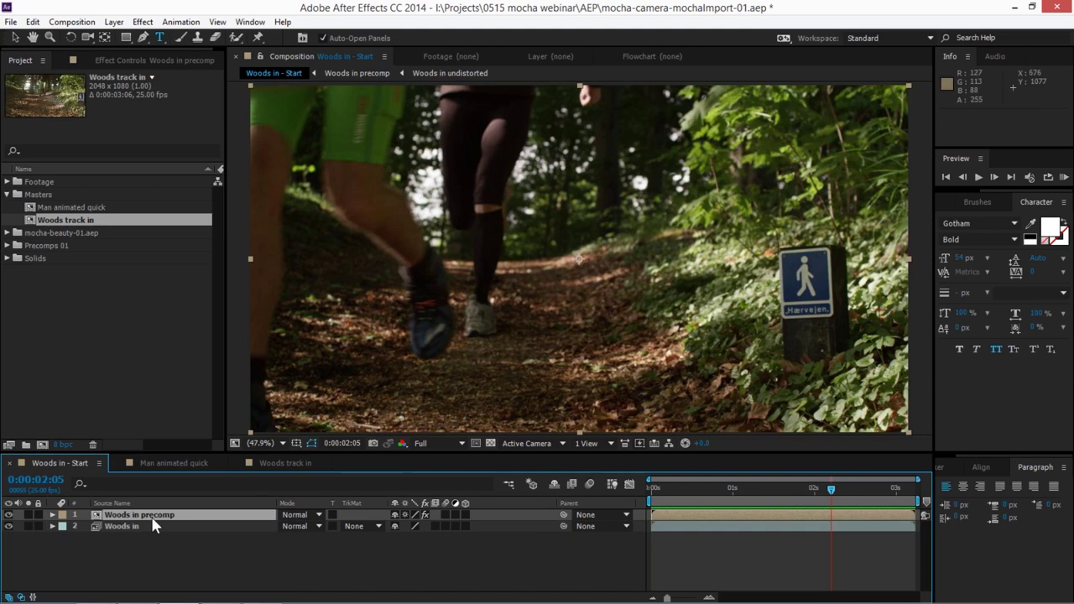
click(28, 514)
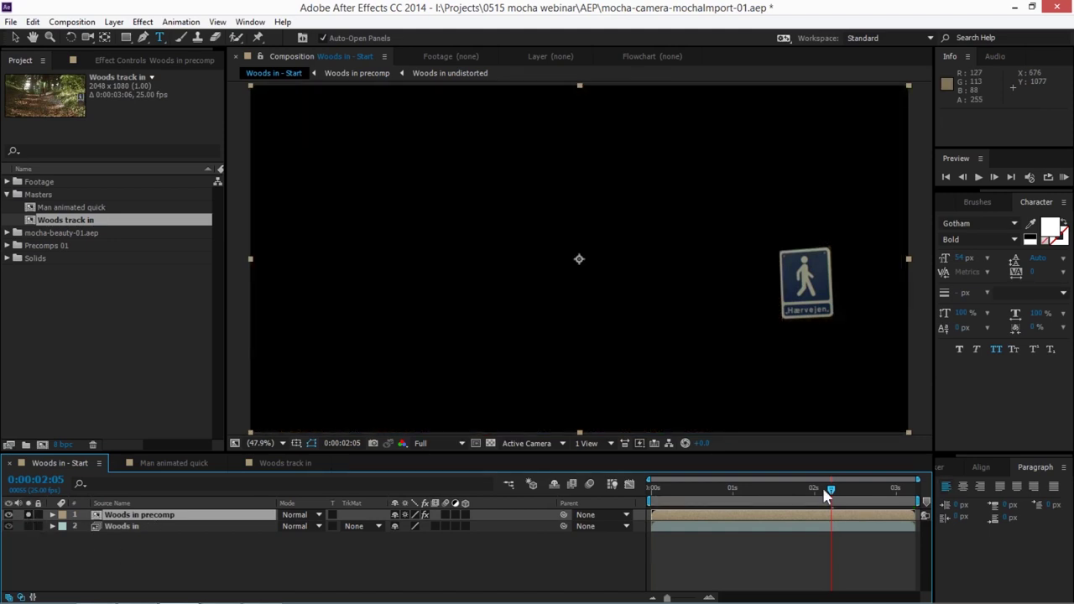
drag(825, 495, 803, 507)
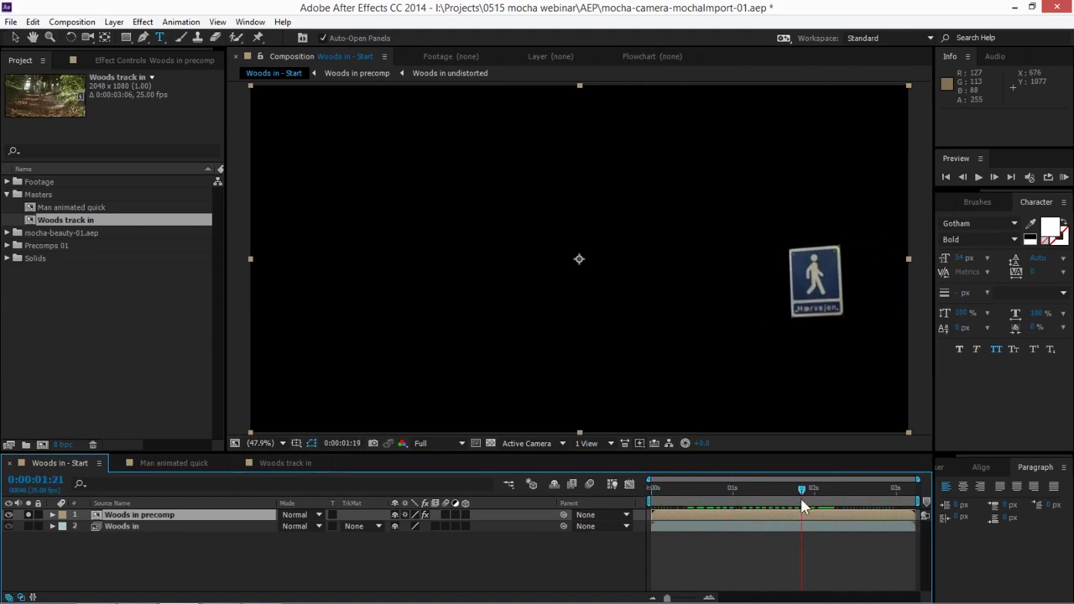
- Open the Woods in precomp composition and scrub through the stabilized sign, returning to the first frame
double_click(113, 514)
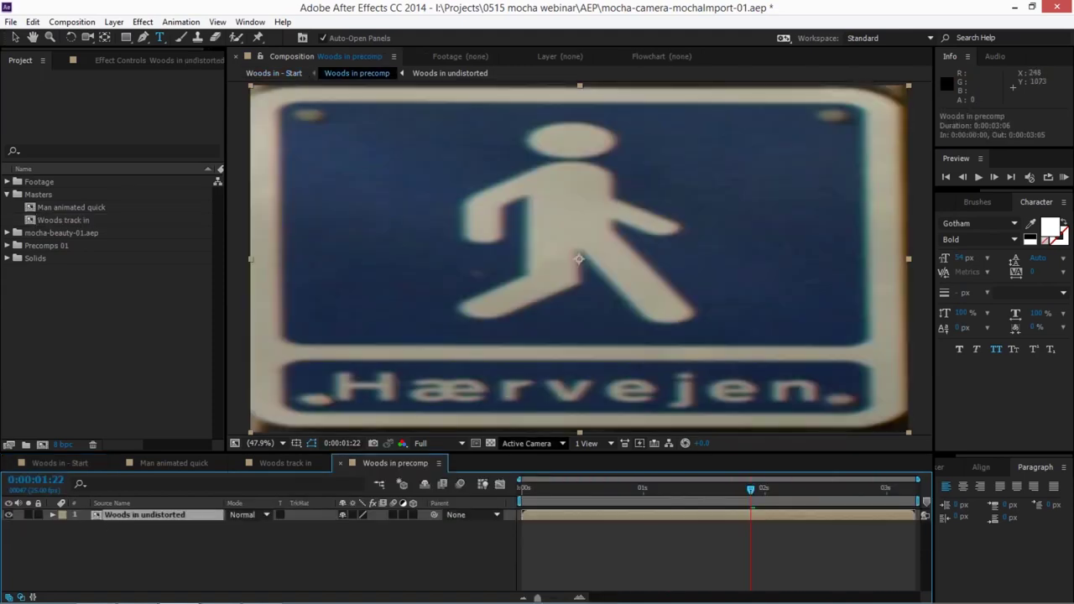
drag(596, 487, 437, 456)
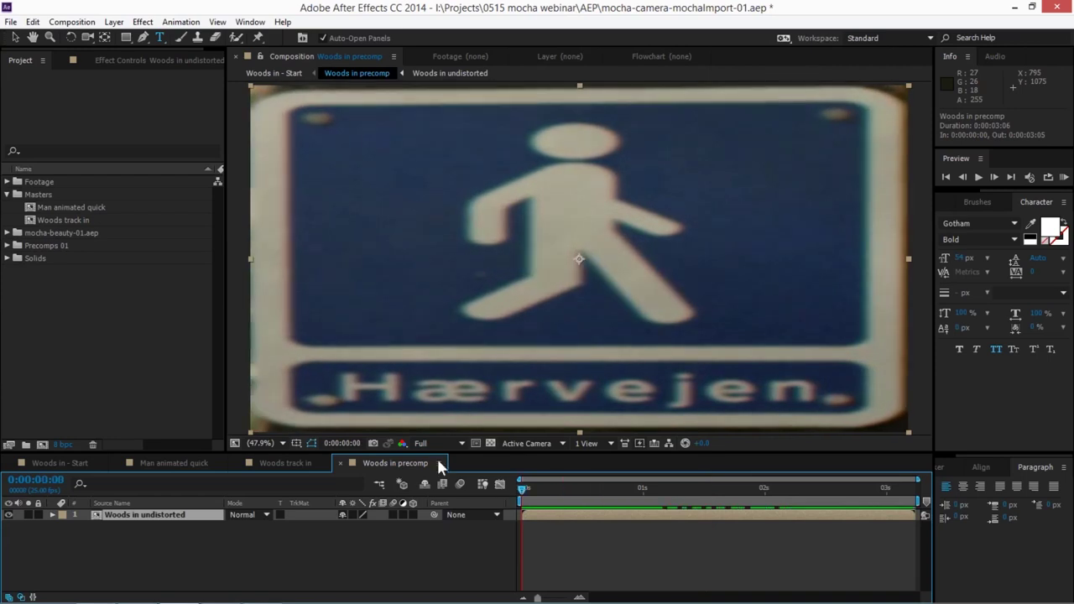
drag(524, 495, 244, 468)
- Go back to Woods in - Start, scrub through the soloed precomp layer, and turn its solo off at the first frame
click(286, 462)
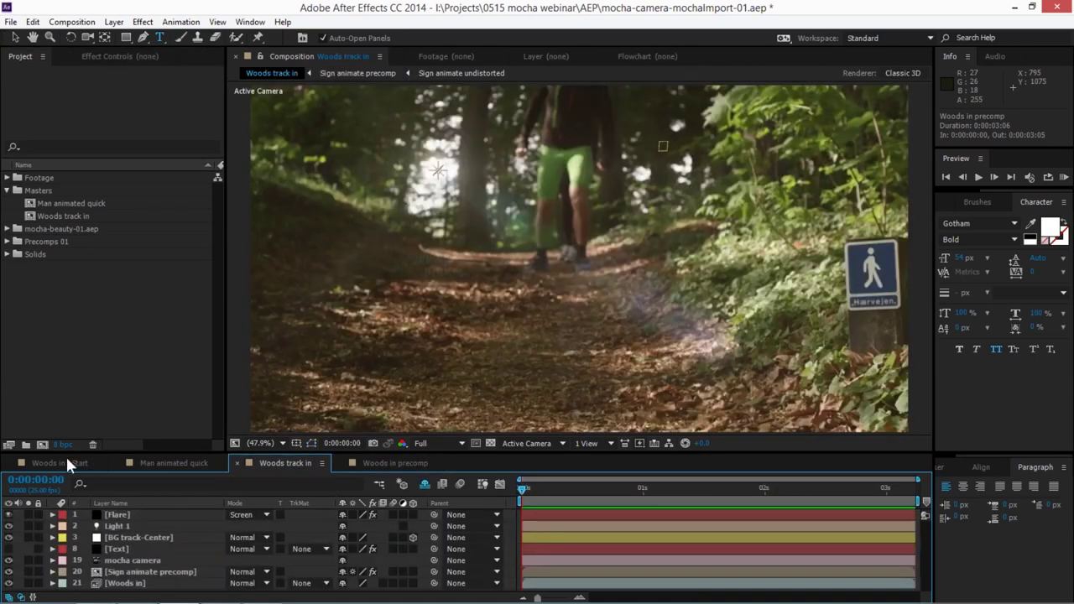
click(68, 463)
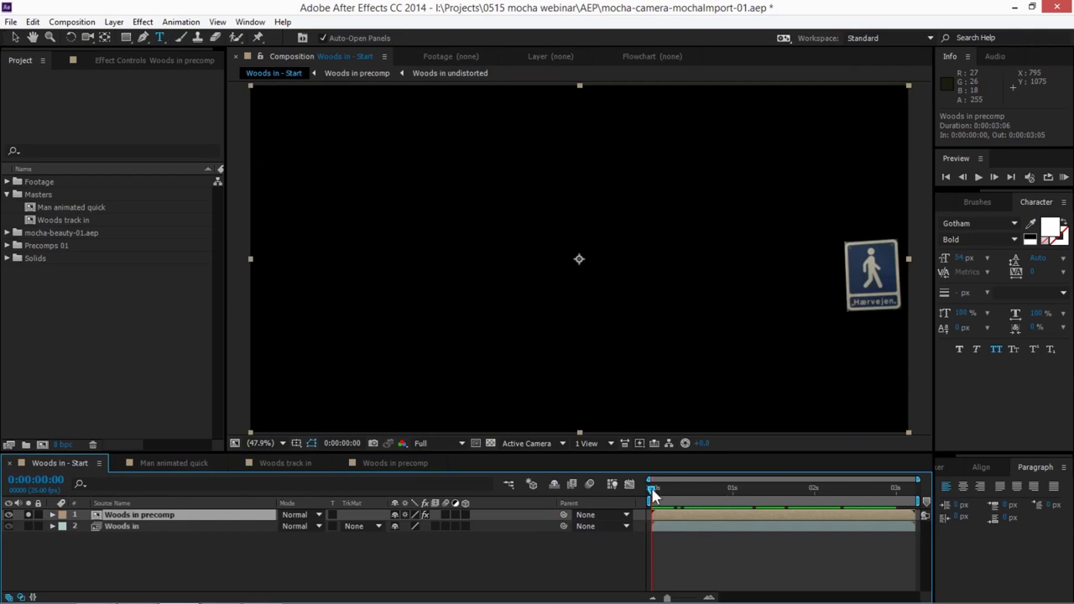
drag(653, 495, 741, 491)
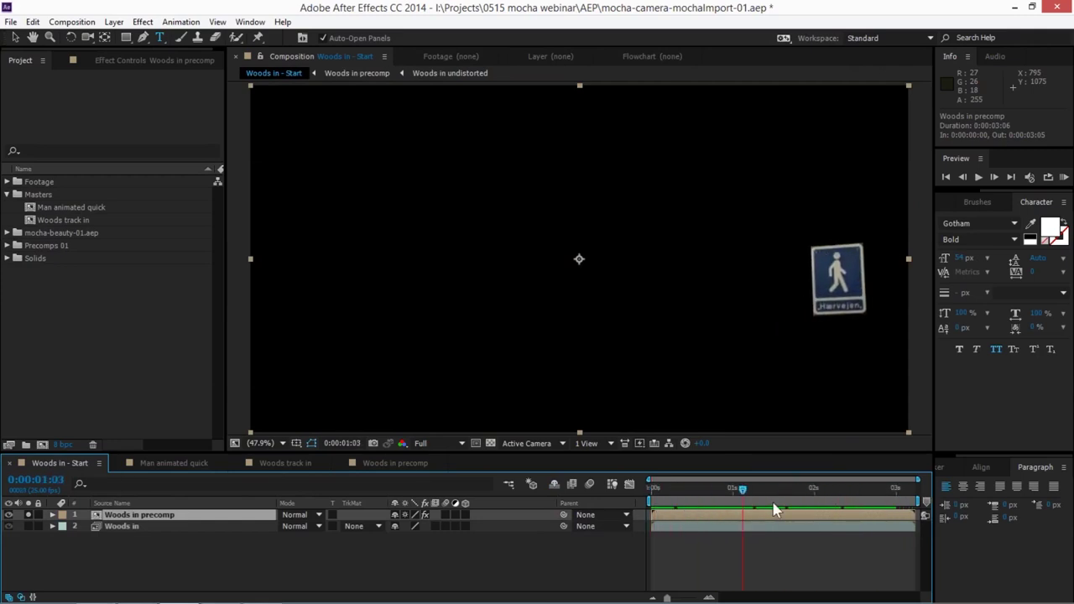
drag(885, 493, 587, 520)
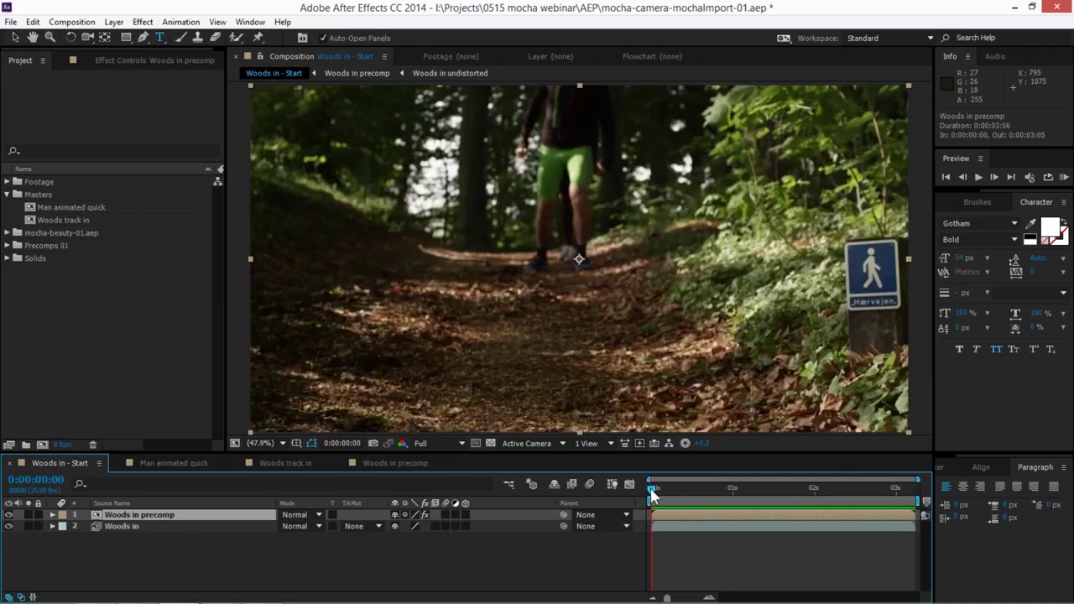
key(space)
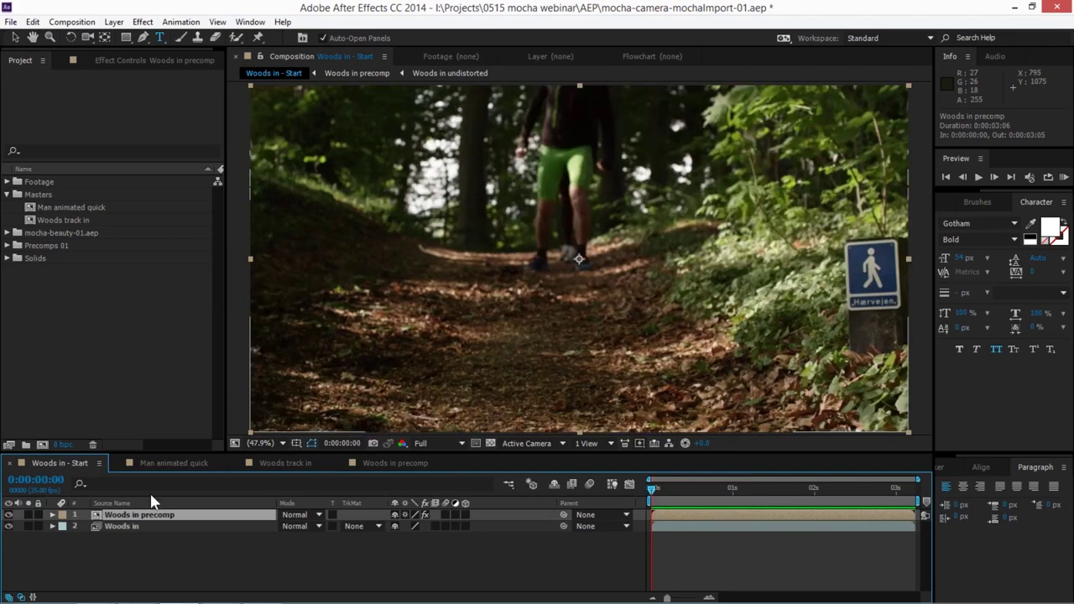
click(29, 514)
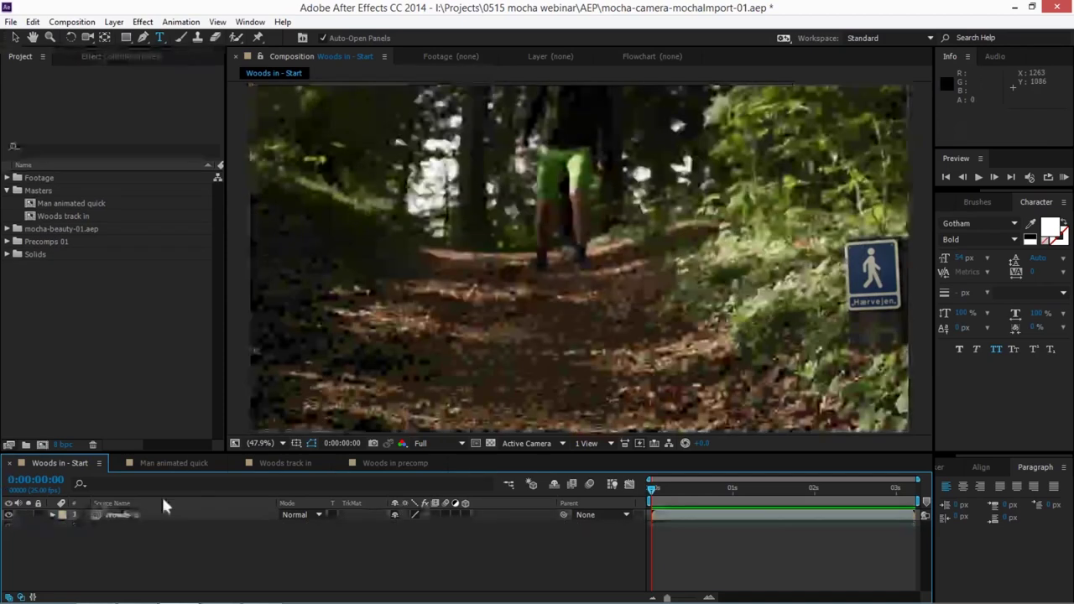
- Delete the Woods in precomp layer from Woods in - Start and duplicate the remaining Woods in layer
click(132, 513)
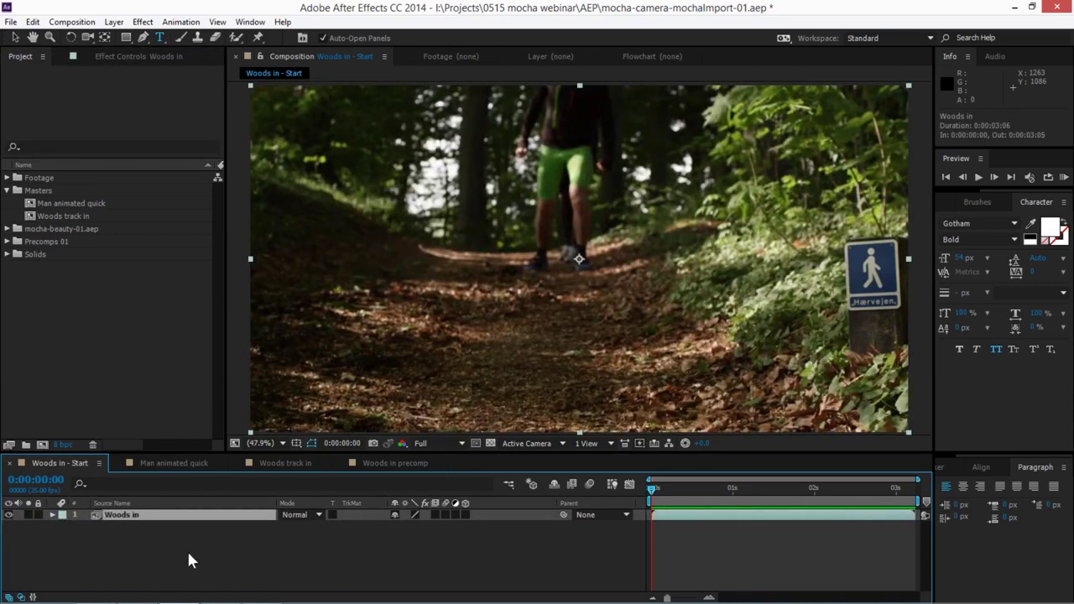
key(ctrl+d)
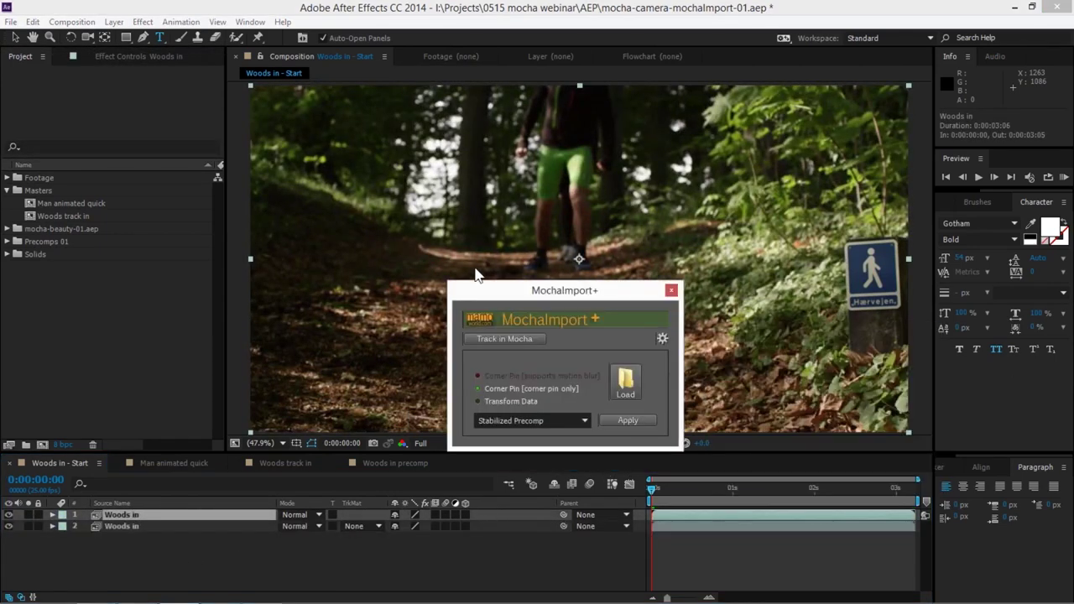
- Load sign-corner-pin-large.txt into MochaImport+, with Woods in as the tracked clip
drag(603, 290, 509, 234)
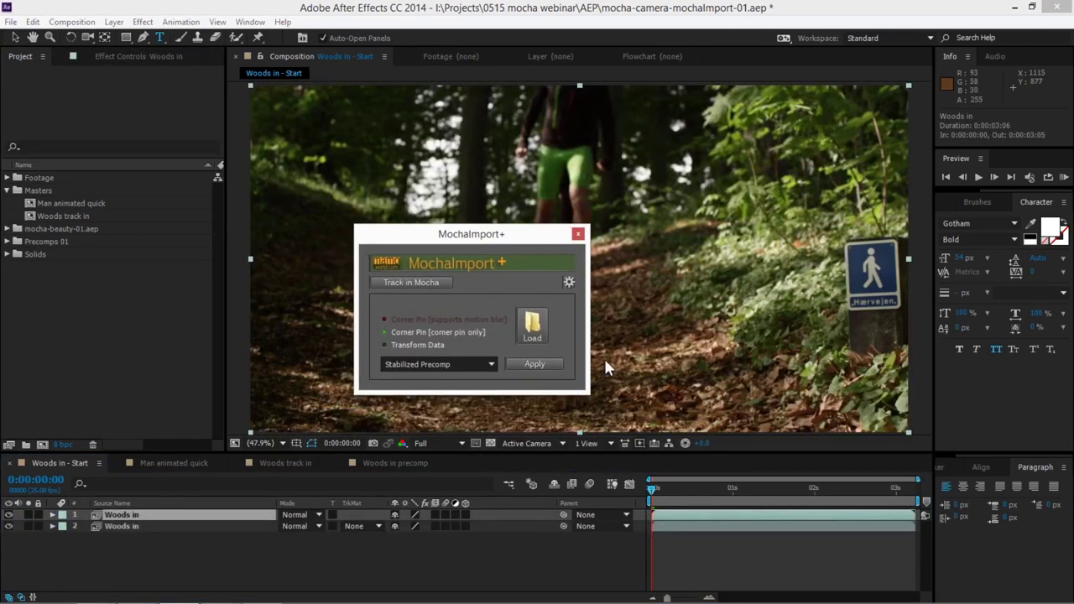
click(534, 327)
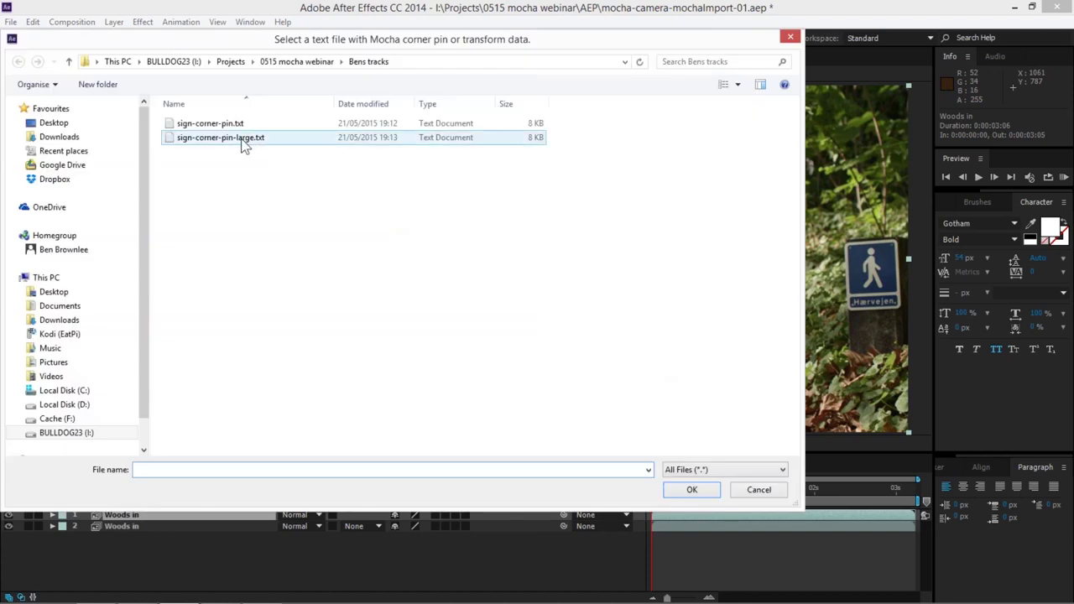
double_click(242, 139)
click(547, 337)
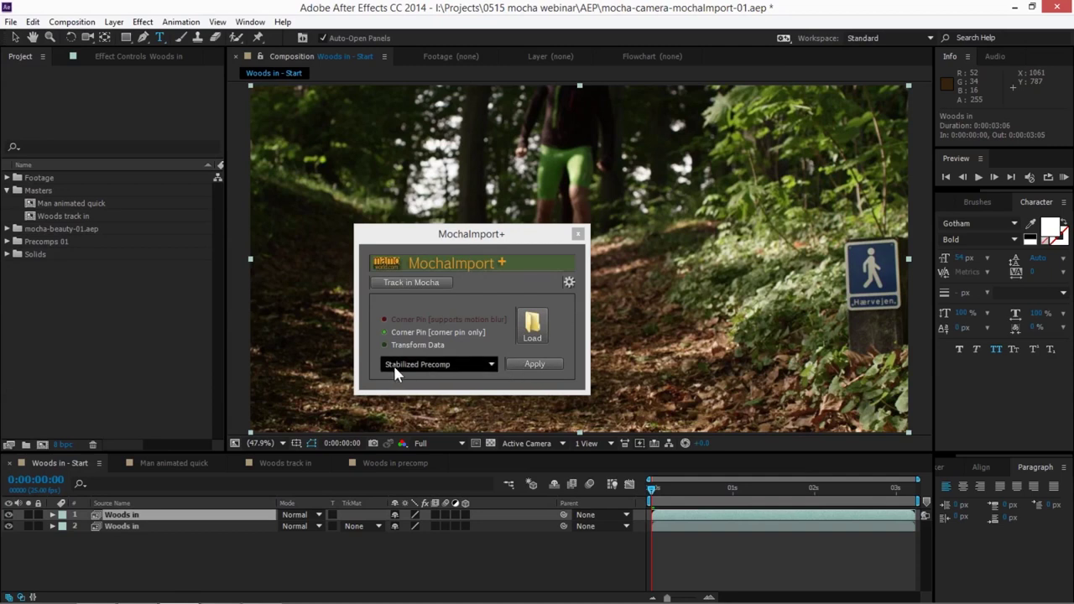
- Apply the large corner pin data to the duplicated layer as a Stabilized Precomp and close MochaImport+
click(534, 365)
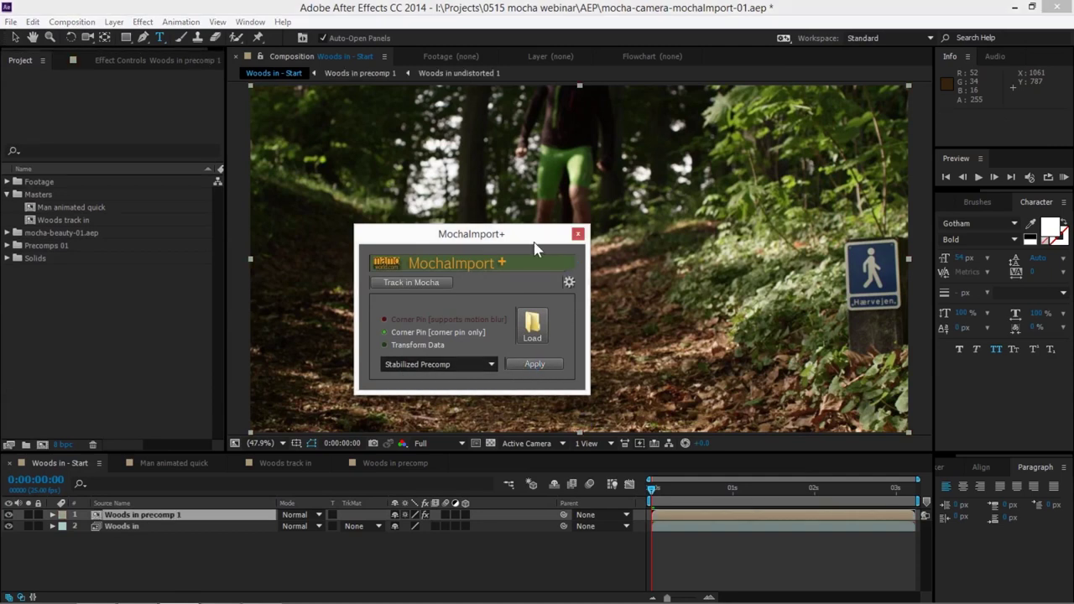
drag(541, 243, 720, 259)
click(756, 250)
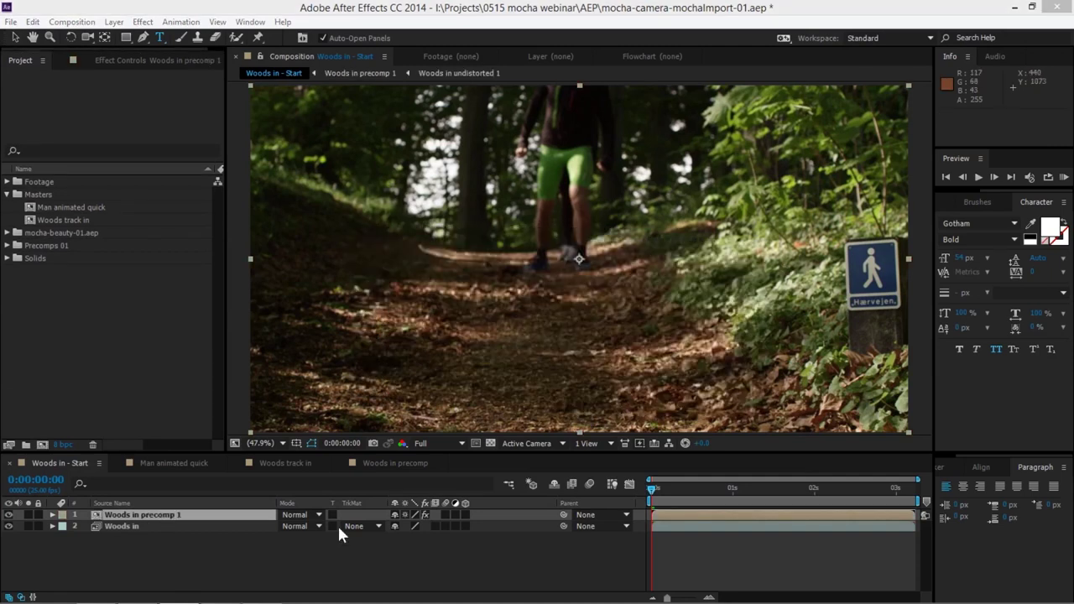
- Solo the Woods in precomp 1 layer, scrub through its larger sign area, and turn the solo off again
click(28, 514)
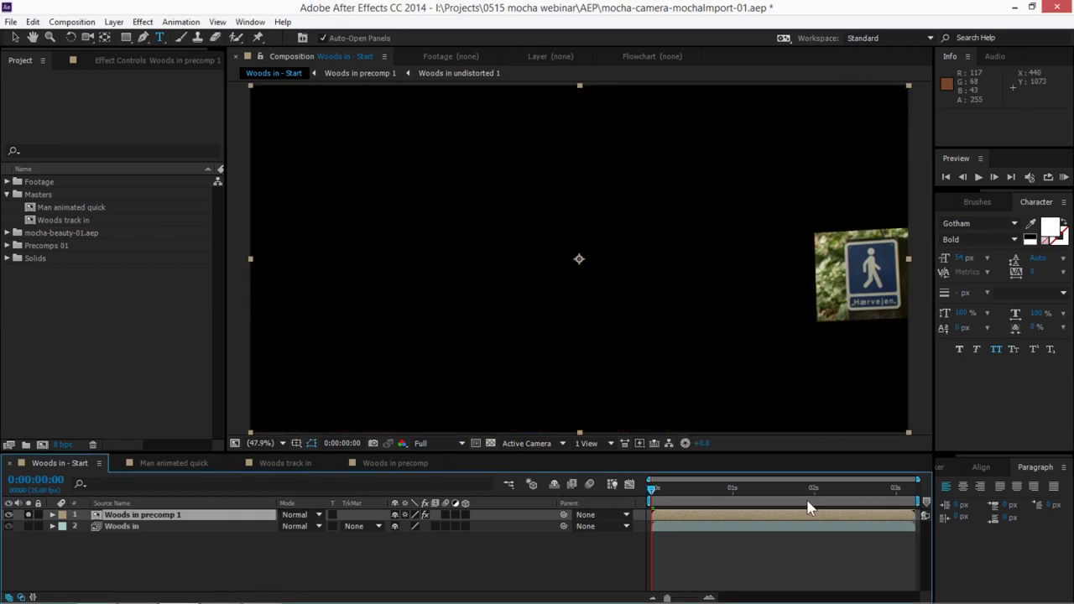
drag(652, 495, 555, 448)
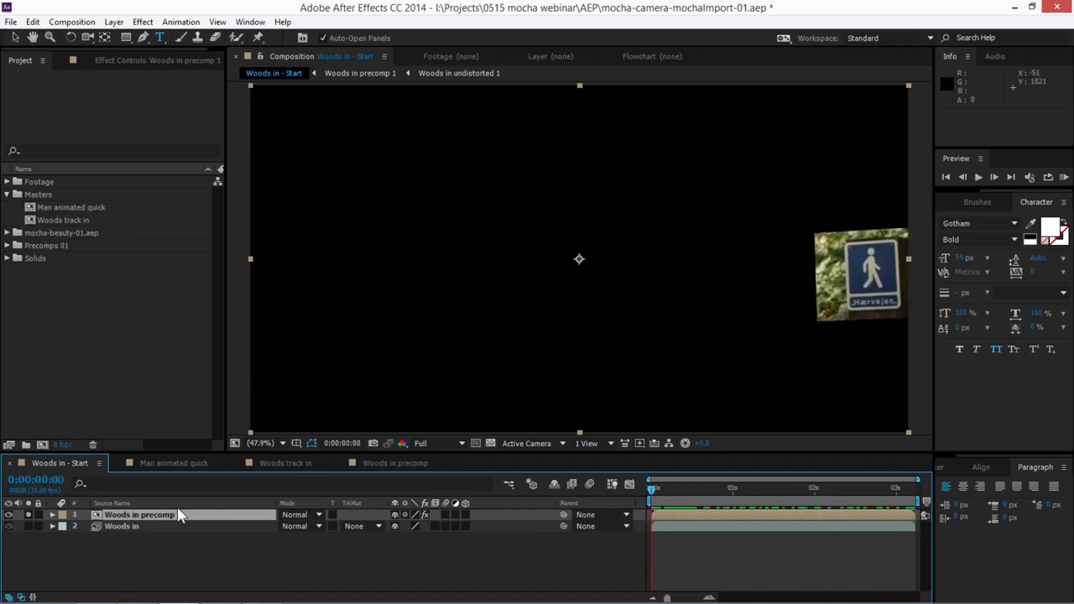
click(30, 515)
- Open the Woods in precomp 1 composition, preview the stabilized sign with its surroundings, and return to the first frame
double_click(129, 515)
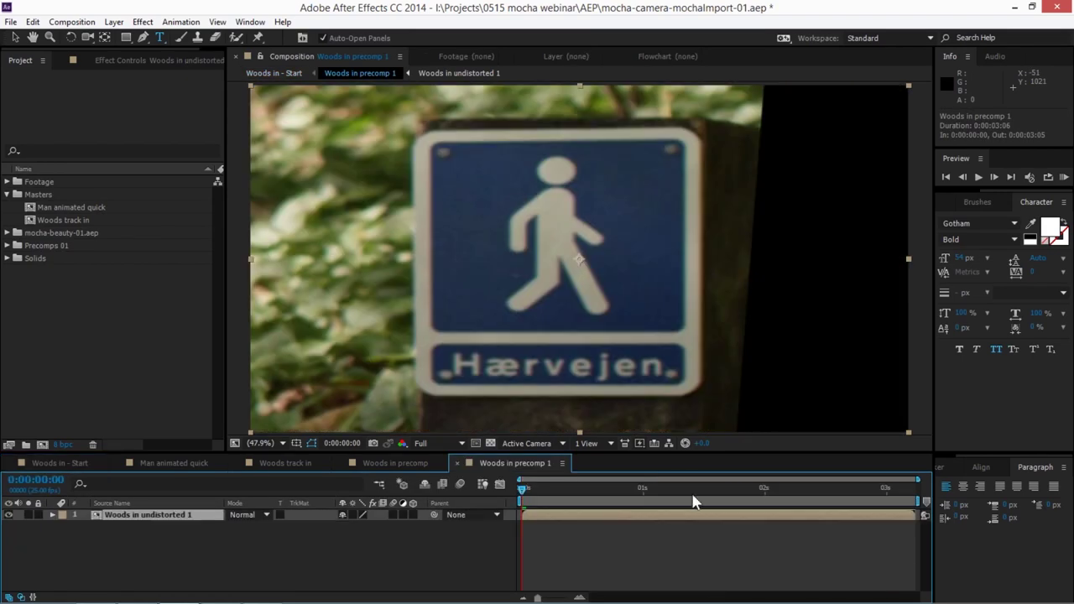
key(space)
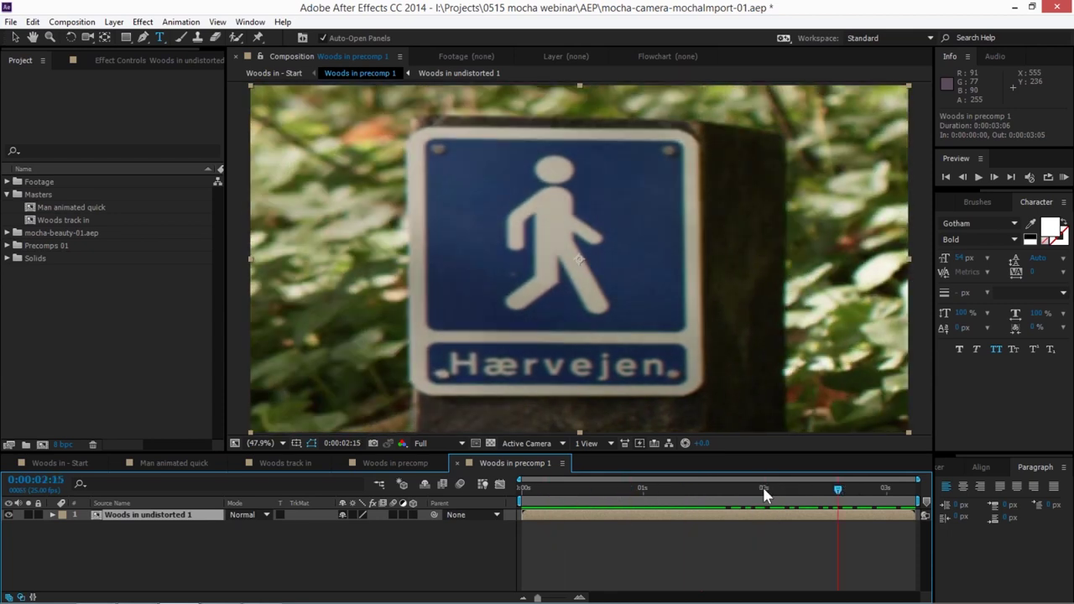
click(692, 487)
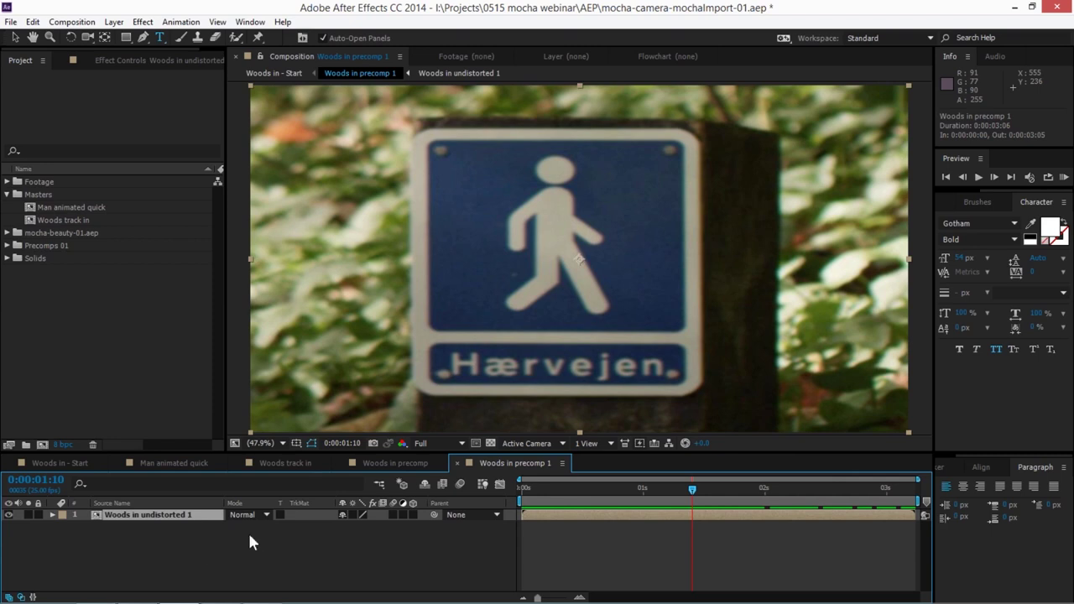
drag(663, 485, 521, 487)
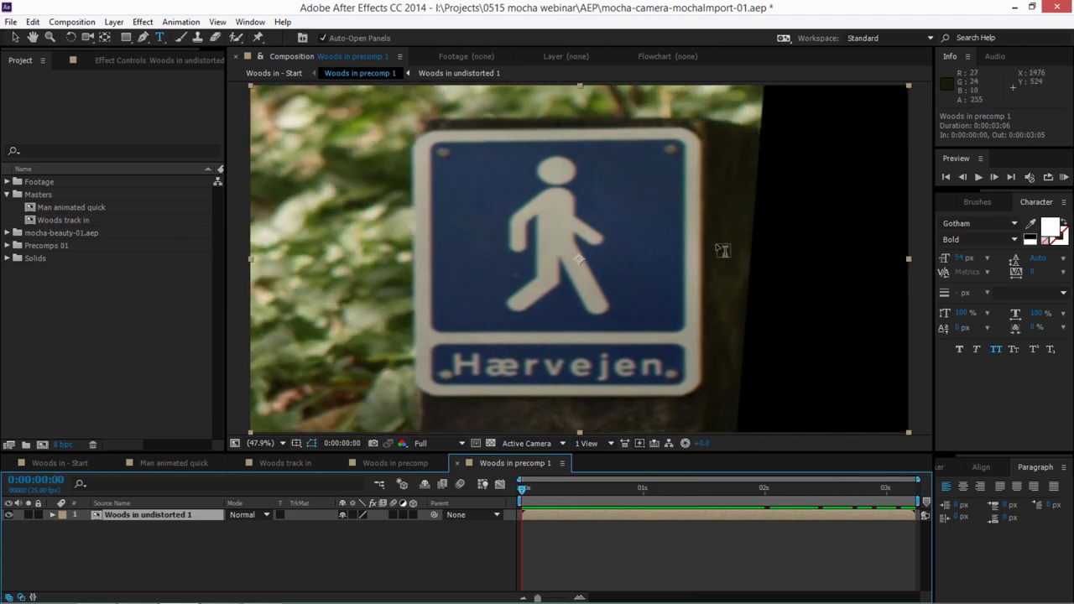
- Replay the stabilized sign, preview the Man animated quick composition's walk animation, and return to Woods in precomp 1
key(space)
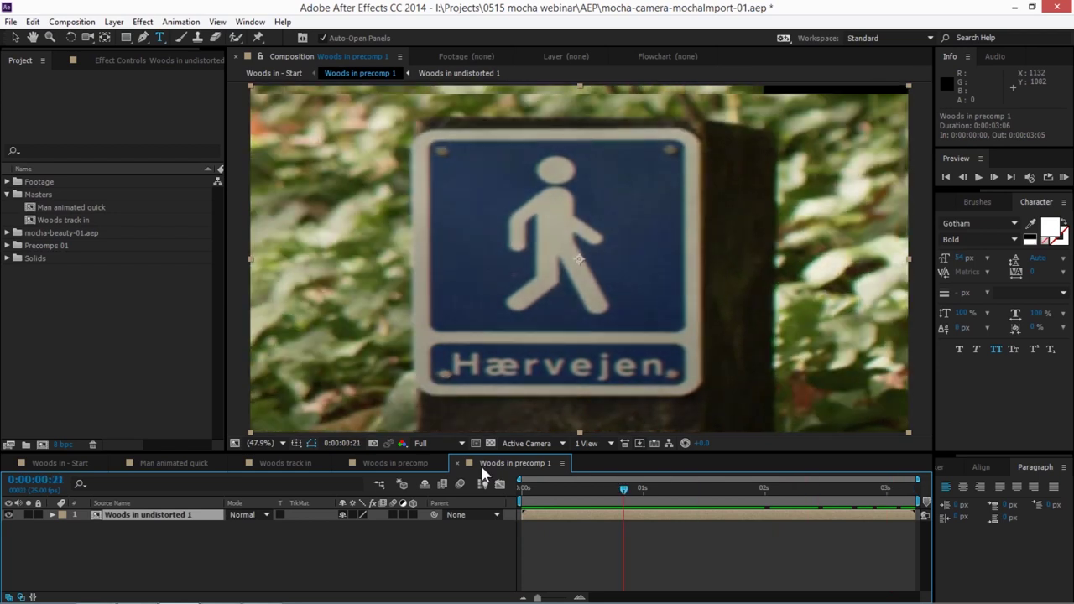
key(space)
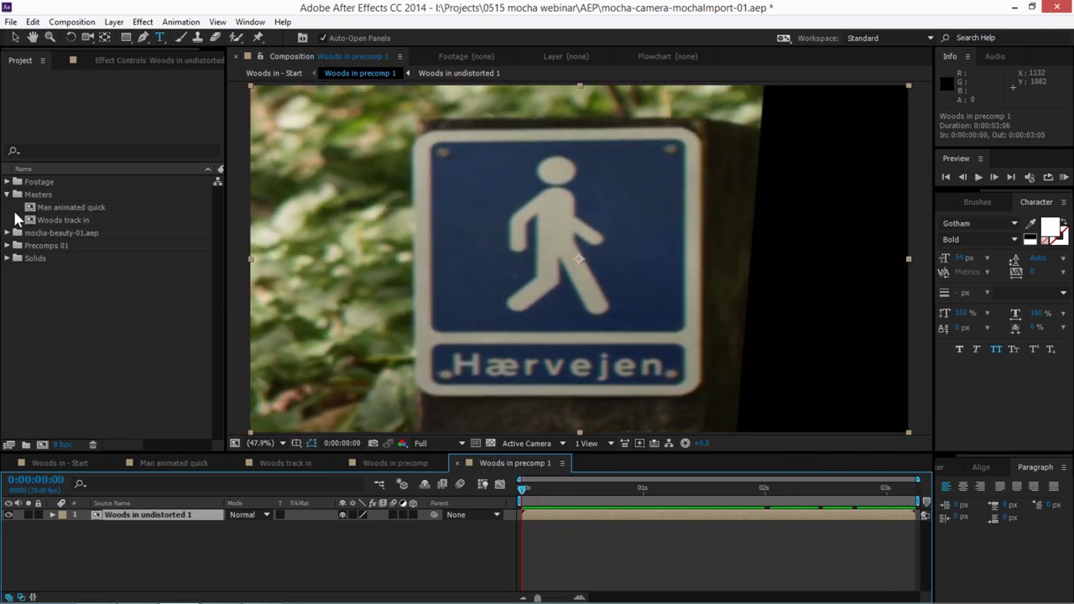
double_click(33, 207)
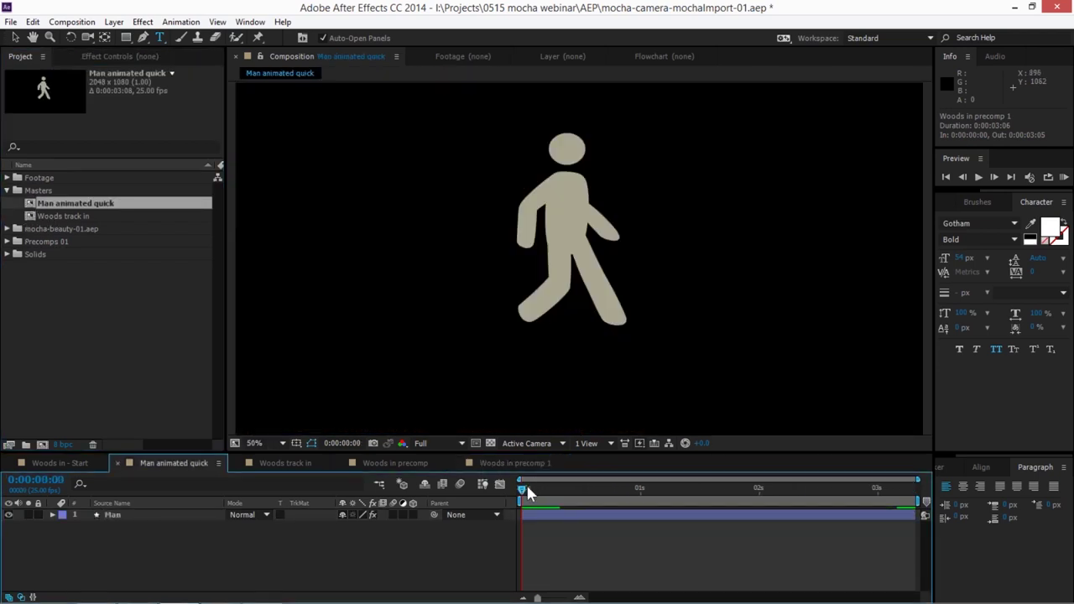
drag(526, 483, 398, 514)
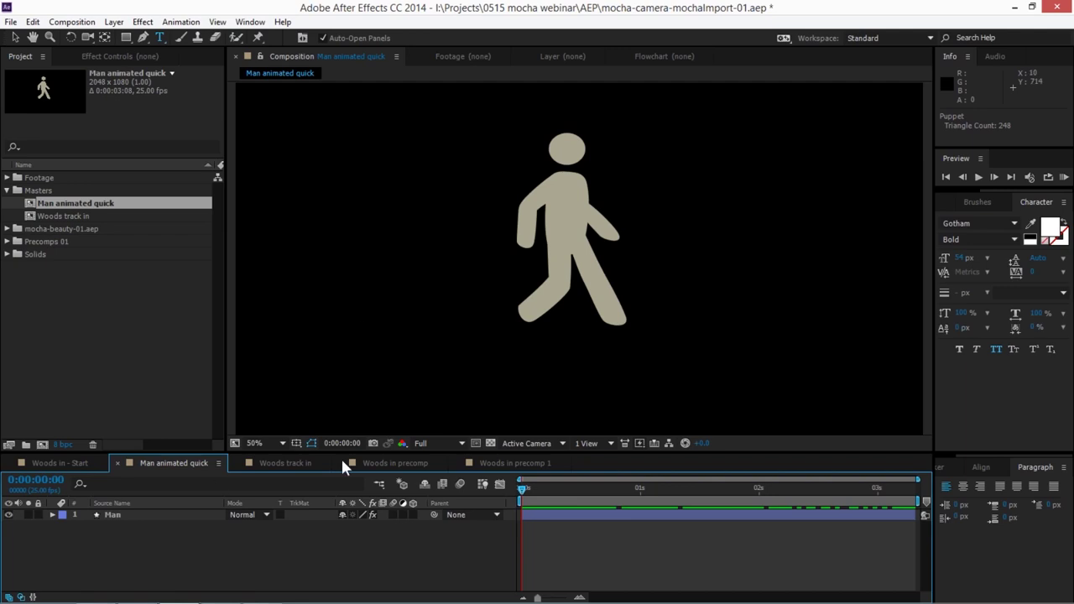
click(491, 466)
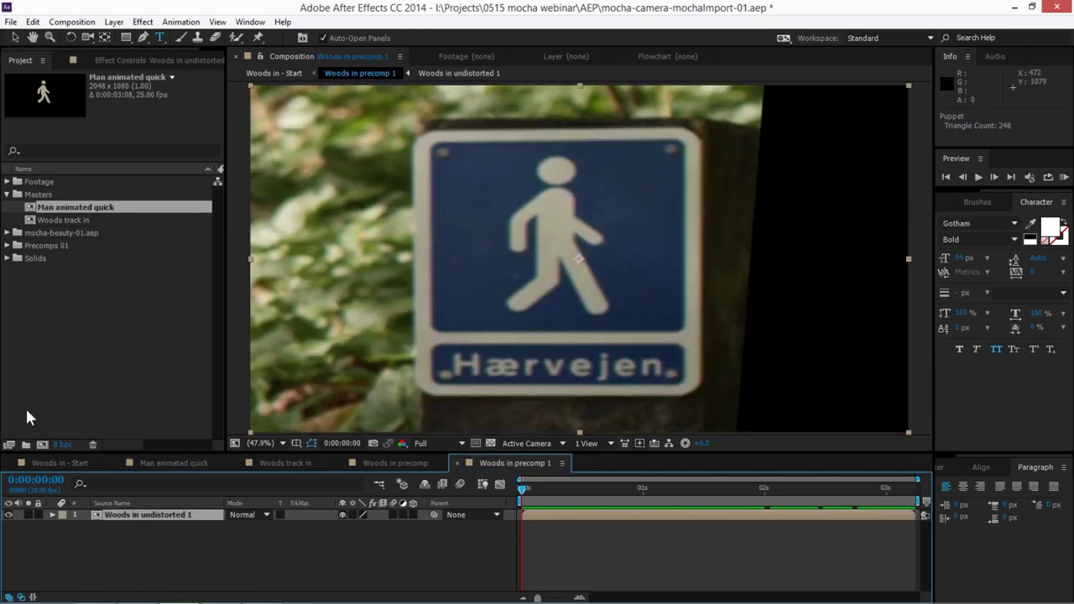
click(116, 23)
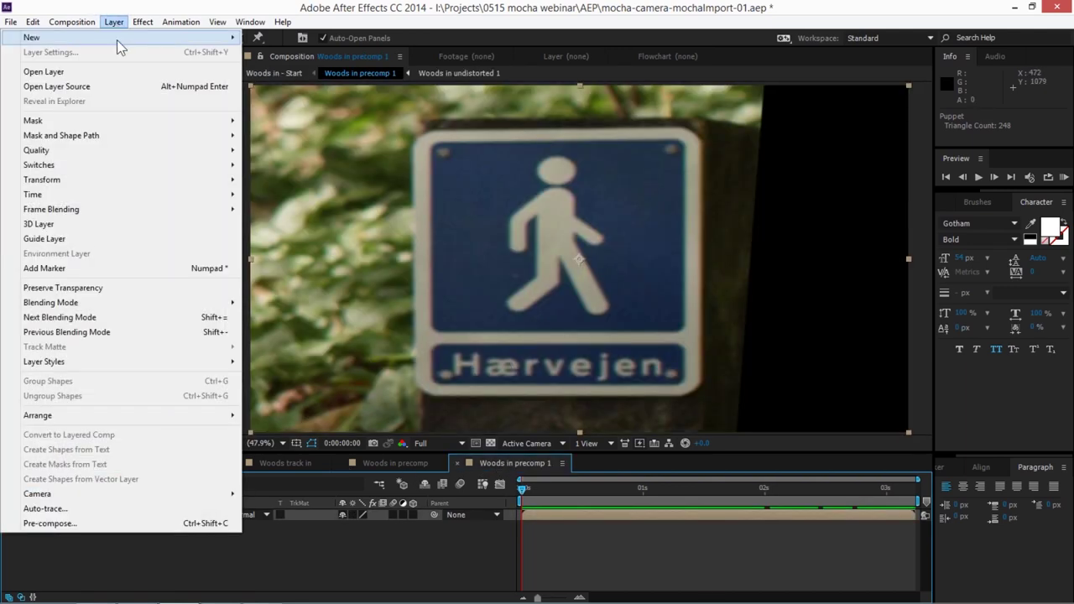
mouse_move(116, 39)
click(309, 532)
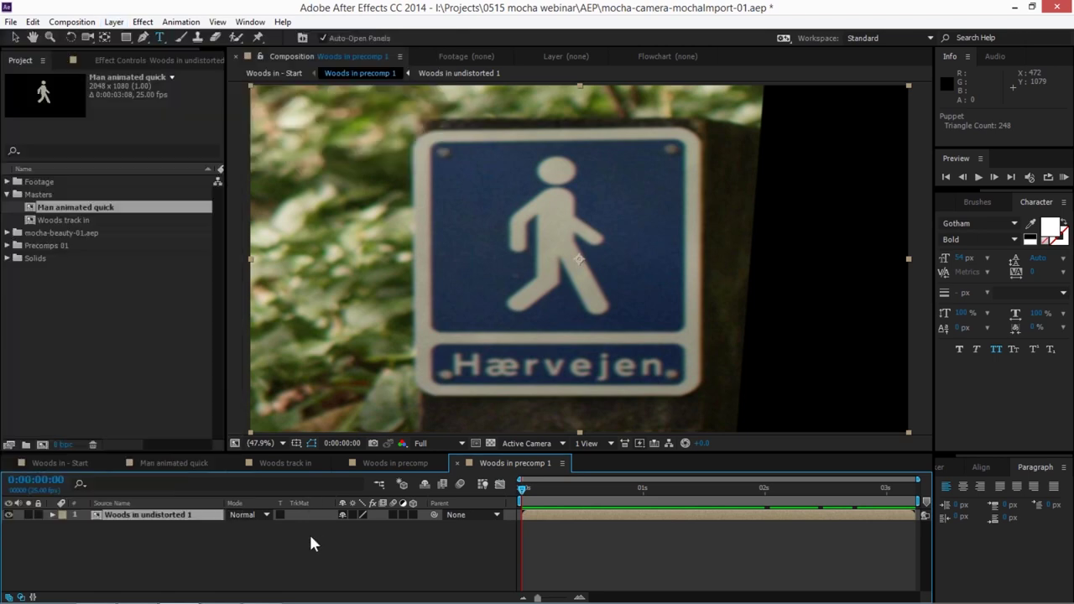
- Draw a rectangle shape covering the sign's upper blue panel, filled with blue sampled from the sign, and deselect it
click(125, 37)
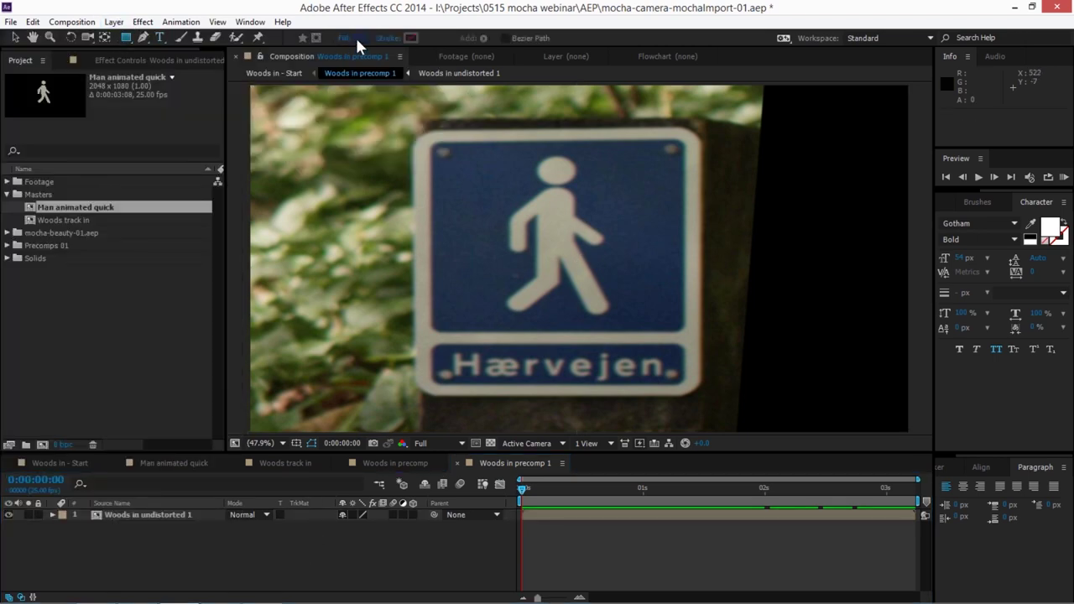
click(355, 37)
click(1013, 286)
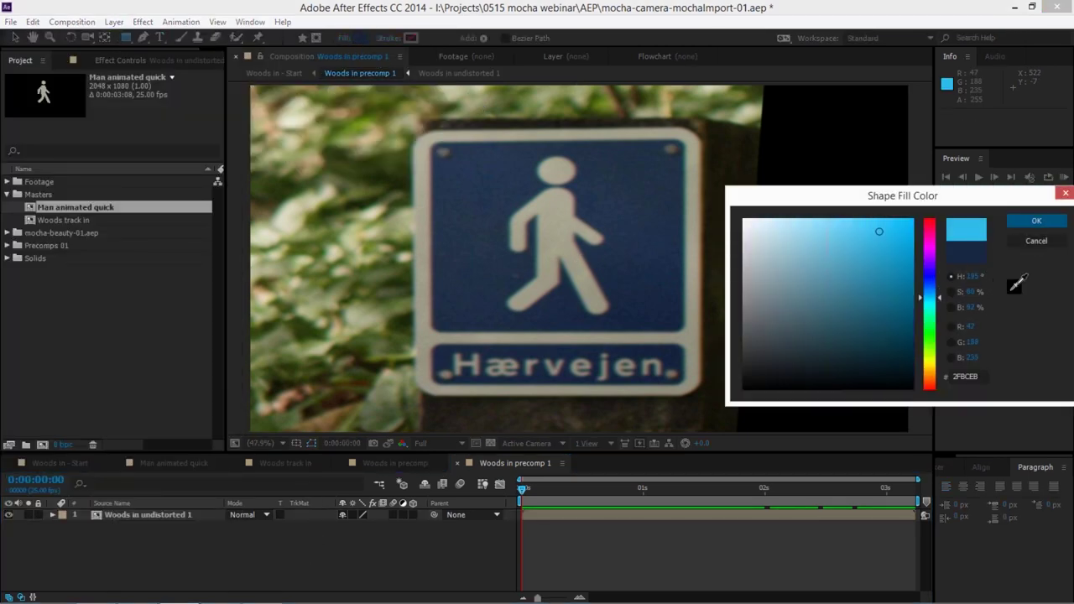
click(637, 224)
click(1037, 221)
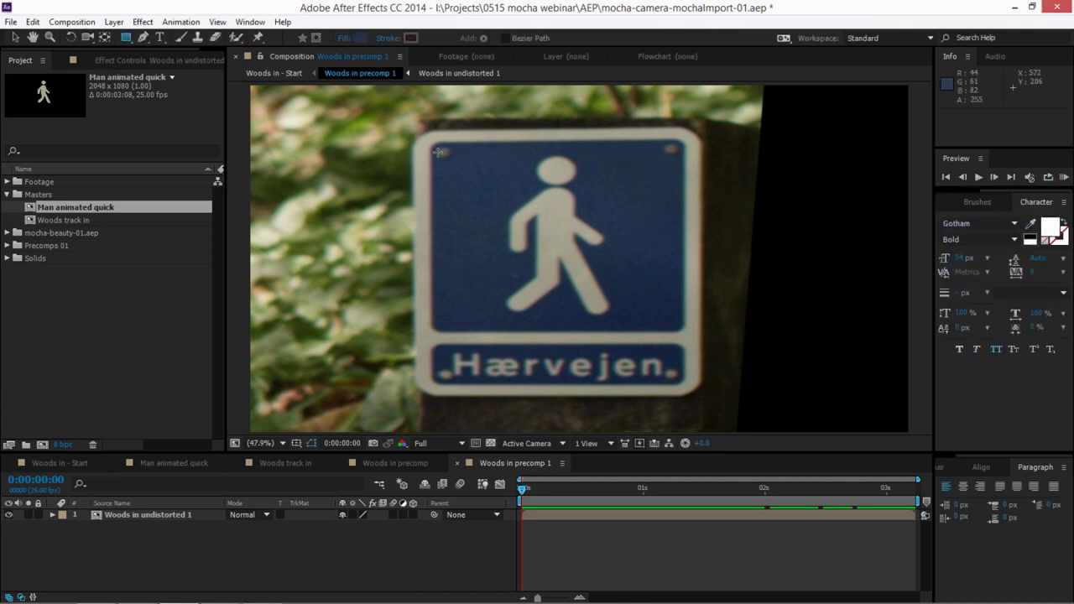
mouse_move(430, 143)
mouse_down()
mouse_move(709, 304)
mouse_move(694, 345)
mouse_up()
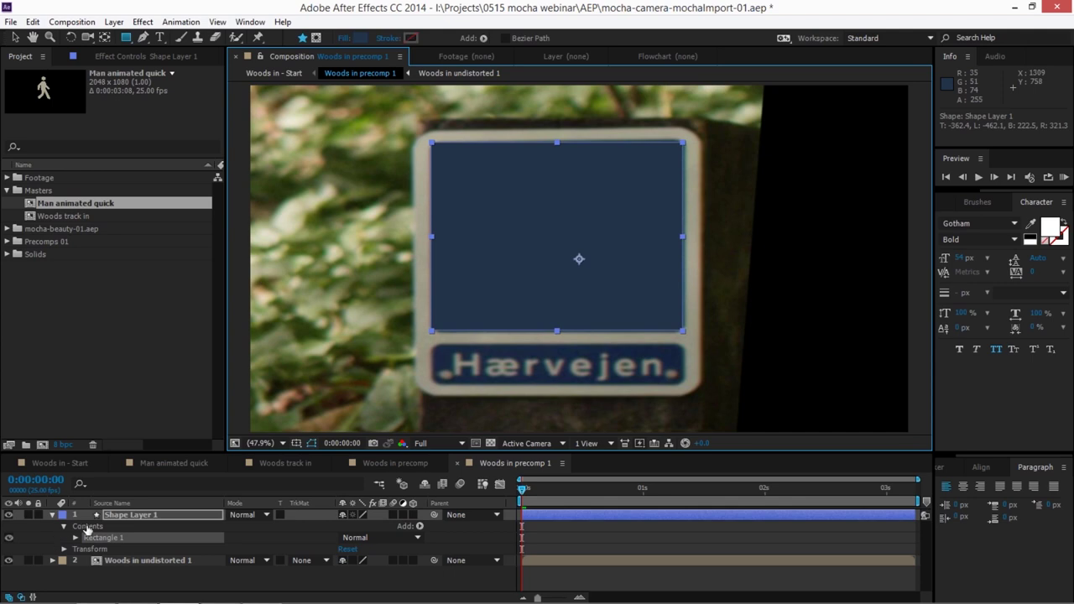
click(119, 531)
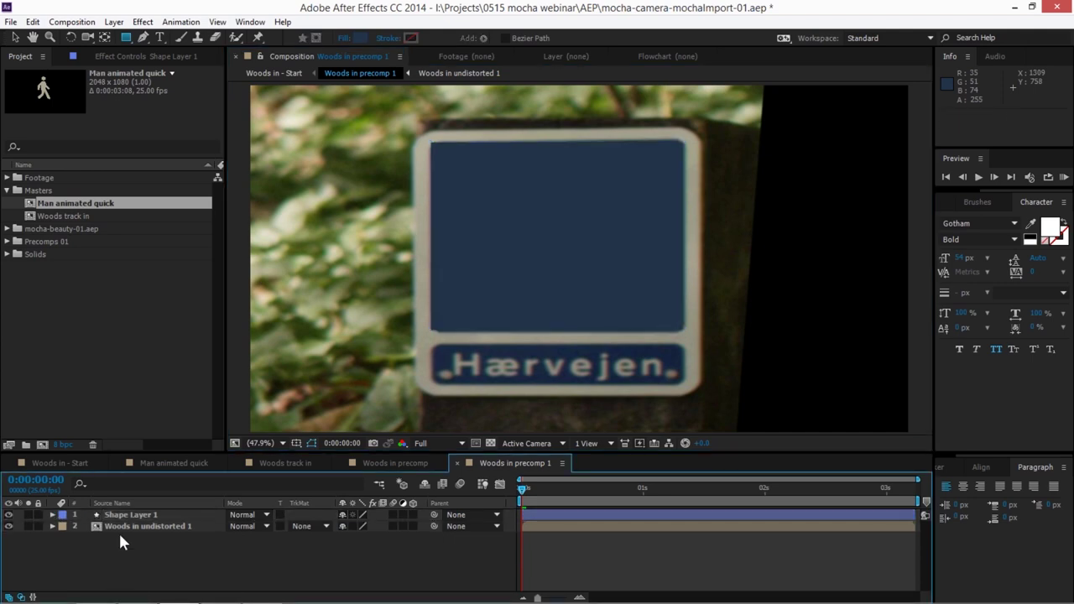
- Add Man animated quick above the shape layer, scale it to 88%, and align the figure within the blue panel at about 996.8, 550.4
drag(76, 203, 136, 513)
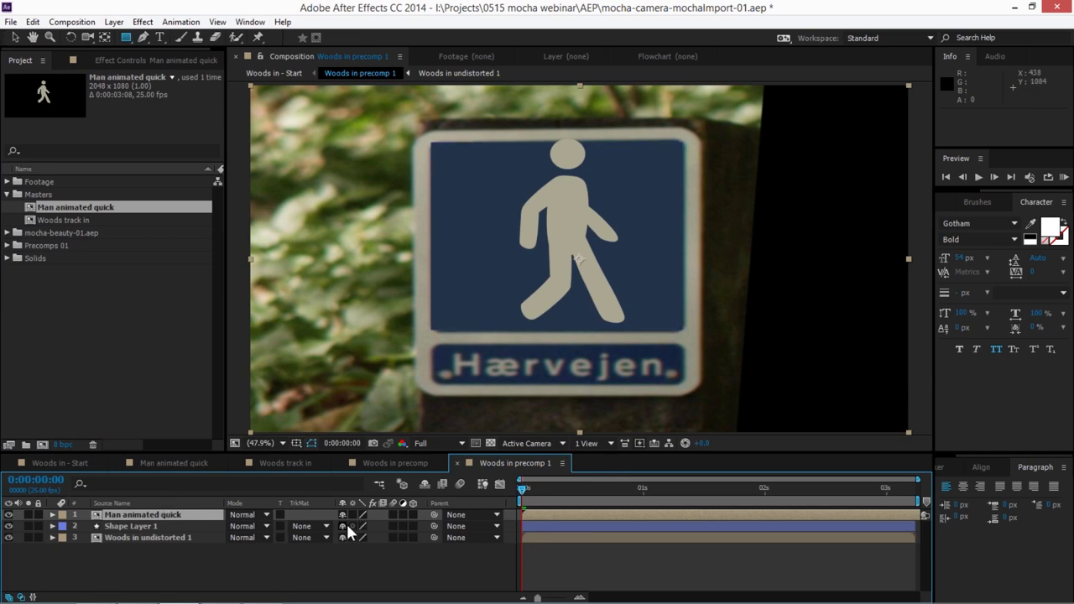
key(s)
drag(361, 525, 353, 528)
key(Return)
key(v)
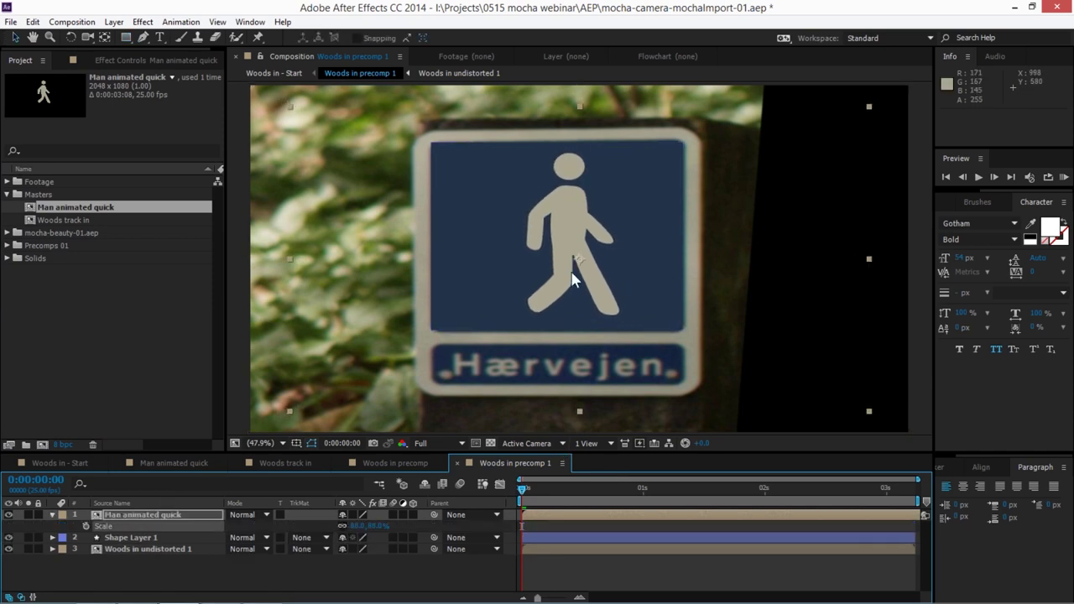
drag(570, 271, 560, 275)
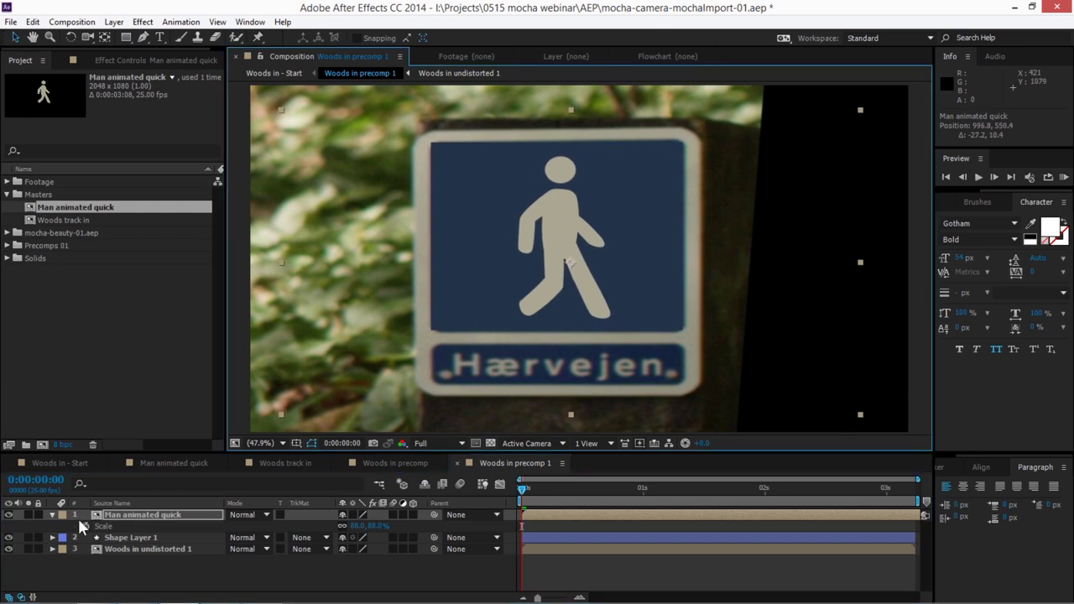
- Preview the animated sign man in the Woods in - Start composition, scrub through the shot, and return to the first frame
click(115, 538)
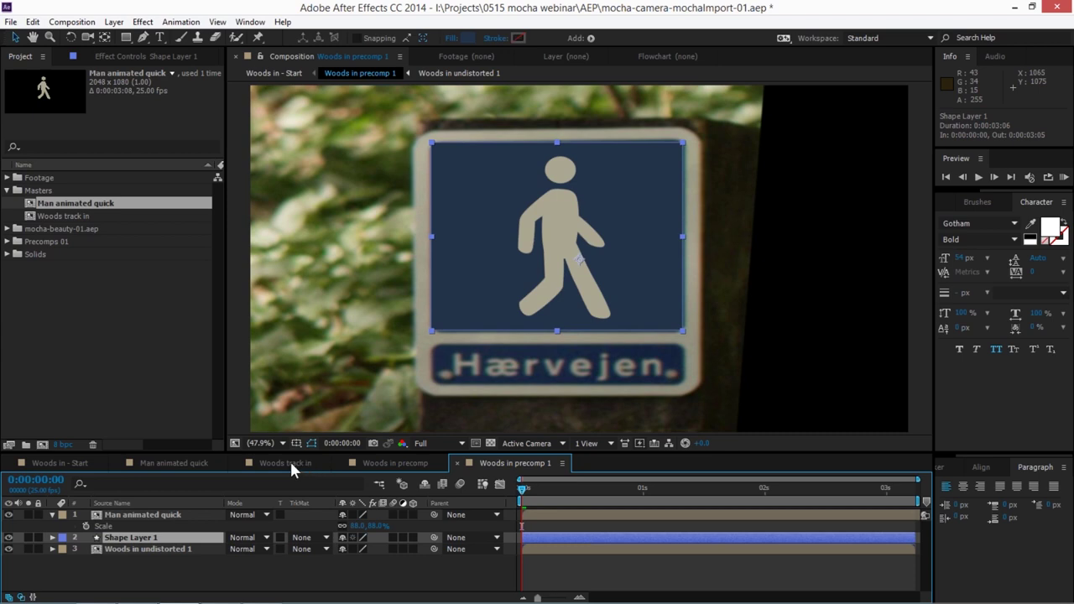
click(54, 462)
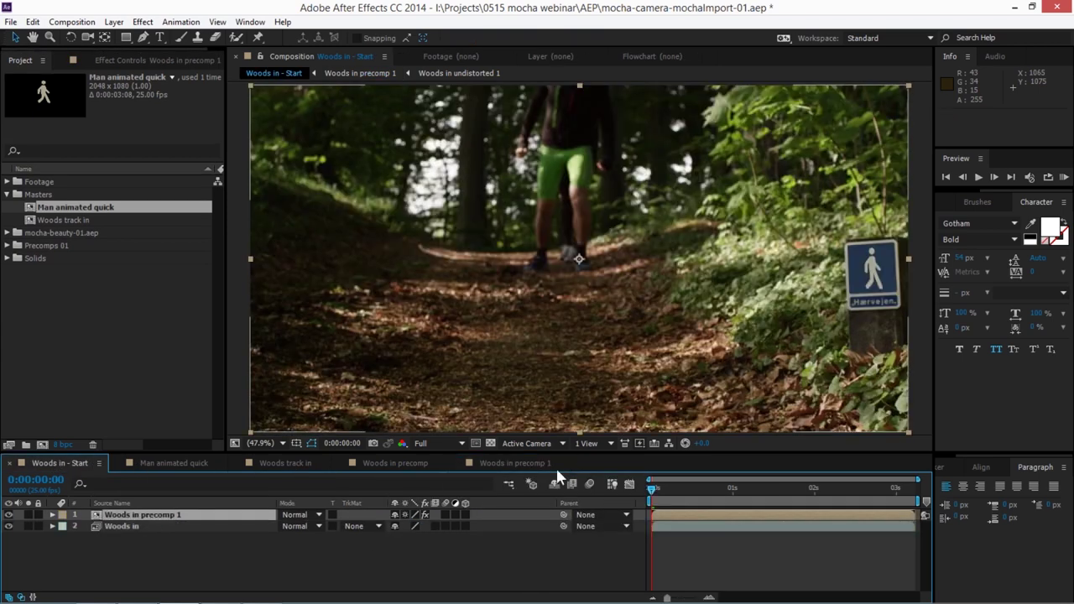
key(space)
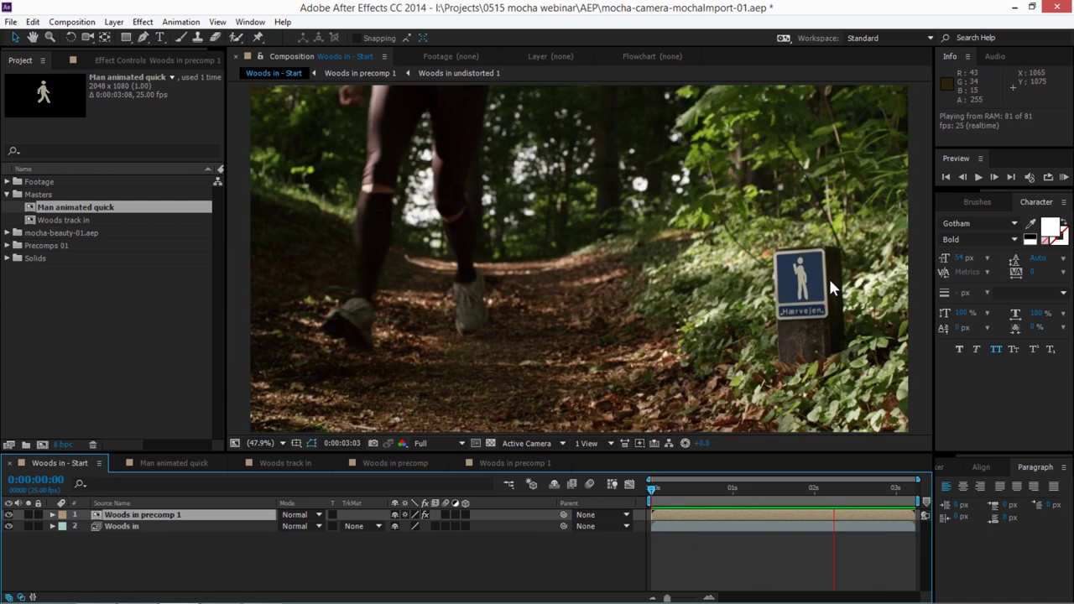
click(804, 491)
drag(803, 491, 532, 495)
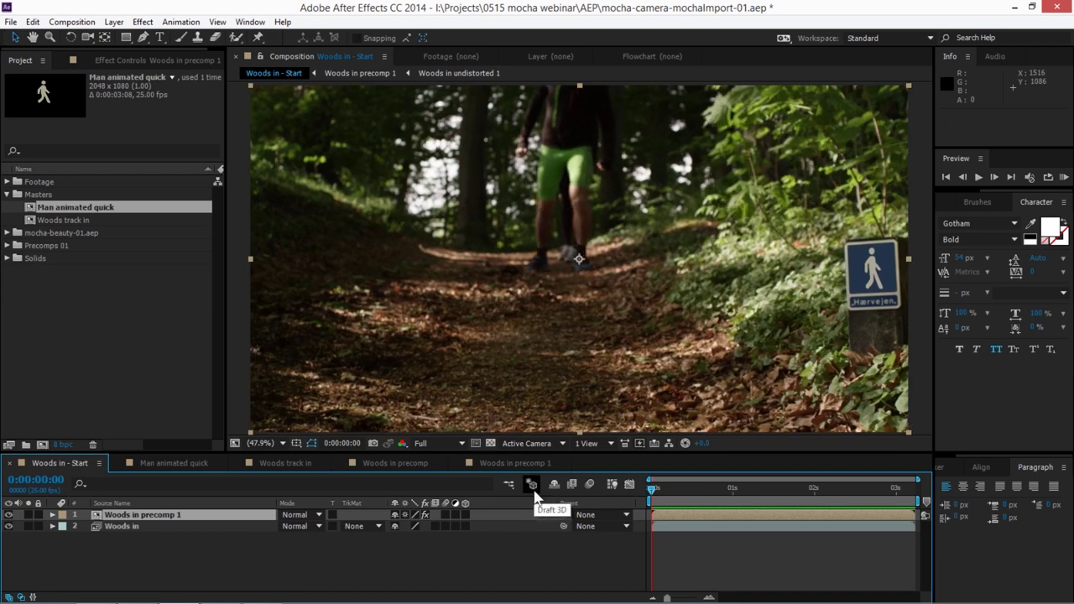
key(space)
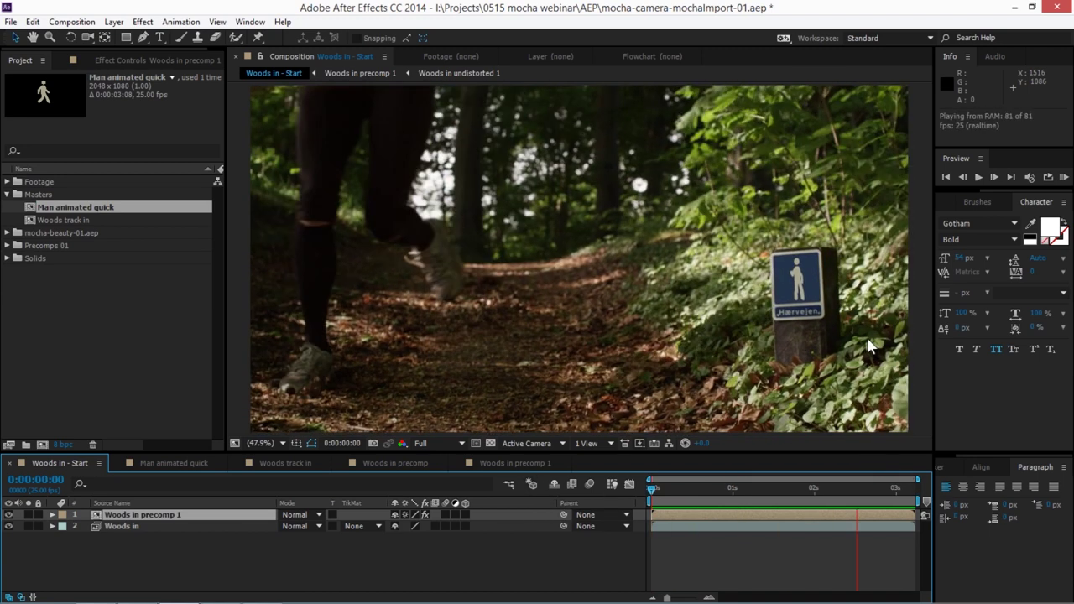
click(751, 493)
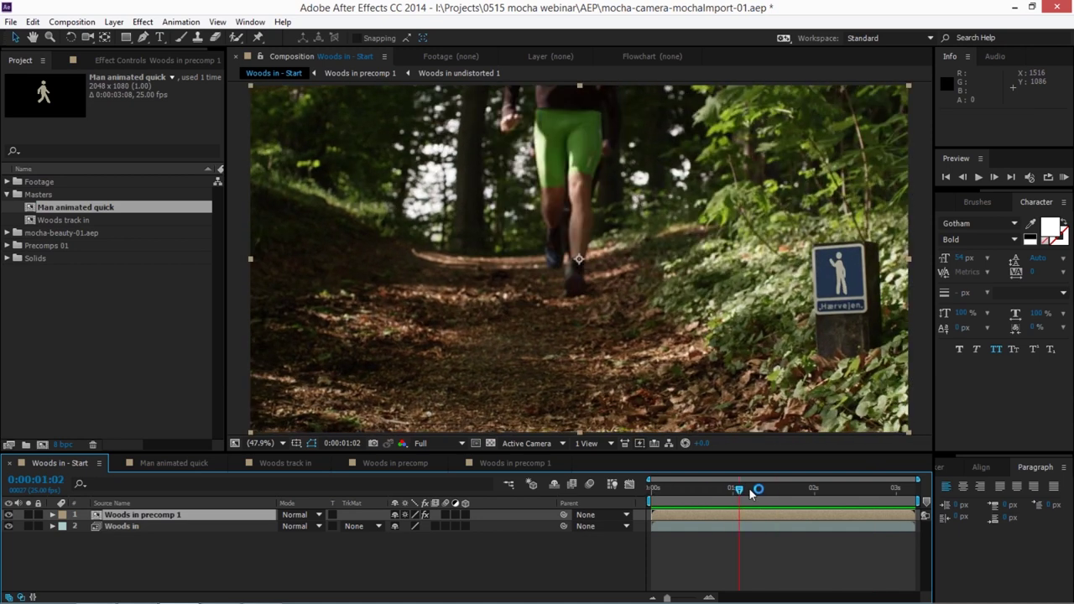
drag(794, 487, 627, 485)
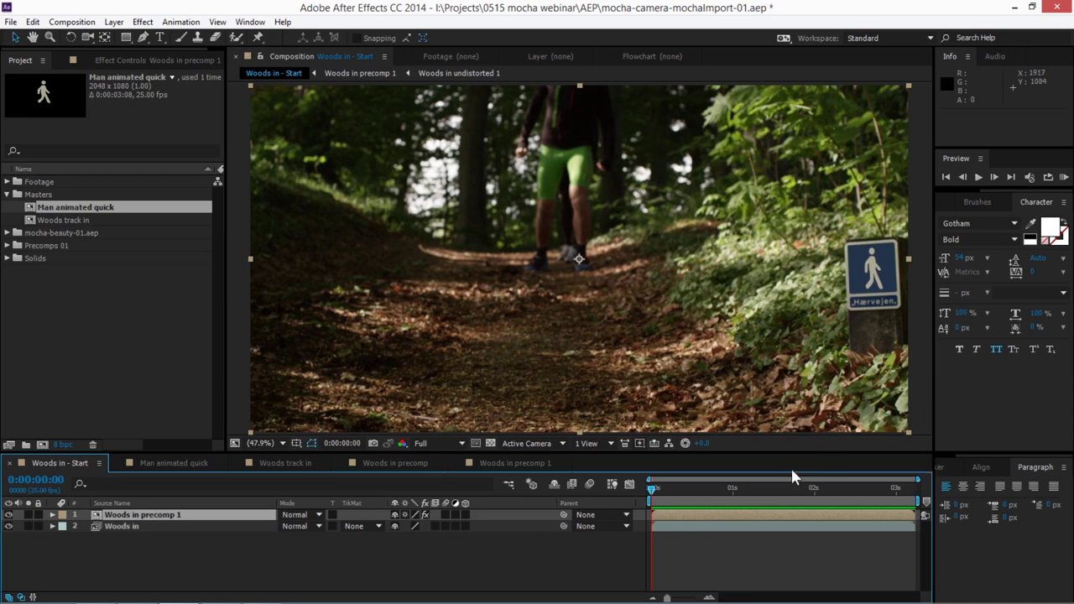
drag(720, 486, 526, 490)
- Apply Fast Blur to Shape Layer 1 in Woods in precomp 1 and raise its Blurriness to soften the rectangle's edges
click(500, 462)
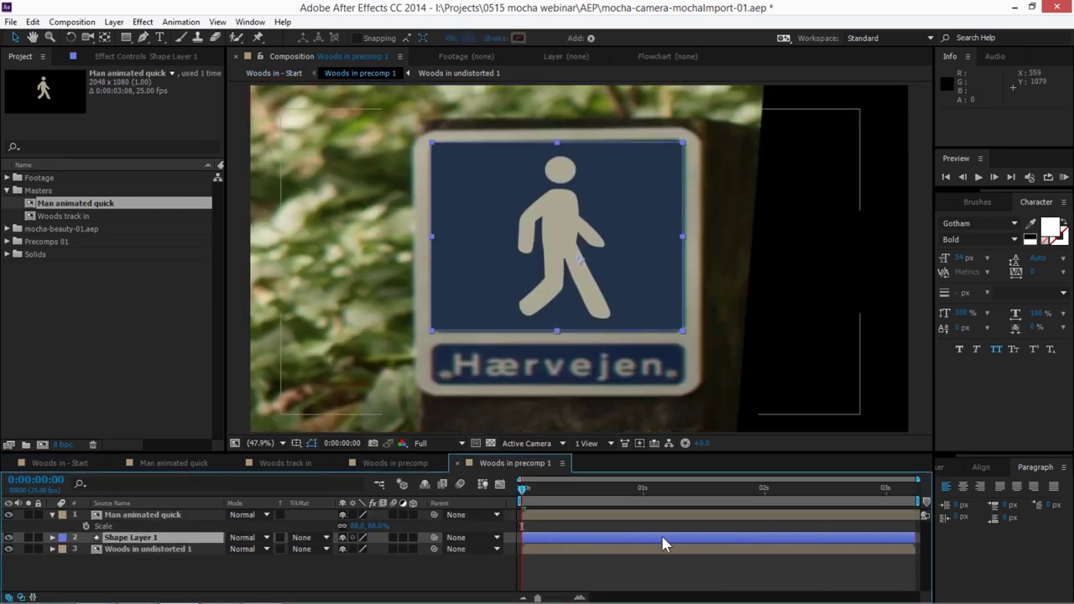
key(u)
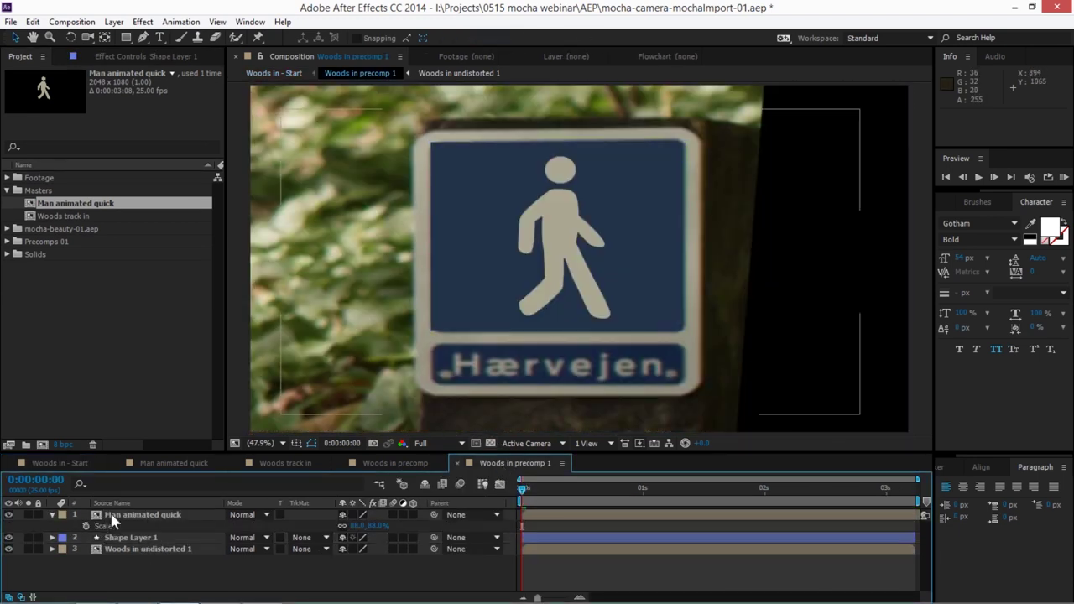
click(134, 537)
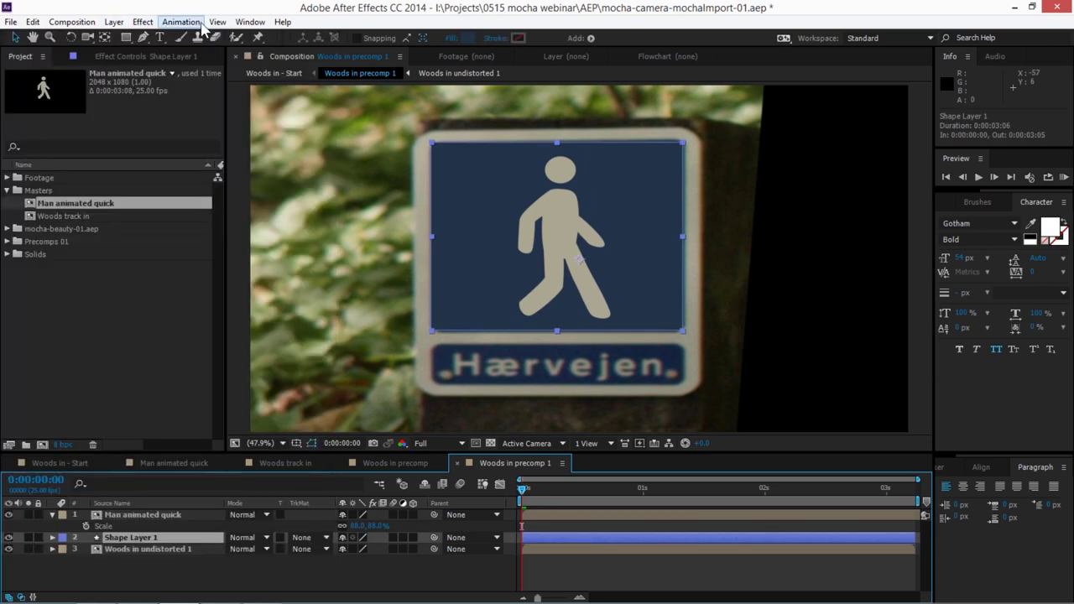
click(941, 201)
click(973, 218)
text(fas)
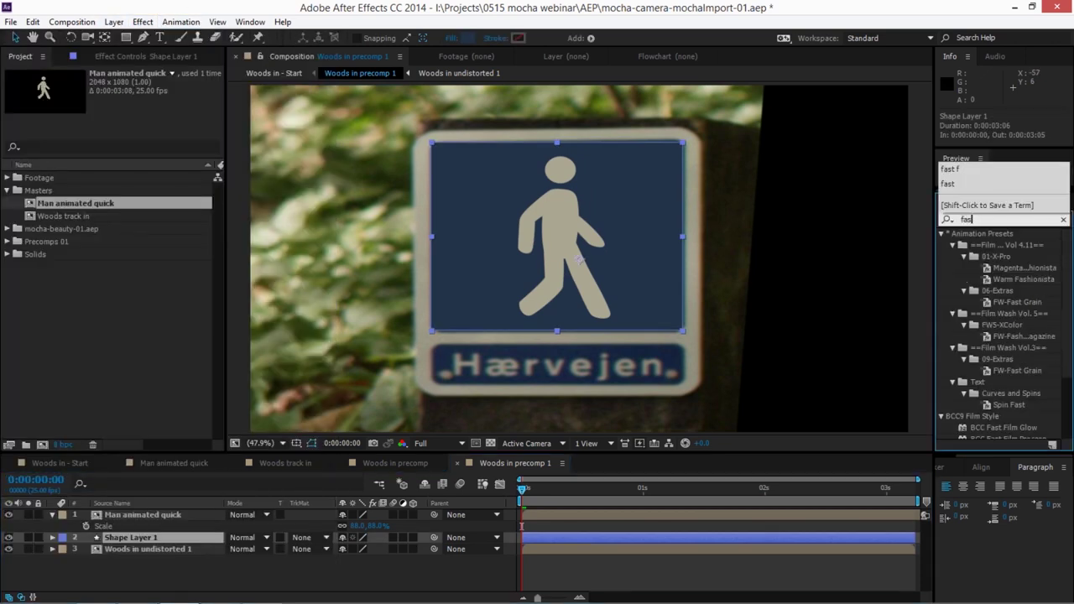
text(tt)
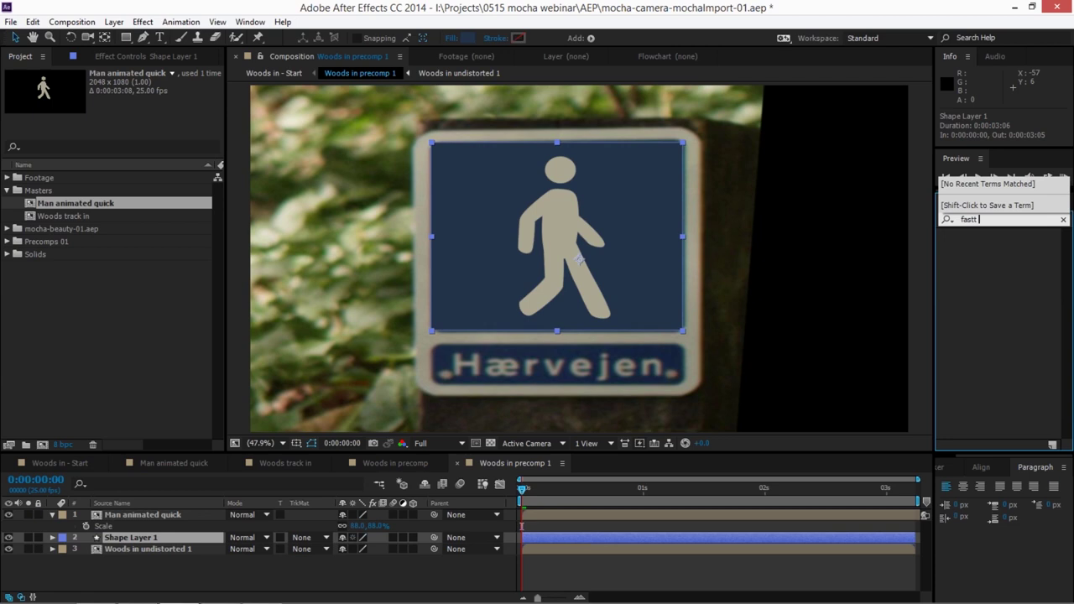
key(BackSpace)
text(blu)
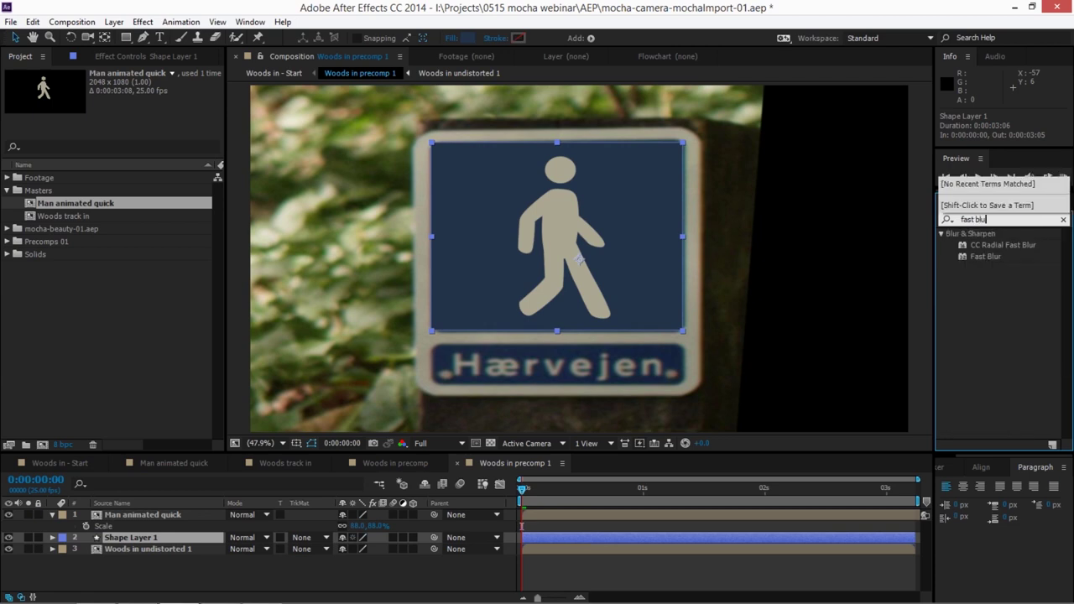
drag(983, 257, 122, 537)
drag(128, 96, 159, 96)
- Apply BCC Gaussian Blur to the Man animated quick layer and set its Horizontal Blur to 3.0
click(147, 513)
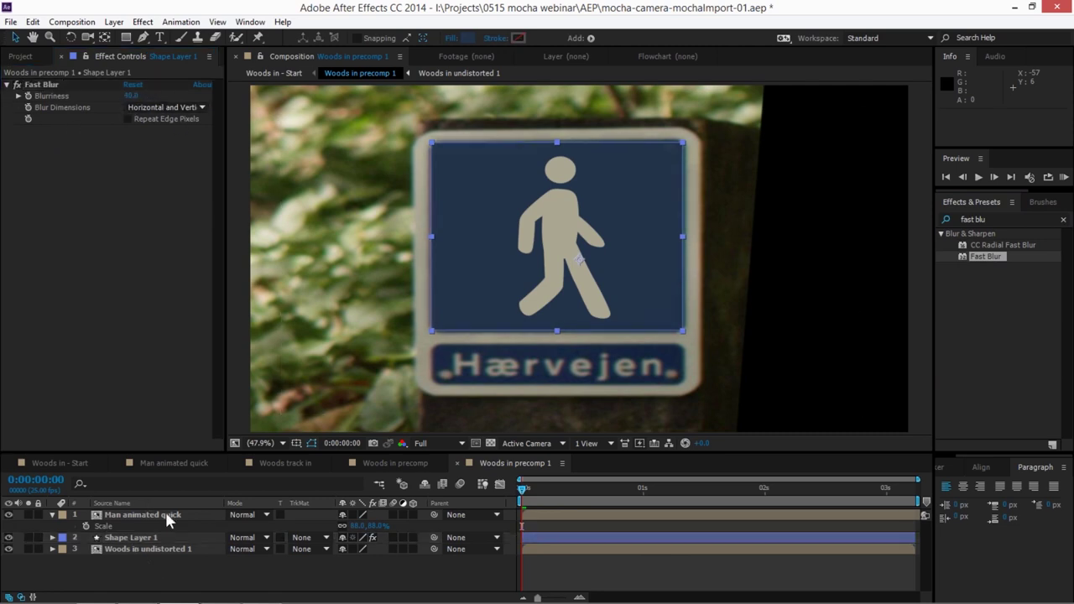
click(956, 256)
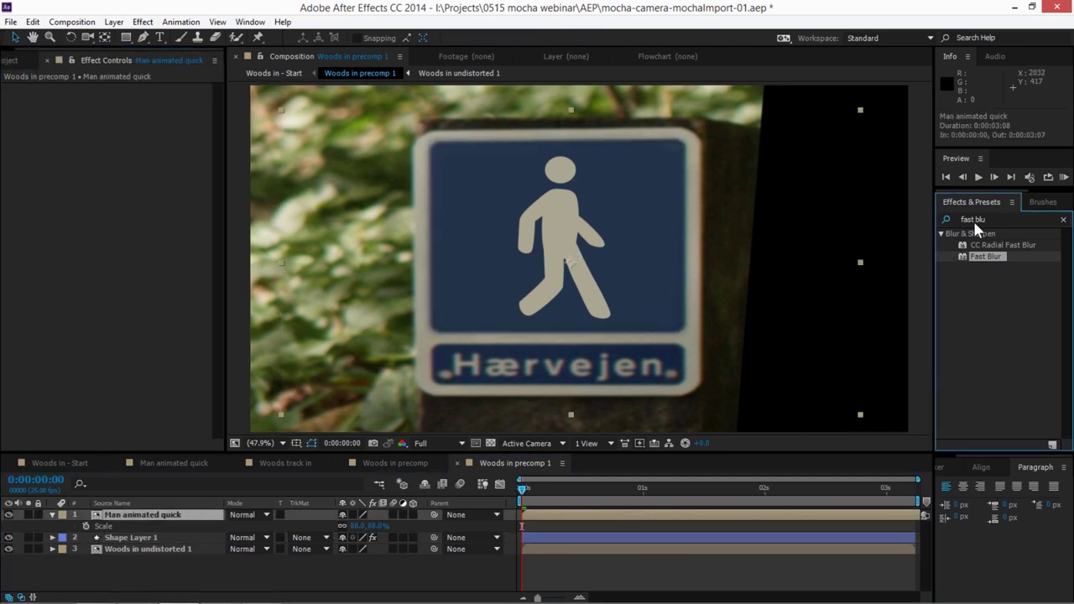
click(988, 218)
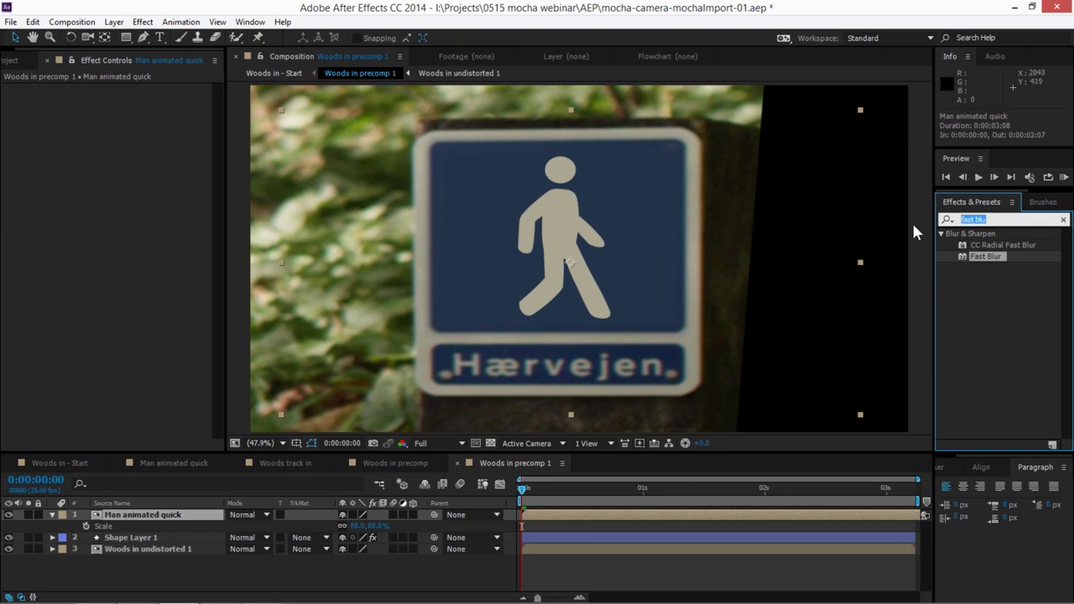
text(bcc gau)
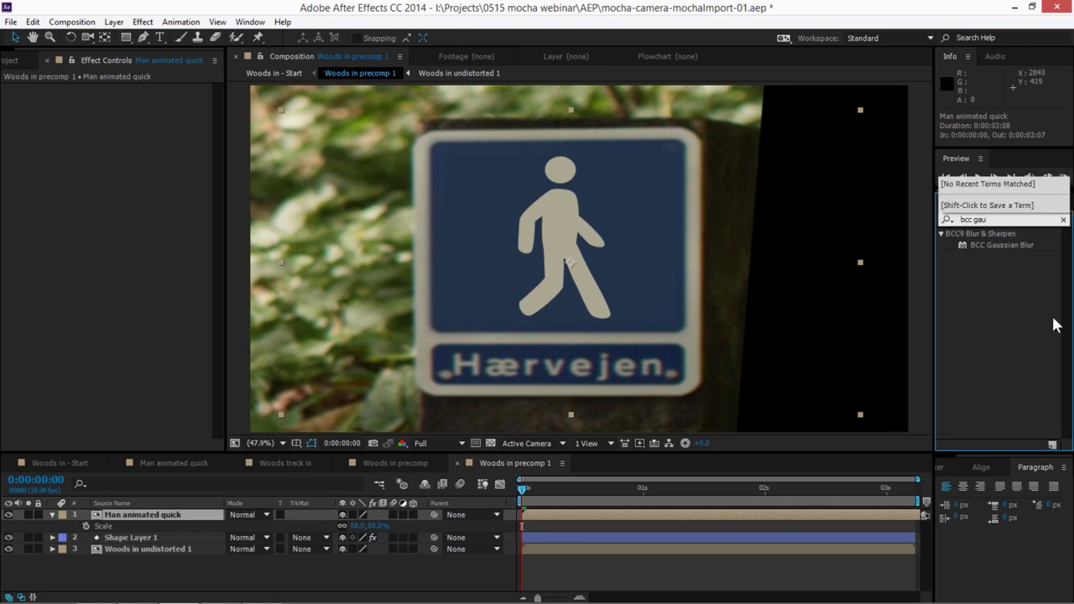
drag(891, 336, 188, 518)
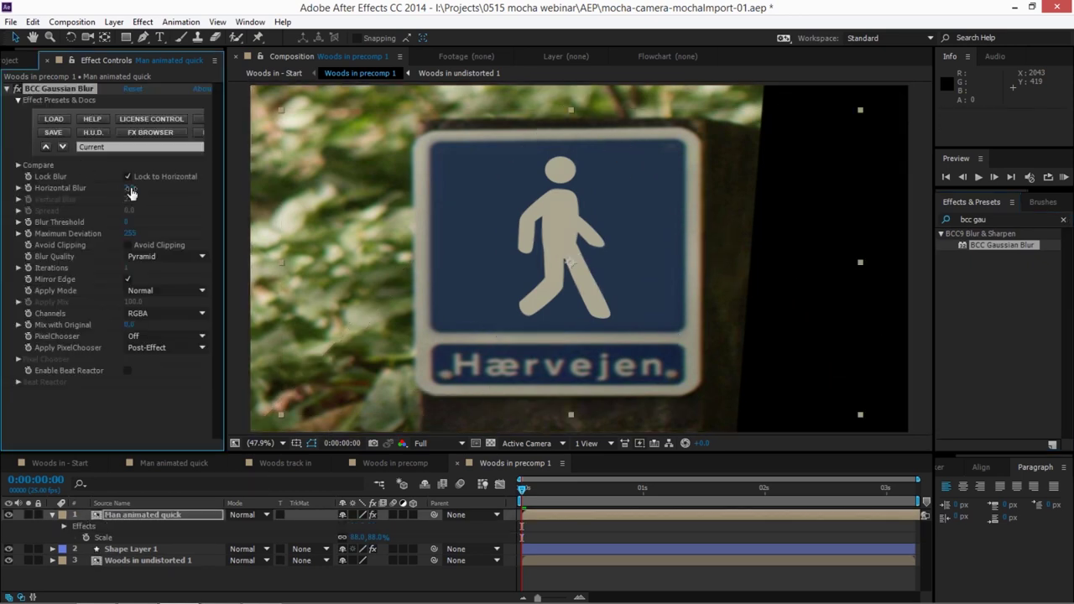
drag(128, 187, 131, 189)
- Search the effects library for BCC noise and general noise effects, and clear the search
click(973, 218)
text(bcc no)
key(BackSpace)
key(BackSpace)
key(BackSpace)
key(BackSpace)
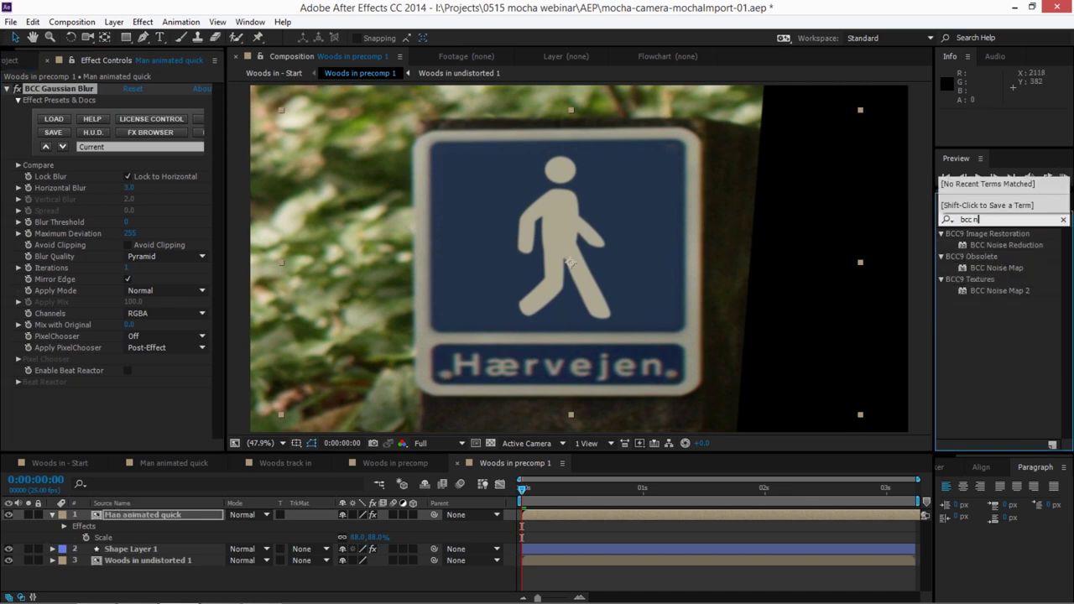
key(BackSpace)
key(BackSpace)
text(n)
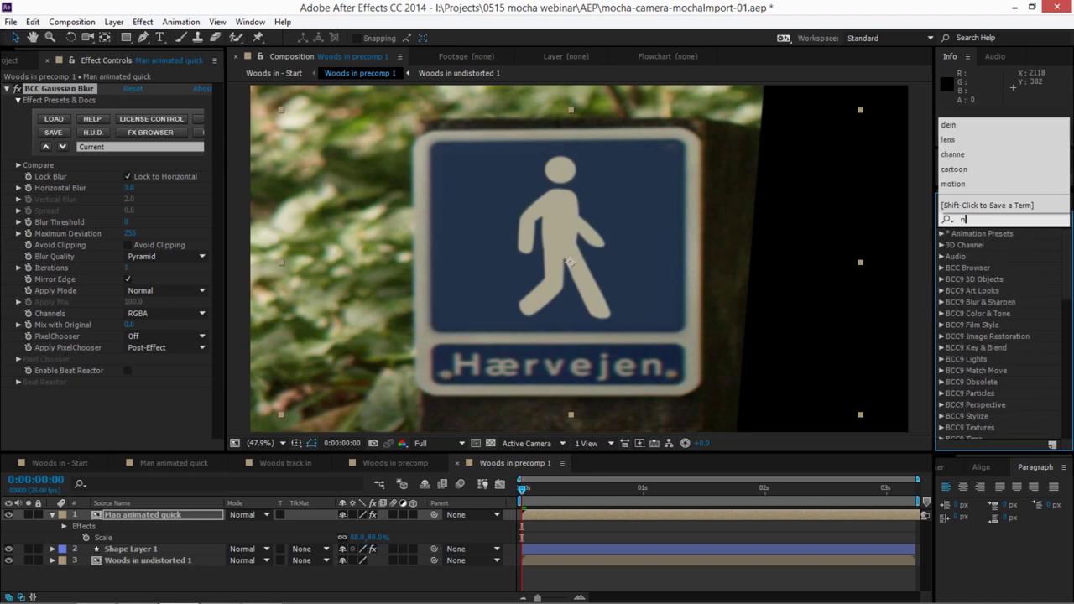
text(oise)
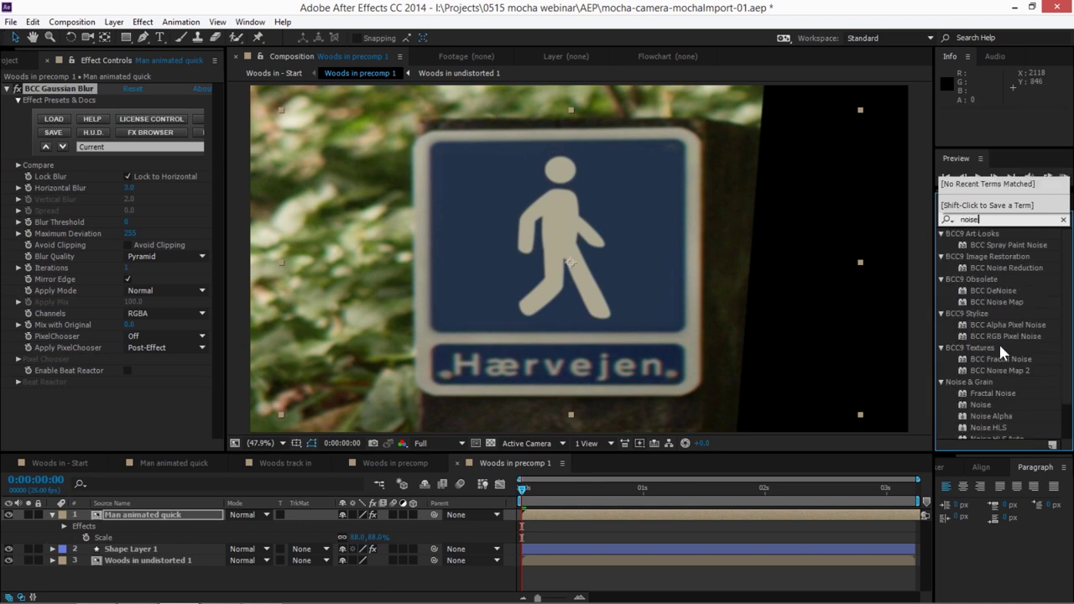
scroll(1065, 299, down, 1)
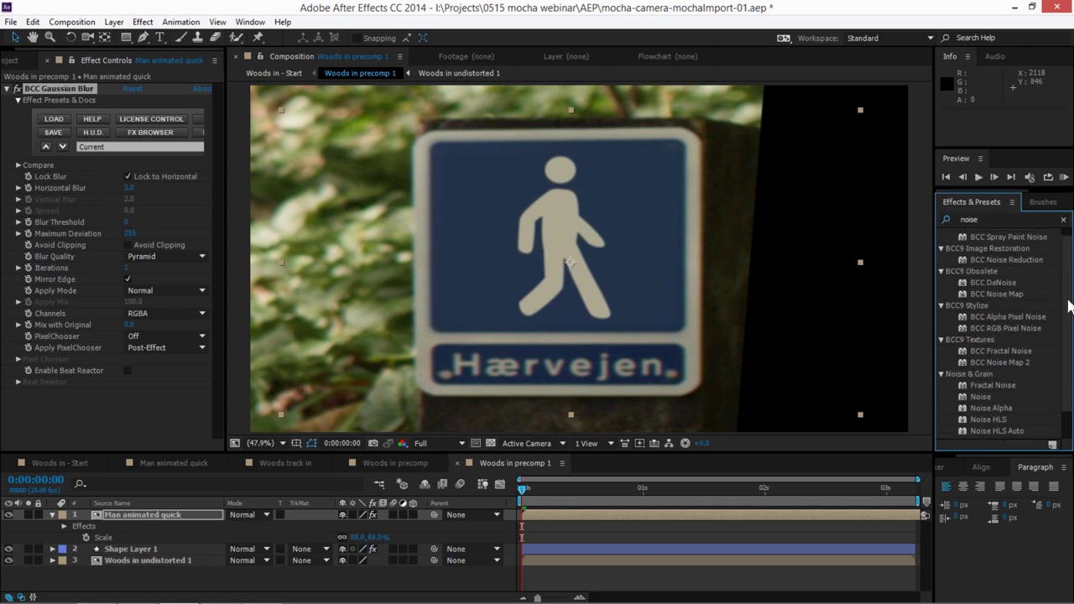
click(1062, 219)
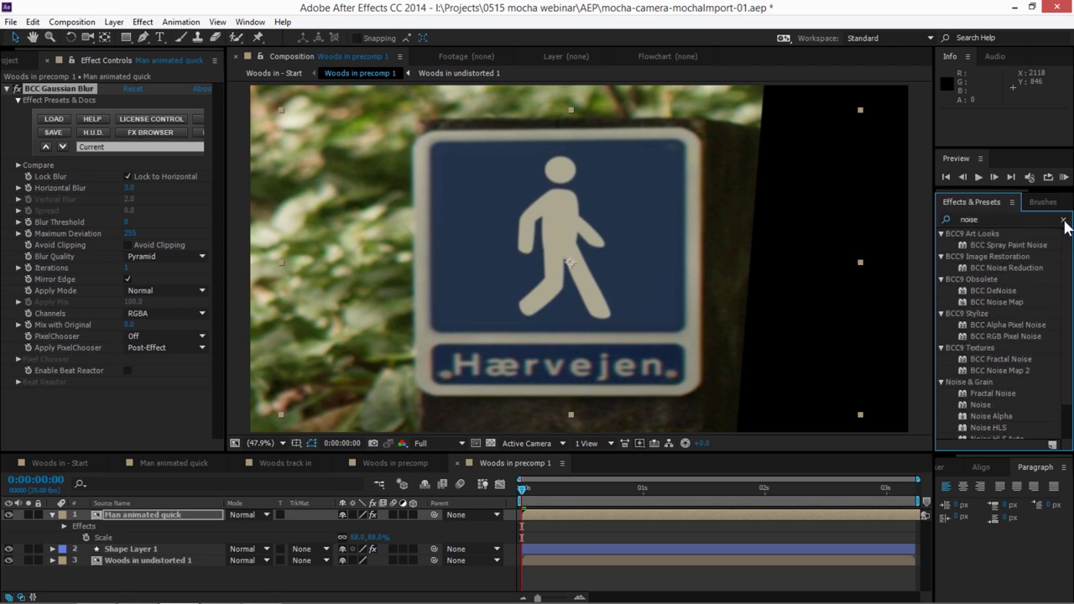
- Apply the BCC Film Grain effect to the Man animated quick layer
click(141, 22)
mouse_move(181, 22)
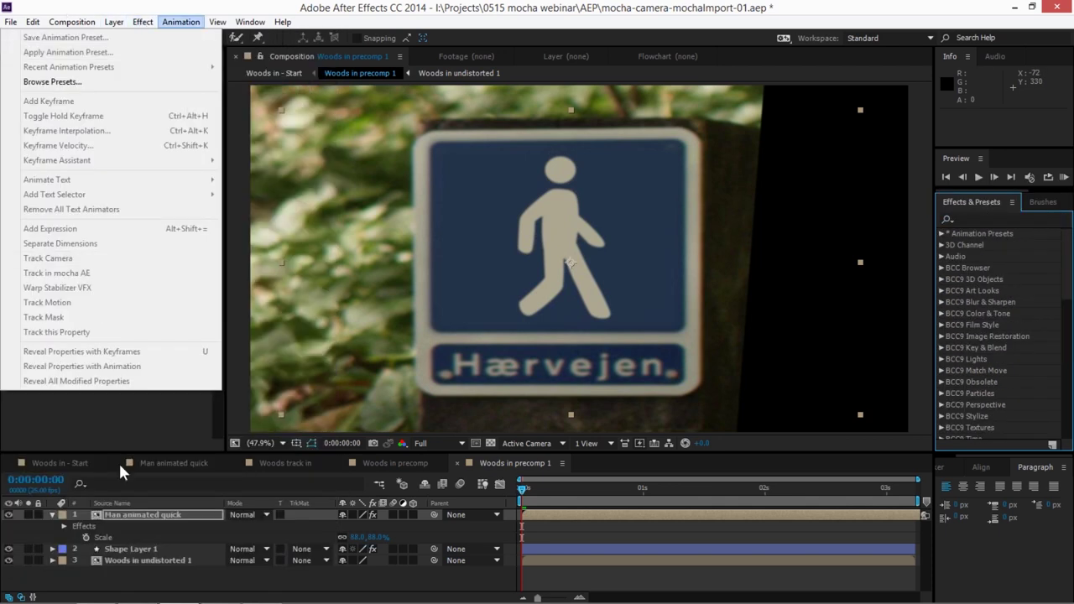
click(121, 525)
click(141, 22)
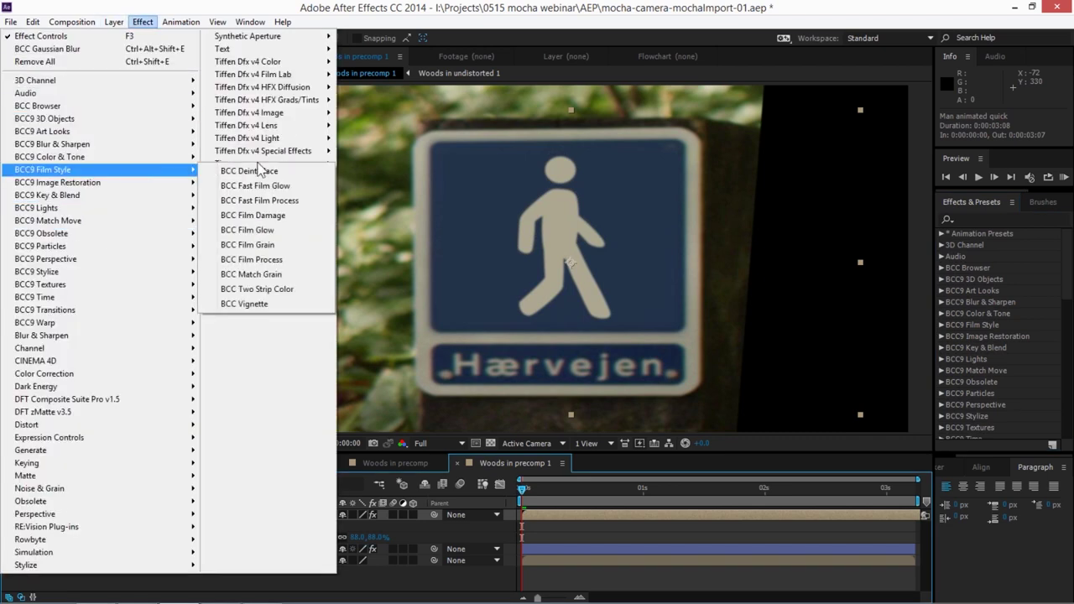
mouse_move(300, 168)
mouse_move(180, 169)
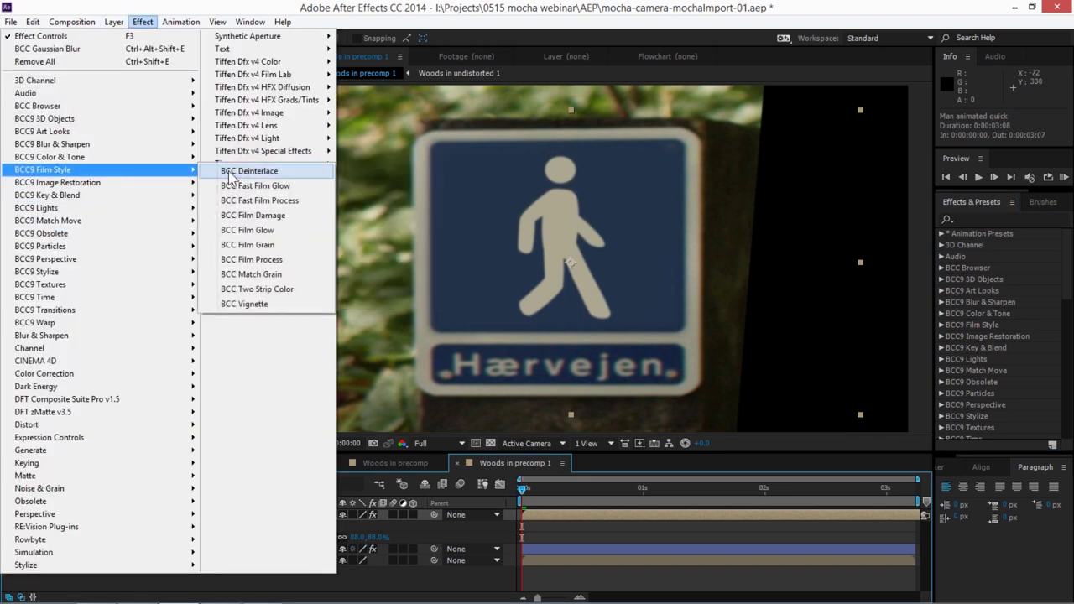
click(287, 248)
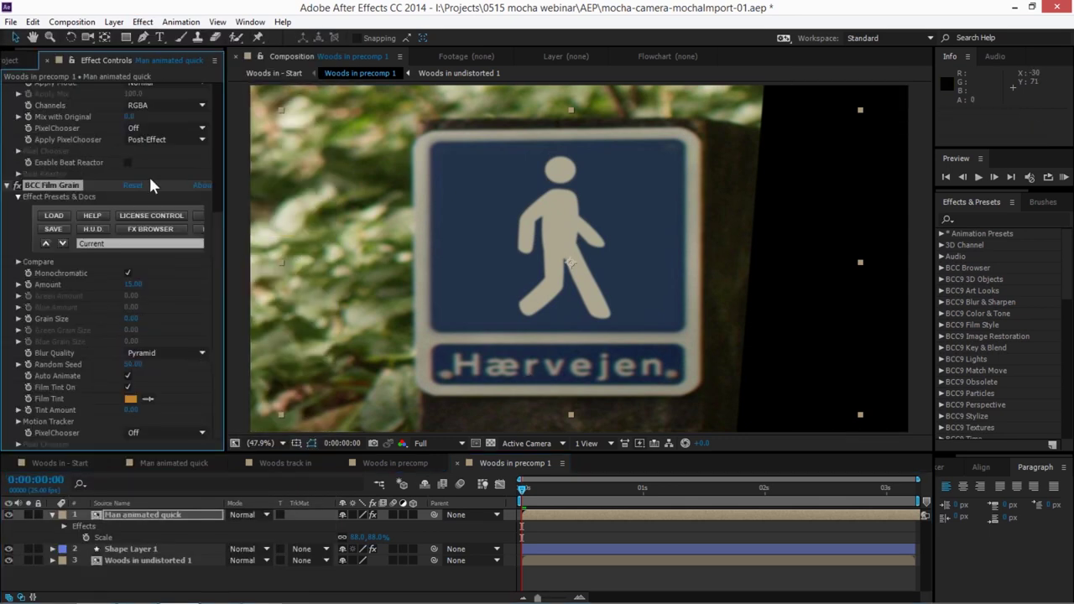
- Turn off Monochromatic in the man layer's BCC Film Grain and raise Red Amount to 32.00
click(126, 276)
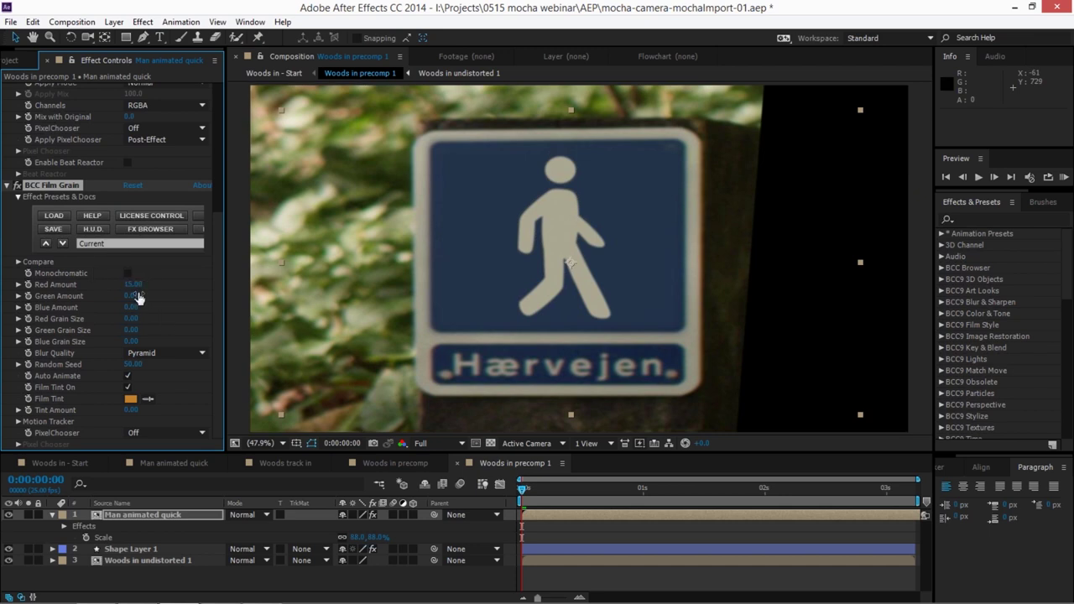
drag(167, 283, 136, 327)
drag(132, 287, 146, 290)
key(slash)
key(period)
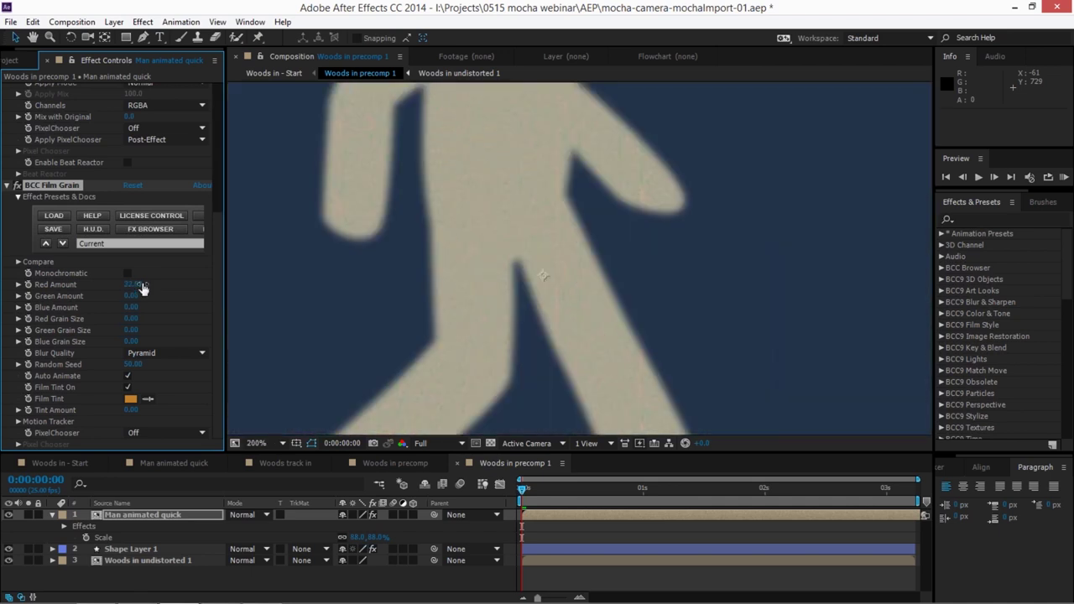
key(comma)
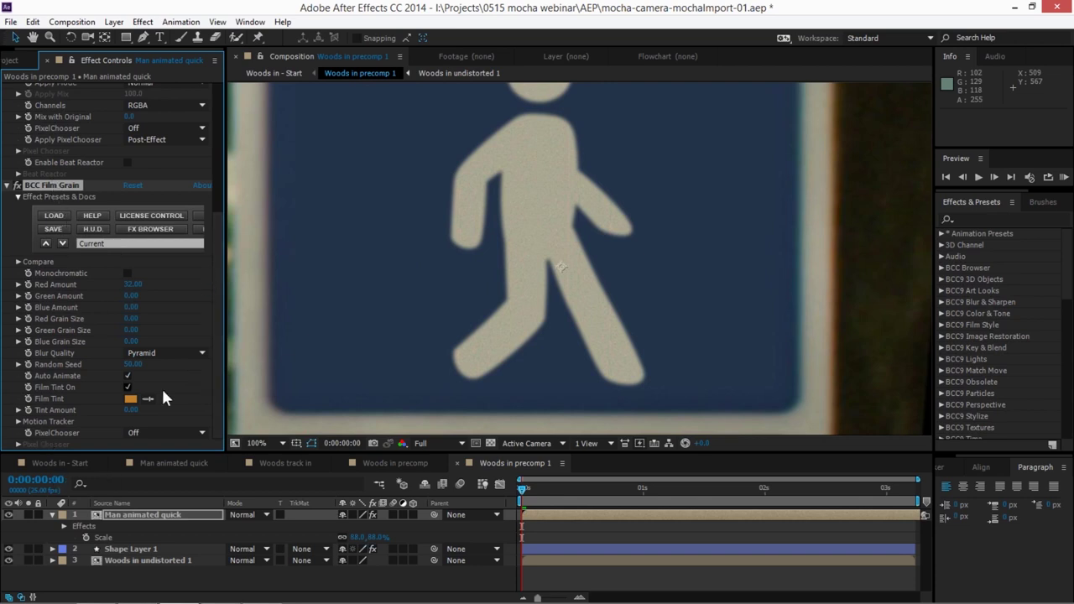
- Copy BCC Film Grain onto Shape Layer 1 and load its medium grain.bsp preset
click(136, 549)
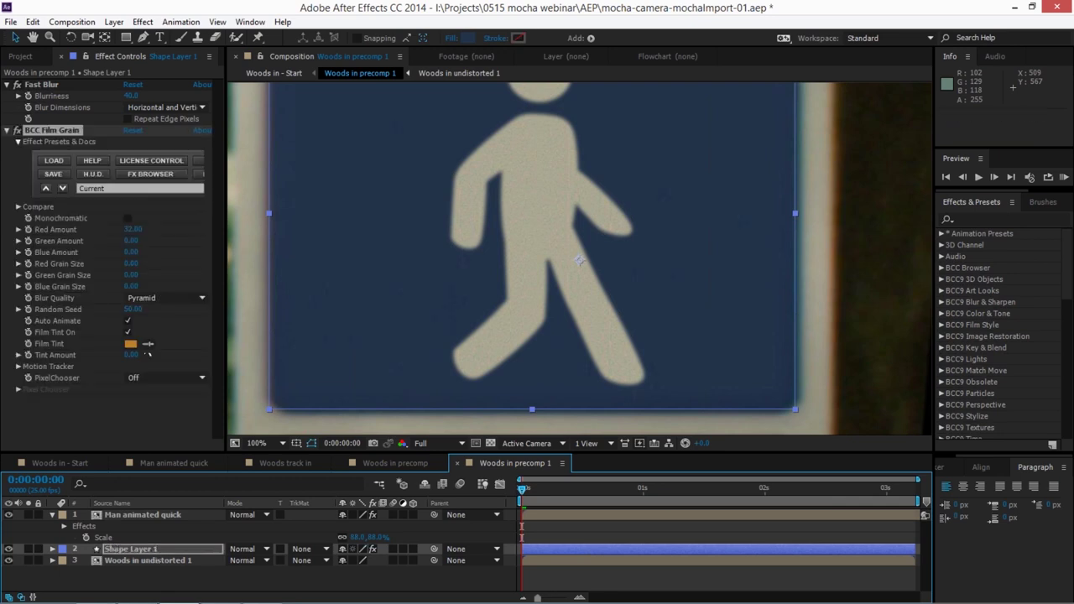
click(145, 190)
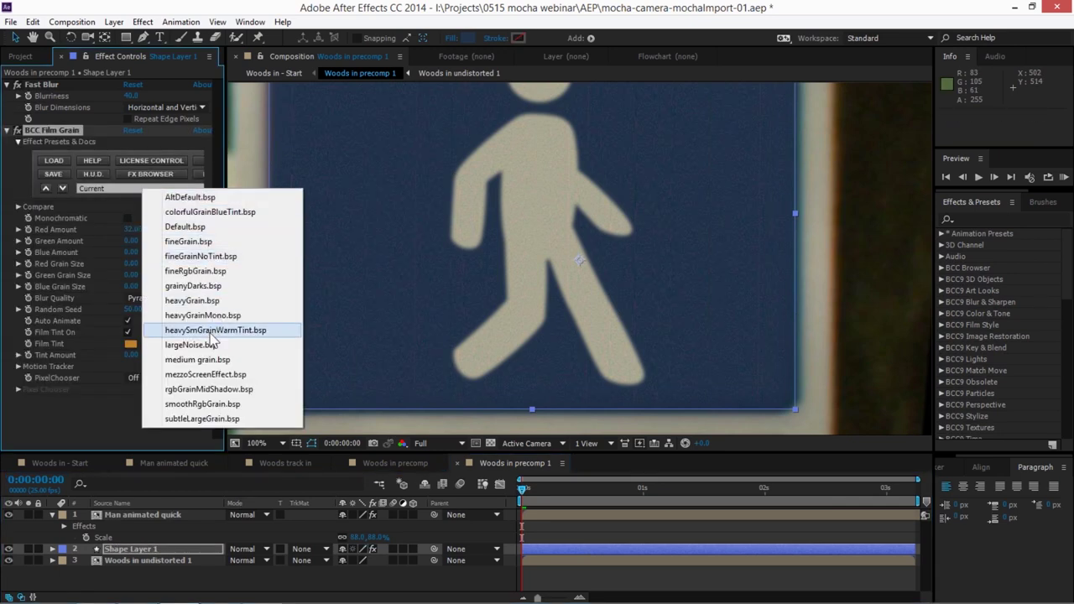
click(205, 359)
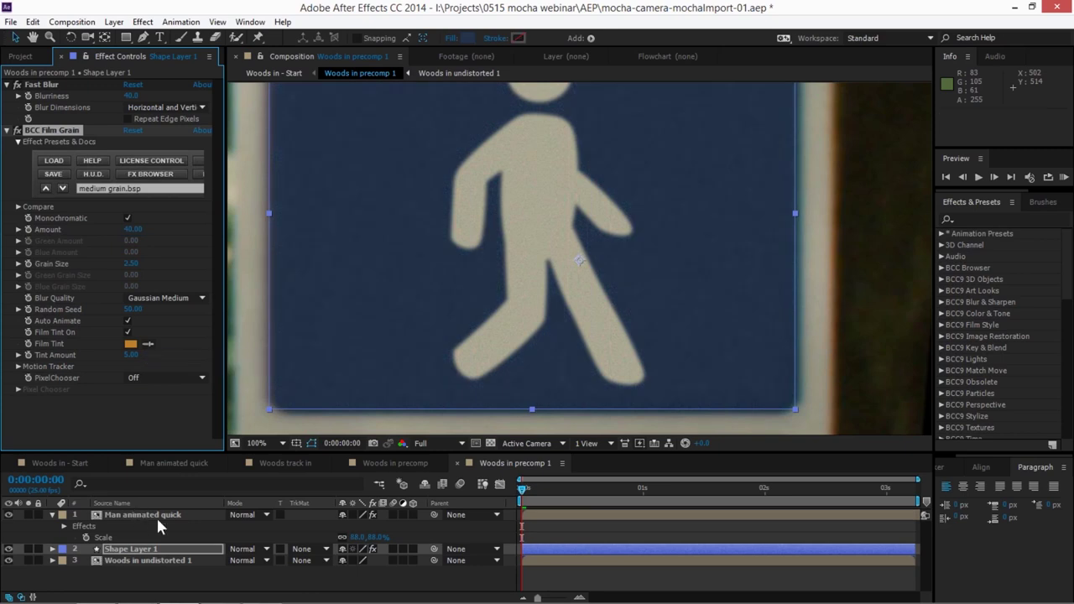
- Load the medium grain.bsp preset in the Man animated quick layer's BCC Film Grain
click(127, 513)
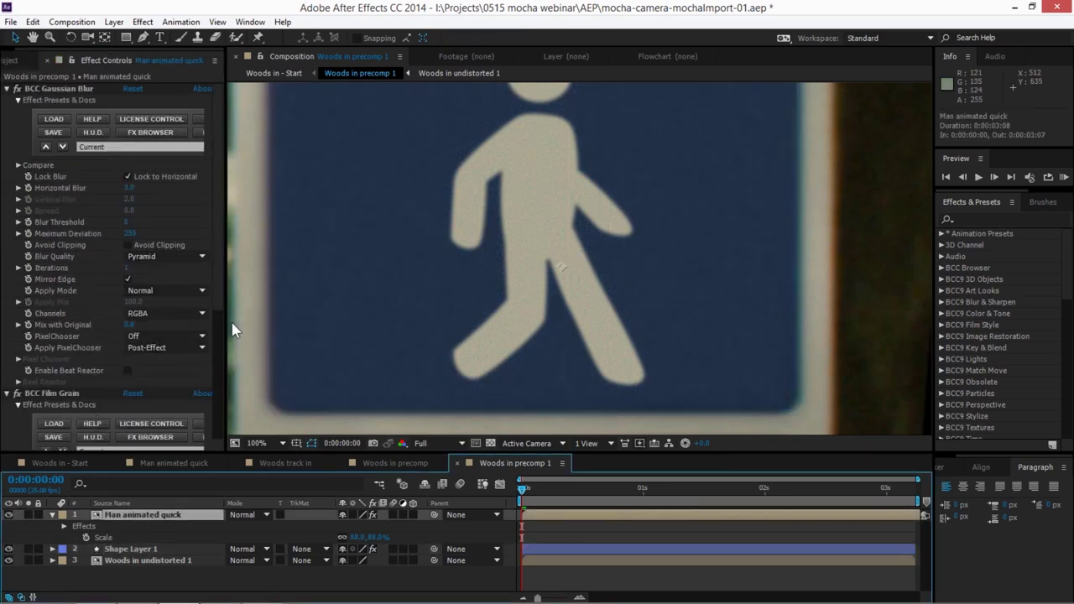
scroll(154, 340, down, 5)
click(134, 243)
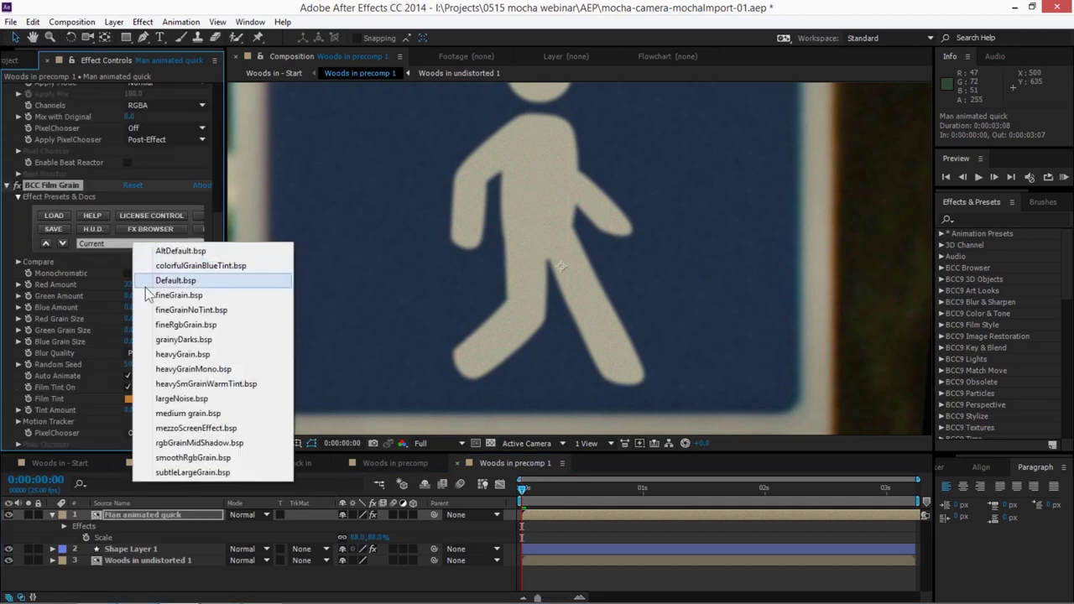
click(210, 413)
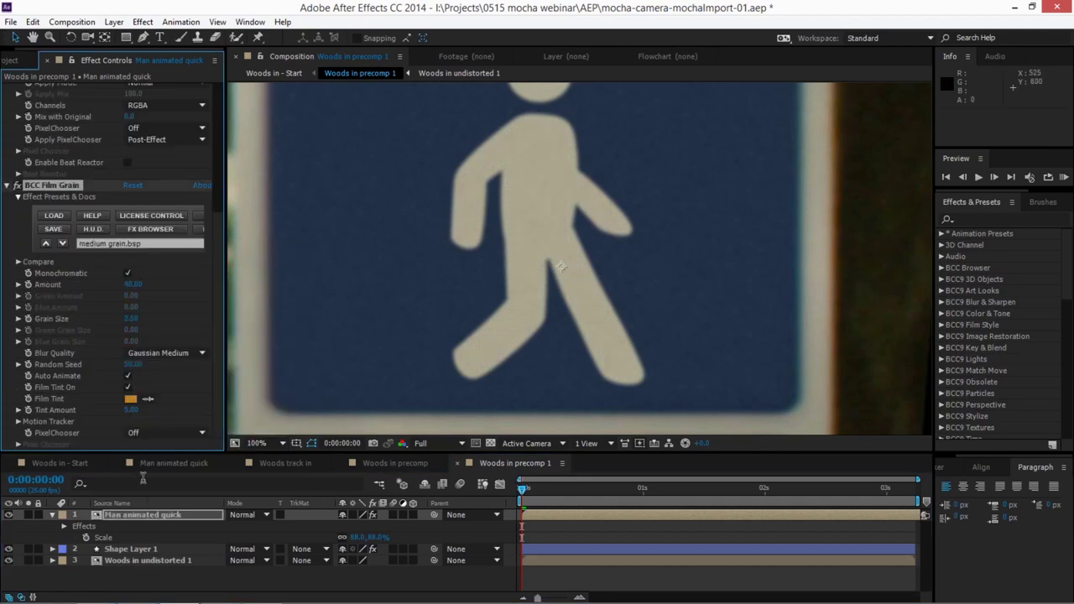
click(172, 573)
- View the grained sign in the Woods in - Start composition and advance to frame 15
key(comma)
key(comma)
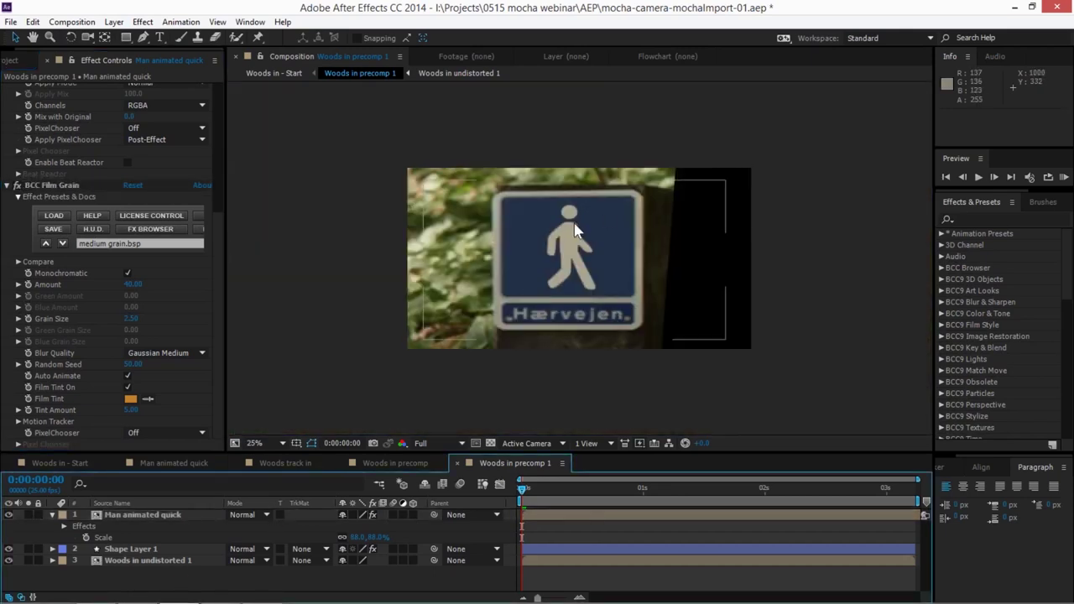
click(68, 462)
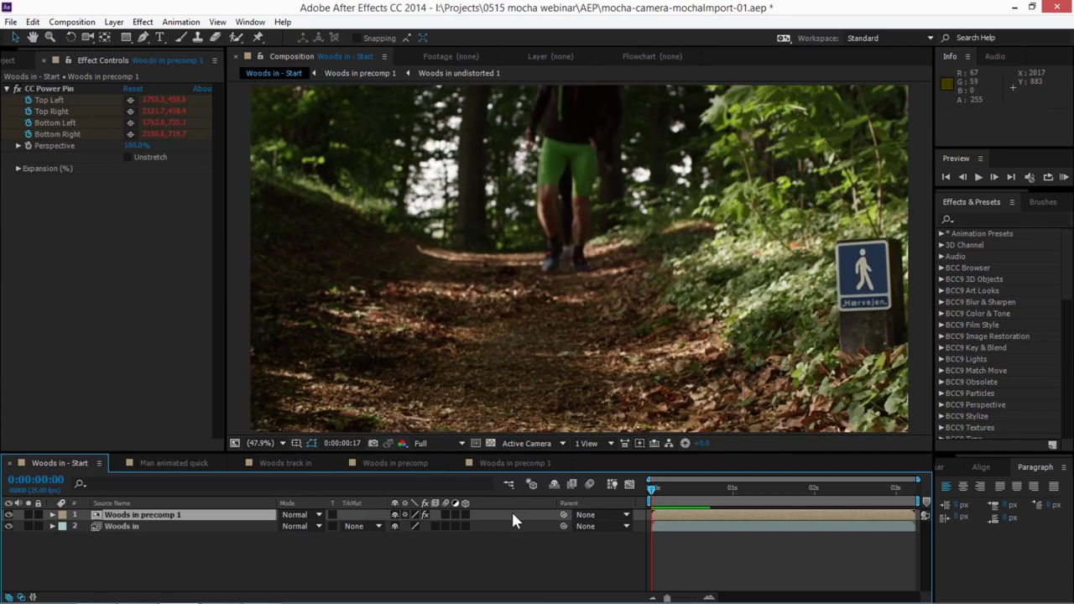
click(372, 536)
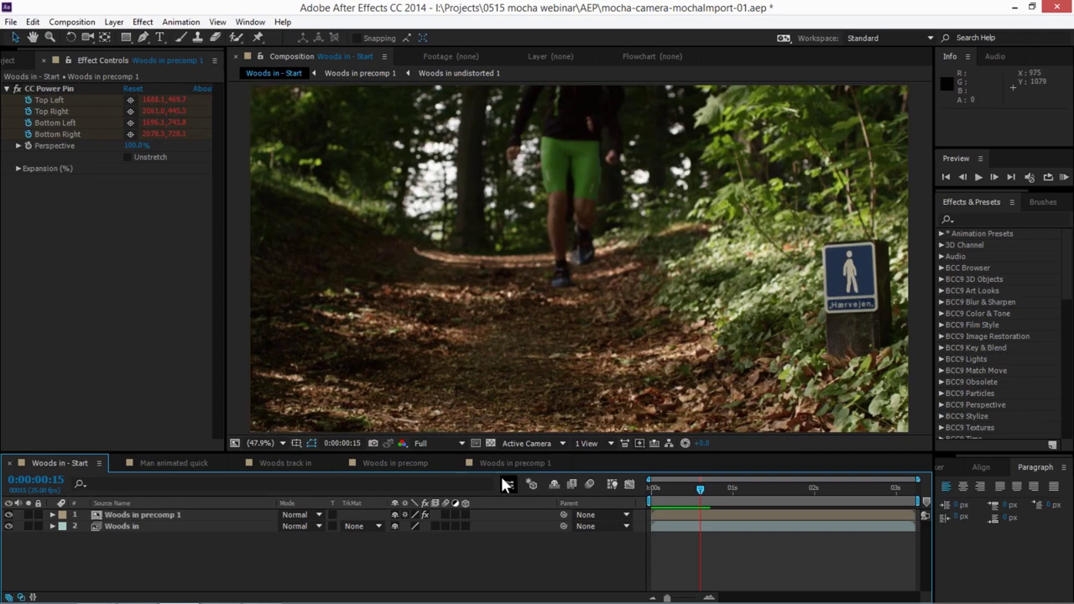
- Inspect the man, the blue panel and the sign lettering up close in Woods in precomp 1 at frame 15
click(495, 463)
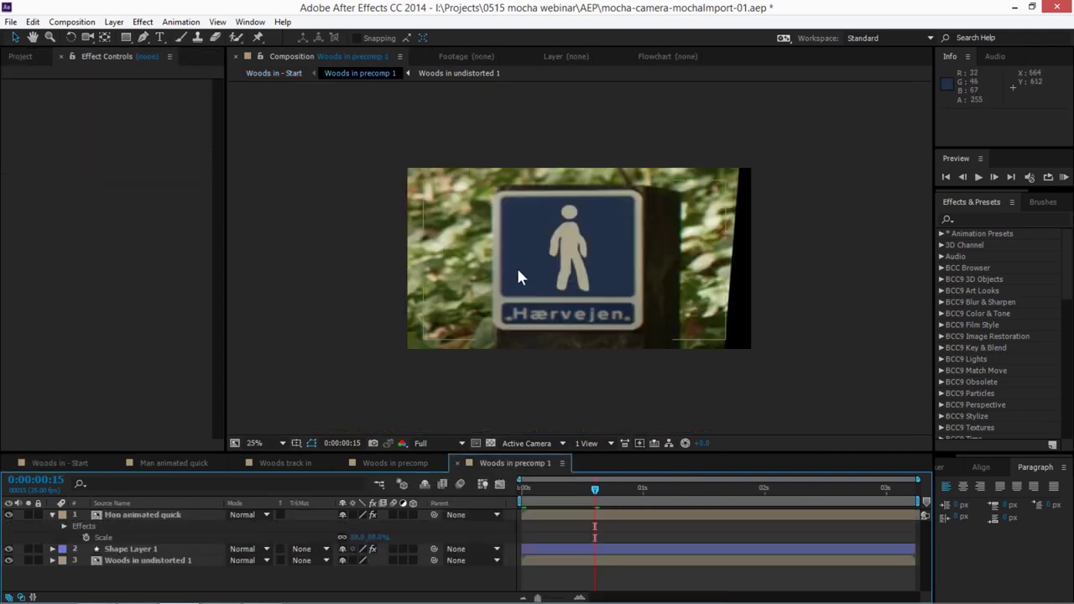
key(slash)
key(h)
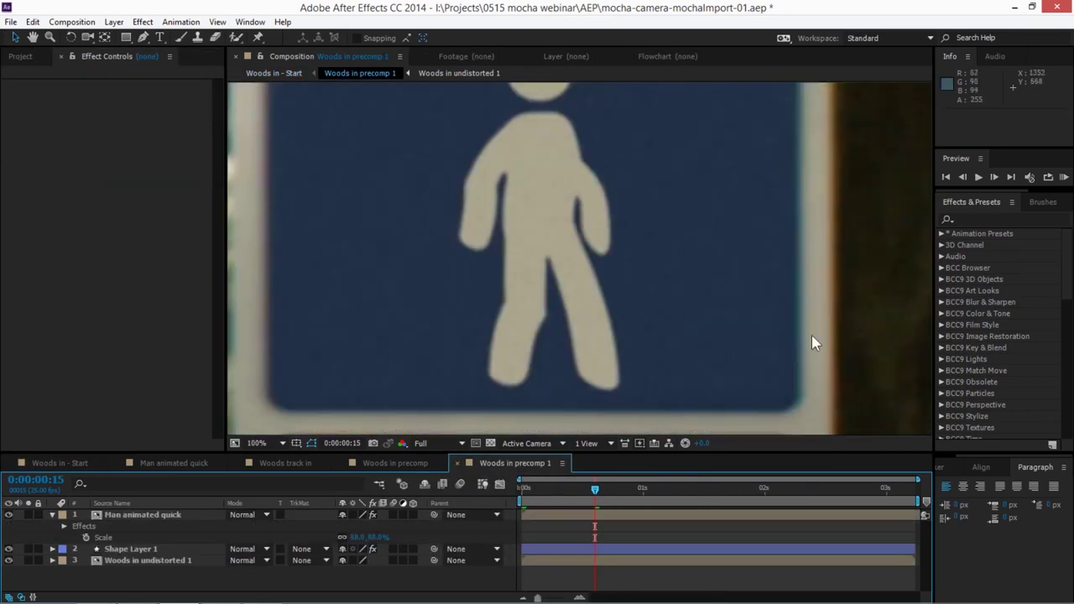
drag(701, 347, 823, 162)
key(v)
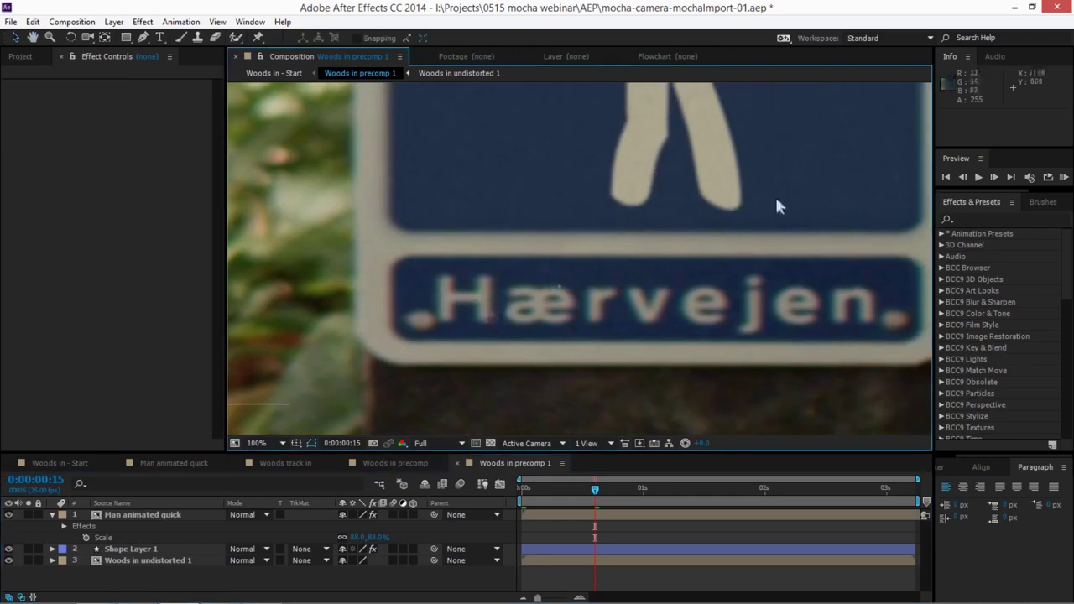
drag(776, 206, 687, 342)
key(comma)
key(comma)
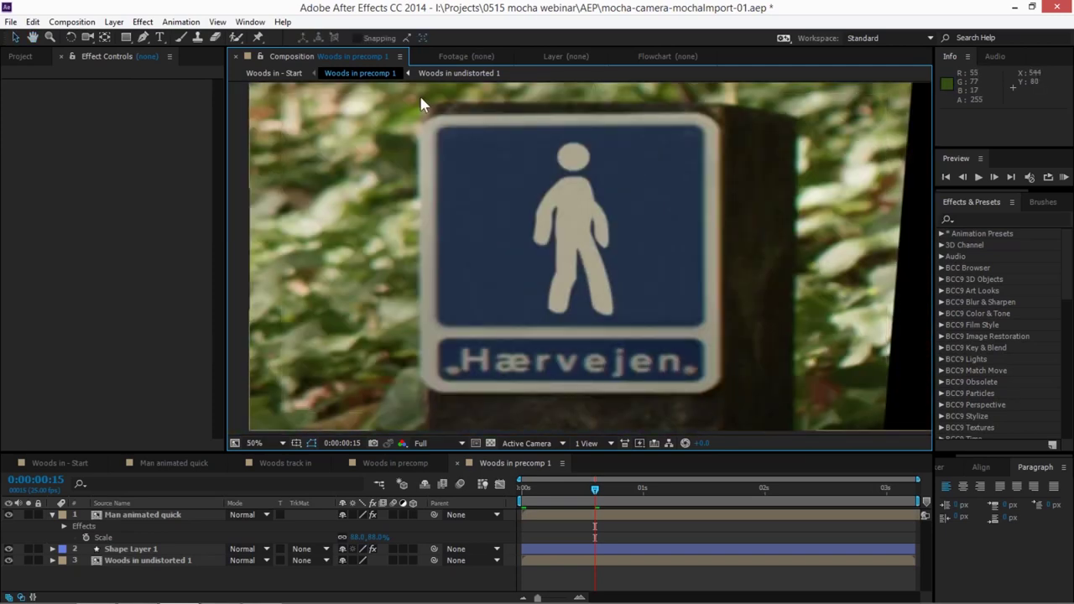
key(apostrophe)
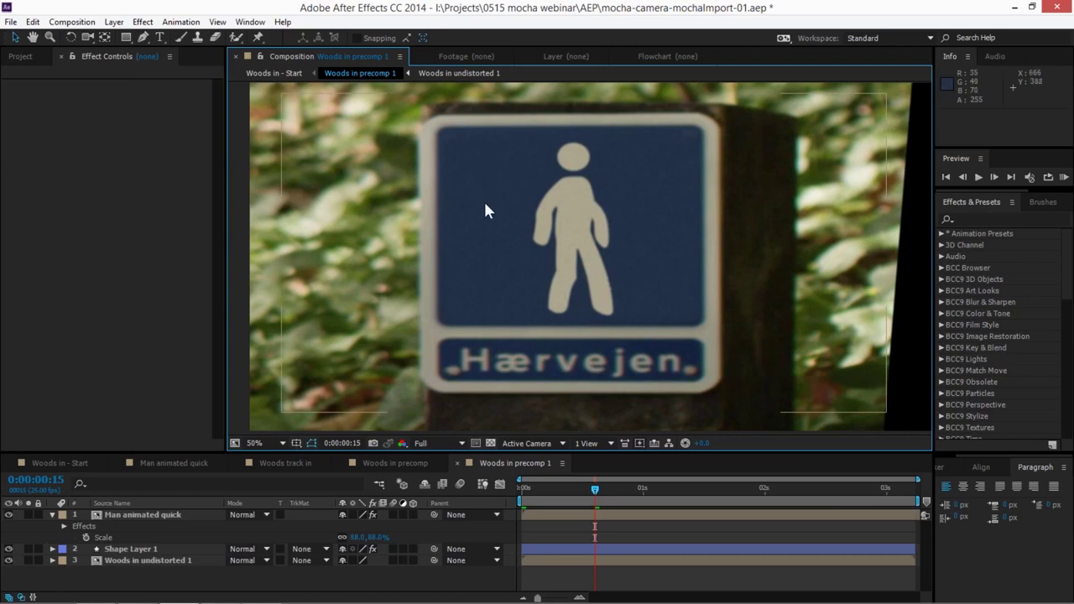
key(comma)
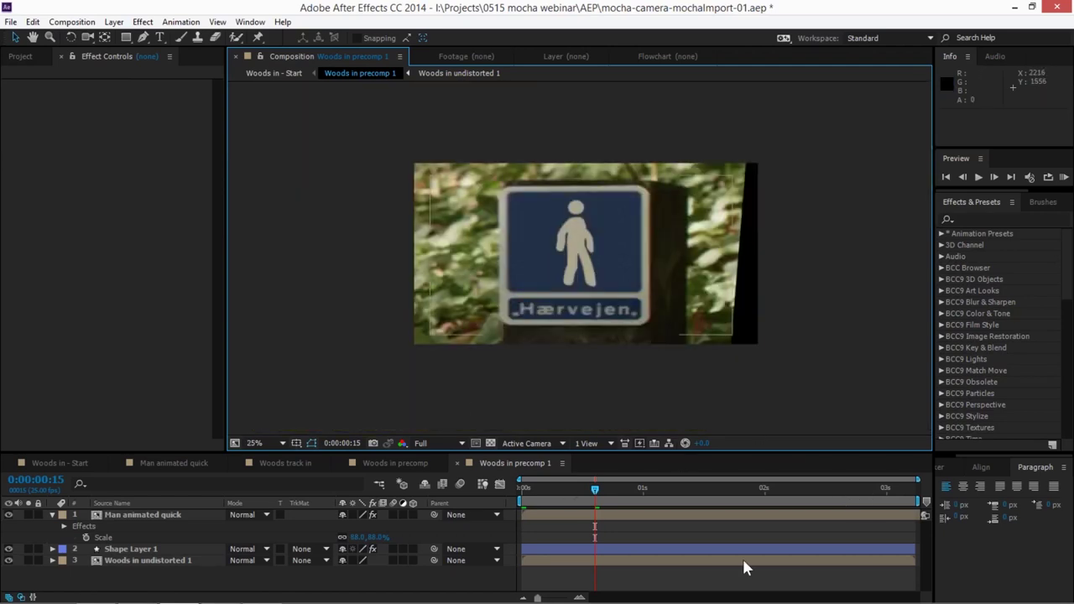
- Scrub back to the first frame and review the sign replacement in the Woods in - Start composition
drag(594, 490, 522, 489)
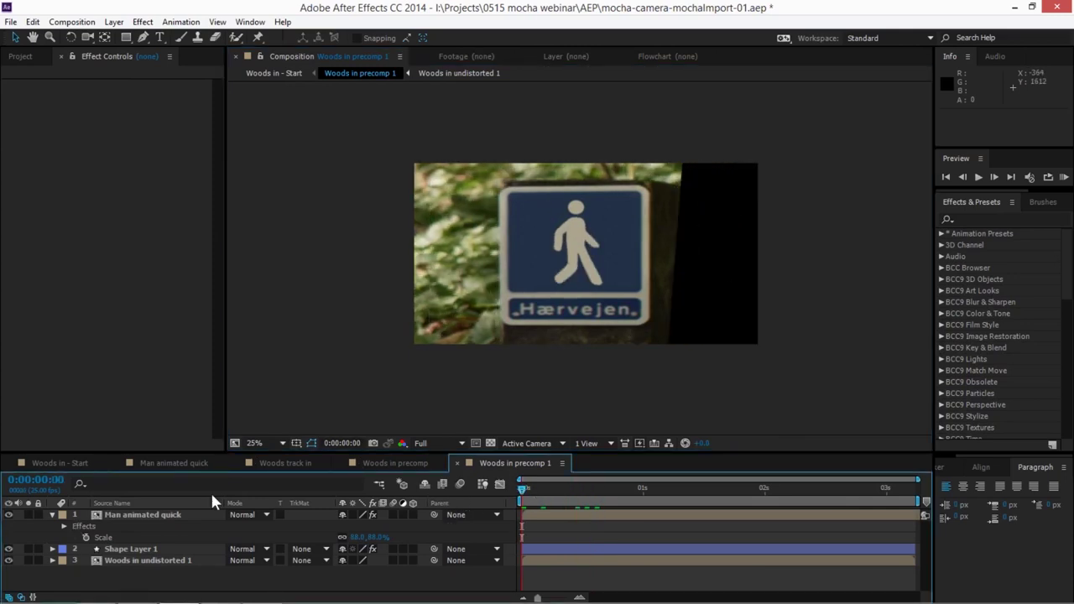
click(42, 466)
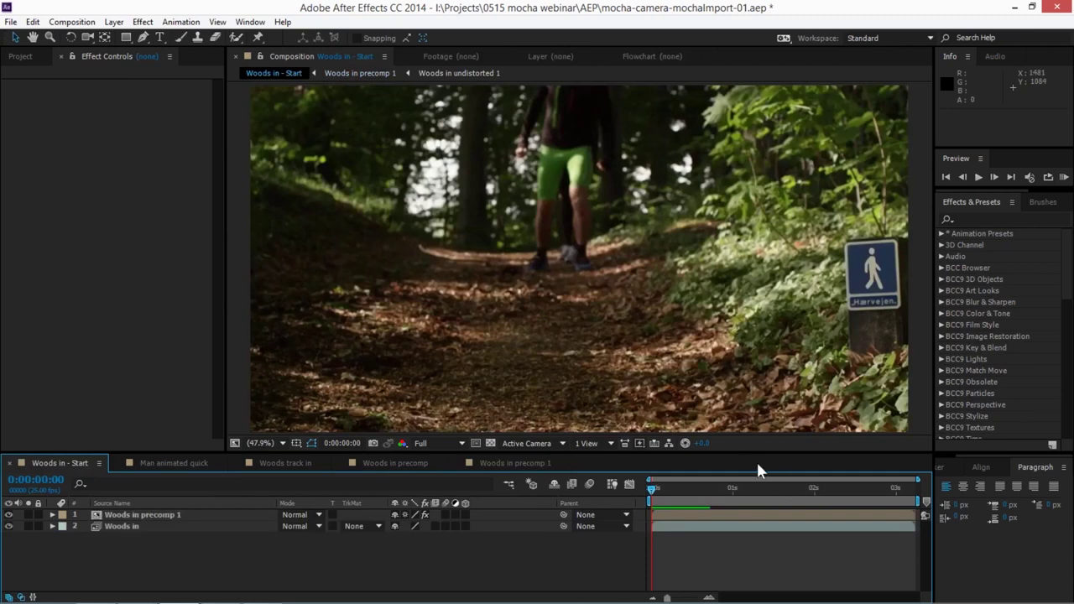
drag(665, 488, 548, 507)
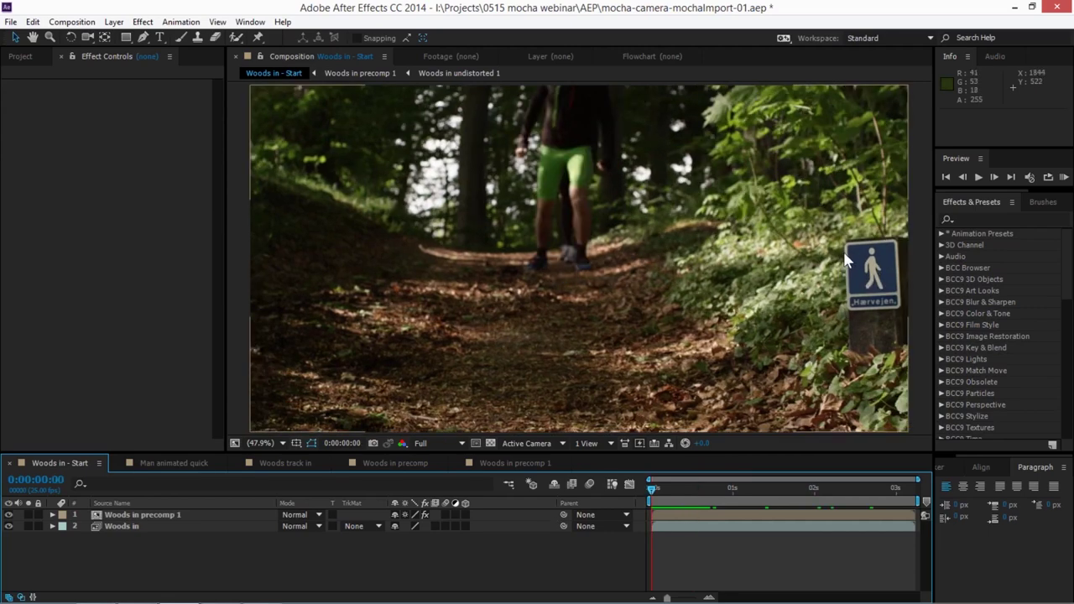
- Switch to mocha Pro and select both the Background track and Sign track layers for a camera solve
key(alt+Tab)
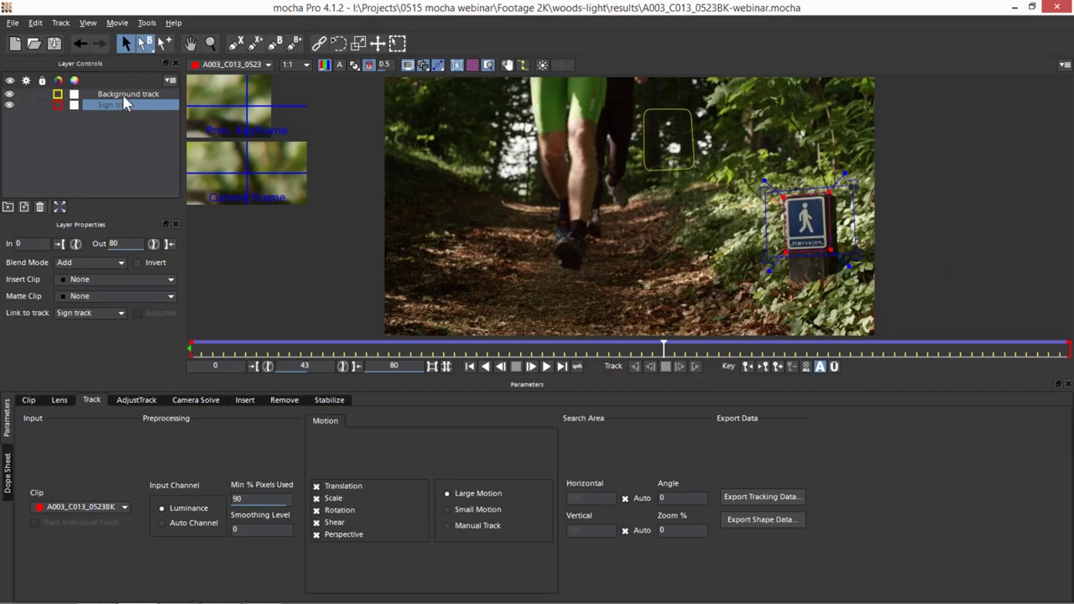
click(125, 94)
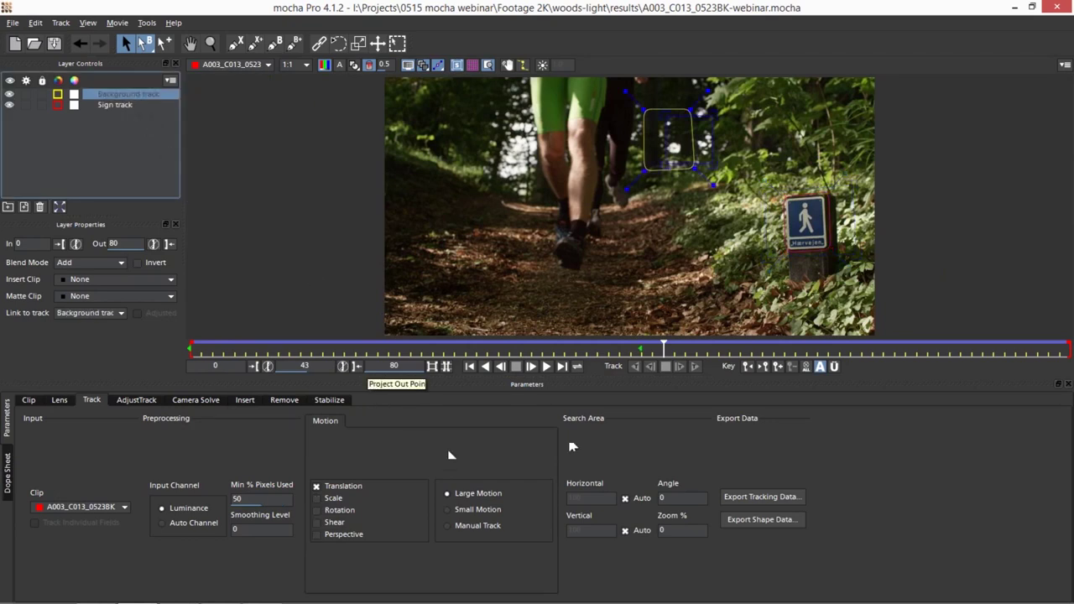
click(189, 400)
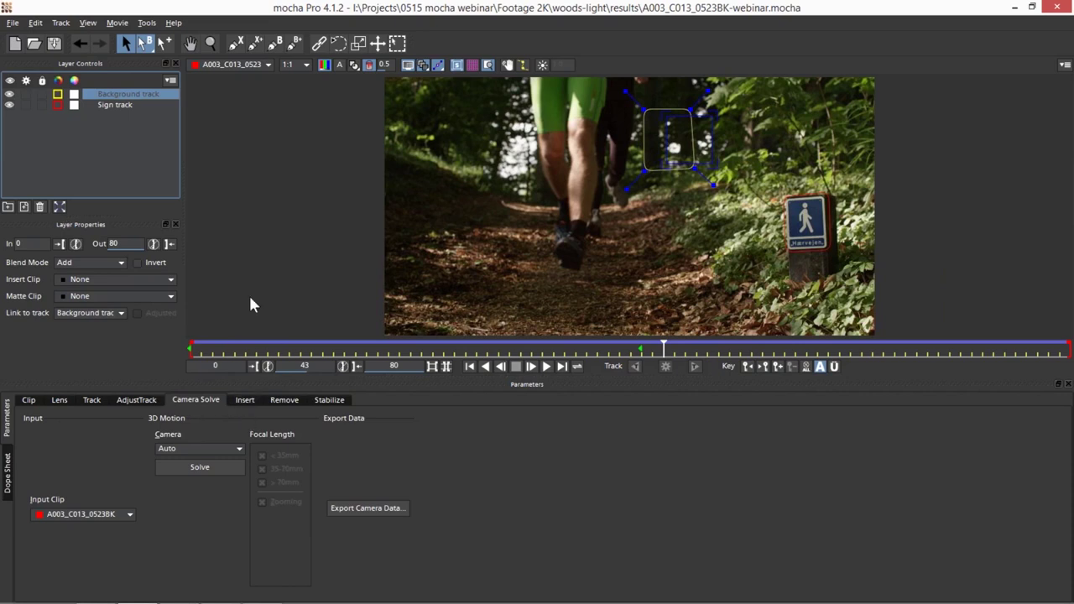
shift+click(116, 104)
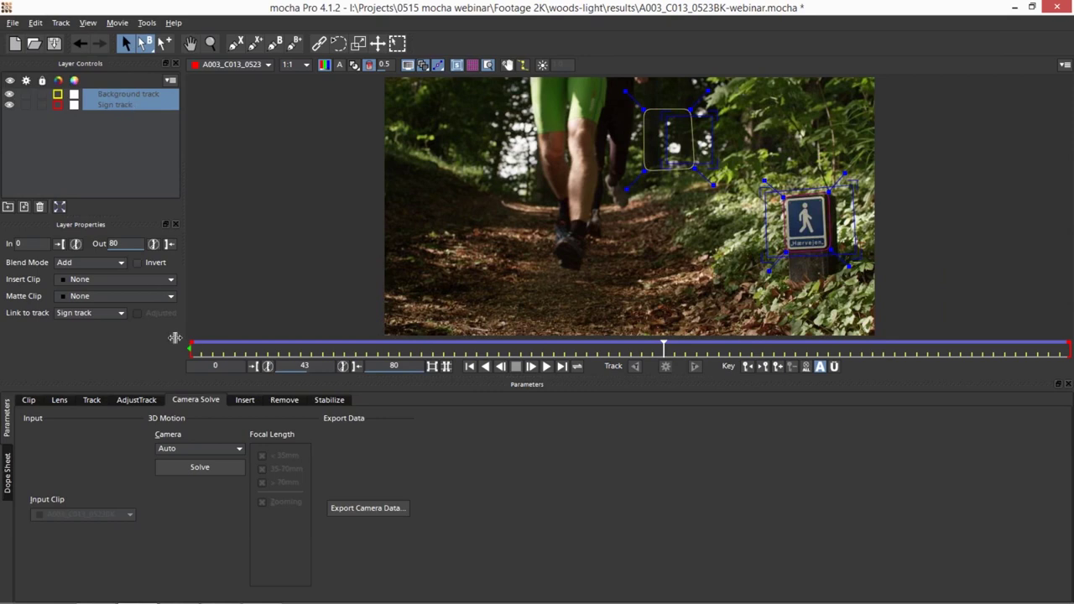
click(235, 450)
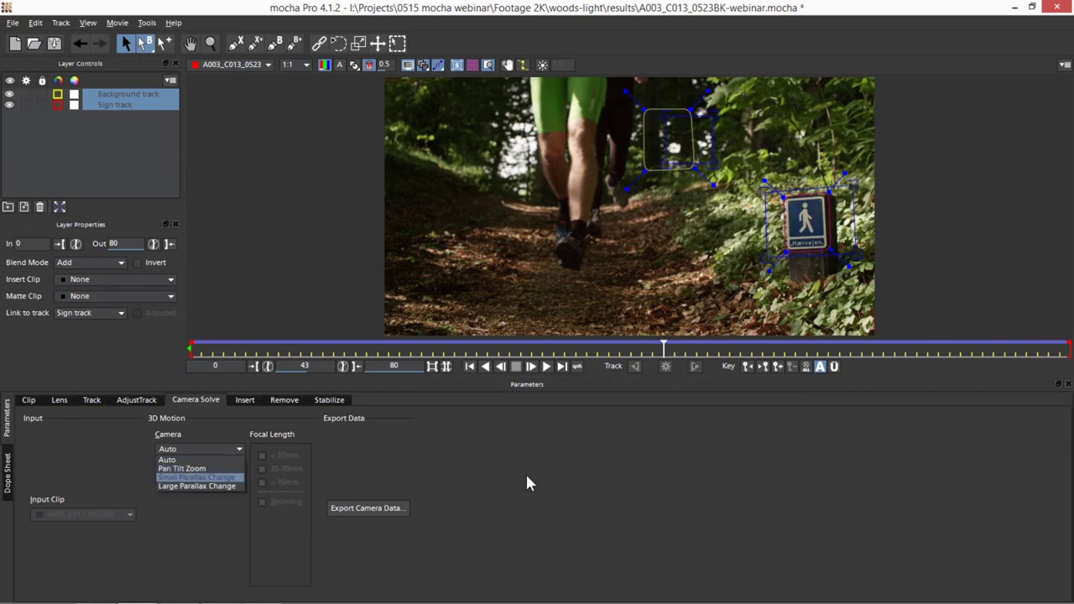
click(554, 485)
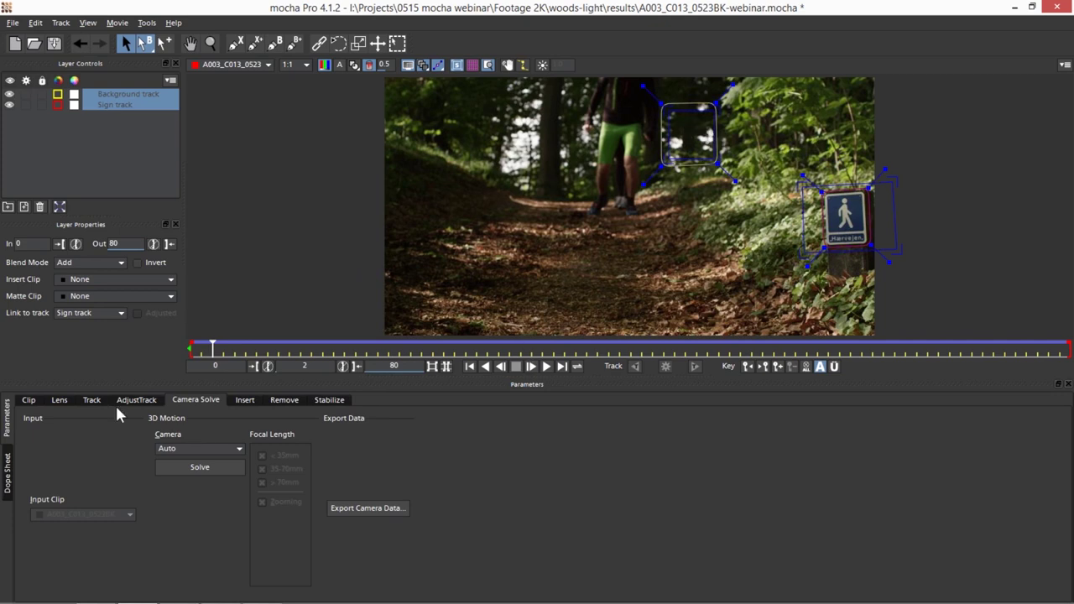
- Solve the camera from both tracks as Large Parallax Change with a focal length below 35 mm
click(204, 449)
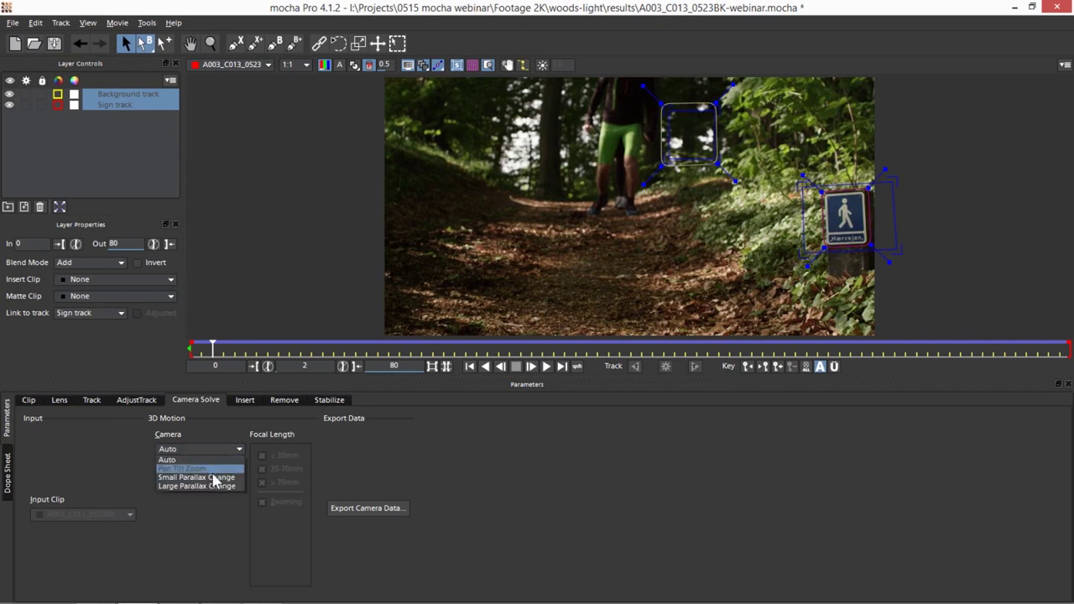
click(235, 487)
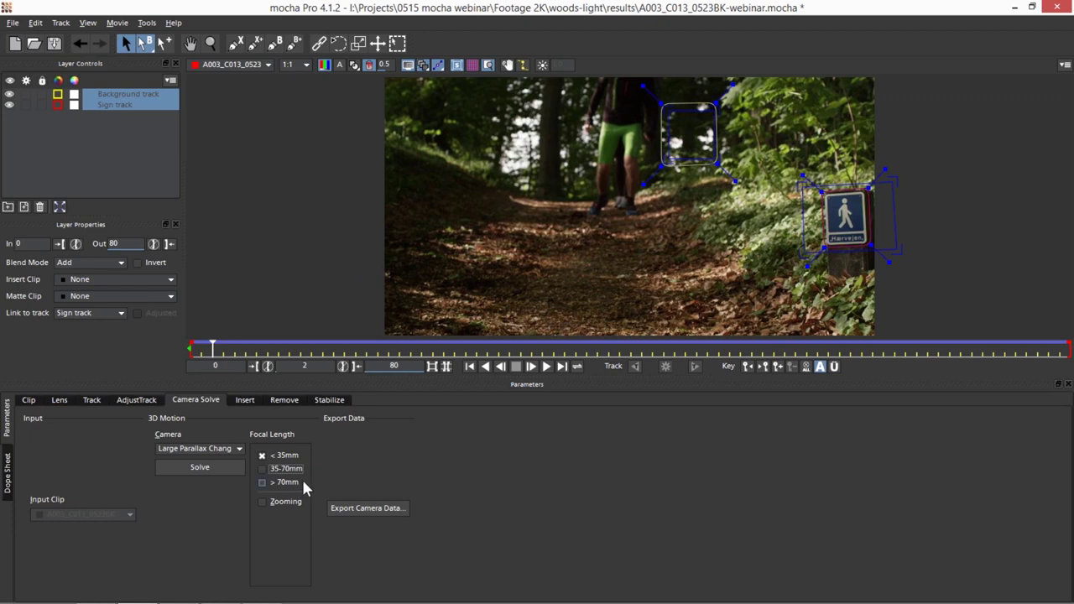
click(204, 469)
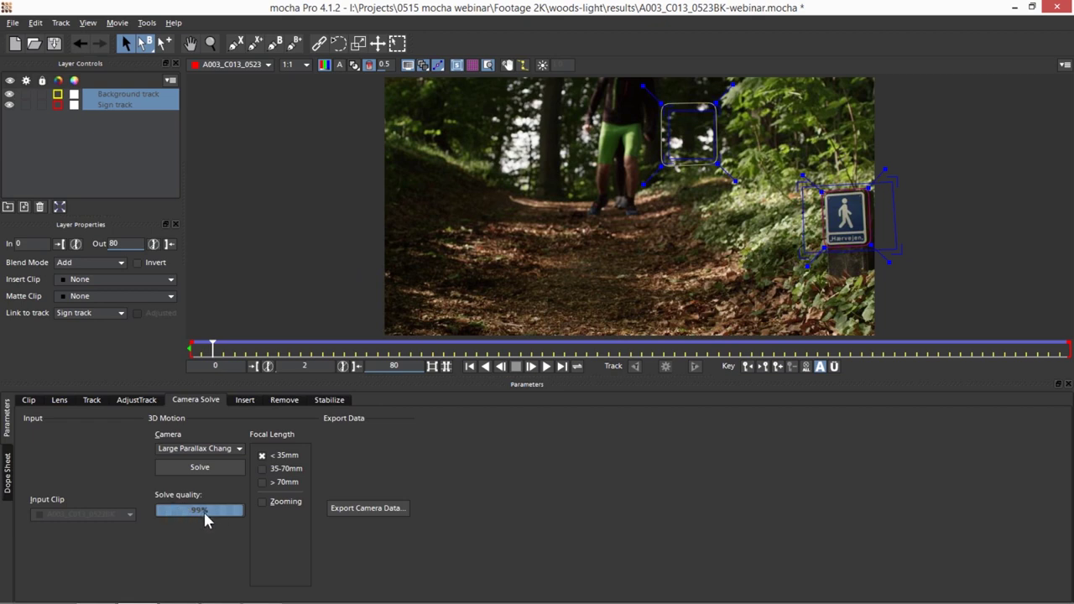
- Copy the solved camera data to the clipboard in After Effects 3D Motion Data format
click(377, 508)
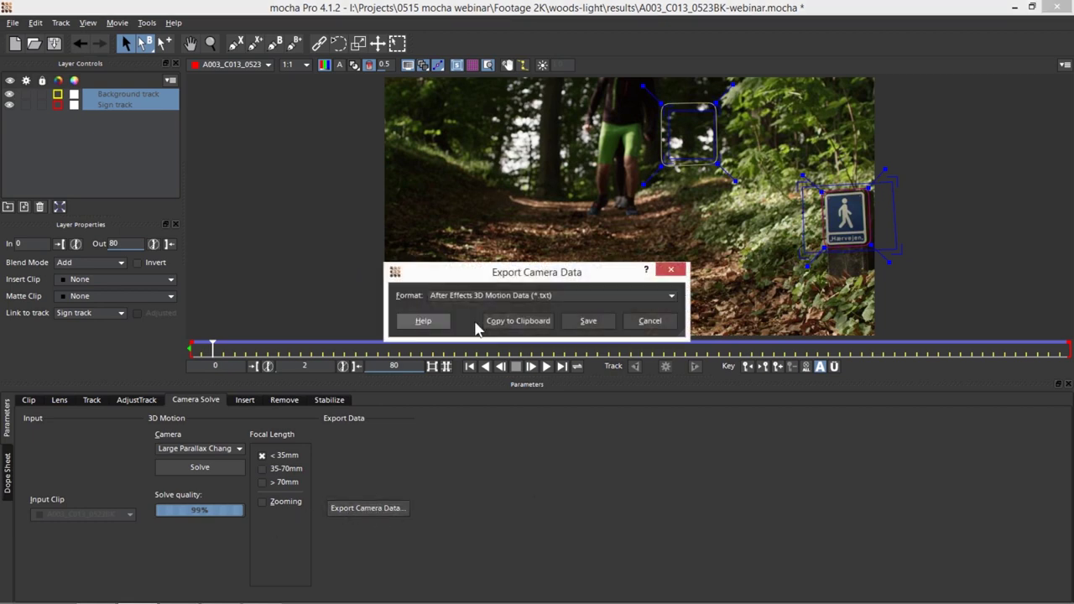
click(507, 297)
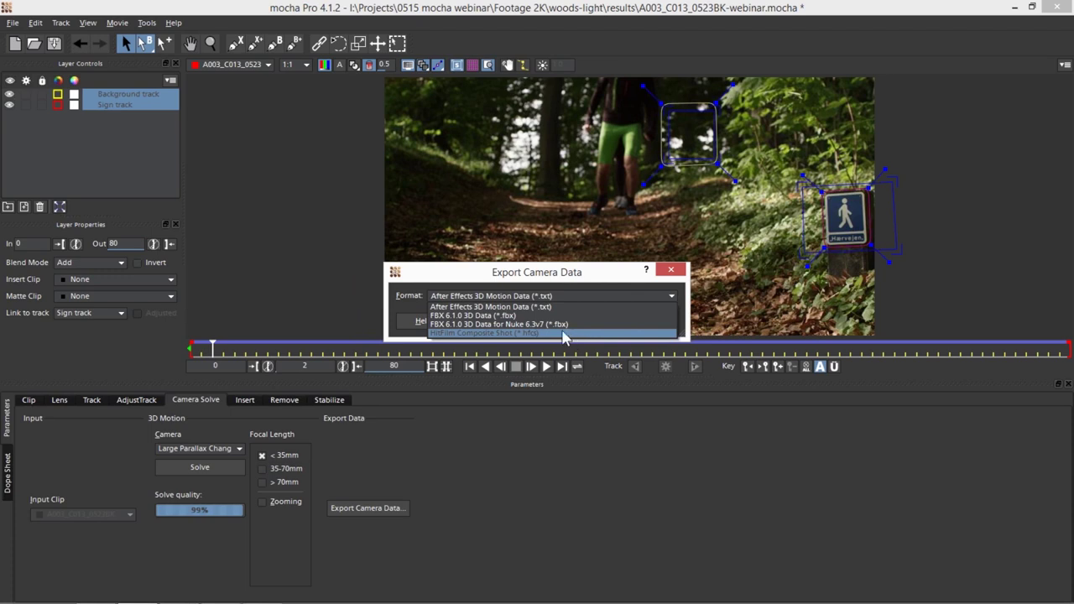
click(543, 308)
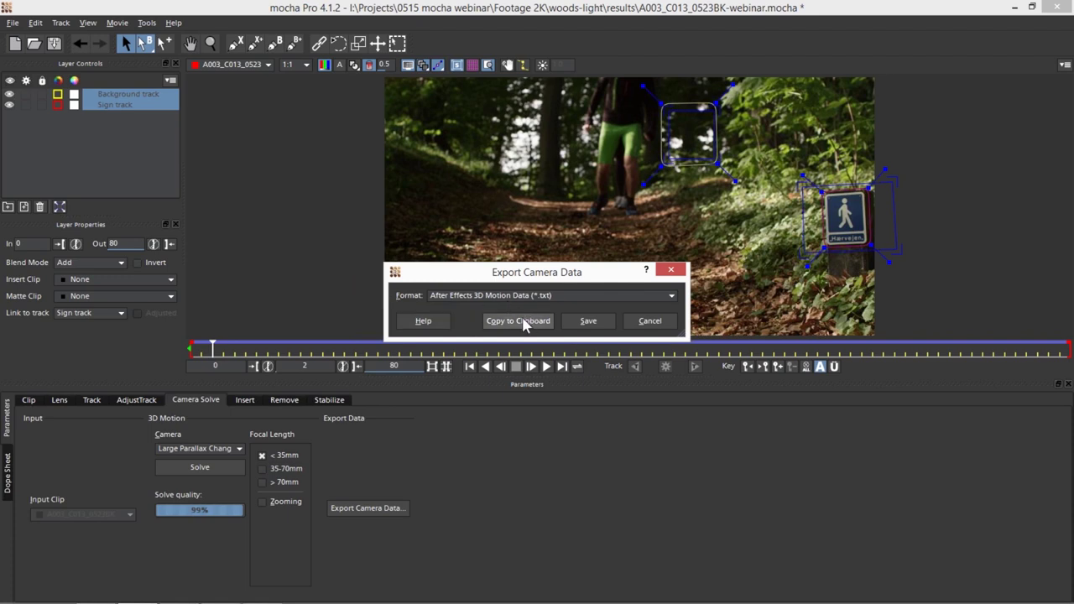
click(541, 322)
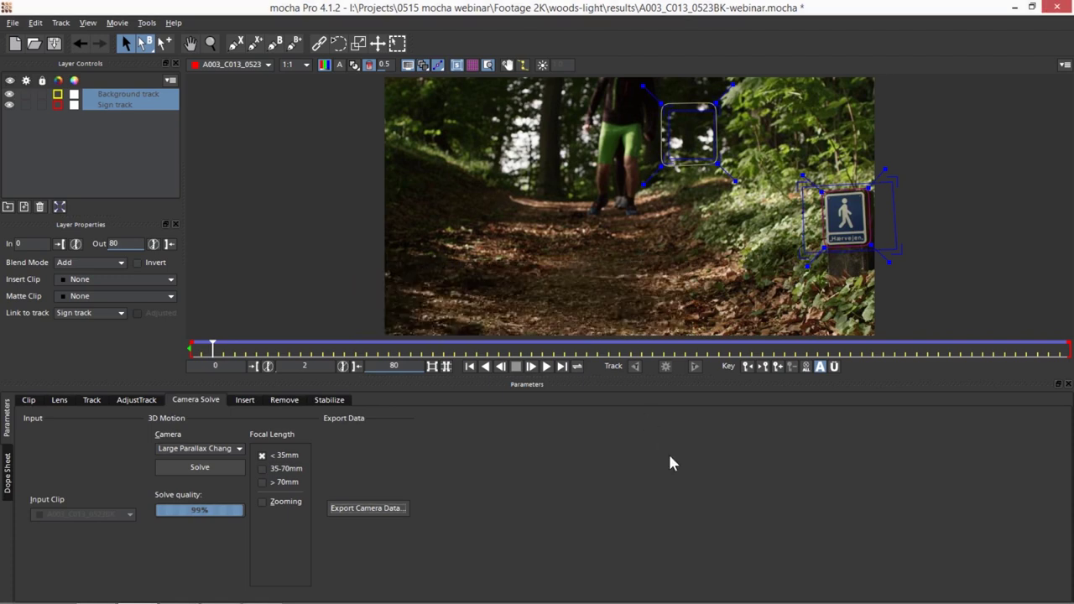
- Switch to After Effects, paste the mocha camera into the Woods in - Start composition, and enlarge the timeline to show all layers
key(alt+Tab)
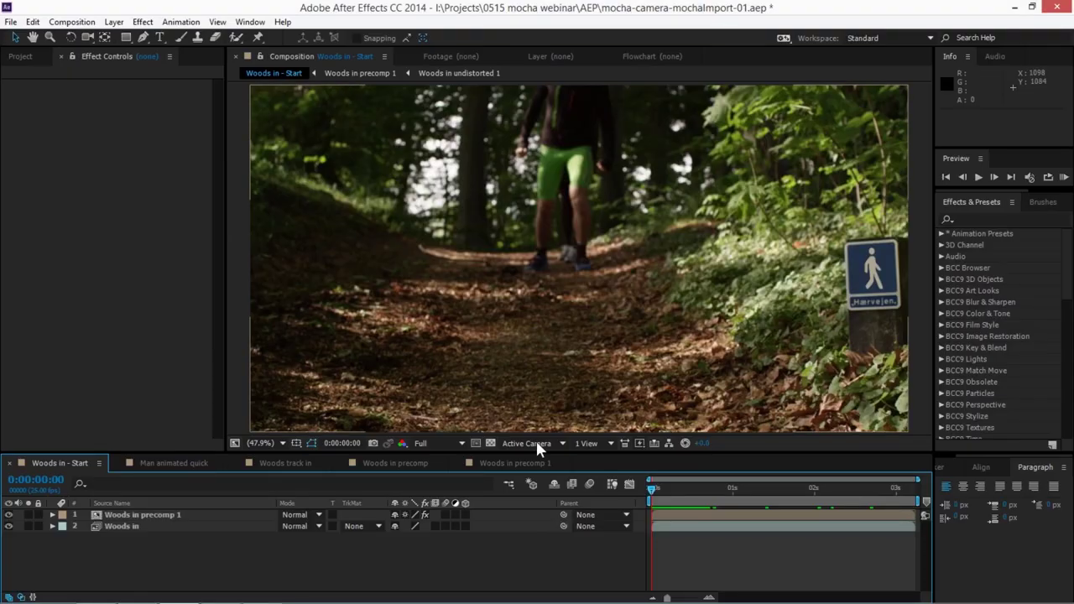
click(33, 23)
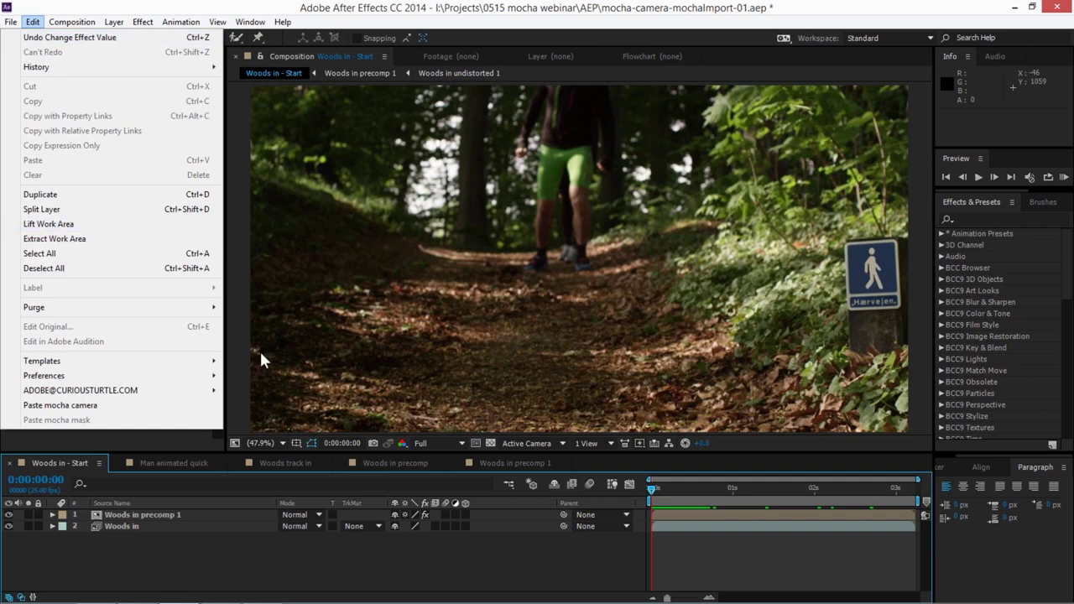
click(151, 408)
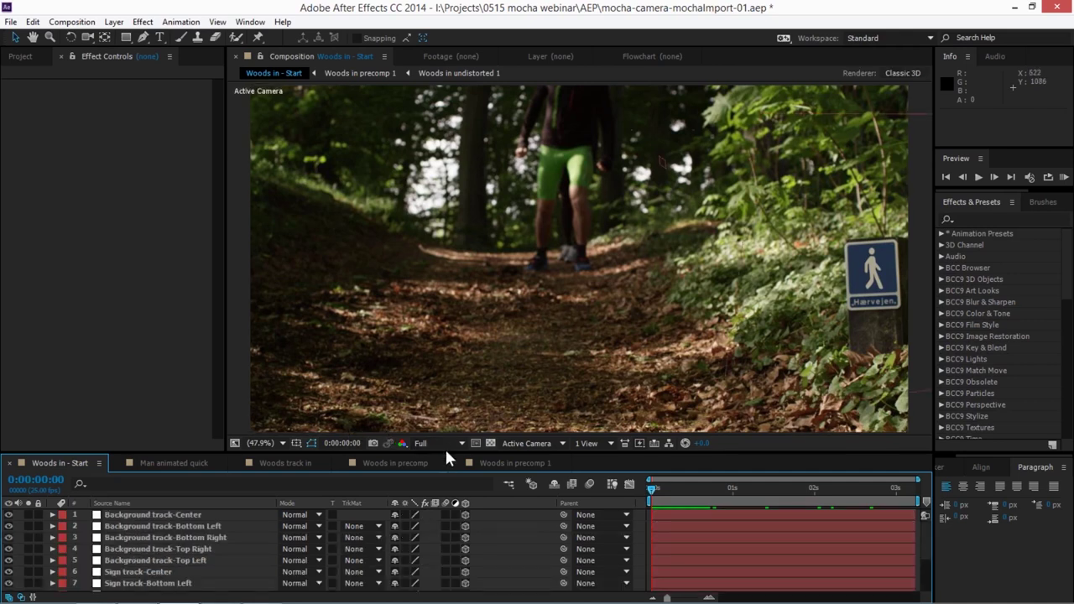
drag(445, 453, 441, 359)
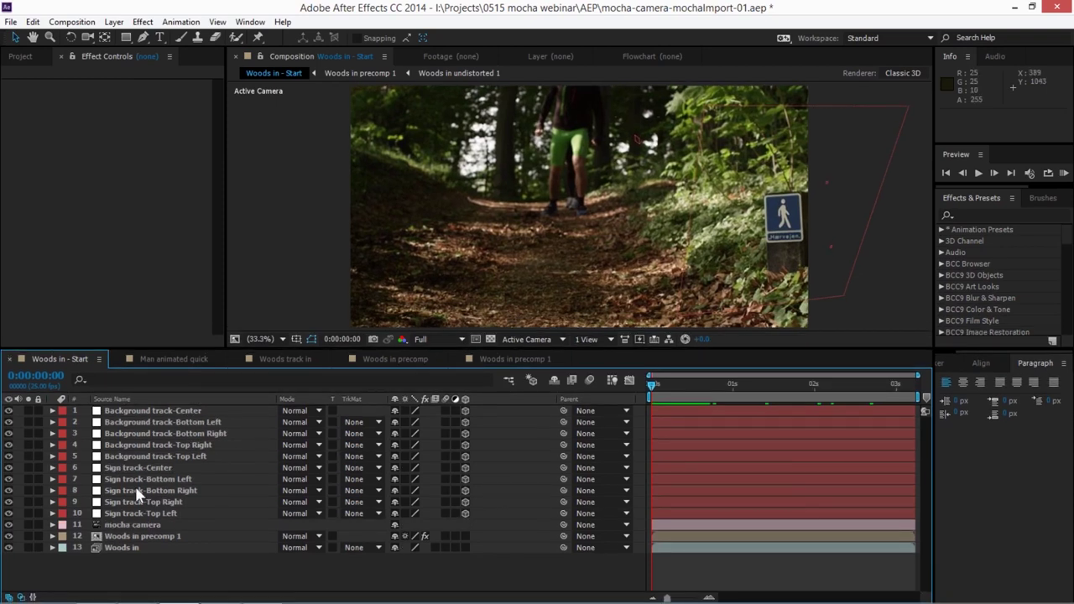
- Set the label colour of the five Sign track nulls to Orange
click(147, 510)
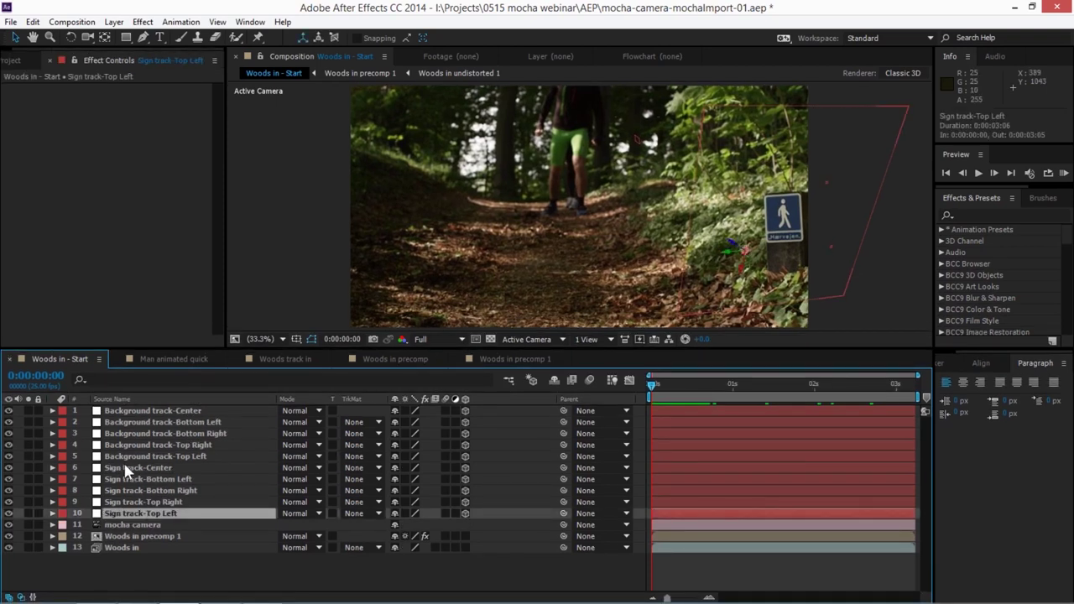
shift+click(118, 467)
click(64, 473)
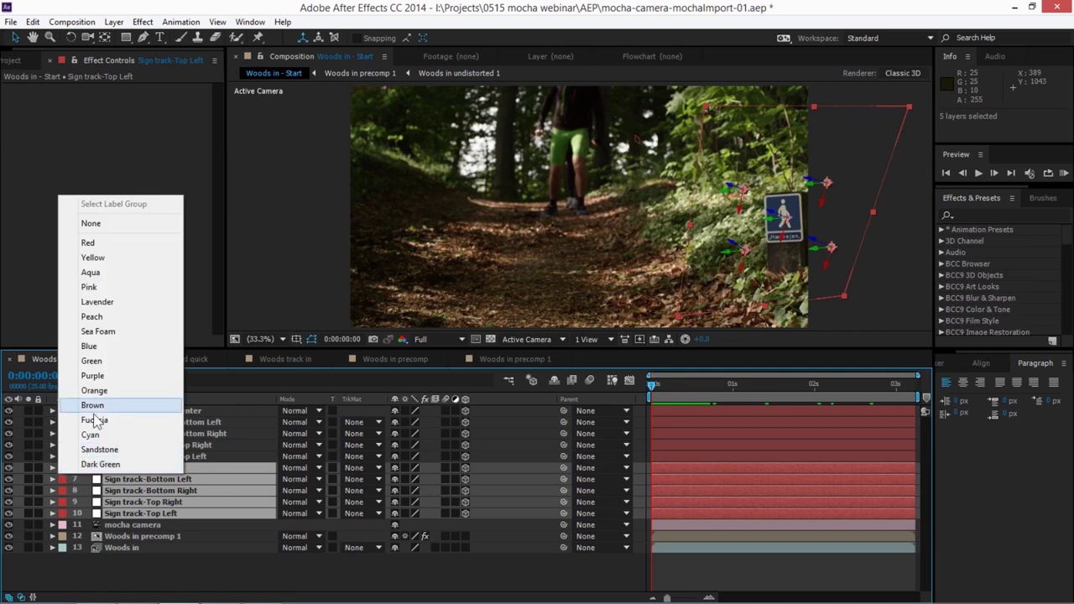
click(100, 391)
- Set the label colour of the five Background track nulls to Lavender
click(151, 456)
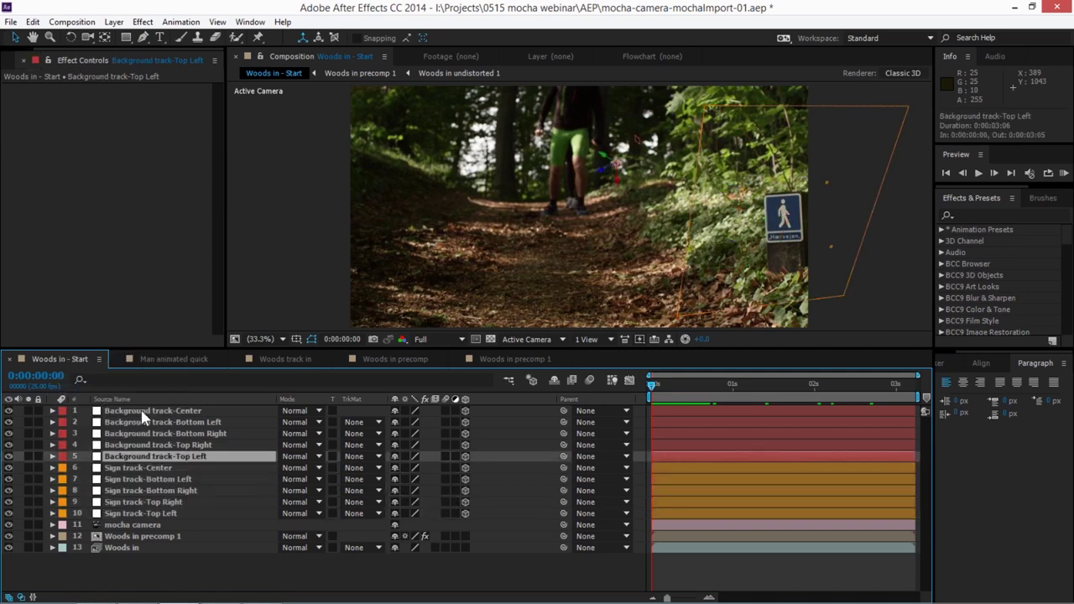
shift+click(142, 411)
click(61, 411)
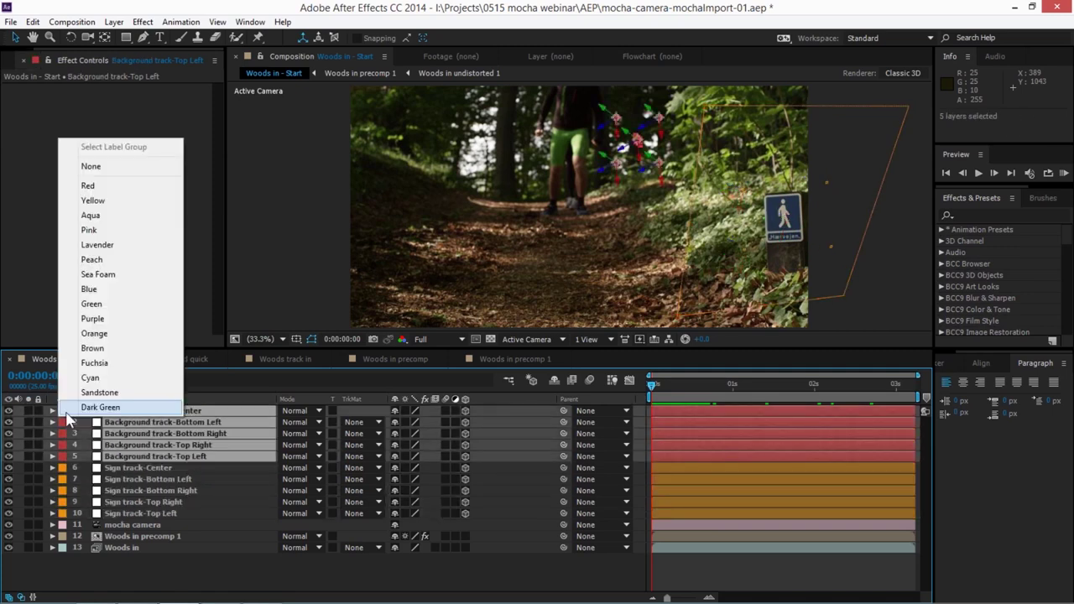
click(121, 244)
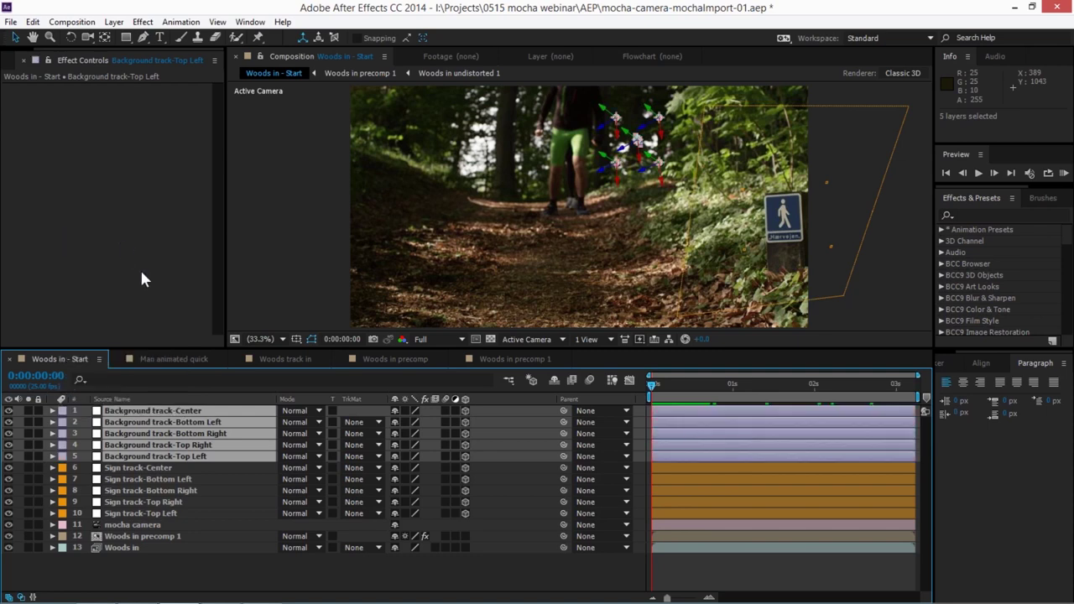
click(174, 579)
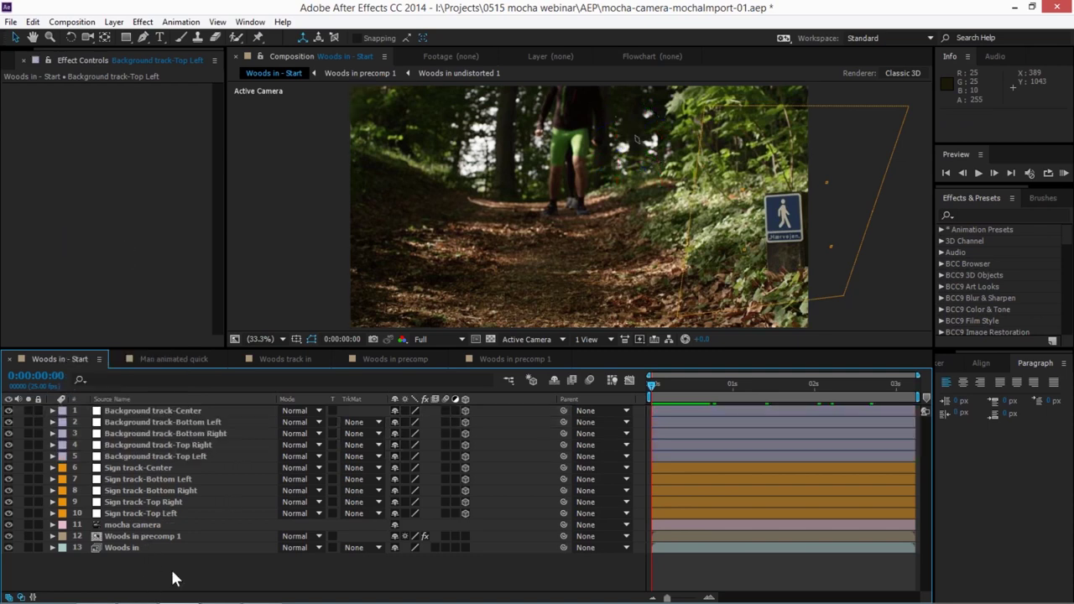
- Set the label colour of the five Background track nulls to Cyan
click(126, 411)
shift+click(126, 455)
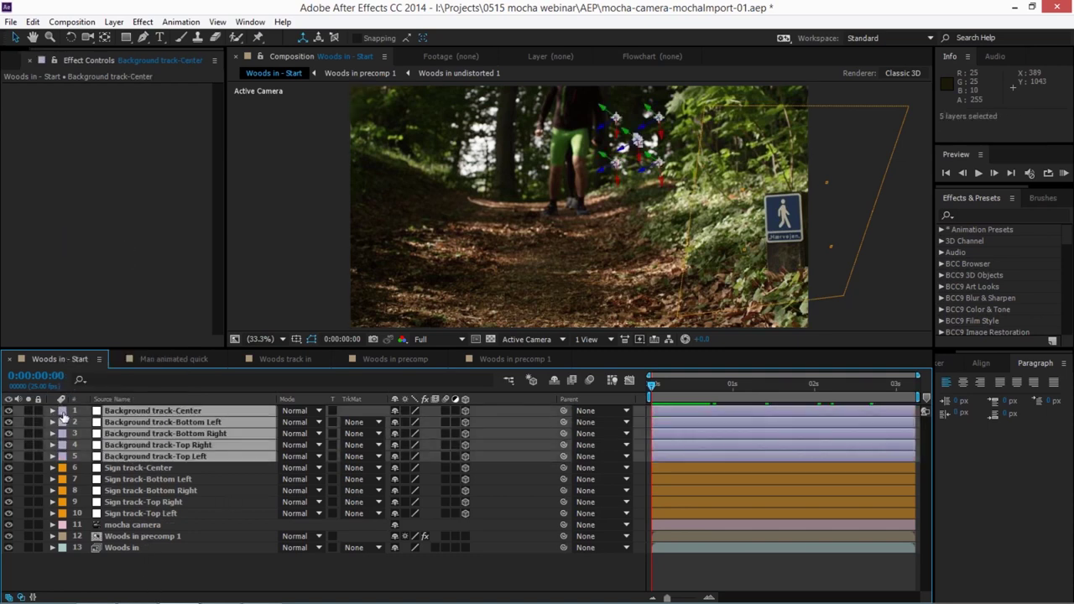
click(62, 422)
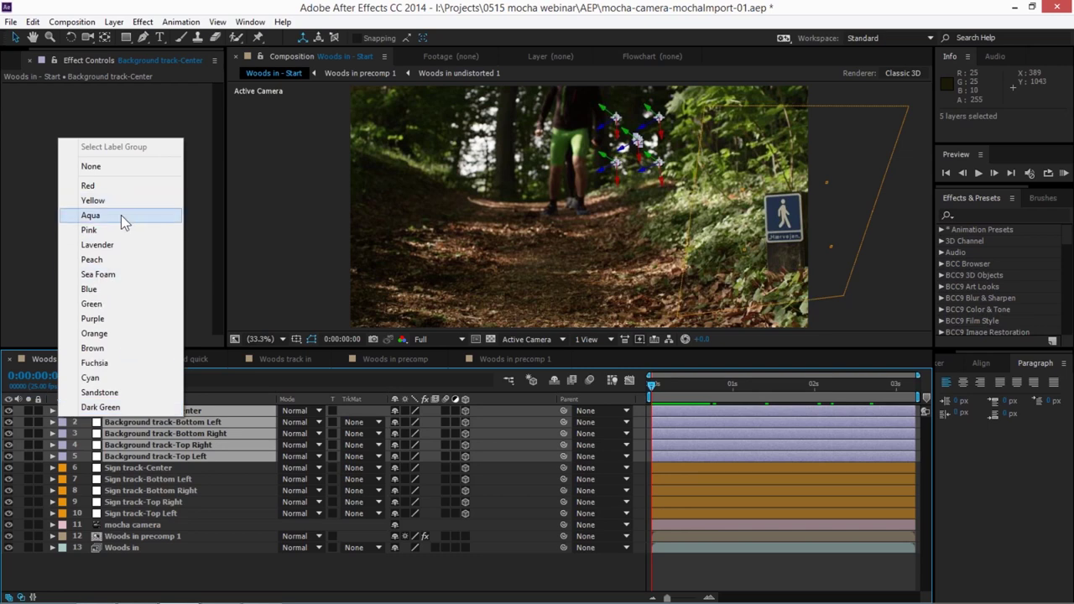
click(128, 377)
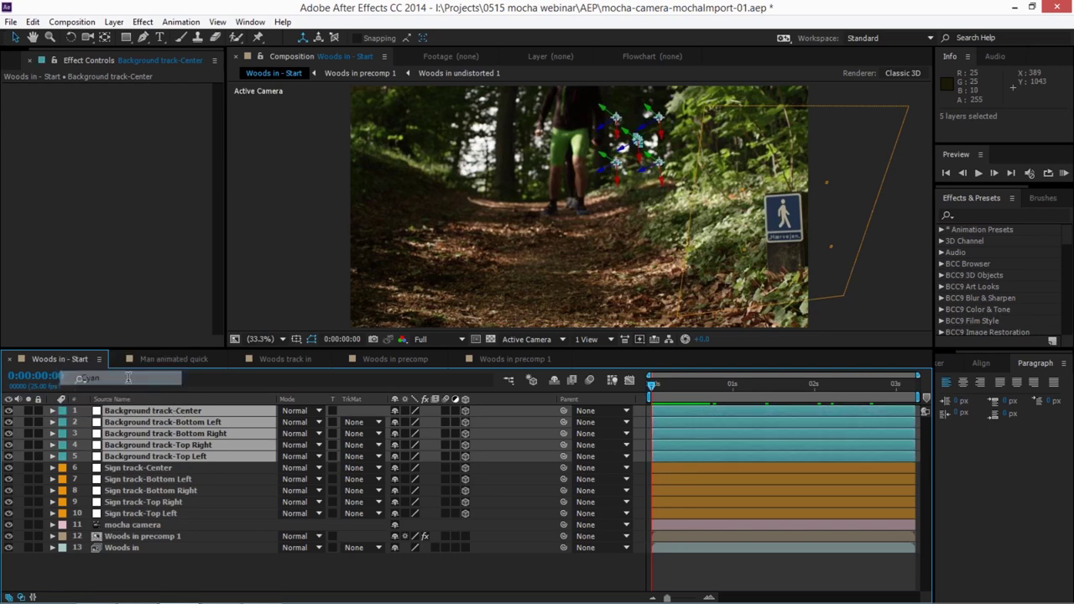
- Deselect the nulls, then scrub to the last frame and back to the first to check how they follow the shot
click(143, 574)
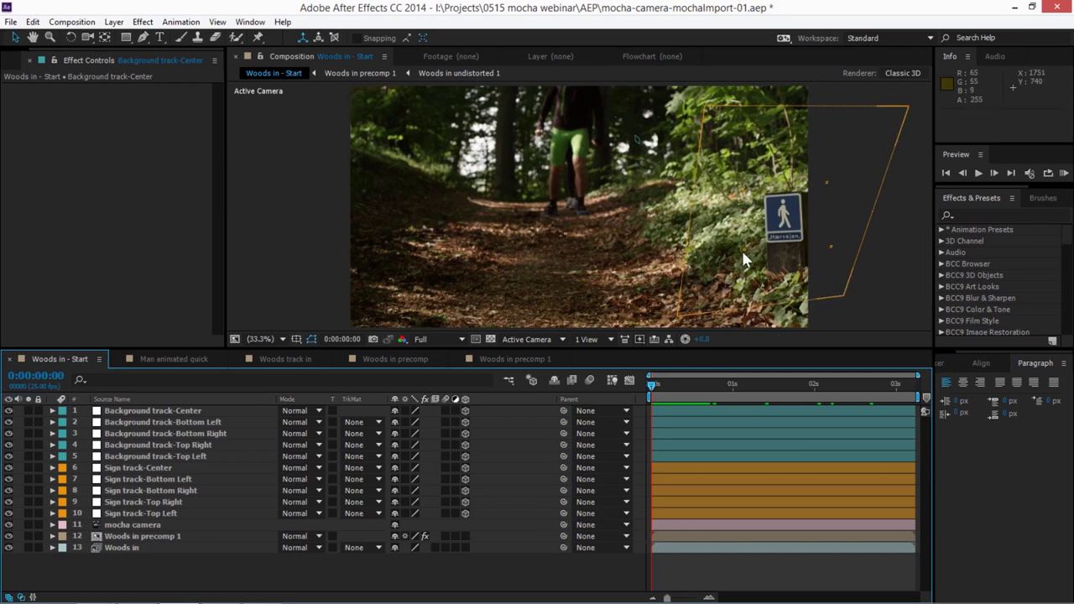
drag(657, 389, 910, 390)
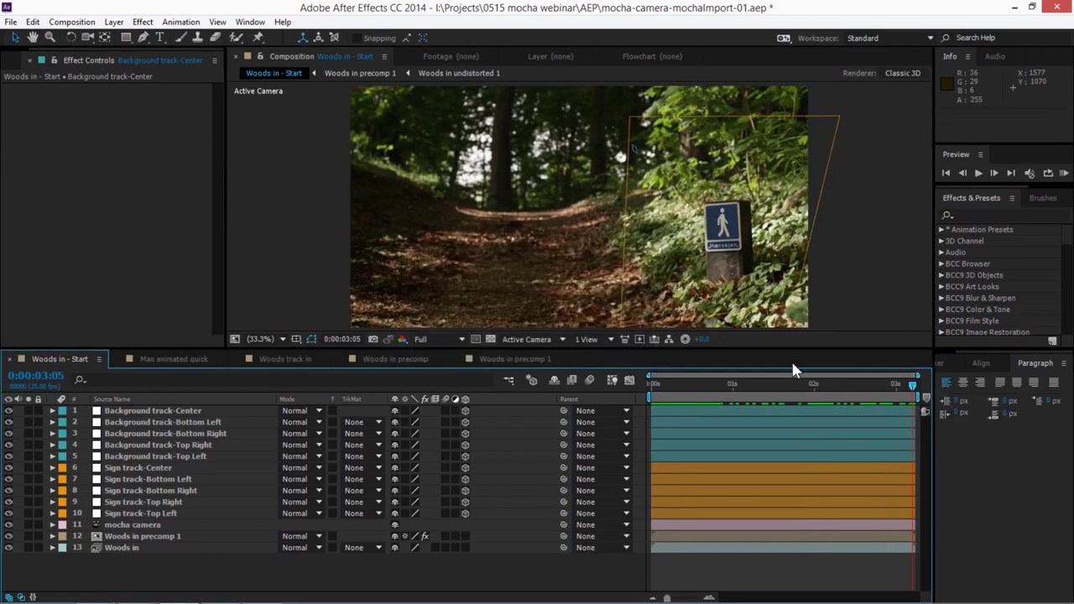
drag(788, 377, 588, 401)
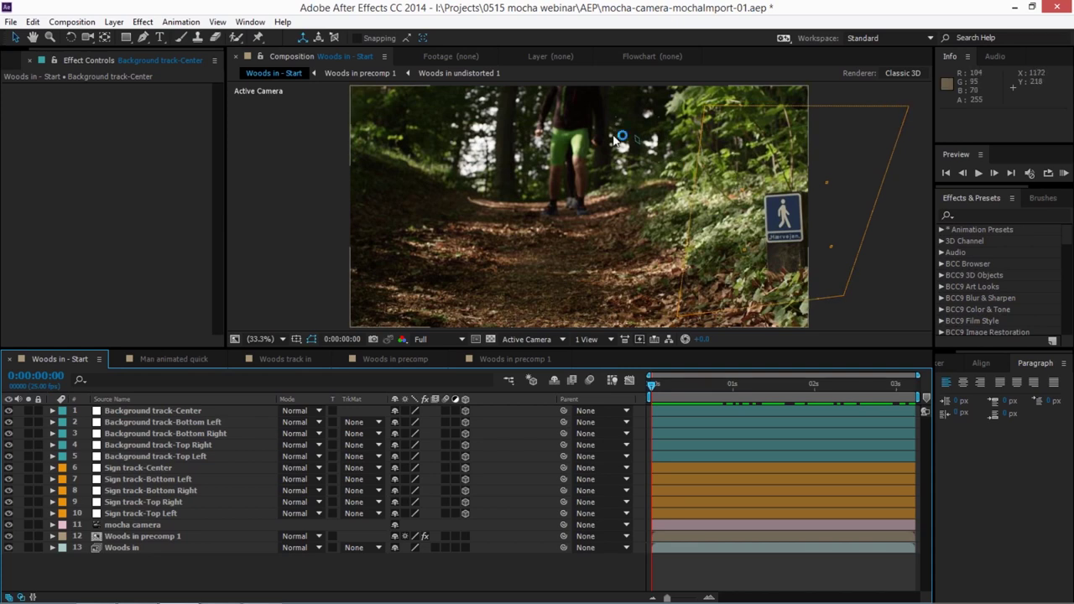
- Turn off visibility for every track null except Background track-Center, mark them shy, and hide shy layers in the timeline
click(141, 417)
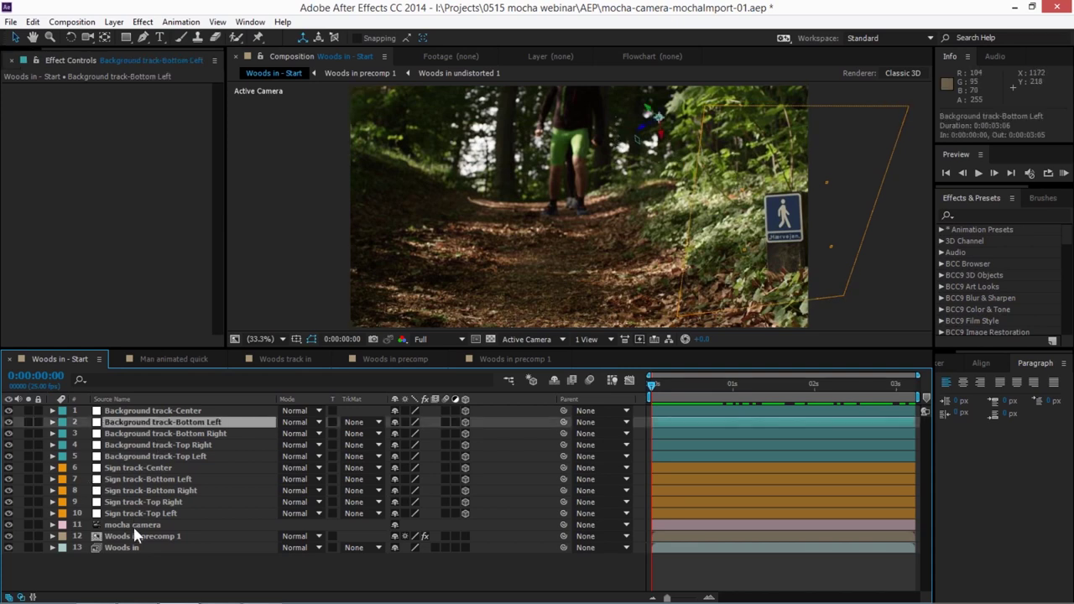
shift+click(132, 513)
click(8, 422)
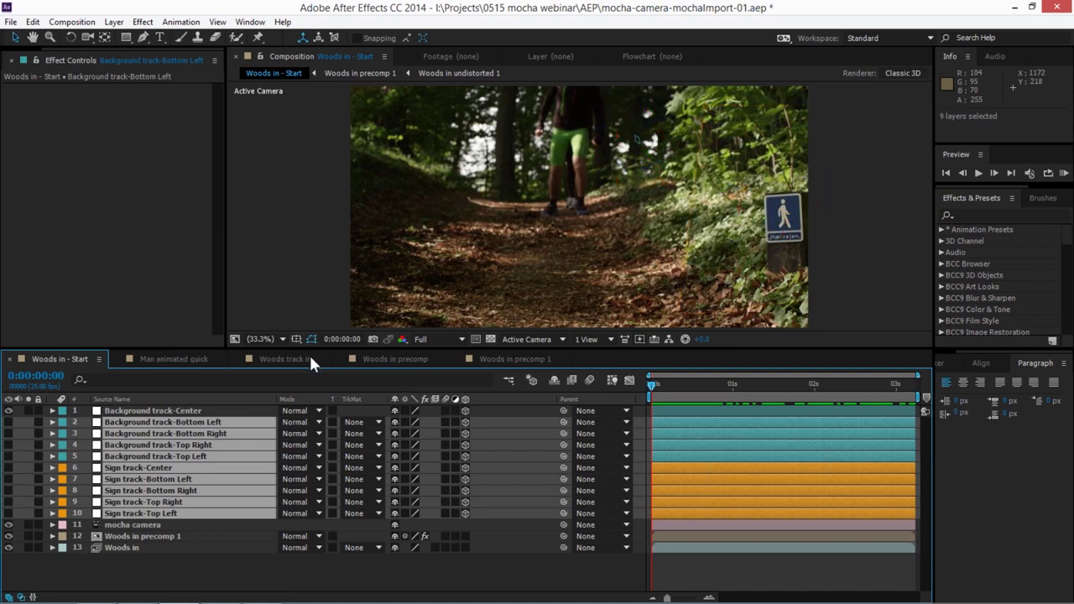
click(395, 422)
click(554, 380)
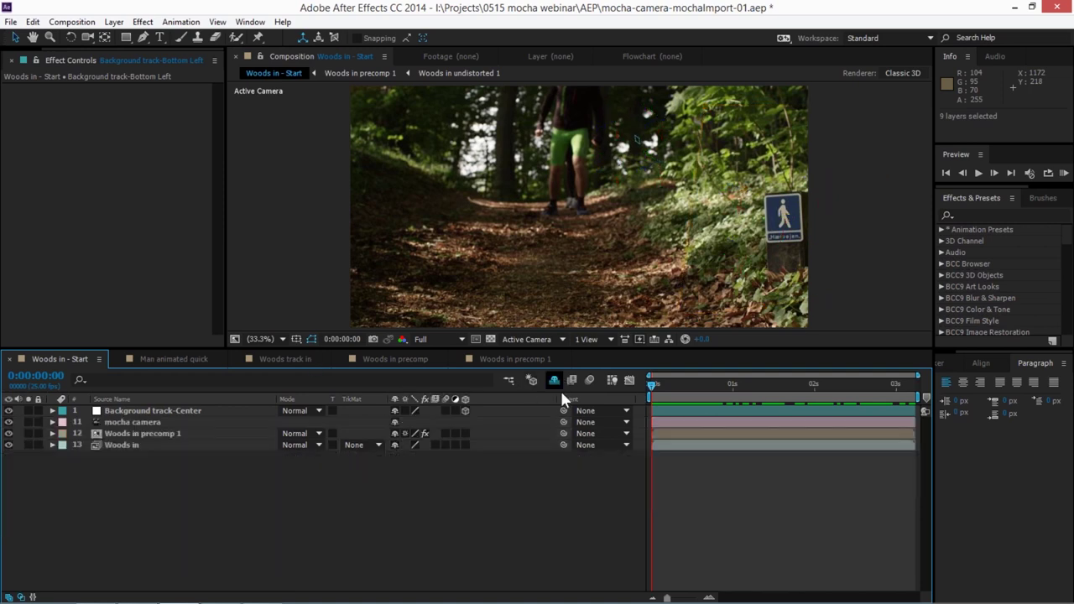
click(367, 456)
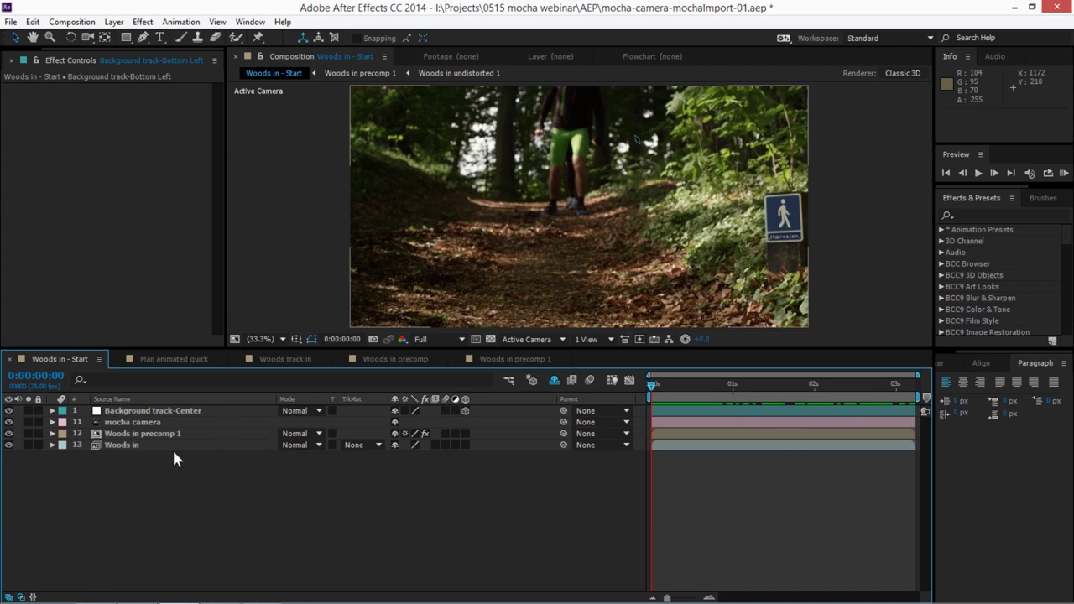
- Select the Background track-Center null and preview its motion in the composition
click(156, 410)
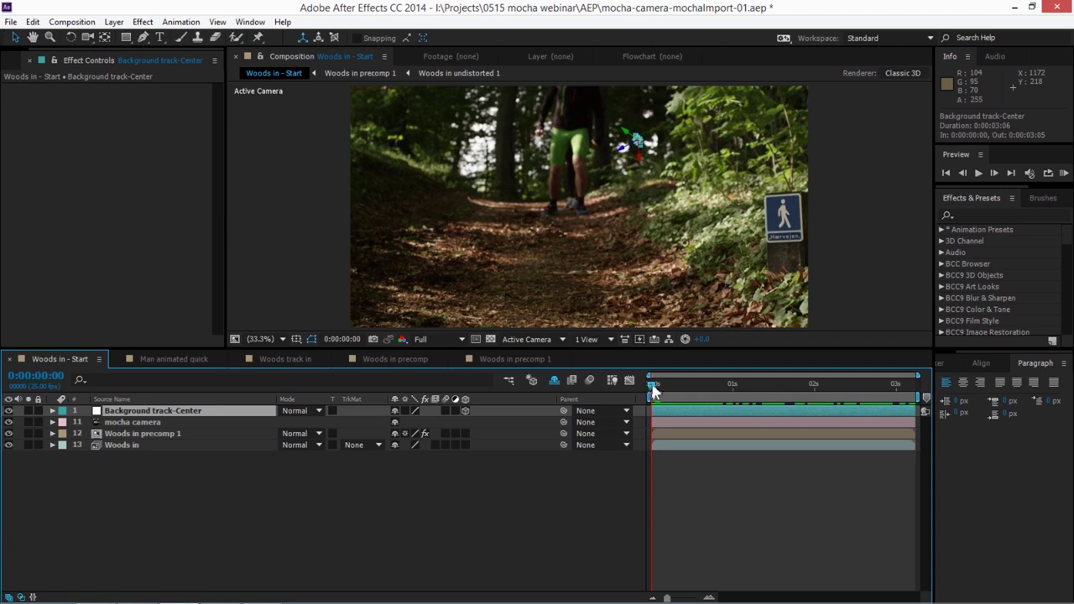
key(space)
key(space)
- Begin a new point light for the composition and set its intensity to 100%
key(ctrl+alt+shift+l)
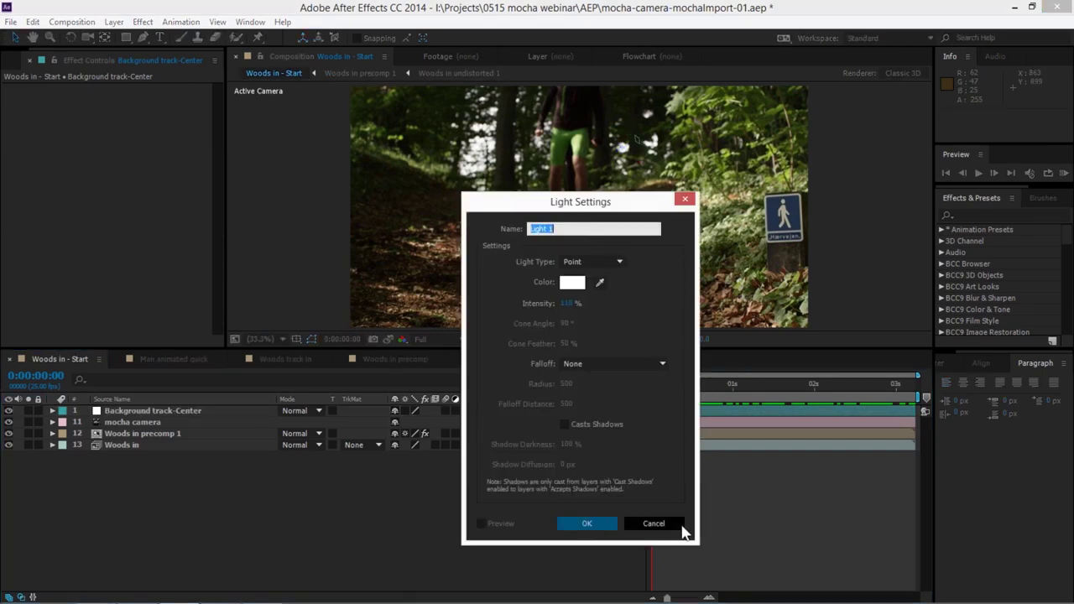
click(654, 522)
click(114, 23)
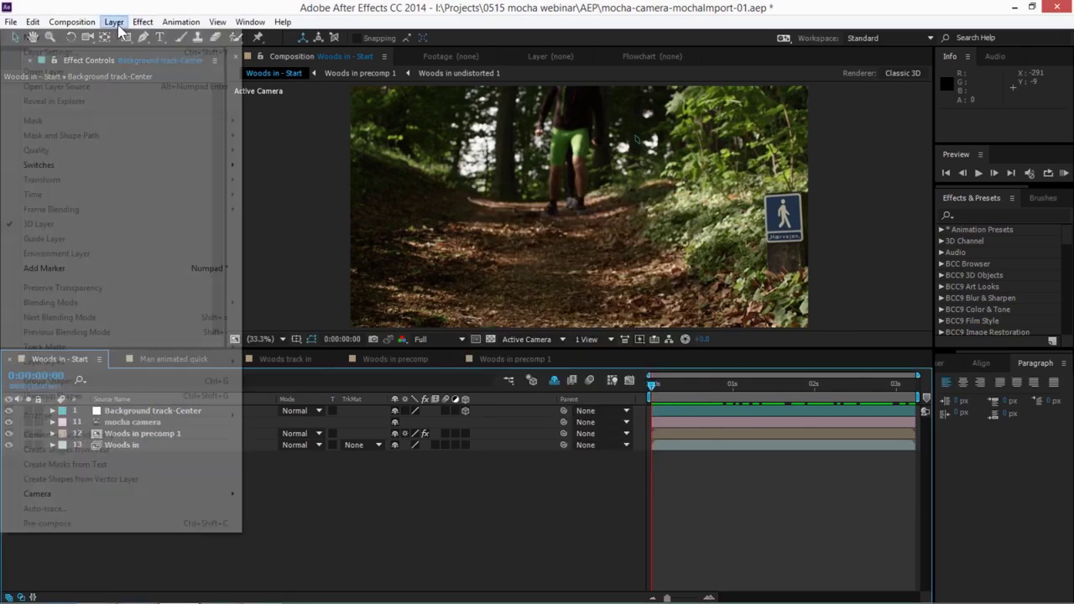
mouse_move(118, 41)
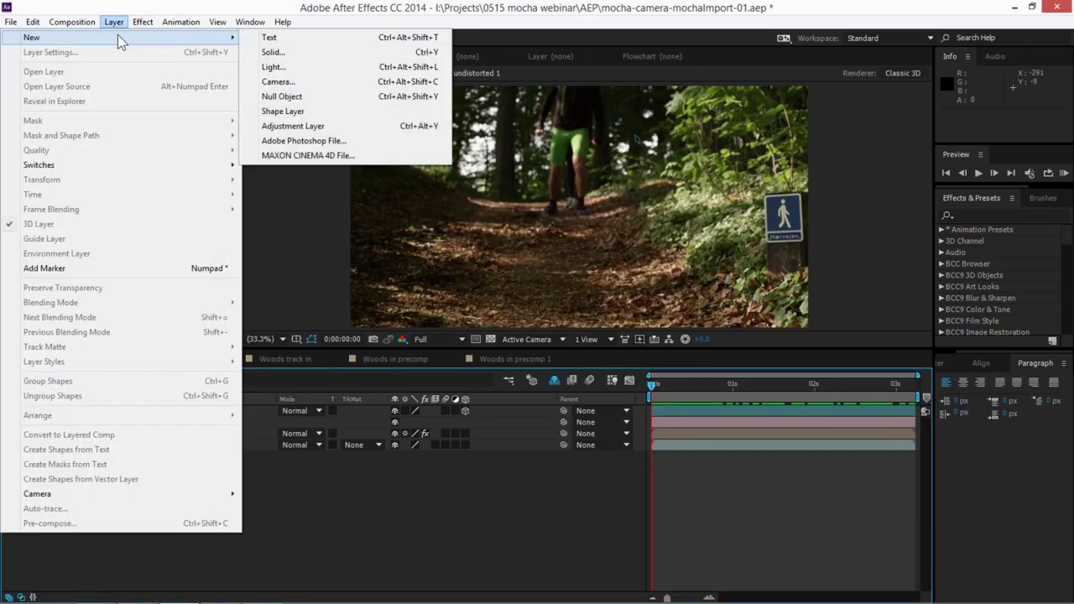
click(390, 67)
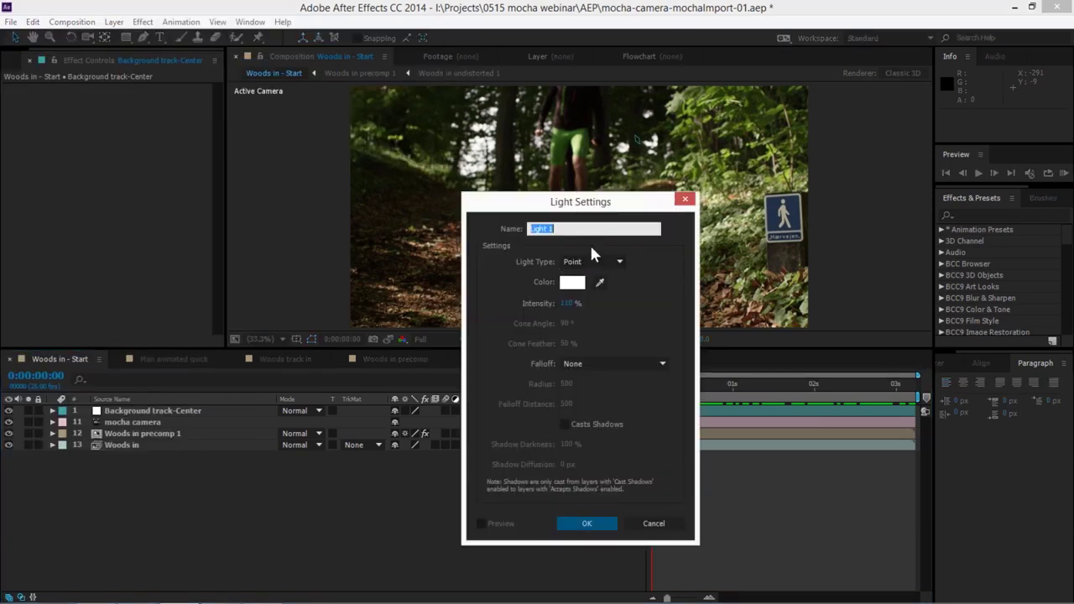
click(567, 303)
text(1)
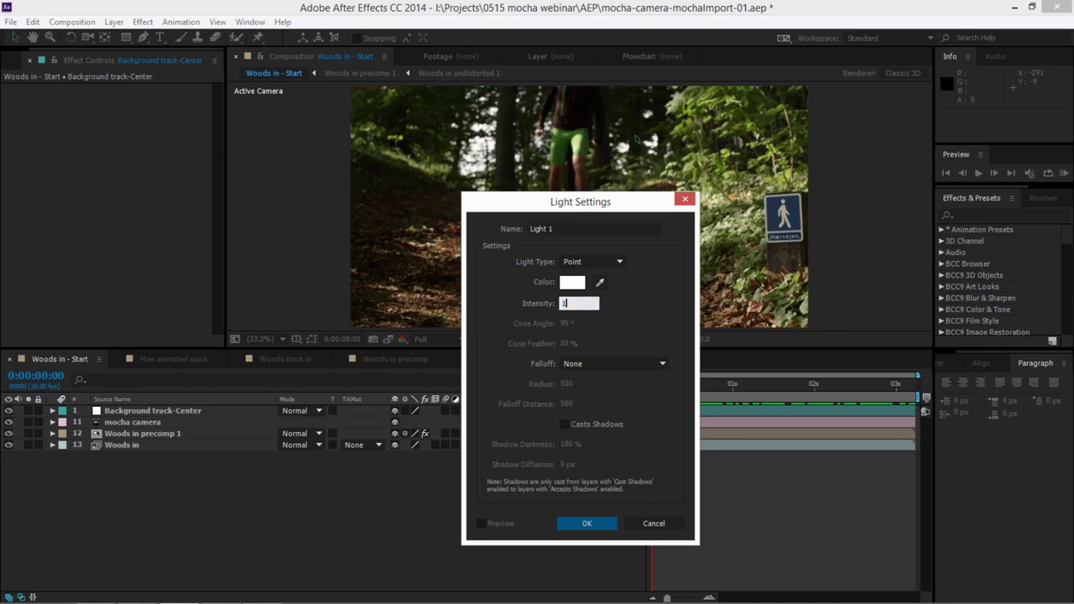
- Change the new light's colour to blue and create the light
click(572, 281)
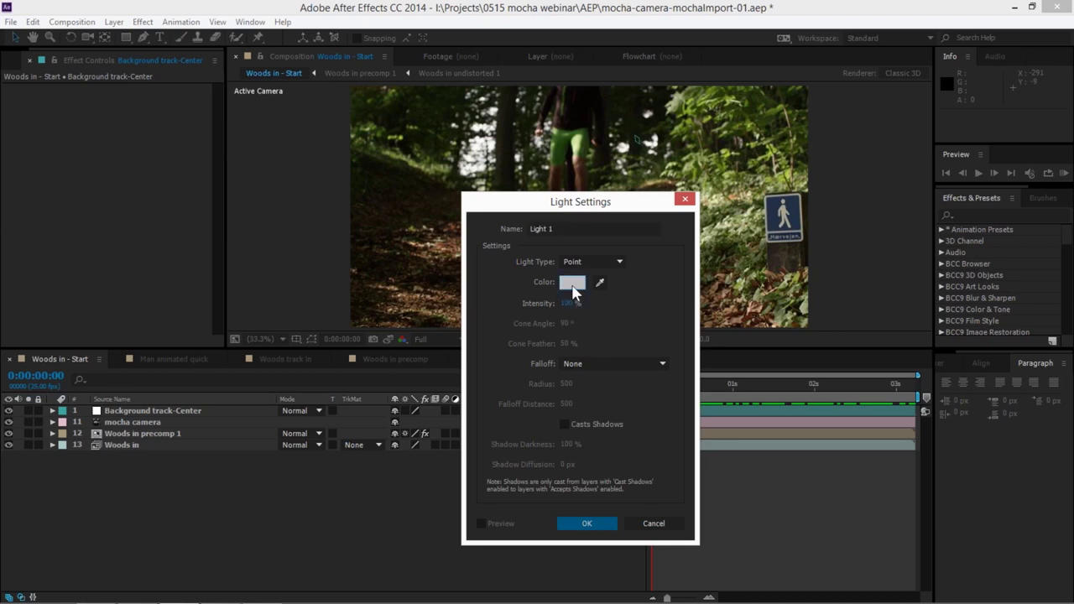
click(927, 276)
drag(917, 278, 911, 255)
click(1036, 220)
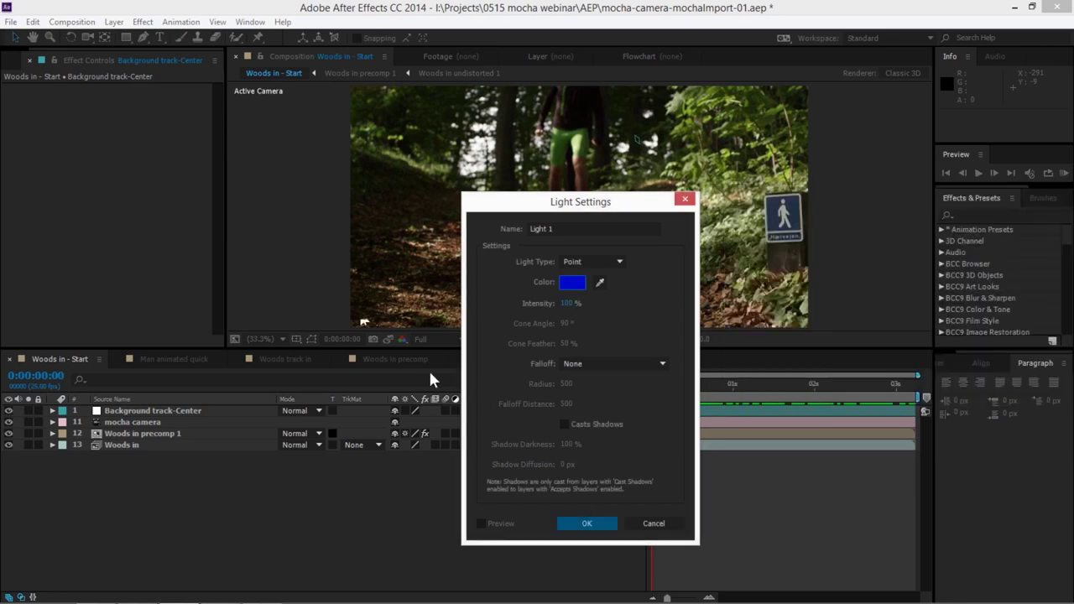
click(592, 521)
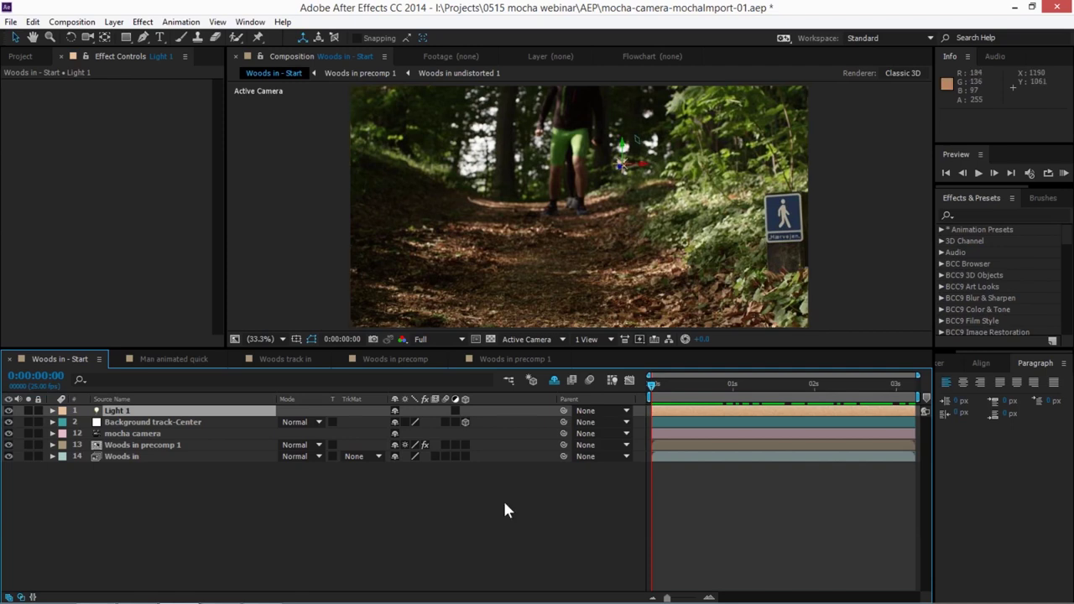
- Create a black 2048 x 1080 px solid named Lens flare above the other layers
click(200, 543)
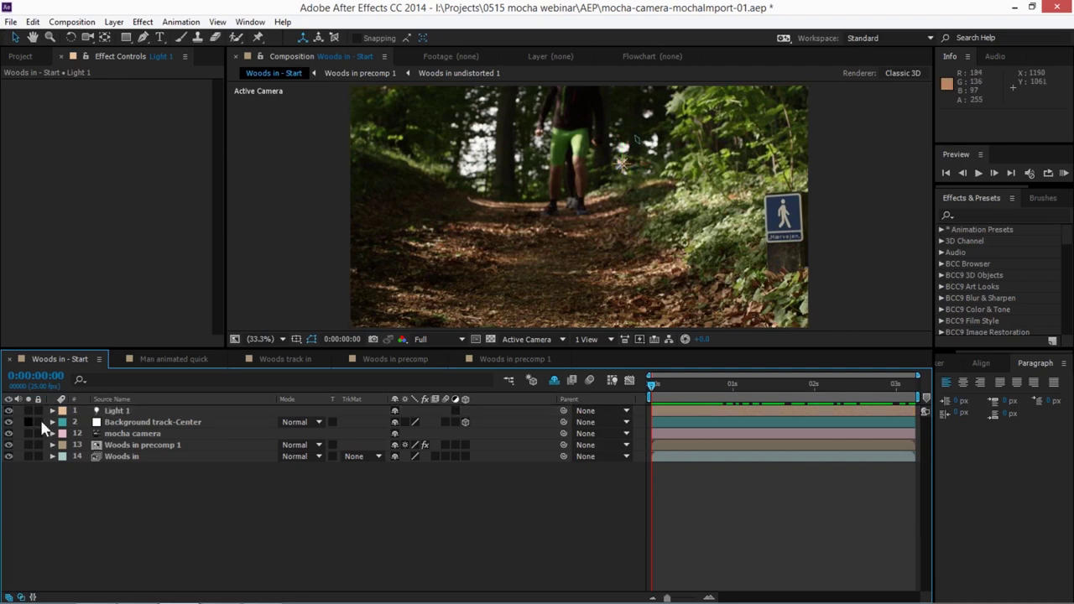
click(113, 22)
mouse_move(168, 37)
click(273, 52)
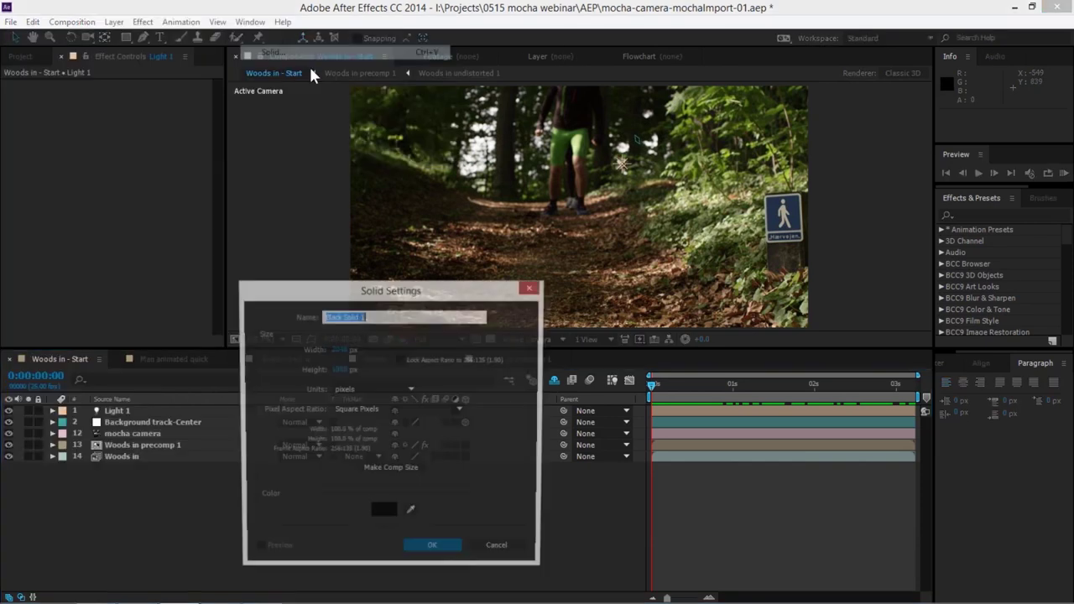
click(383, 514)
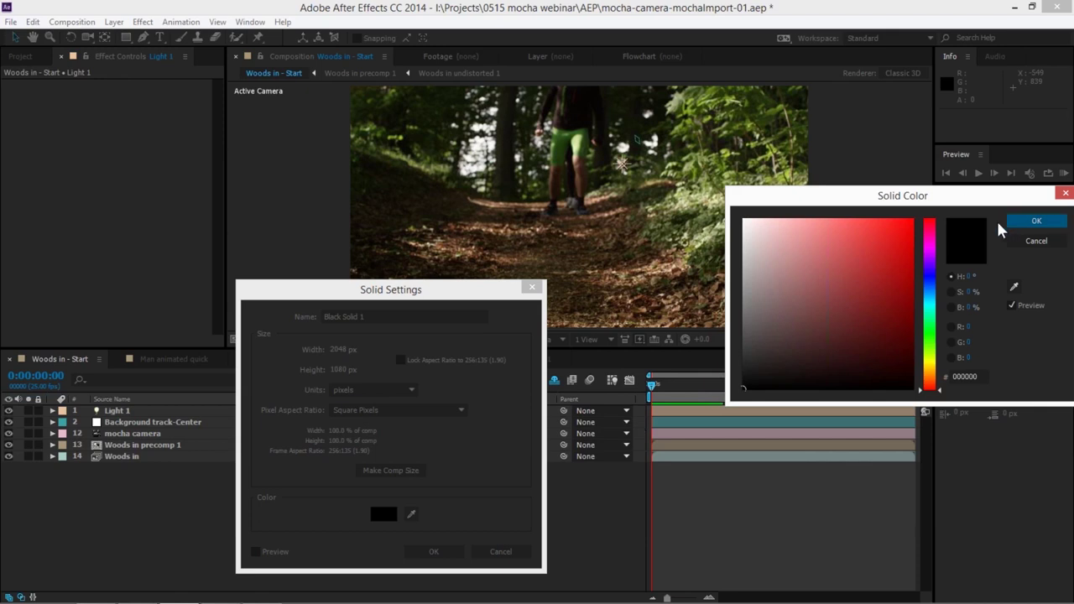
click(1036, 220)
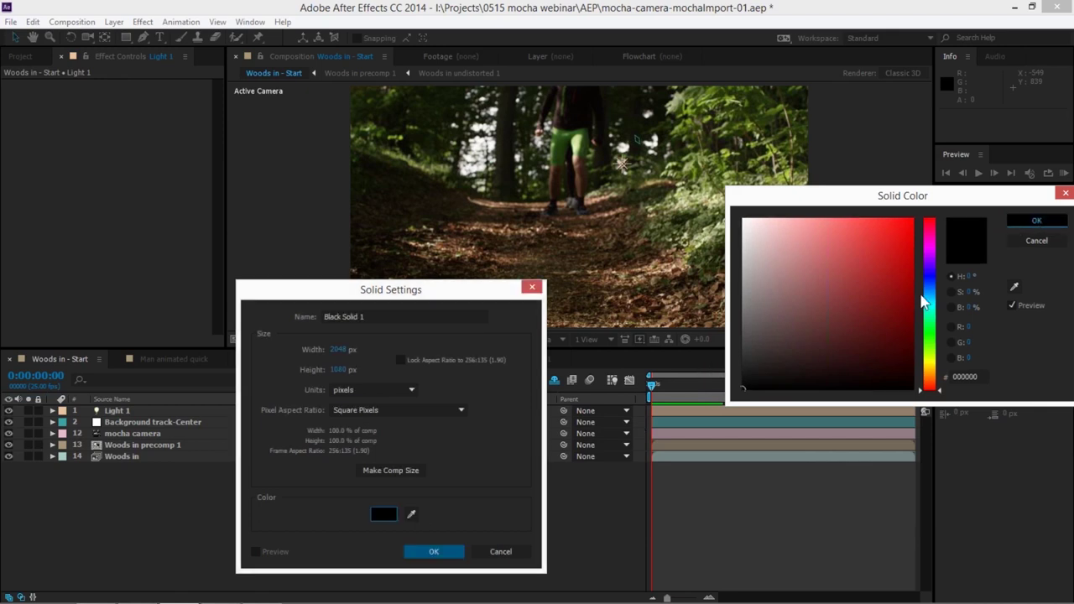
click(369, 316)
text(Lens flare)
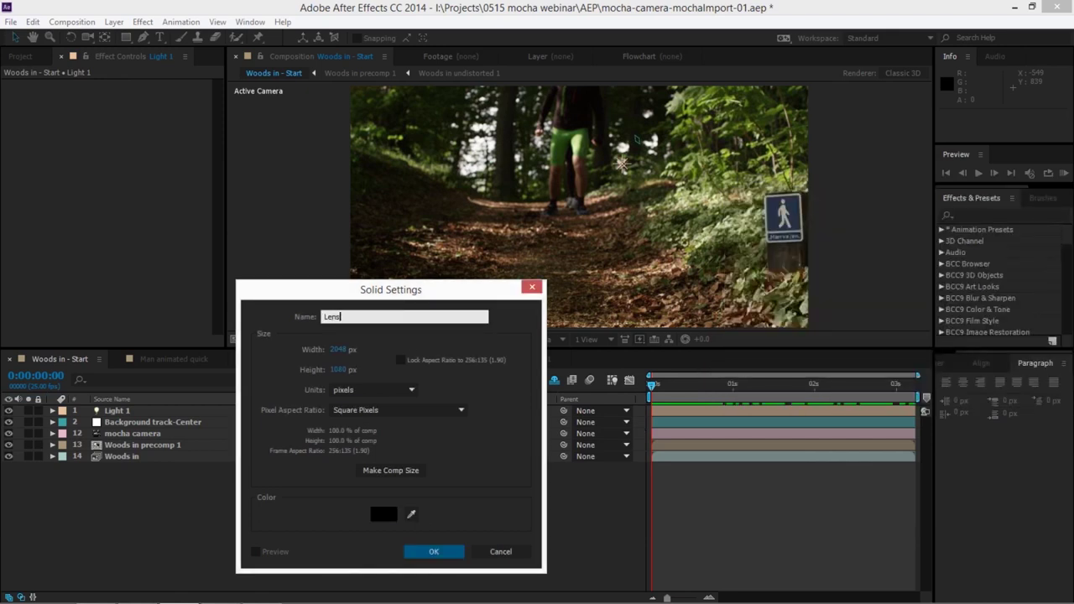
click(443, 551)
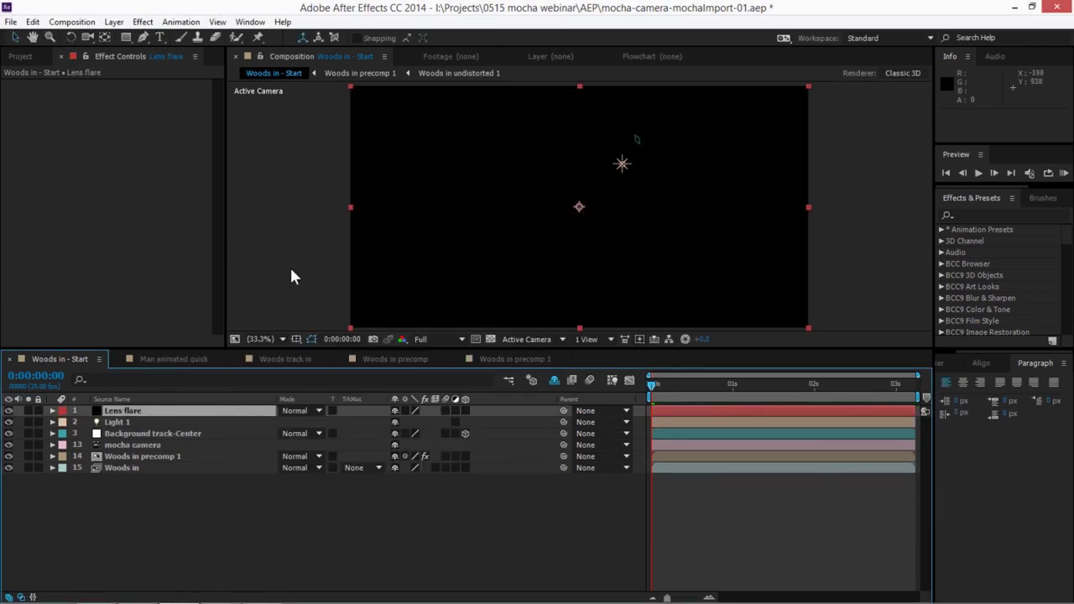
- Apply BCC Lens Flare 3D to the Lens flare solid and move the flare's light source towards the frame's upper-right corner
click(142, 22)
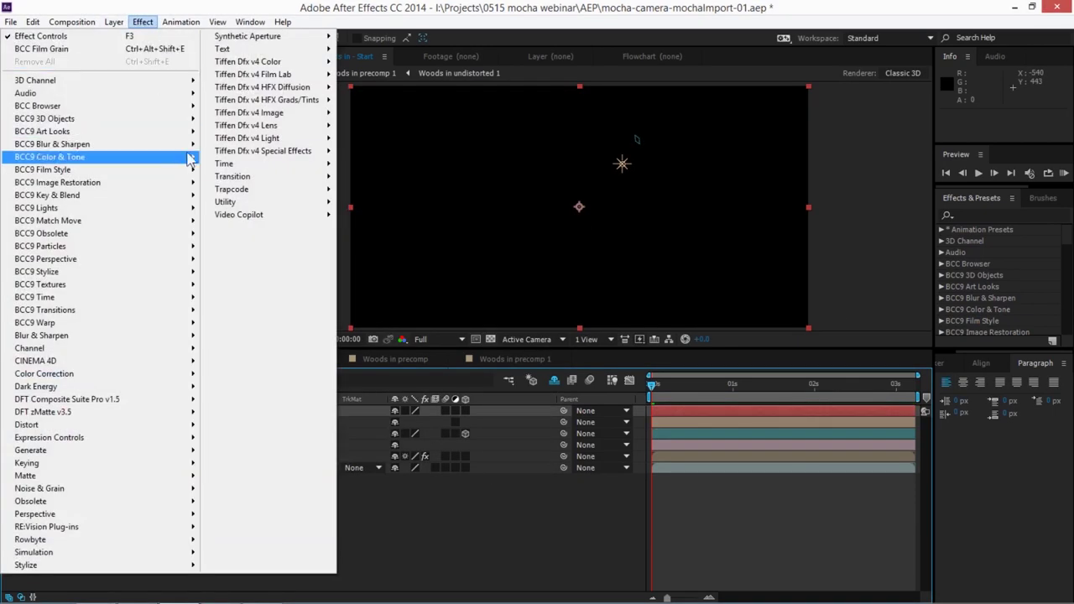
mouse_move(158, 207)
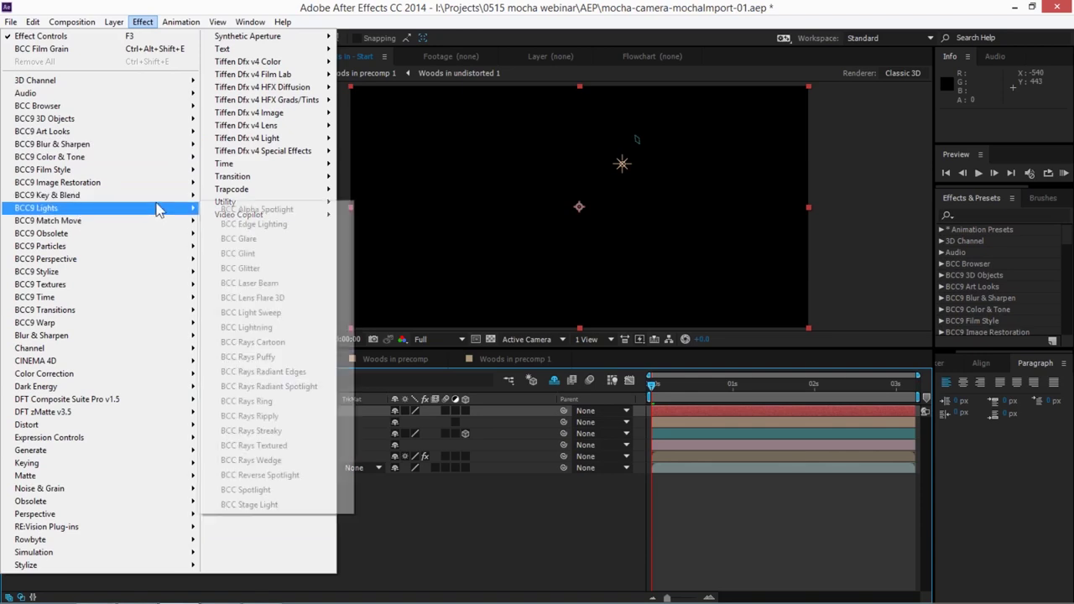
click(325, 302)
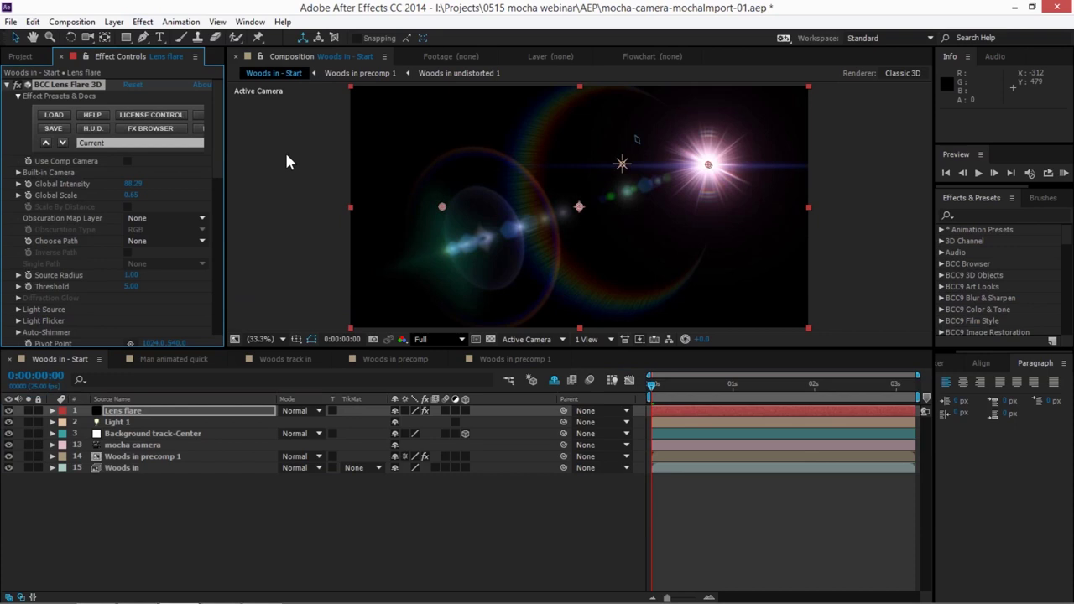
drag(830, 223, 743, 99)
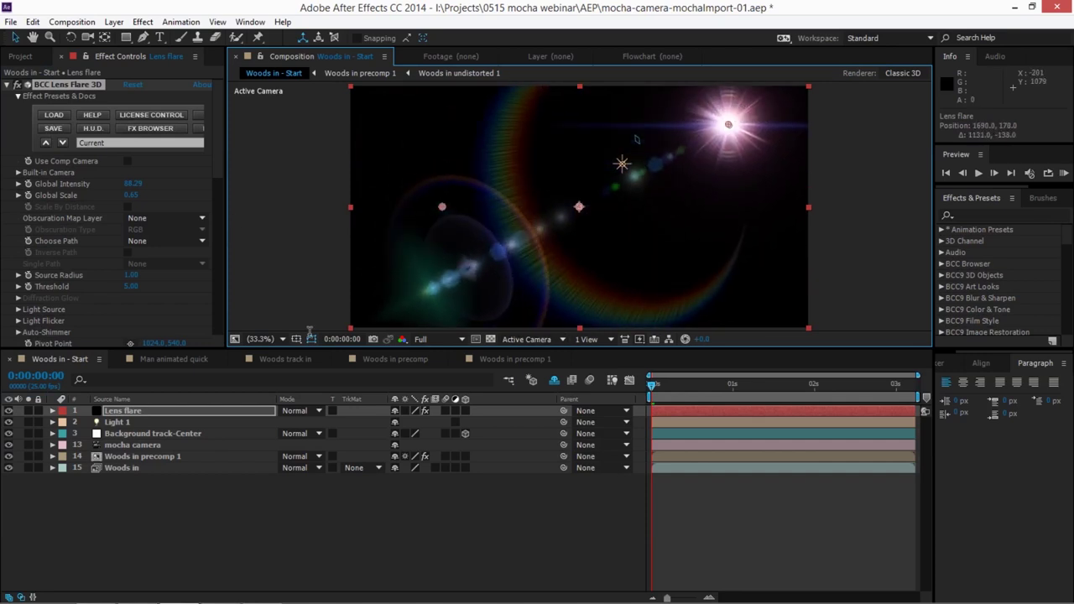
- Open the BCC FX Browser for the lens flare and preview presets from BigBrightAmberLight to BrightPopDD
drag(228, 117, 292, 117)
click(155, 131)
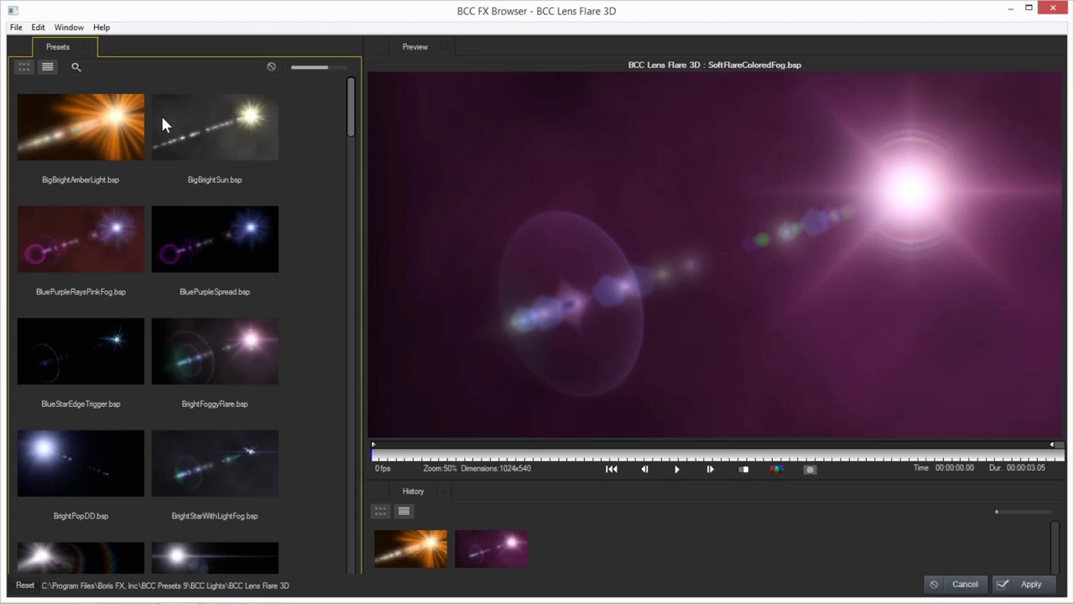
click(93, 125)
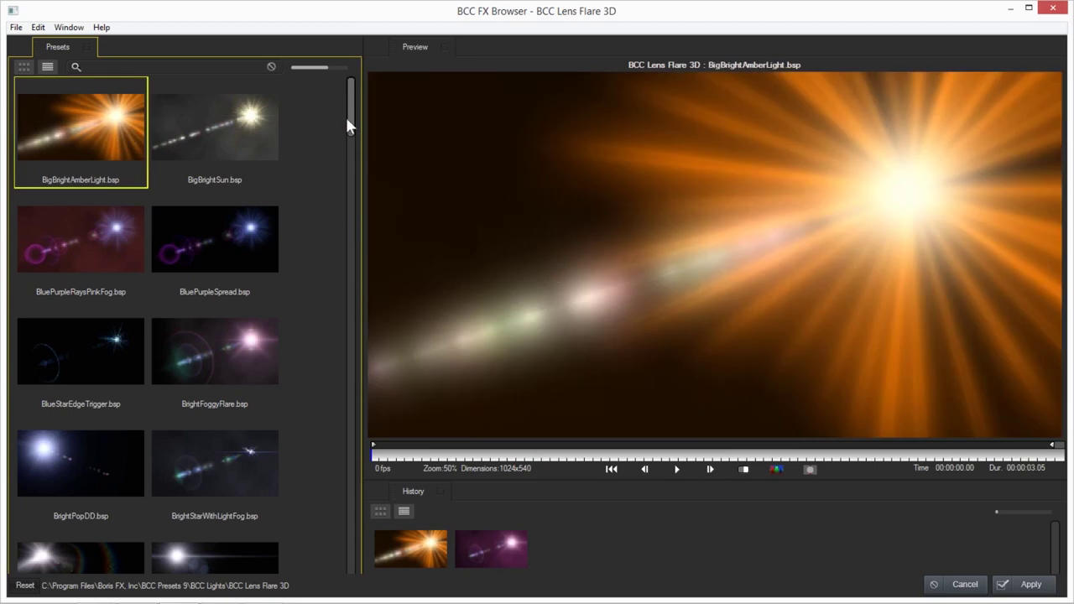
click(232, 224)
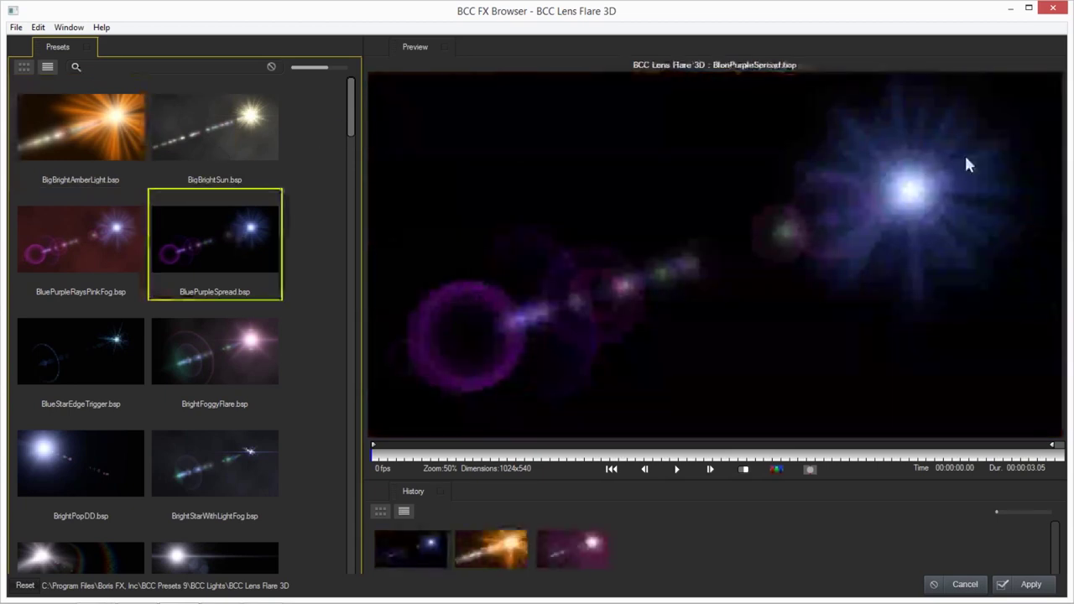
click(78, 273)
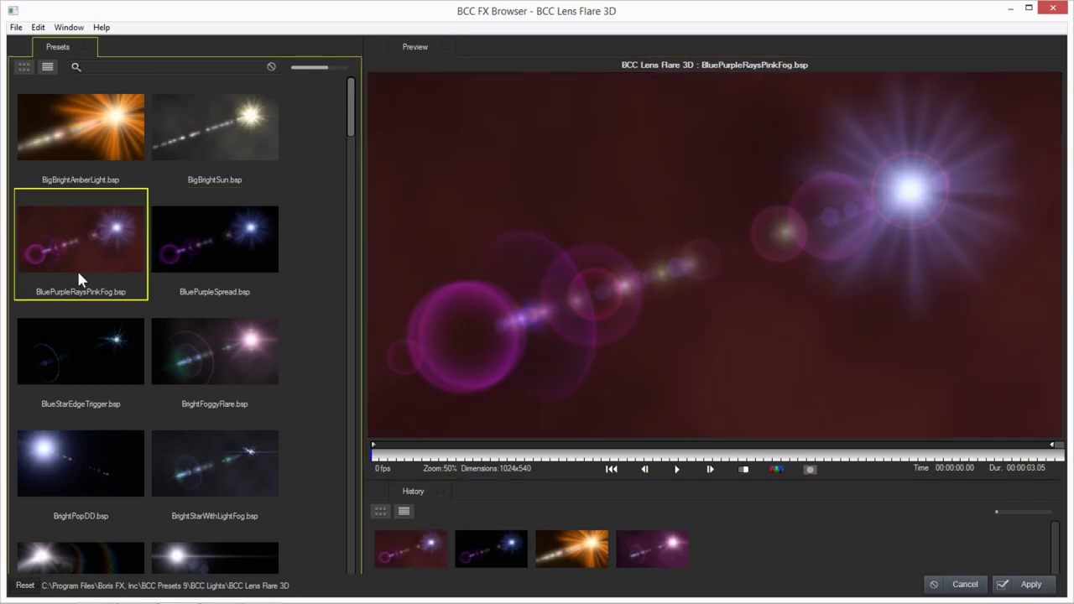
click(134, 331)
click(191, 342)
click(210, 461)
click(93, 446)
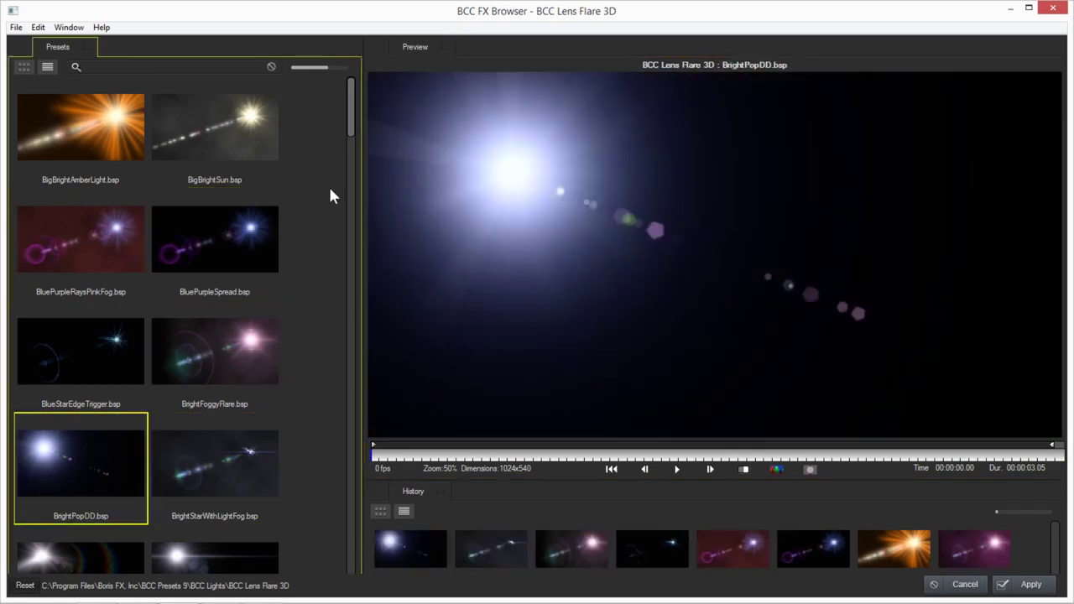
- Look through the remaining lens flare presets, previewing GlowLightArray, Z_ChromaHoop and Z_Disc
drag(352, 134, 366, 302)
click(126, 374)
click(115, 431)
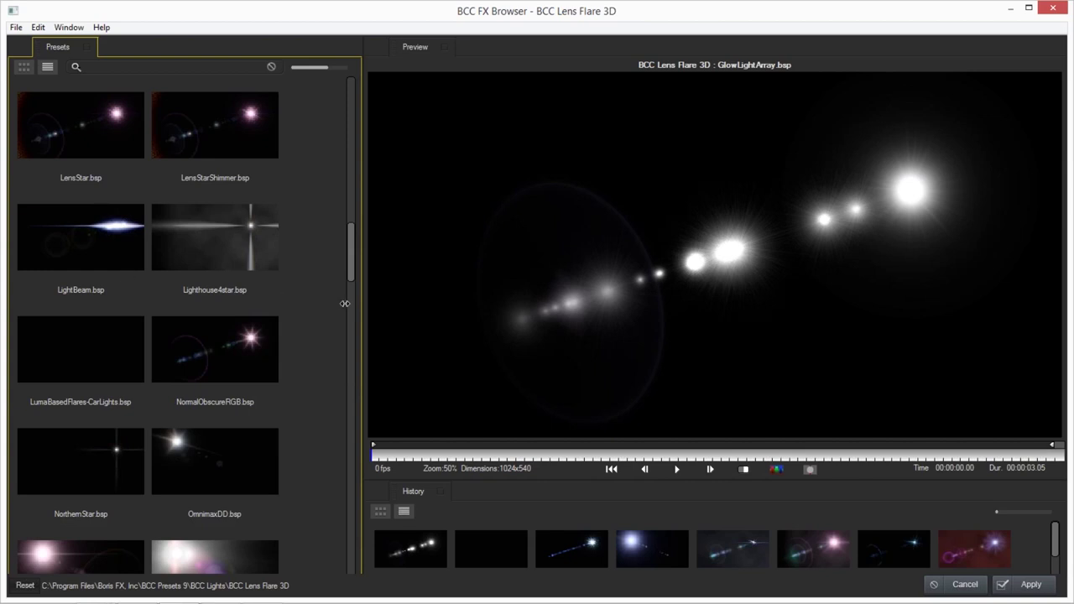
scroll(350, 270, down, 8)
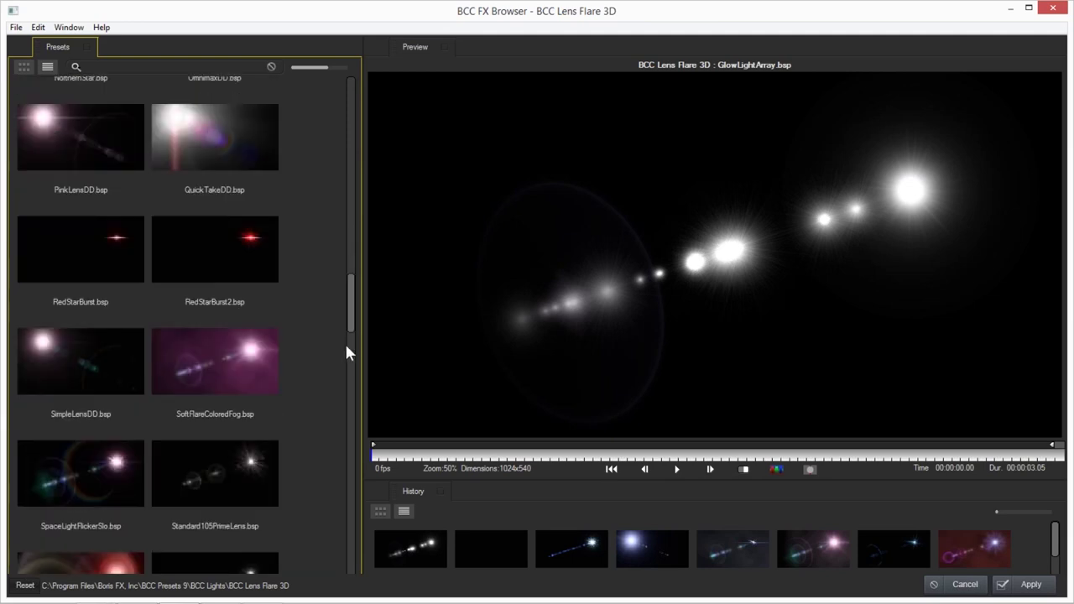
scroll(344, 436, down, 3)
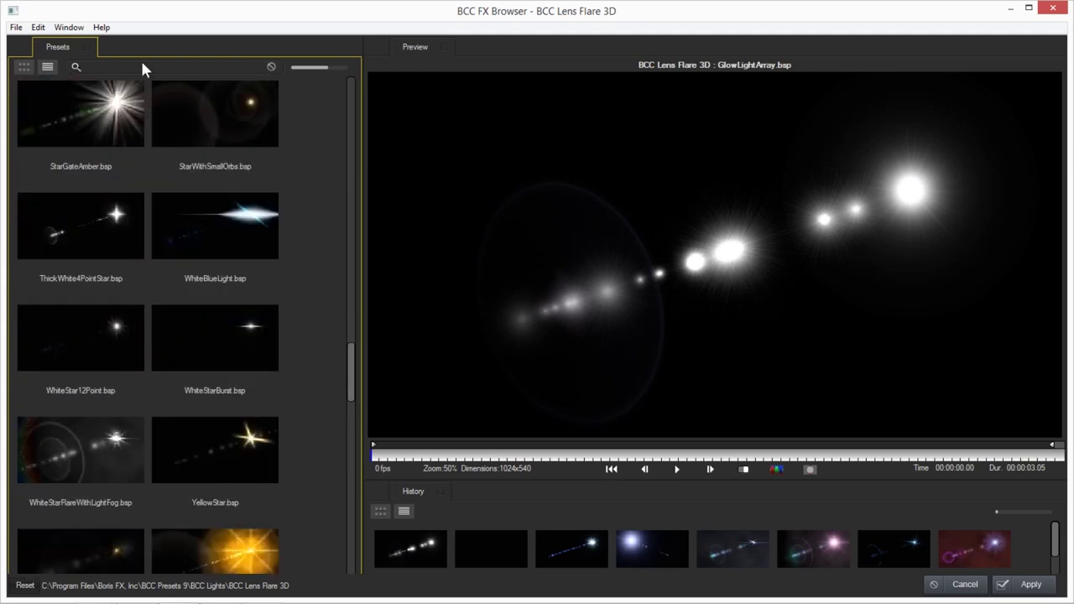
scroll(350, 385, down, 10)
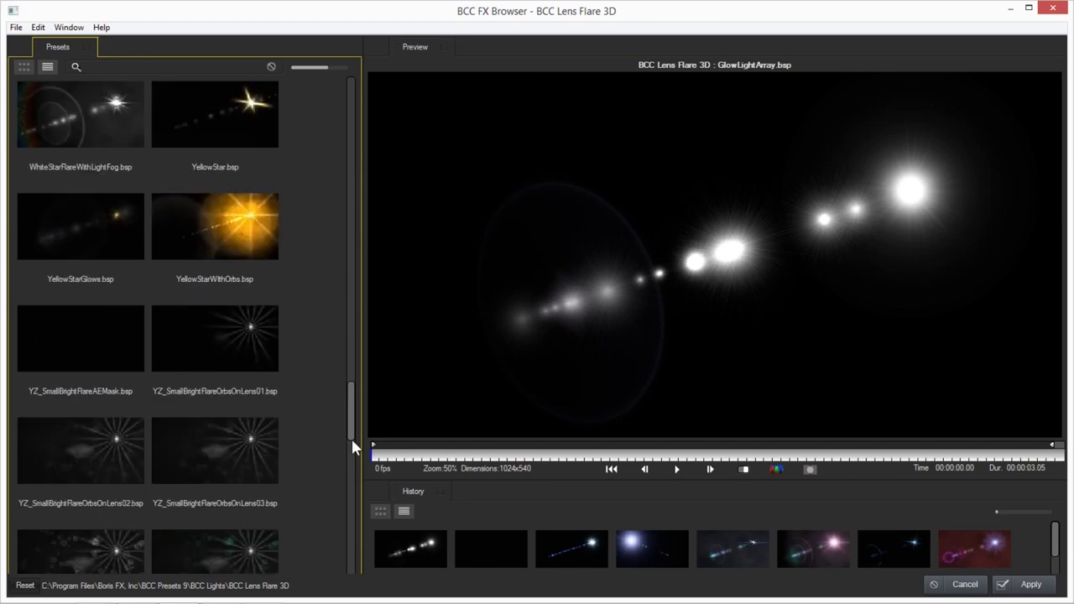
scroll(359, 537, down, 7)
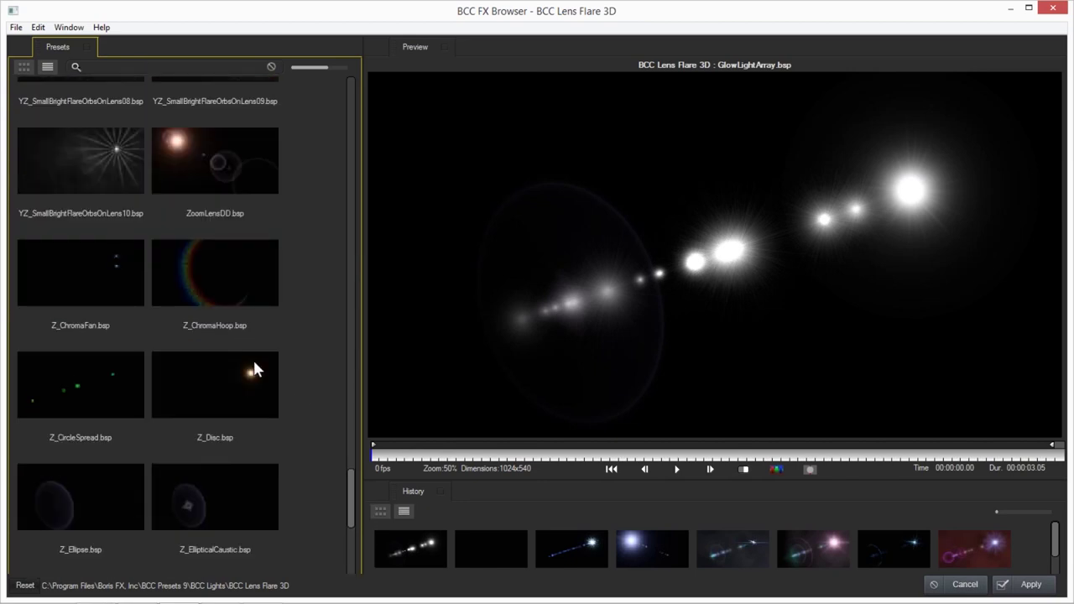
click(213, 297)
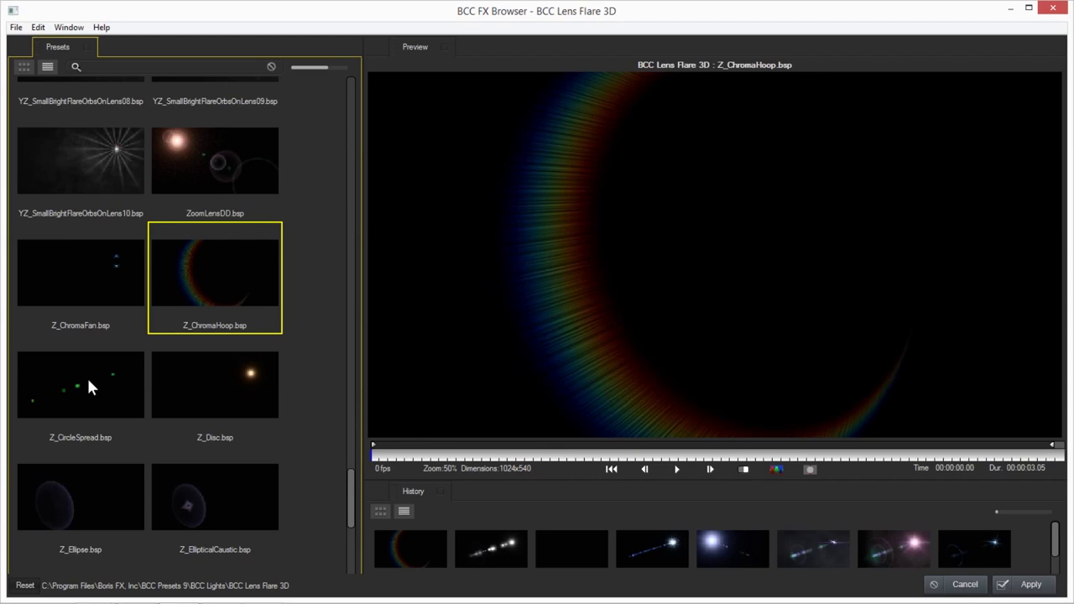
click(243, 393)
- Apply the SoftFlareColoredFog.bsp preset to the lens flare
drag(357, 493, 347, 307)
scroll(256, 334, up, 1)
click(252, 352)
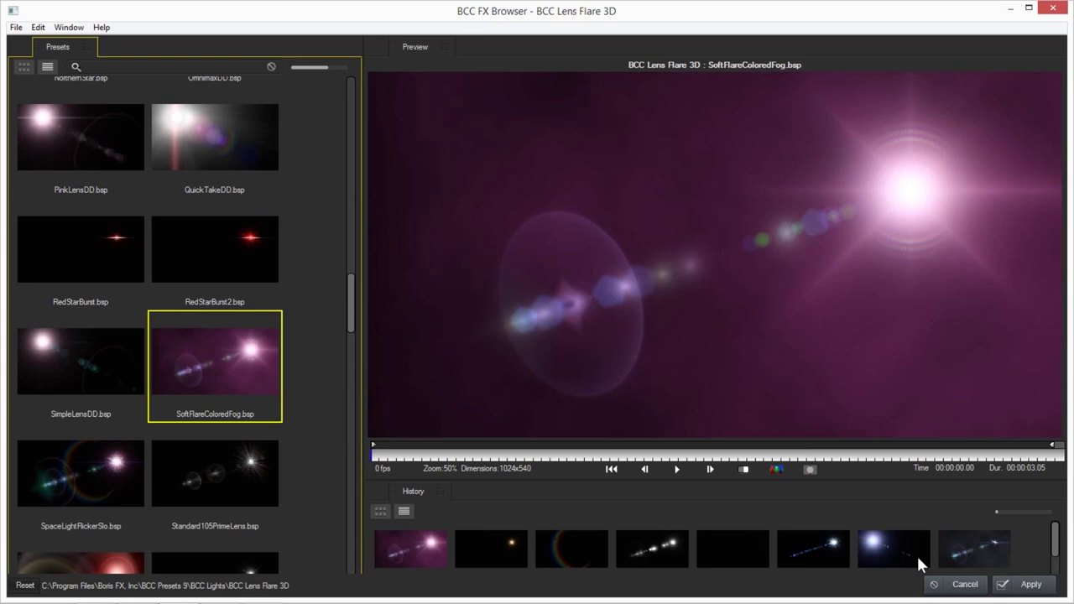
click(1030, 585)
- Set the Lens flare layer's blending mode to Screen and place the flare's light source in the tree gap left of the man
click(312, 410)
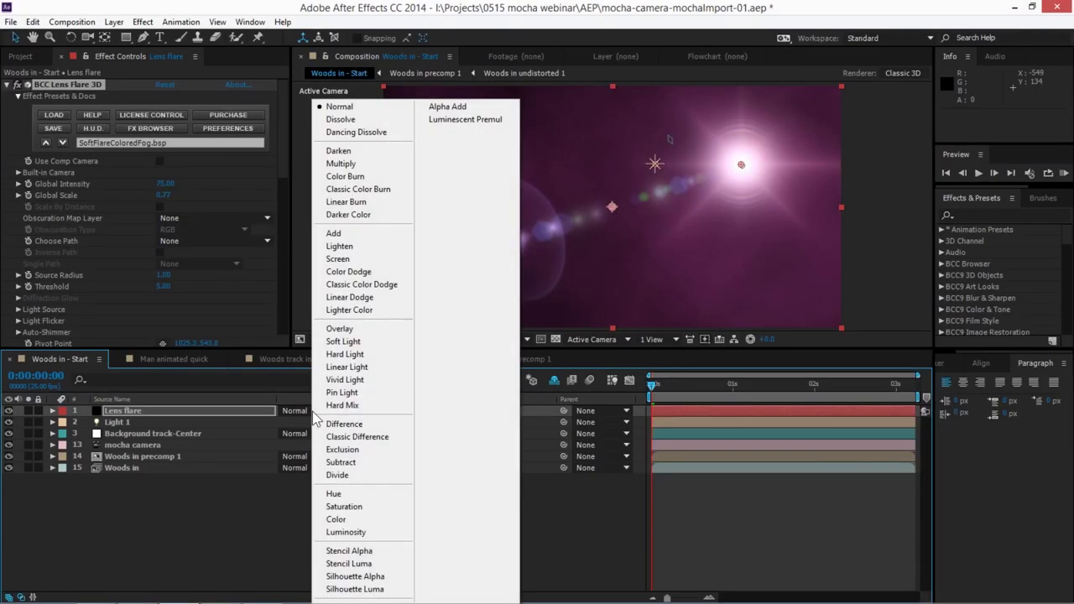
click(376, 259)
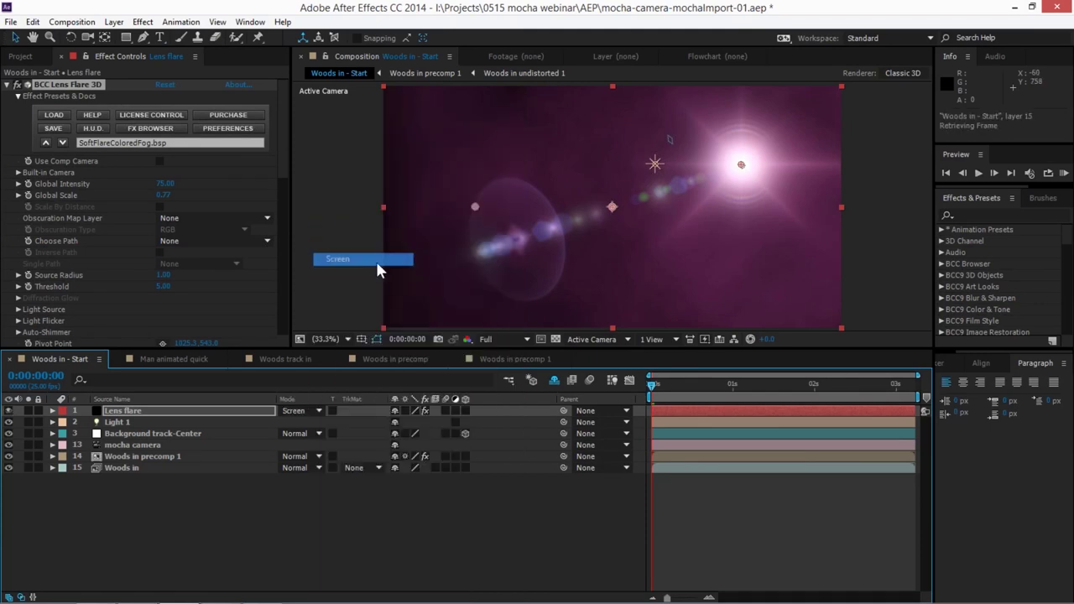
drag(741, 165, 559, 120)
drag(427, 128, 510, 144)
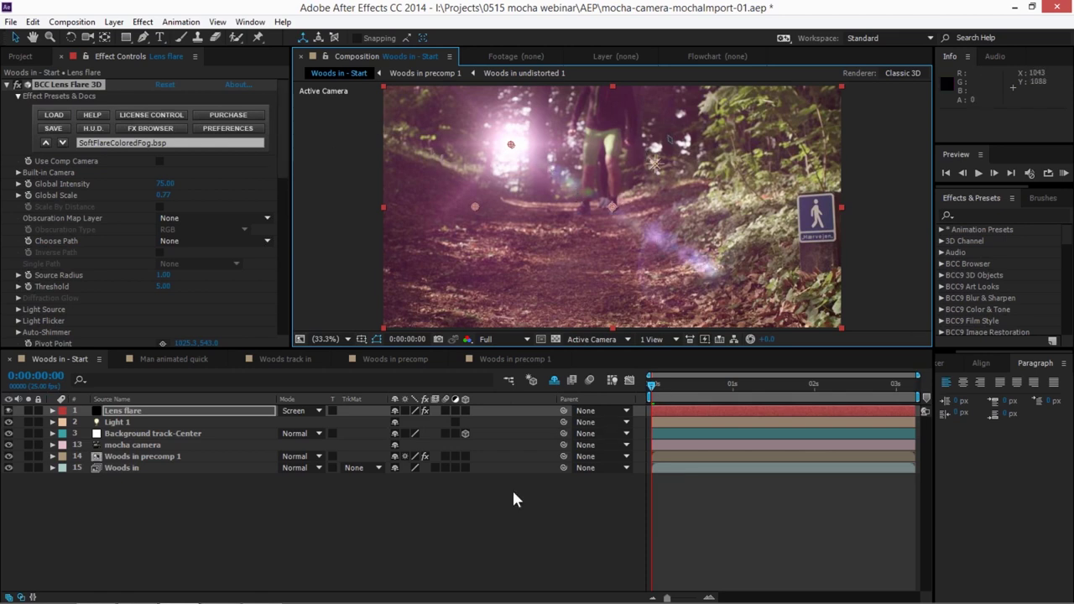
- Enable Use Comp Camera on the lens flare effect and set its Light Source Type to Comp
drag(171, 372, 176, 424)
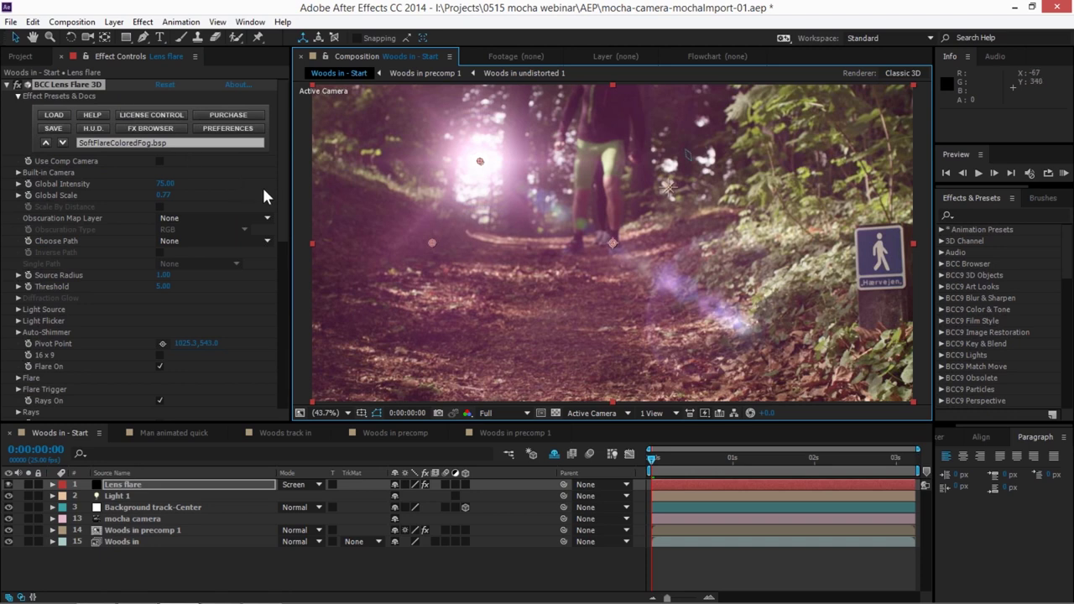
scroll(281, 179, down, 1)
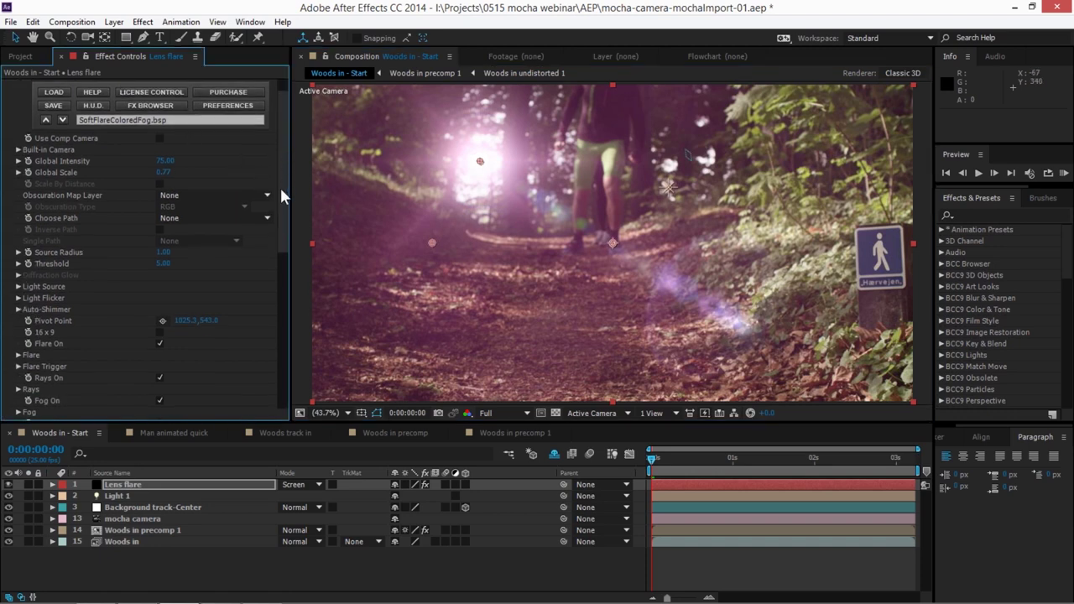
drag(280, 193, 279, 239)
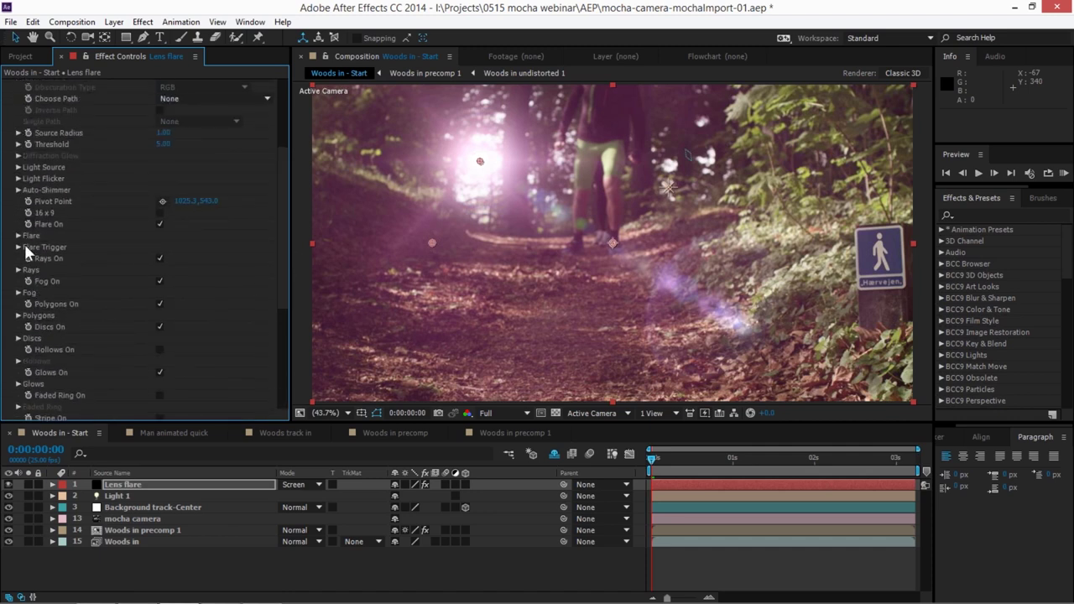
click(17, 235)
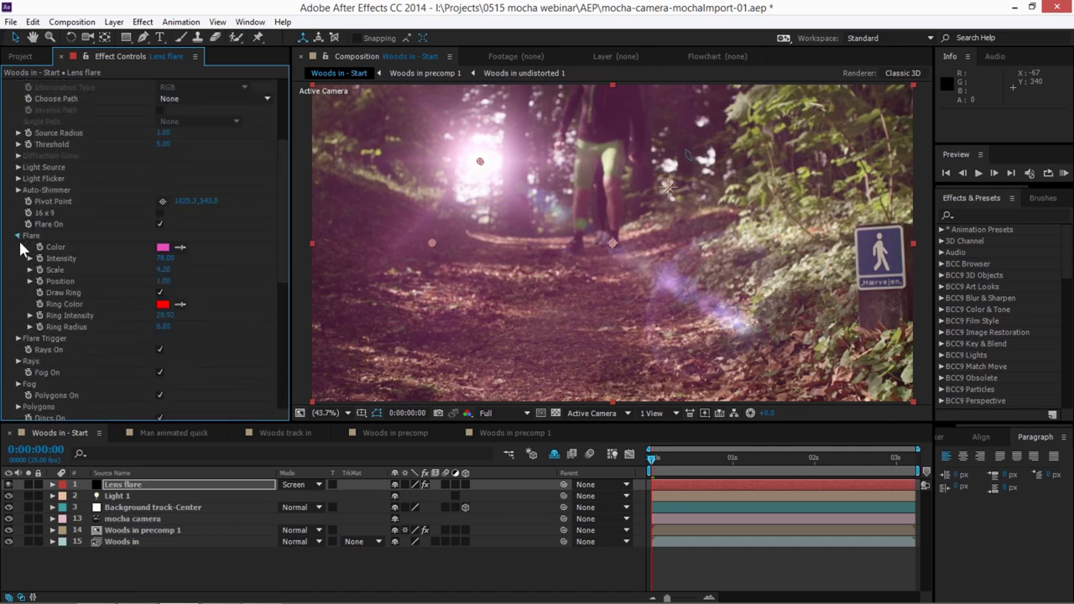
click(18, 235)
drag(286, 247, 270, 159)
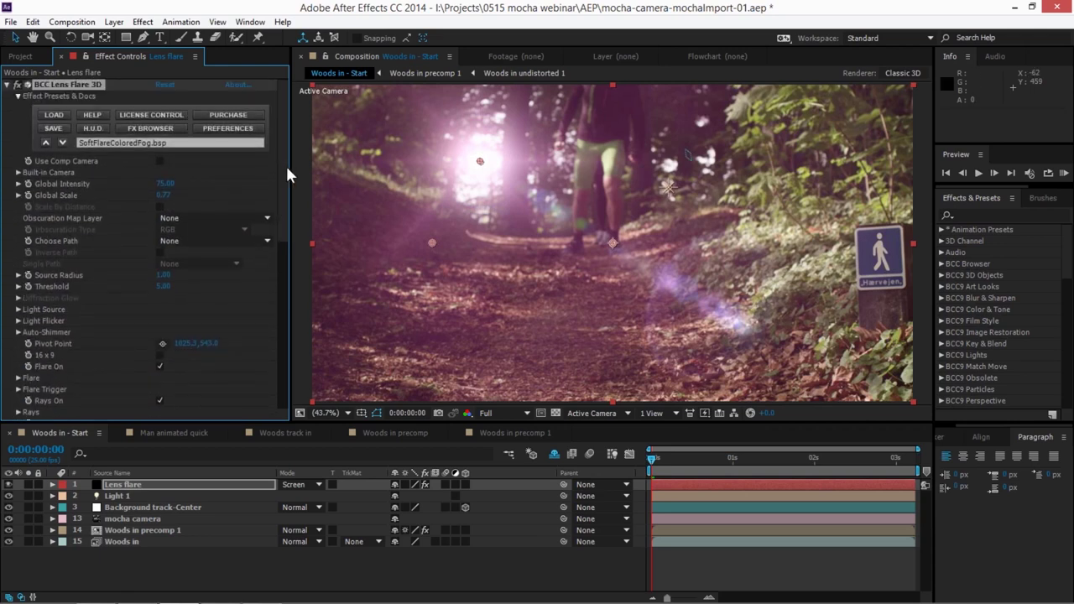
click(161, 162)
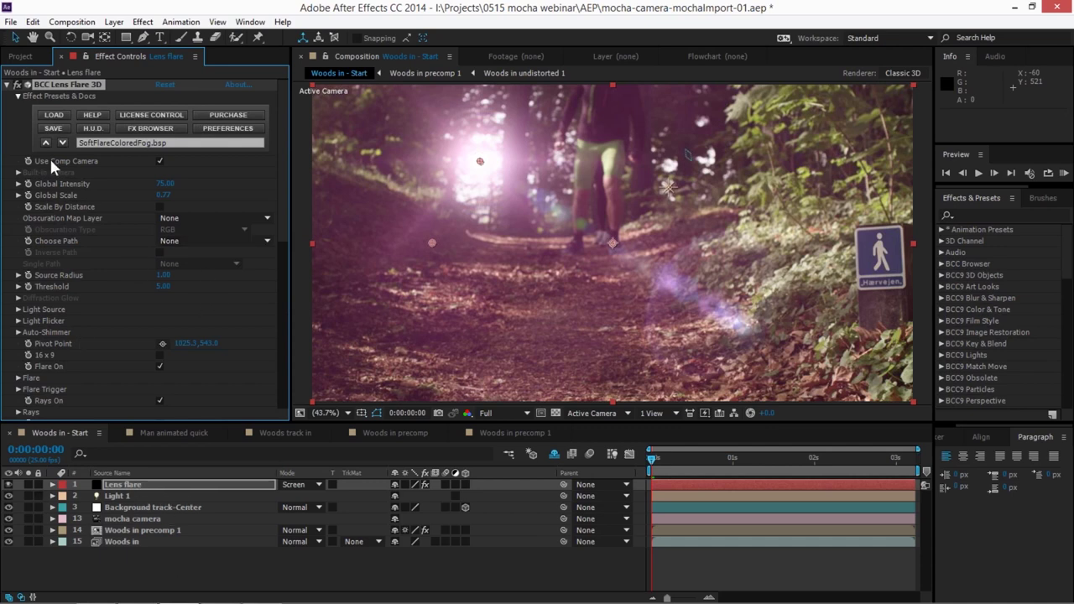
click(18, 310)
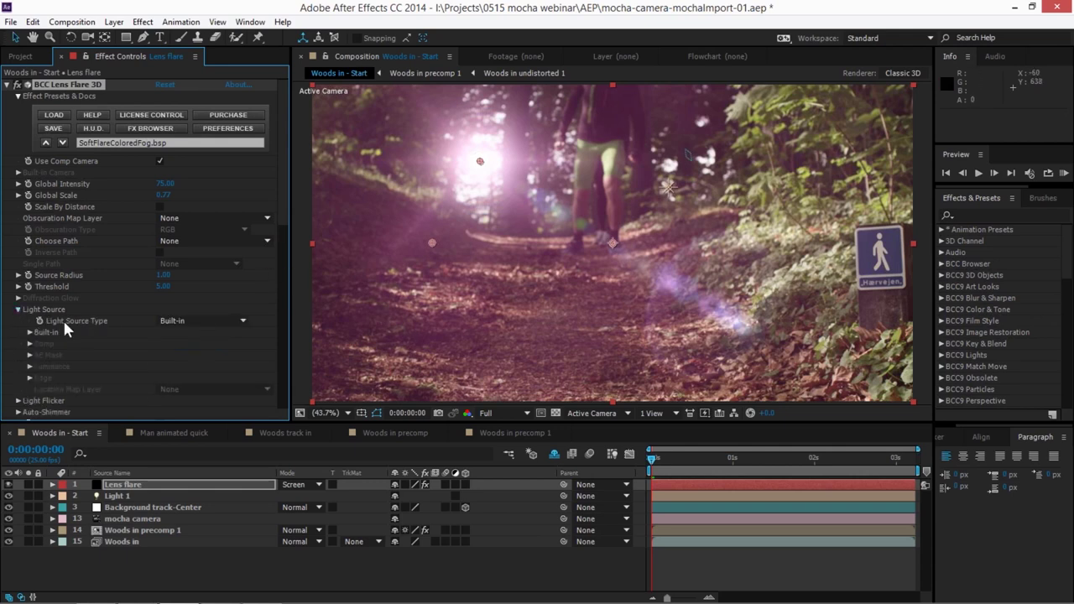
click(202, 321)
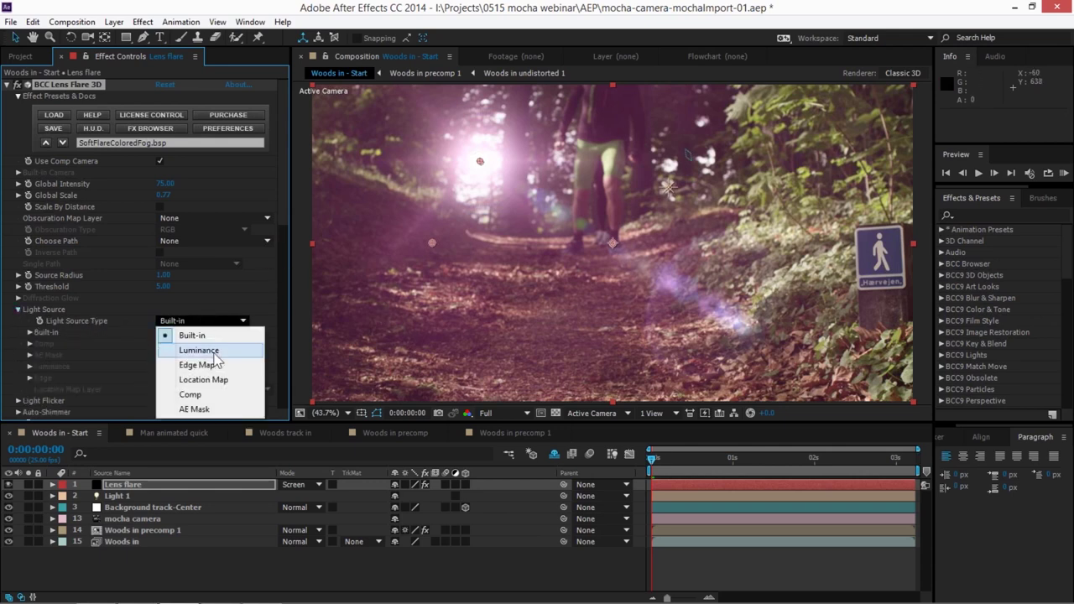
click(210, 395)
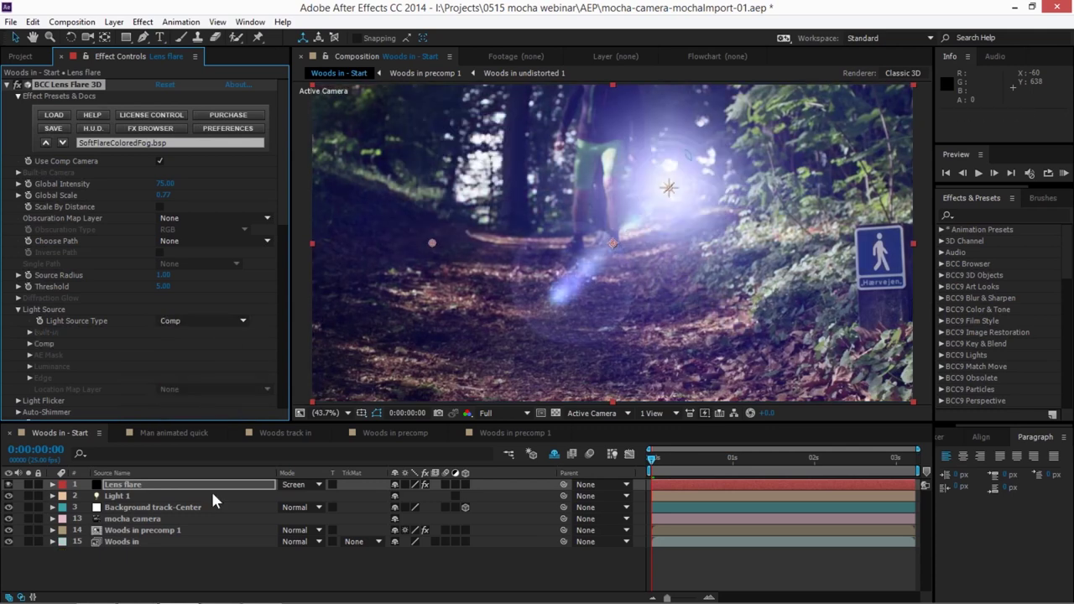
- Try shifting Light 1 along its X position, first toward the sign and back across to the trees left of the man
click(128, 495)
key(p)
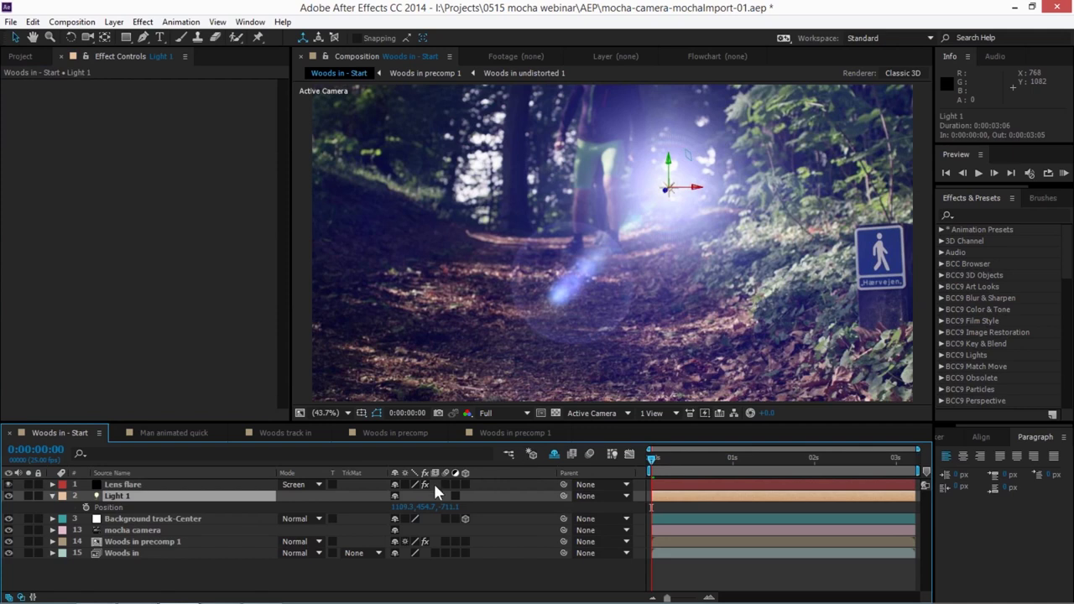
drag(407, 507, 478, 496)
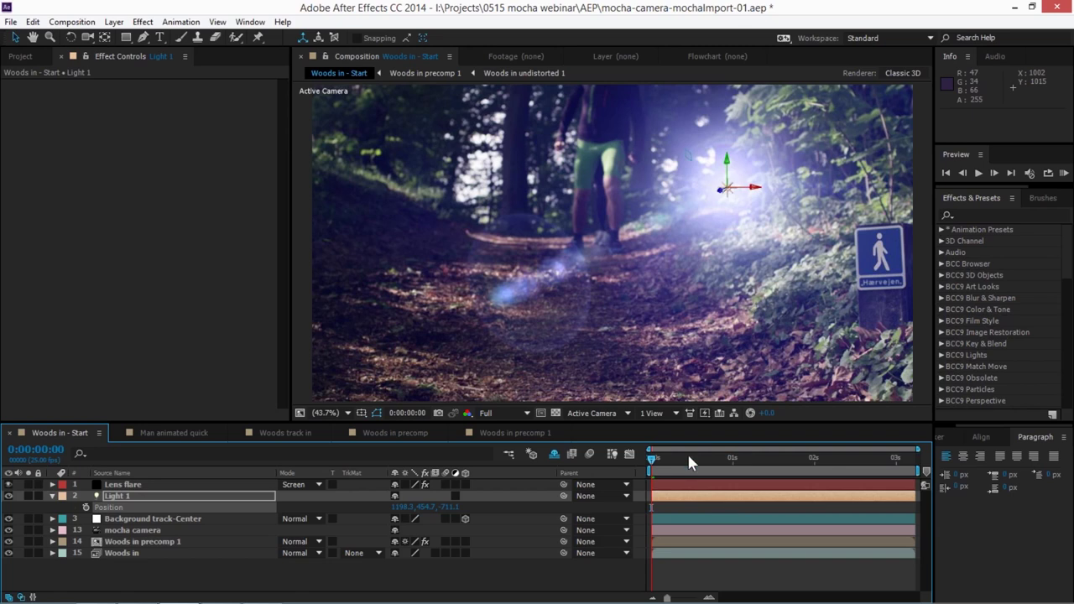
drag(388, 507, 329, 506)
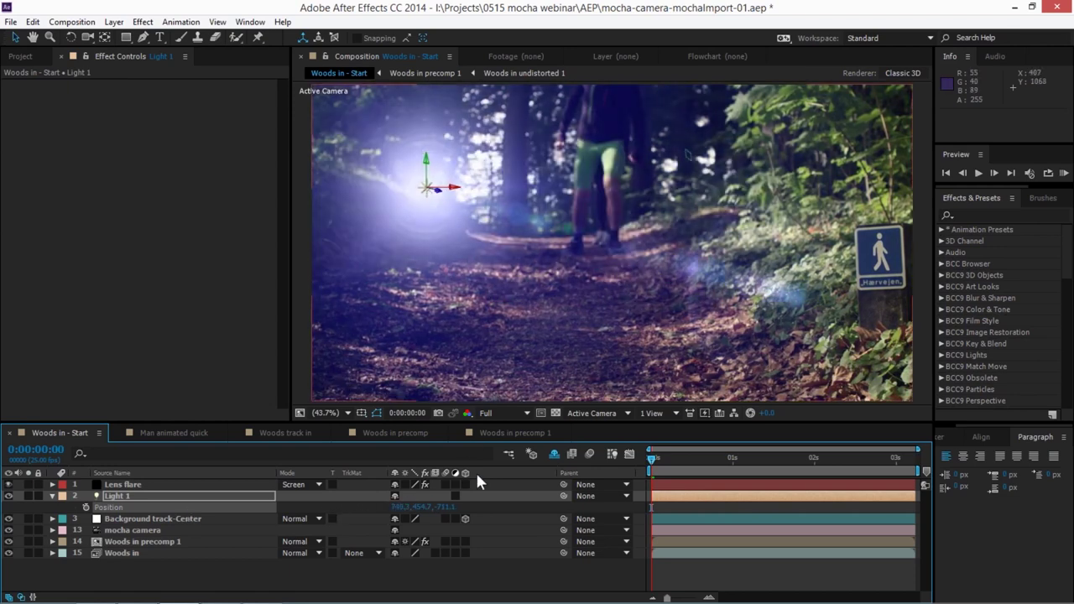
- Copy the Position of Background track-Center onto Light 1 and hide the Background track-Center layer
click(137, 515)
key(p)
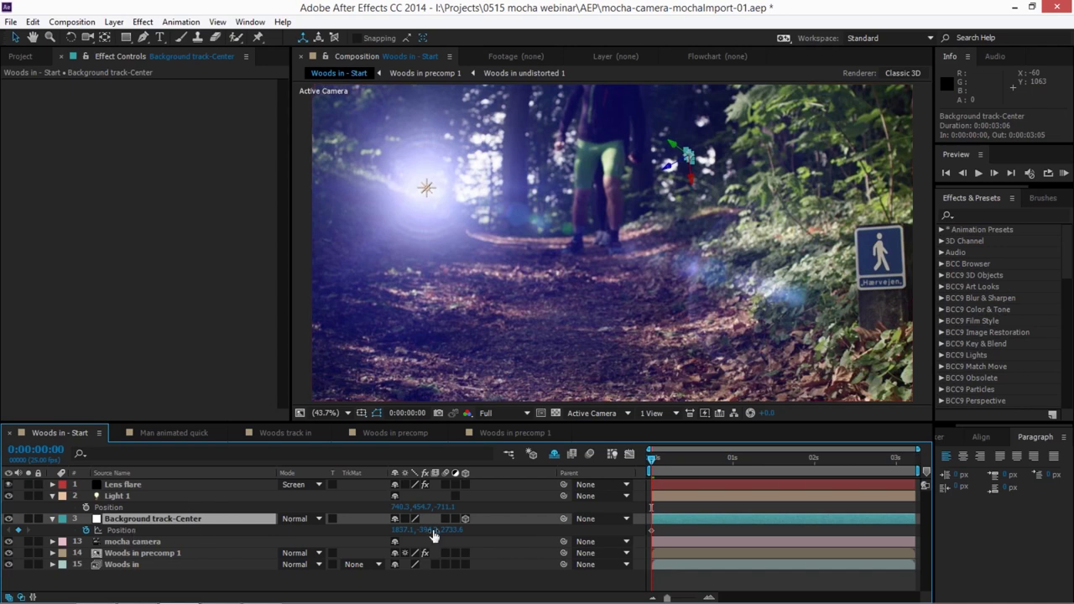
click(123, 530)
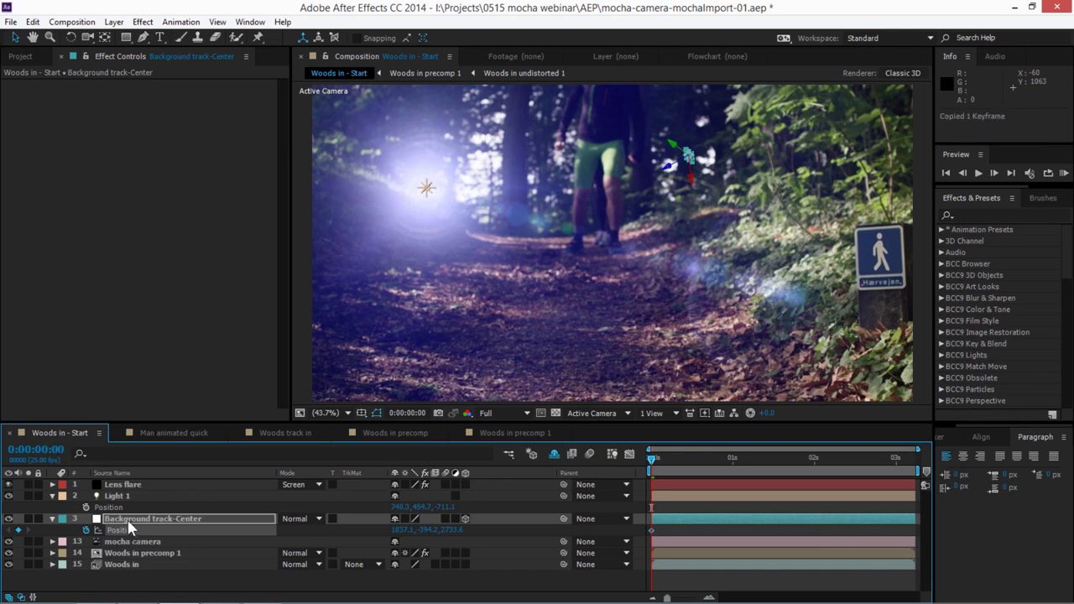
click(123, 495)
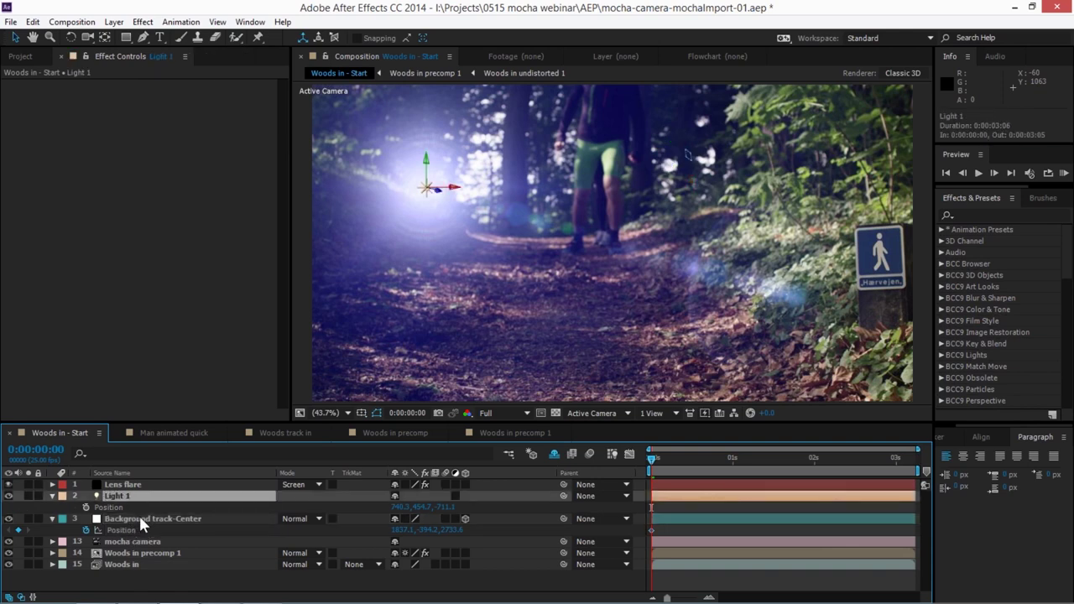
key(ctrl+v)
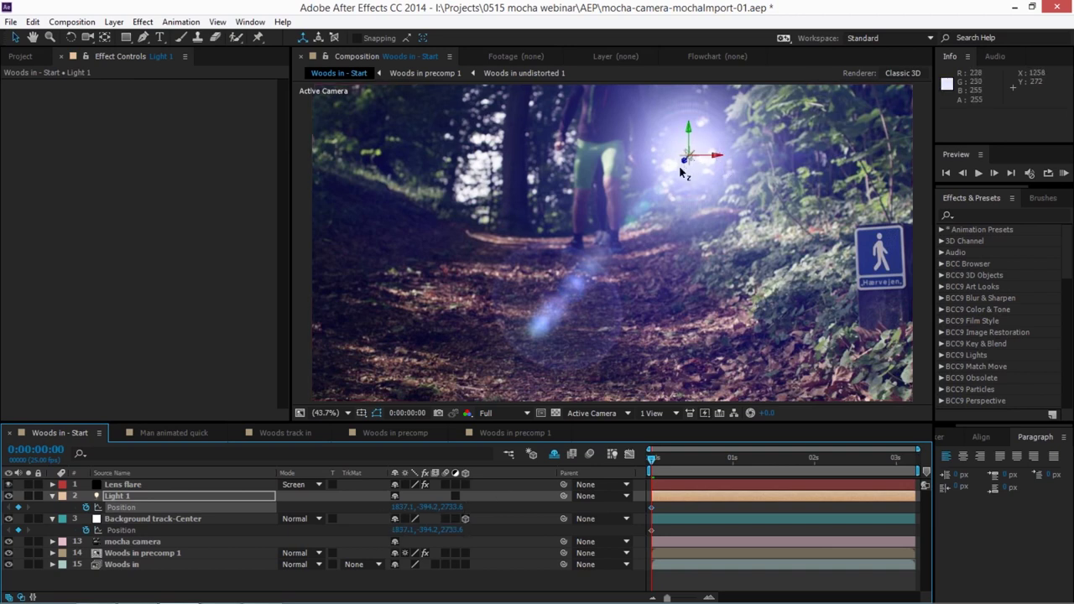
click(8, 518)
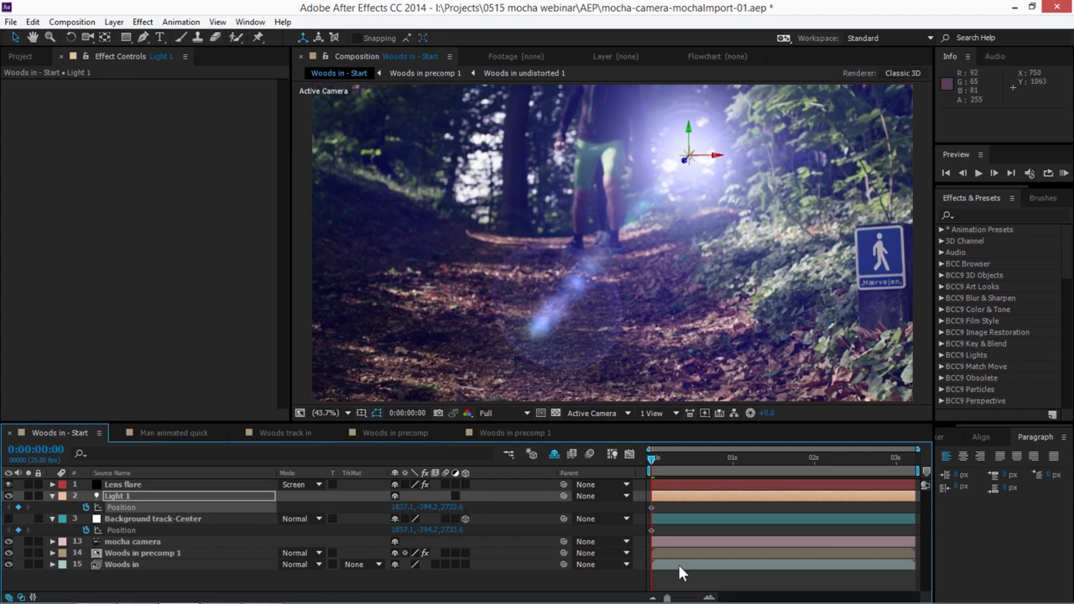
- Set Light 1's X position to -292.9 and Y to -374.2, and play the composition to check the light
drag(414, 505, 264, 515)
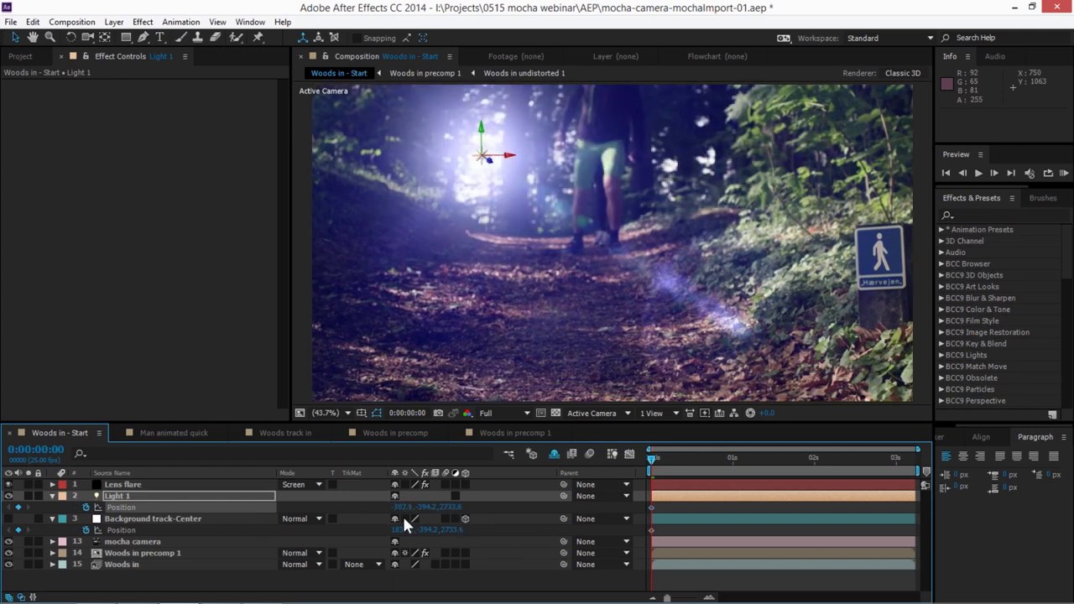
drag(401, 513, 438, 508)
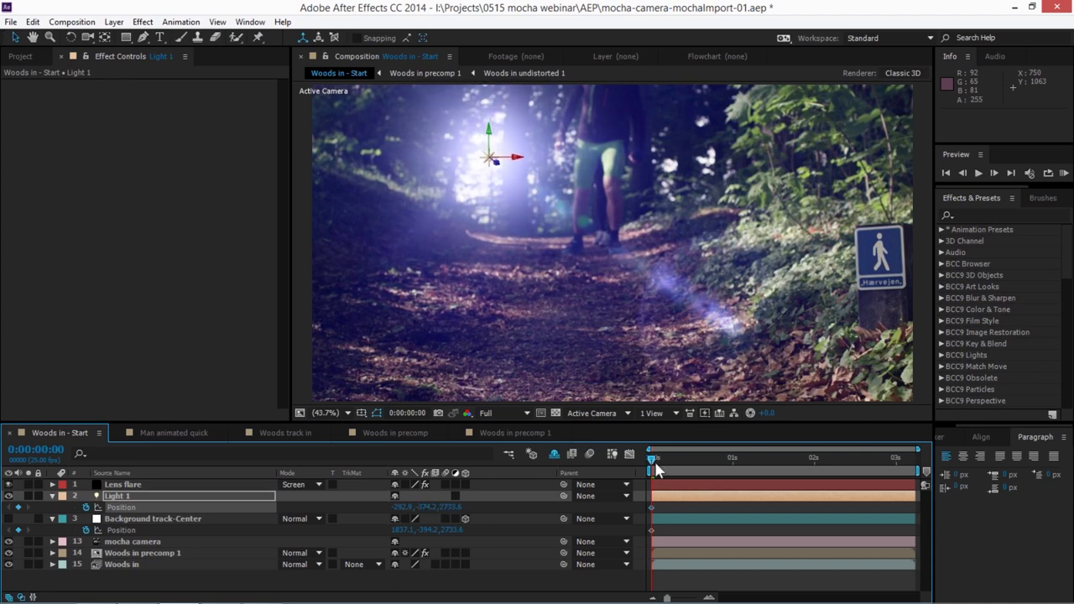
drag(651, 458, 745, 457)
key(space)
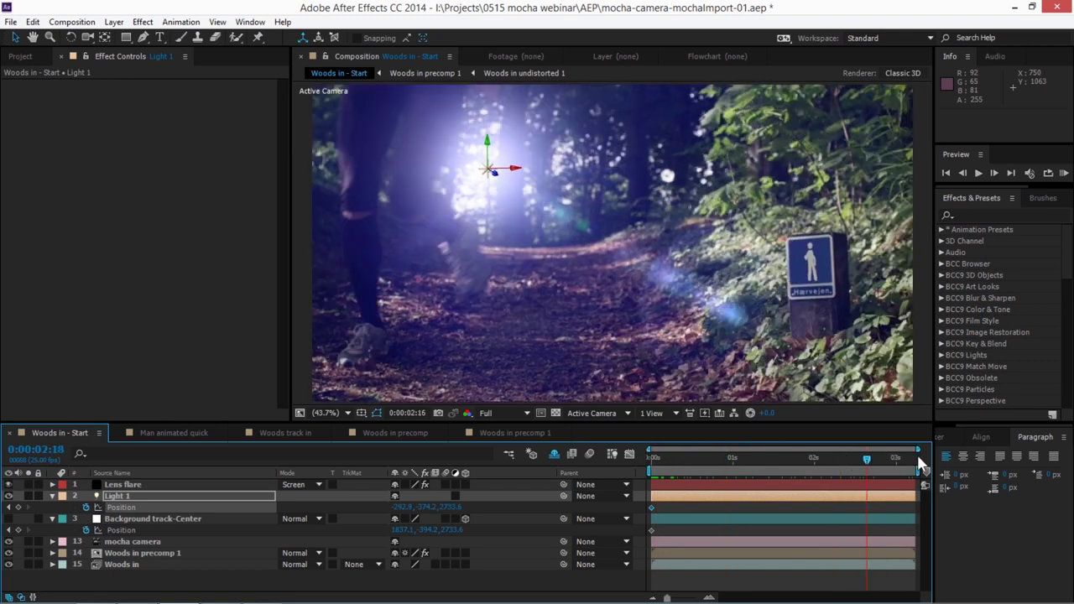
drag(851, 467, 555, 473)
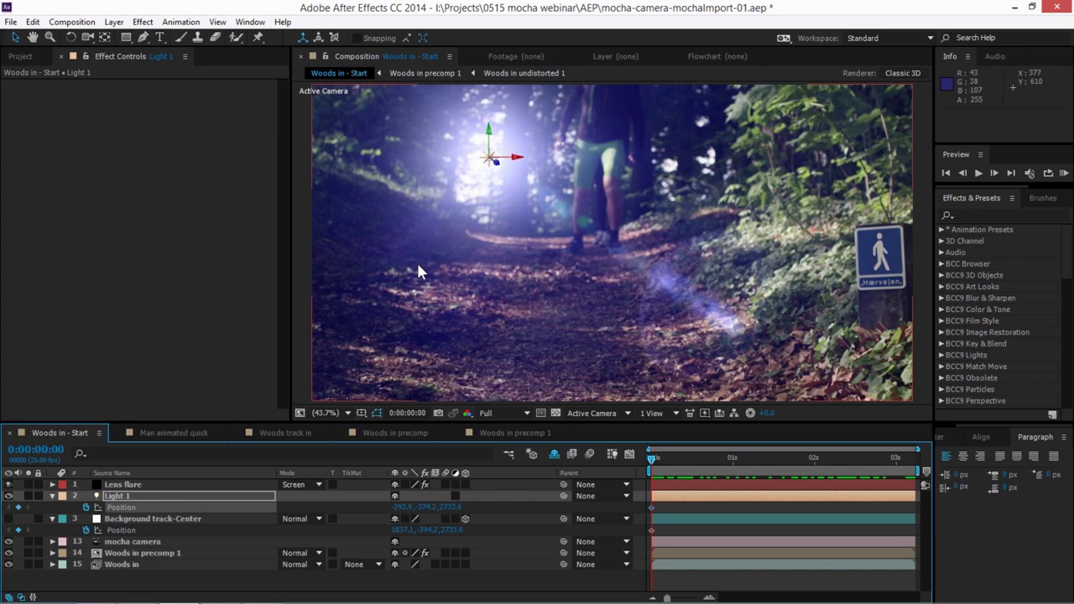
- Turn off Use Light Intensity, Use Scale From Intensity and Use Light Color in the lens flare's Comp light source settings
click(131, 487)
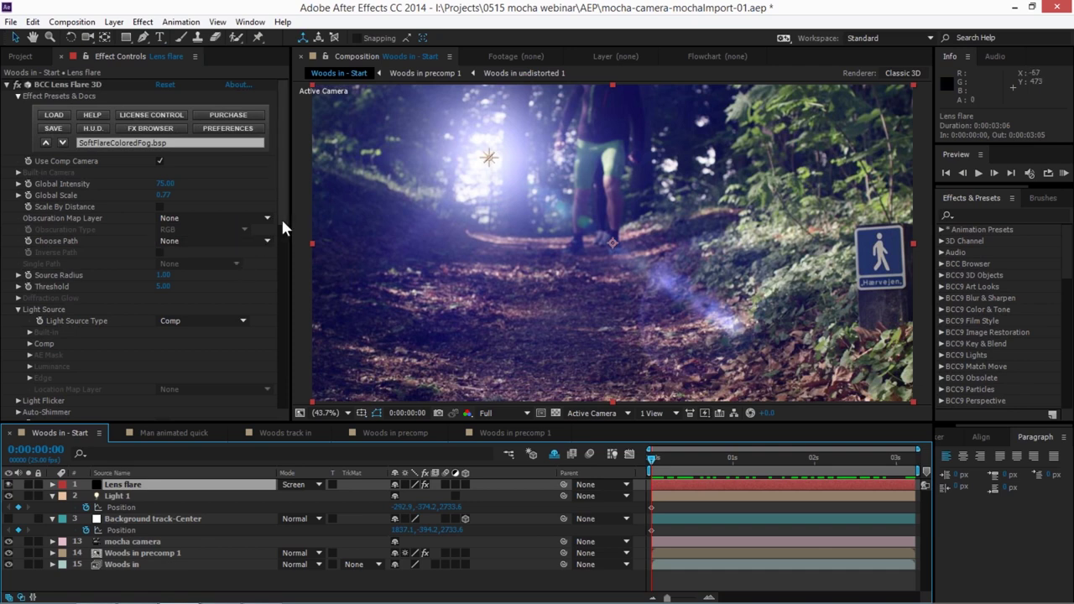
scroll(283, 188, down, 5)
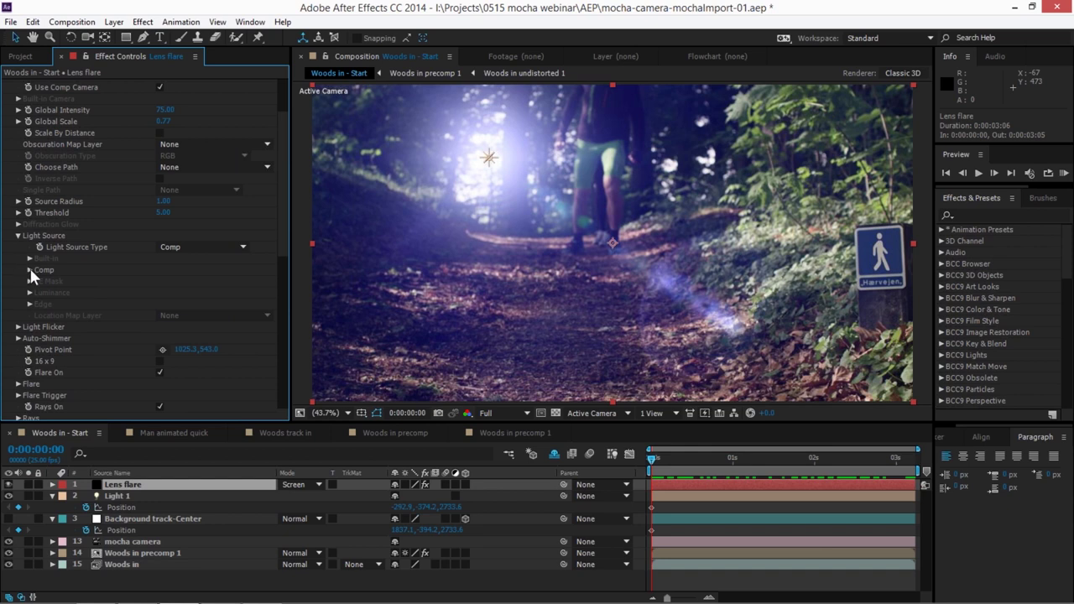
click(29, 270)
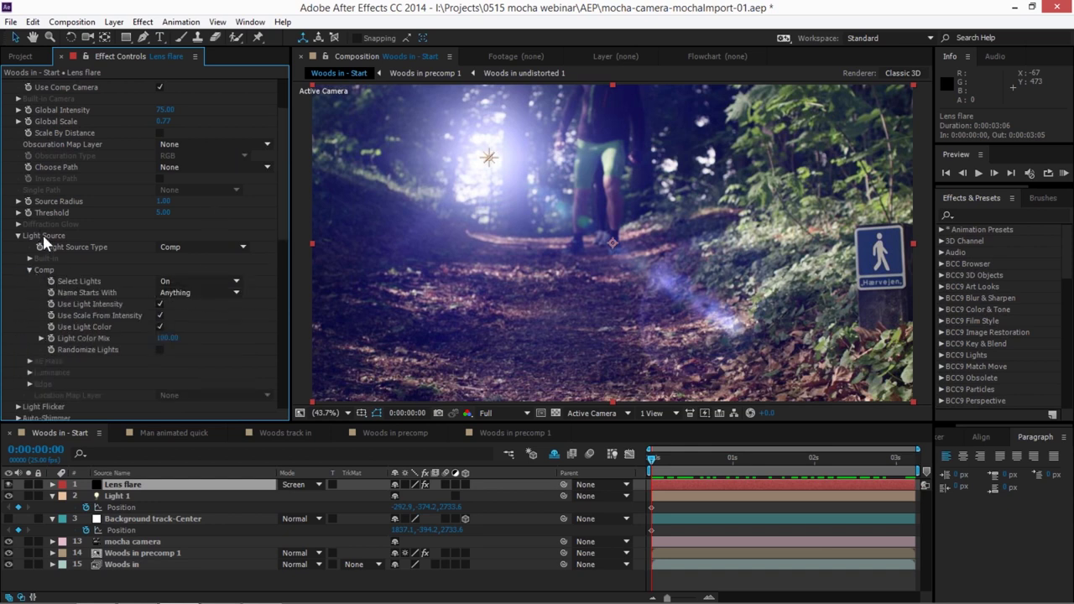
click(159, 326)
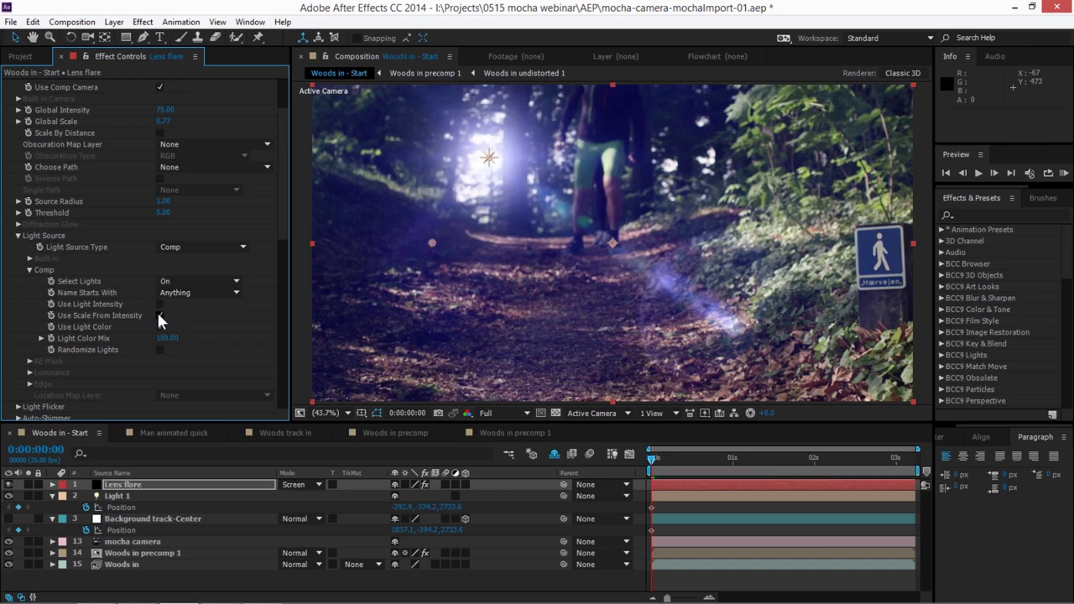
click(160, 315)
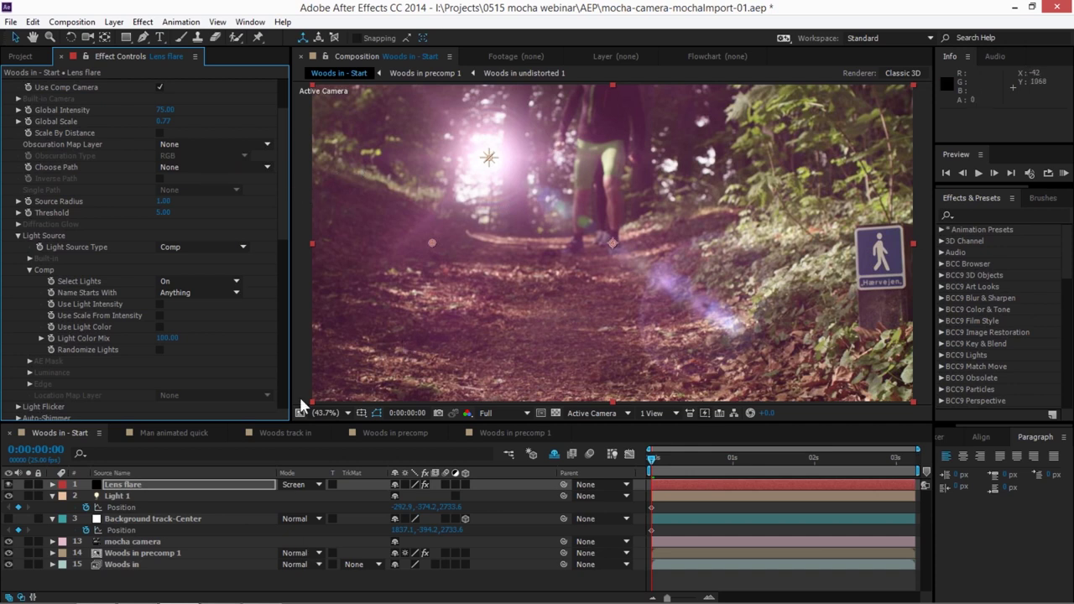
- Preview the whole composition with the flare and park the time at 0:00:01:08, where the man nears the light
key(space)
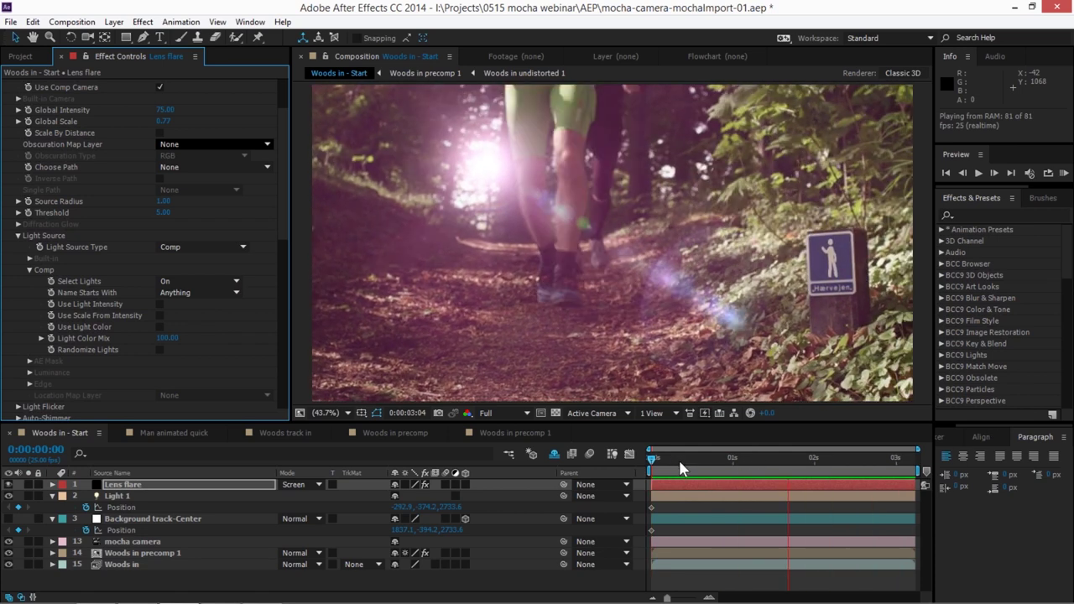
click(780, 458)
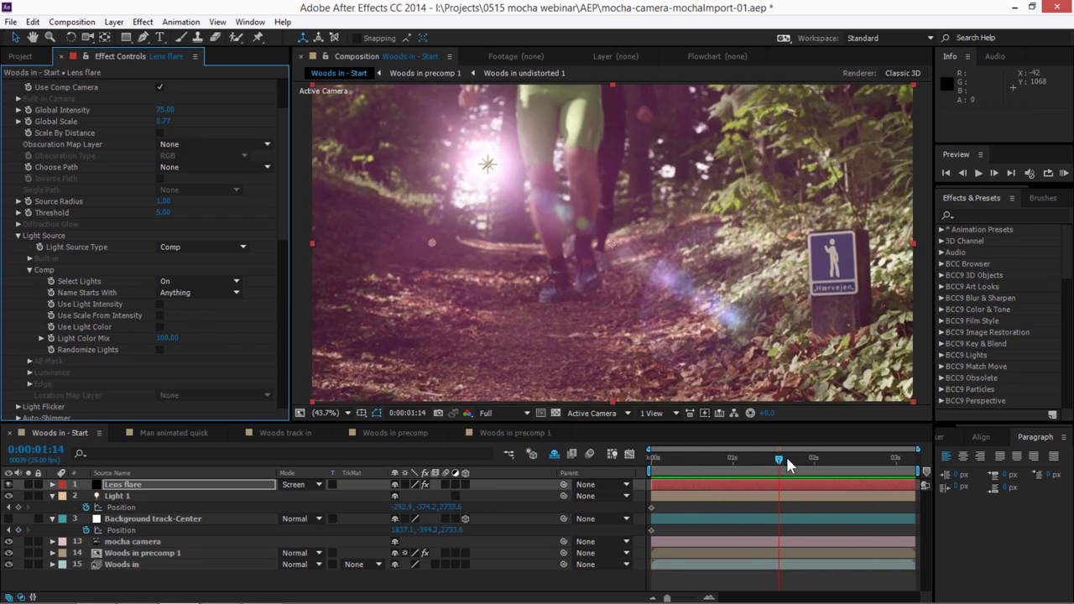
drag(787, 458, 759, 459)
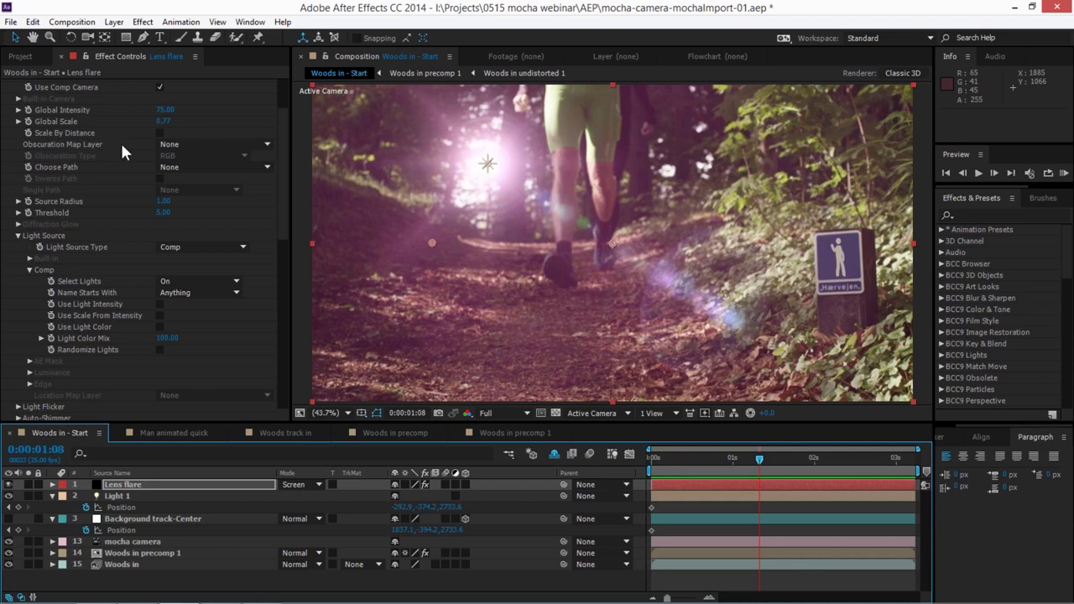
- Use layer 15, Woods in, as the flare's obscuration map with type RGB, and set the Threshold to 28
click(226, 146)
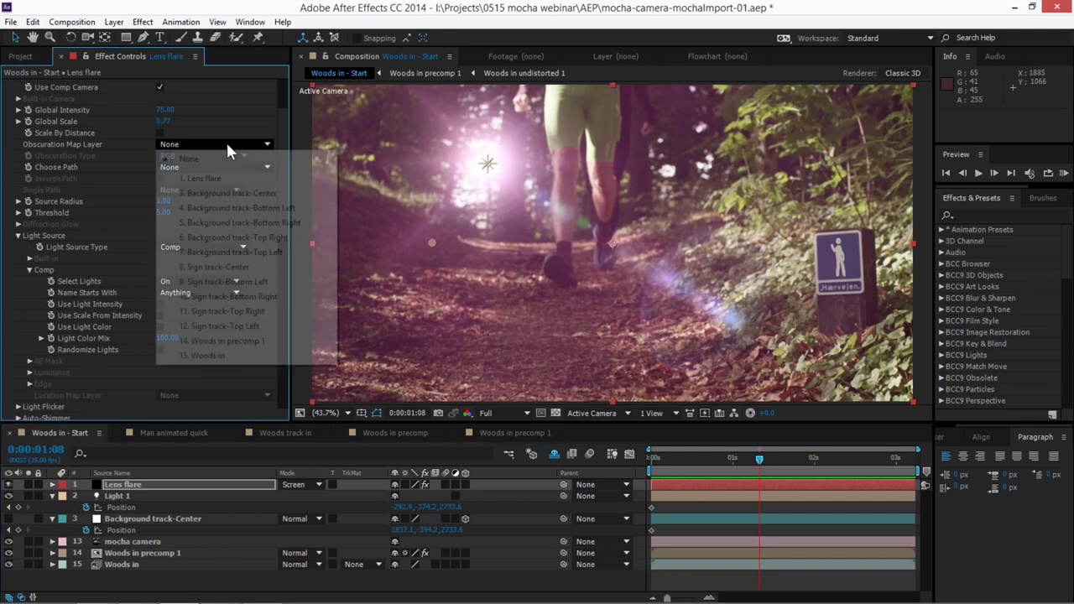
click(275, 356)
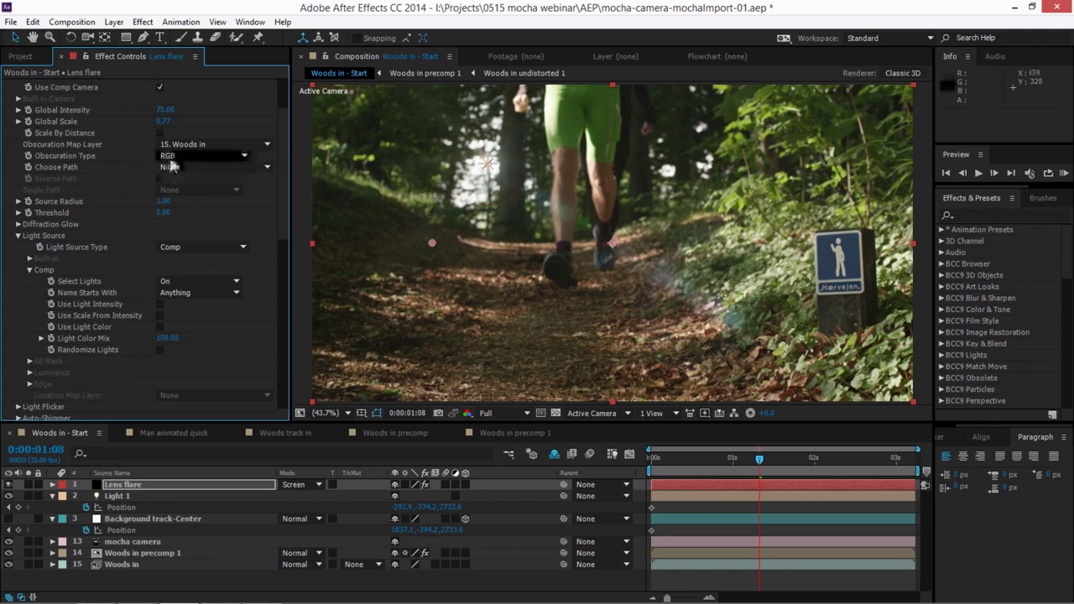
click(190, 156)
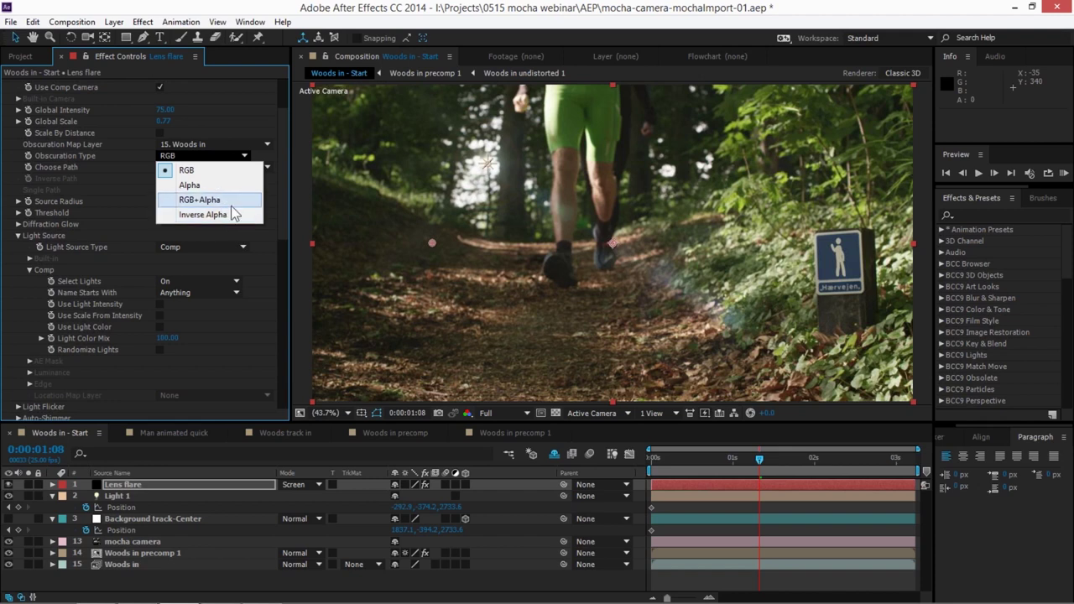
click(202, 171)
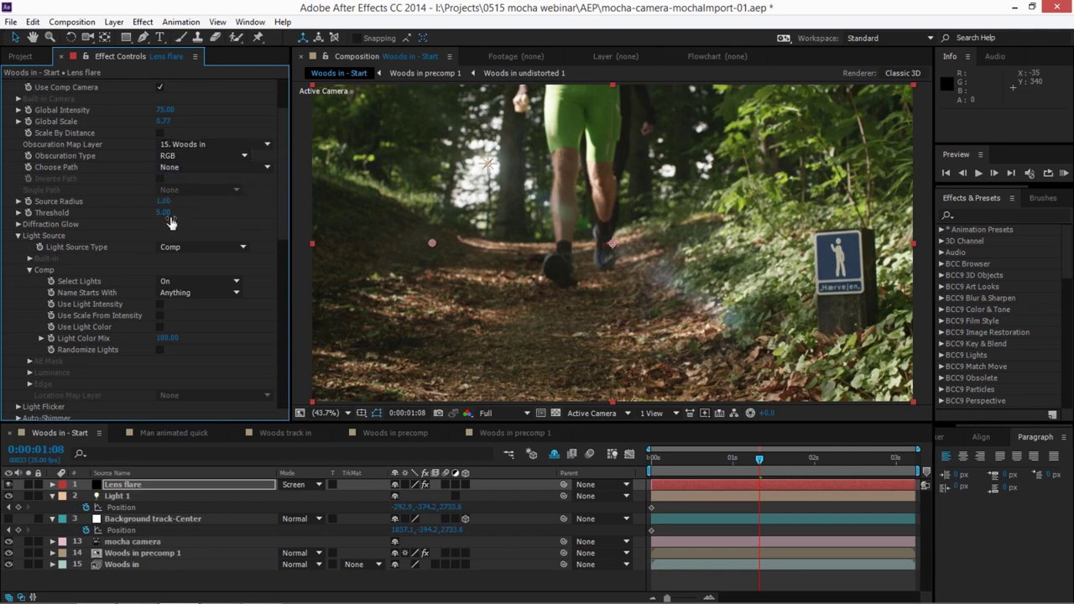
drag(166, 212, 181, 212)
- Shift Light 1 slightly away from the man along X at 0:00:01:08 and reselect the Lens flare layer
drag(401, 507, 340, 514)
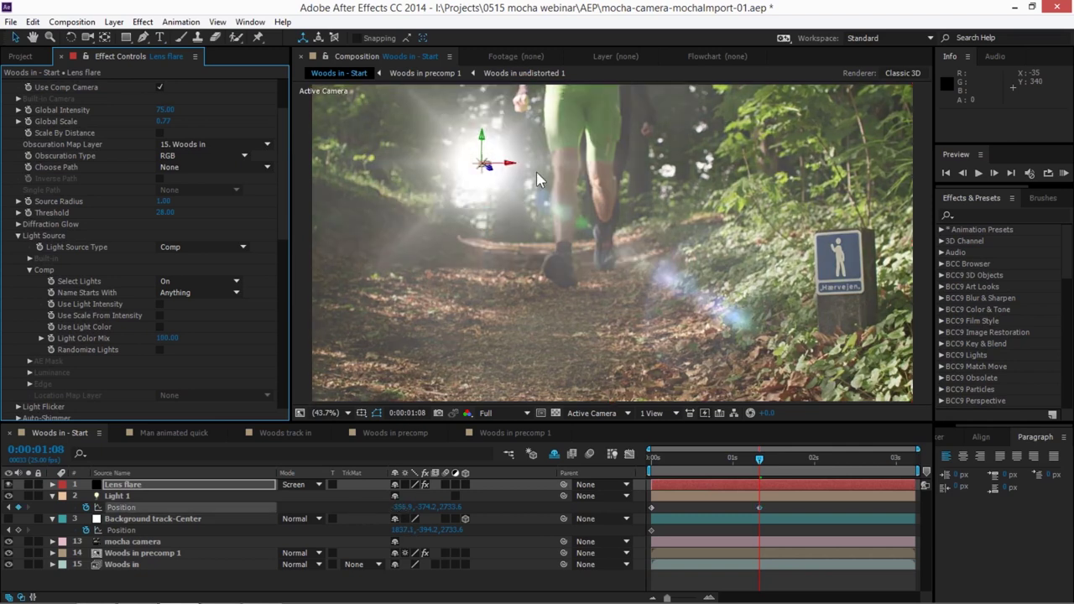
click(536, 171)
click(363, 128)
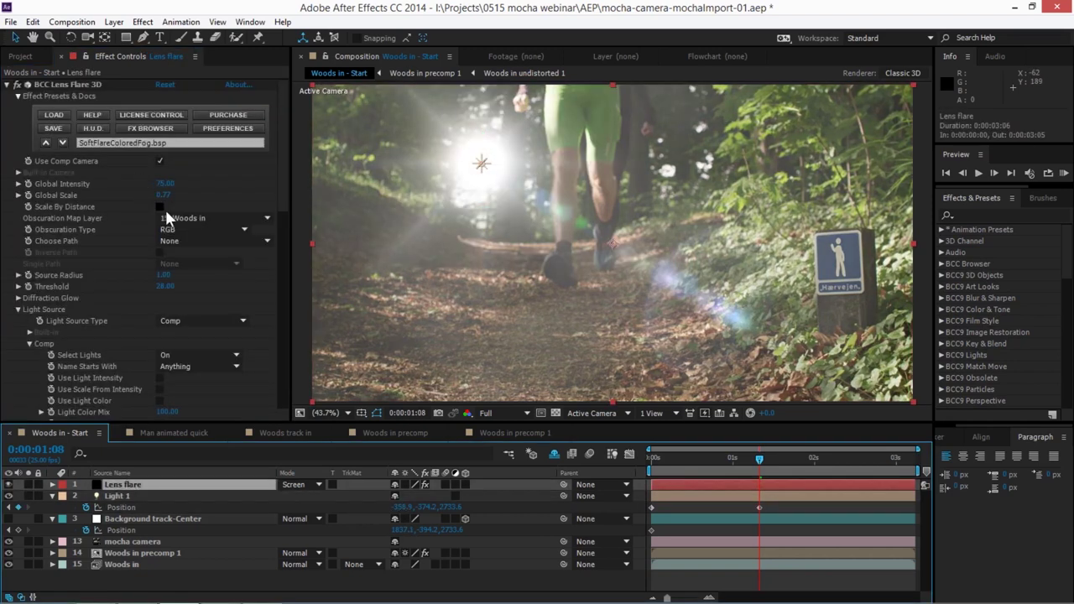
- Delete the first Position keyframe of Light 1 and review the flare across the composition
click(165, 286)
mouse_move(748, 460)
mouse_down()
mouse_move(726, 465)
mouse_move(749, 460)
mouse_up()
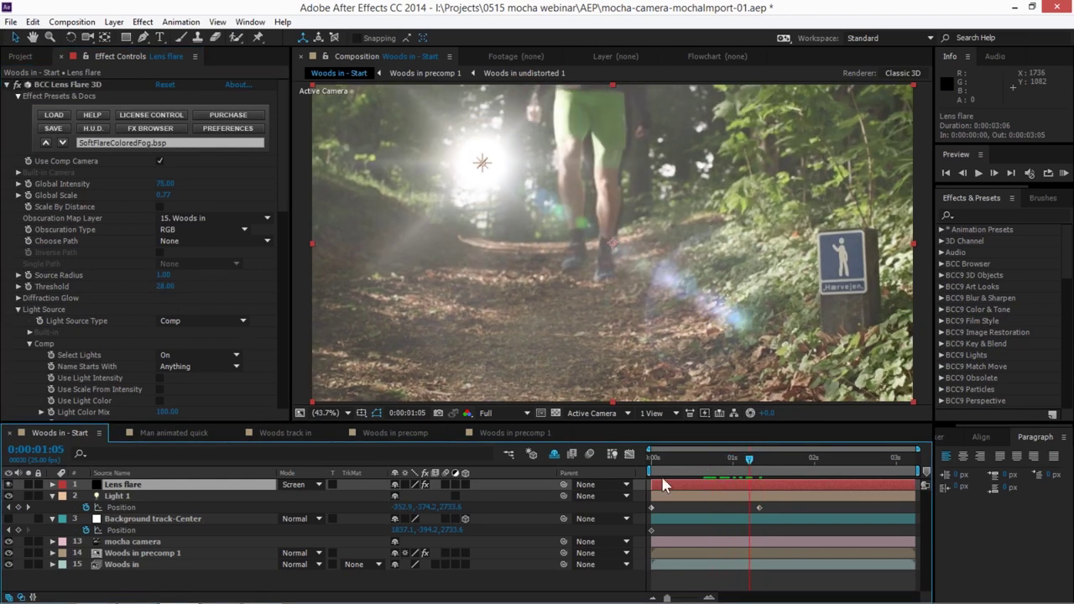
click(651, 508)
key(Delete)
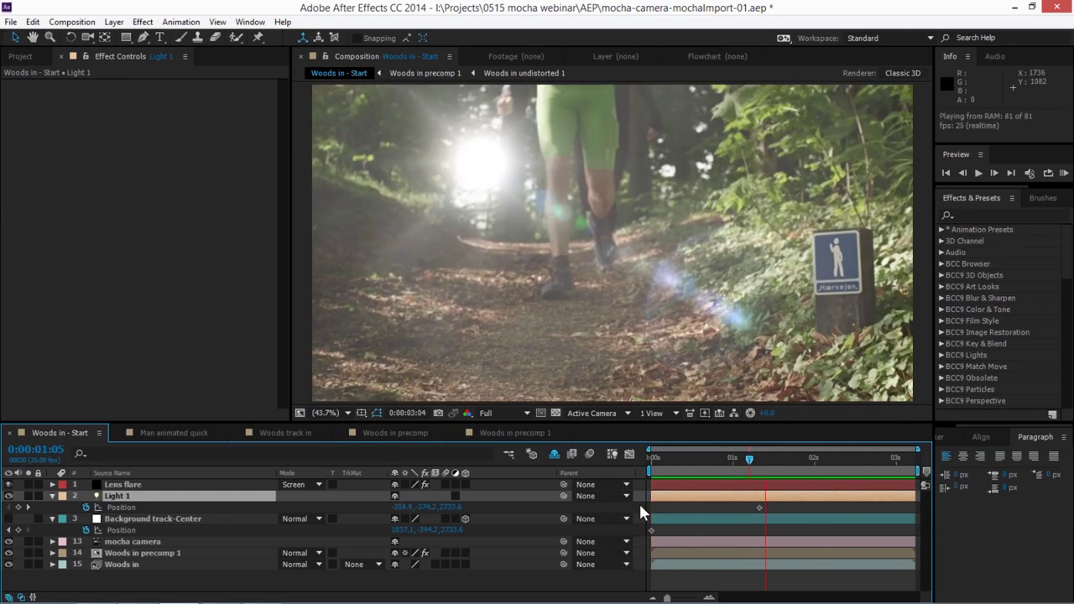
key(space)
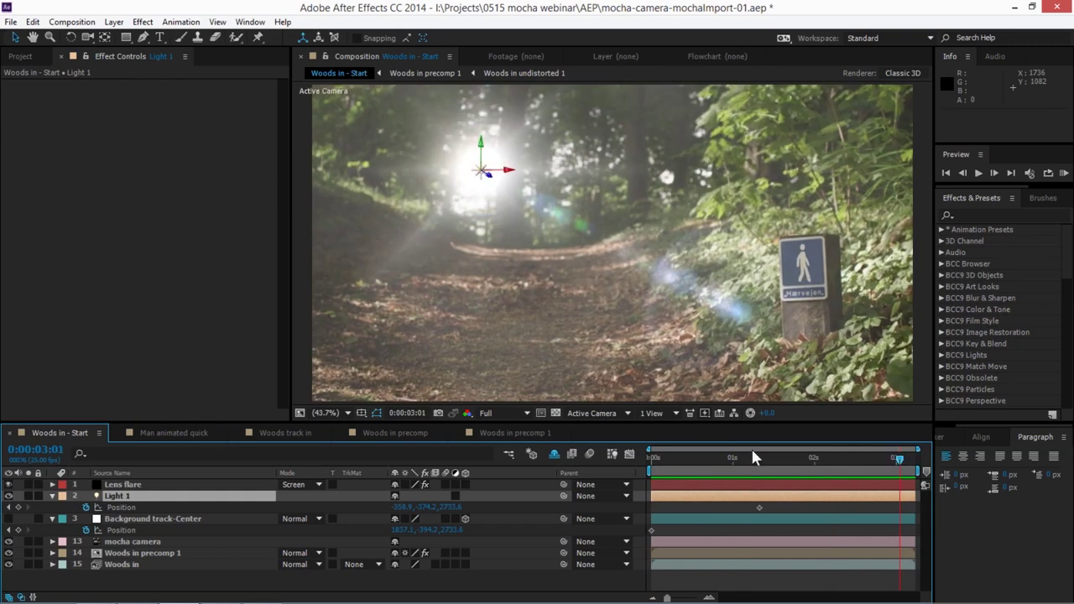
drag(709, 455, 864, 454)
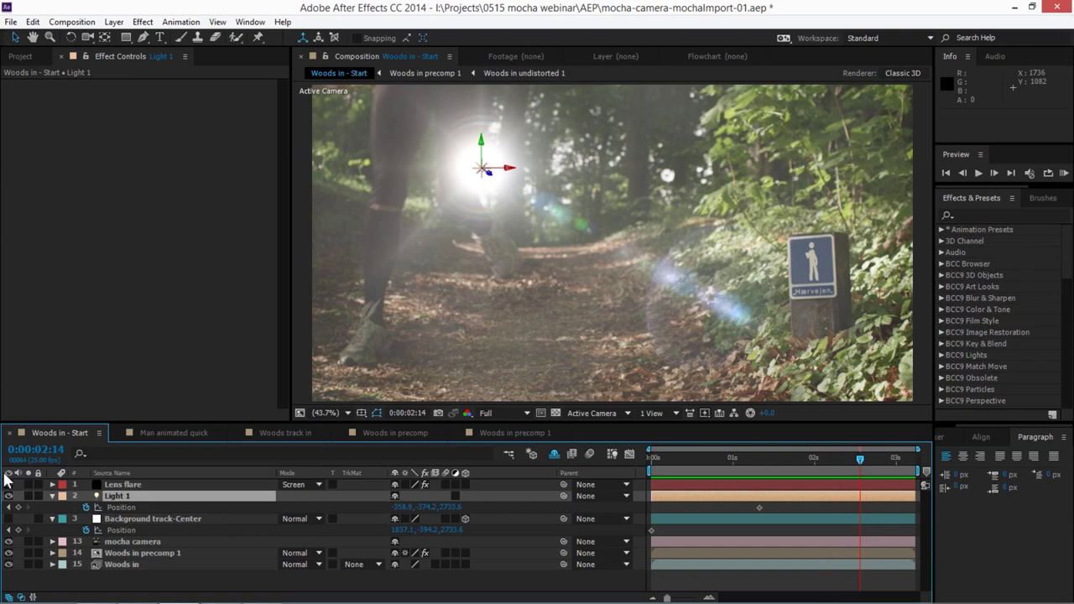
- Set the lens flare's Global Intensity to 32, preview the composition with it, and save the project
click(117, 484)
drag(161, 183, 132, 180)
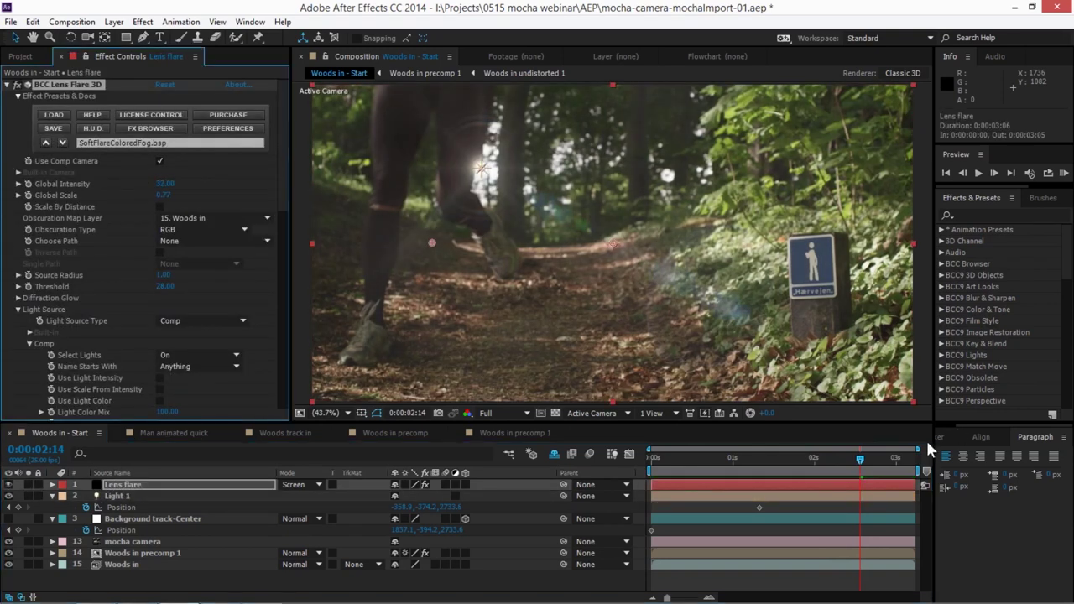
key(KP_0)
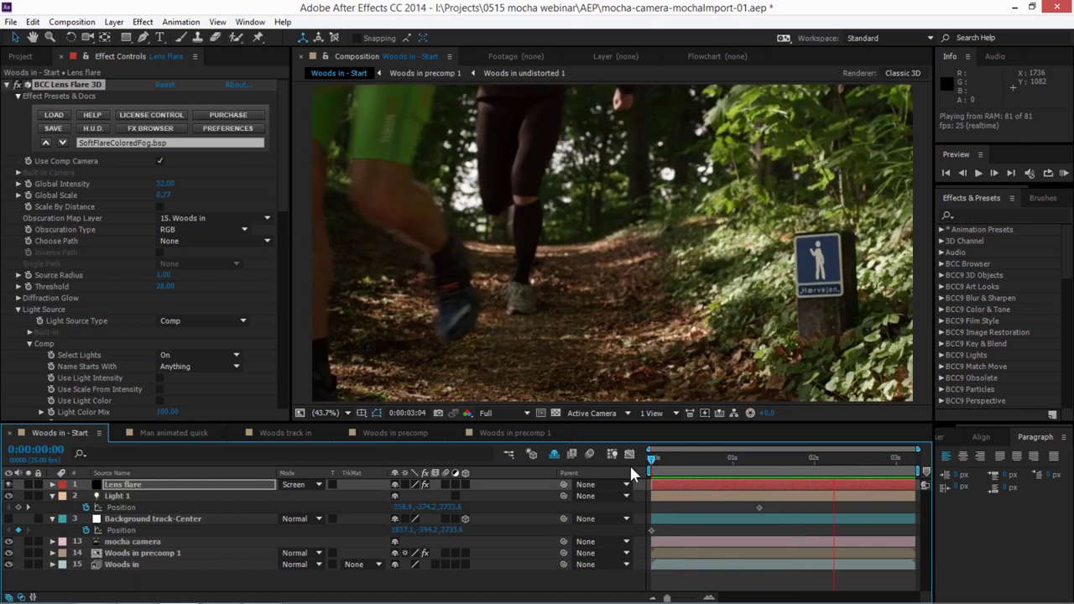
key(space)
key(space)
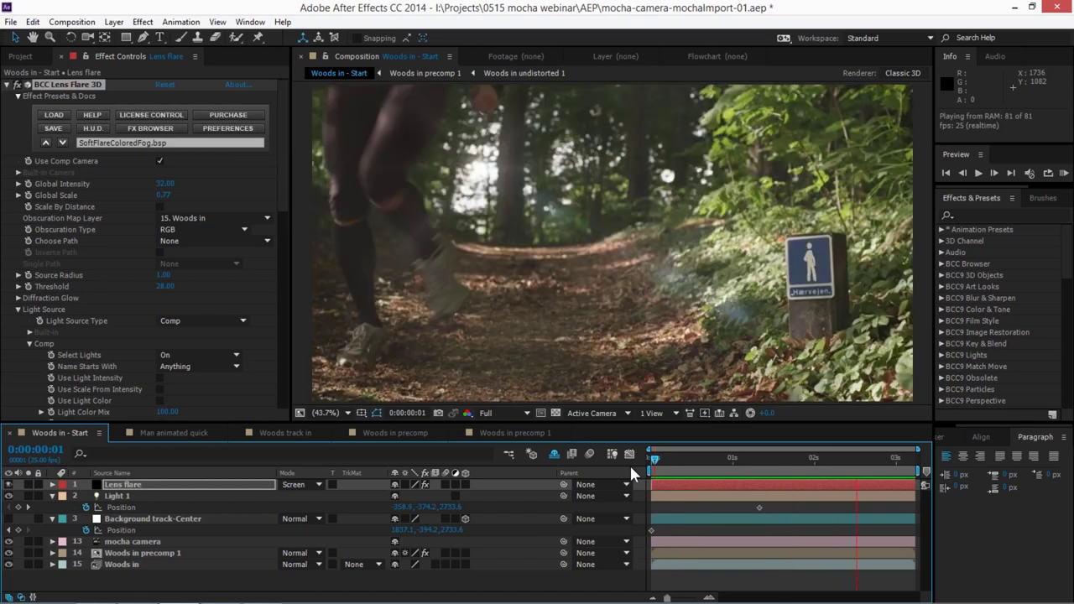
click(770, 576)
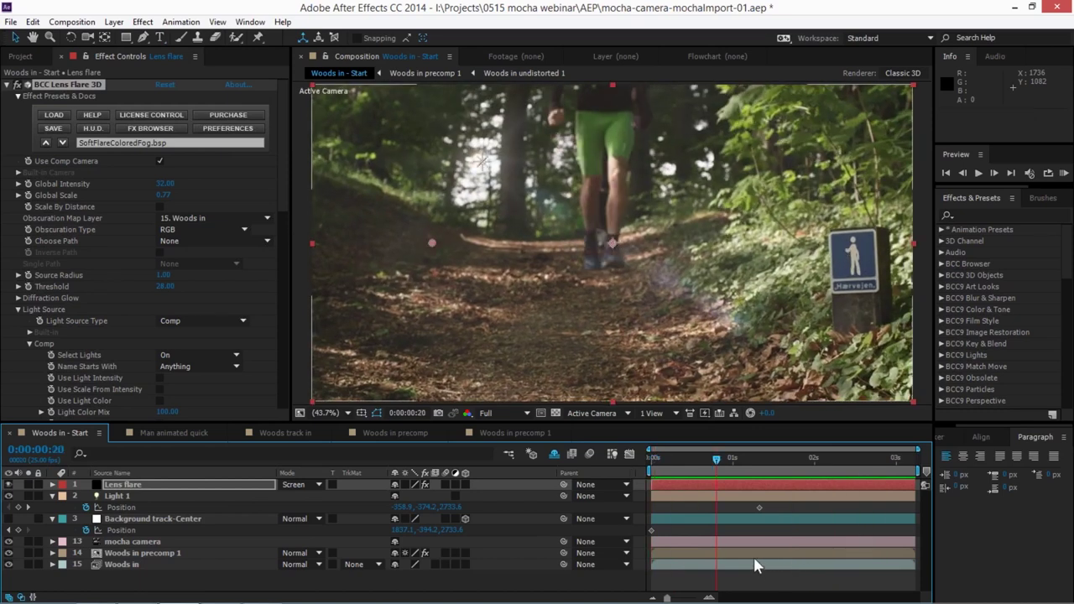
key(ctrl+s)
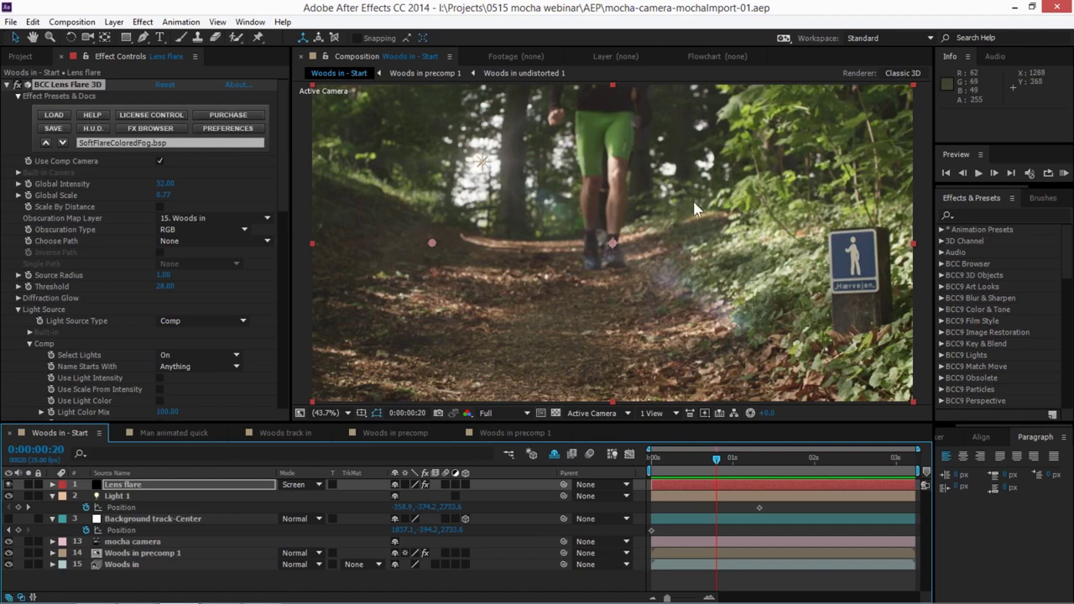
- Check the animated sign in Woods in precomp 1 and play Woods in - Start from its beginning
click(492, 434)
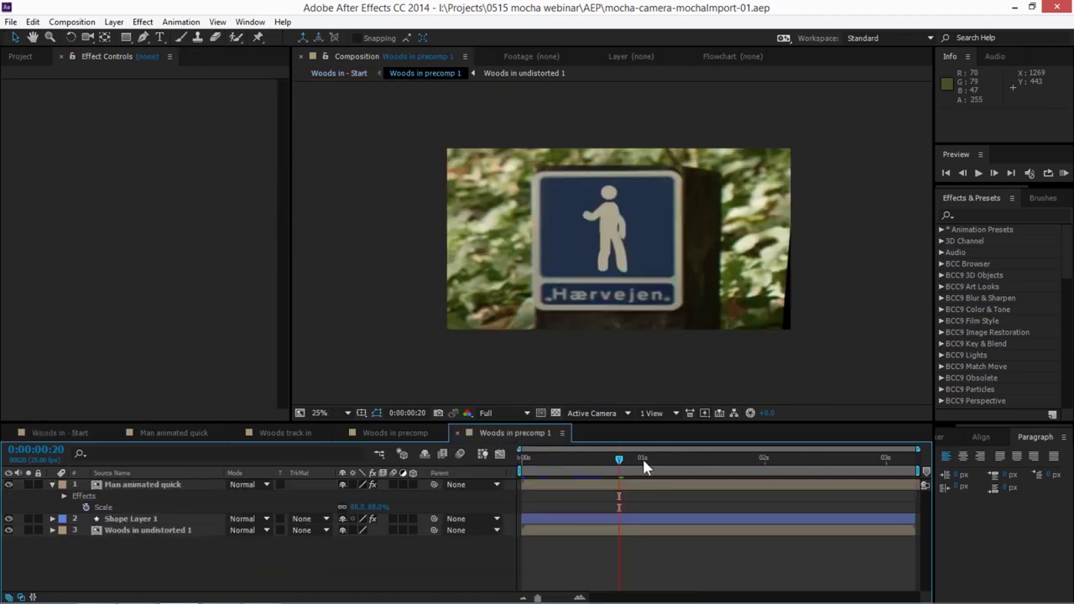
mouse_move(700, 463)
mouse_down()
mouse_move(884, 453)
mouse_move(541, 474)
mouse_move(714, 467)
mouse_up()
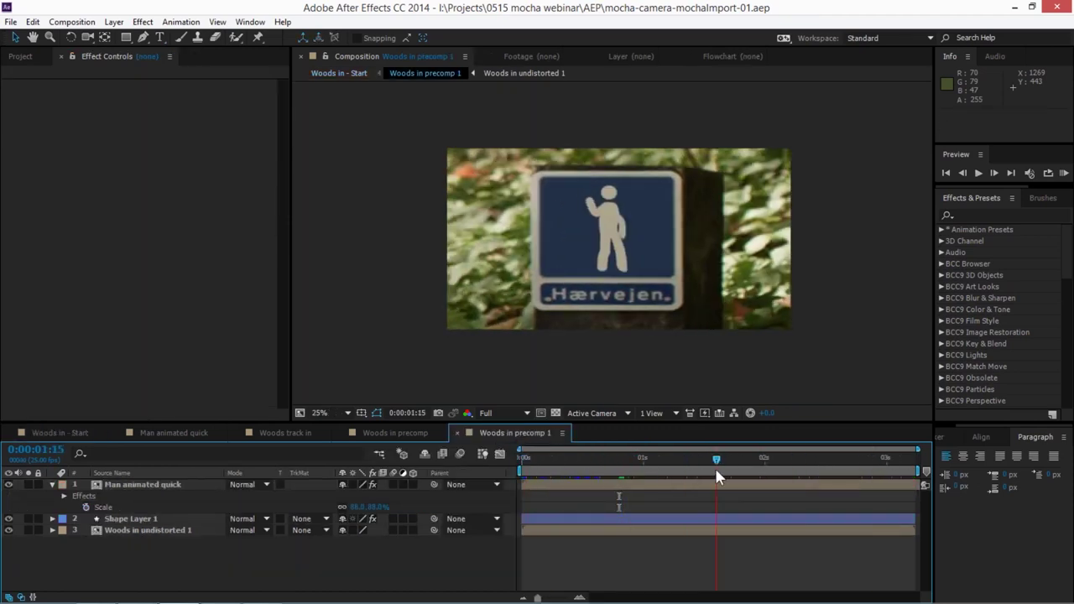
click(64, 432)
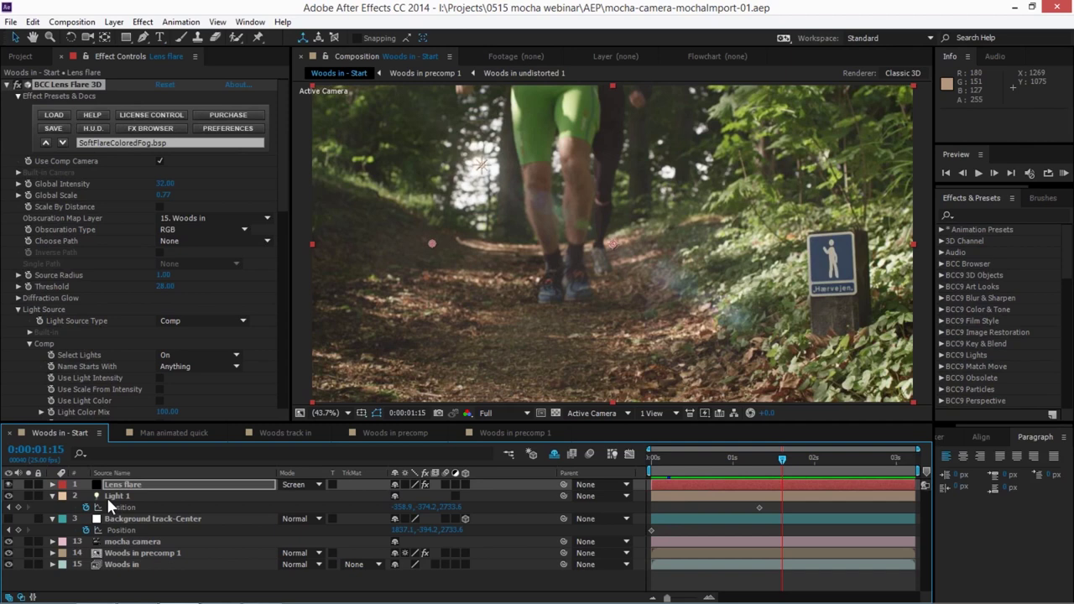
click(171, 485)
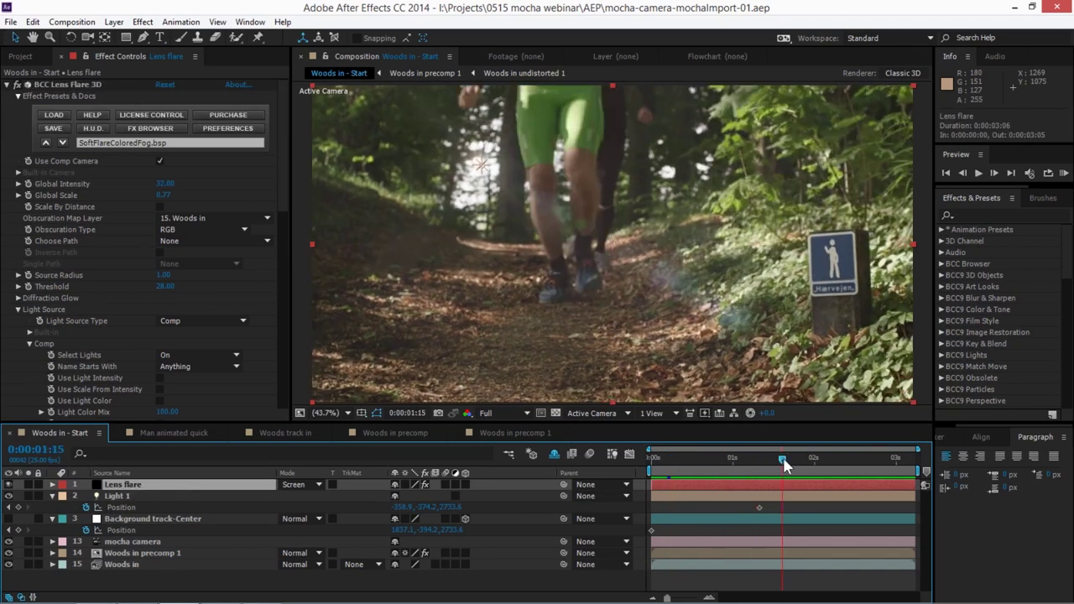
drag(785, 466, 632, 467)
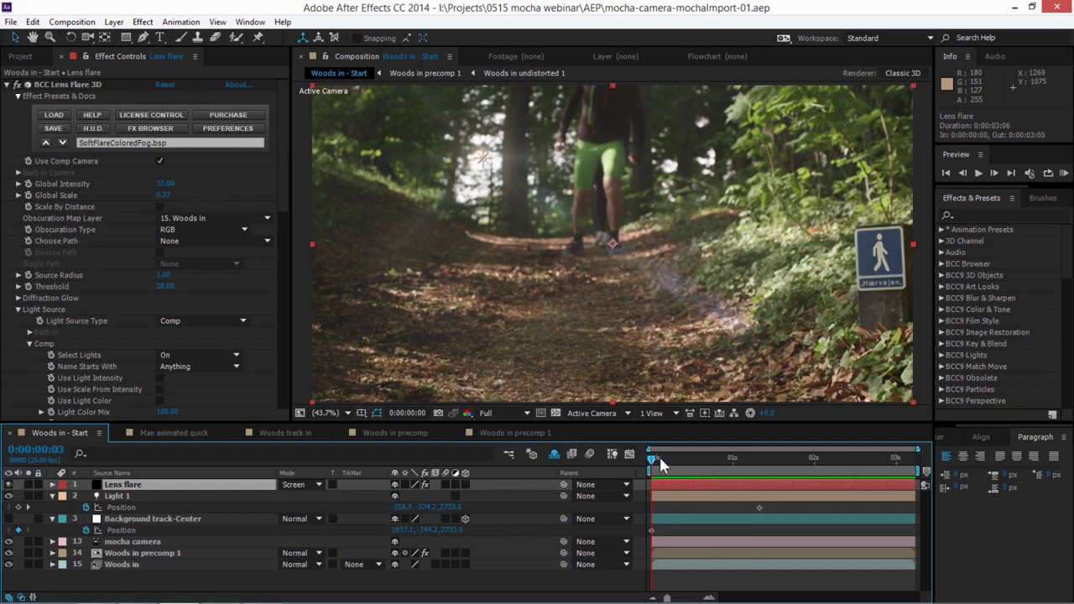
key(space)
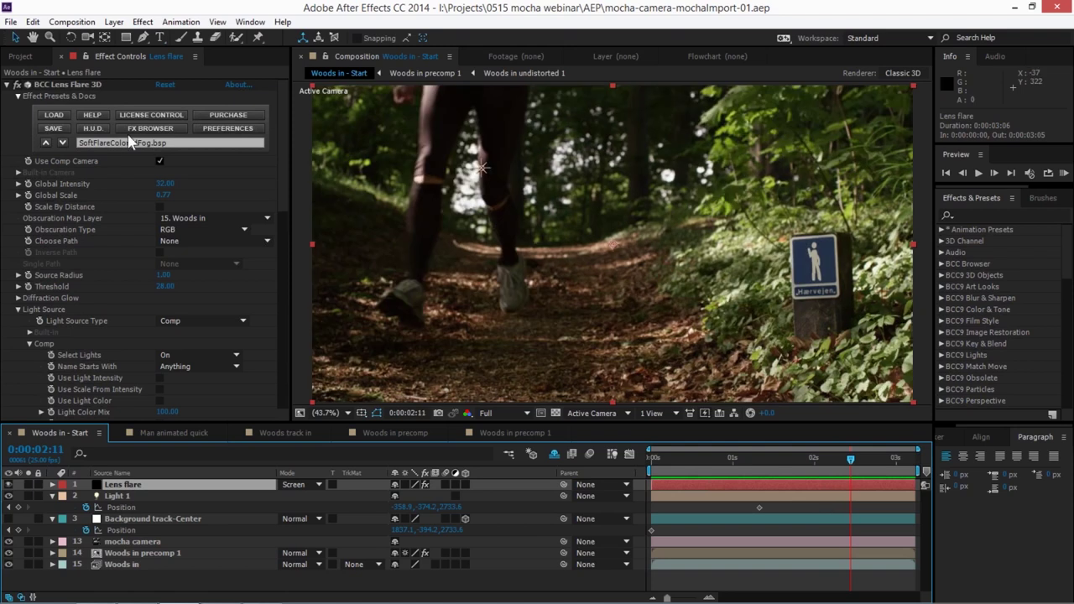
- Open the Beauty 001 composition from the mocha-beauty-01.aep folder, preview it, and fit it to the viewer up to 100%
click(20, 56)
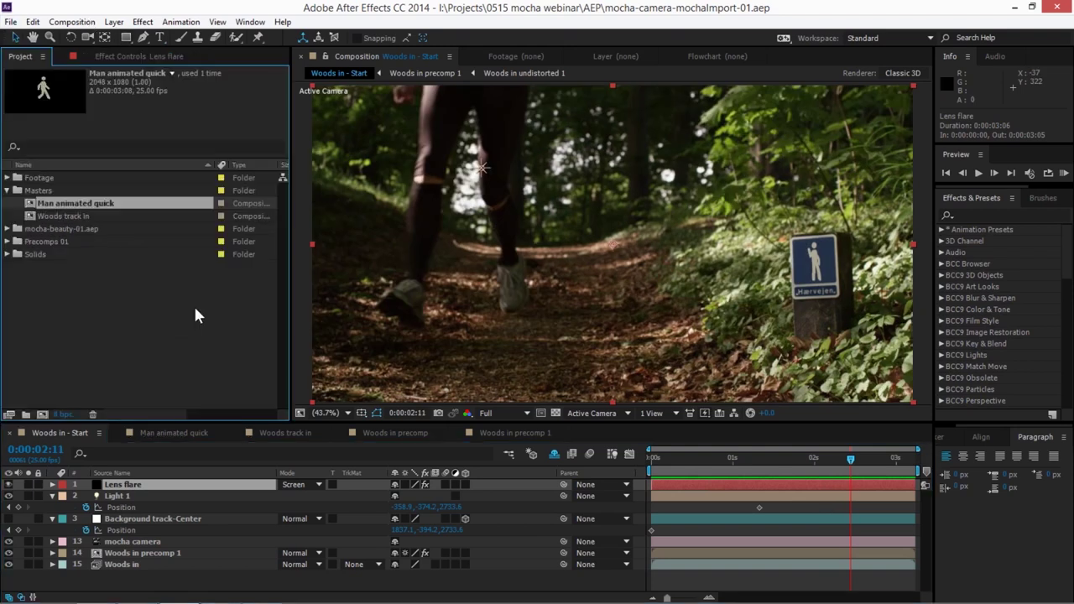
click(9, 191)
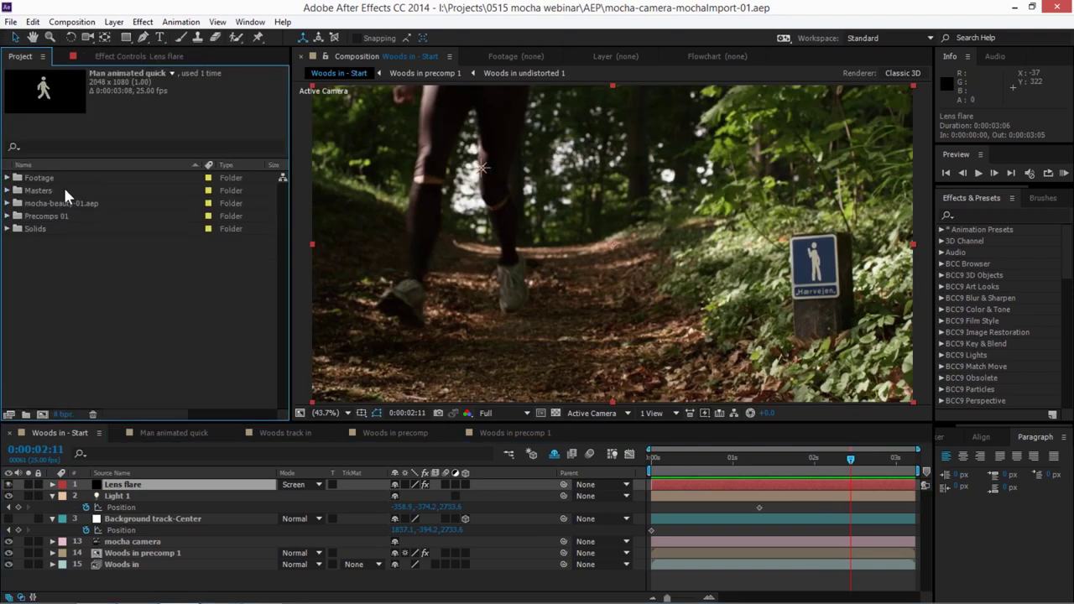
click(8, 203)
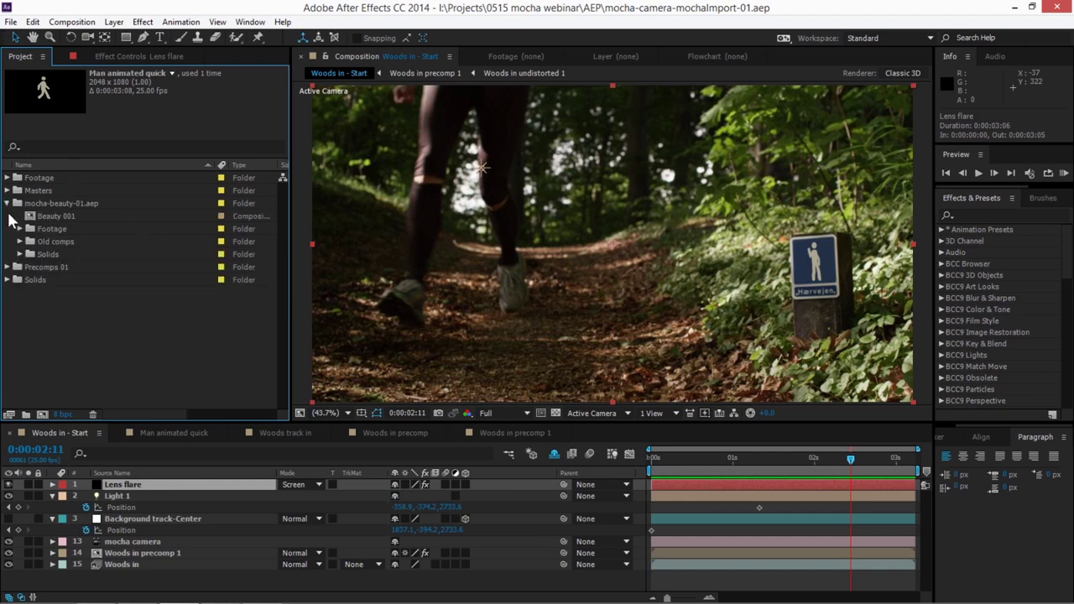
double_click(58, 215)
key(space)
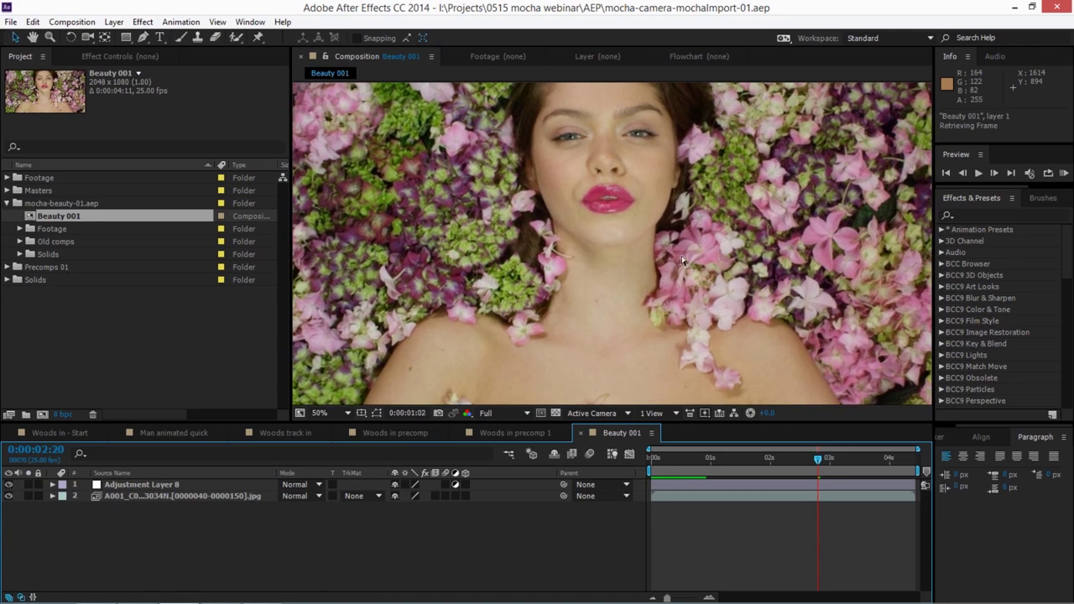
click(344, 413)
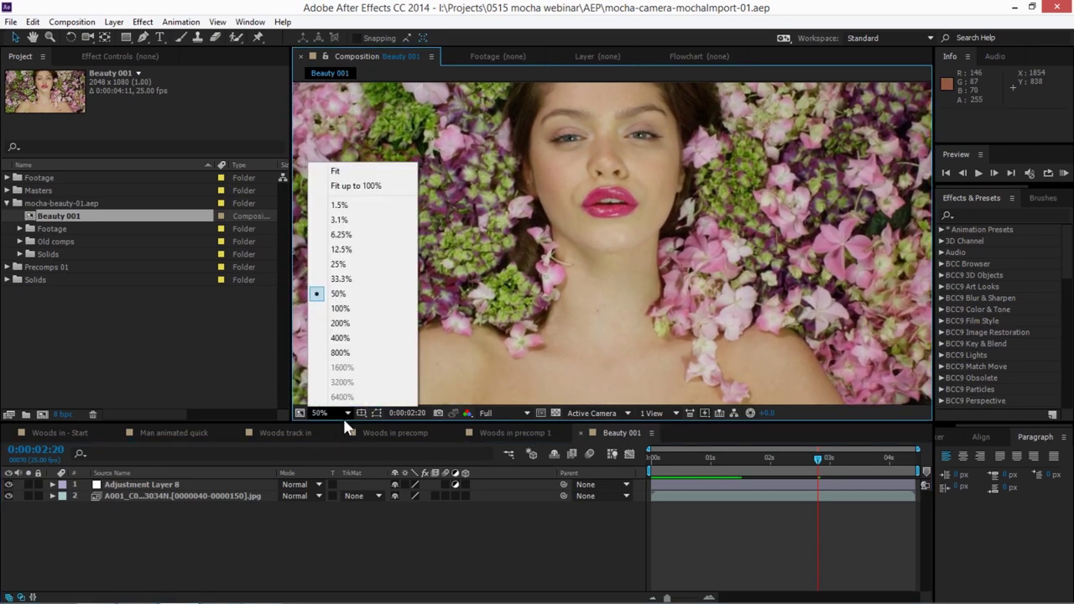
click(354, 184)
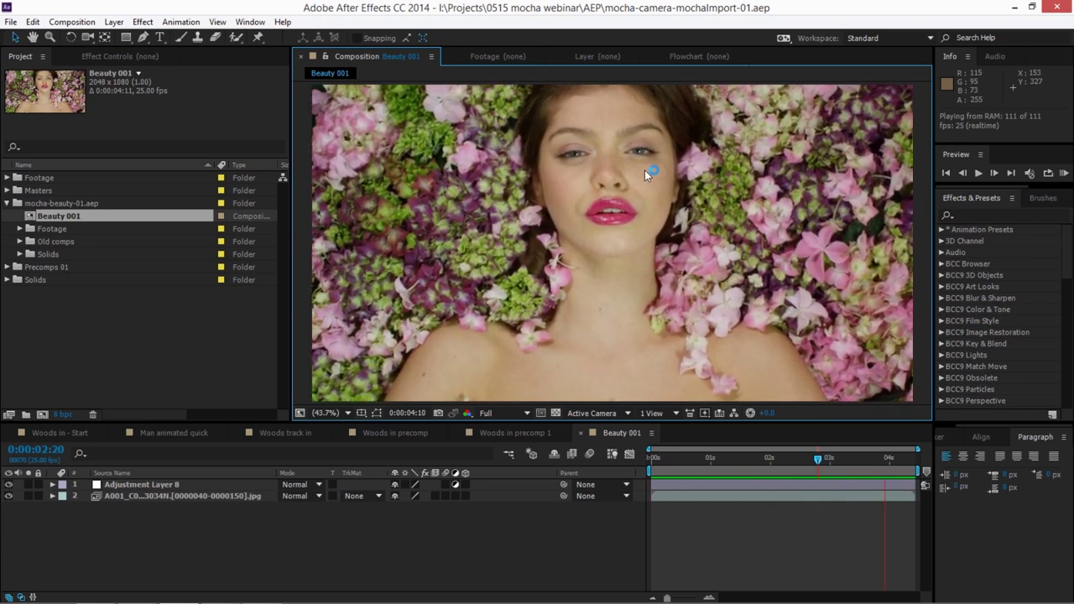
- Examine the woman's face up close and scrub through the Beauty 001 composition to study the camera move
click(619, 185)
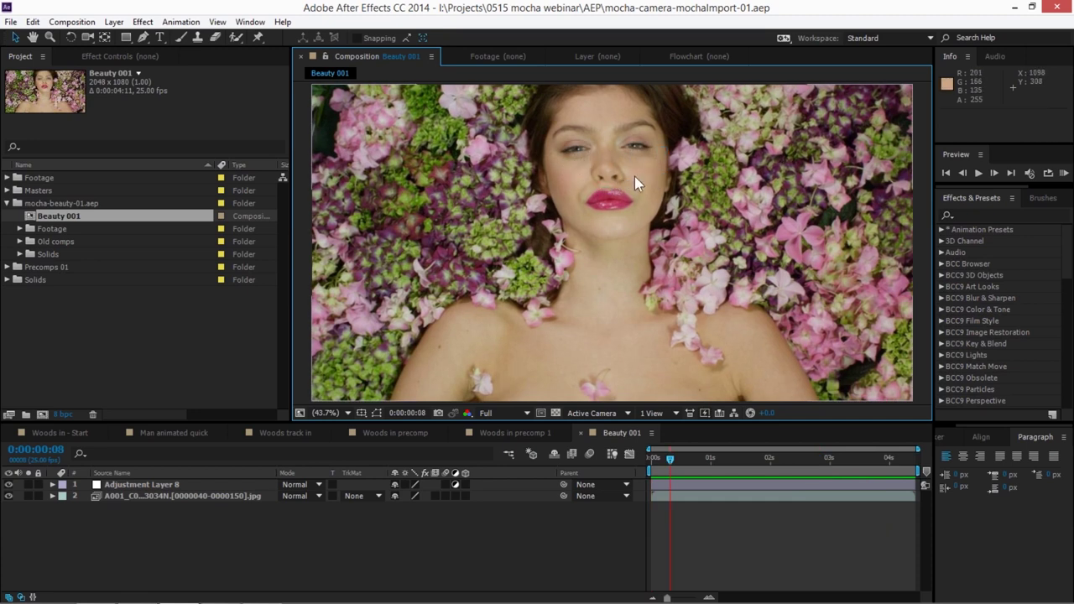
scroll(637, 181, up, 4)
scroll(742, 243, down, 3)
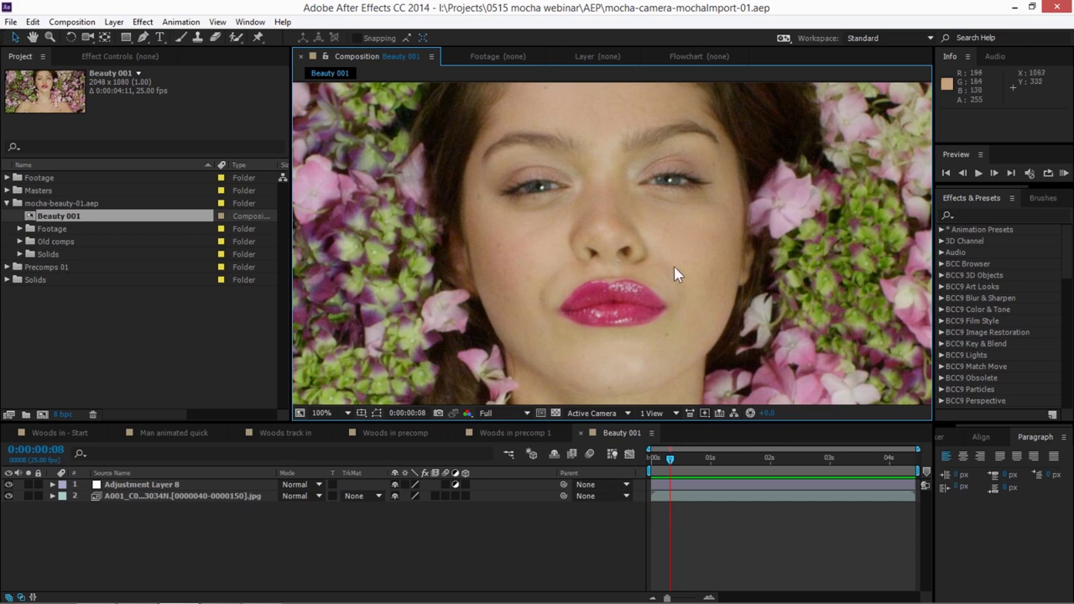
scroll(625, 273, down, 4)
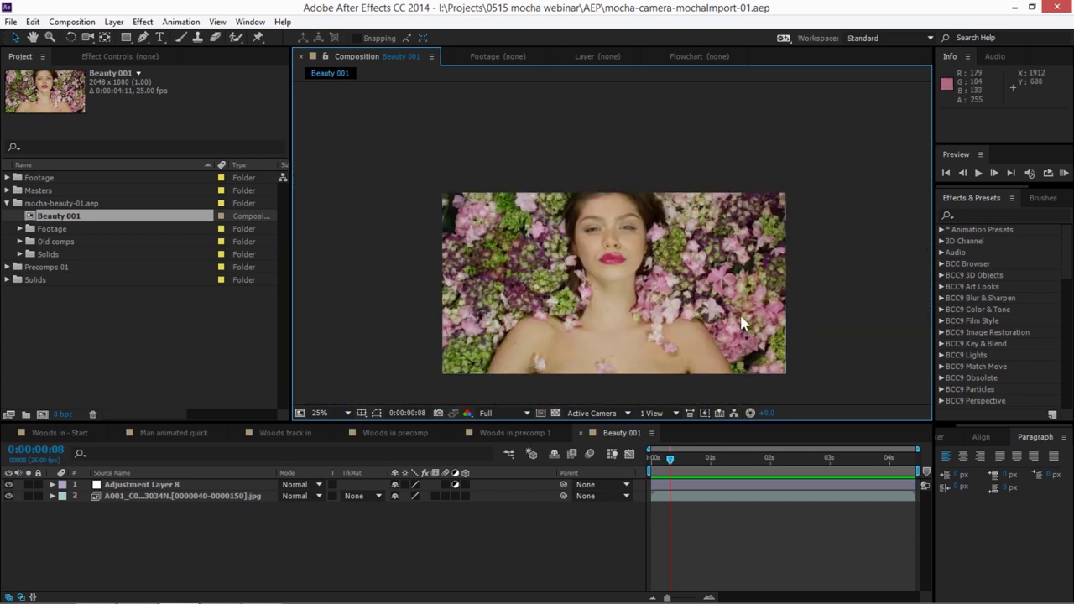
scroll(695, 287, up, 3)
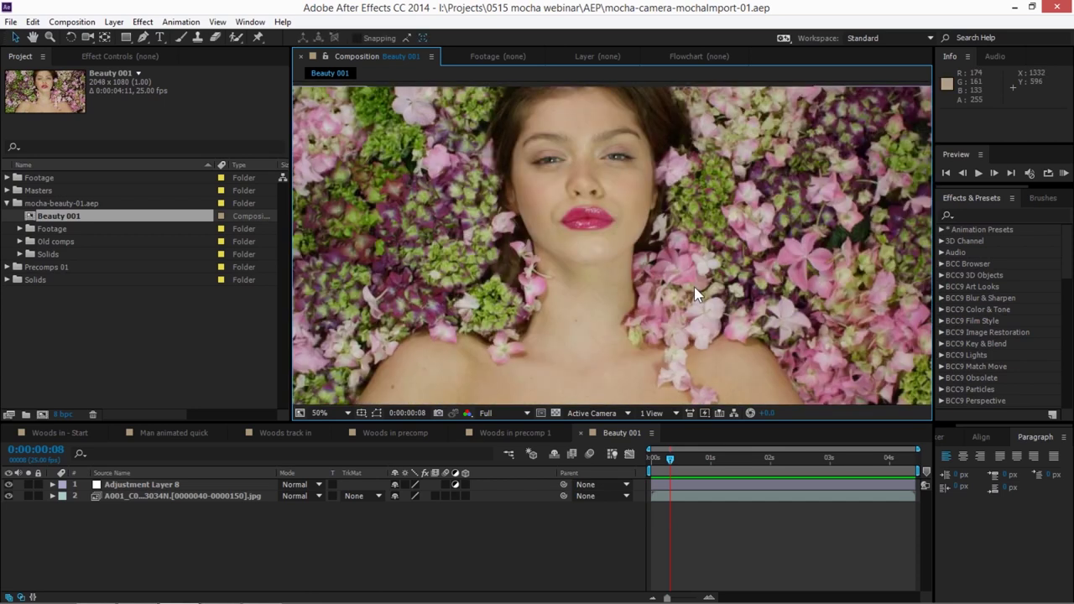
scroll(698, 291, down, 3)
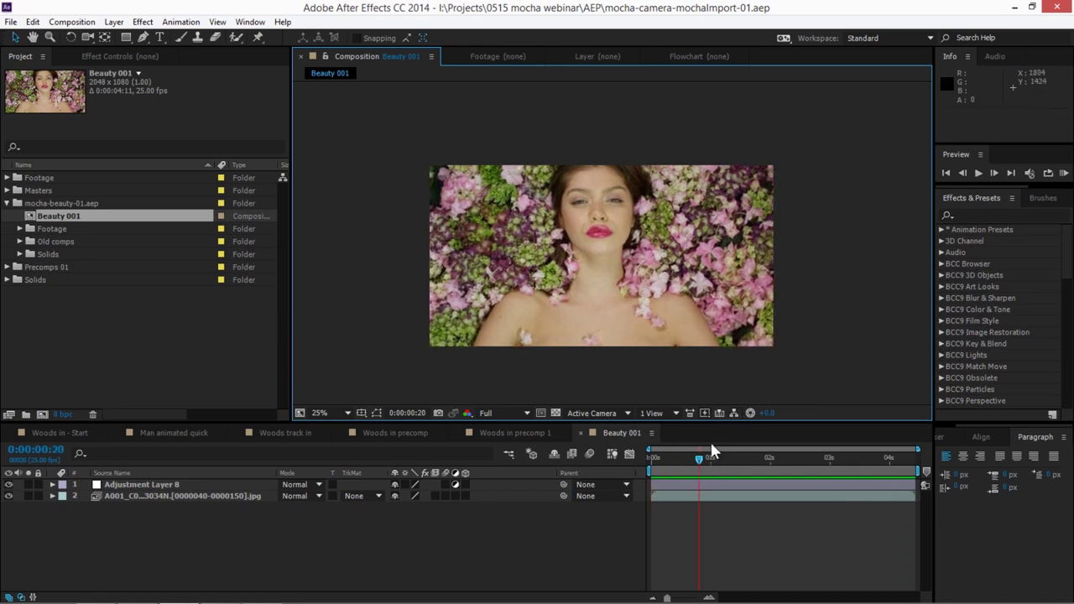
drag(703, 457, 881, 459)
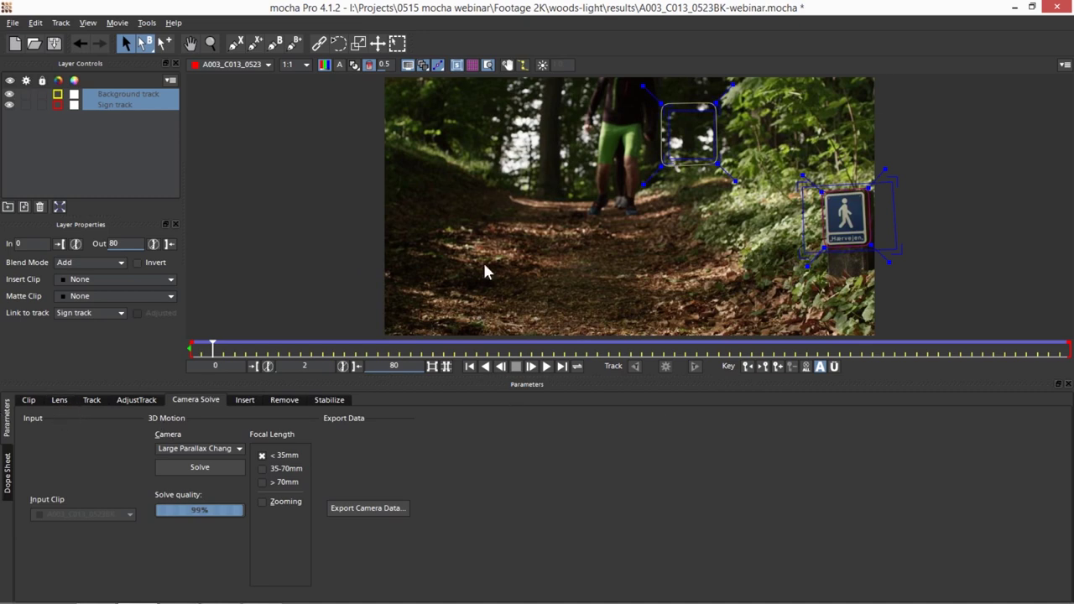
- Switch to mocha Pro, save the woods project, and open the crane-in-webinar.mocha project
click(13, 22)
mouse_move(48, 69)
click(428, 84)
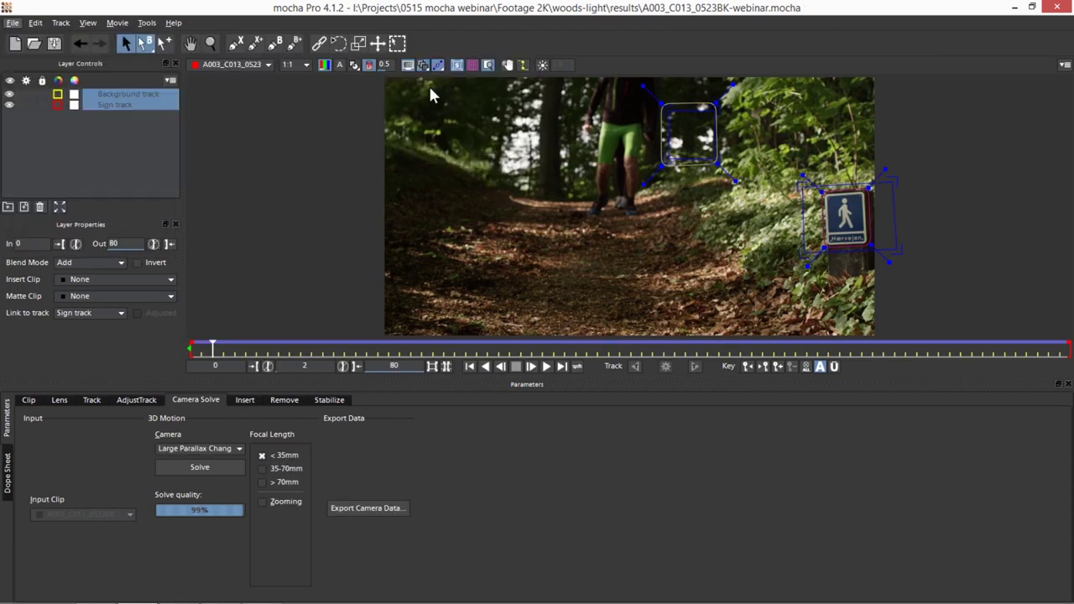
click(703, 335)
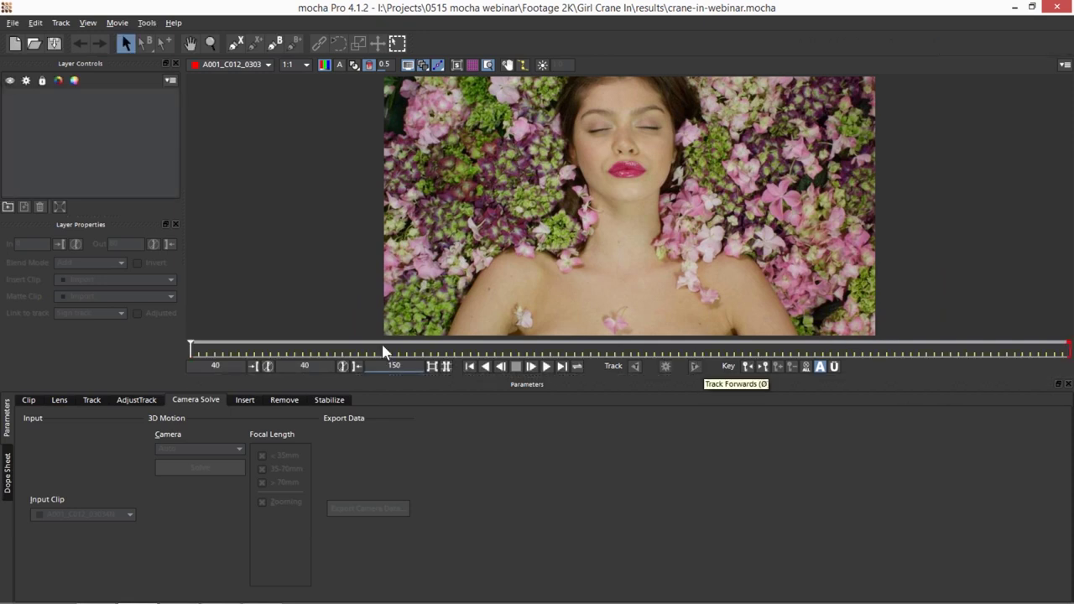
- Play the clip of the woman among flowers and return to its first frame, 40
key(space)
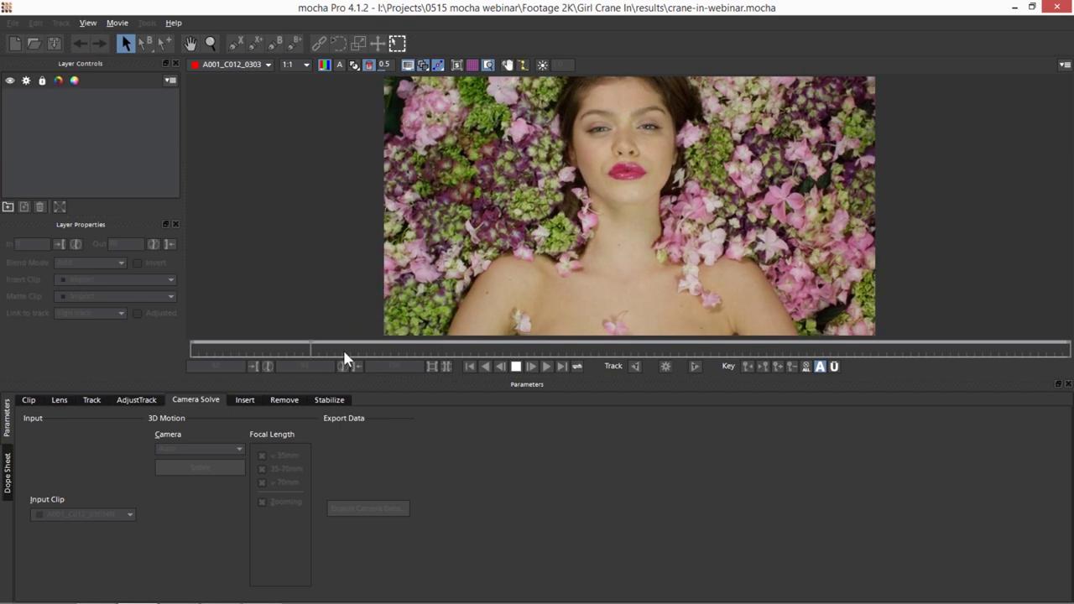
key(space)
drag(252, 347, 191, 346)
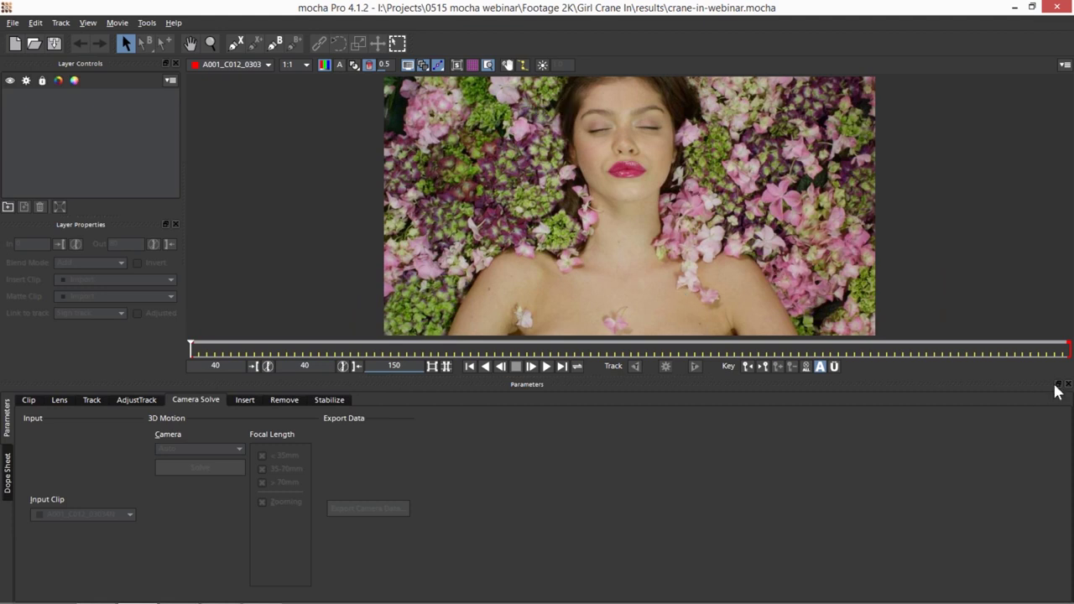
- Draw a roughly square four-point X-spline over the flowers left of the woman's face at frame 40, and pull its right corners slightly inward
key(x)
scroll(722, 243, up, 4)
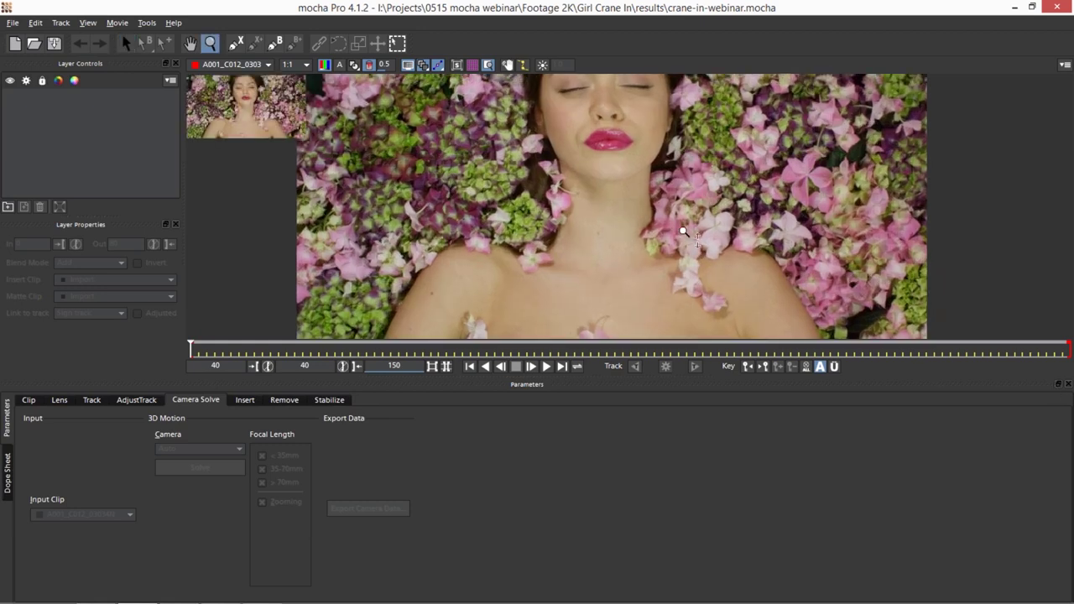
drag(723, 241, 847, 332)
key(z)
click(125, 43)
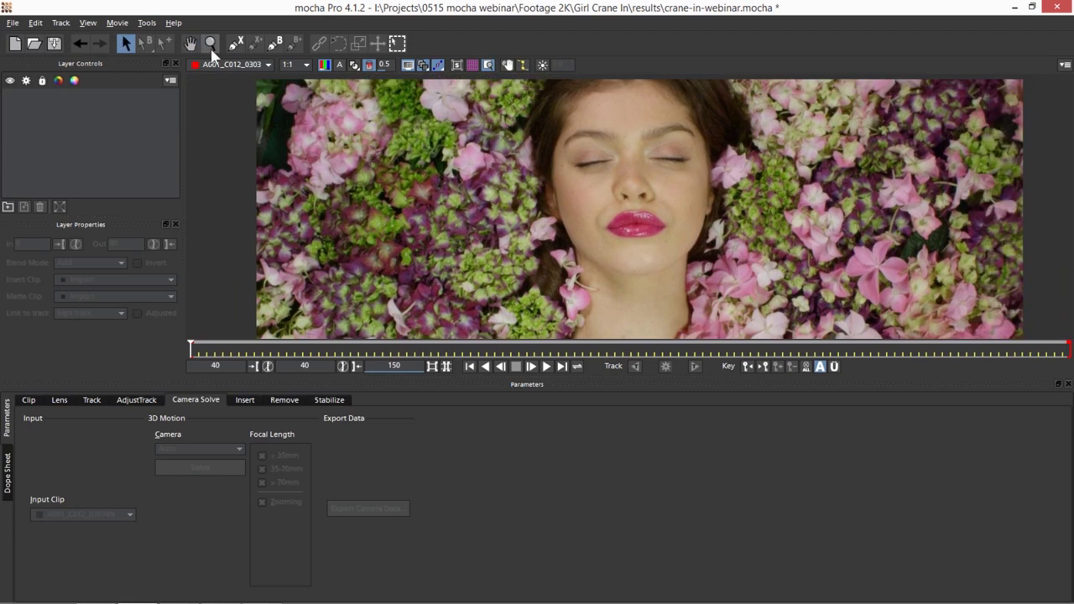
click(235, 42)
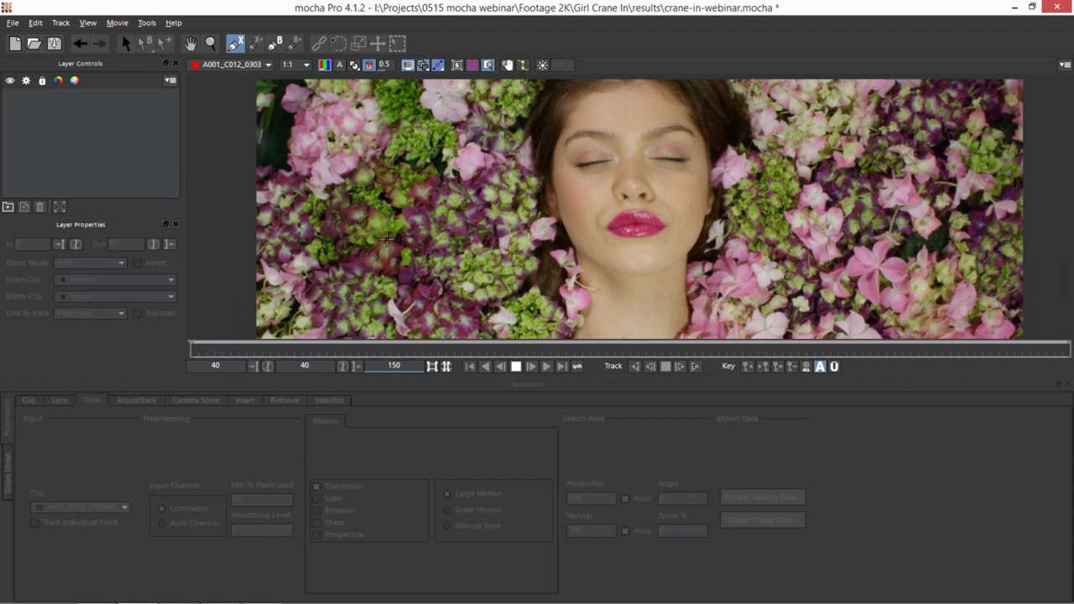
click(372, 198)
click(362, 333)
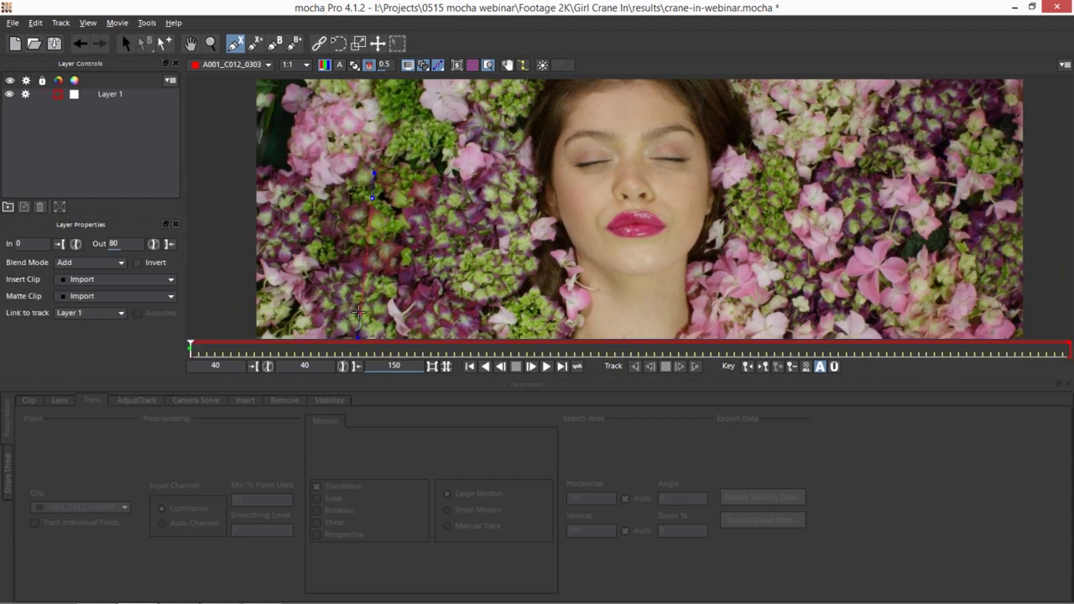
click(486, 311)
click(485, 201)
right_click(475, 240)
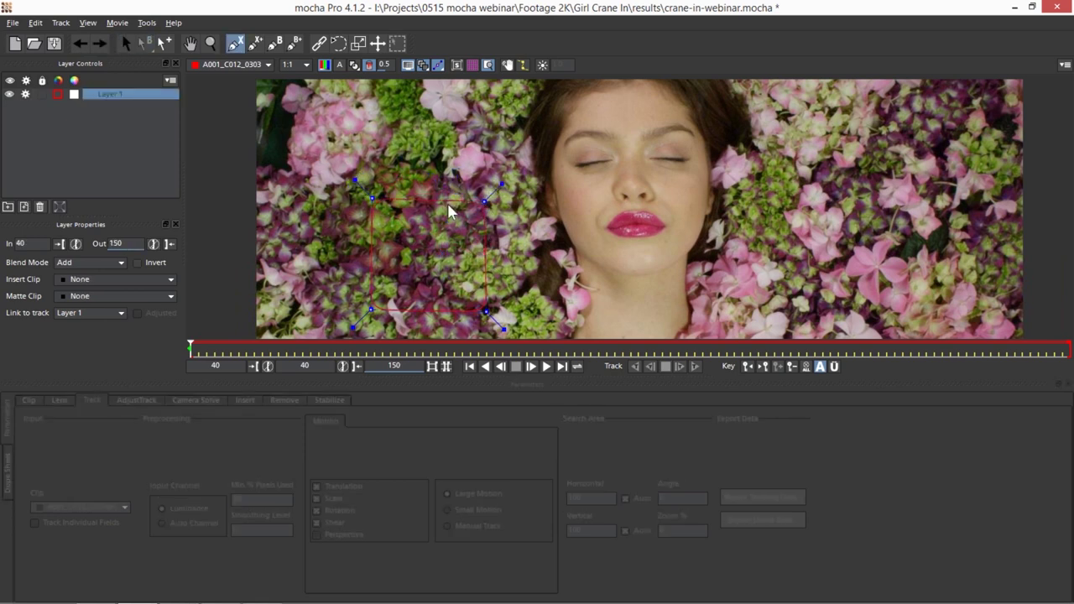
drag(483, 201, 466, 202)
drag(486, 311, 467, 310)
- Rename the flower layer to "background track" and move its spline's left corners slightly outward
double_click(99, 93)
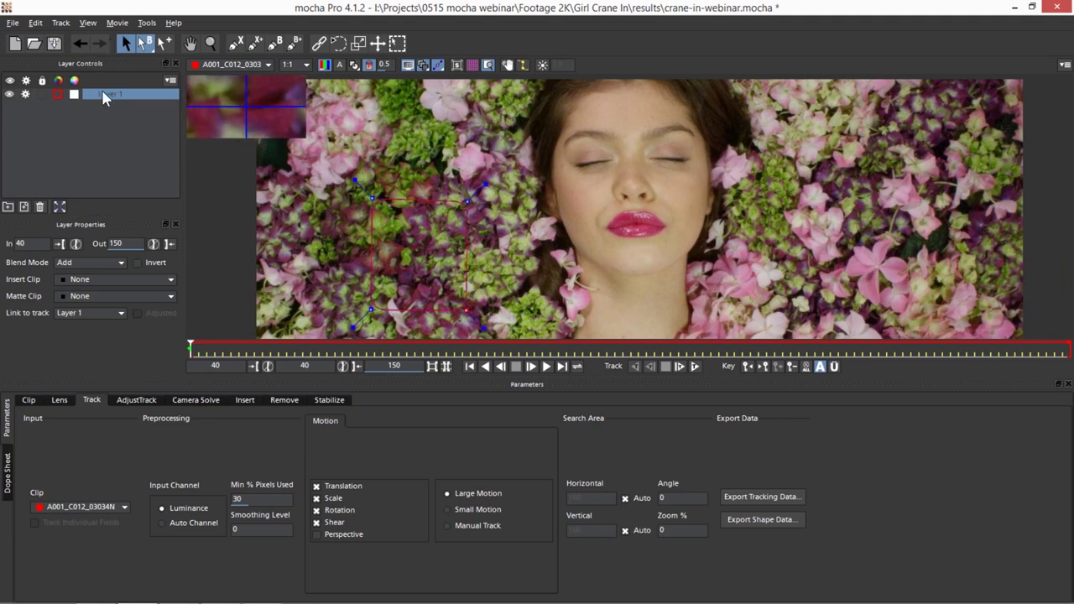
text(background track)
click(113, 164)
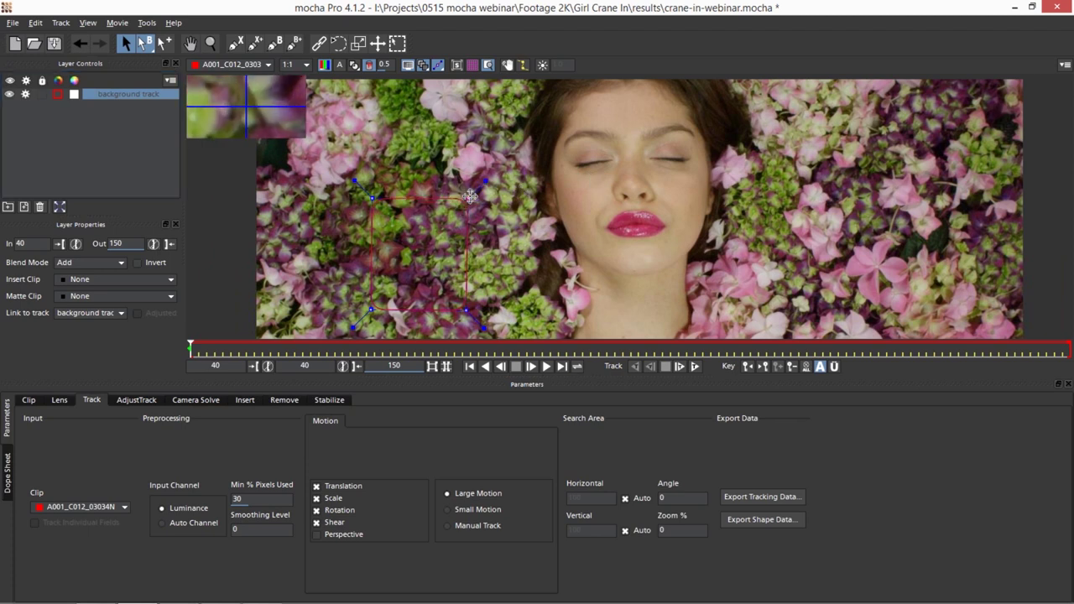
drag(378, 198, 366, 199)
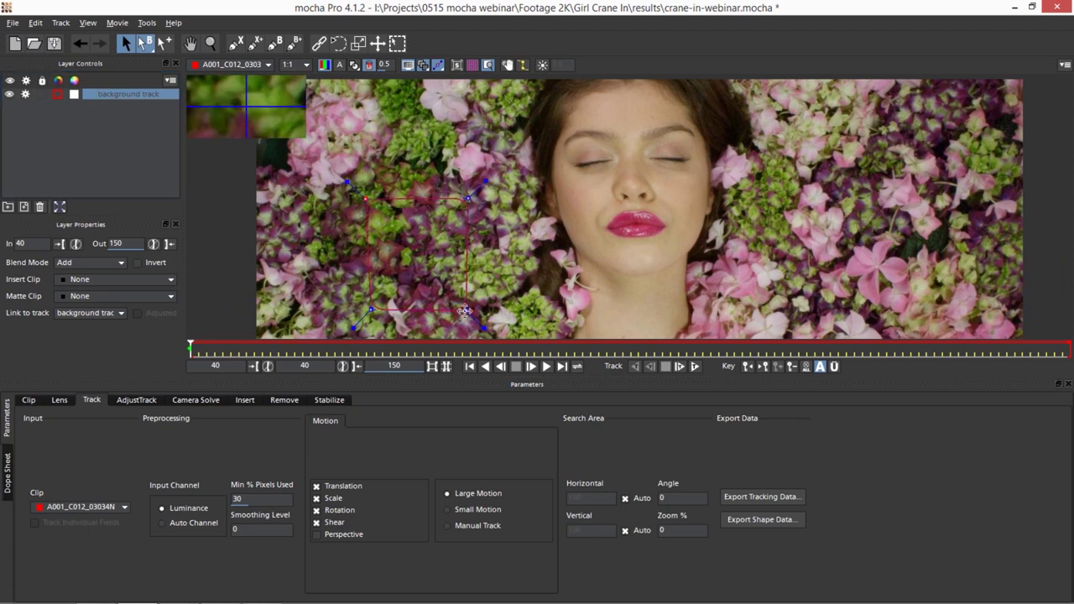
drag(371, 310, 362, 312)
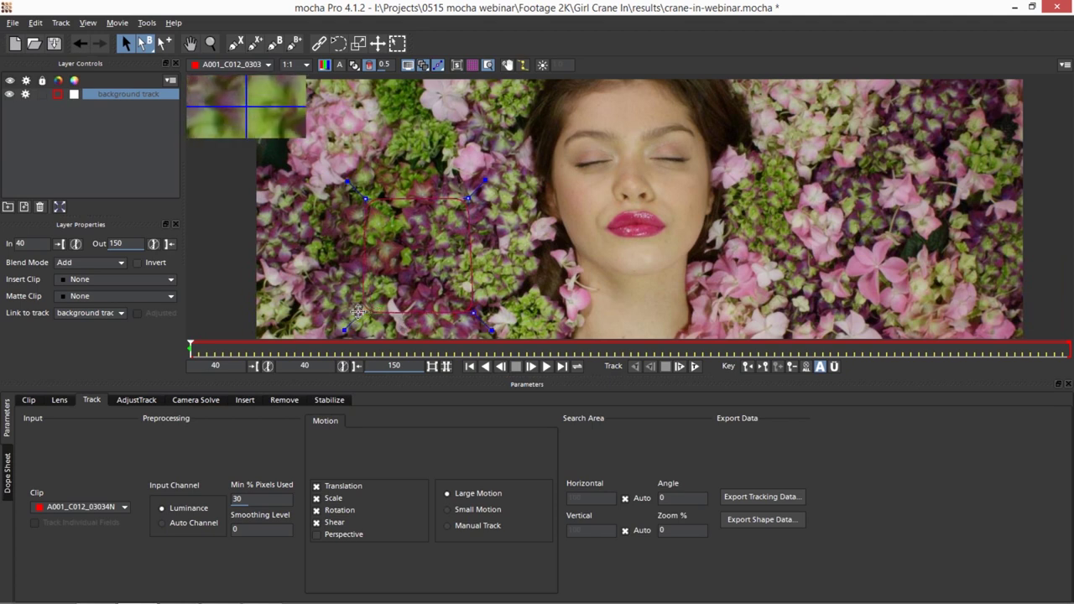
- Draw a second X-spline around the woman's face, starting at her hairline and following the cheek down to the chin
click(237, 43)
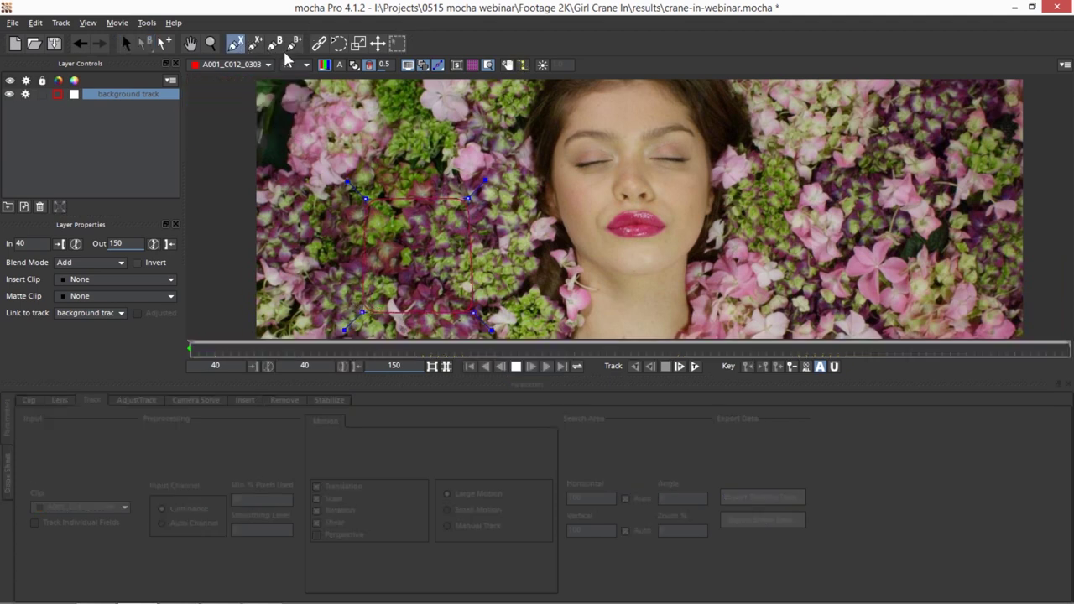
click(539, 99)
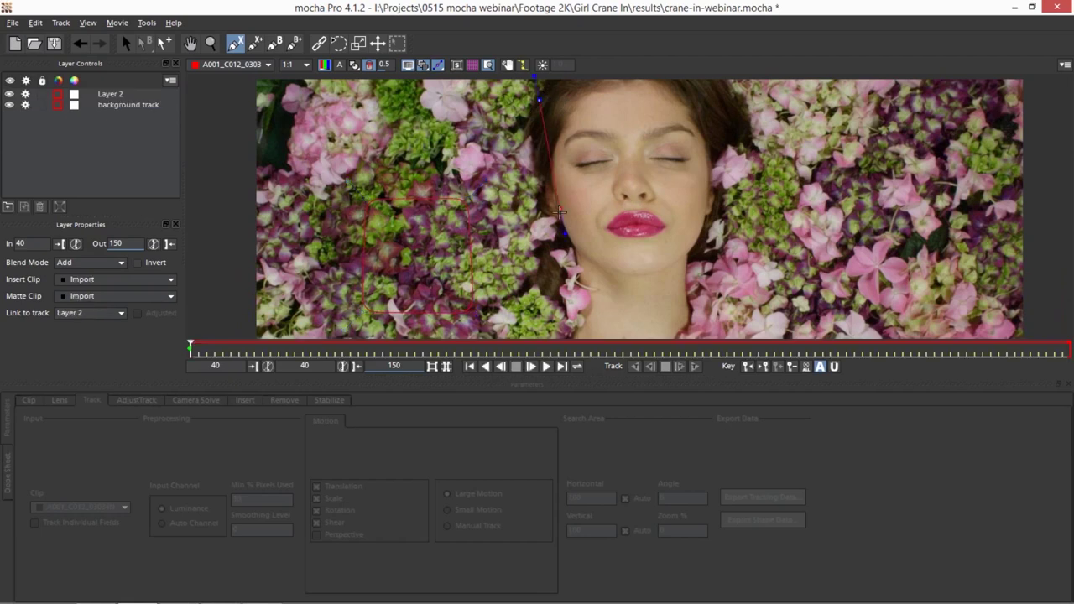
click(552, 223)
click(614, 286)
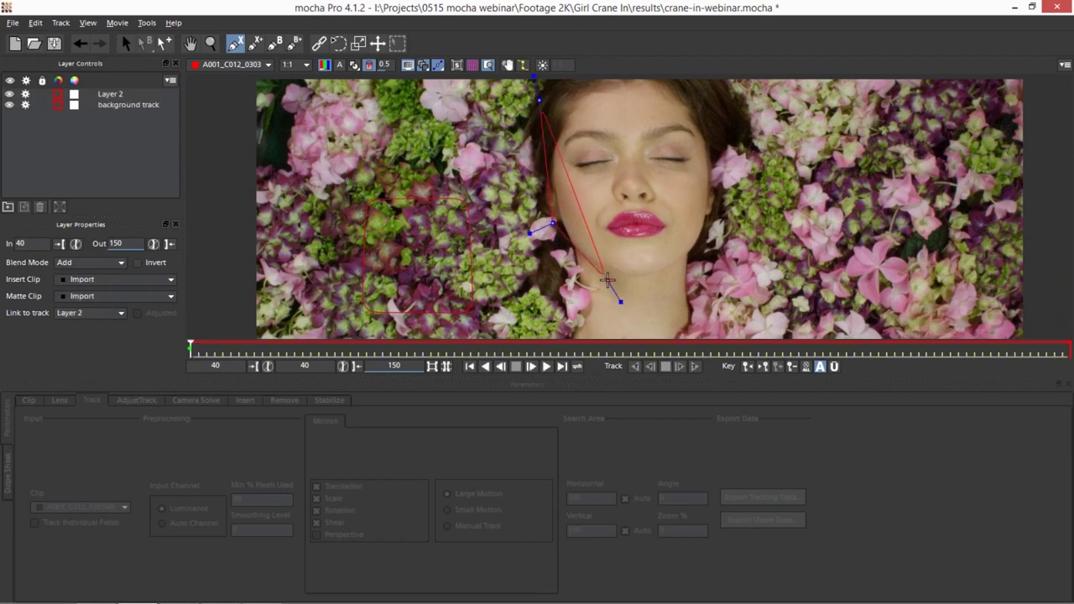
- Finish the X-spline around the woman's face, from the chin up the cheek and across the forehead, and close the shape
click(663, 282)
click(700, 251)
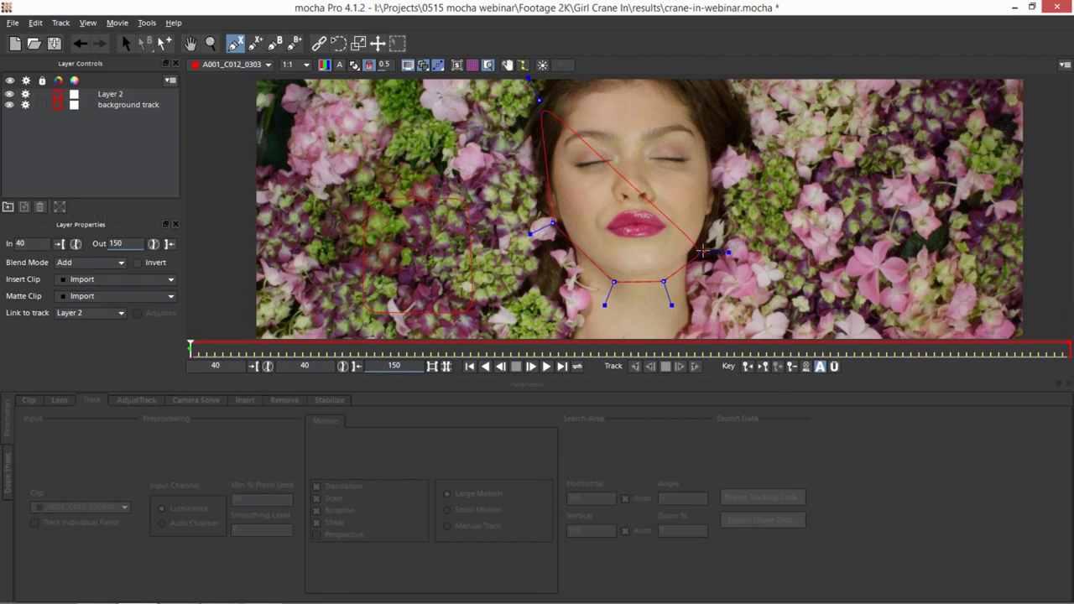
click(723, 128)
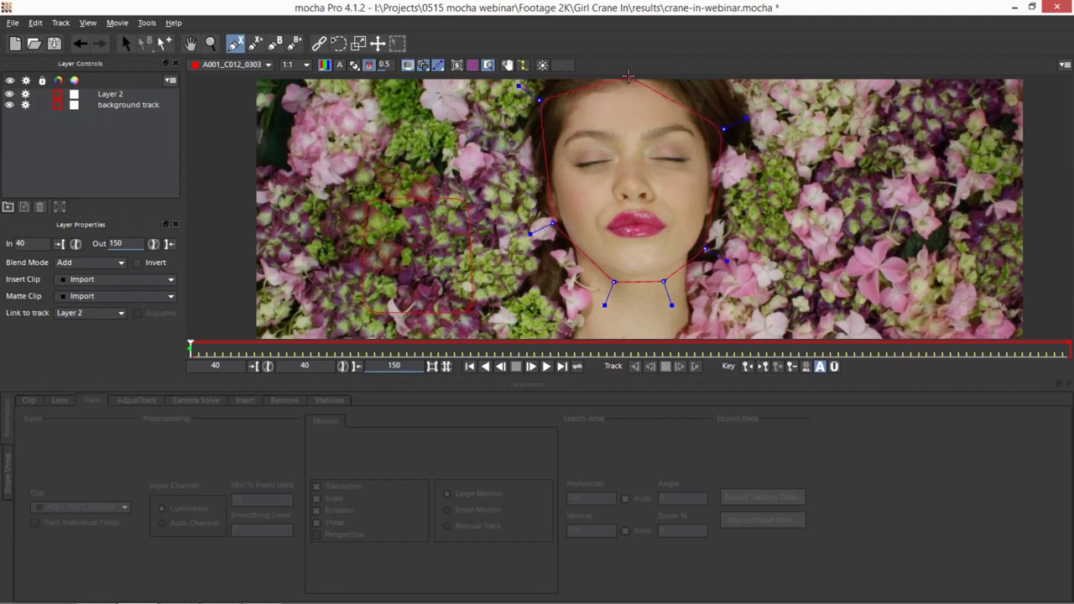
click(661, 96)
click(665, 130)
right_click(624, 149)
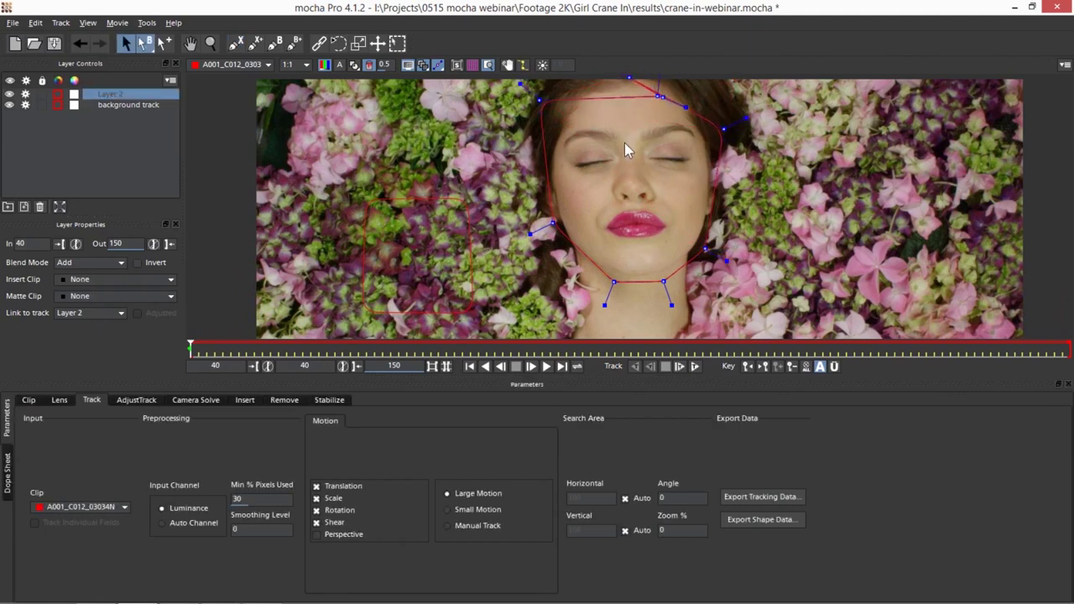
- Reposition the face spline's hairline, temple, cheek and chin points so the shape follows the head's outline more closely
drag(661, 101, 639, 75)
drag(719, 126, 727, 99)
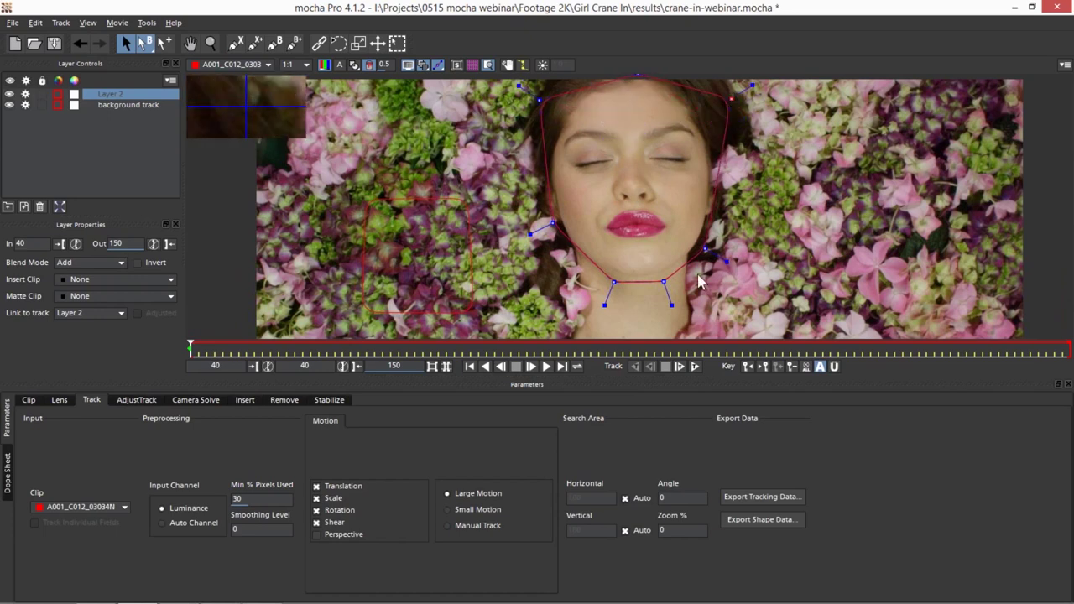
key(z)
drag(760, 185, 738, 188)
drag(753, 250, 736, 247)
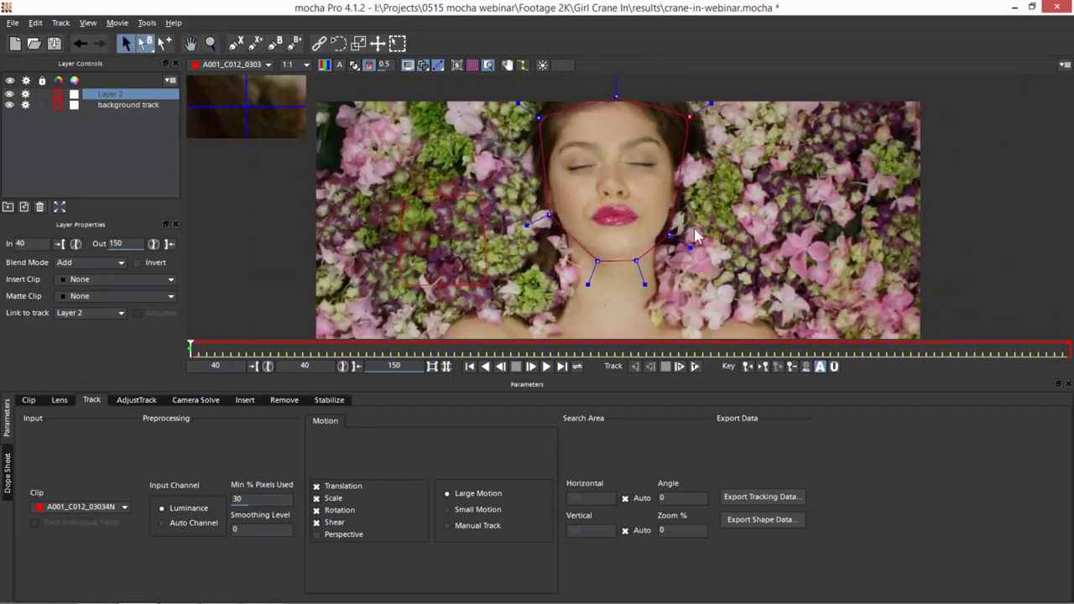
key(s)
scroll(662, 238, up, 1)
drag(663, 238, 662, 231)
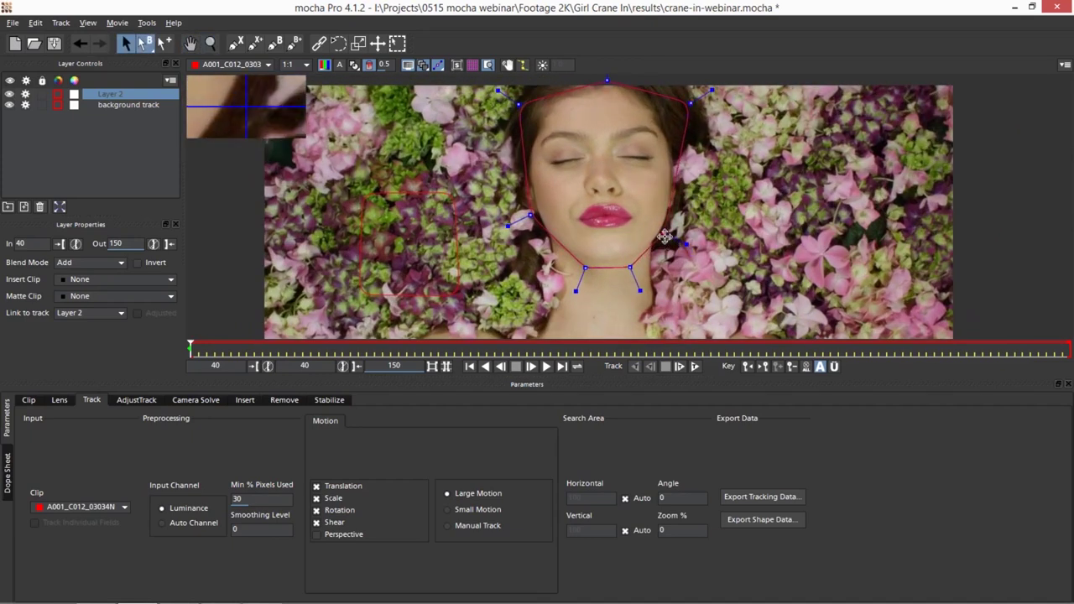
drag(628, 267, 578, 266)
drag(531, 215, 530, 225)
drag(610, 81, 595, 79)
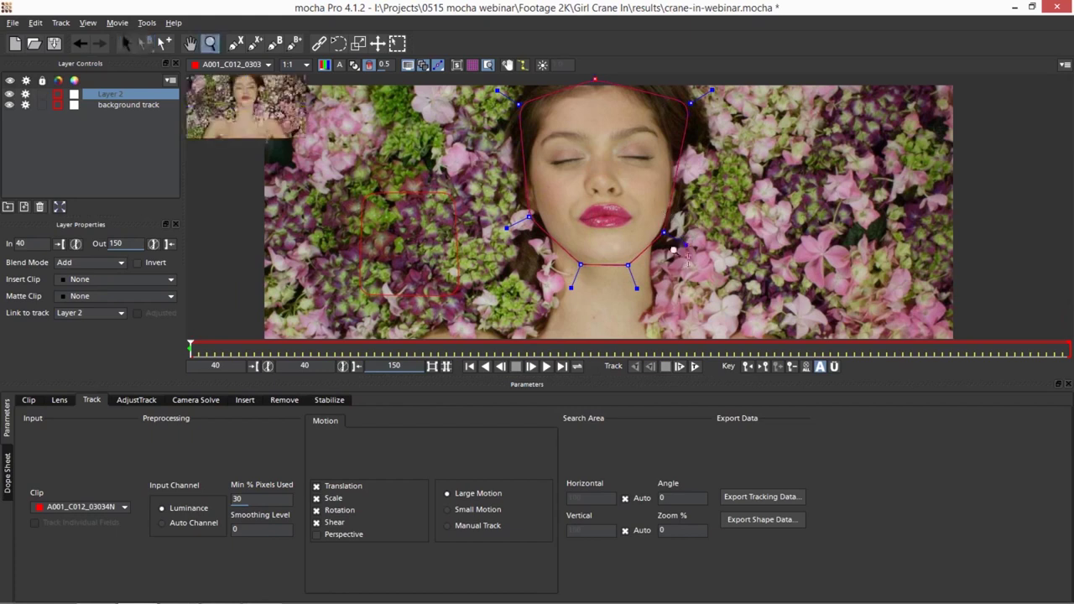
scroll(660, 107, up, 3)
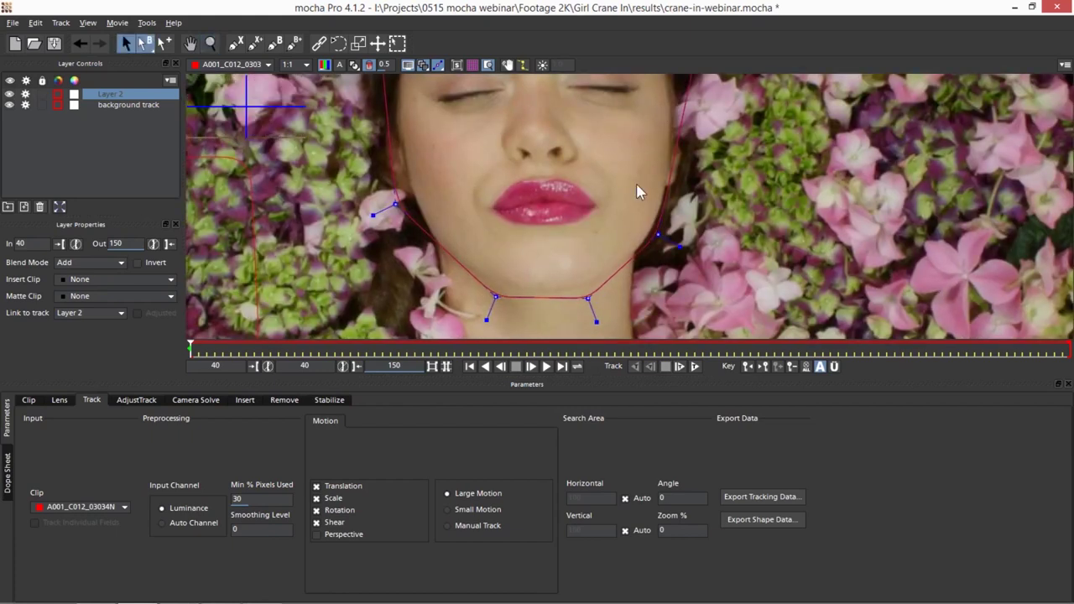
key(z)
scroll(638, 192, down, 3)
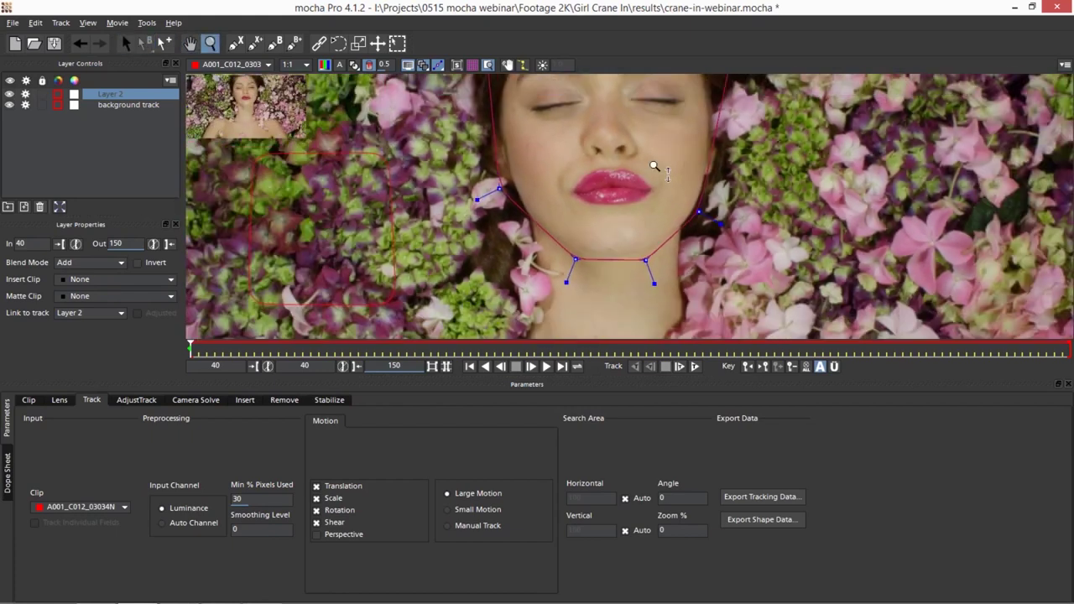
scroll(654, 166, down, 4)
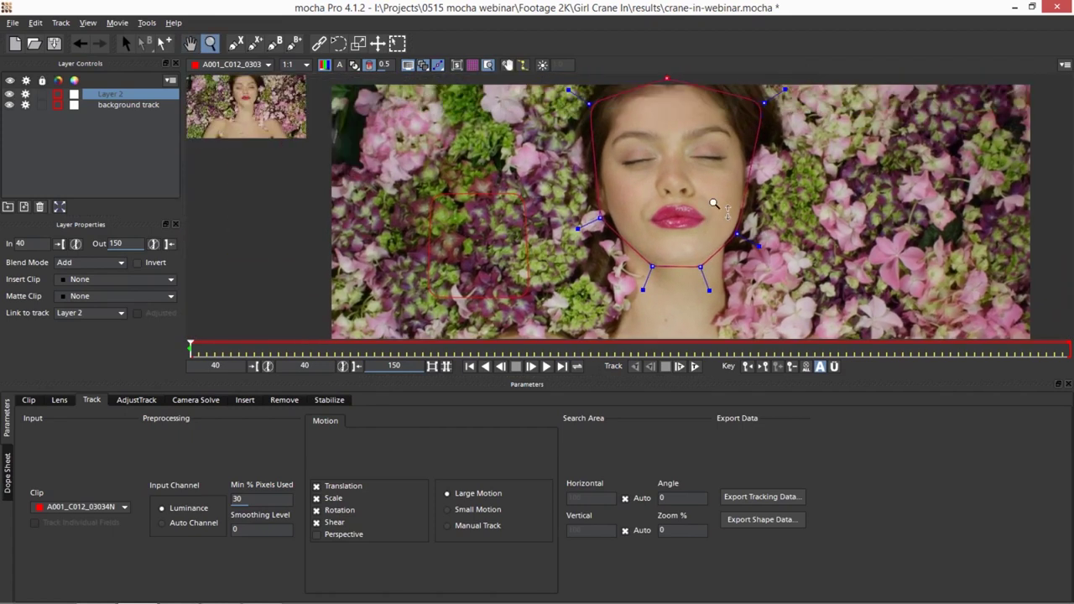
scroll(713, 204, down, 2)
key(s)
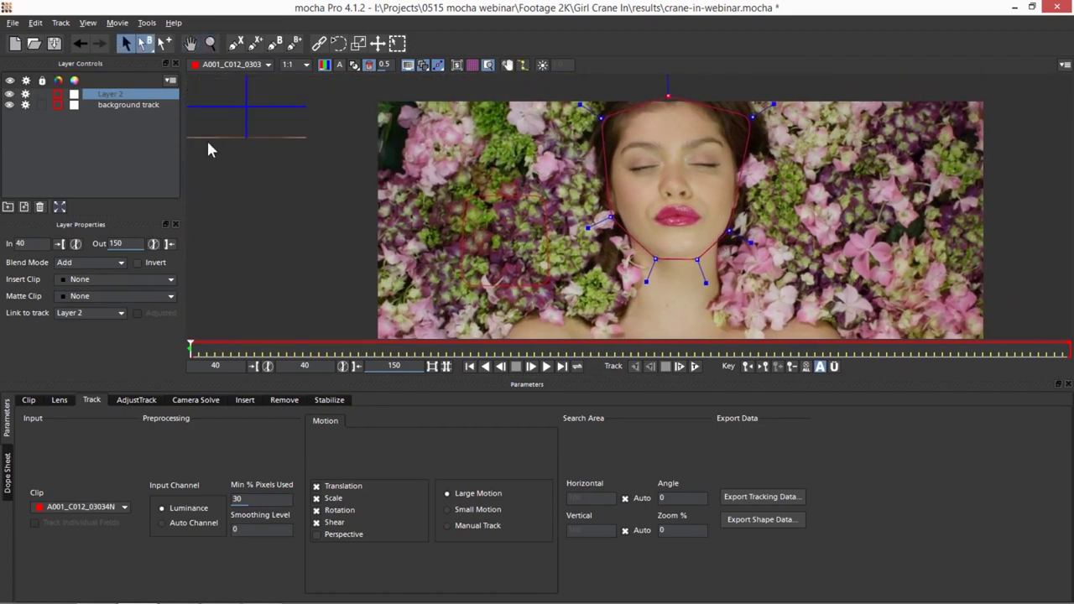
- Rename Layer 2 as "head track"
double_click(107, 95)
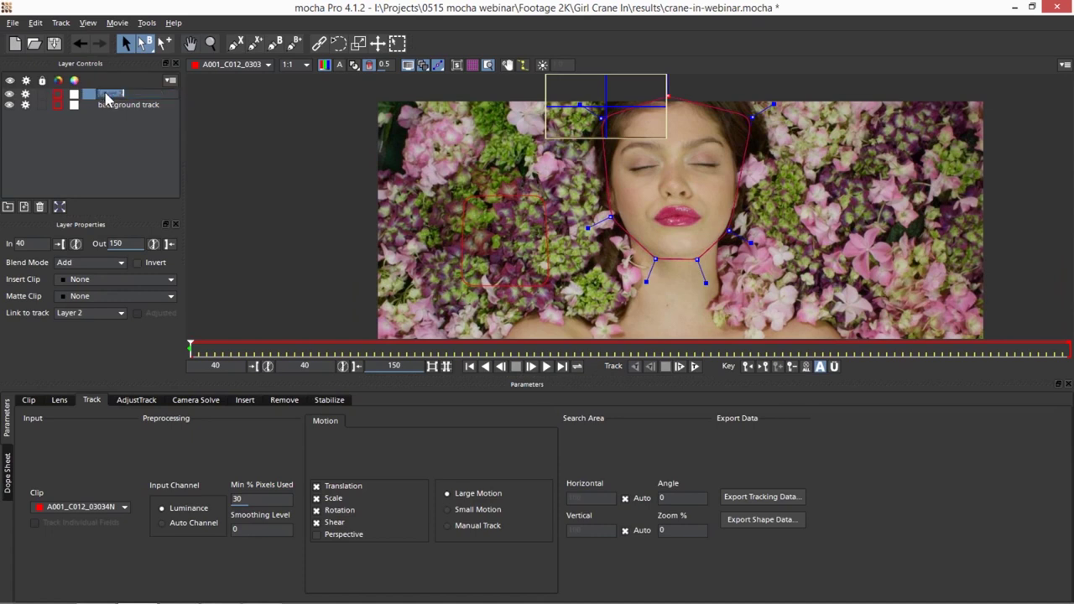
text(head track)
key(Return)
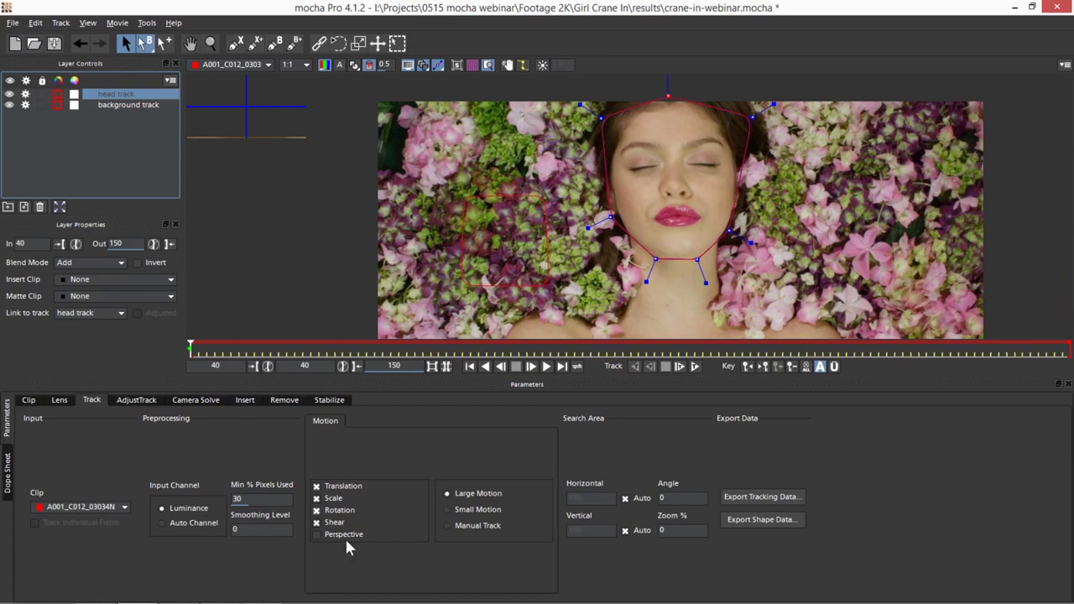
- Track the head track layer forward from frame 40 to frame 150 with translation, scale, rotation and shear
click(696, 366)
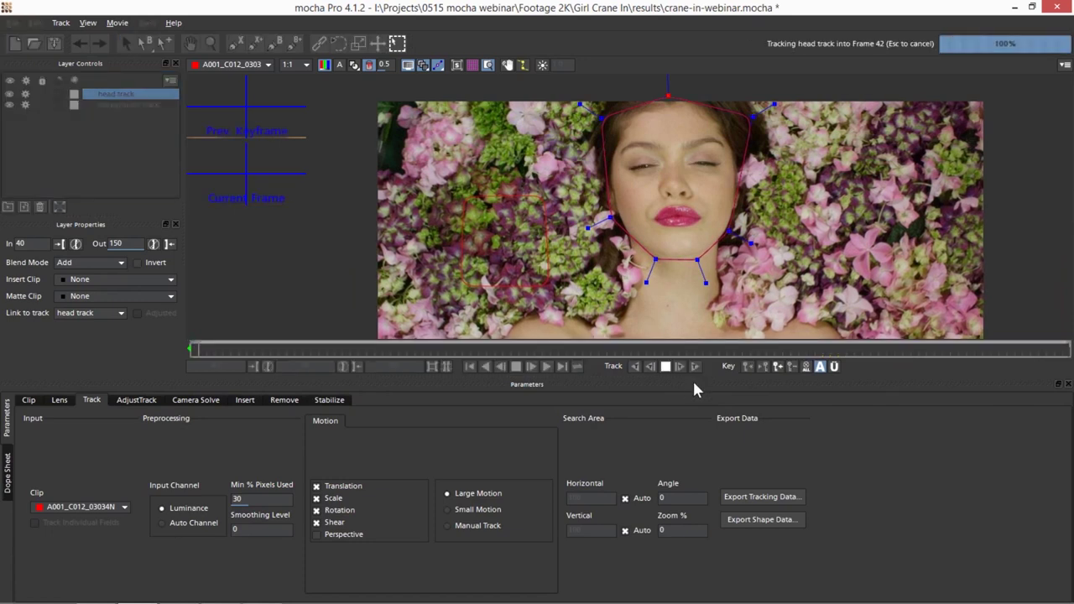
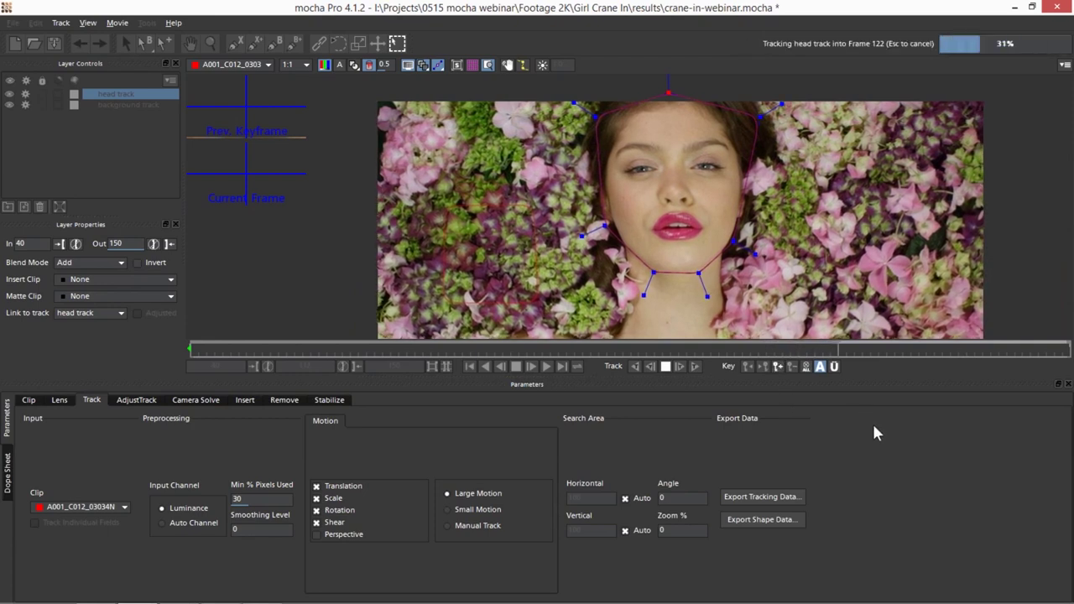
key(Escape)
key(t)
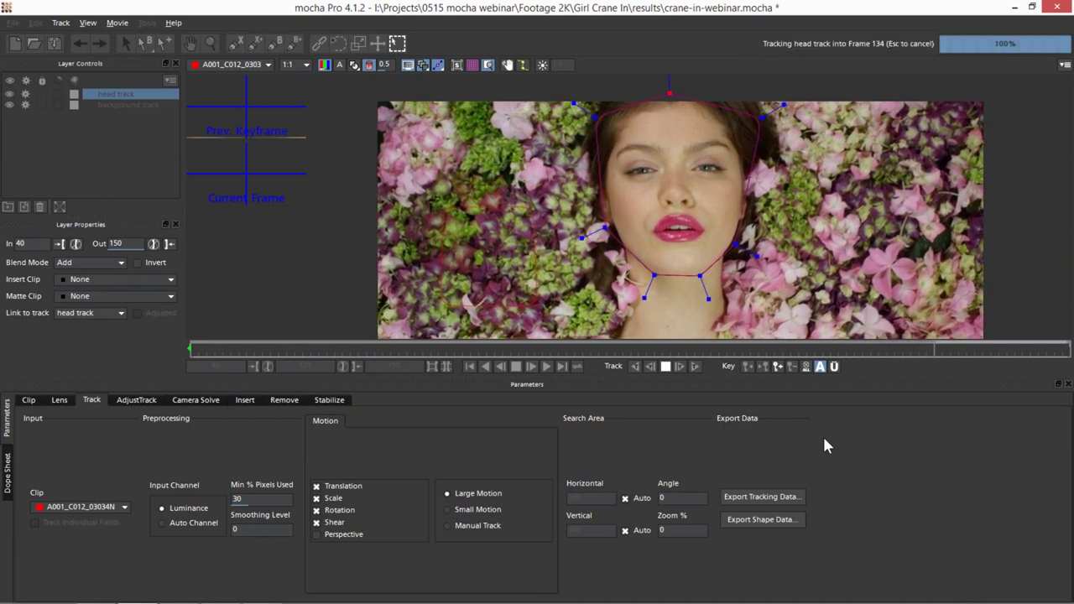
key(Escape)
key(t)
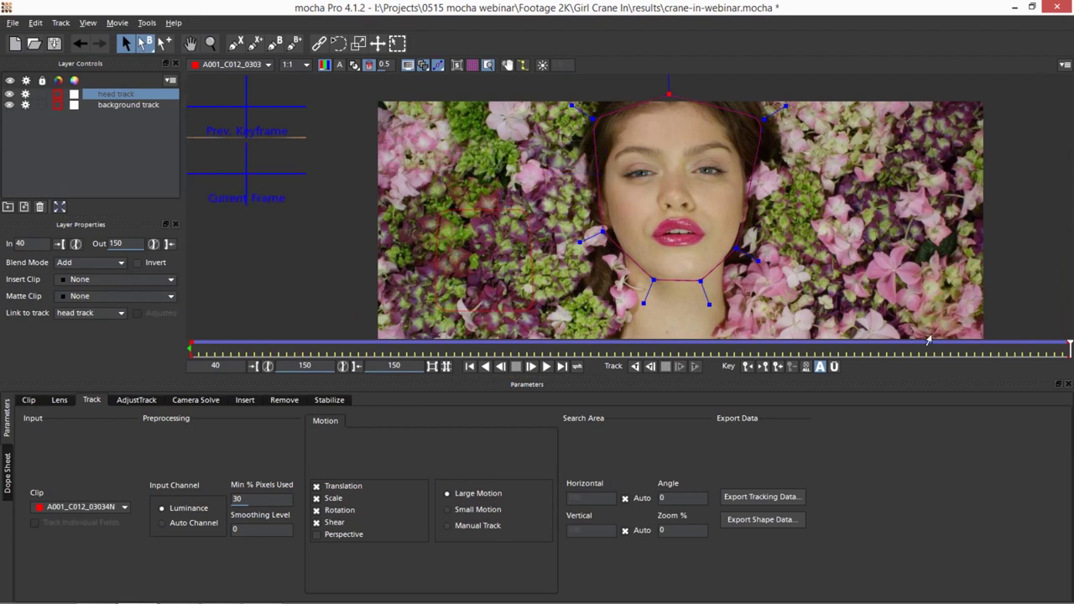
- Group the head track and background track layers and name the group "Tracks"
shift+click(126, 104)
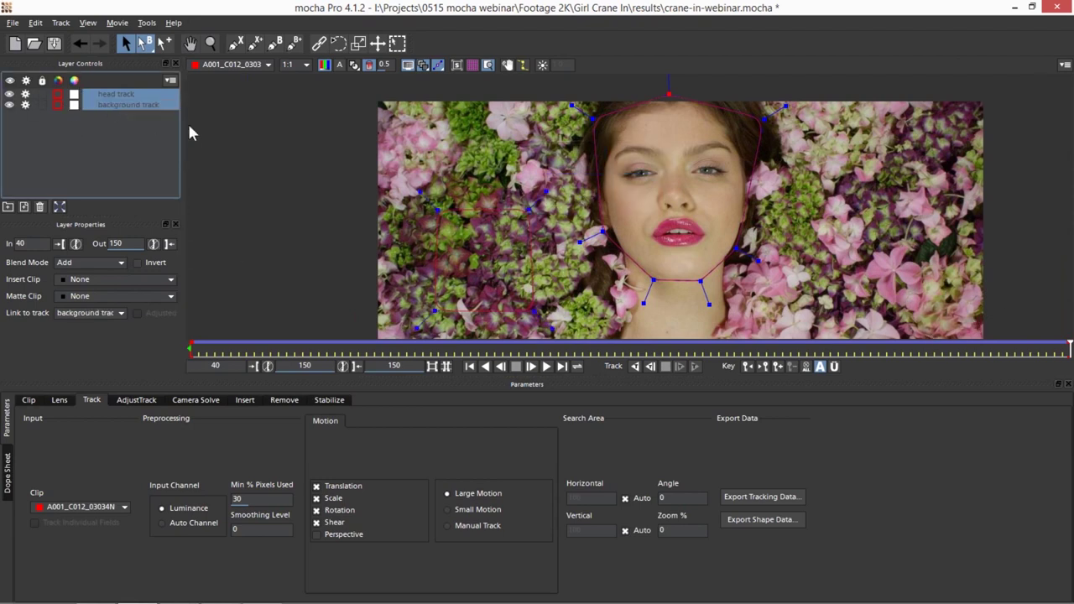
click(9, 208)
click(128, 92)
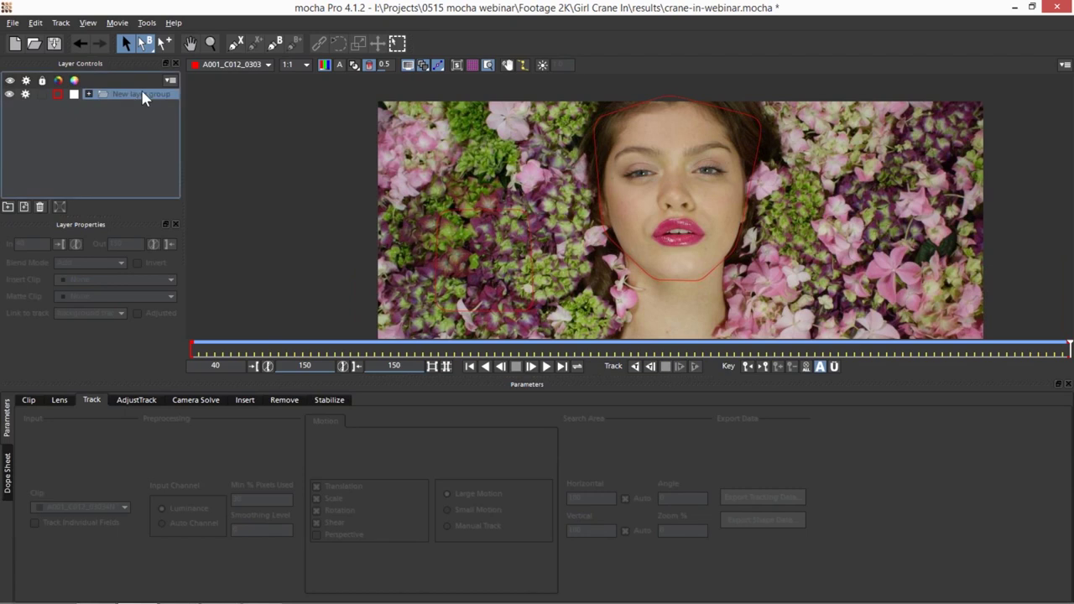
double_click(143, 94)
text(Tracks)
key(Return)
- Show the planar grid for the head track layer and play the clip to check how the grid follows the face
click(470, 65)
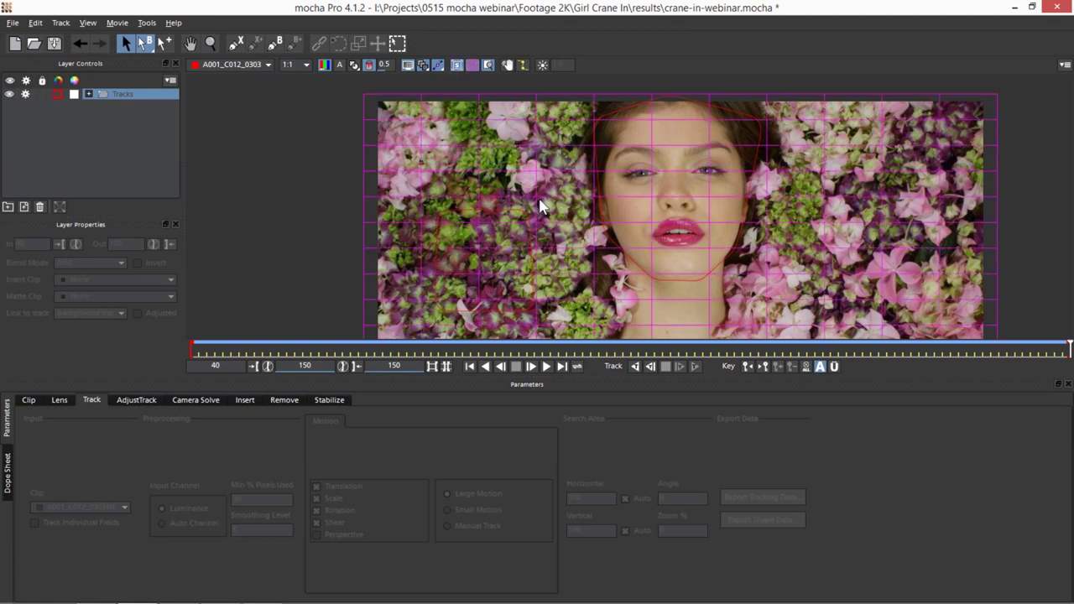
click(88, 94)
click(131, 105)
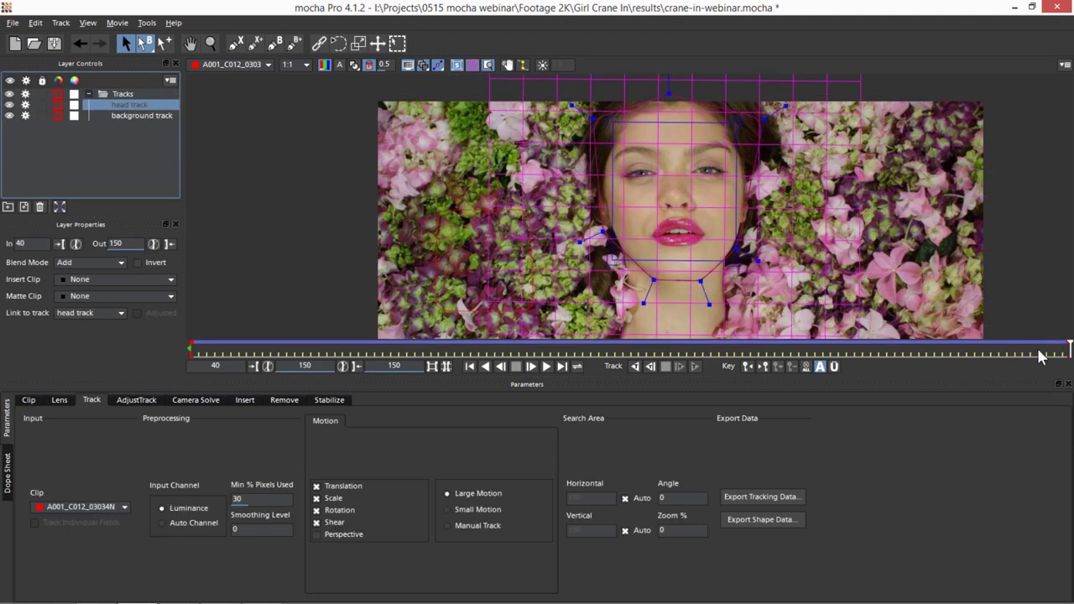
click(635, 365)
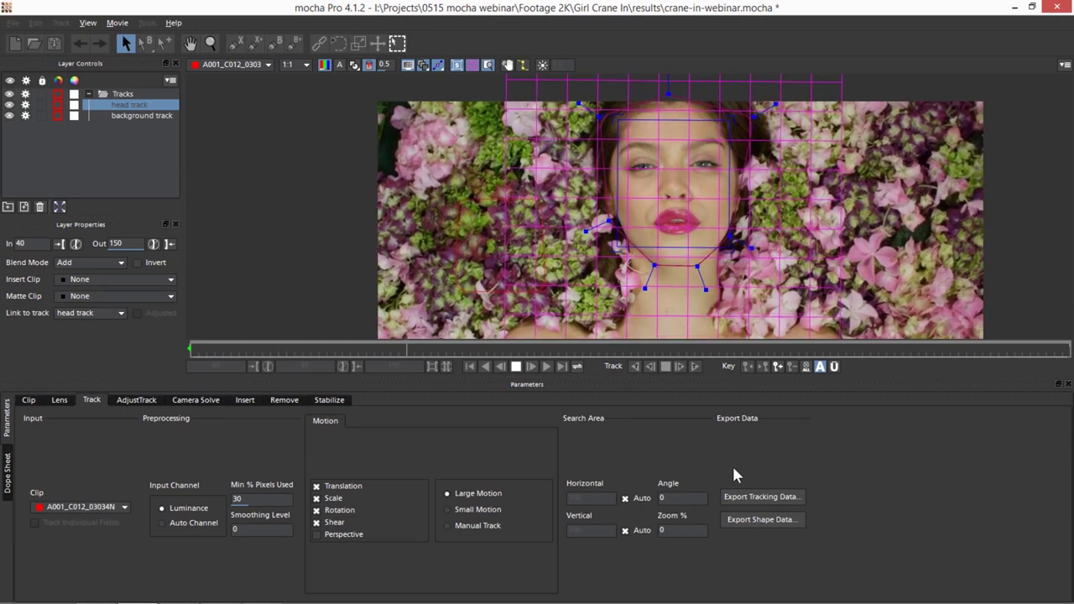
click(515, 367)
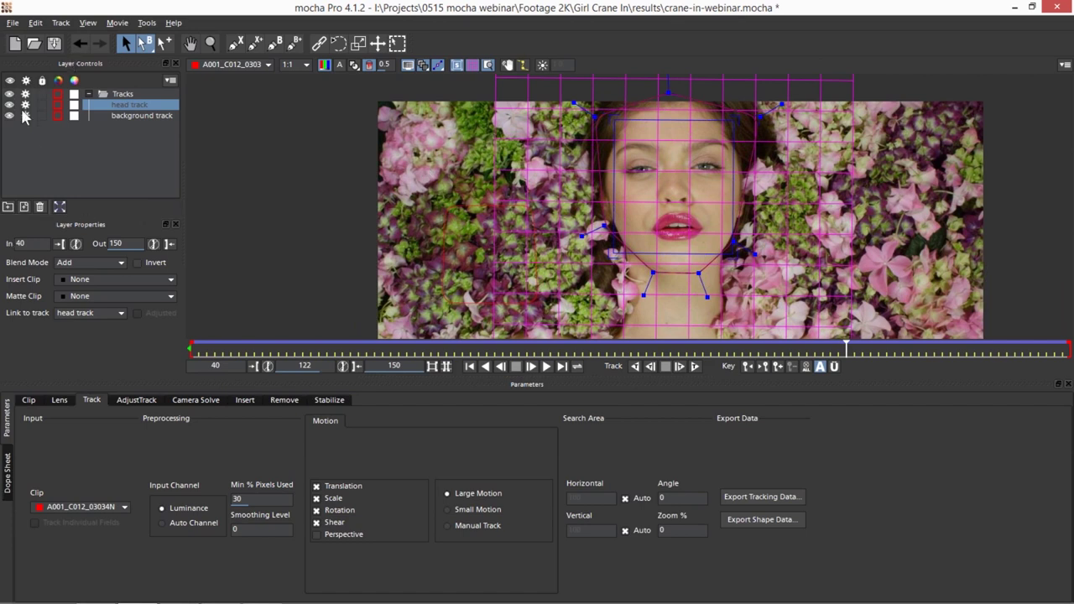
- Turn off processing and visibility for both track layers, and put the head track layer back into the collapsed Tracks group
drag(30, 103, 25, 118)
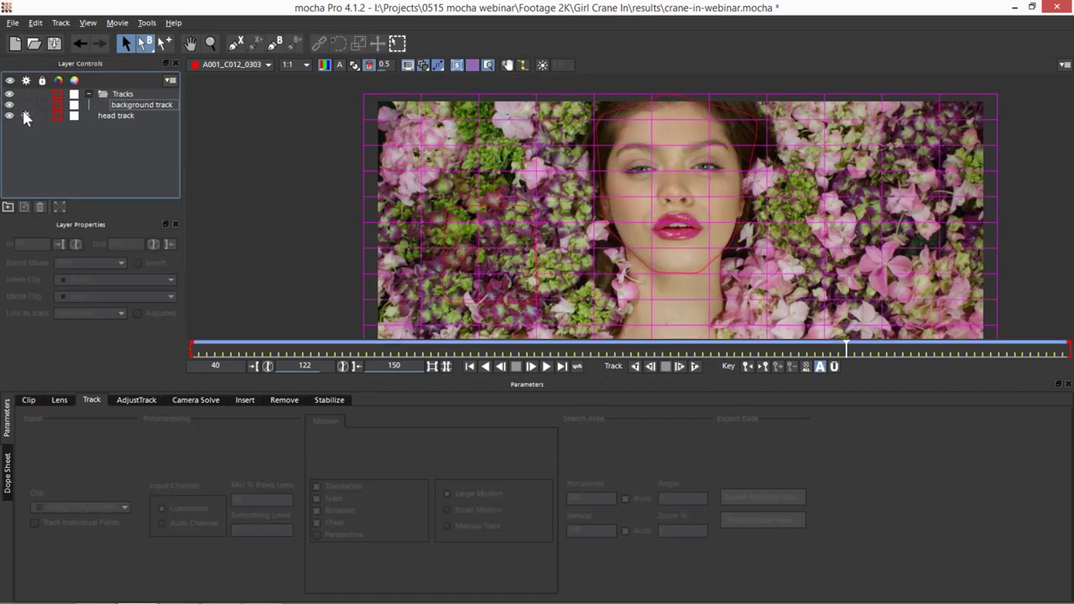
click(89, 94)
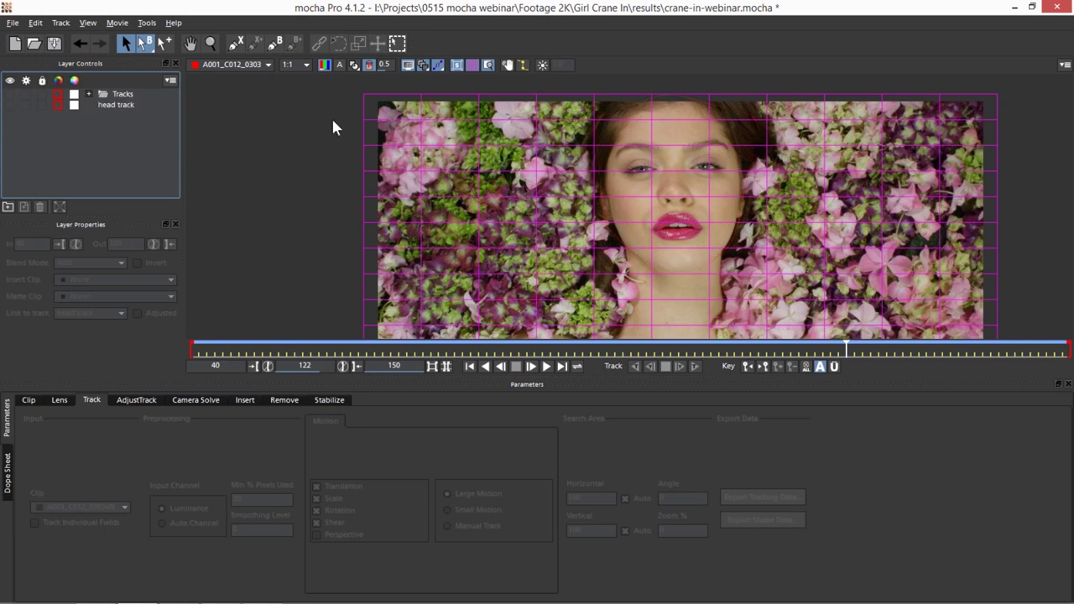
drag(123, 103, 118, 94)
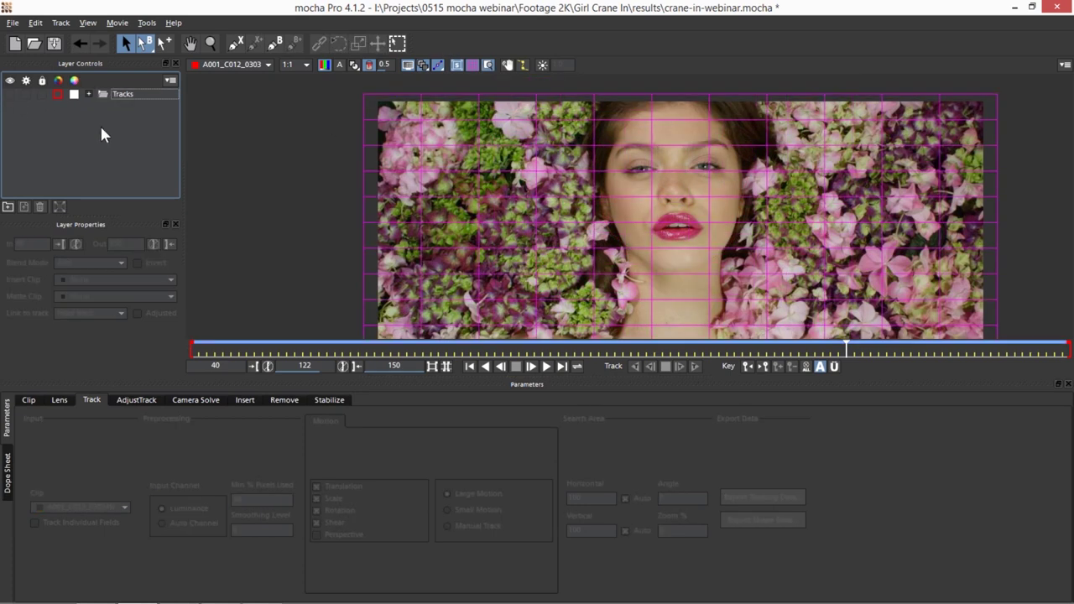
- Hide the planar grid and return the playhead to frame 40
click(471, 64)
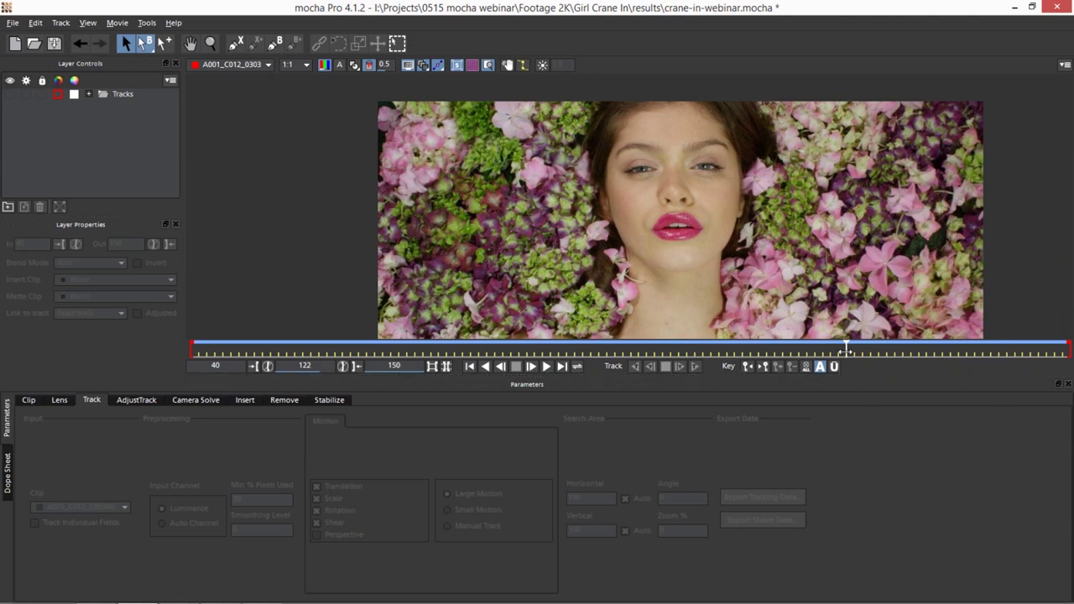
drag(843, 349, 206, 349)
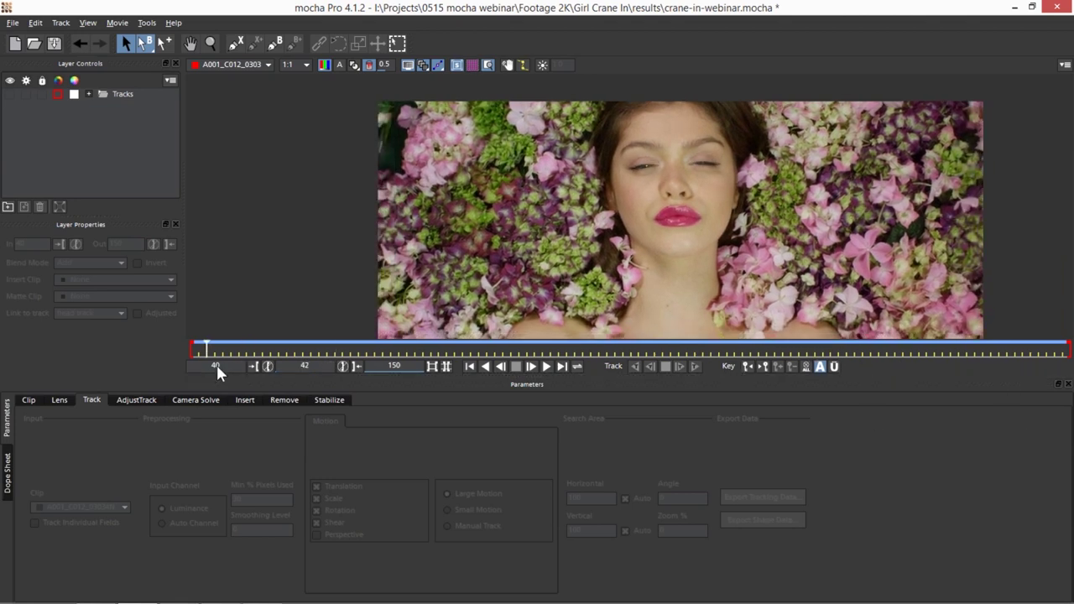
key(Right)
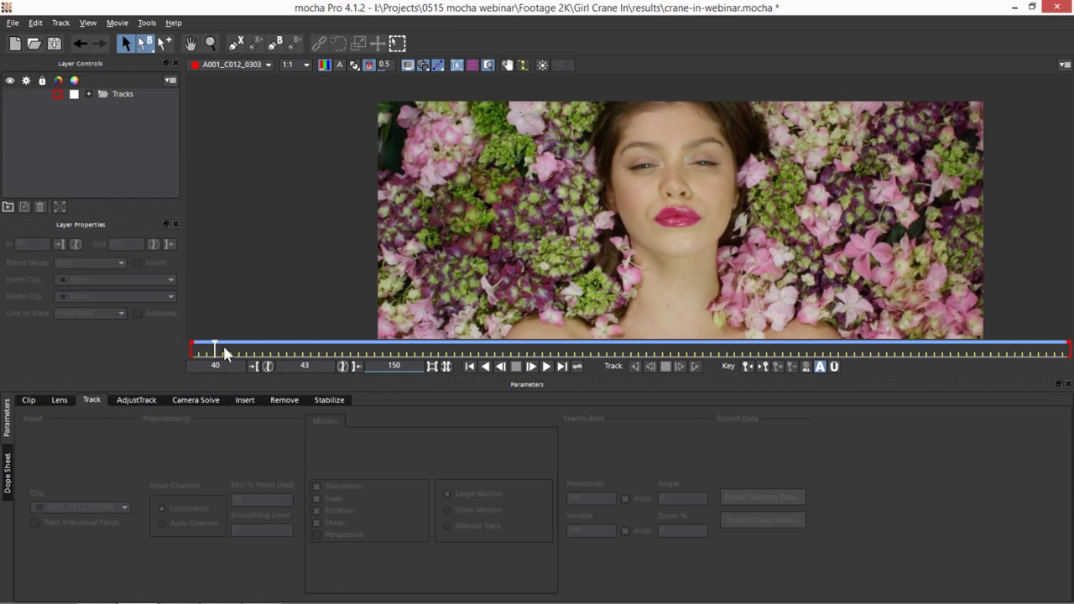
drag(224, 349, 161, 348)
- Draw a closed X-spline around the woman's face on frame 40, following the cheeks and jaw and closing above the forehead
key(z)
click(814, 235)
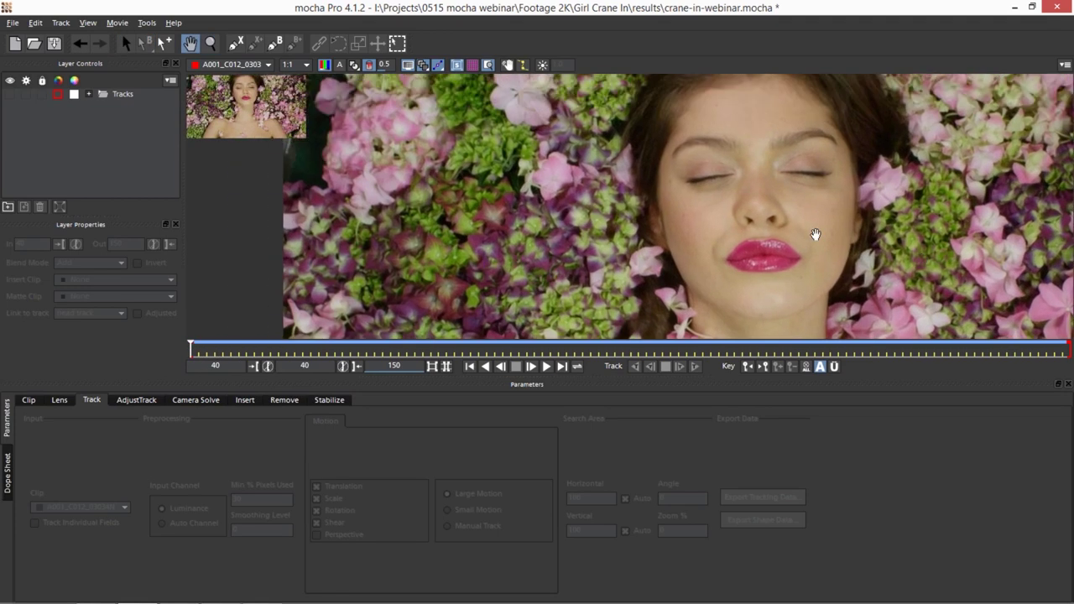
key(x)
drag(814, 235, 755, 212)
key(s)
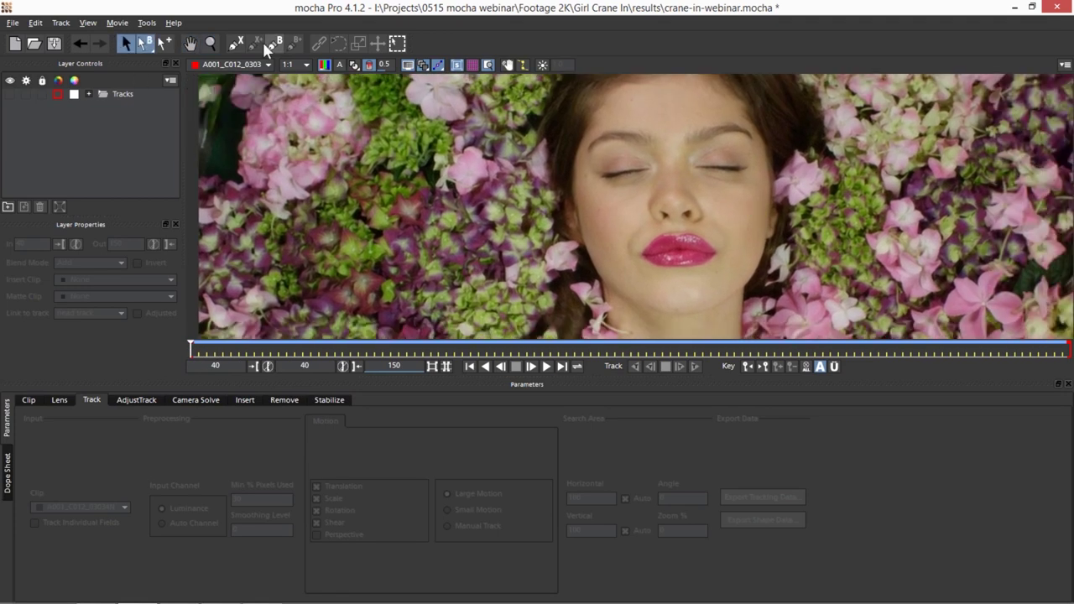
click(235, 42)
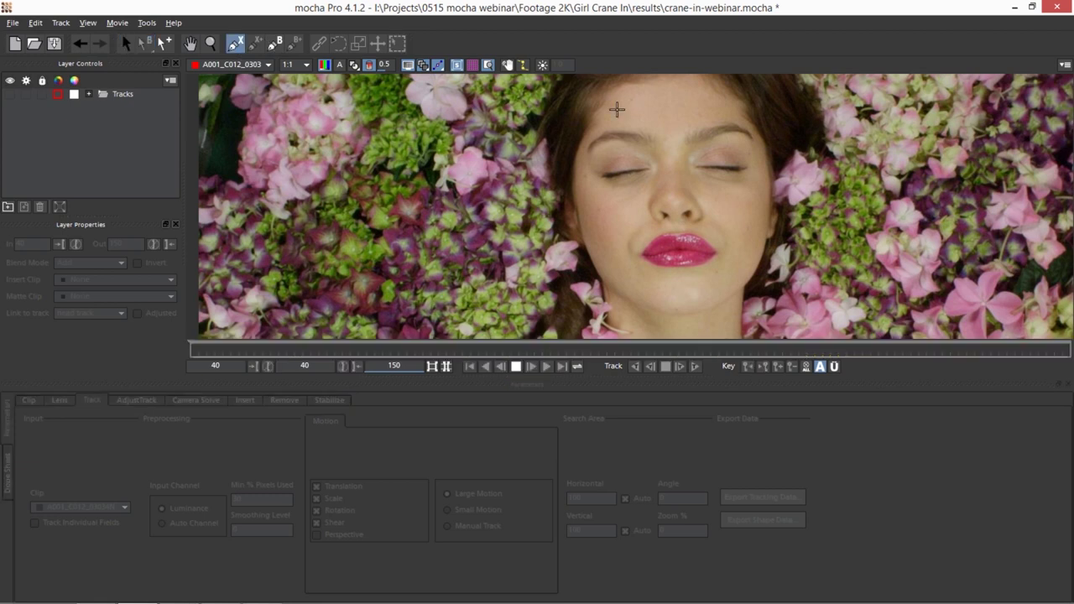
click(567, 133)
click(578, 226)
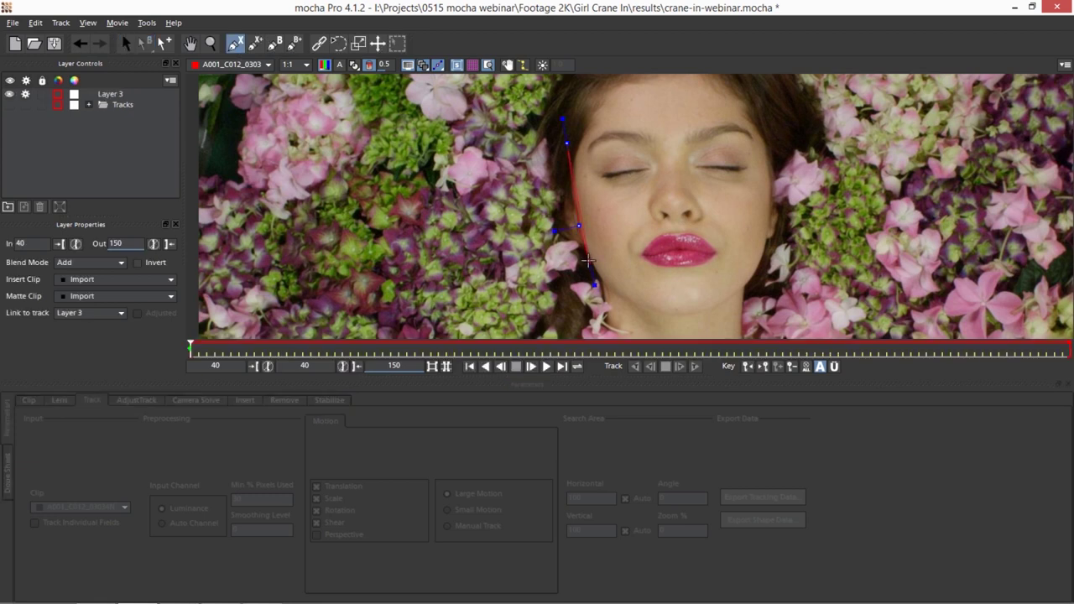
click(599, 273)
click(615, 289)
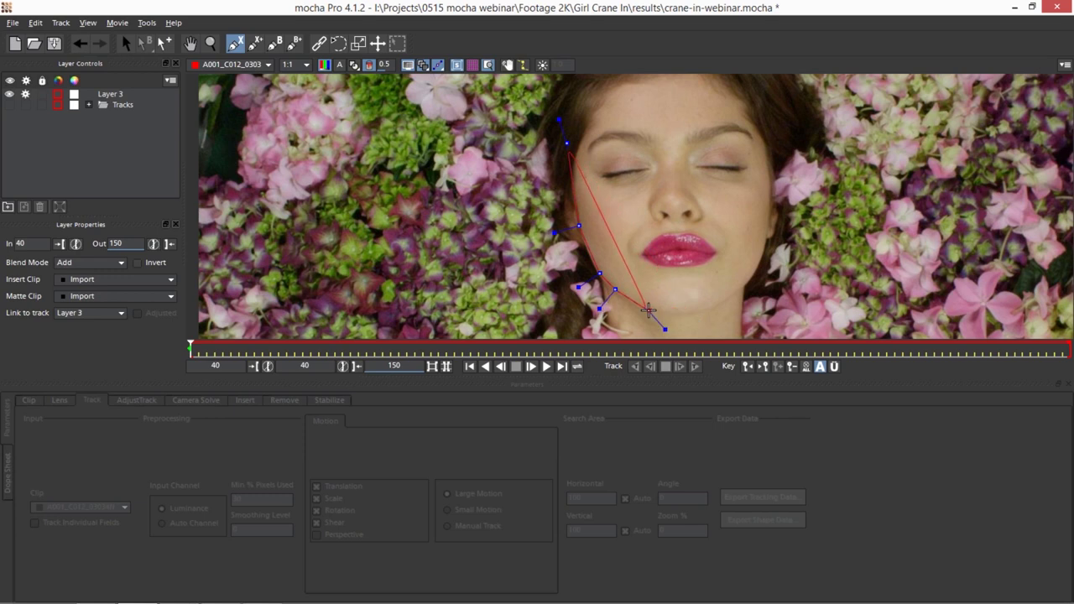
click(653, 312)
click(711, 312)
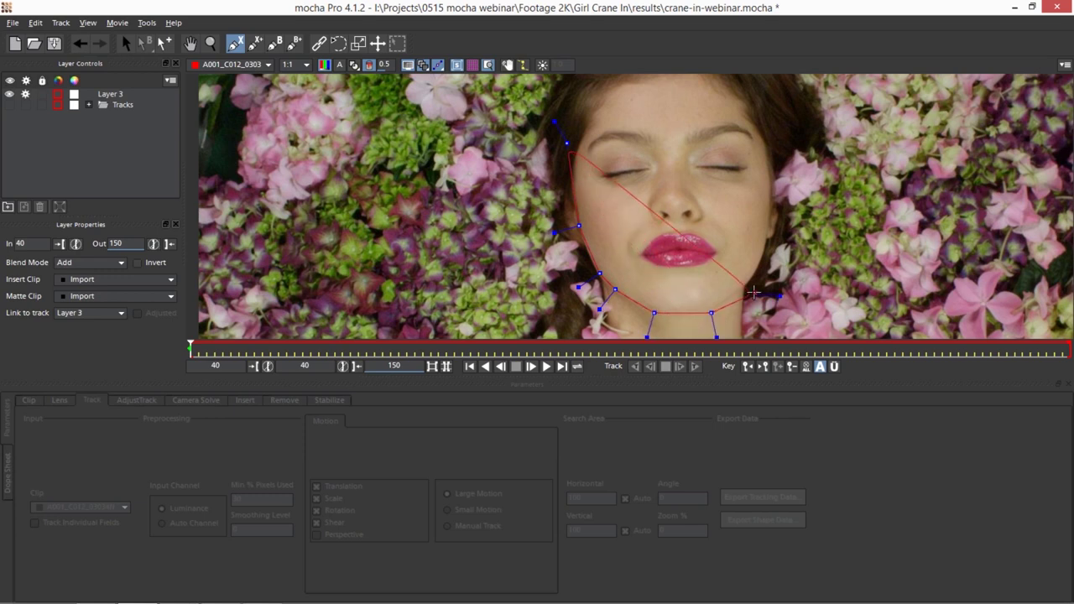
click(766, 242)
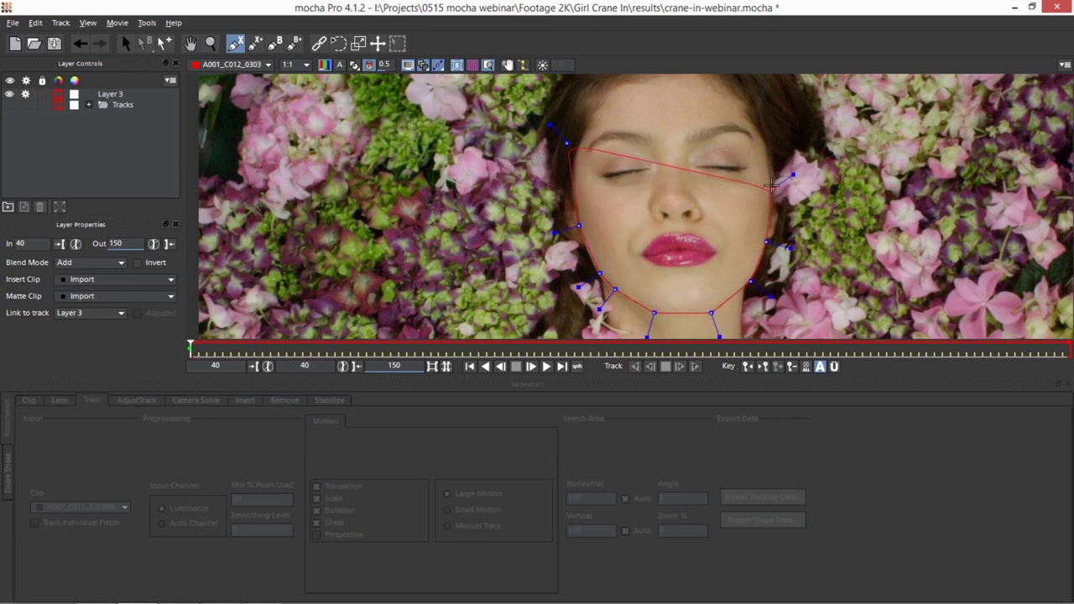
click(776, 154)
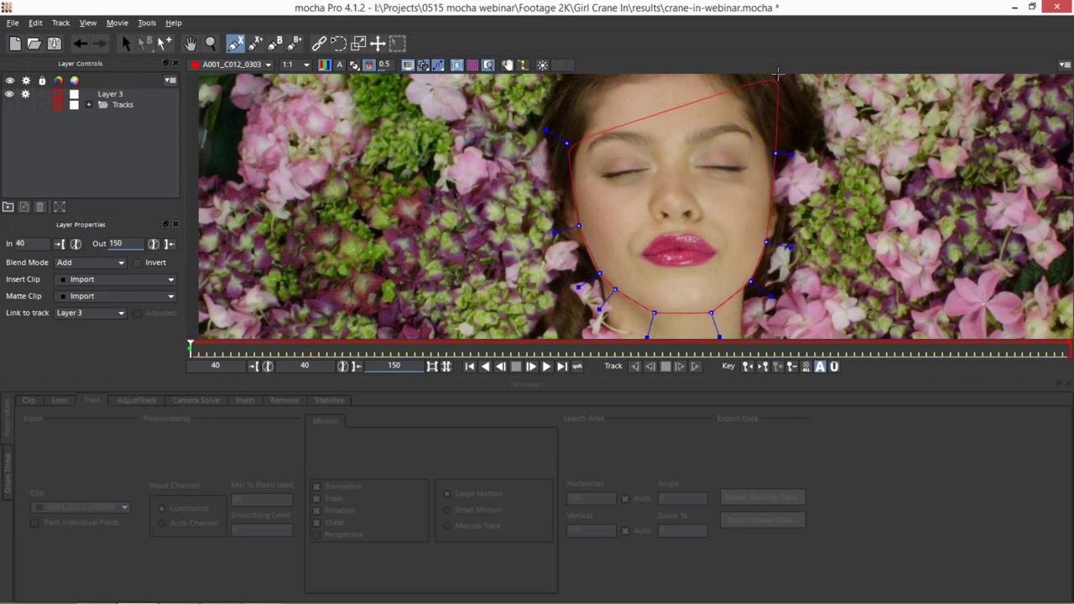
click(776, 77)
click(666, 75)
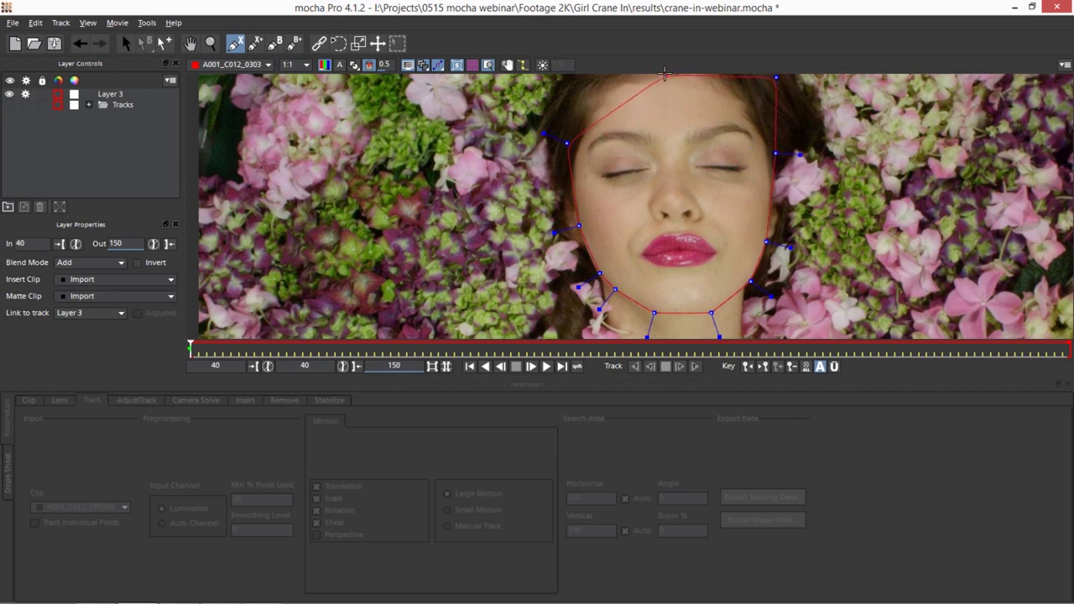
click(571, 82)
right_click(601, 108)
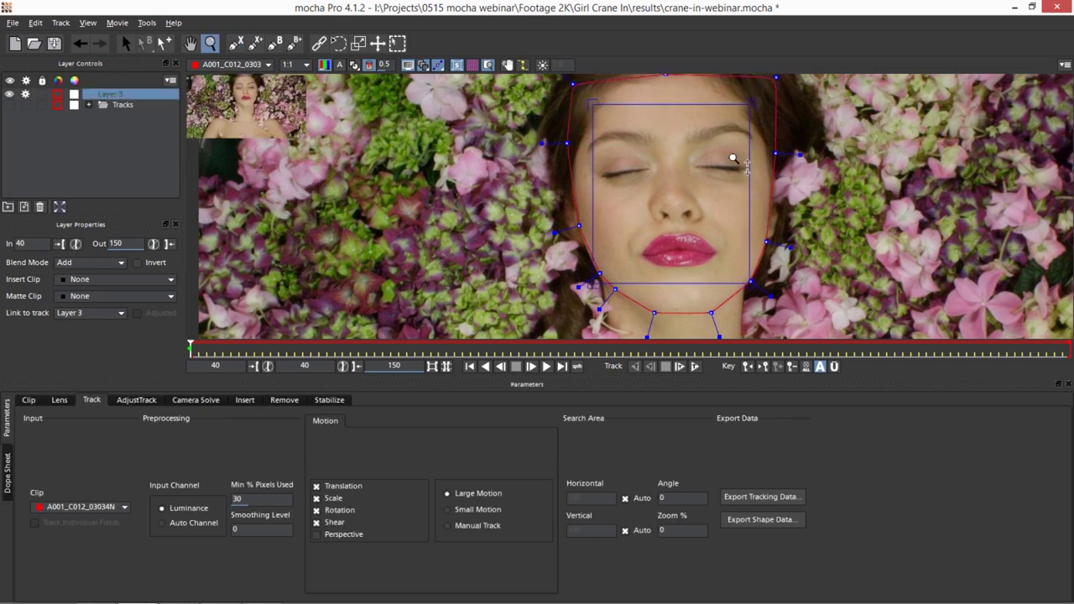
- Hide the planar surface and adjust the face spline's points along the chin and jaw on frame 40
scroll(727, 158, down, 2)
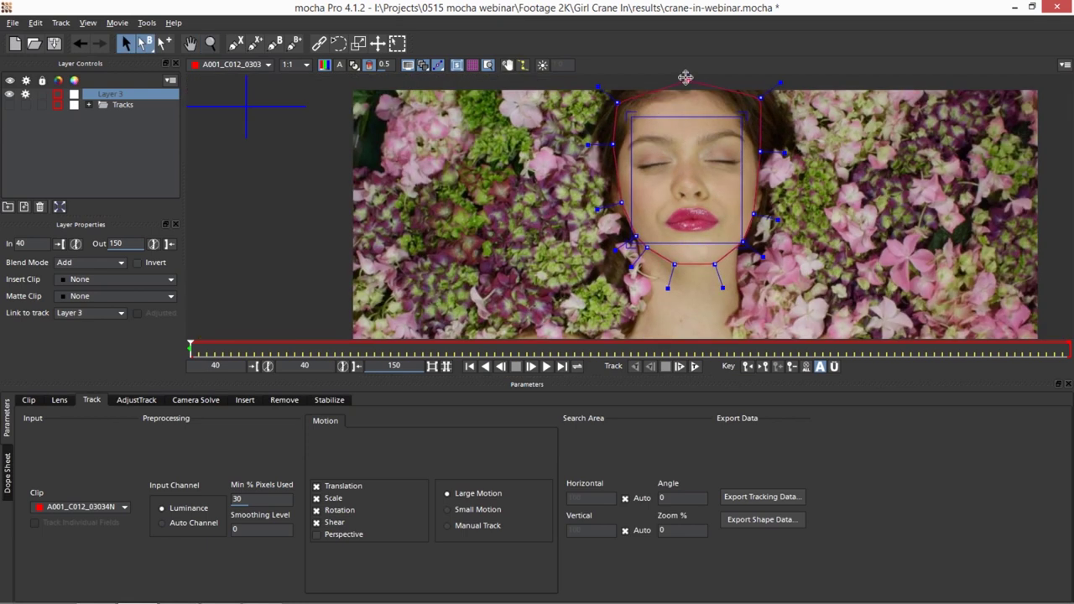
click(466, 66)
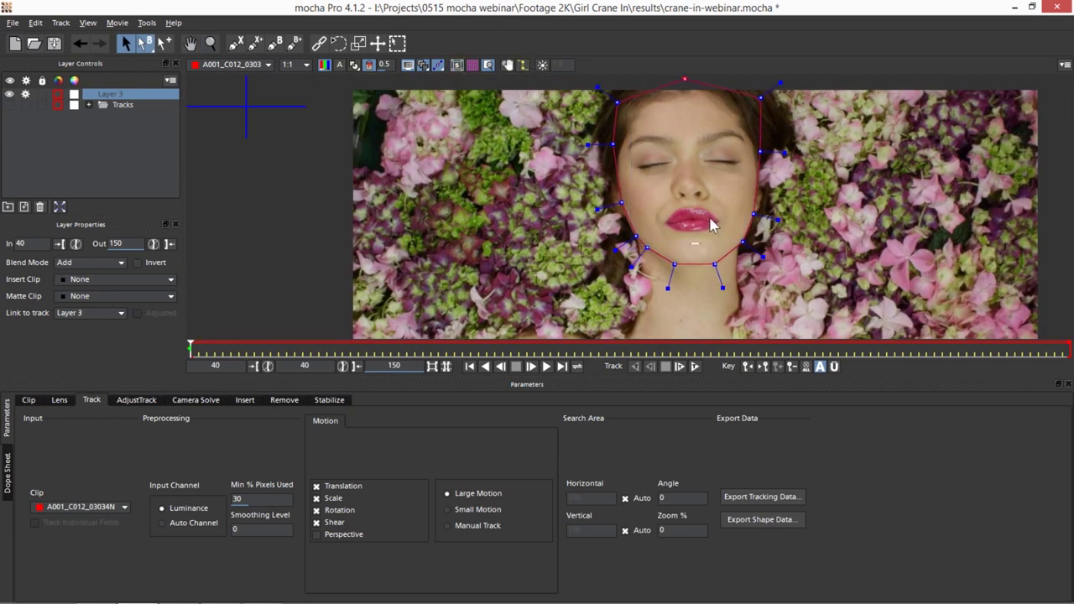
key(z)
click(666, 219)
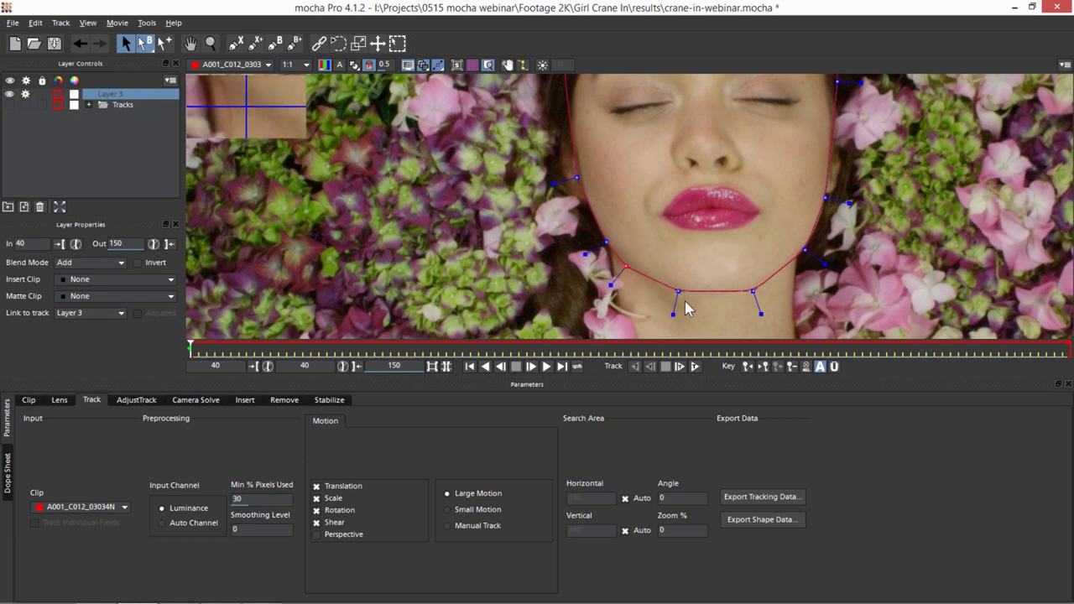
drag(677, 291, 750, 290)
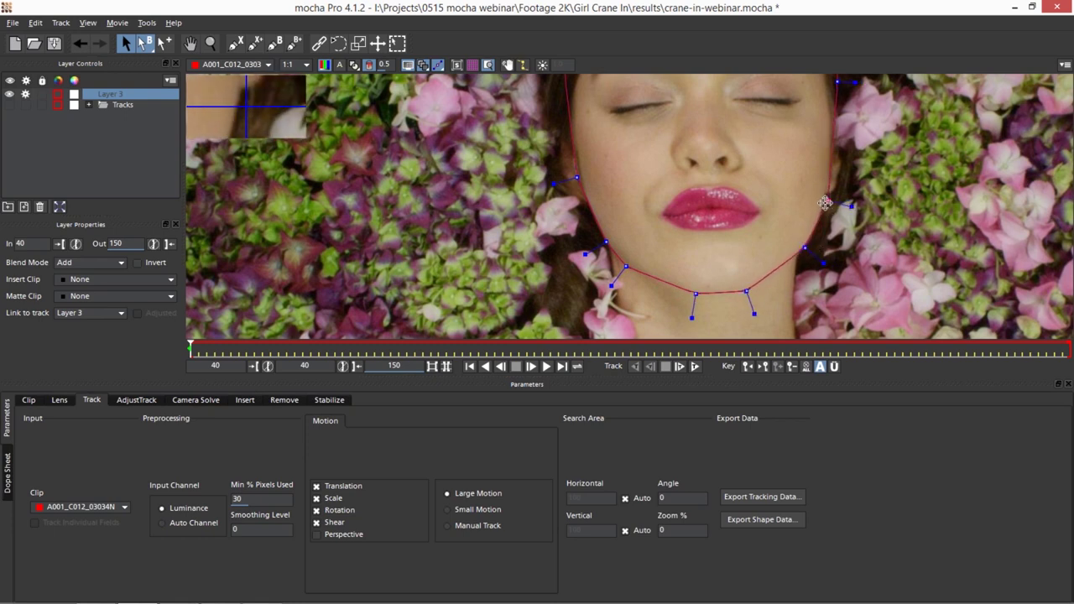
scroll(825, 202, down, 4)
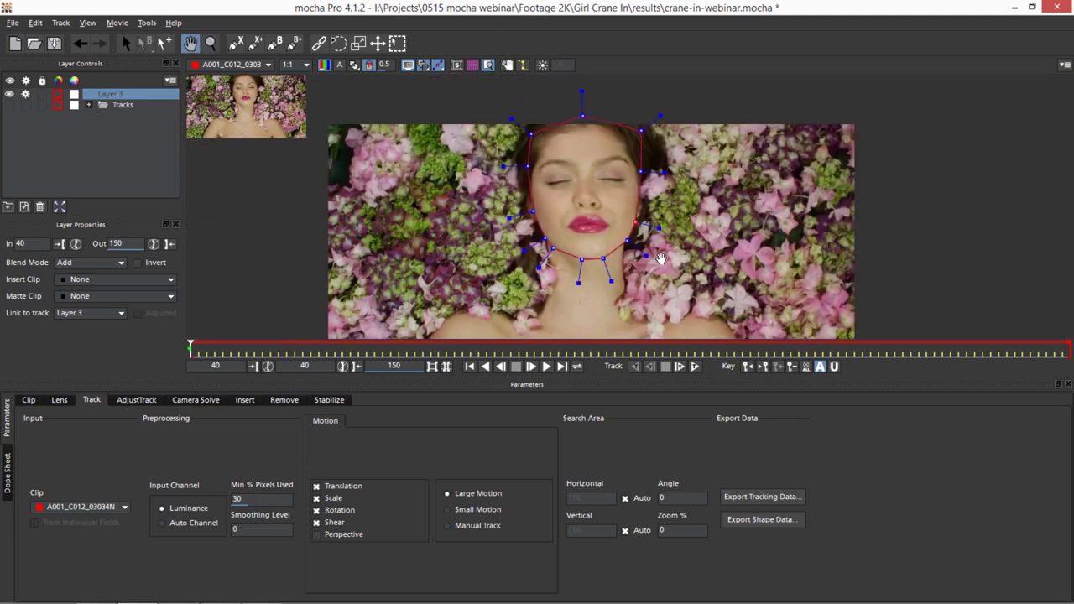
key(s)
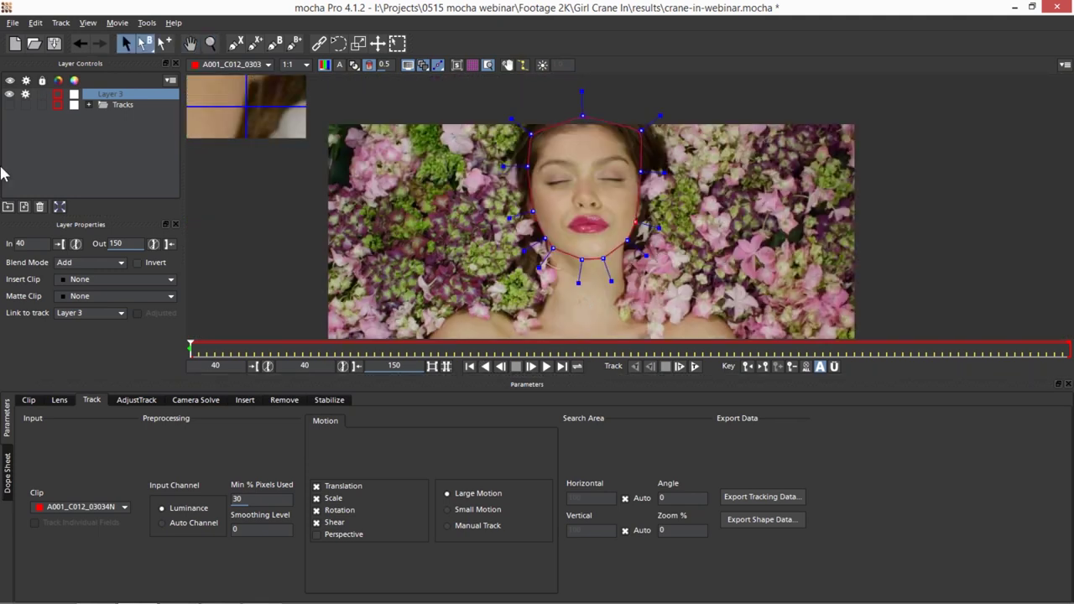
- Rename the new face layer "face mask", link it to the head track and turn off its processing
double_click(104, 94)
text(face mask)
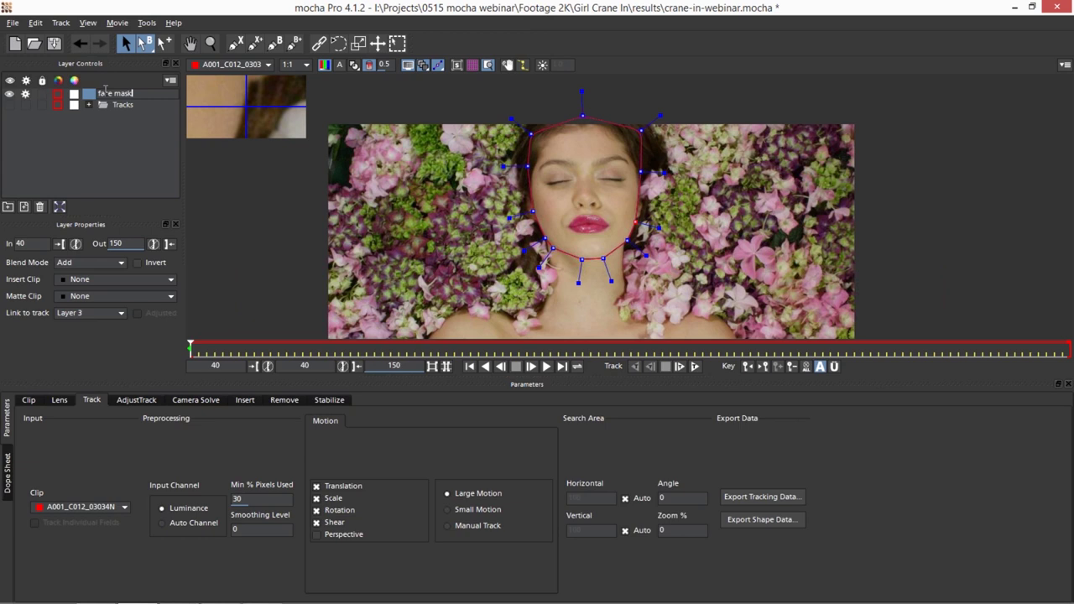
key(Return)
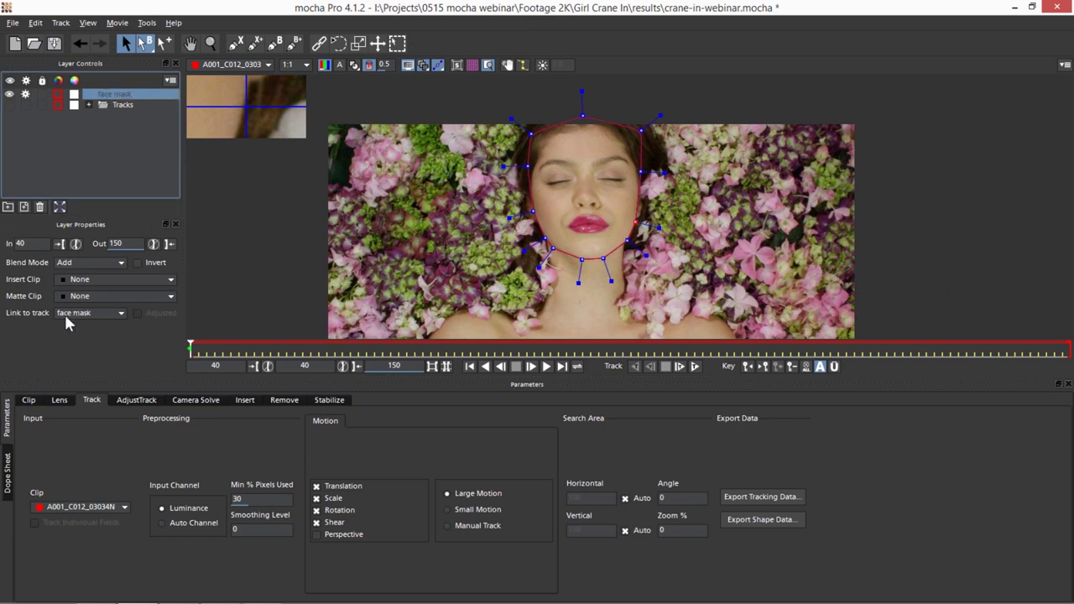
click(102, 313)
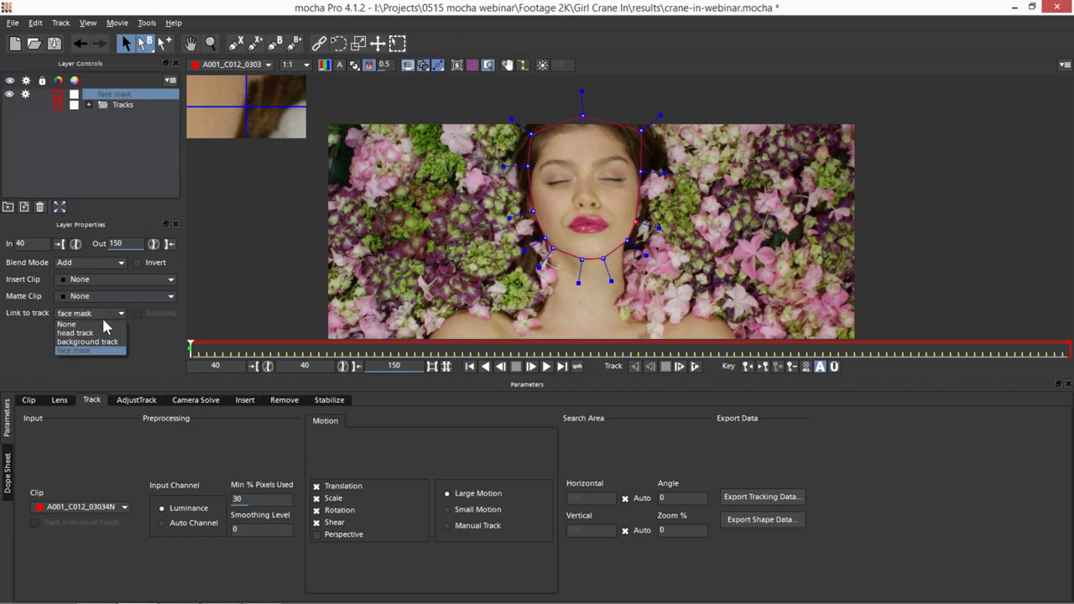
click(112, 333)
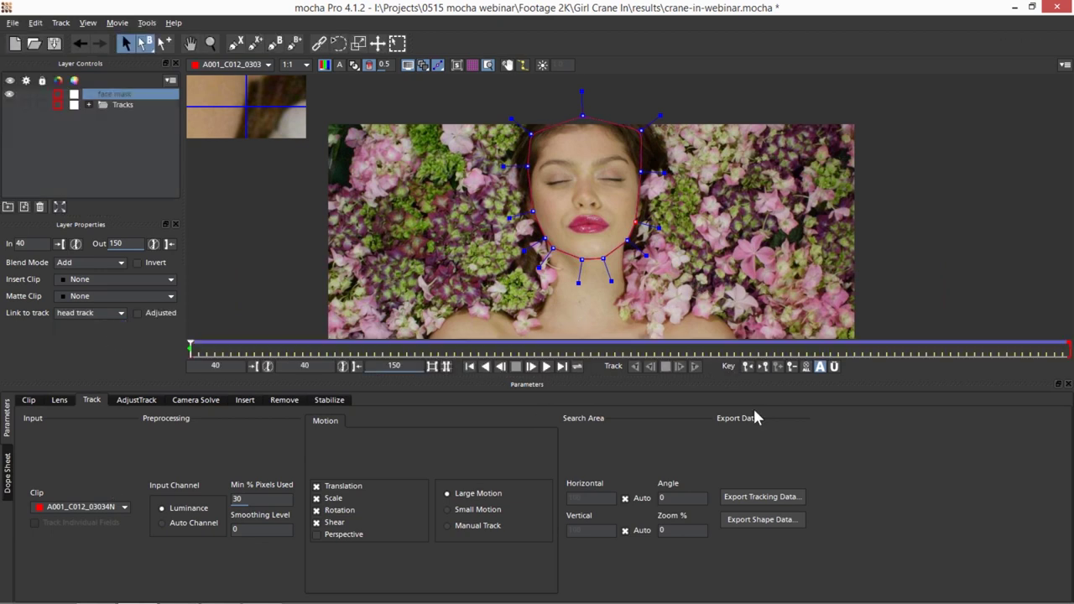
- Play the clip and go through the frames close up on the chin to check how the face mask follows the jaw
click(531, 367)
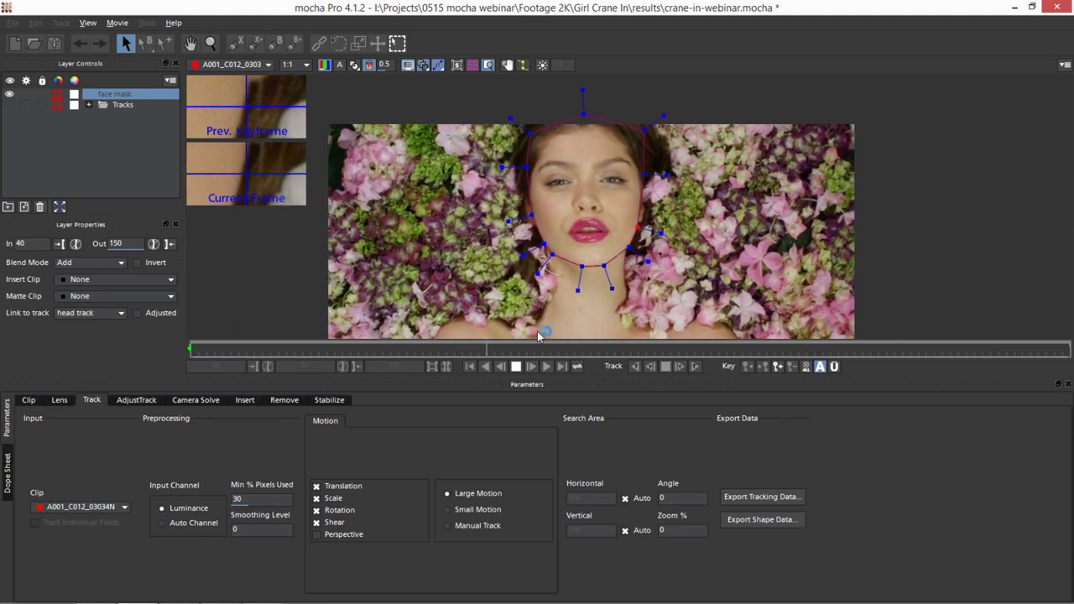
click(515, 366)
key(z)
click(676, 148)
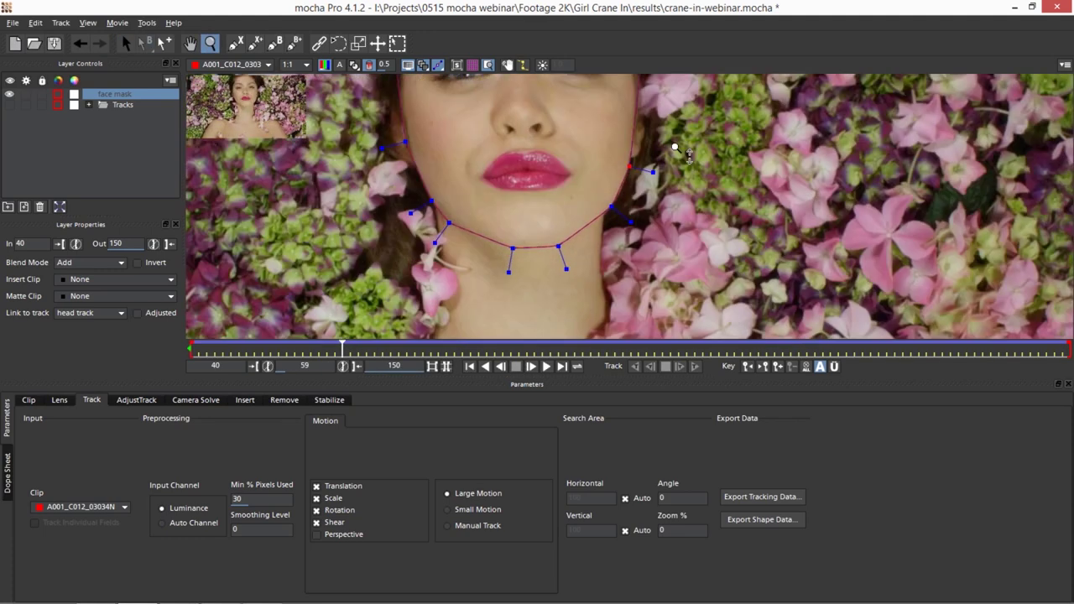
click(676, 149)
key(s)
key(Right)
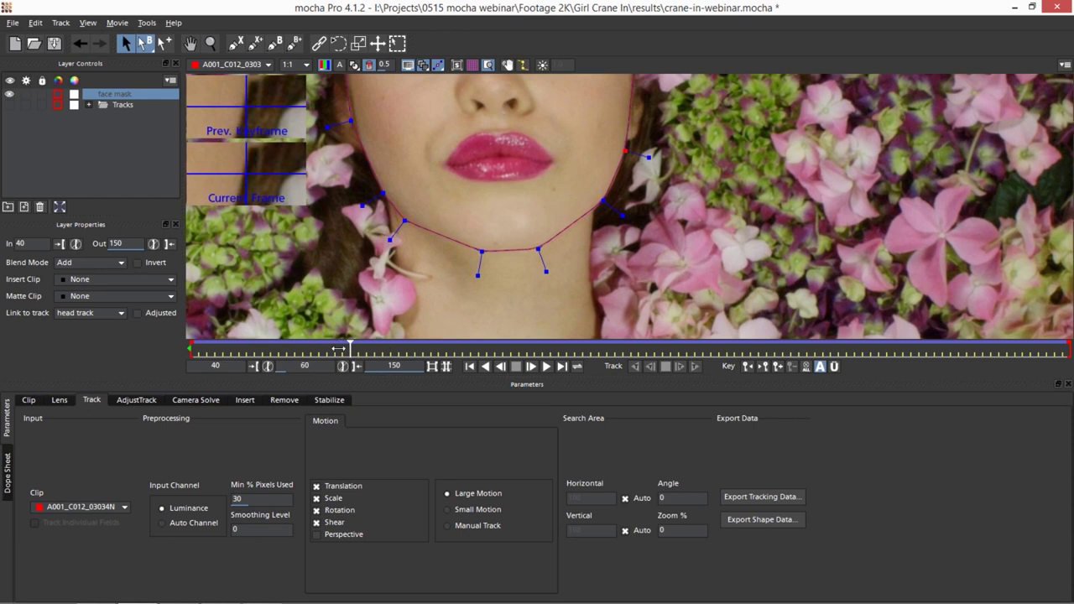
key(Right)
key(Right)
key(Right)
key(Right)
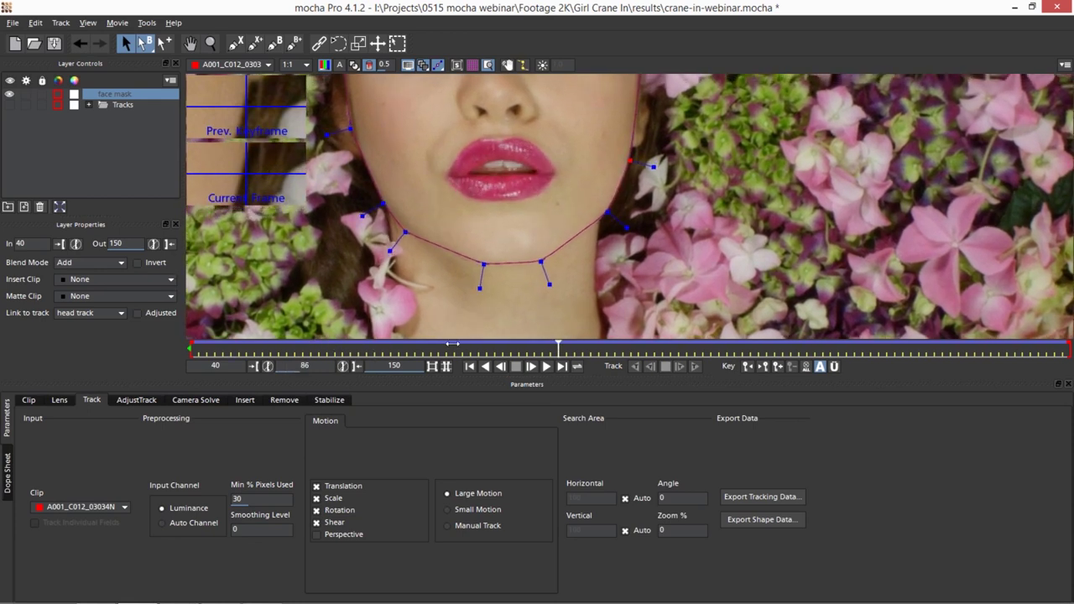
- On frame 62, reposition the face mask's two chin points to fit the jawline
key(Left)
key(Left)
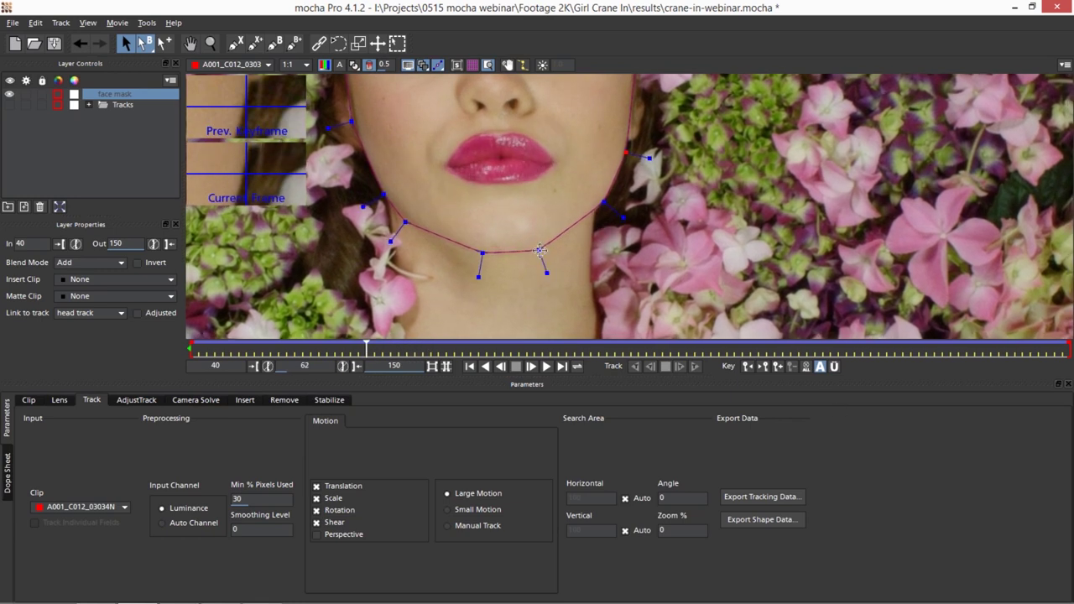
mouse_move(538, 250)
mouse_down()
mouse_move(476, 253)
mouse_move(533, 252)
mouse_up()
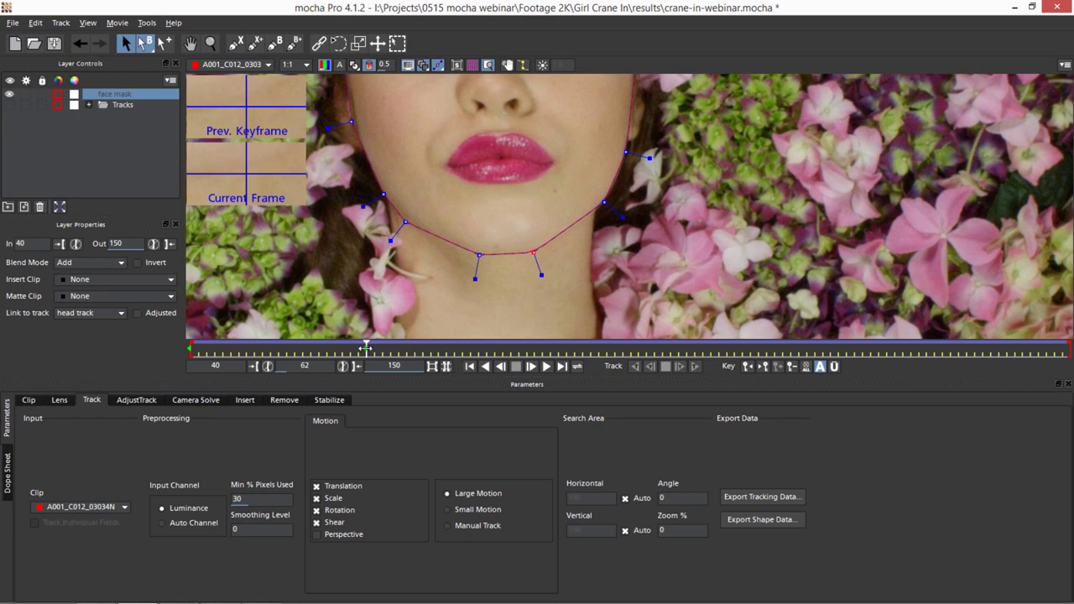
- On frame 74, move the two chin points of the face mask to match the opened jaw
drag(366, 347, 470, 351)
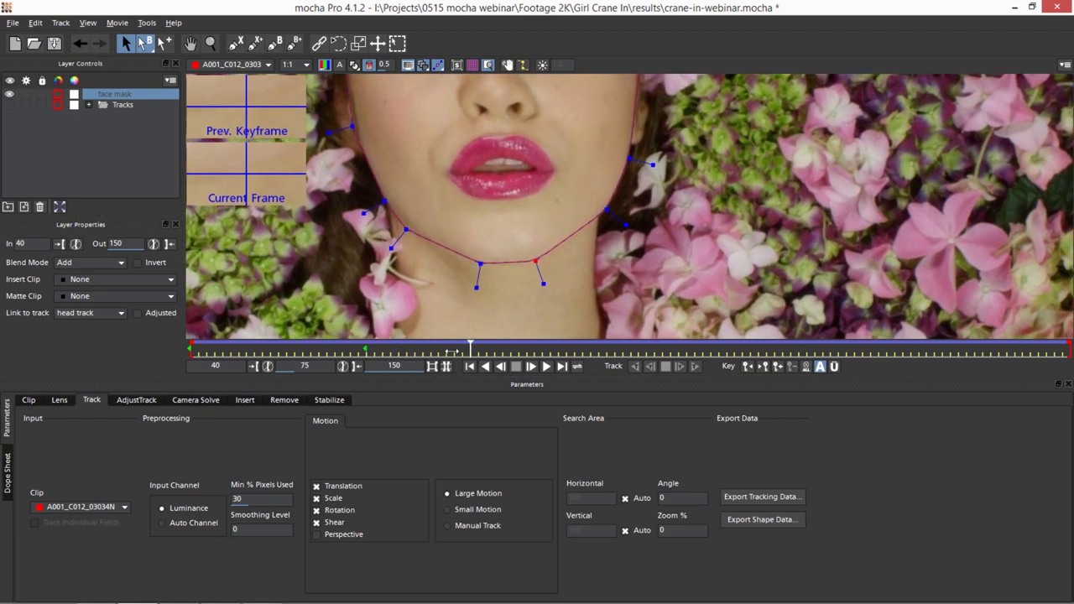
click(462, 351)
drag(536, 268, 532, 258)
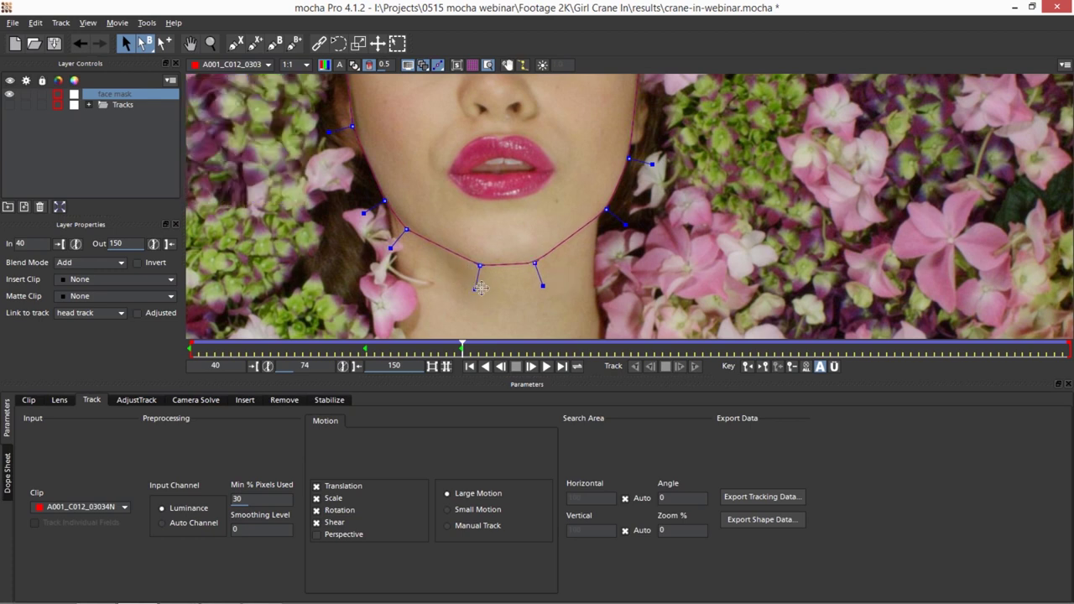
drag(480, 287, 475, 288)
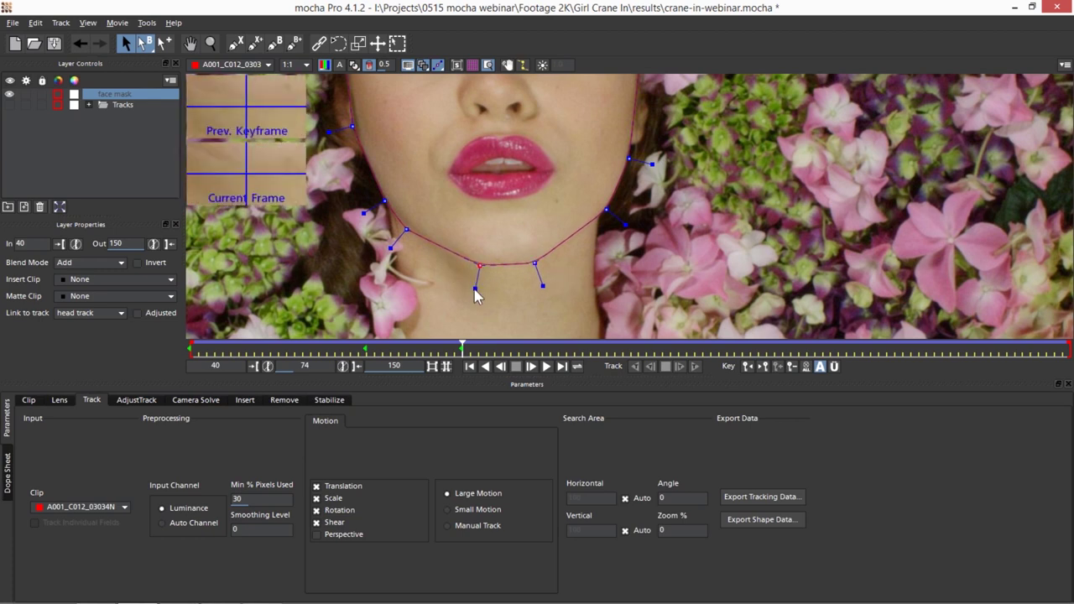
- Go back and forth through the clip to check the face mask's chin edge between and beyond its keyframes
click(456, 349)
key(Right)
key(Right)
key(Right)
key(Right)
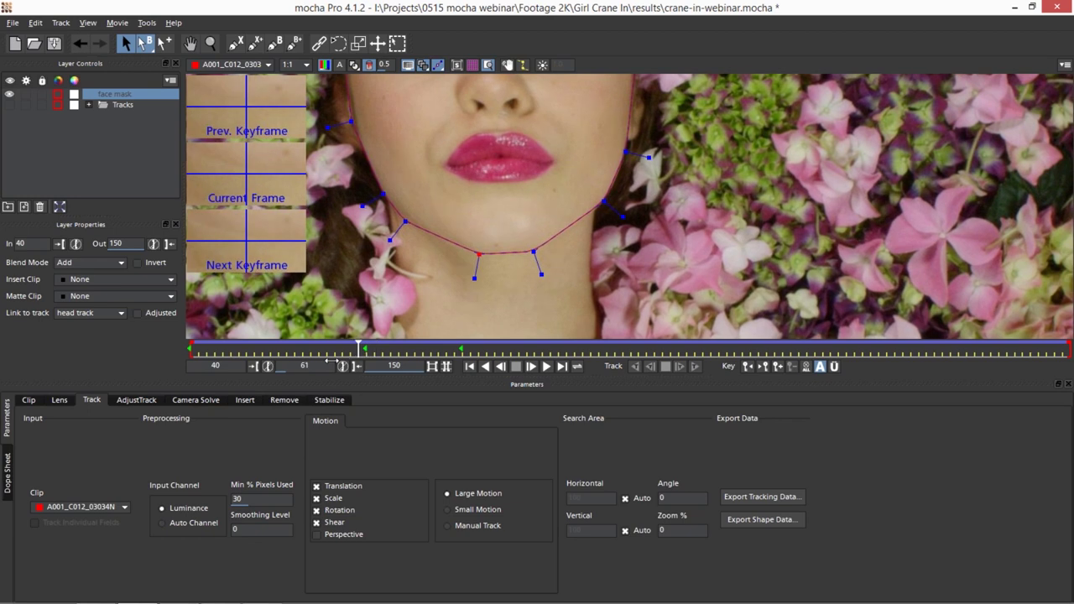
key(Right)
key(Right)
key(Right)
key(Right)
key(Right)
key(Right)
key(Right)
key(Right)
key(Right)
key(Right)
key(Right)
key(Right)
key(Right)
key(Right)
key(Right)
key(Right)
key(Right)
key(Right)
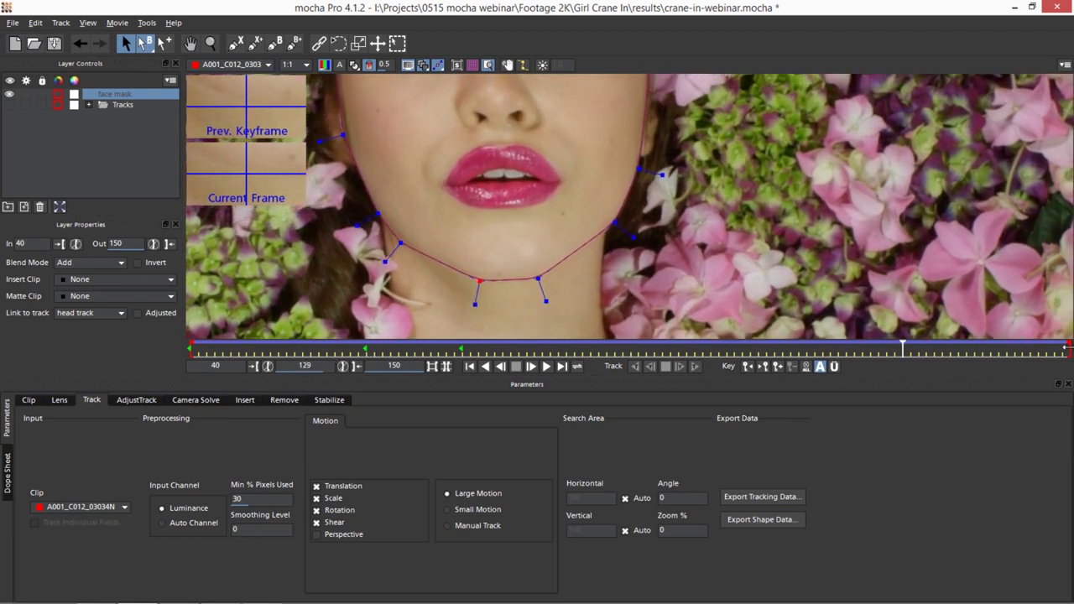
key(Right)
key(Right)
key(Right)
key(Right)
key(Right)
key(Right)
key(Right)
key(Right)
key(Right)
key(Right)
key(Right)
key(Right)
key(Right)
key(Right)
key(Right)
key(Right)
key(Right)
key(Right)
key(Right)
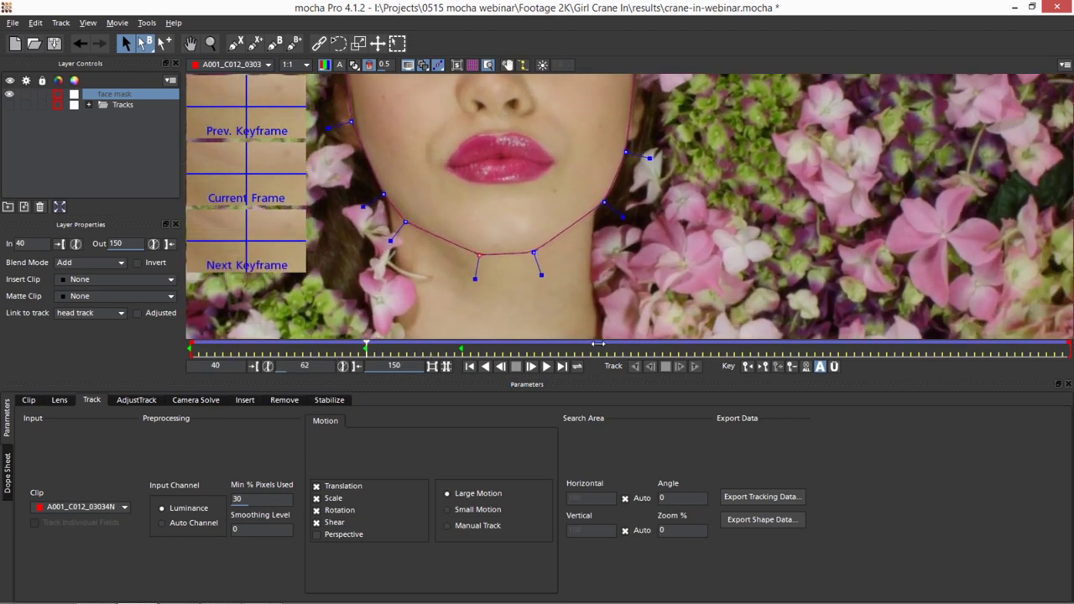
- Return the playhead to frame 40 and deselect the face mask layer
key(Home)
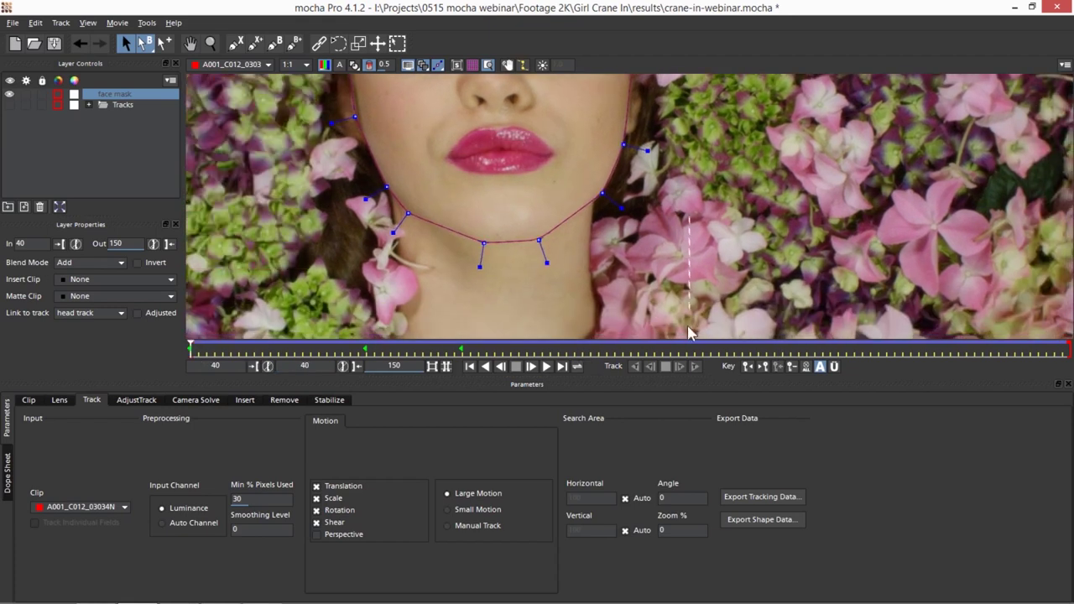
scroll(692, 224, down, 3)
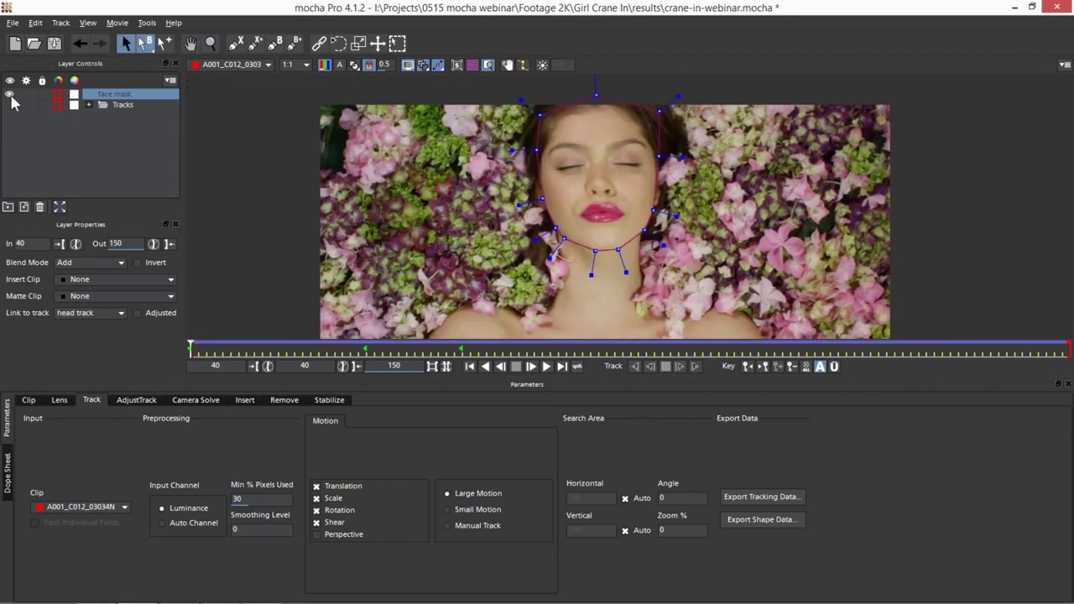
click(112, 139)
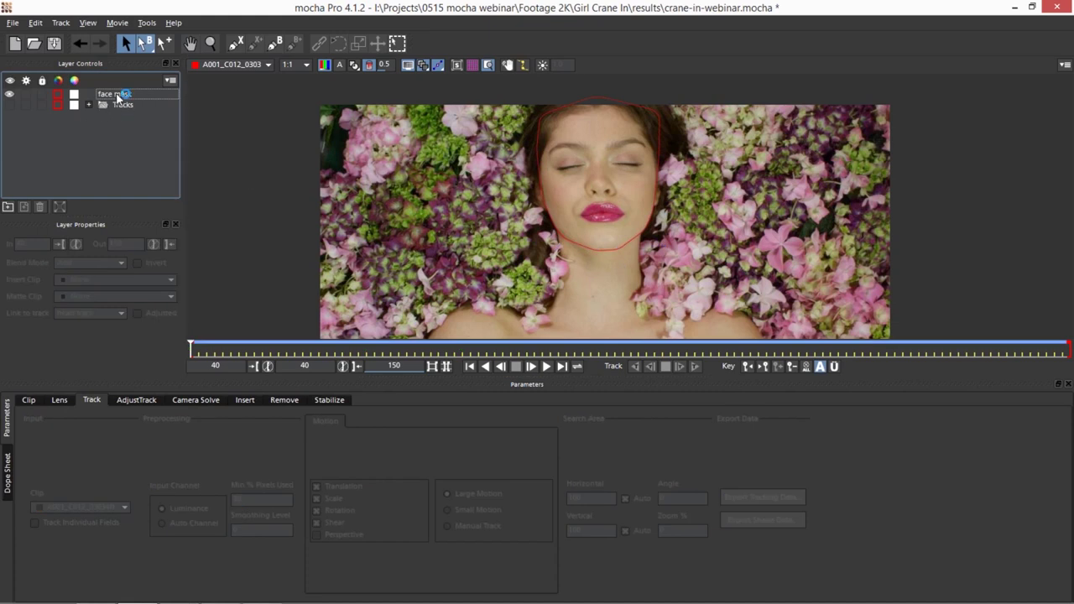
- Change the face mask layer's spline colour from the basic colours to orange
click(118, 94)
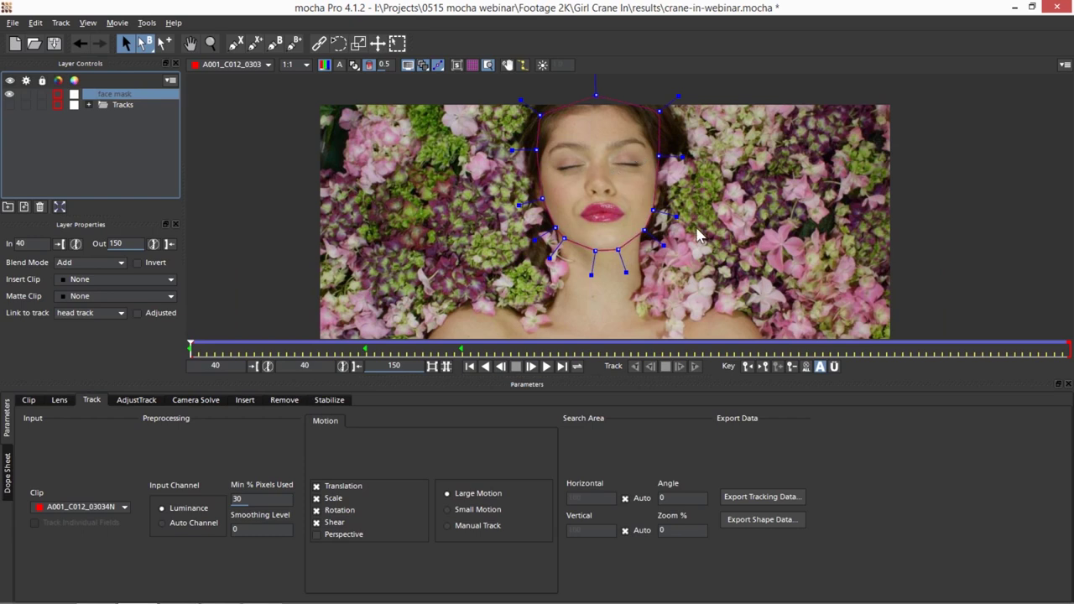
key(z)
drag(642, 219, 684, 184)
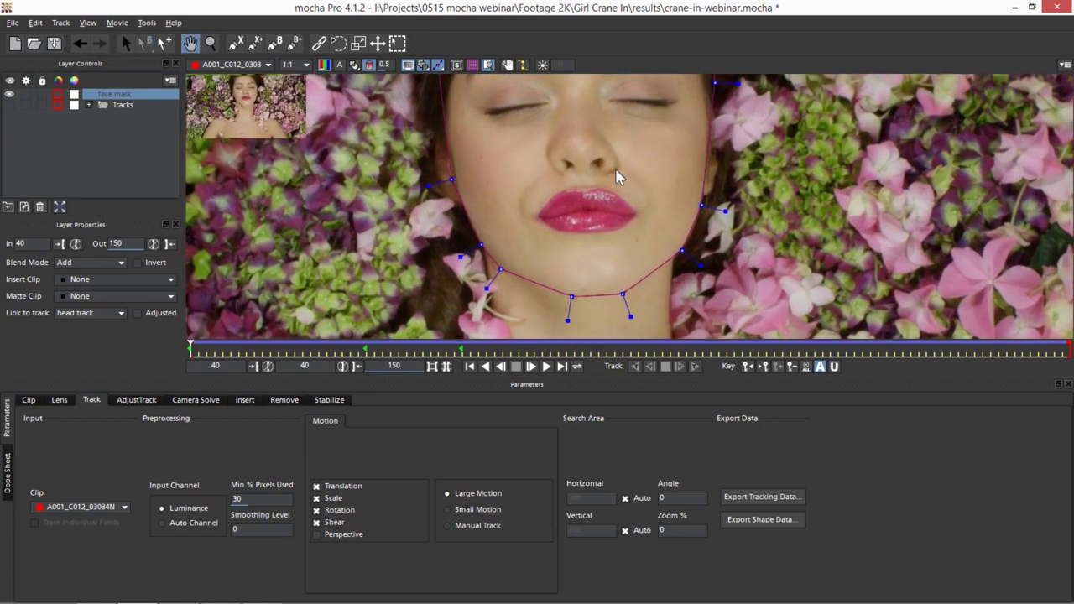
drag(618, 175, 664, 198)
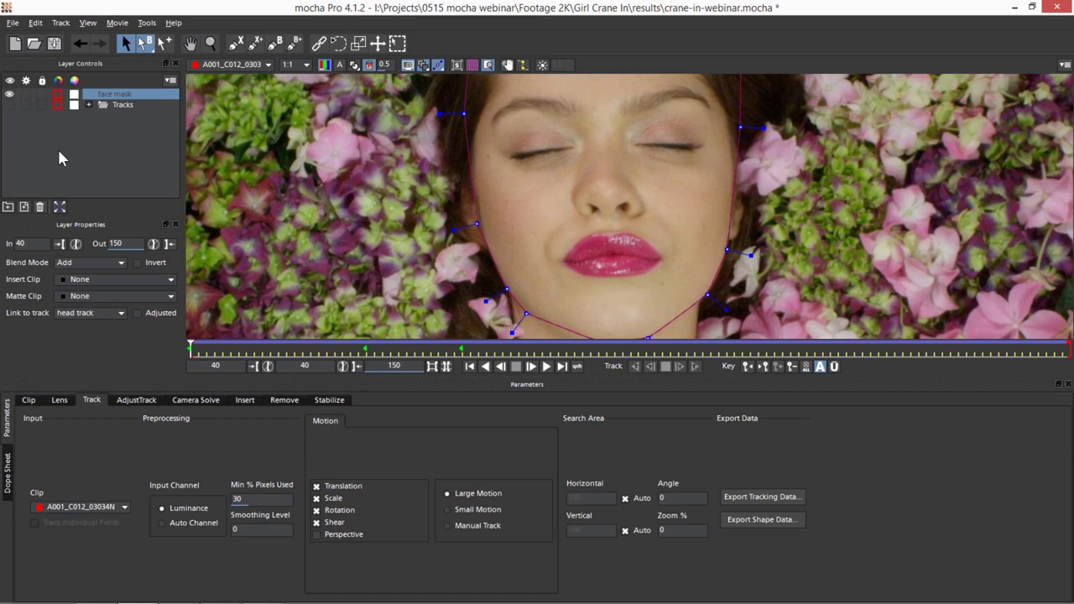
click(35, 88)
click(57, 95)
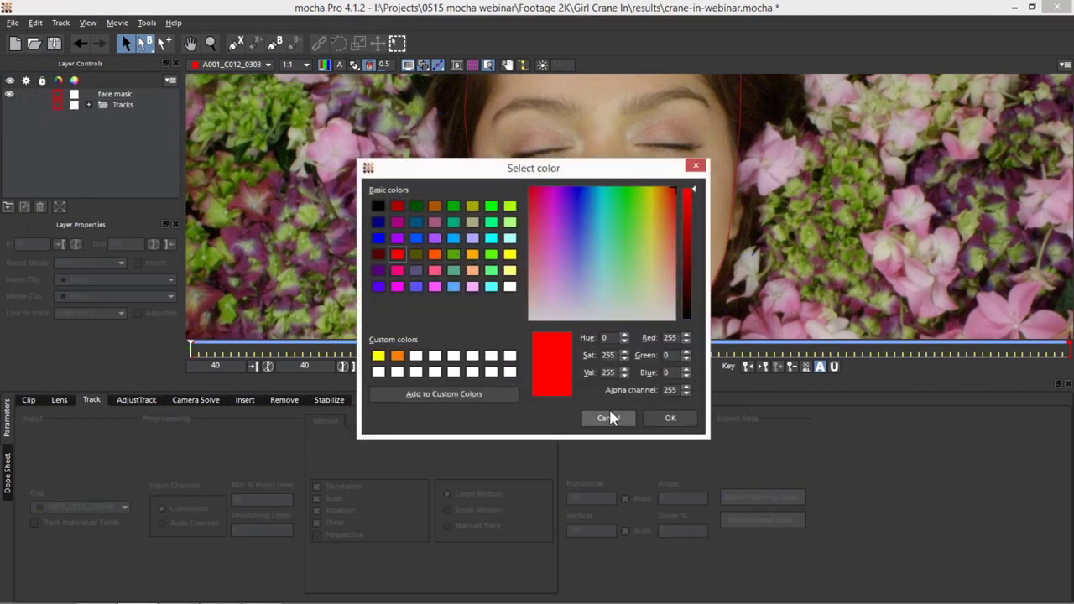
click(437, 253)
click(675, 417)
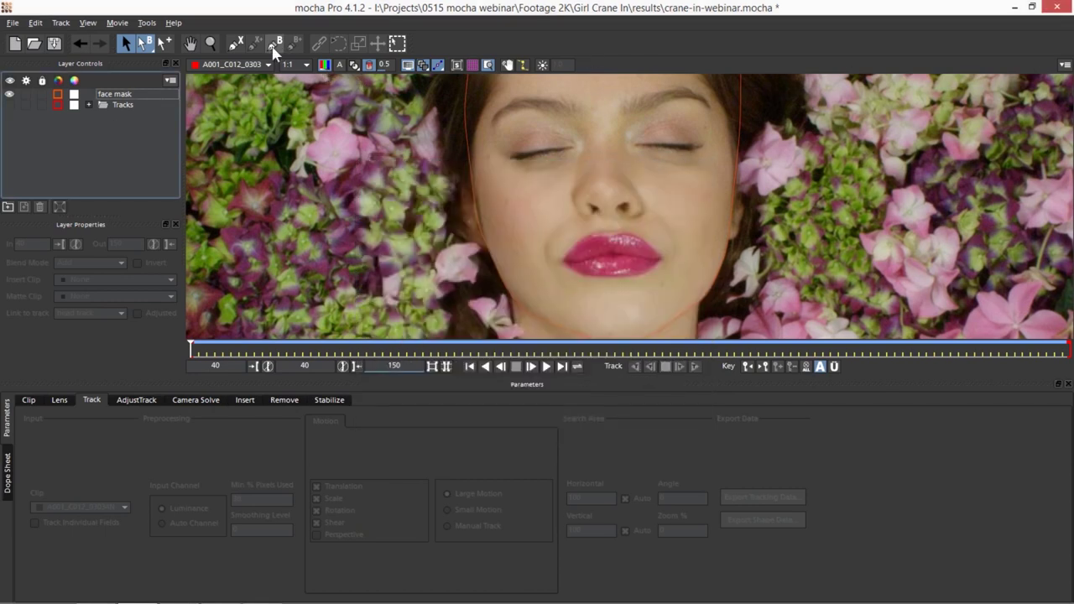
- Draw a closed X-Spline on a new layer around the area beneath the woman's right eye and widen its outer corner
click(237, 43)
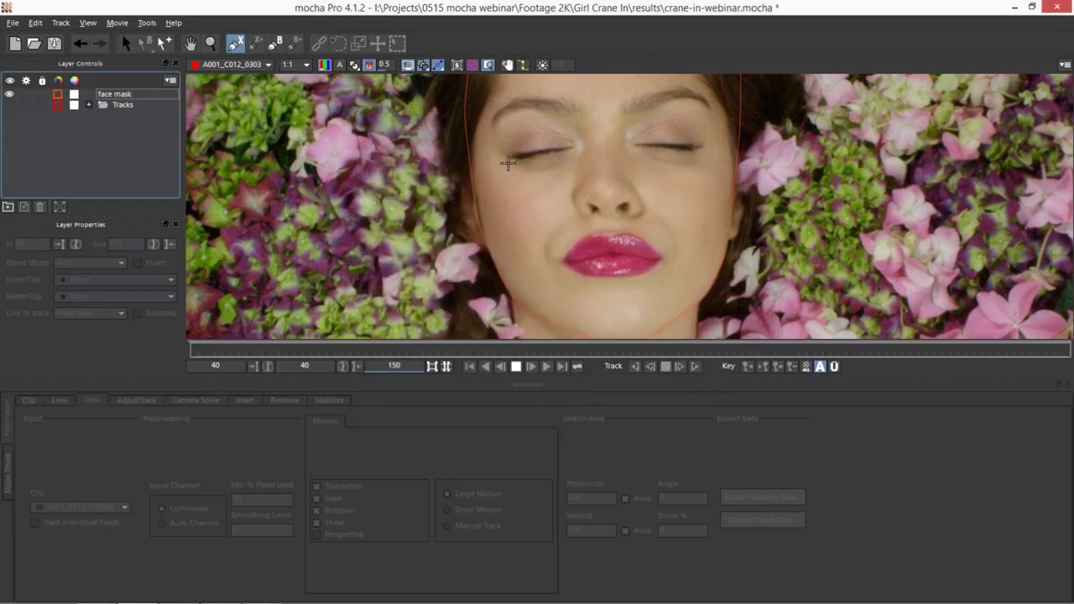
click(480, 164)
click(562, 160)
click(580, 149)
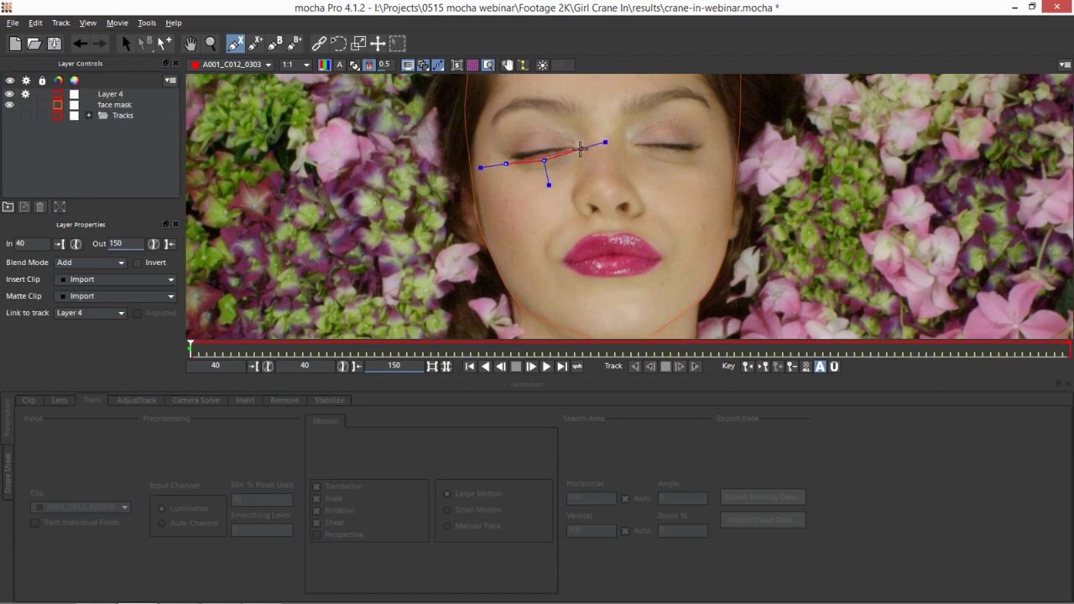
click(548, 184)
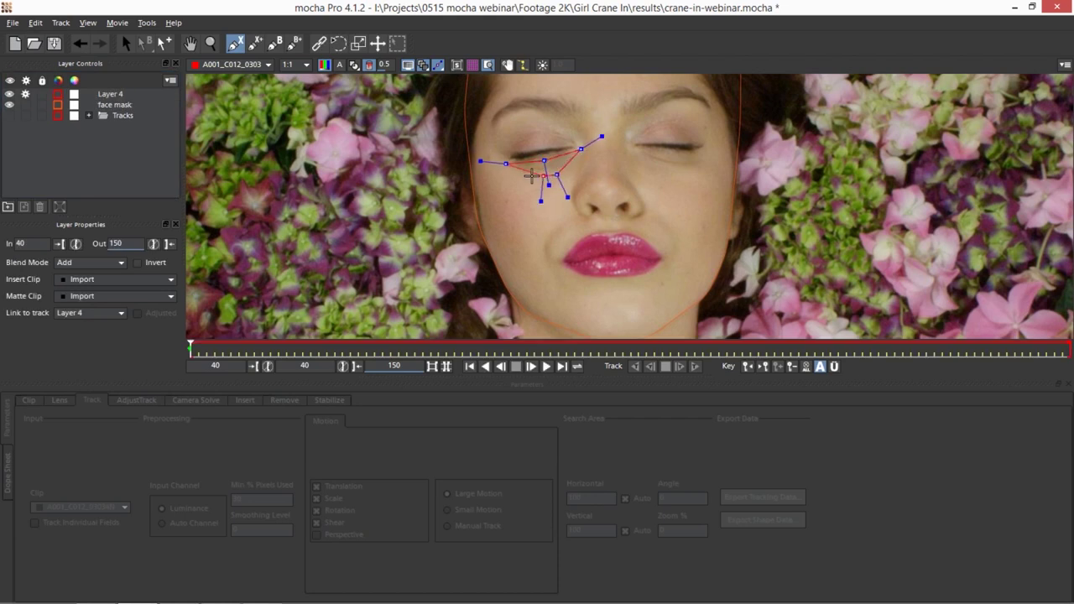
click(521, 203)
right_click(514, 203)
mouse_move(487, 160)
mouse_down()
mouse_move(483, 148)
mouse_move(518, 192)
mouse_move(500, 164)
mouse_up()
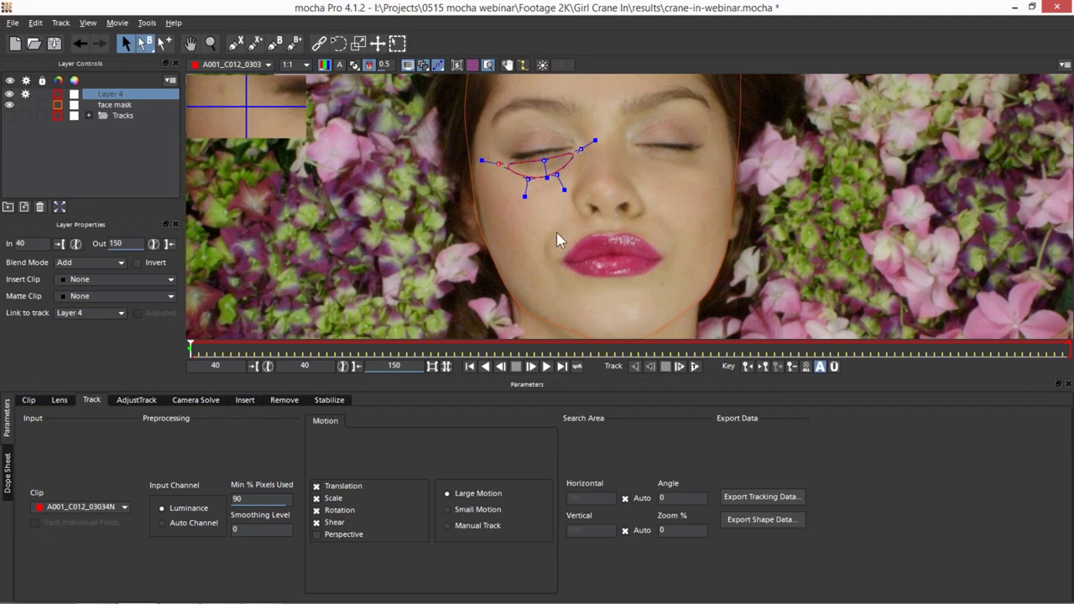
- Add a second X-Spline to the same layer beneath the woman's left eye and extend its inner corner toward the nose
click(257, 45)
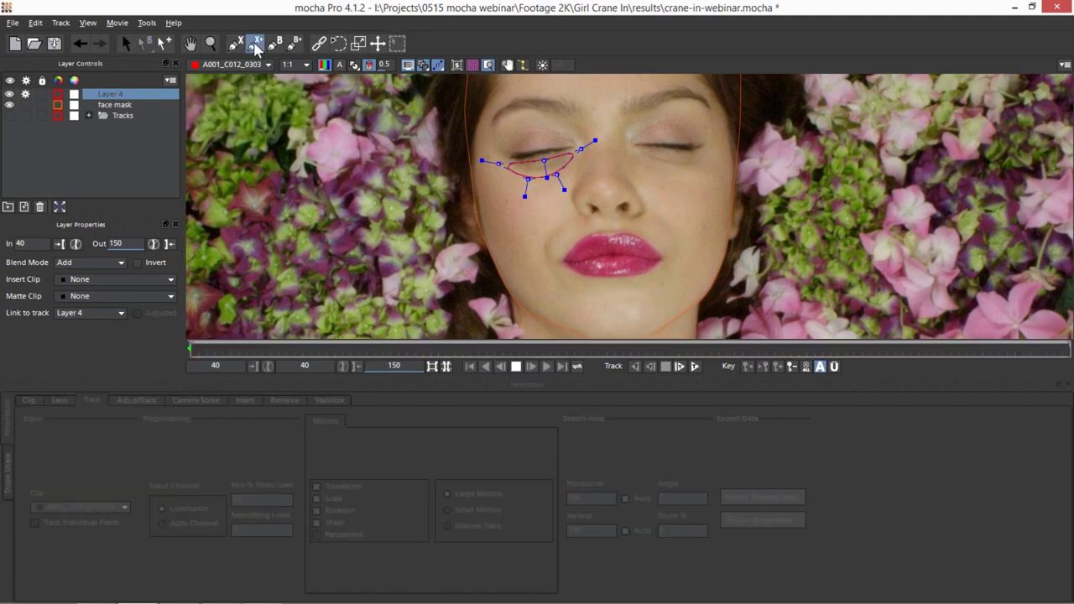
click(638, 156)
click(676, 172)
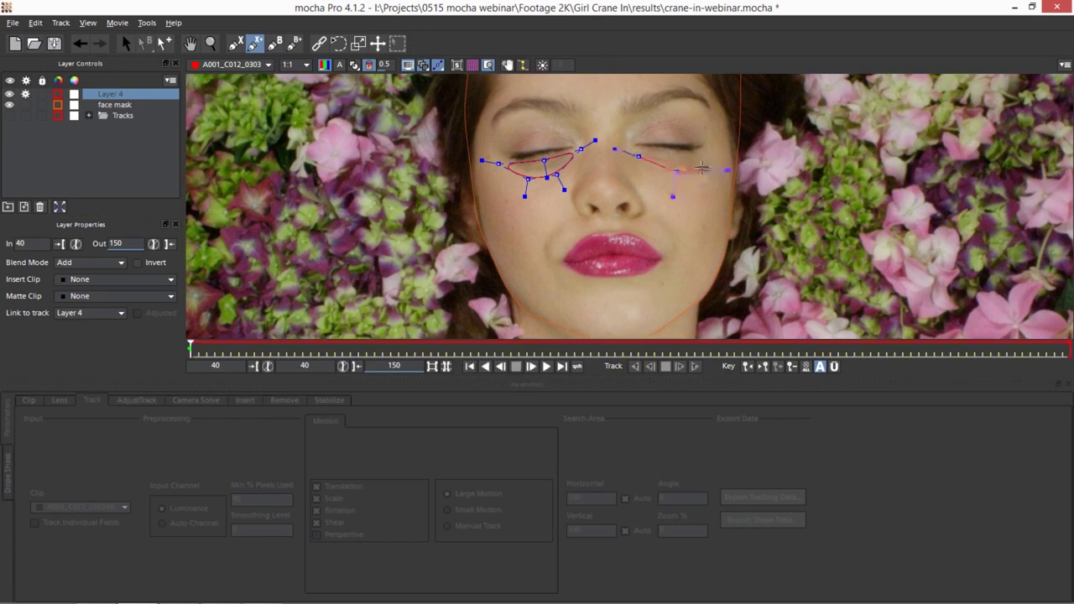
click(709, 169)
click(710, 151)
right_click(676, 166)
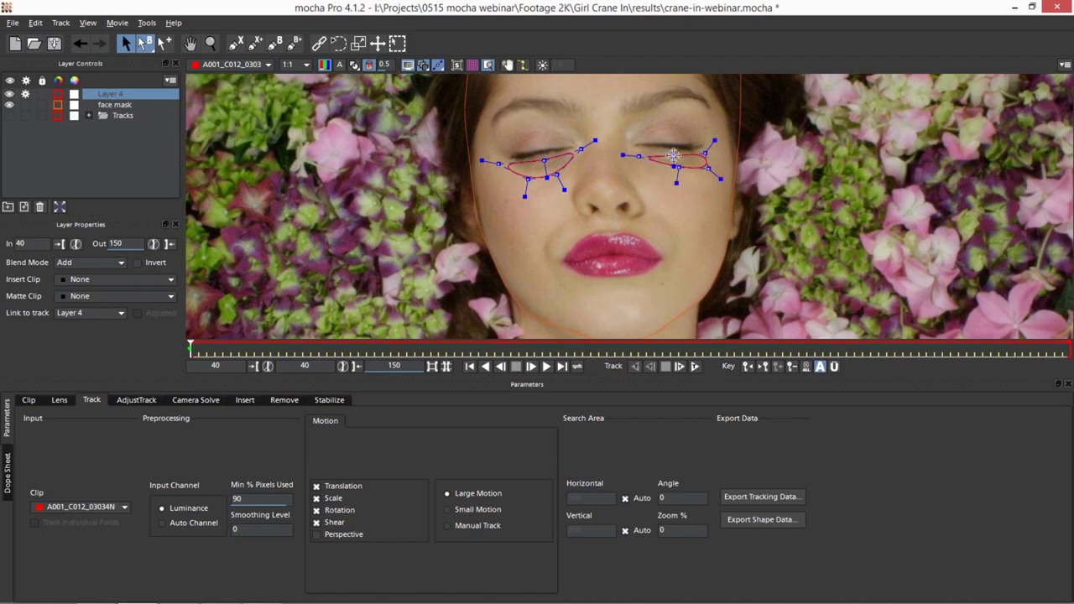
drag(673, 157, 624, 149)
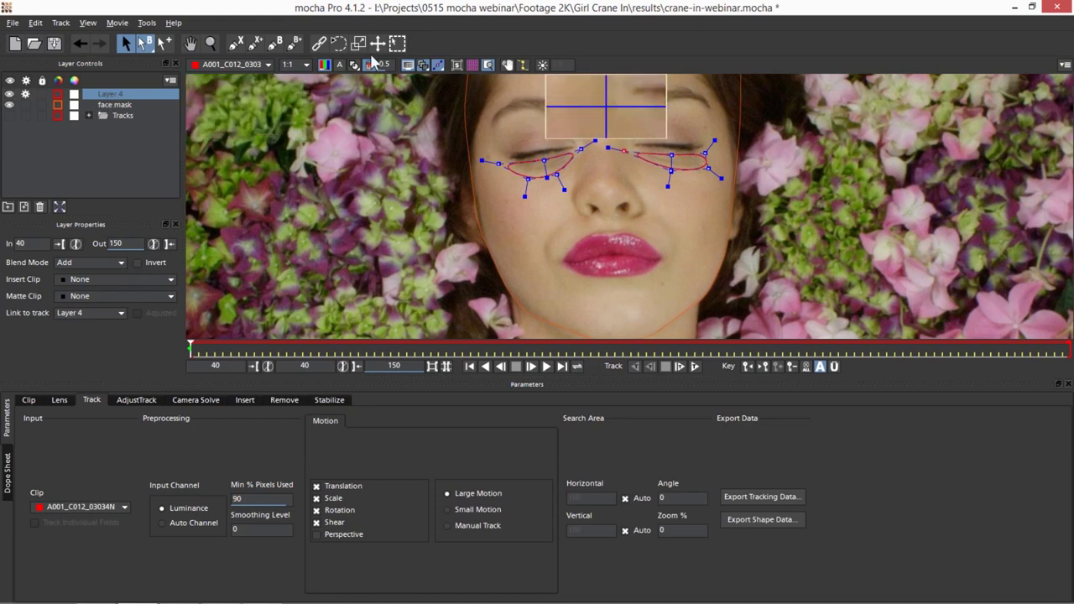
- Add an X-Spline to the layer along the smile line from the woman's right nostril down beside her mouth
click(255, 43)
click(559, 212)
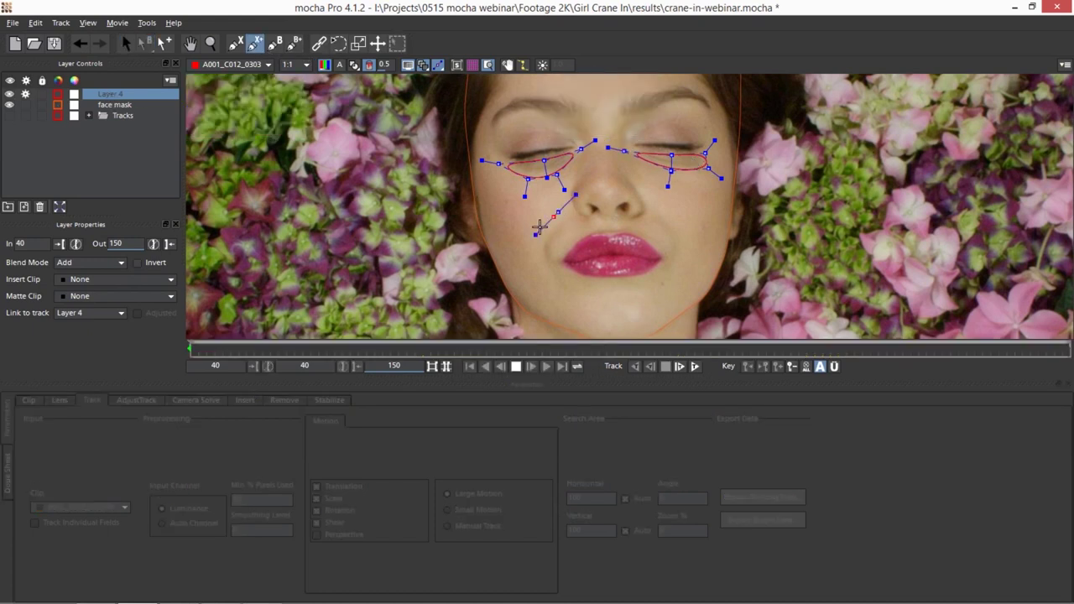
click(534, 245)
click(545, 281)
click(559, 244)
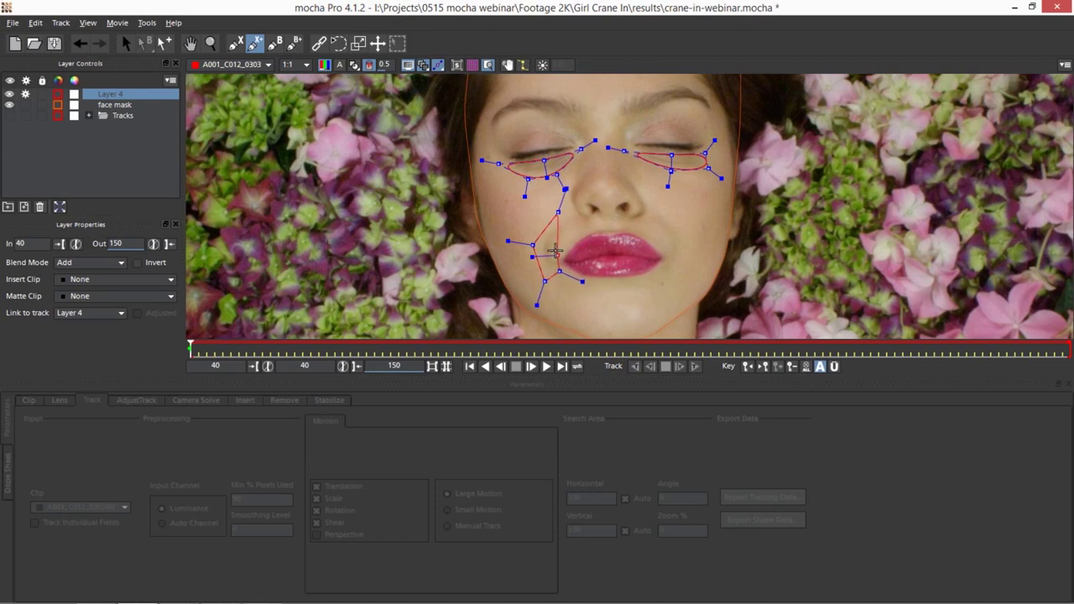
click(575, 221)
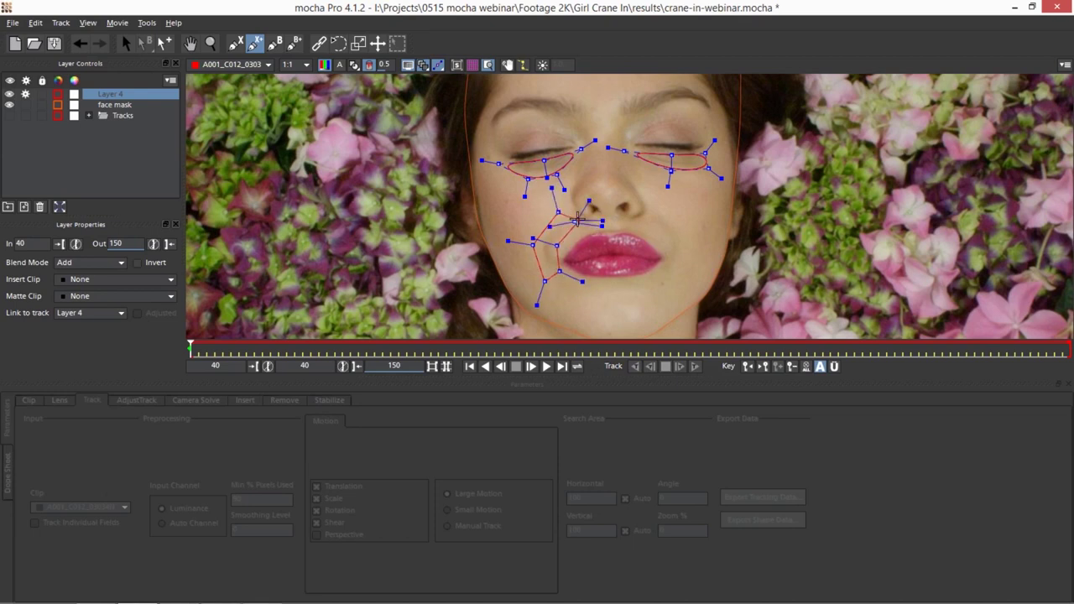
click(558, 213)
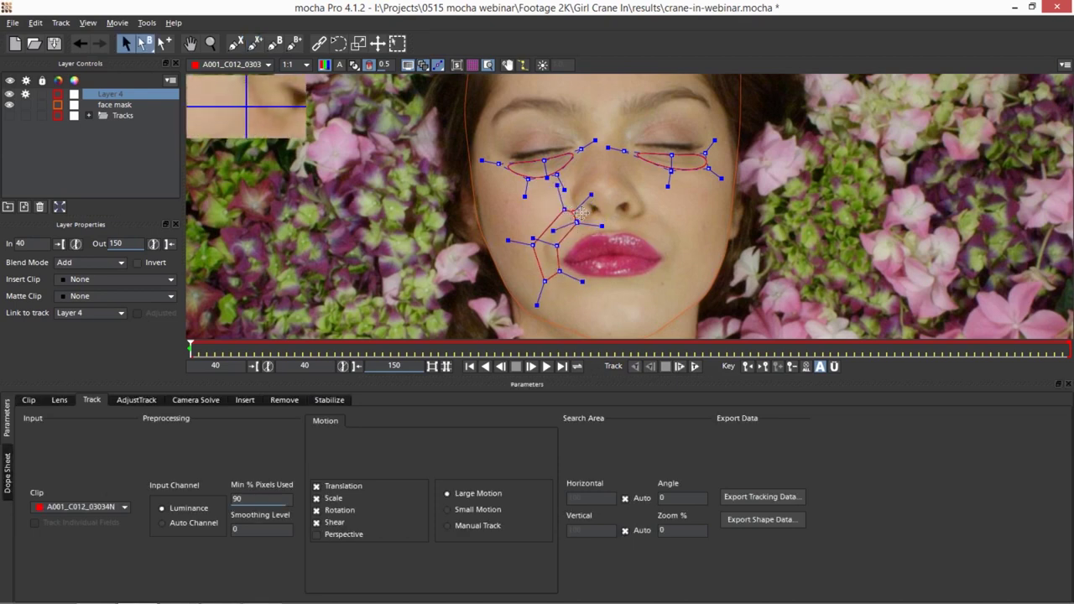
- Add a matching X-Spline along the smile line on the woman's left side and fine-tune the points of both smile-line shapes
click(256, 45)
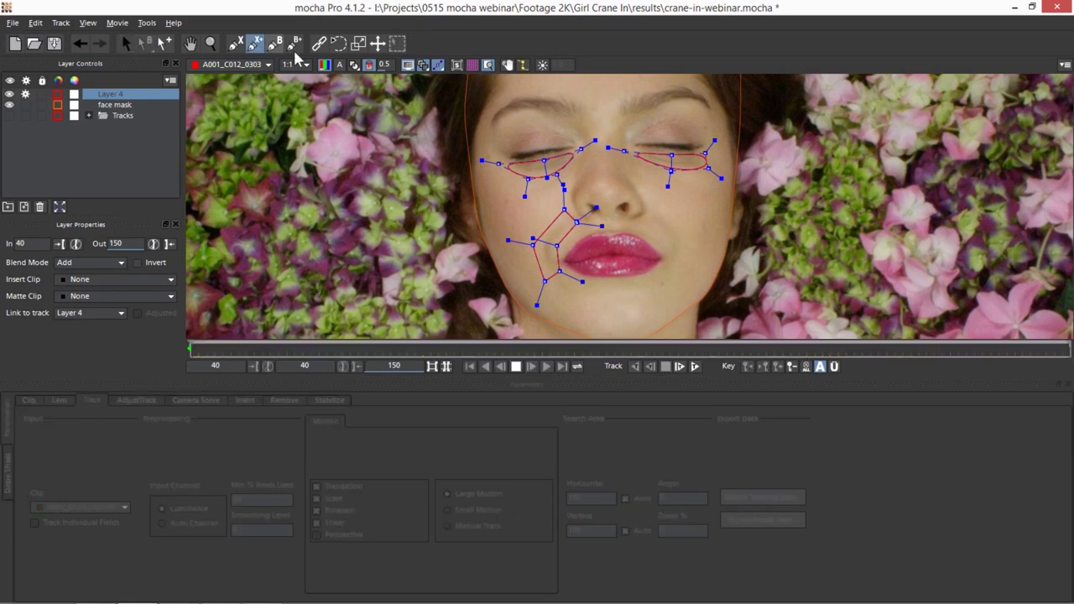
click(656, 183)
click(643, 224)
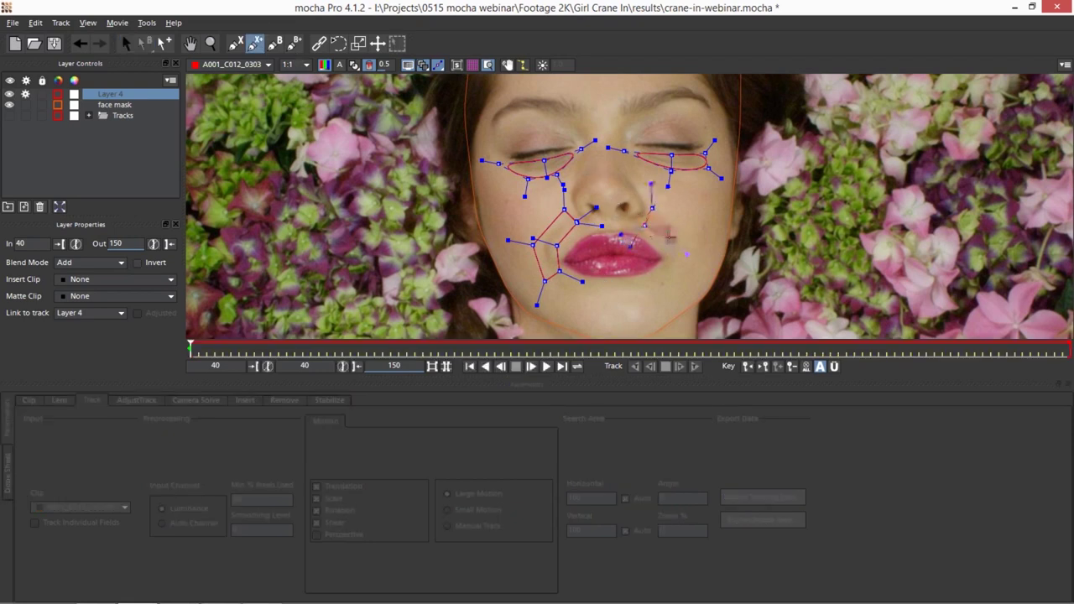
click(668, 242)
click(655, 308)
click(683, 279)
click(689, 234)
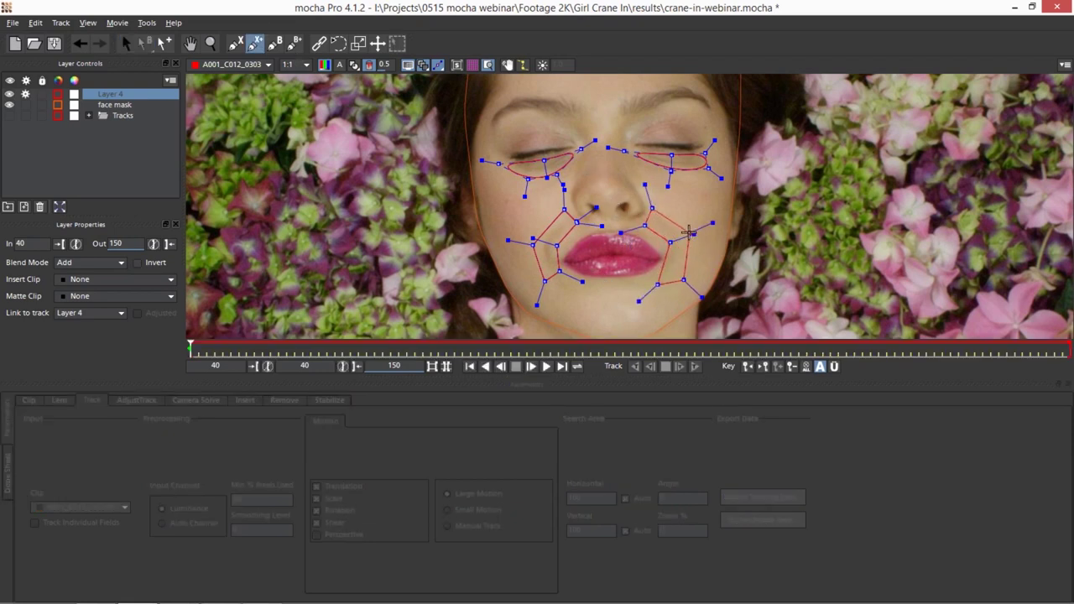
click(683, 214)
right_click(689, 236)
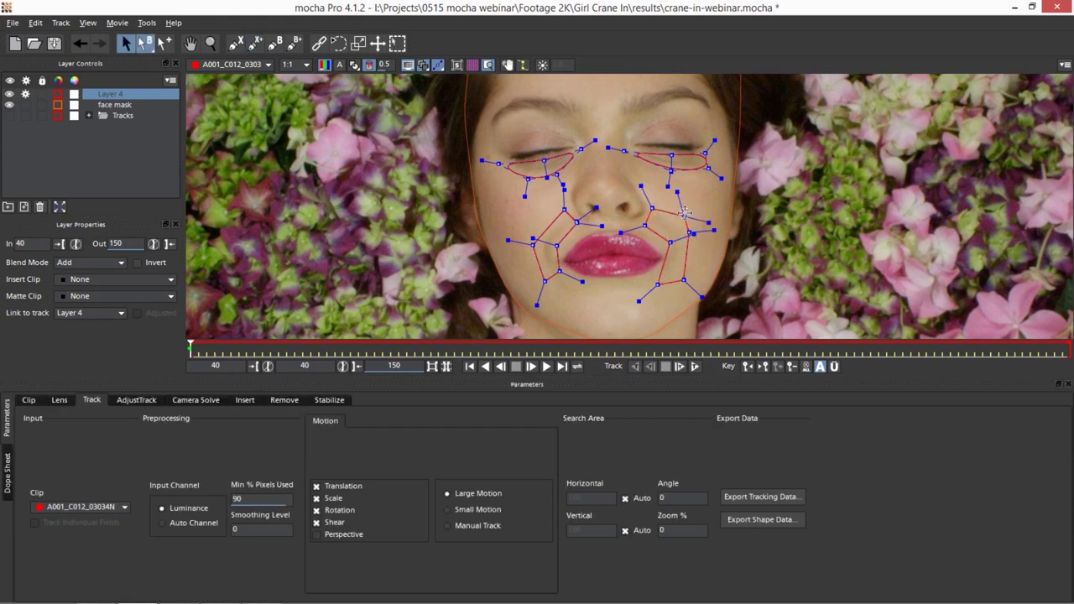
drag(690, 236, 705, 219)
drag(507, 241, 511, 241)
- Rename the new spline layer as lighten
click(85, 152)
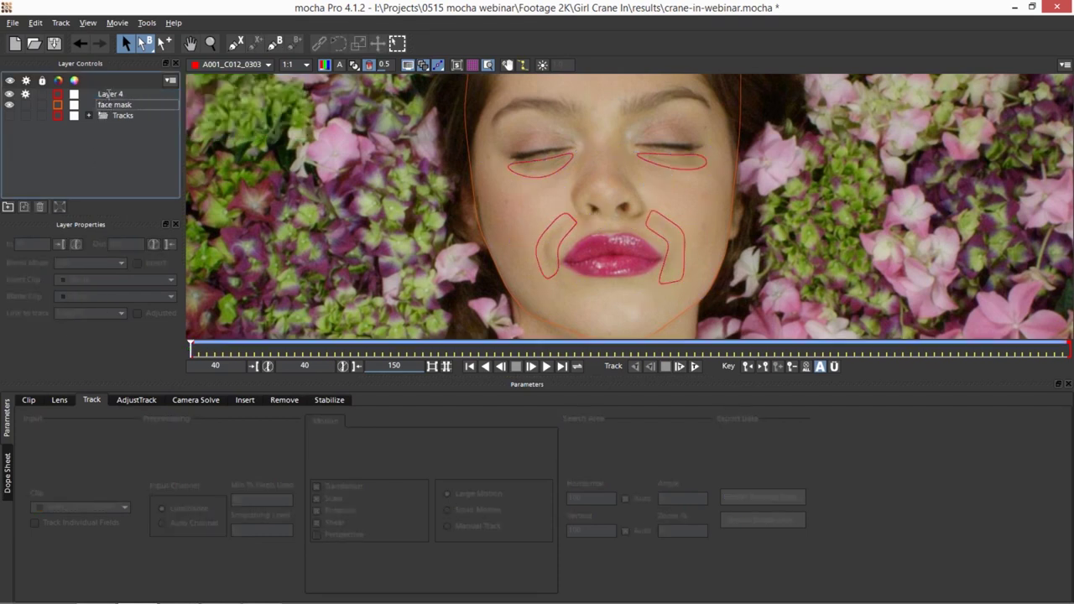
click(110, 95)
key(Return)
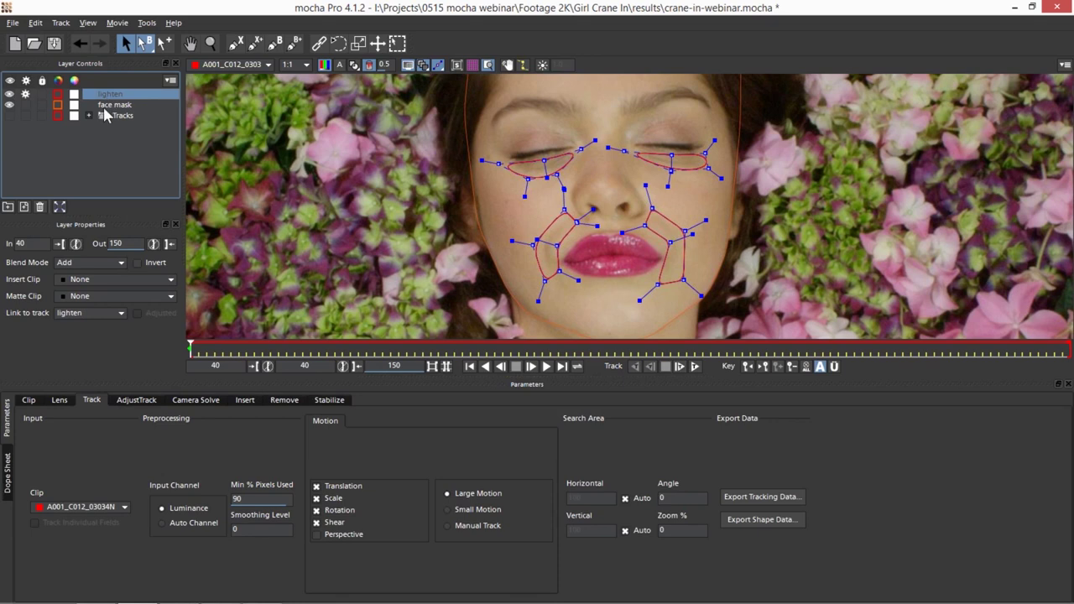
- Link the lighten layer to the head track and scrub through the clip to check how its shapes follow the face
click(88, 311)
click(75, 333)
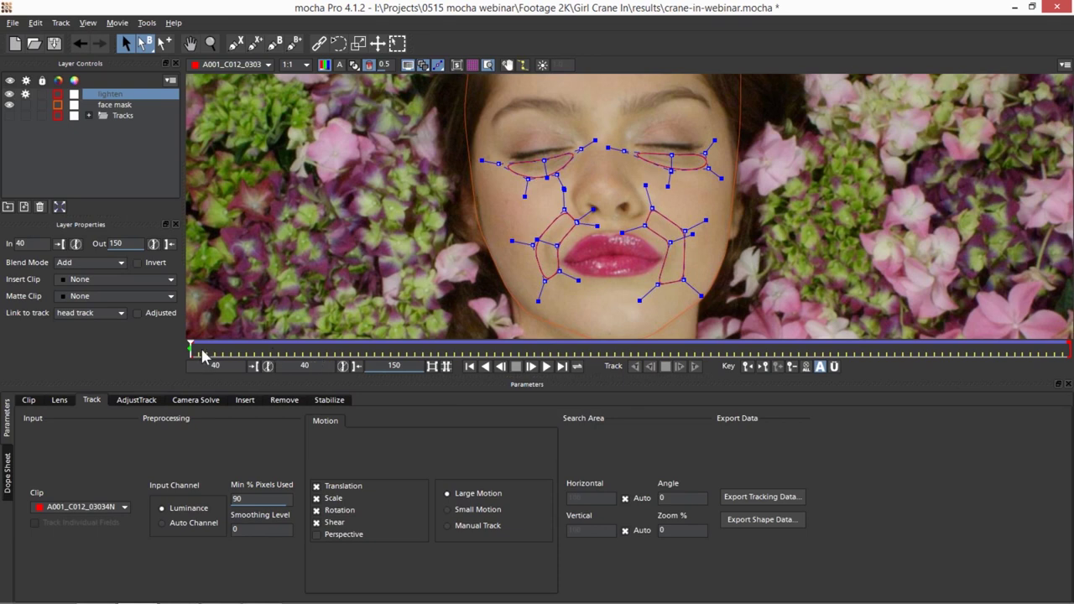
click(814, 347)
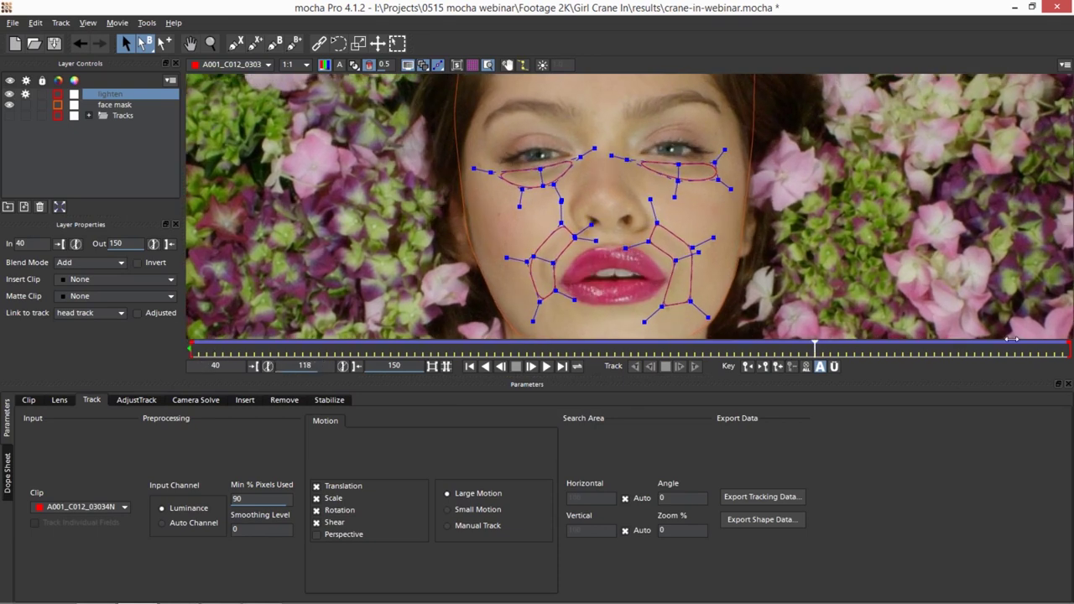
drag(1012, 338, 273, 337)
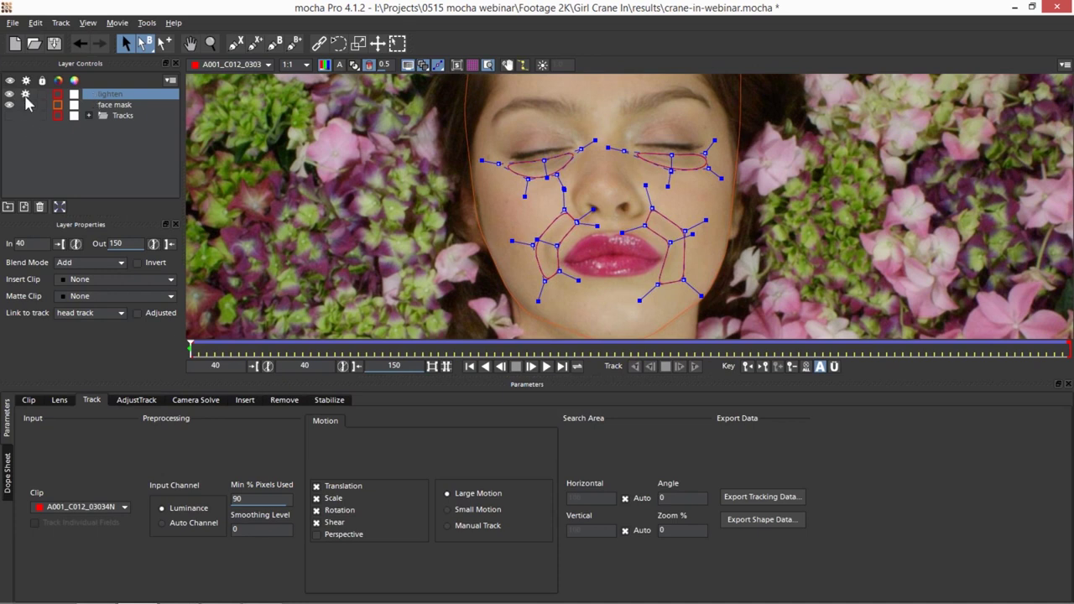
- Copy the selected layer's shape data to the clipboard as mocha shape data for AE and switch to After Effects
click(795, 519)
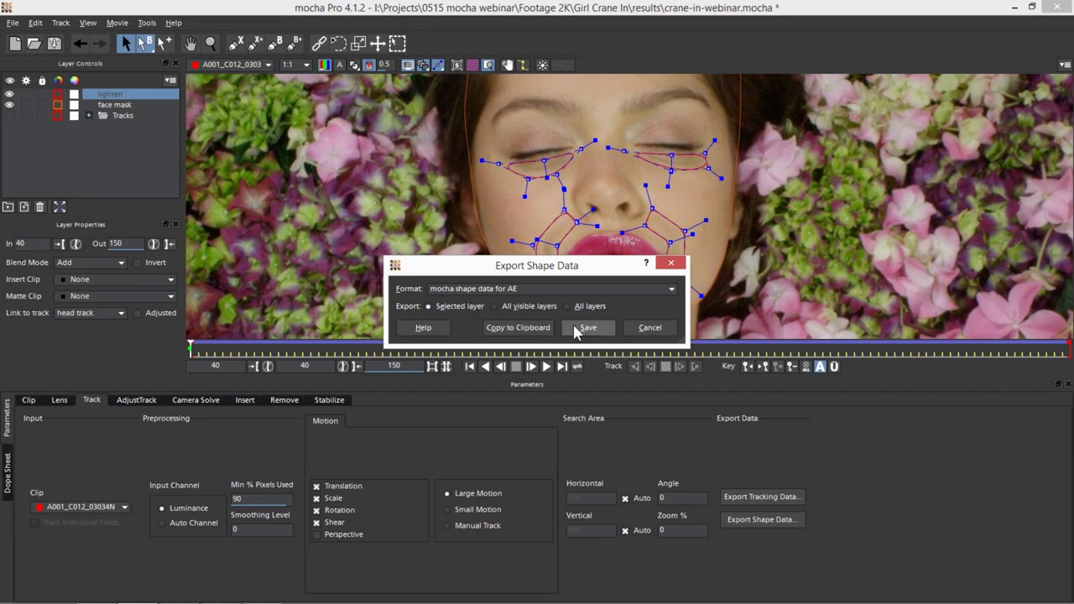
click(517, 328)
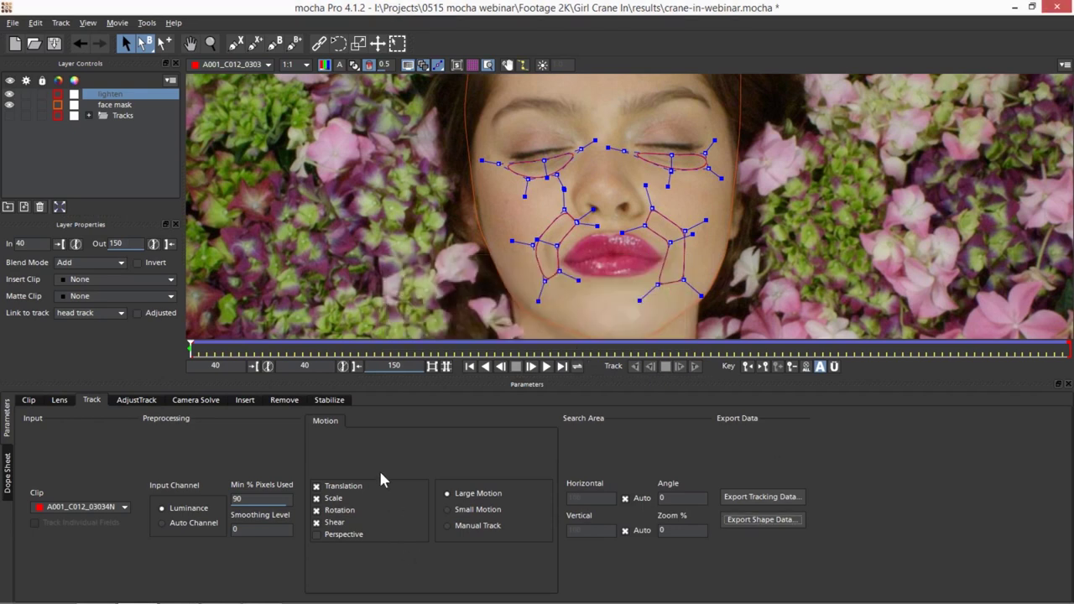
key(alt+Tab)
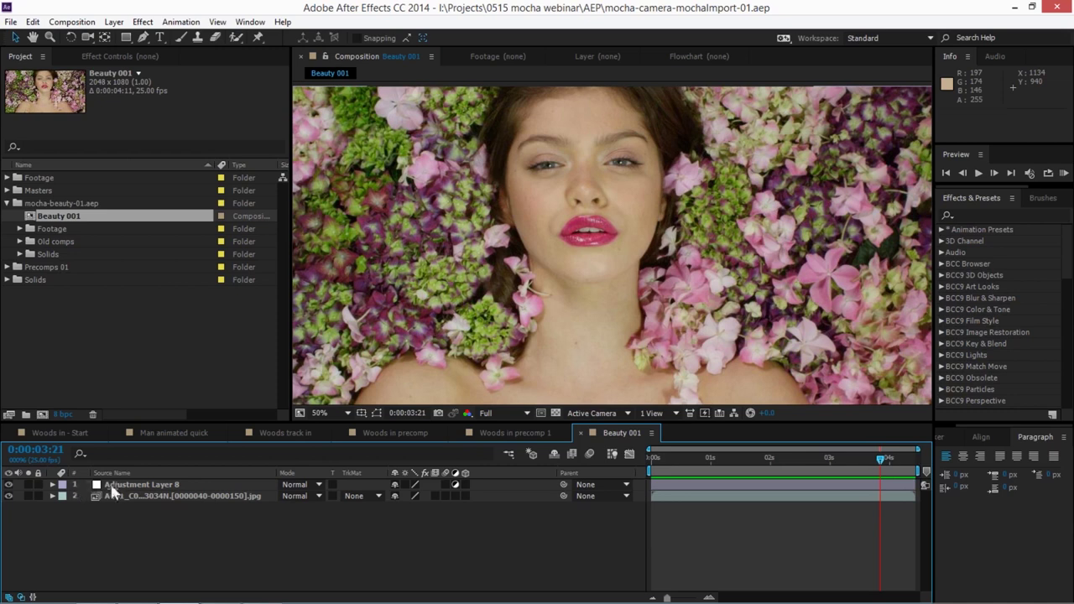
- Check Adjustment Layer 8 for effects and delete it from the Beauty 001 composition
drag(105, 484, 86, 118)
click(110, 55)
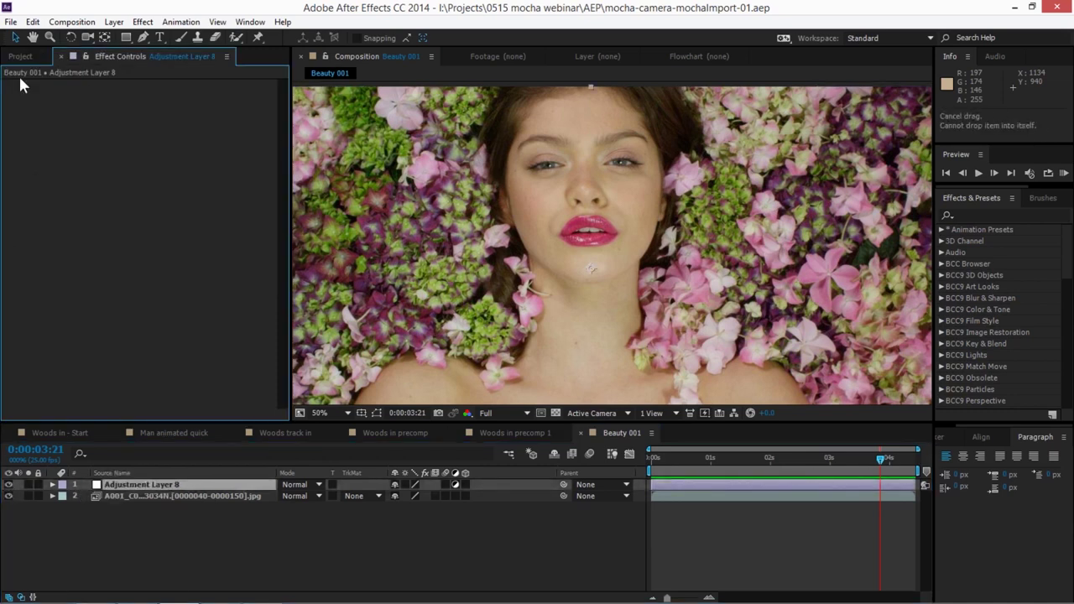
click(237, 520)
click(145, 485)
key(Delete)
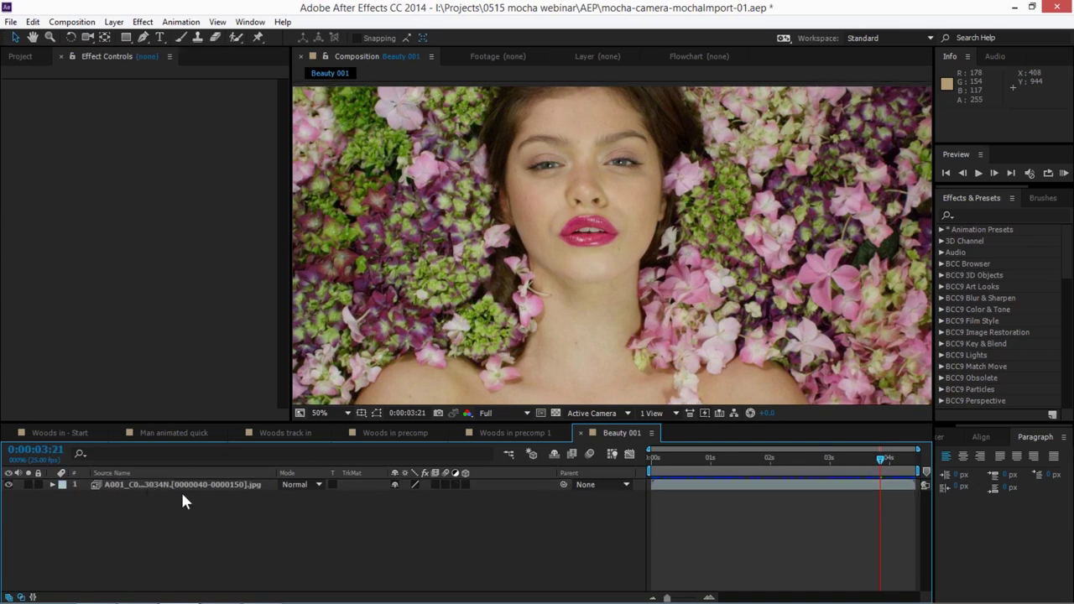
- Add an adjustment layer above the footage in the Beauty 001 composition and rename it Lighten lines
click(181, 489)
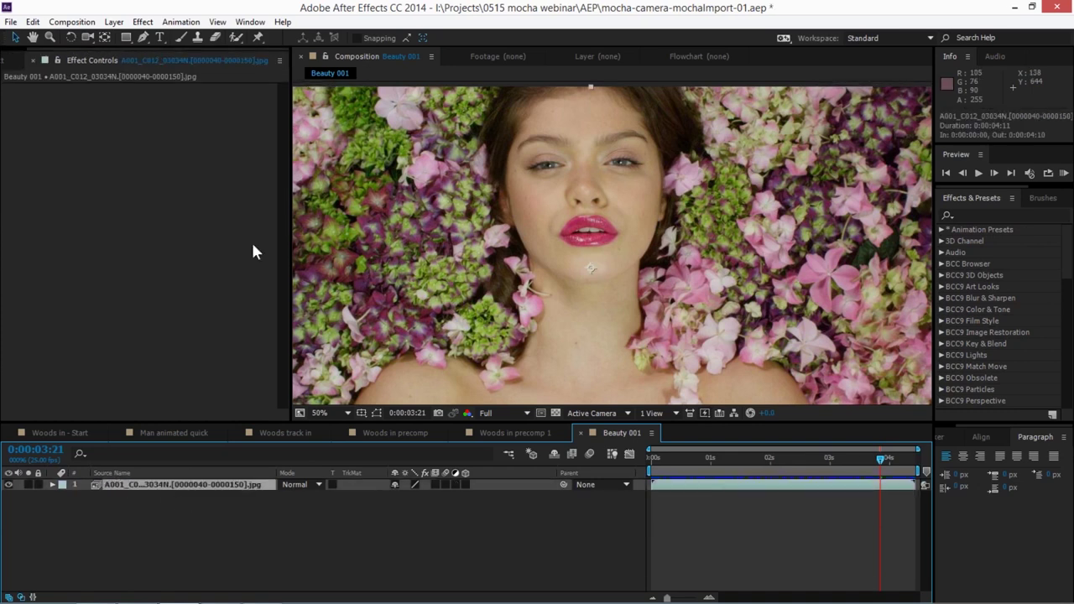
click(113, 22)
mouse_move(151, 41)
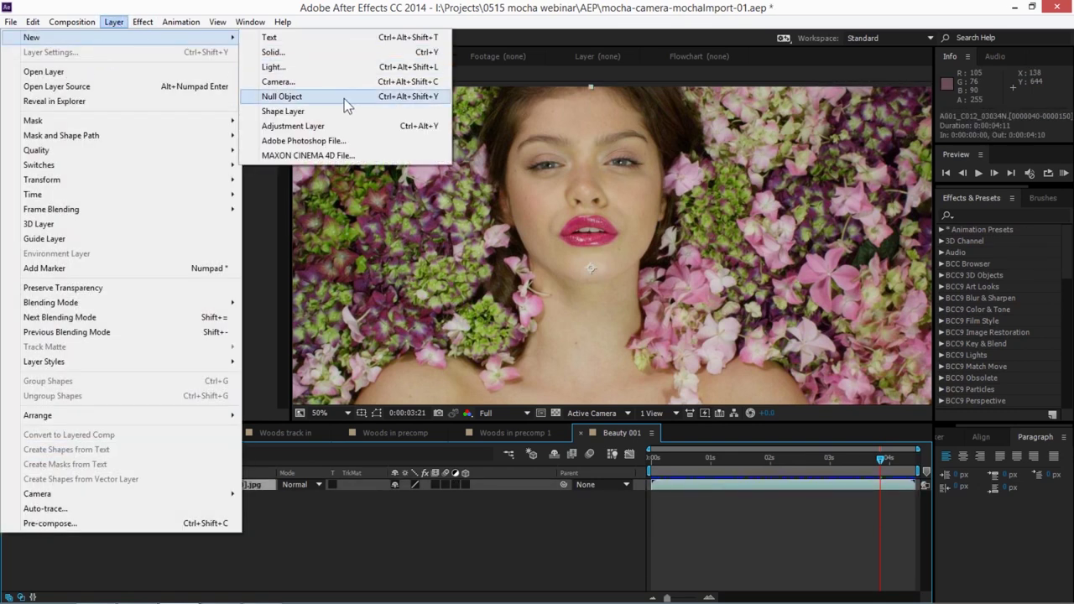
click(343, 127)
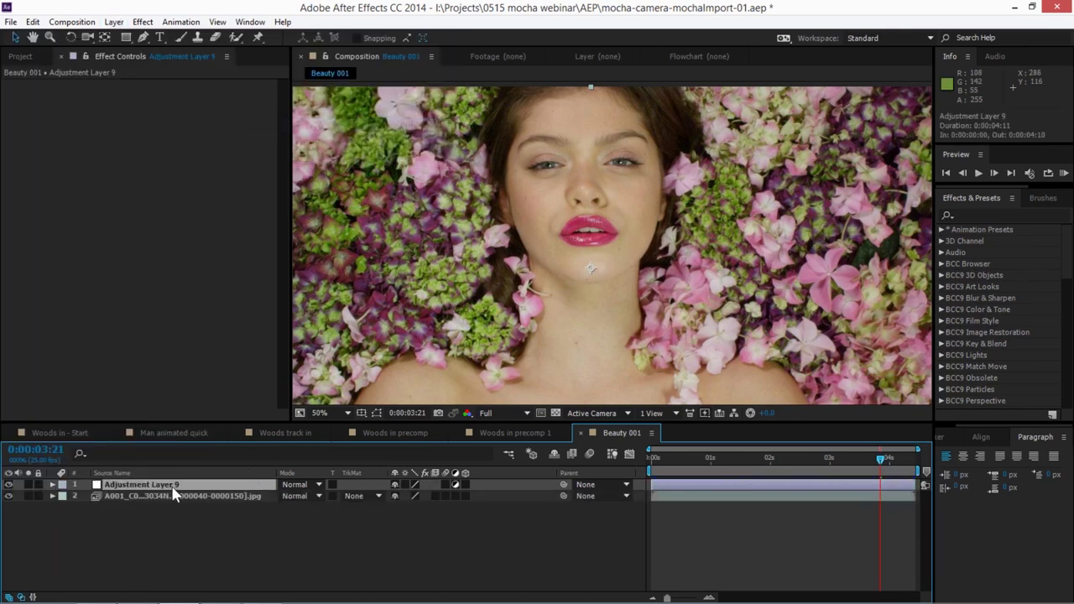
key(Return)
text(Lighten lines)
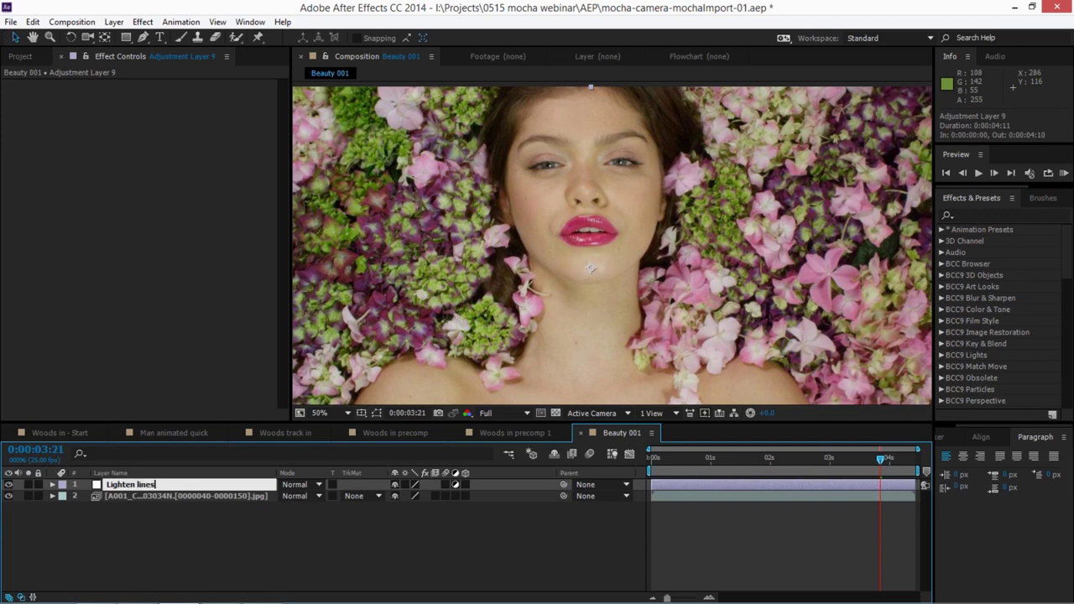
key(Return)
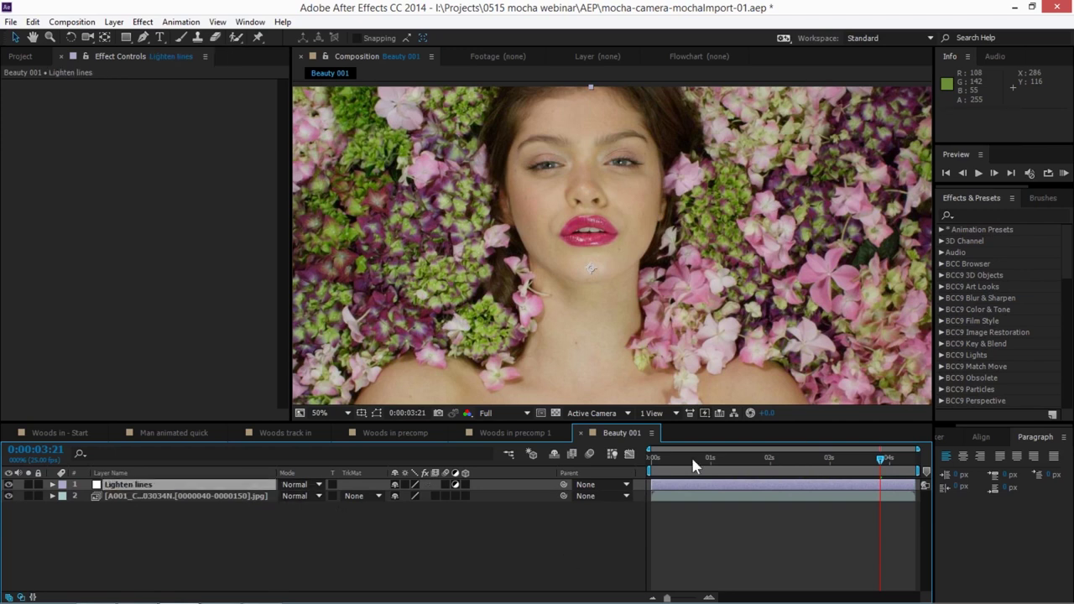
- Return to the first frame and paste the mocha masks onto the Lighten lines layer, showing their outlines over the face
drag(696, 461, 623, 455)
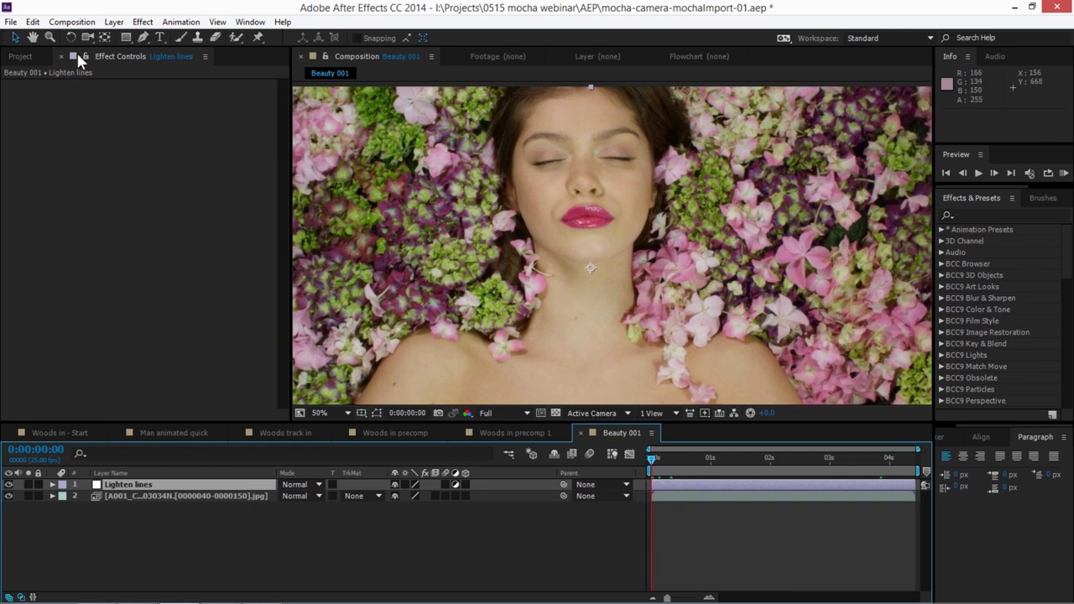
click(32, 21)
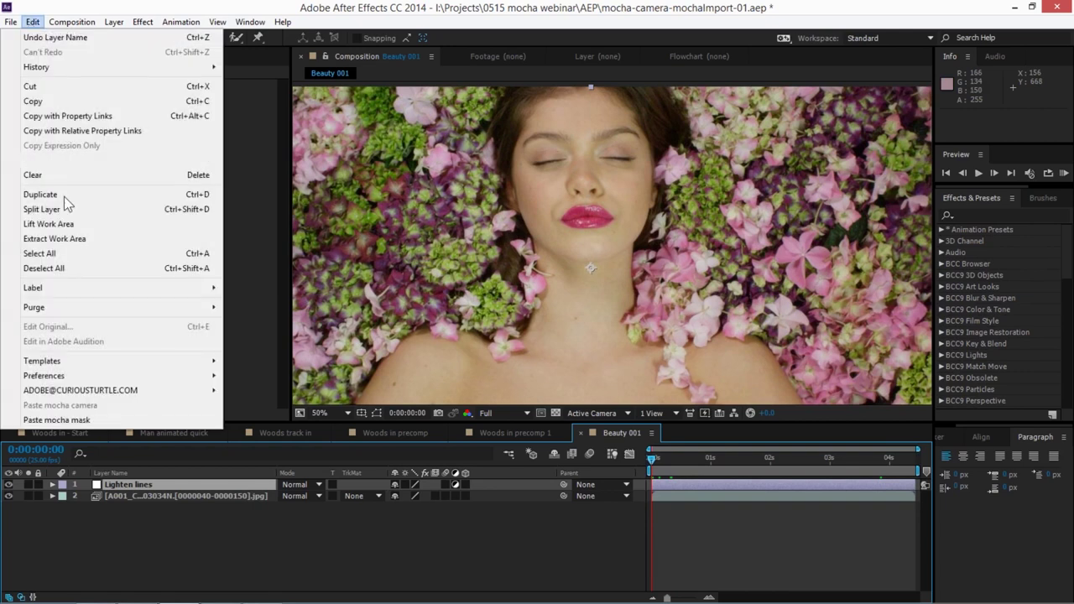
click(144, 421)
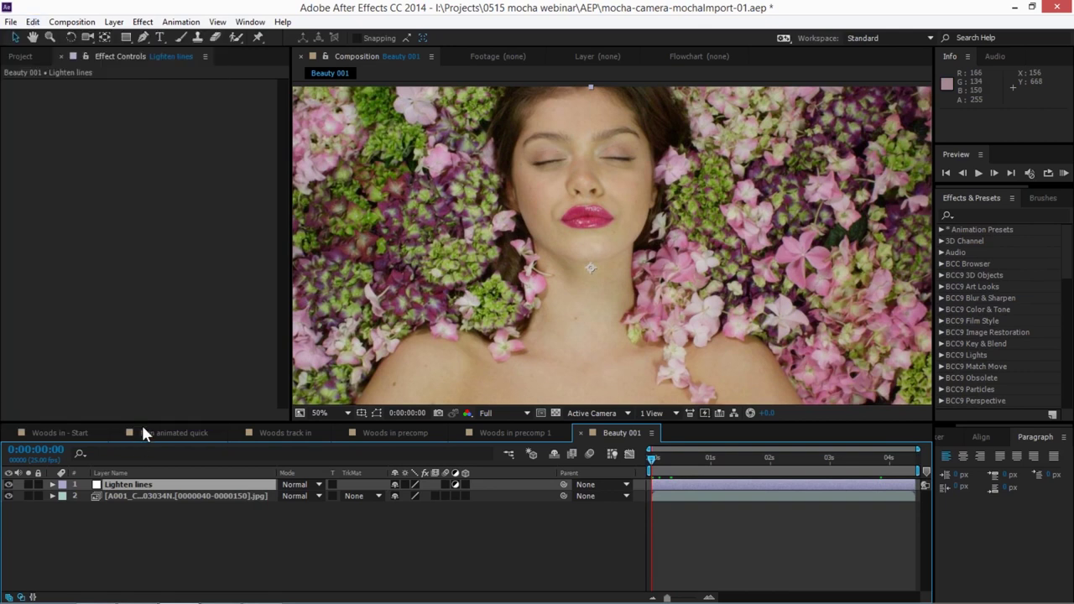
click(376, 411)
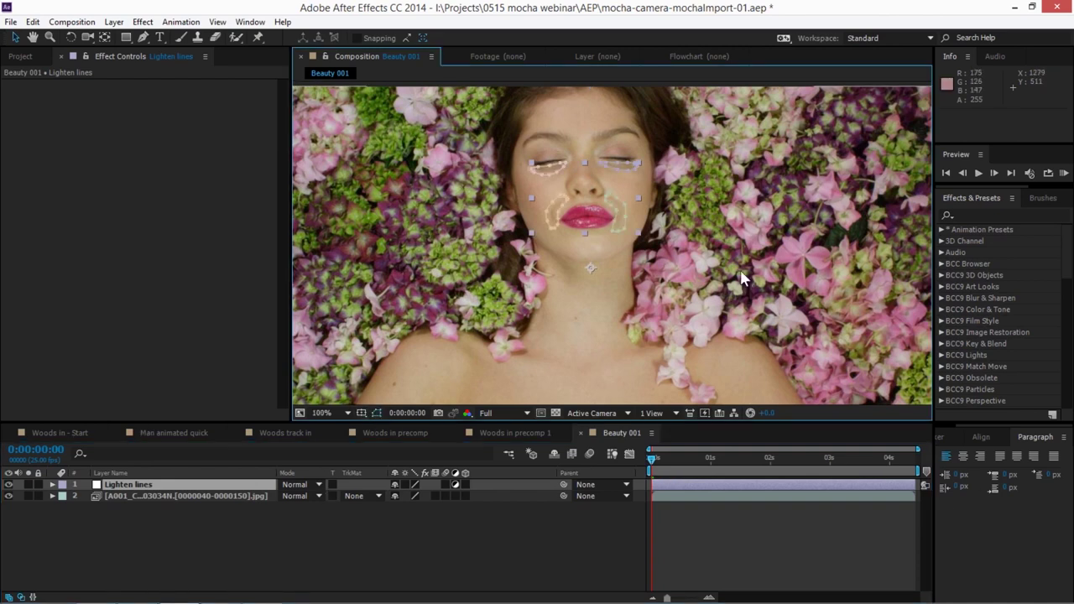
scroll(742, 279, up, 3)
scroll(803, 290, down, 1)
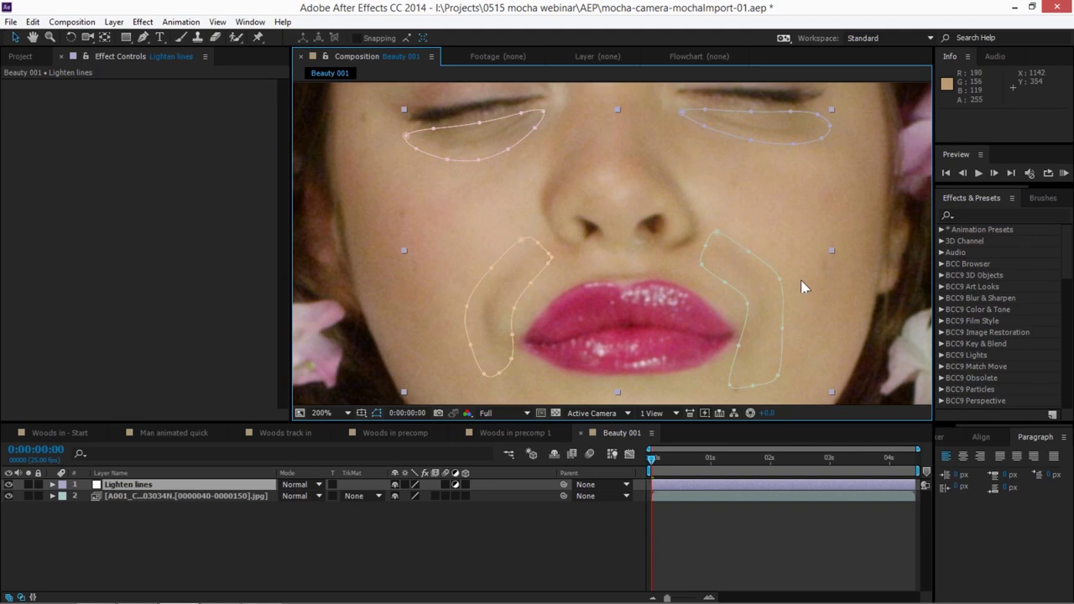
scroll(803, 287, down, 2)
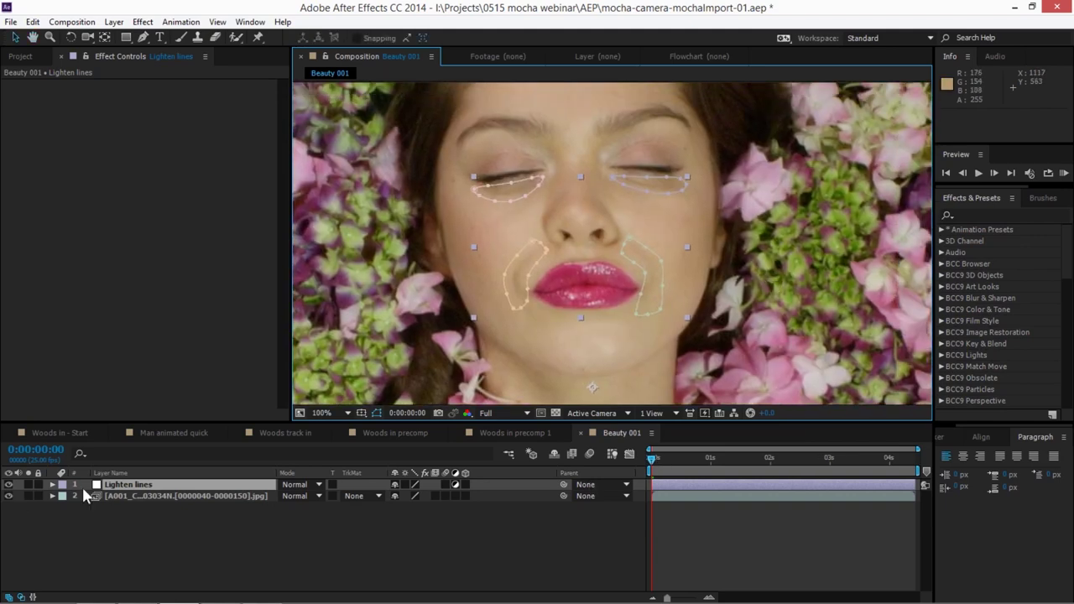
- List the pasted masks on the Lighten lines layer and check their keyframed paths and the first mask's mode
key(m)
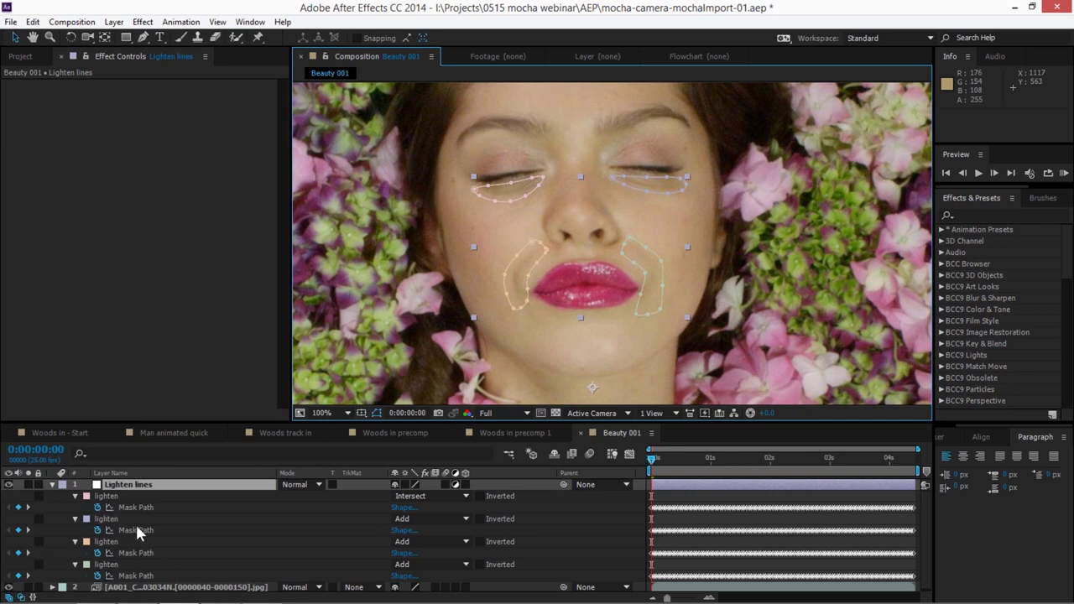
drag(652, 455, 464, 500)
click(464, 500)
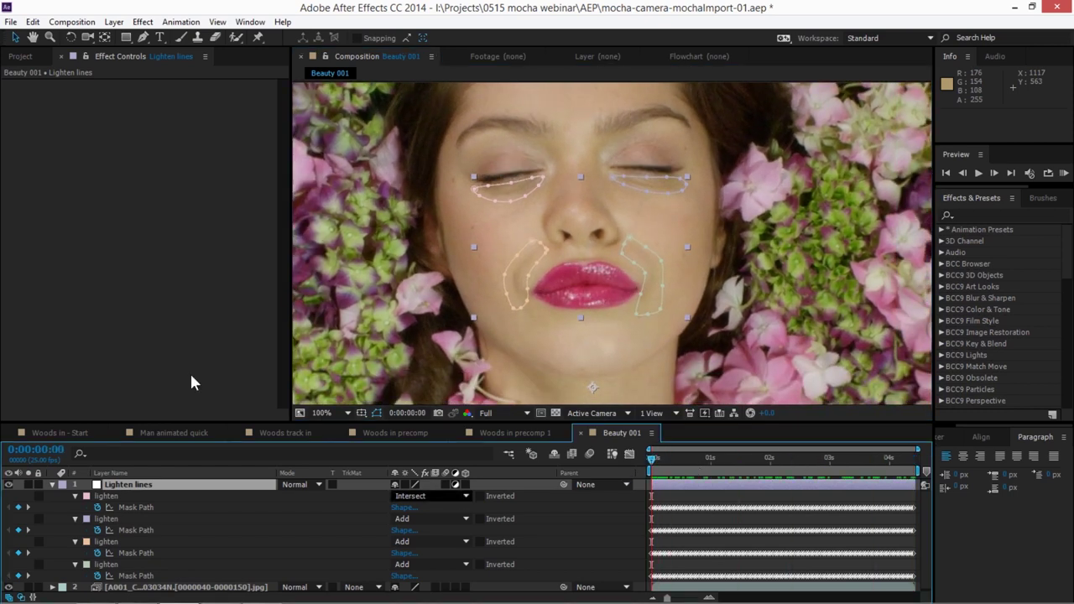
- Apply the Curves effect to the Lighten lines layer and raise the black point to brighten the masked areas
click(115, 485)
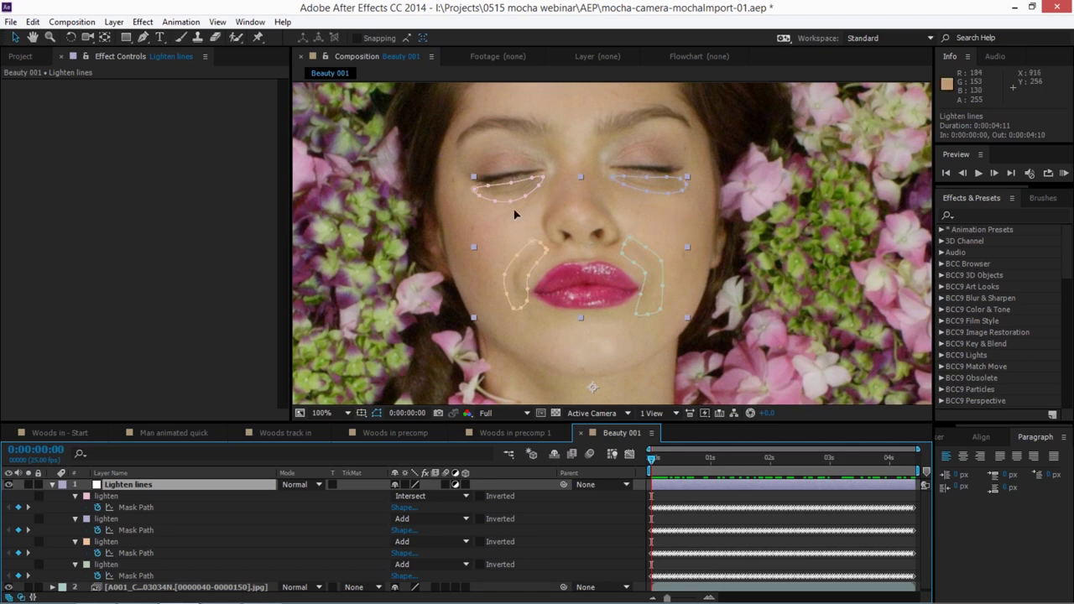
click(143, 22)
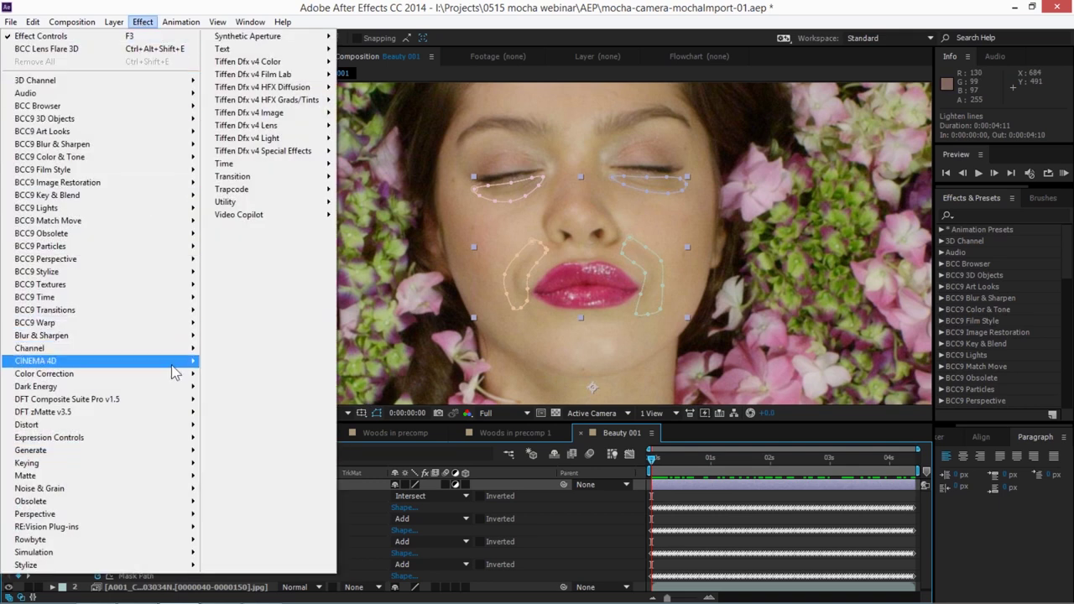
mouse_move(160, 374)
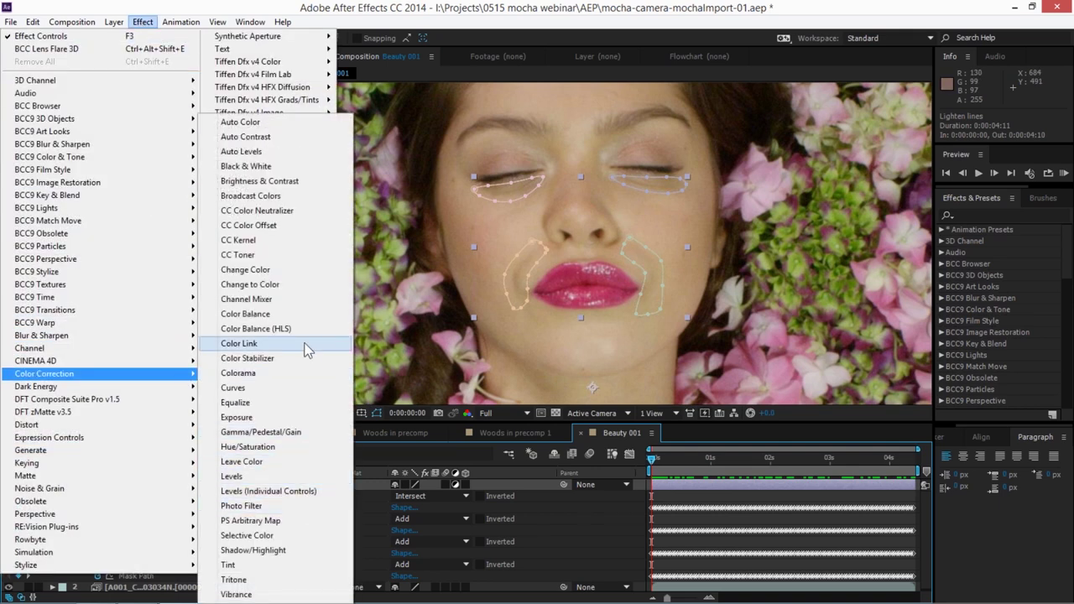
click(233, 388)
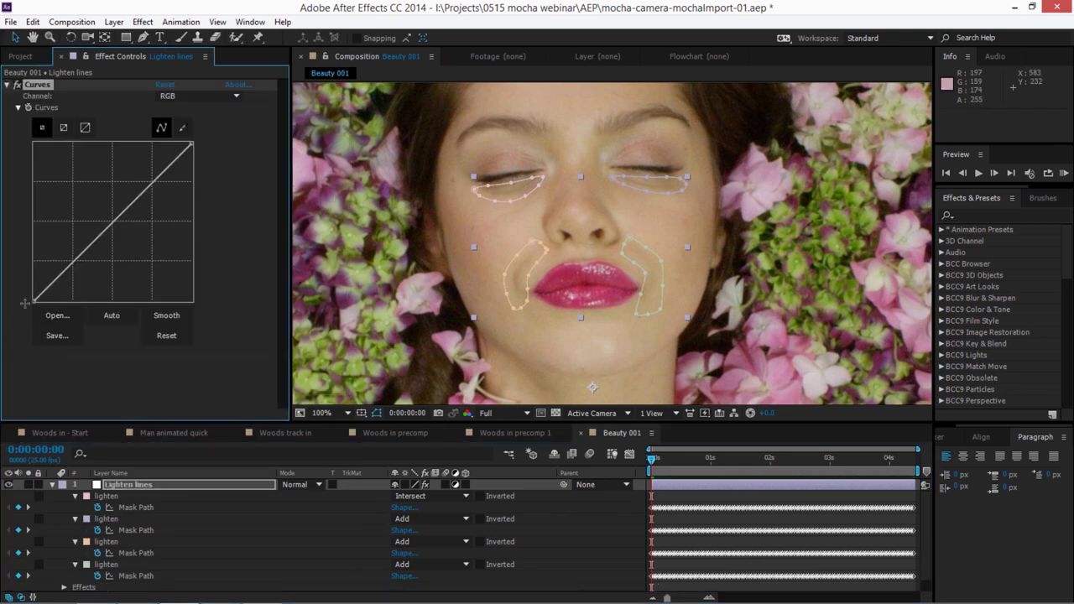
drag(34, 299, 28, 256)
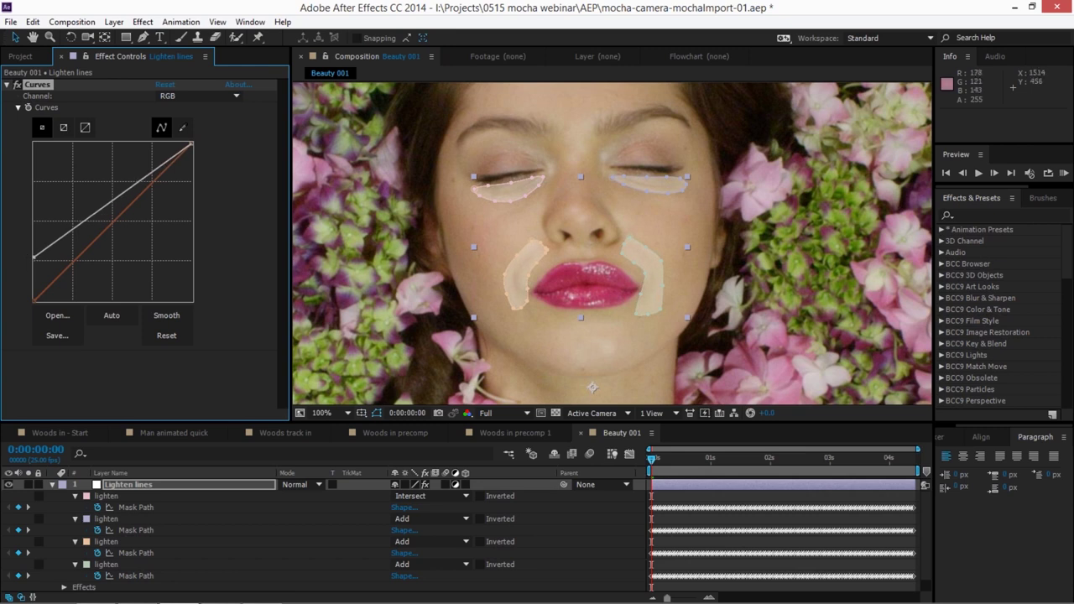
- Hide the mask outlines and set the Lighten lines layer's blending mode to Luminosity
click(376, 412)
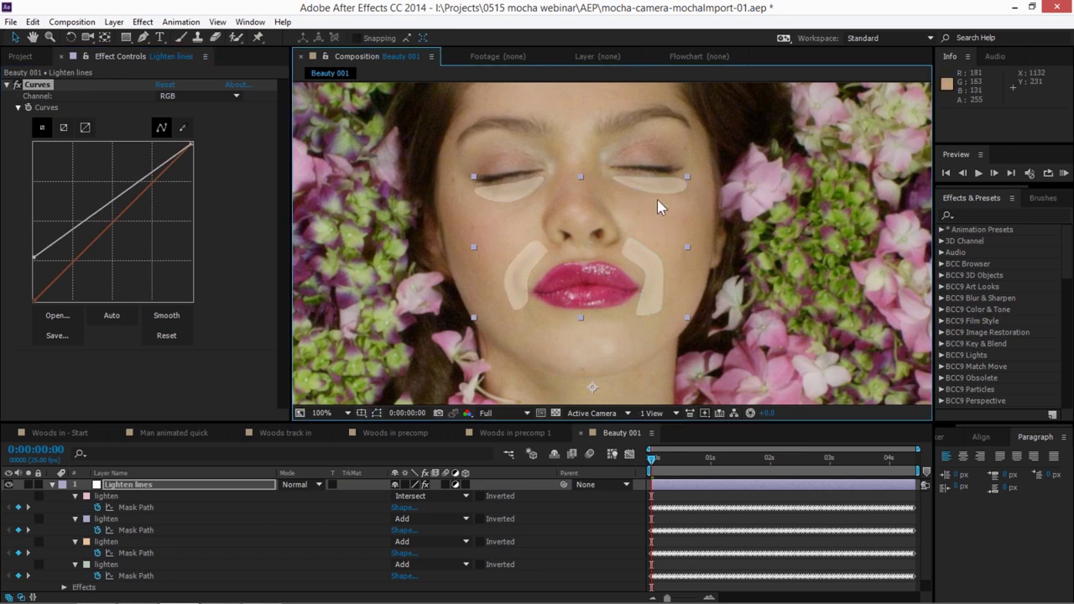
click(315, 486)
click(369, 530)
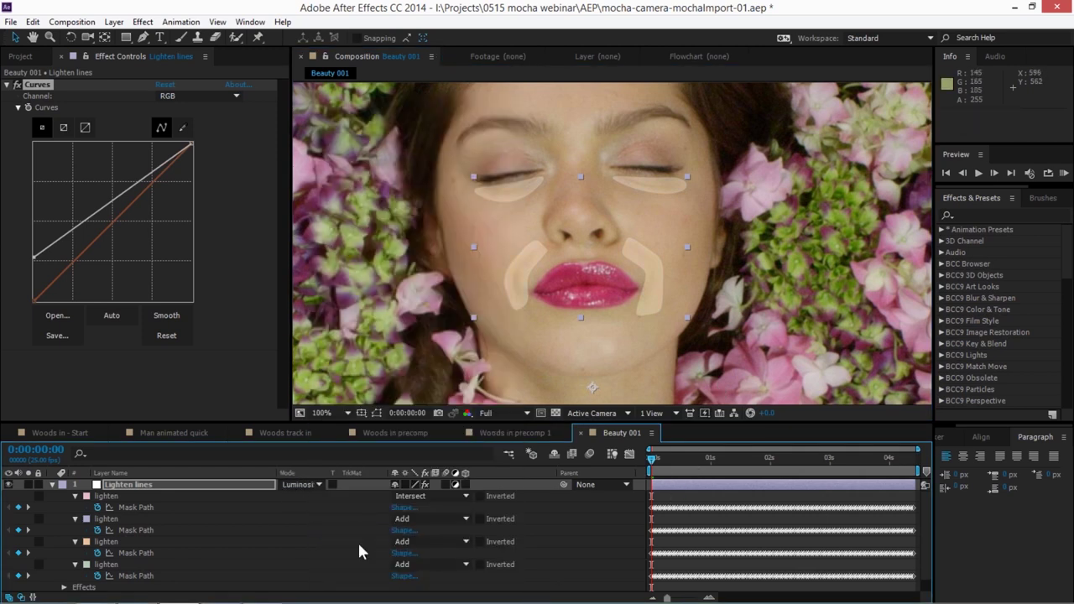
- Shape the RGB curve with two added points, keeping the shadows lifted and bringing the upper midtones back to the diagonal
click(33, 257)
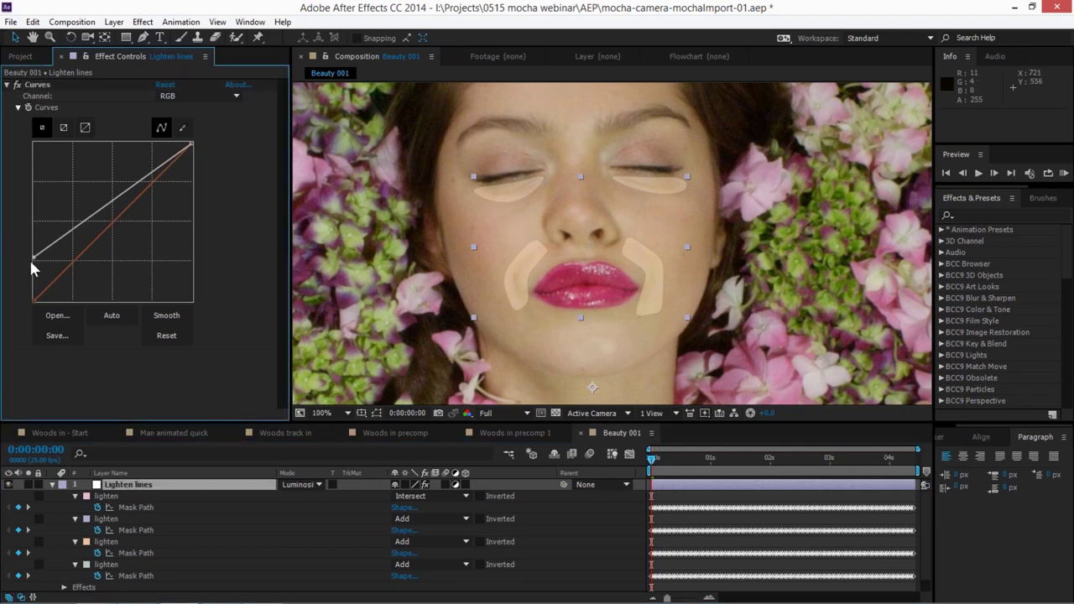
drag(112, 202, 143, 191)
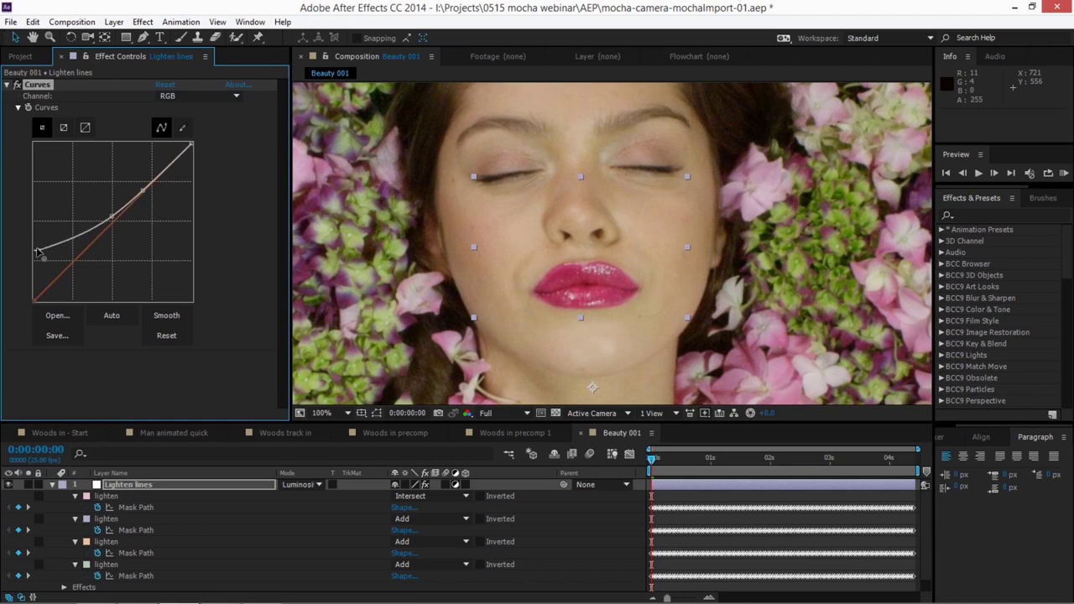
drag(109, 216, 68, 240)
click(70, 239)
key(ctrl+z)
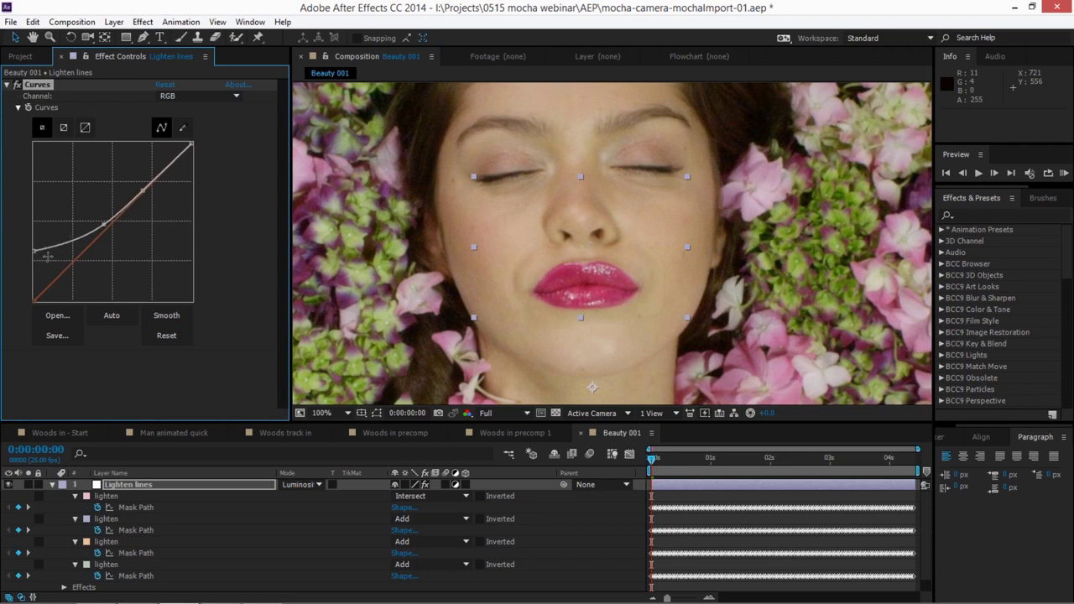
drag(36, 253, 34, 245)
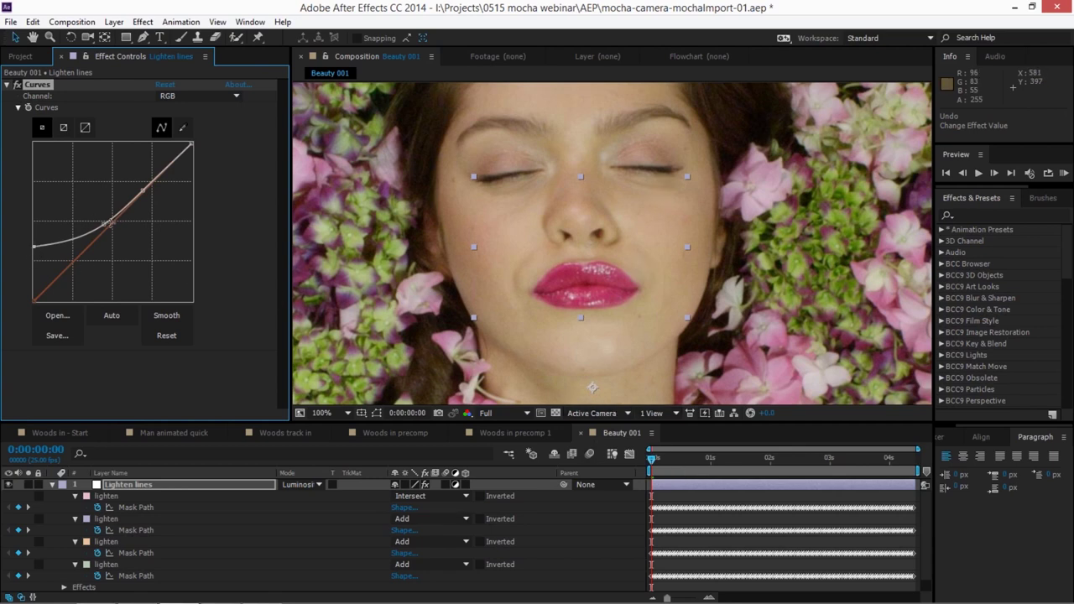
drag(105, 223, 102, 214)
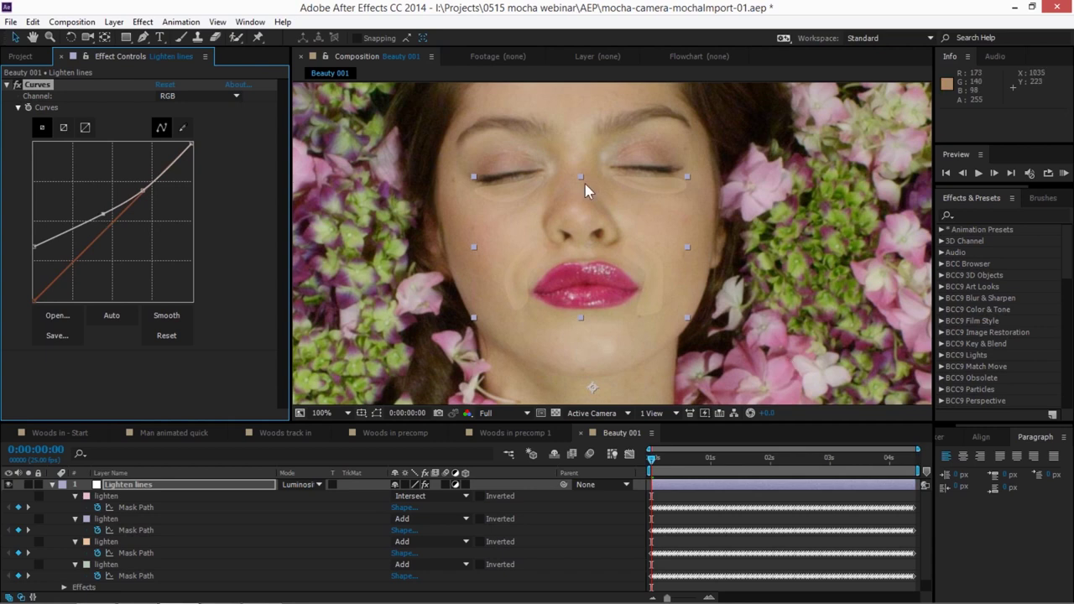
- Select all four lighten masks, increase their feather together to soften the edges, and collapse the layer's properties
click(110, 498)
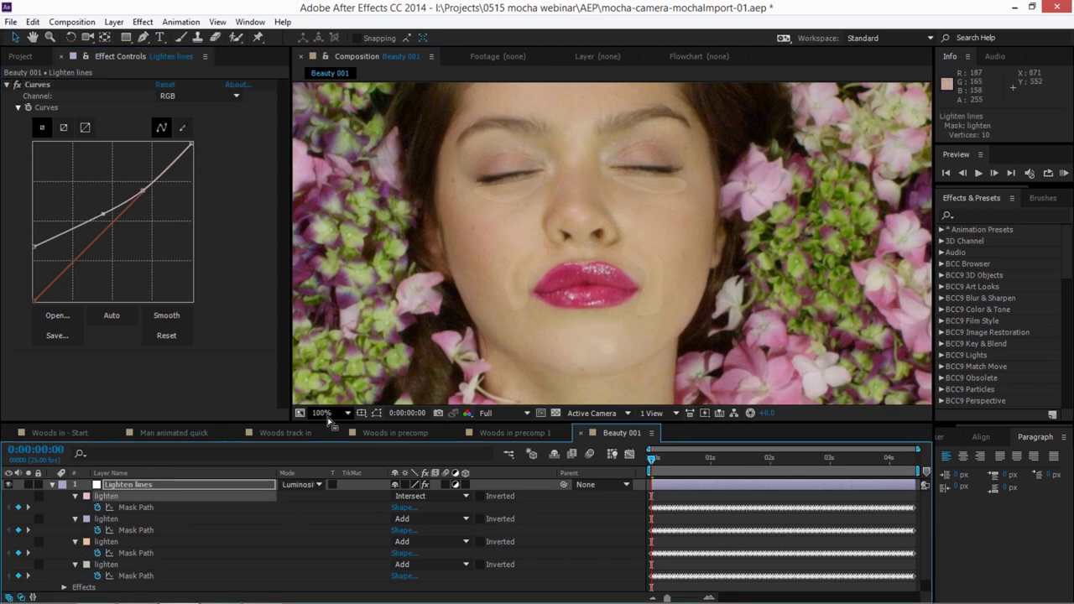
shift+click(109, 564)
key(m)
key(m)
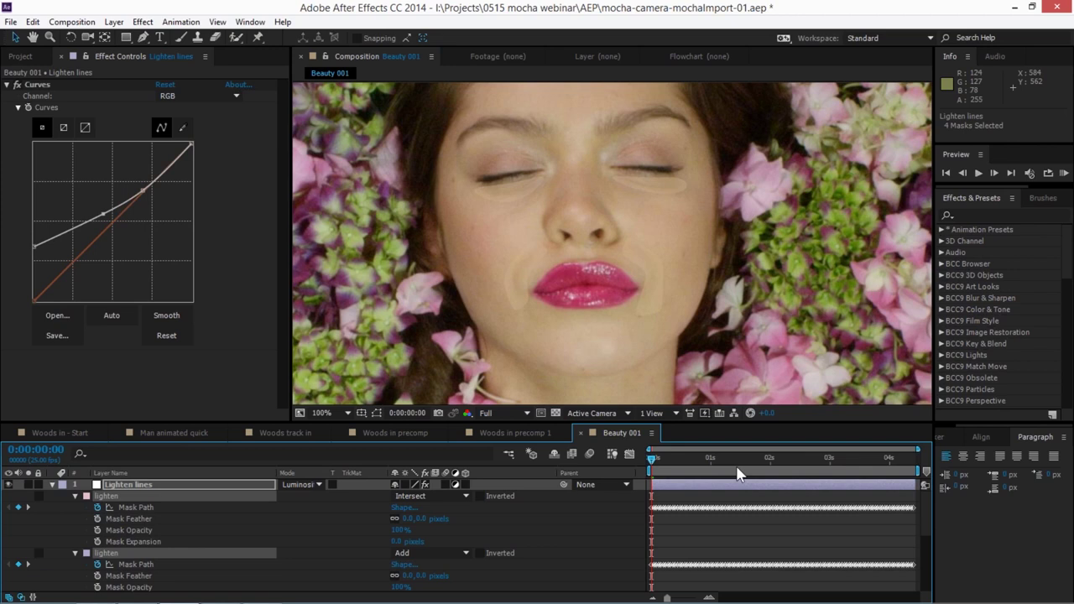
scroll(925, 512, down, 1)
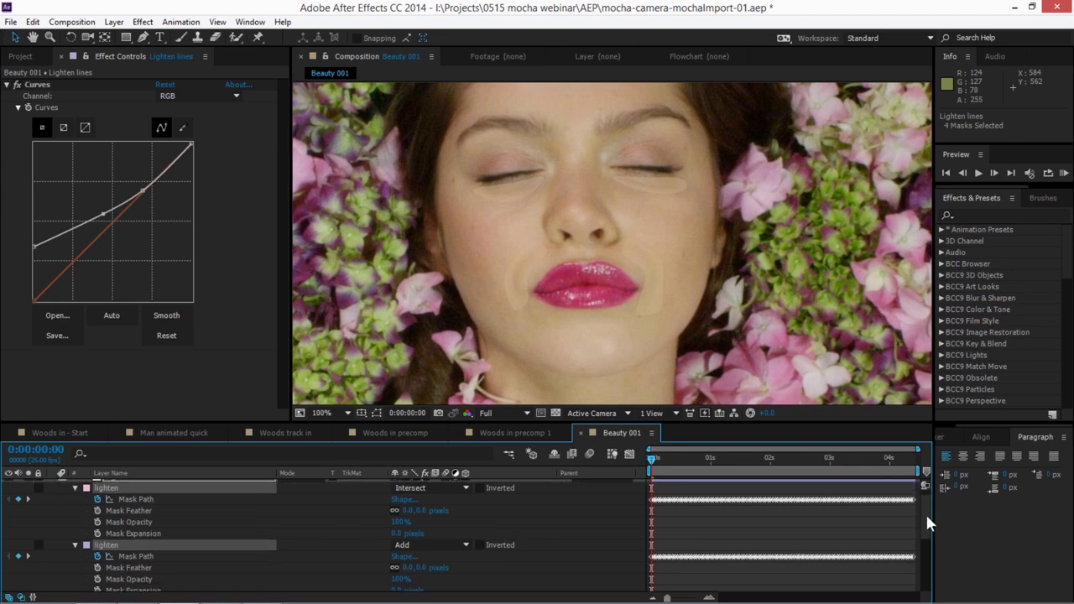
scroll(925, 505, up, 1)
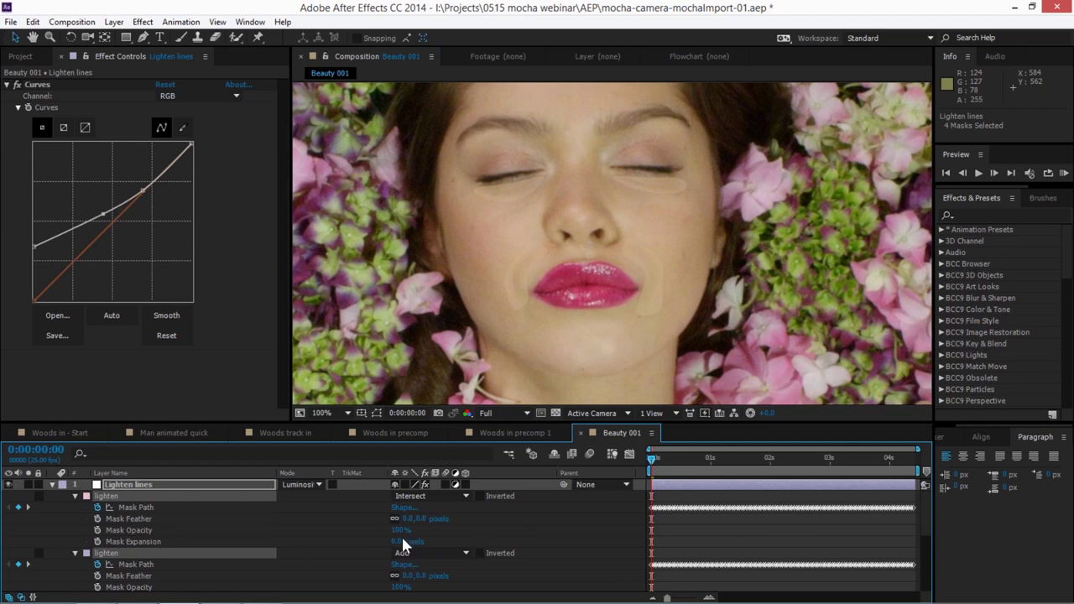
drag(419, 518, 425, 519)
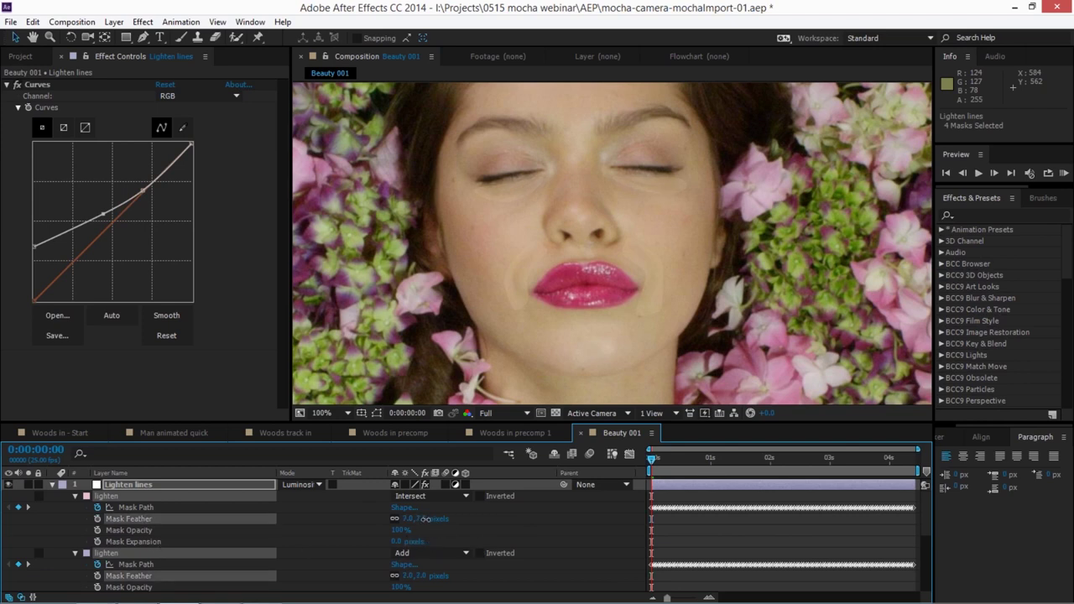
drag(423, 518, 426, 518)
click(51, 484)
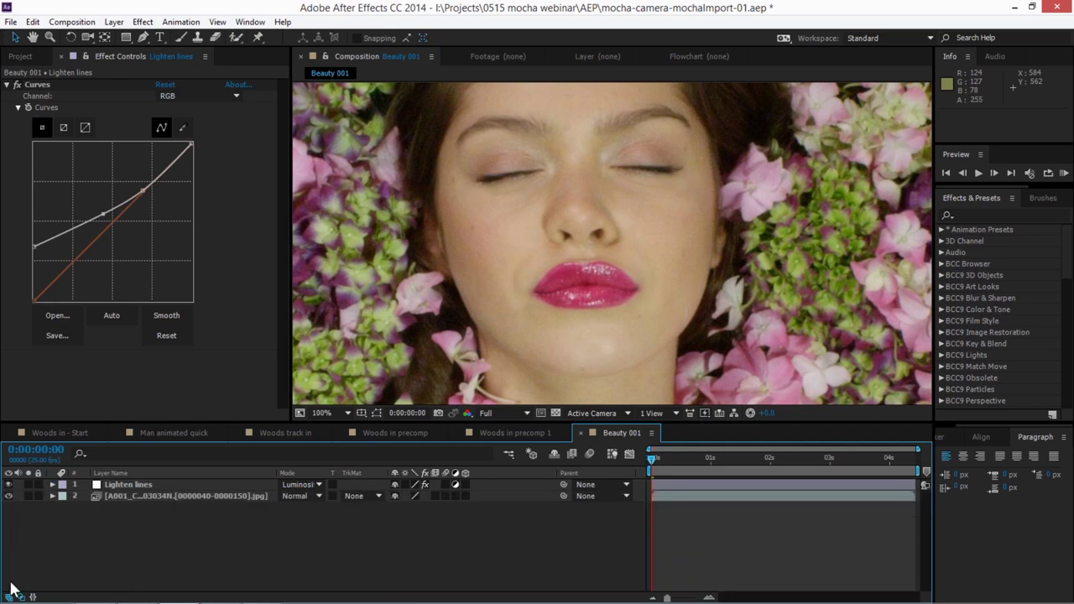
- Compare the face with the Lighten lines layer off and on, and refine its curve by shifting both midpoints toward the shadows
click(9, 485)
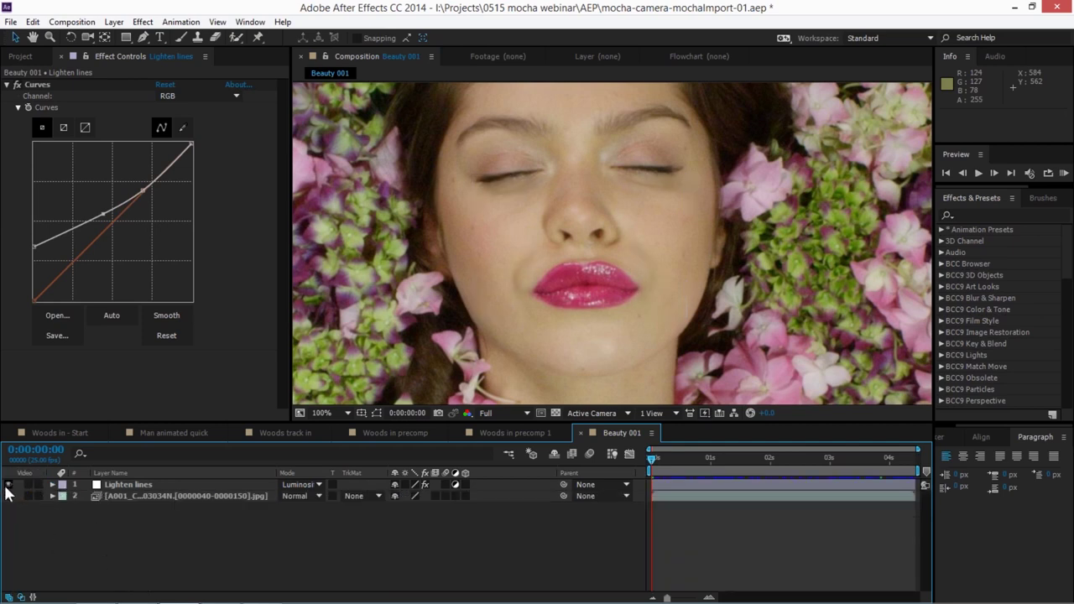
click(8, 484)
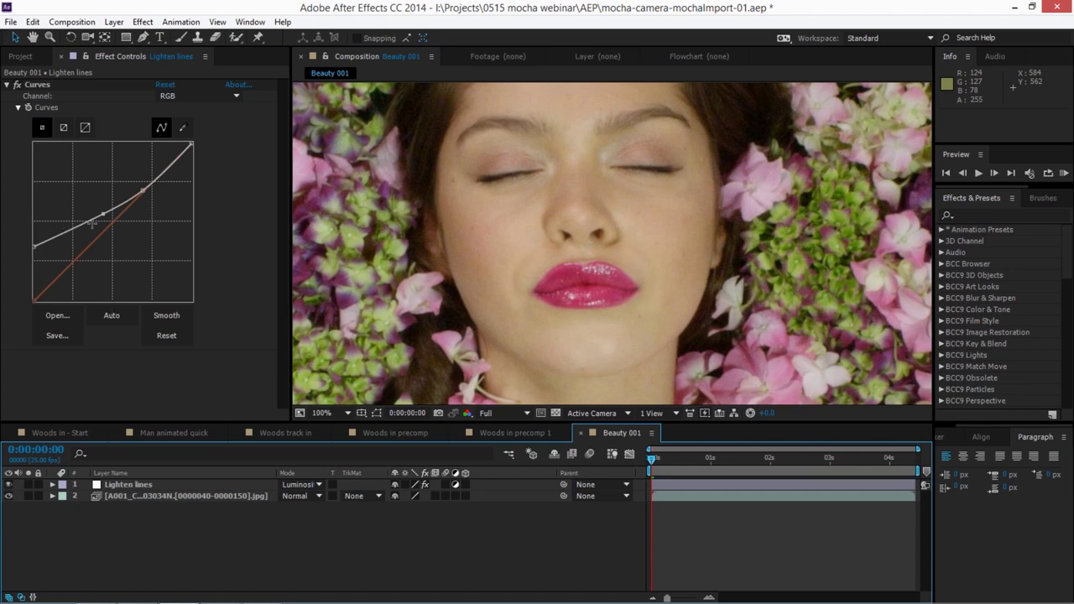
drag(103, 216, 92, 223)
drag(142, 192, 133, 204)
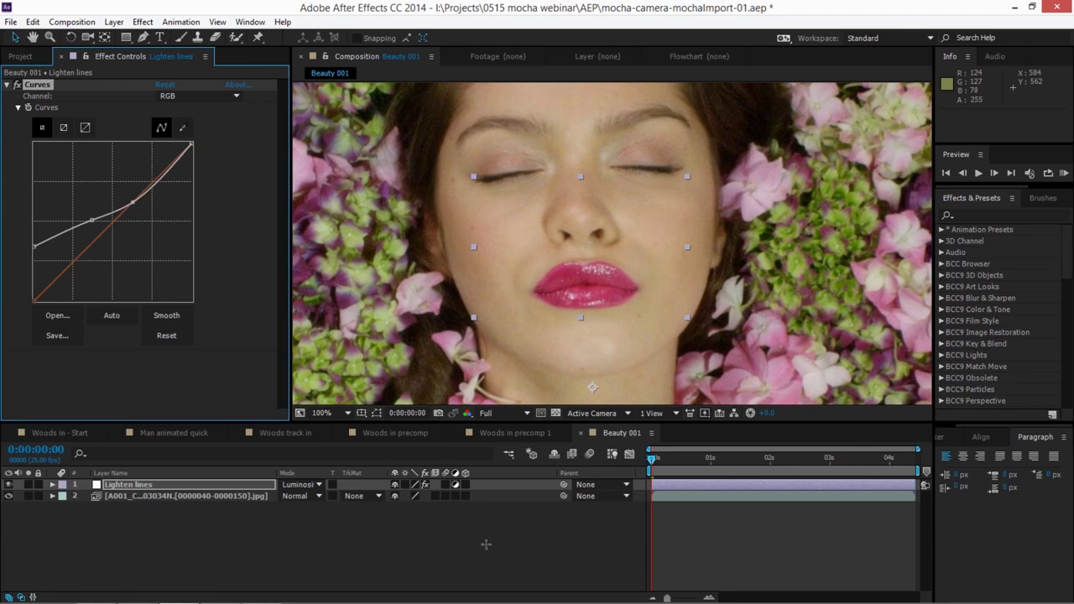
drag(31, 245, 33, 244)
drag(90, 220, 74, 221)
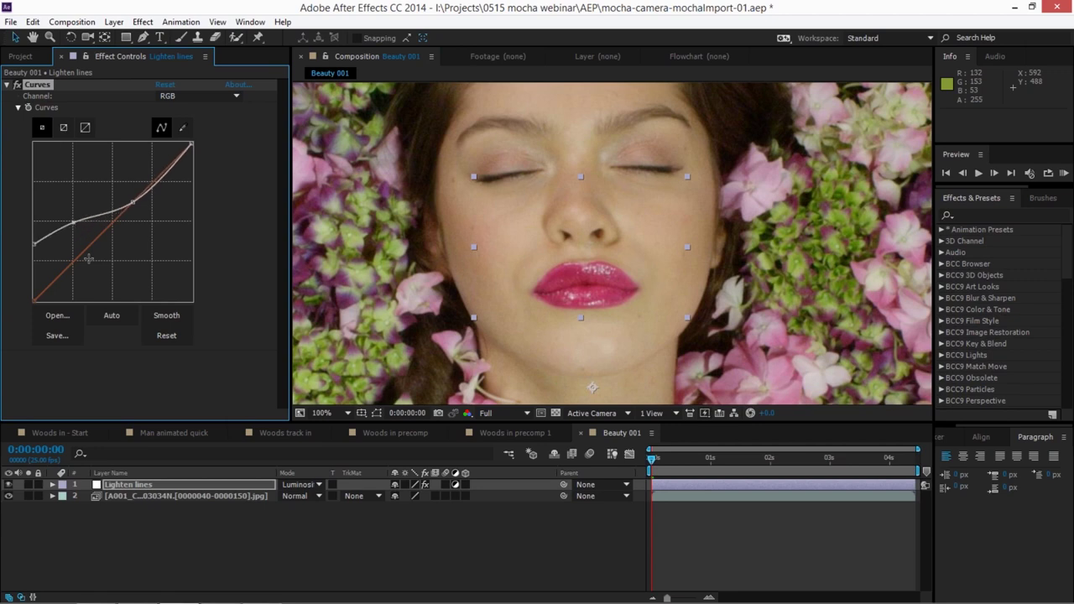
- Compare the face with the Lighten lines layer off and on, and reduce the composition magnification to 50%
click(101, 504)
click(8, 485)
click(7, 484)
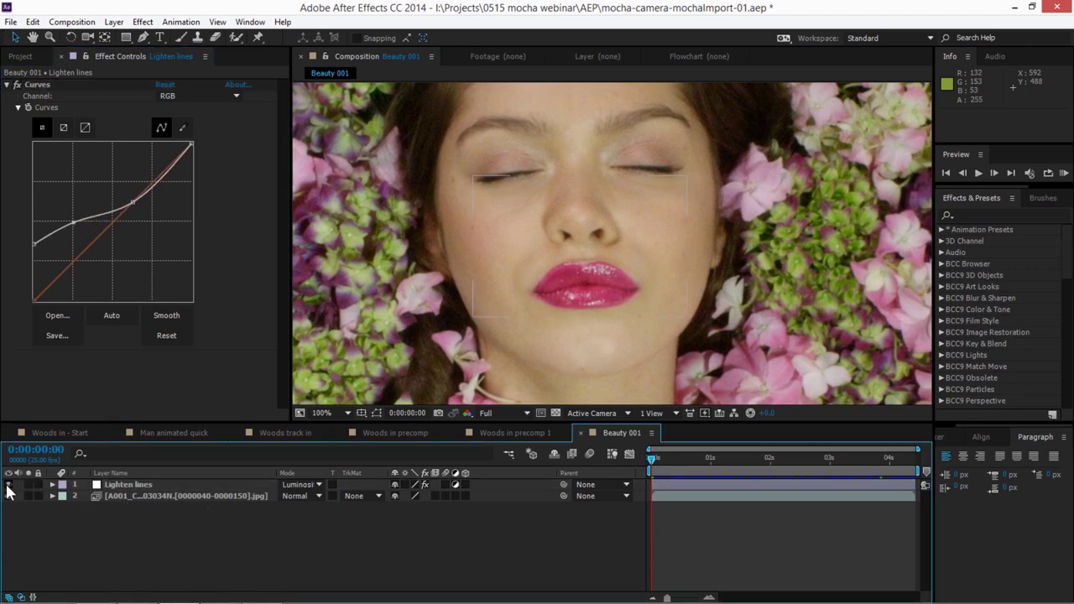
click(9, 485)
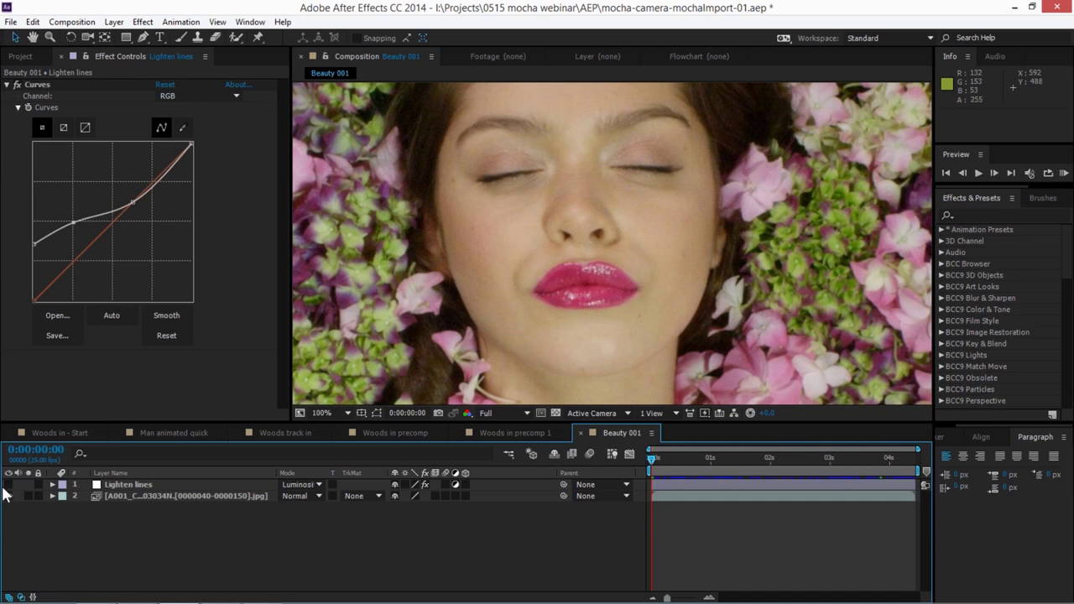
click(9, 485)
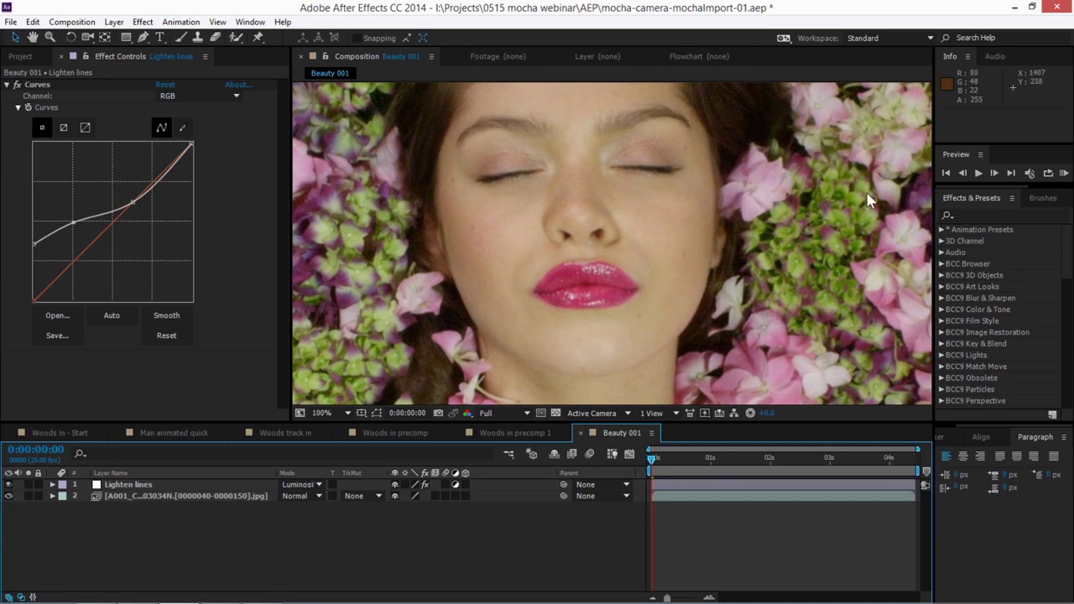
key(comma)
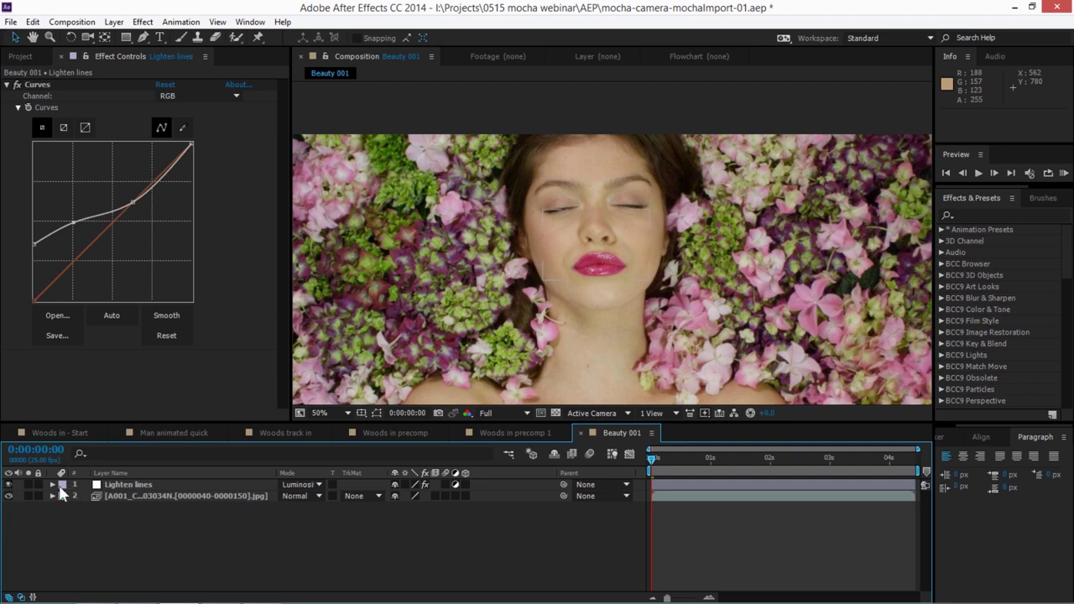
- Increase the feather of the Lighten lines layer's masks together to 9 pixels and collapse the layer's properties
click(123, 486)
key(m)
key(m)
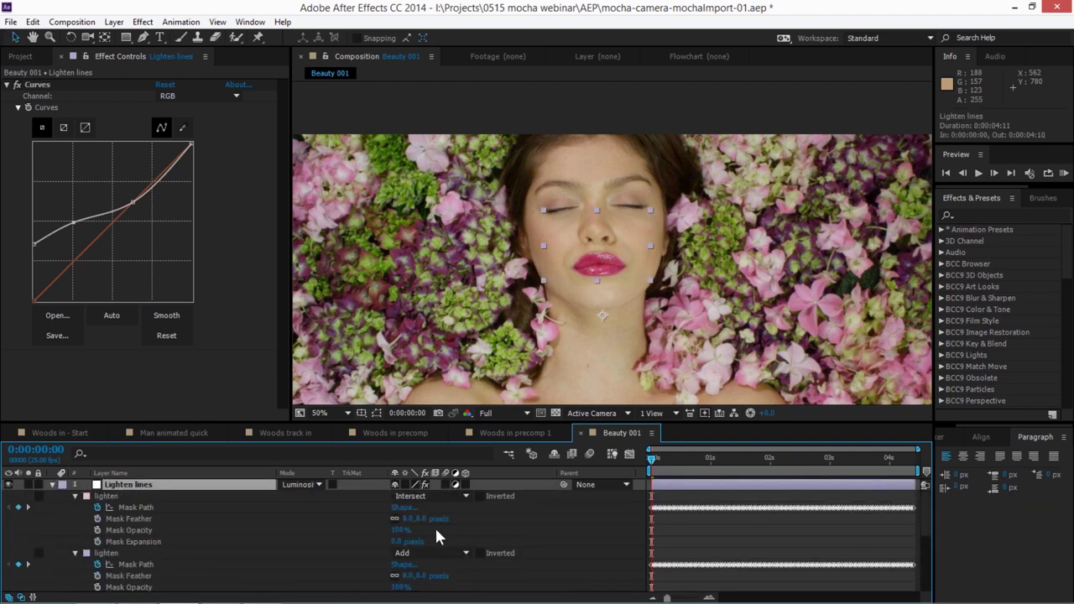
click(121, 502)
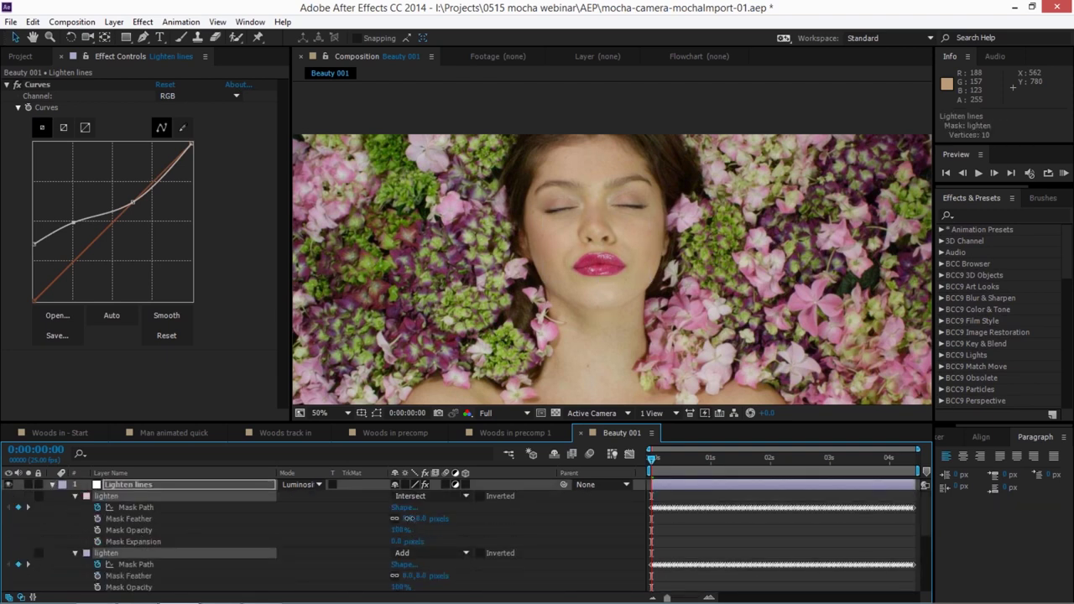
mouse_move(404, 519)
mouse_down()
mouse_move(394, 519)
mouse_move(407, 515)
mouse_up()
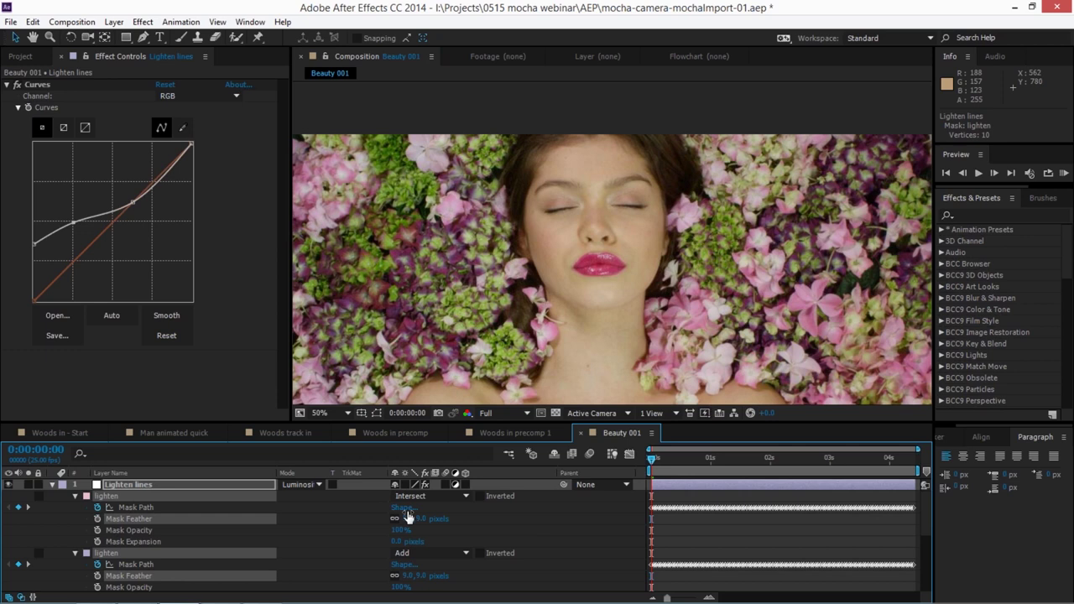
click(50, 484)
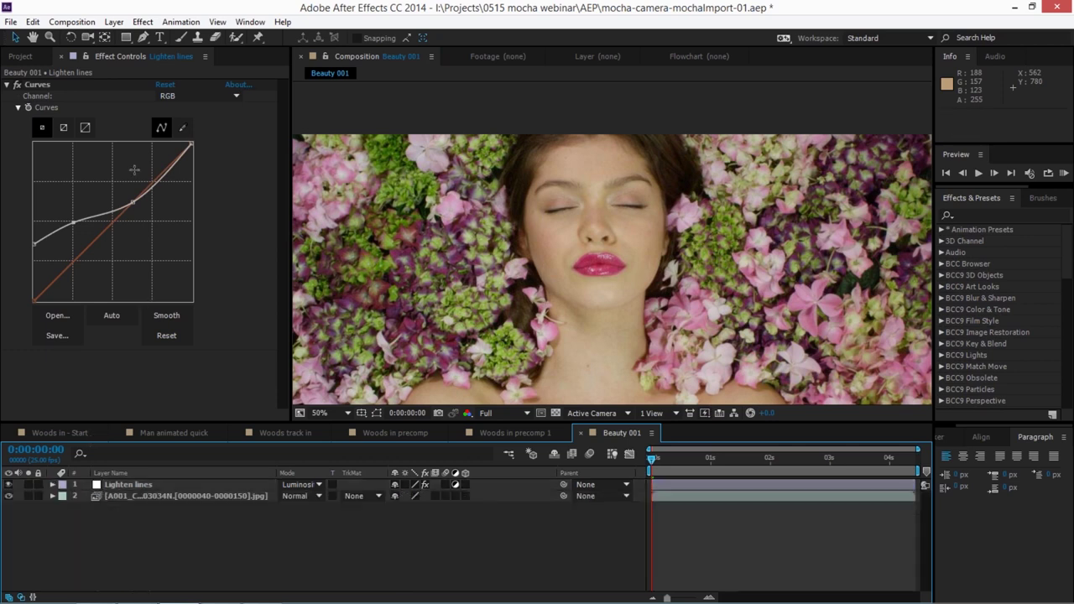
- Nudge the upper midpoint of the Lighten lines curve slightly toward the shadows, and compare the layer off and on
drag(131, 204, 133, 210)
click(322, 556)
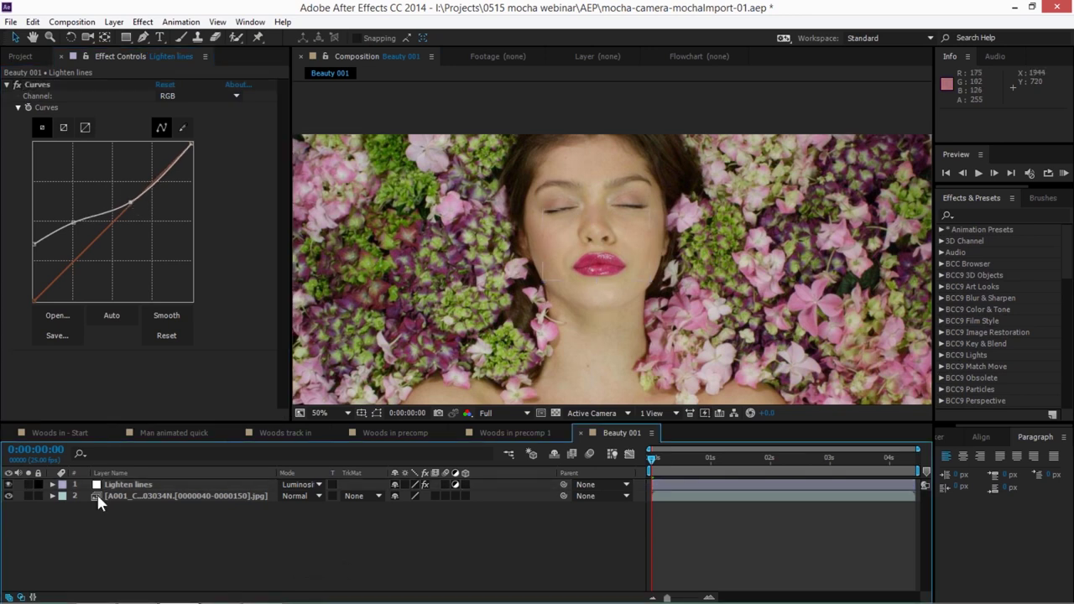
click(7, 484)
click(8, 484)
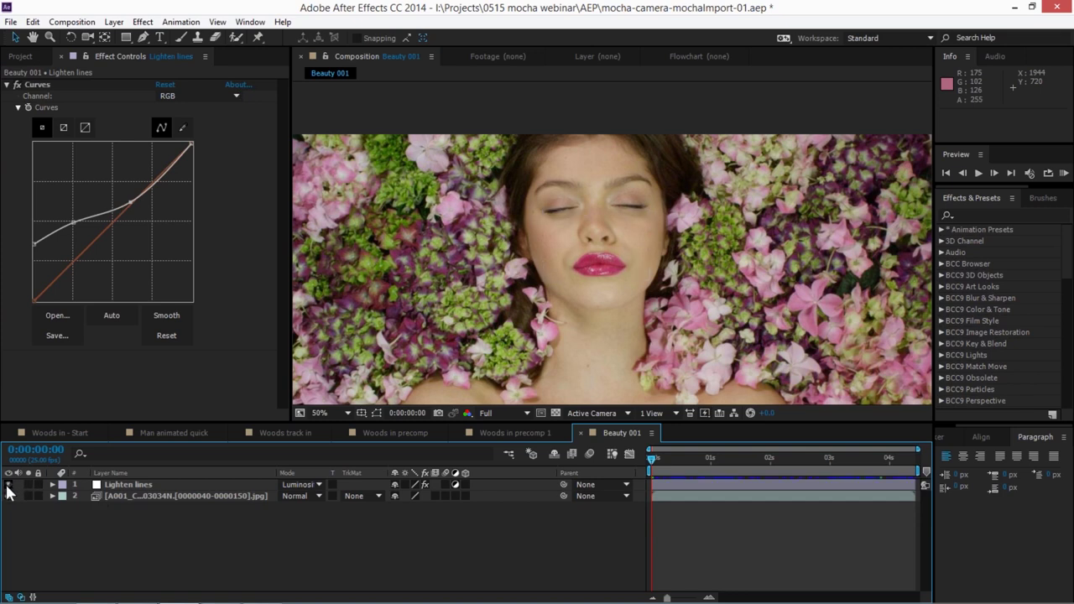
- Review the retouch at 100% magnification across the shot, returning to the first frame
key(slash)
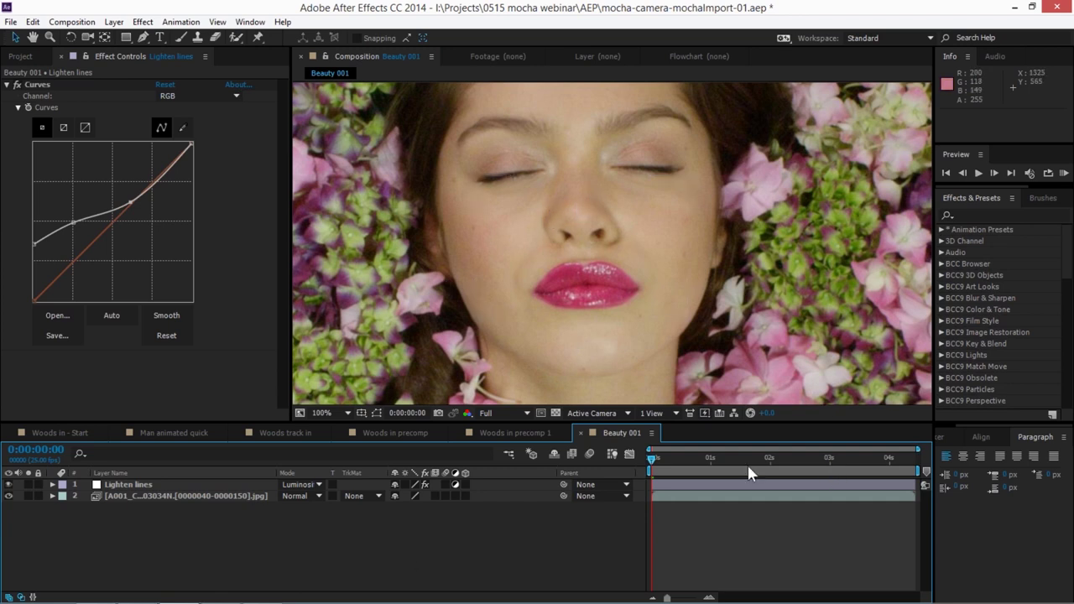
drag(678, 458, 875, 467)
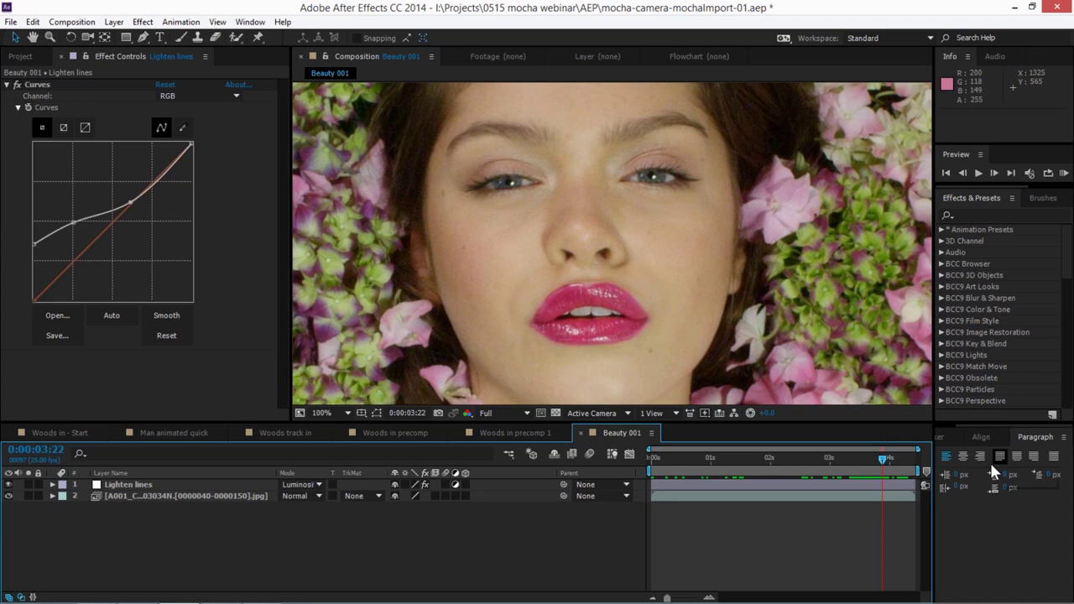
key(space)
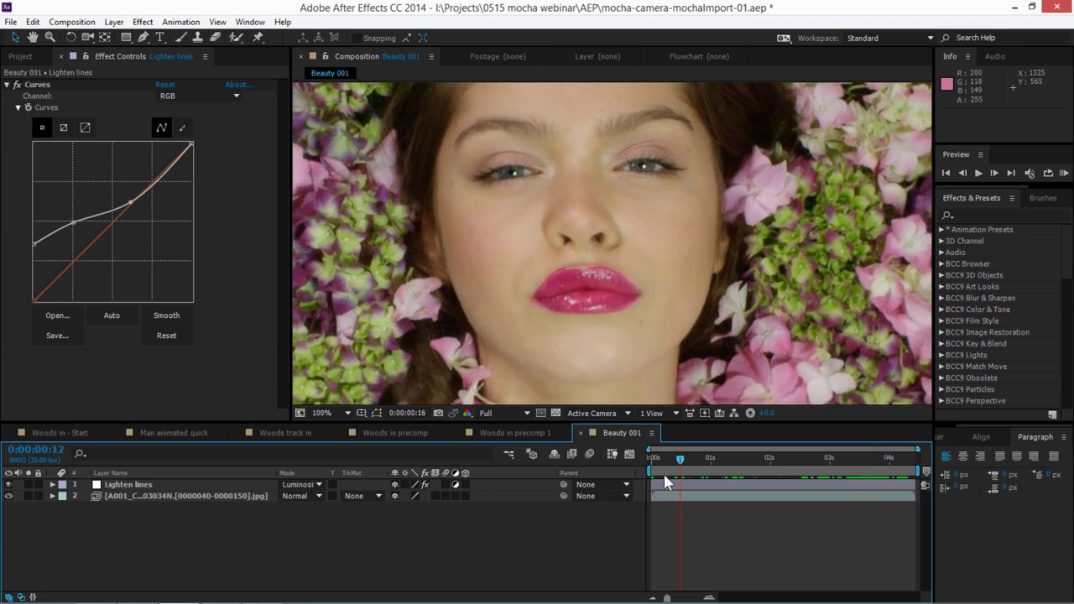
drag(773, 466, 522, 276)
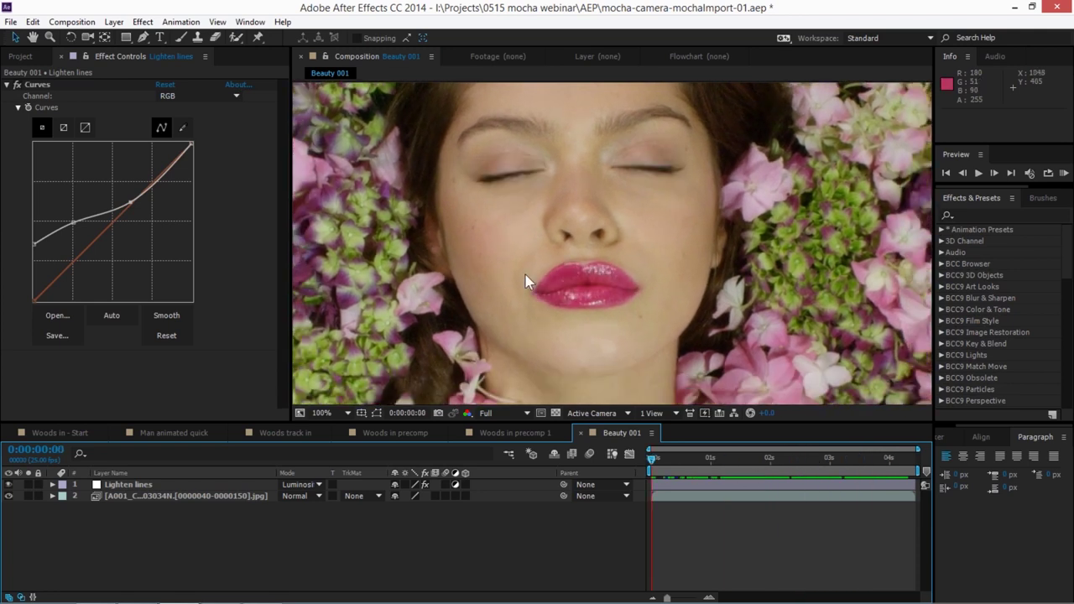
- Save the project and return the composition view to 50%
key(ctrl+s)
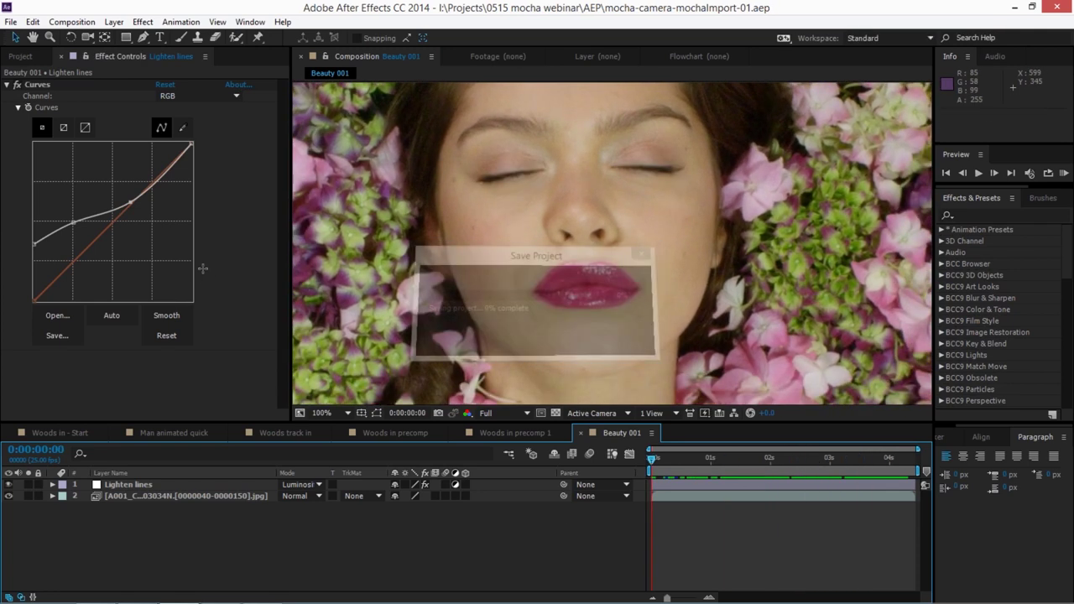
key(comma)
key(comma)
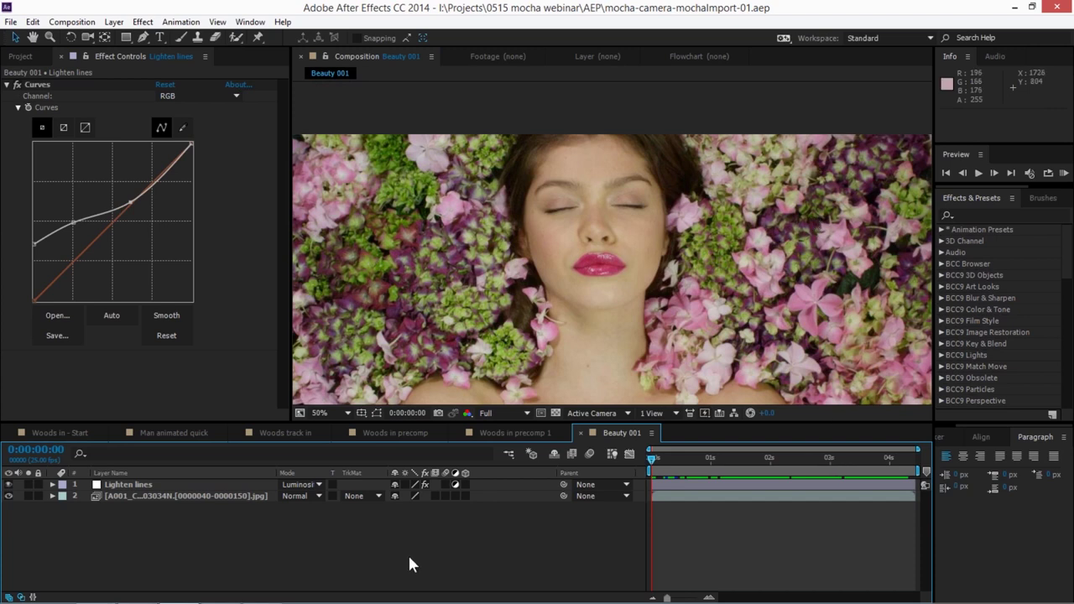
- Switch to mocha Pro, hide the lighten layer and move it below the face mask layer
key(alt+Tab)
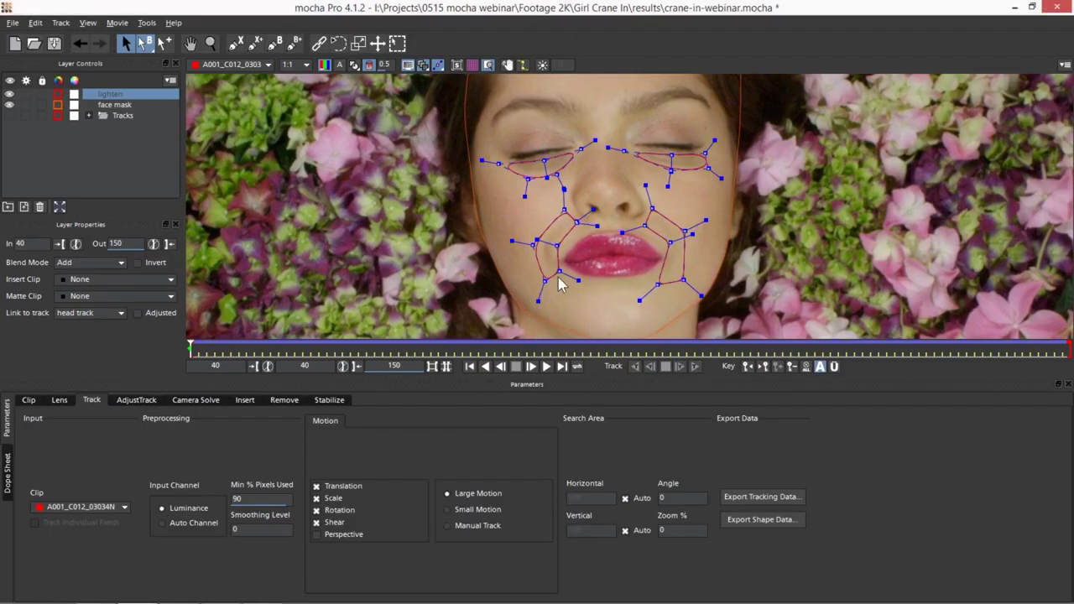
click(9, 94)
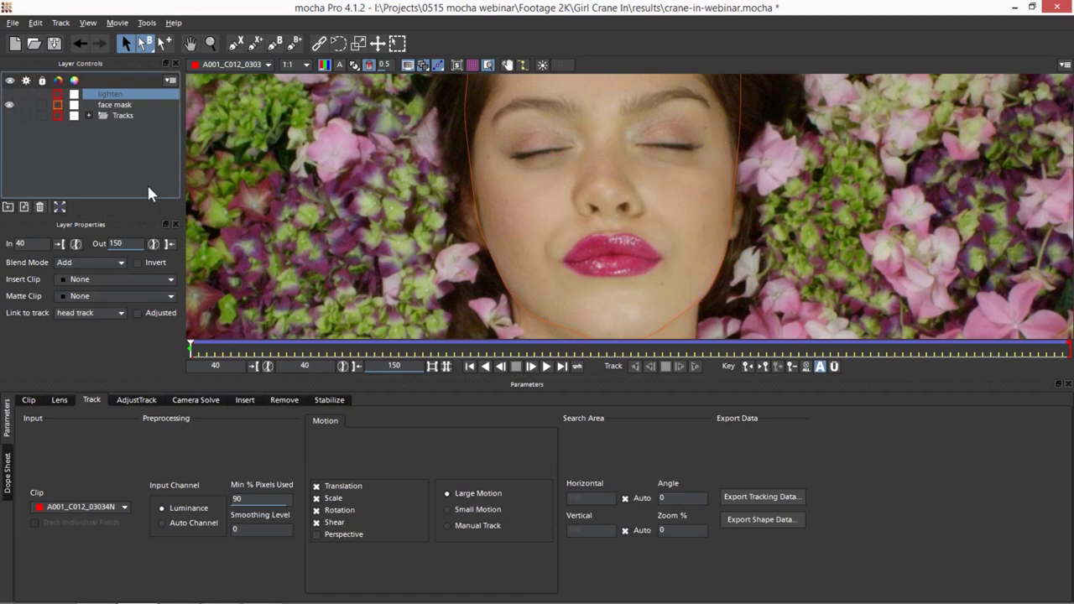
click(147, 185)
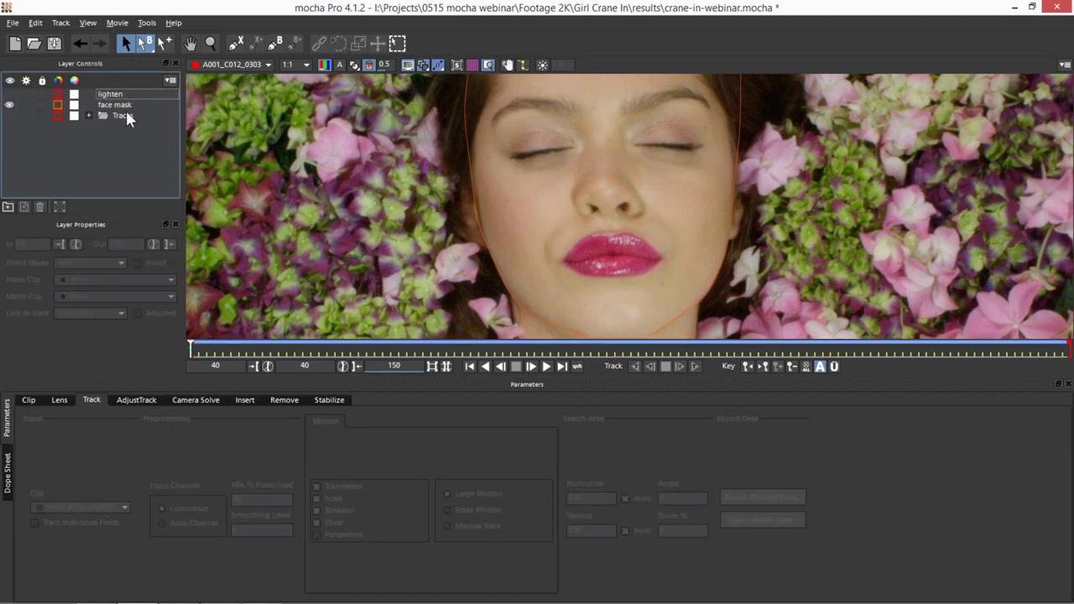
drag(108, 96, 112, 108)
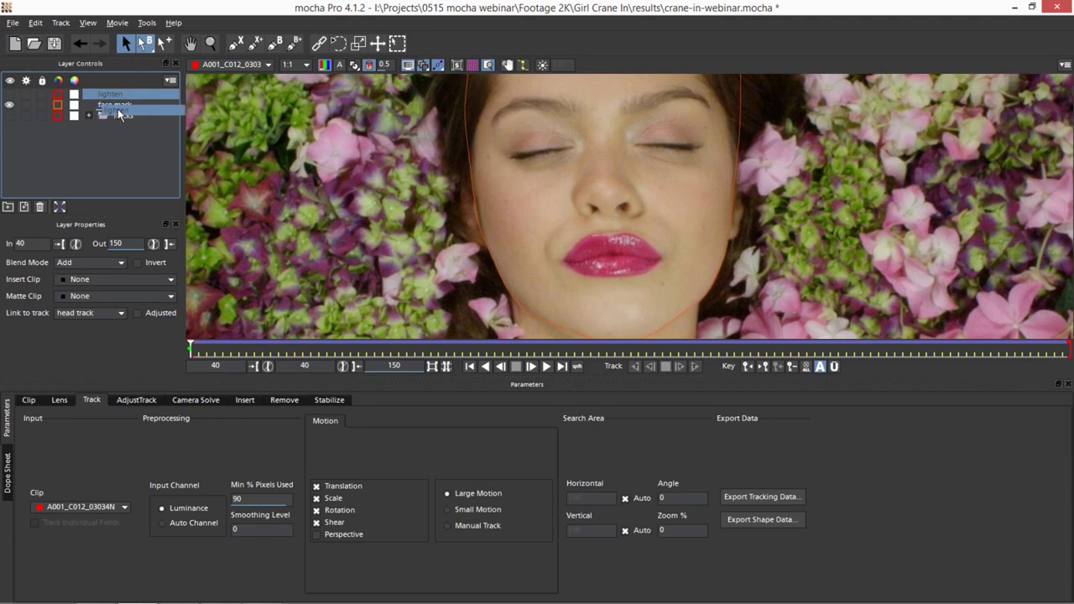
- Duplicate the face mask layer and rename the copy "warp start"
click(122, 96)
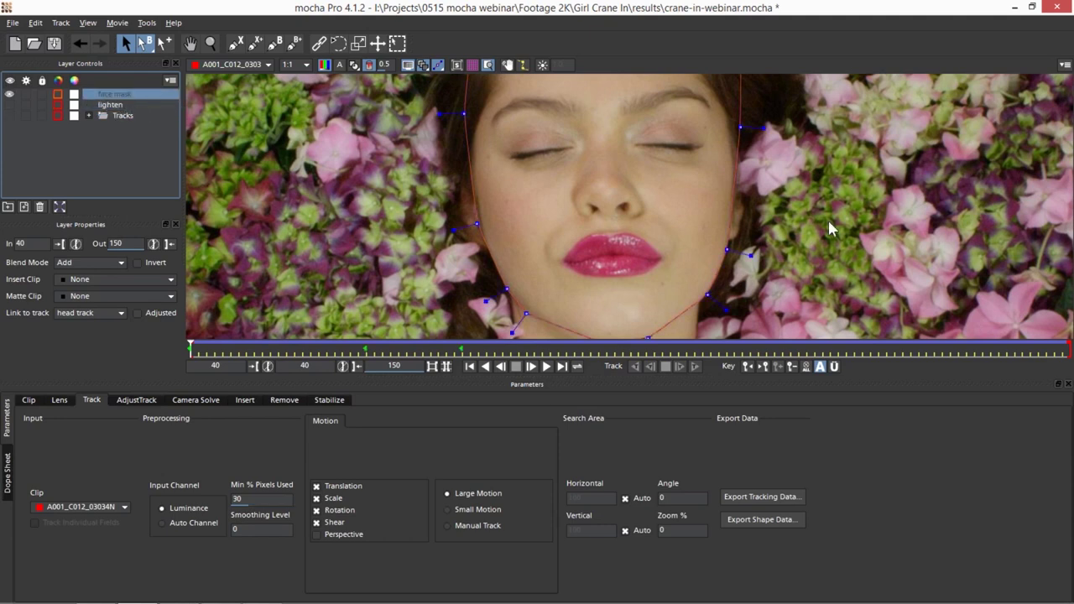
scroll(884, 218, down, 4)
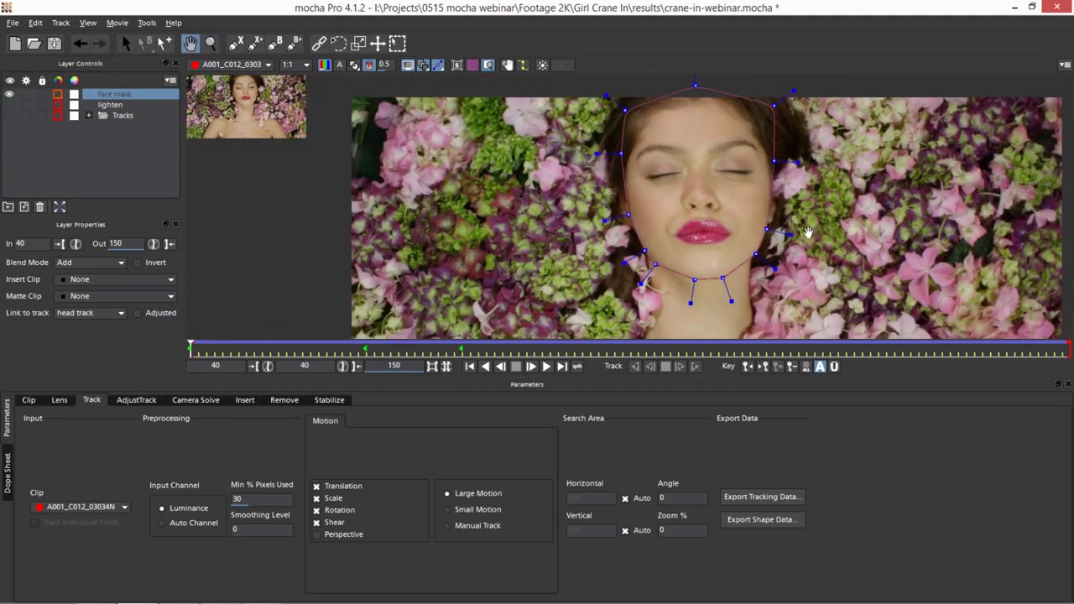
drag(843, 229, 789, 250)
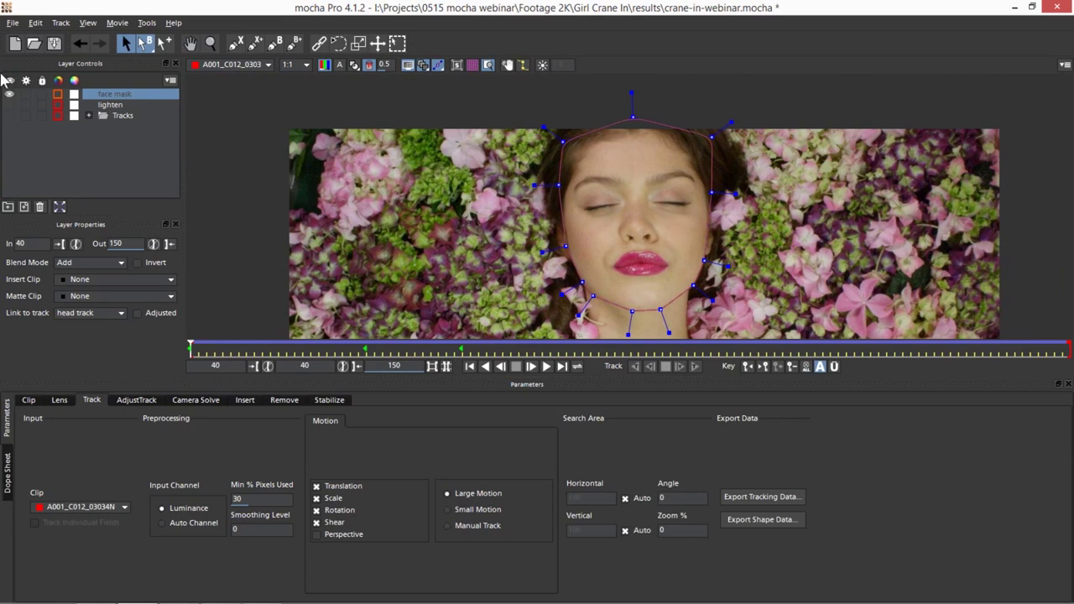
right_click(122, 94)
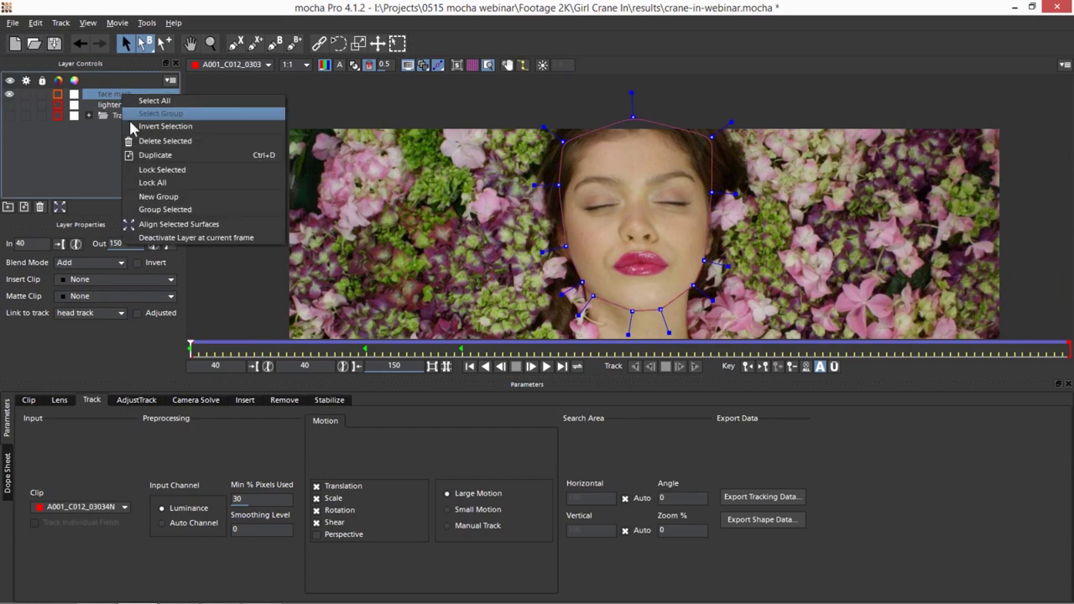
click(157, 155)
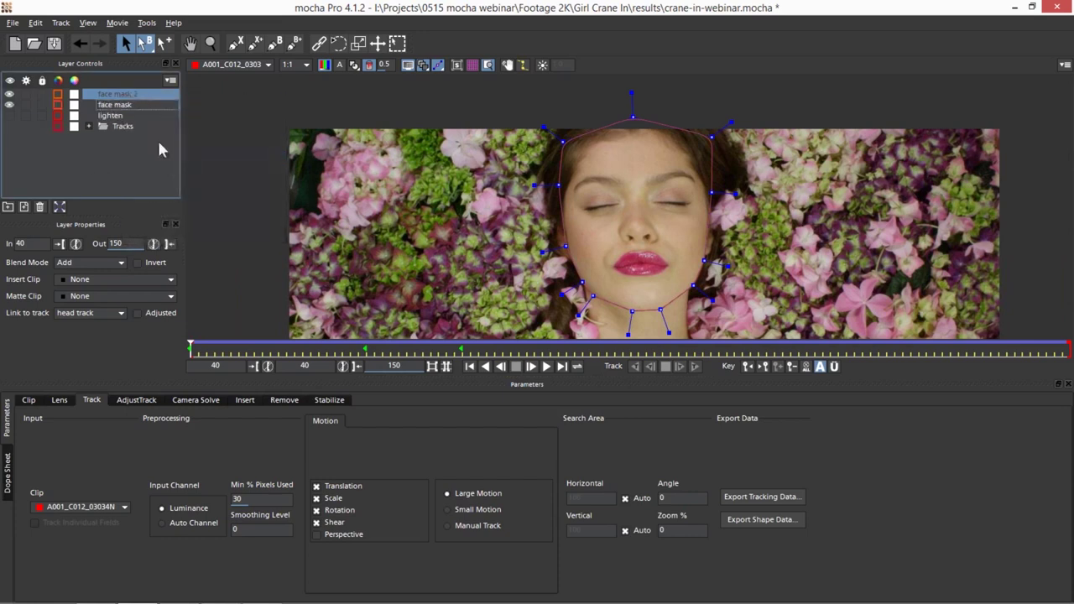
double_click(127, 93)
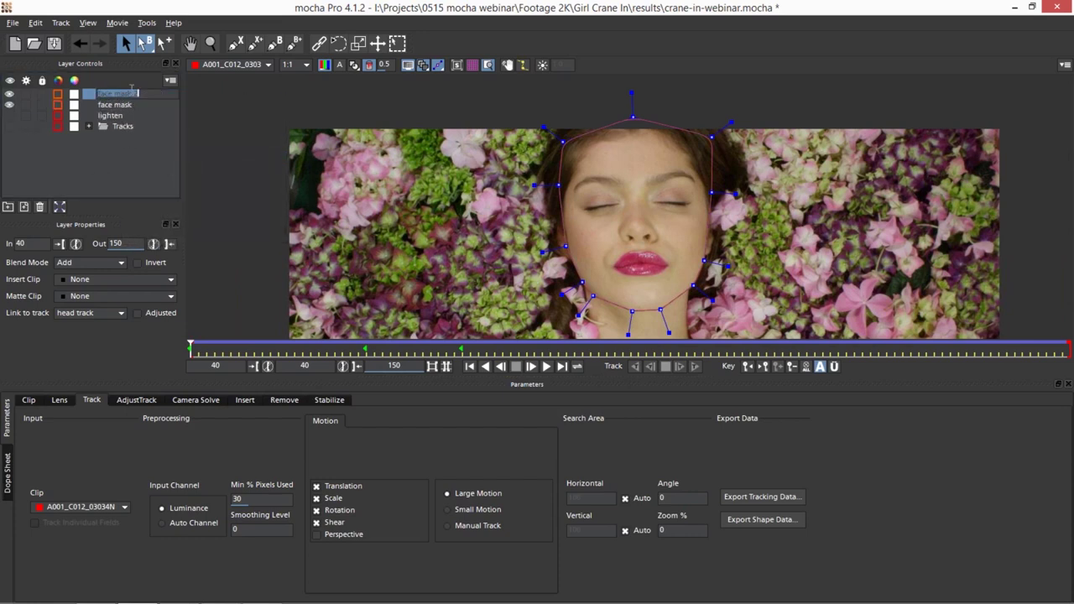
text(warp start)
key(Return)
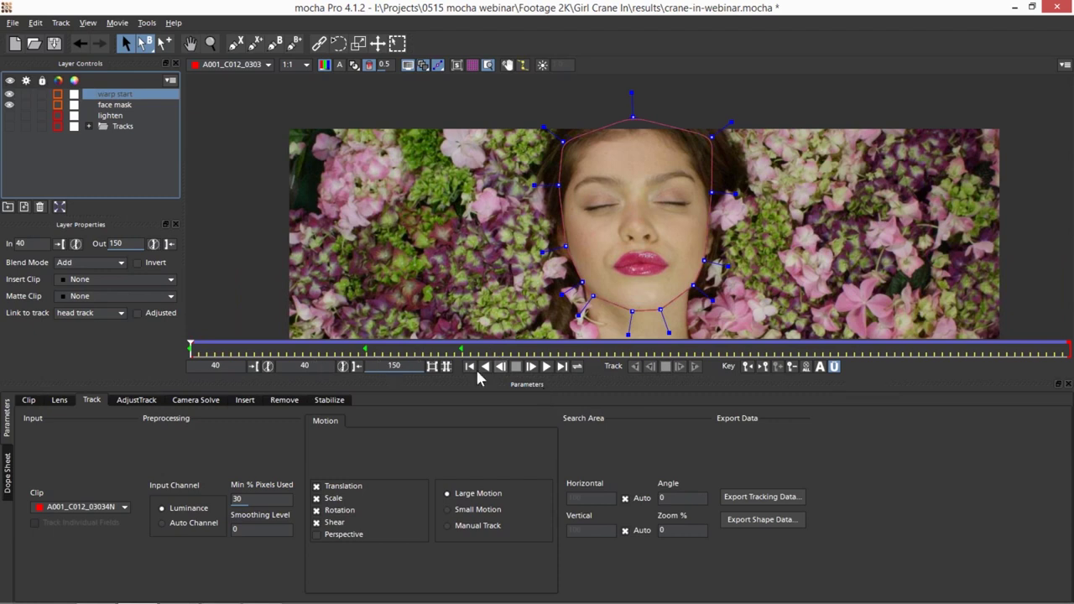
- Pull the upper-left and top points of the warp start outline outward beyond the hair with Überkey enabled
drag(560, 143, 493, 144)
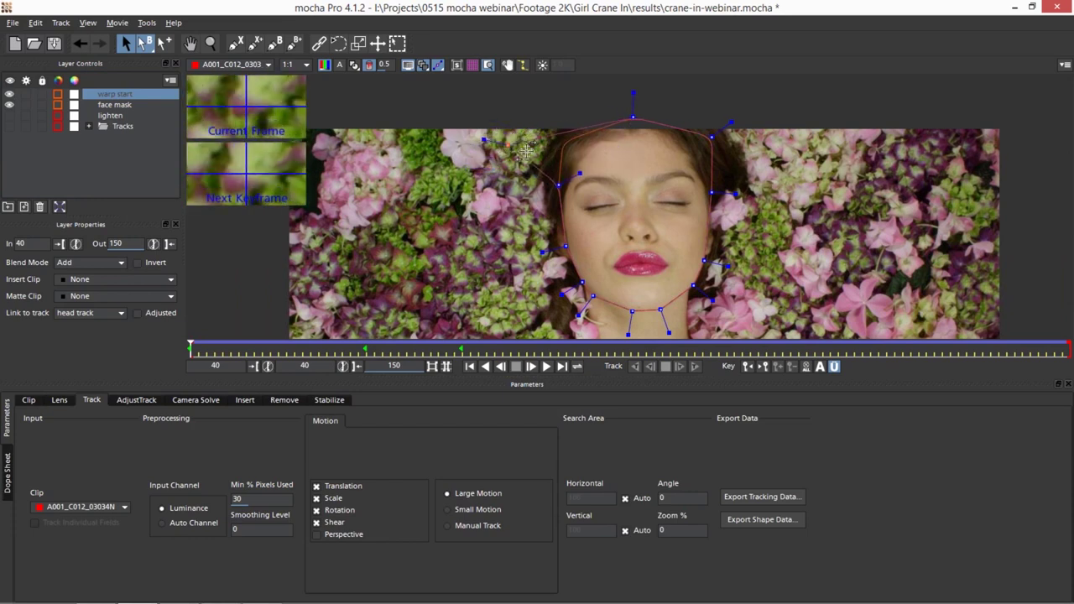
drag(632, 94, 535, 96)
drag(191, 348, 3, 333)
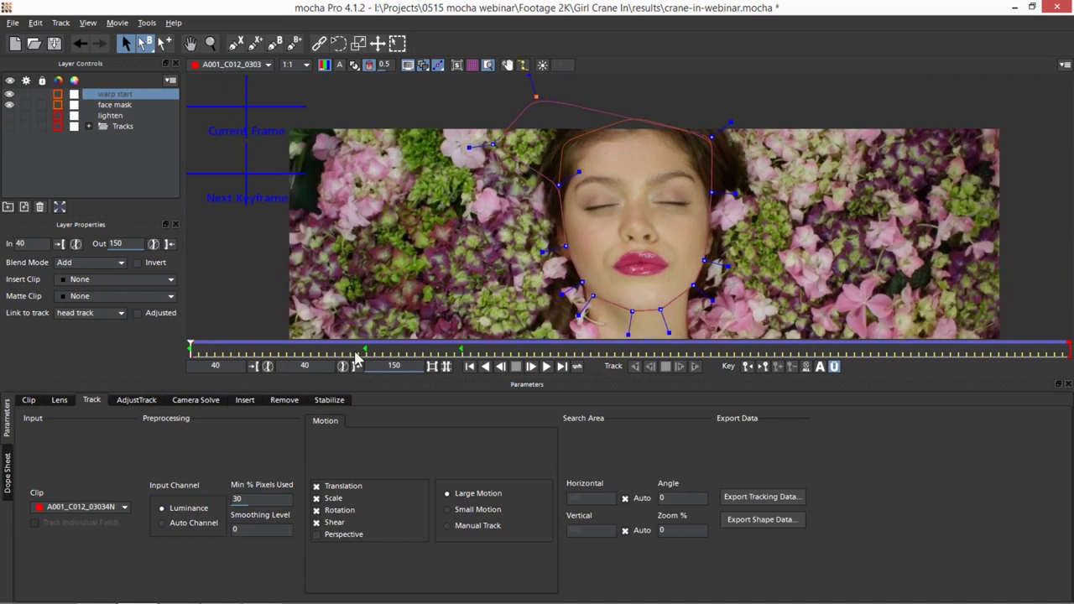
- Move the warp start outline's upper-right point outward with Autokey enabled, check it along the timeline, and re-enable Überkey
click(820, 366)
drag(708, 141, 758, 108)
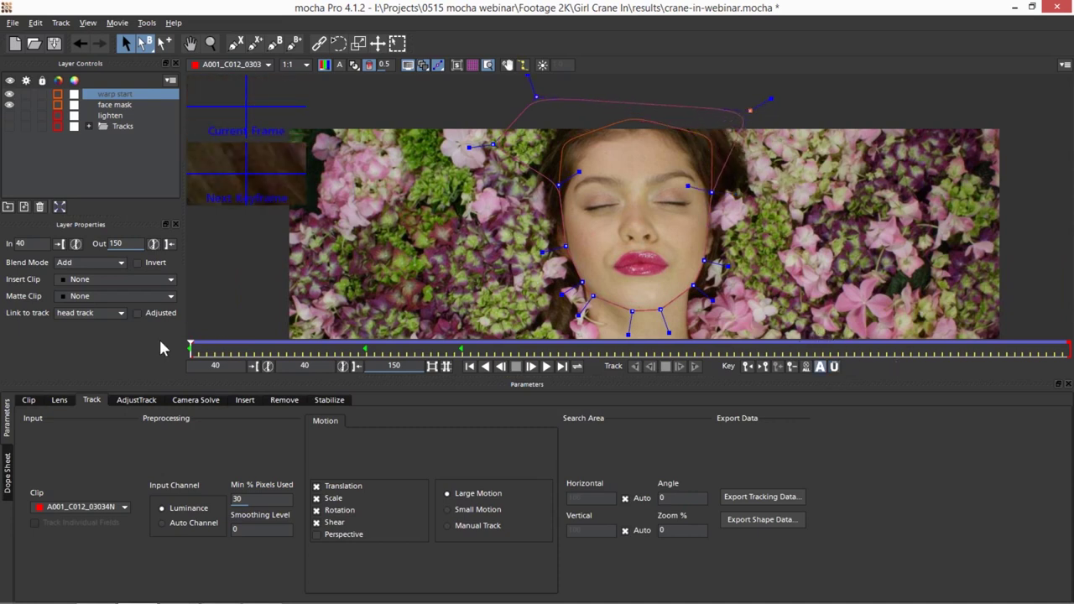
mouse_move(192, 345)
mouse_down()
mouse_move(313, 346)
mouse_move(191, 346)
mouse_up()
drag(272, 343, 191, 346)
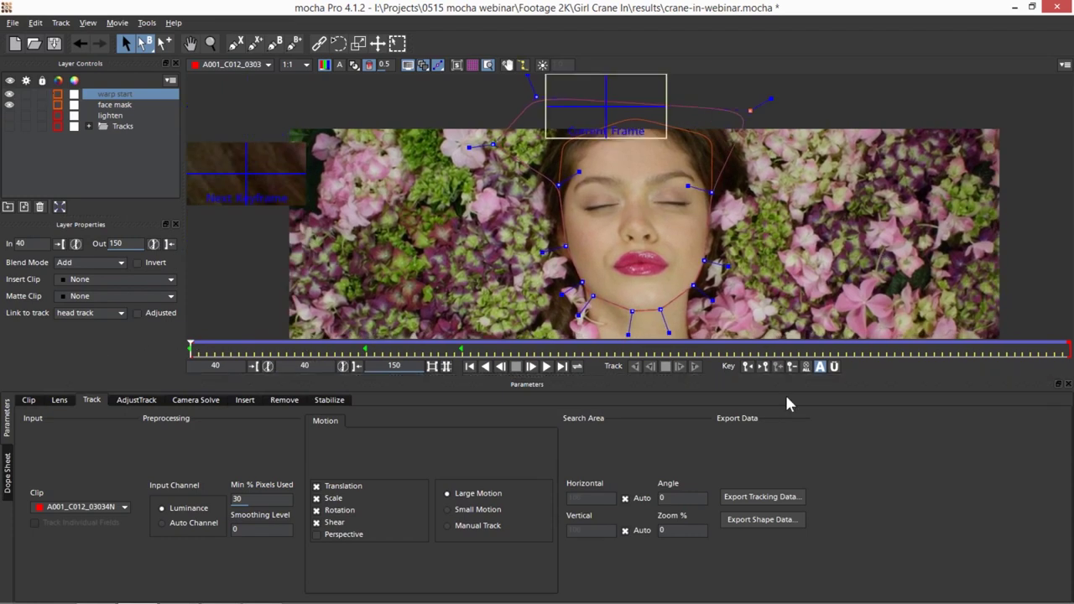
click(833, 365)
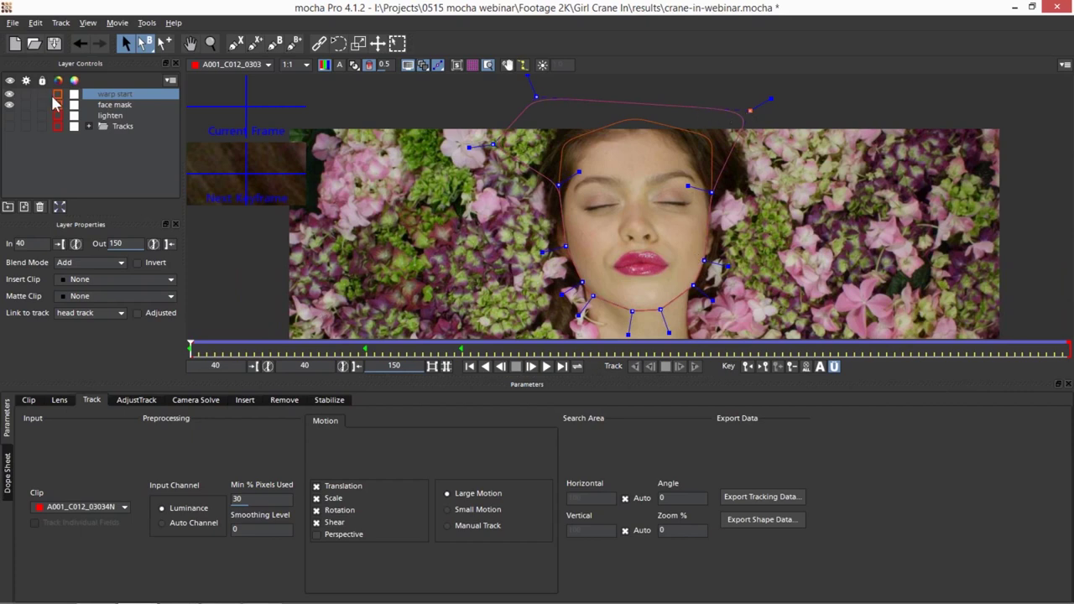
- Set the warp start layer's spline colour to cyan (red 0, green 255, blue 255)
click(56, 95)
click(457, 209)
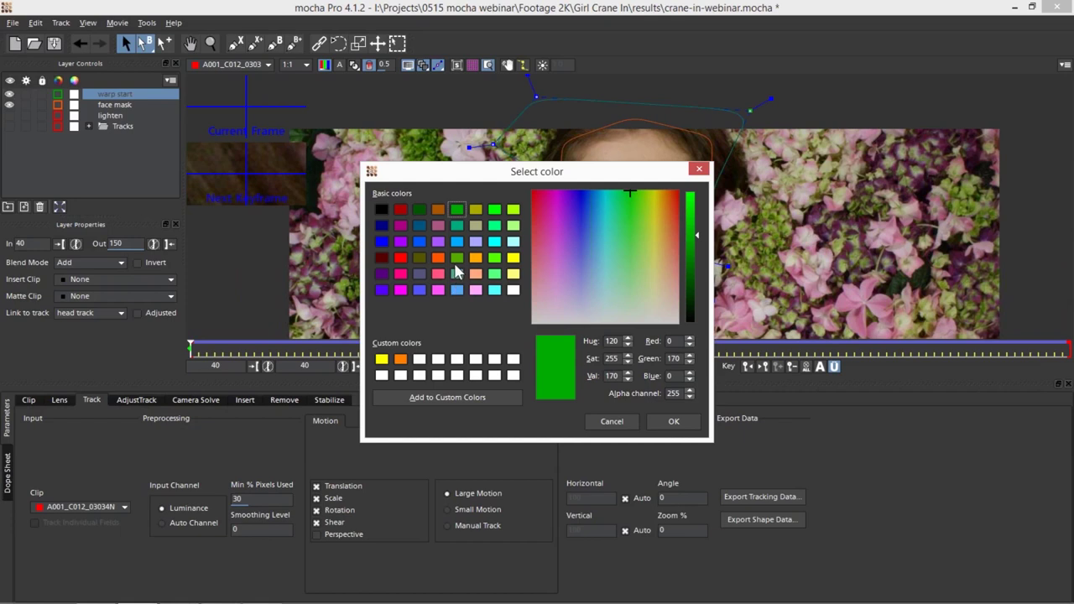
click(494, 243)
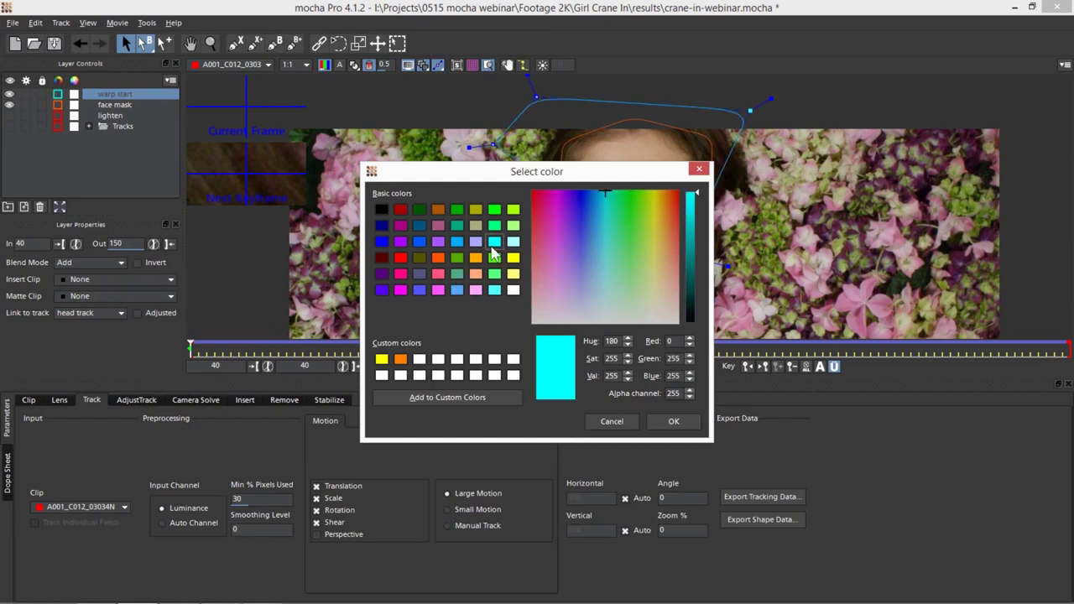
click(683, 420)
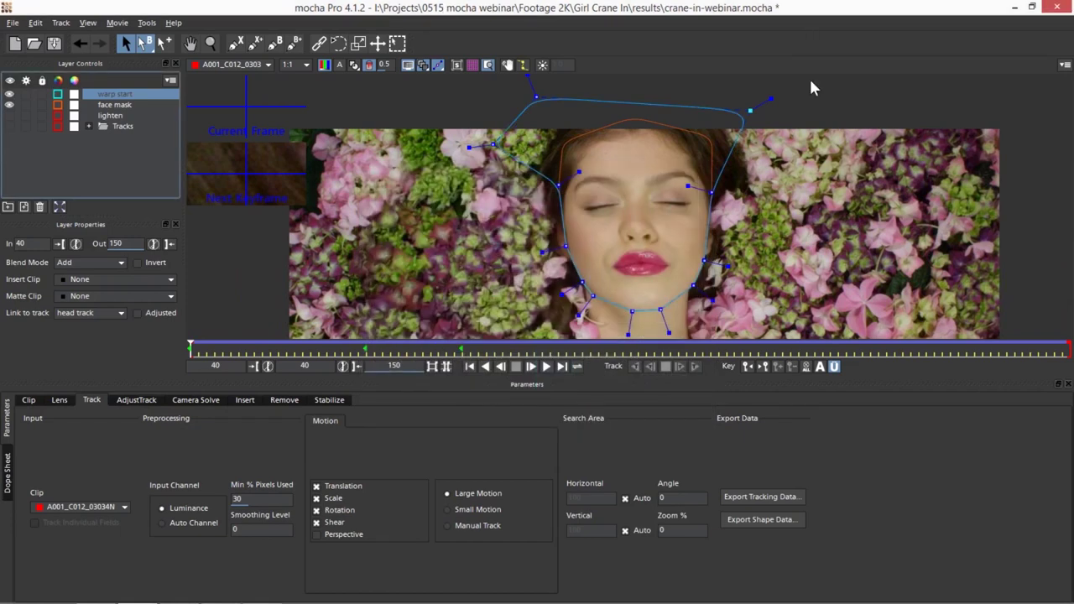
- Open the warp start spline and delete its three outer points above and beside the hair, leaving only the jawline curve
right_click(749, 111)
mouse_move(805, 157)
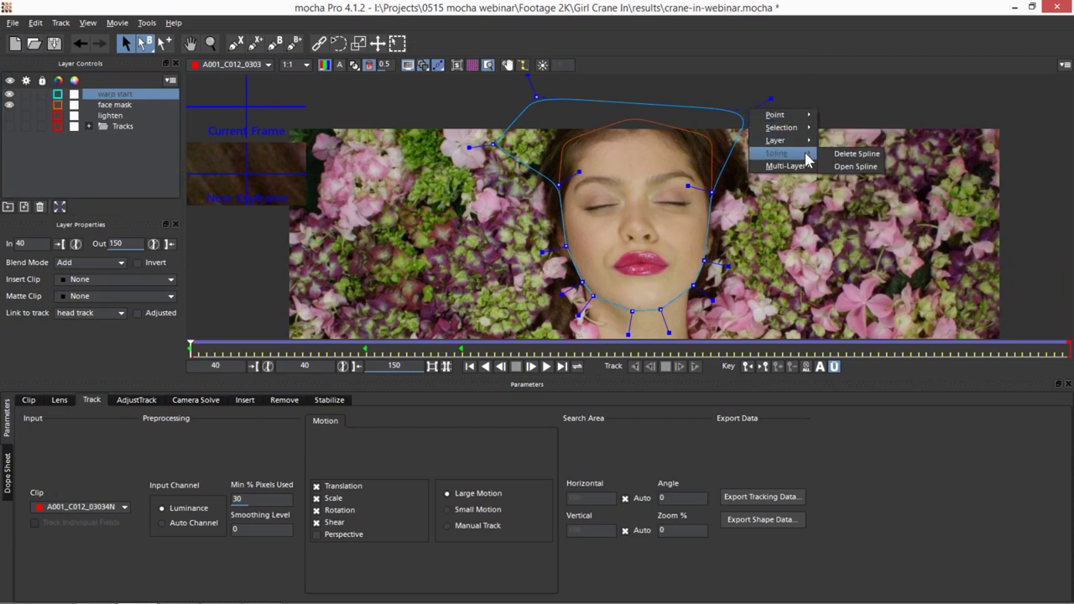
click(855, 166)
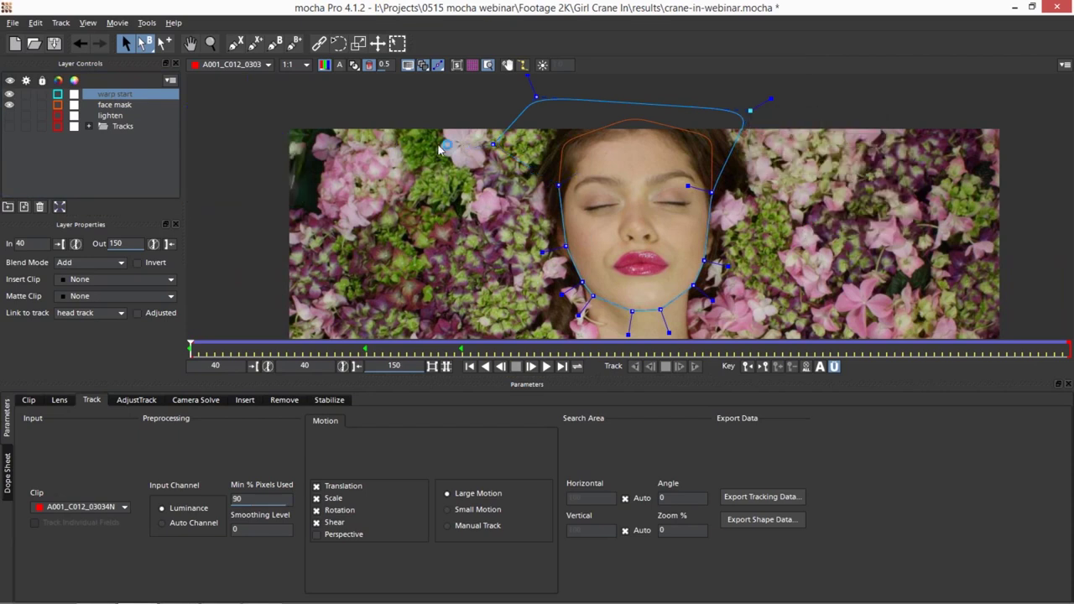
drag(467, 86, 841, 166)
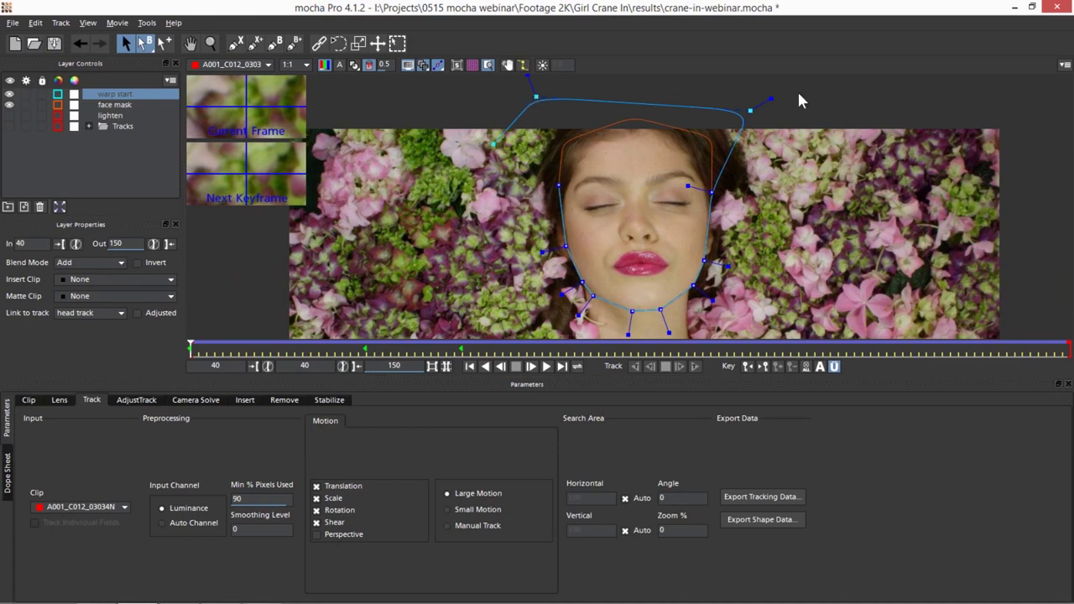
key(Delete)
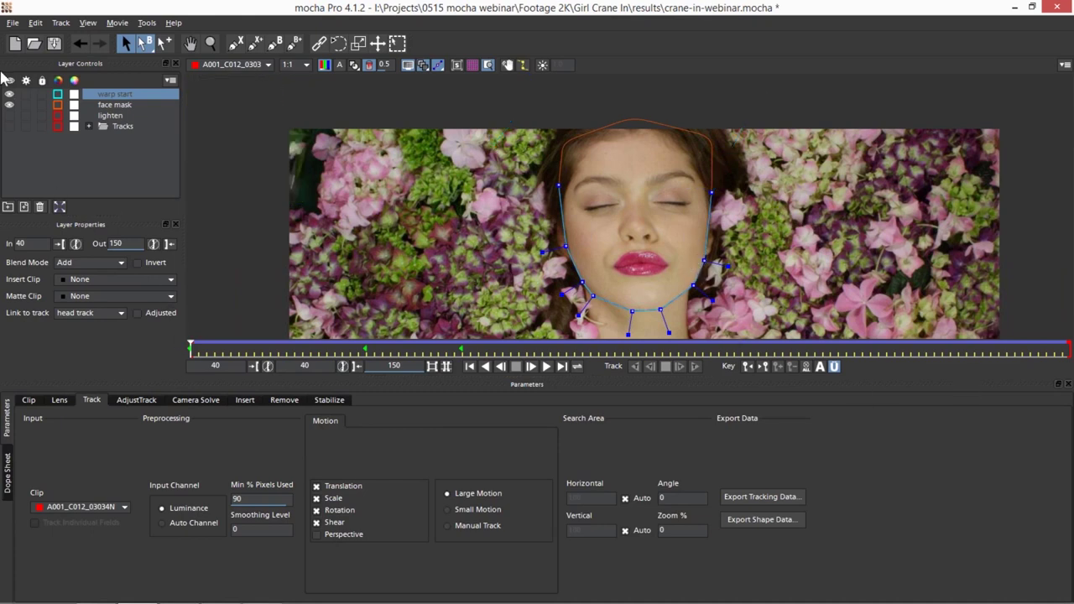
- Duplicate the warp start layer and rename the copy "warp end"
right_click(113, 100)
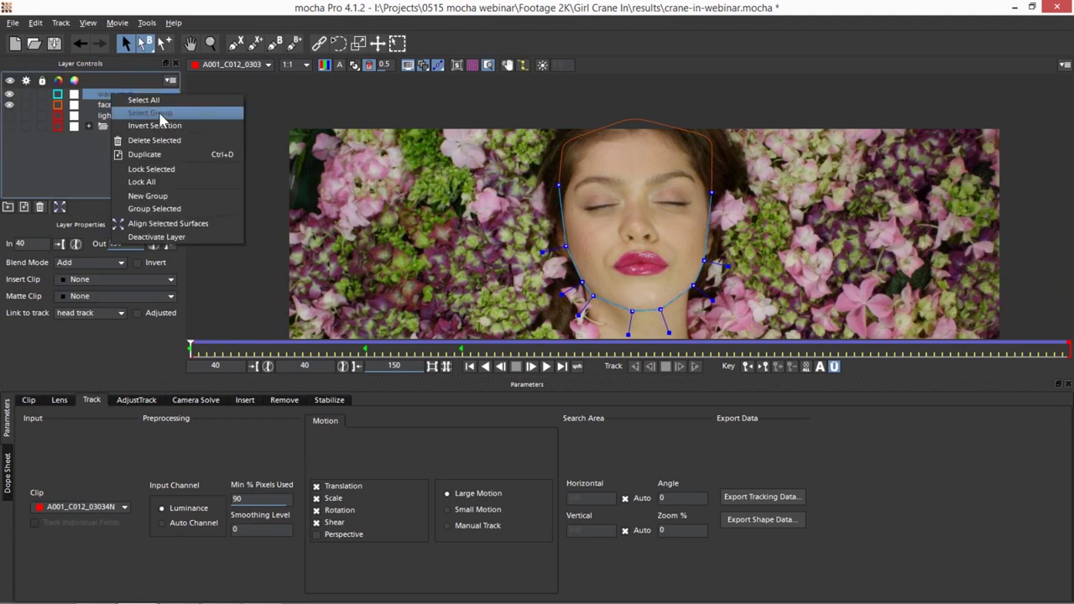
click(143, 151)
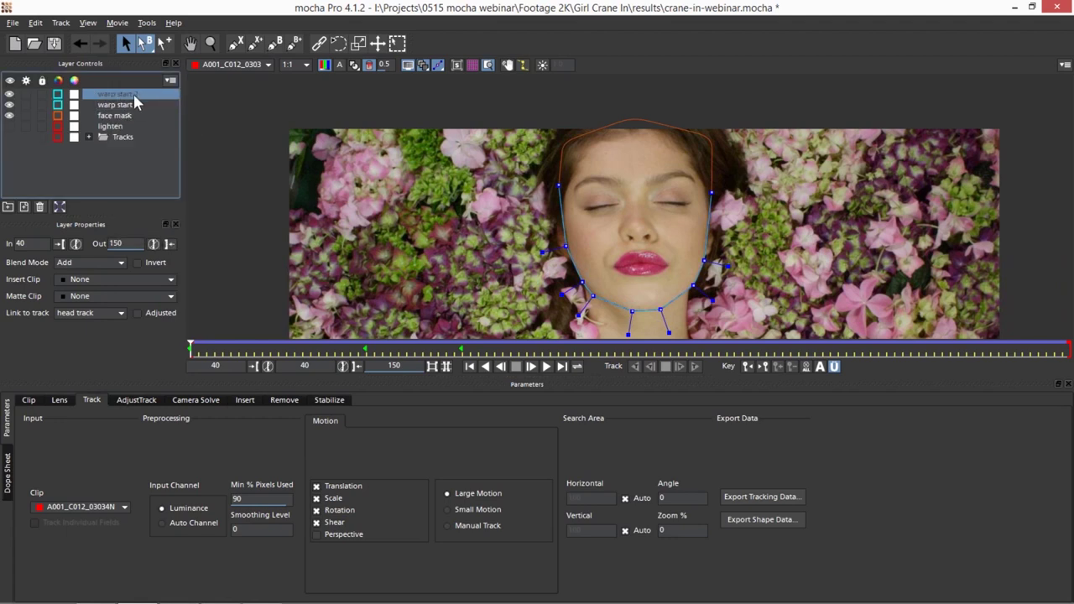
double_click(128, 94)
text(warp end)
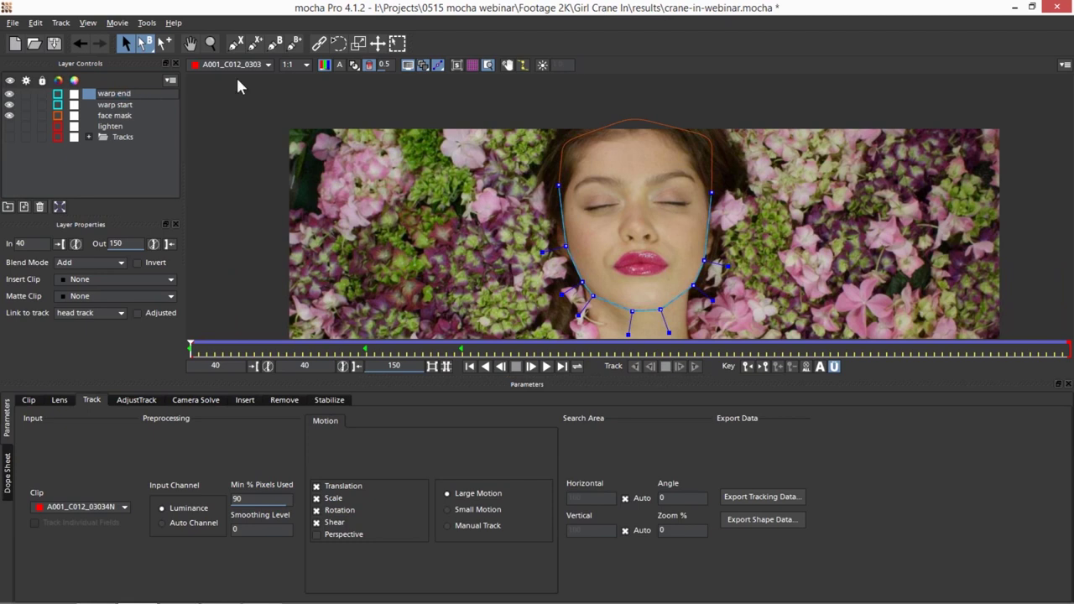
key(Return)
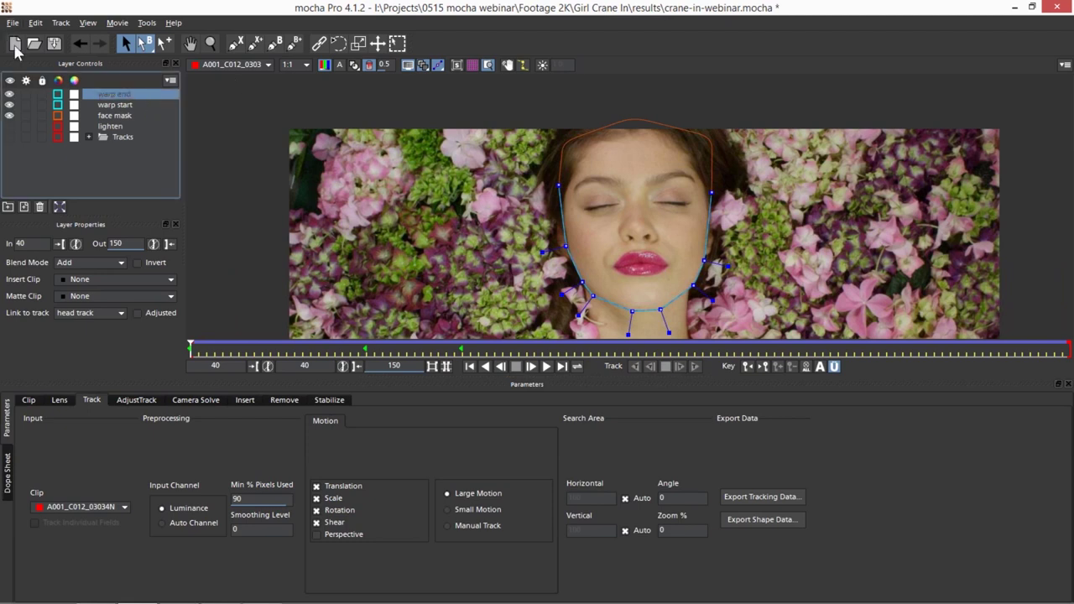
- Set the warp end layer's spline colour to purple (red 170, green 0, blue 255)
click(57, 94)
click(396, 270)
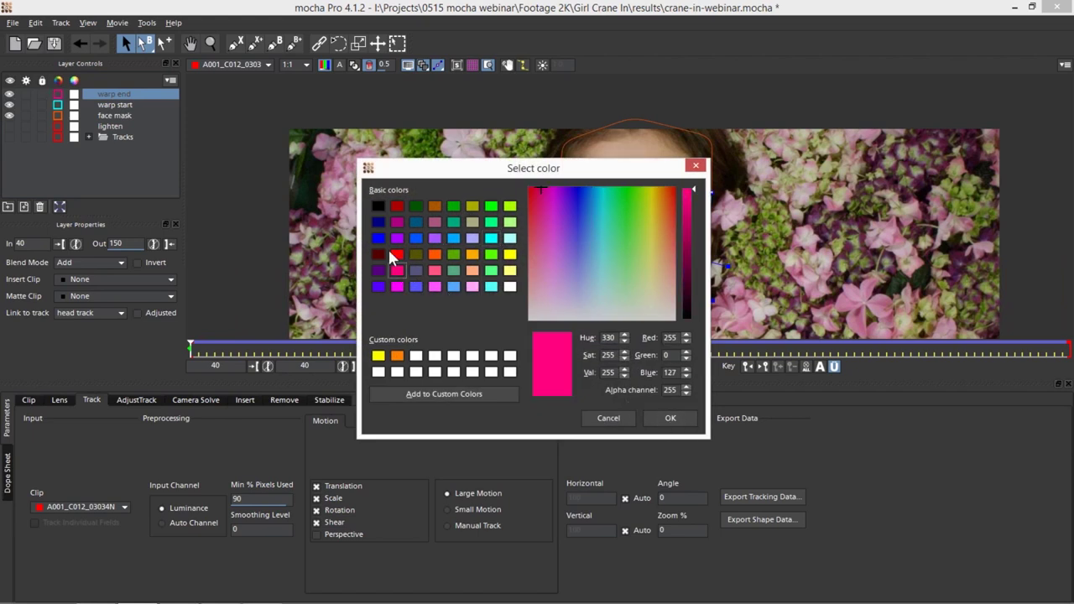
click(397, 239)
click(681, 416)
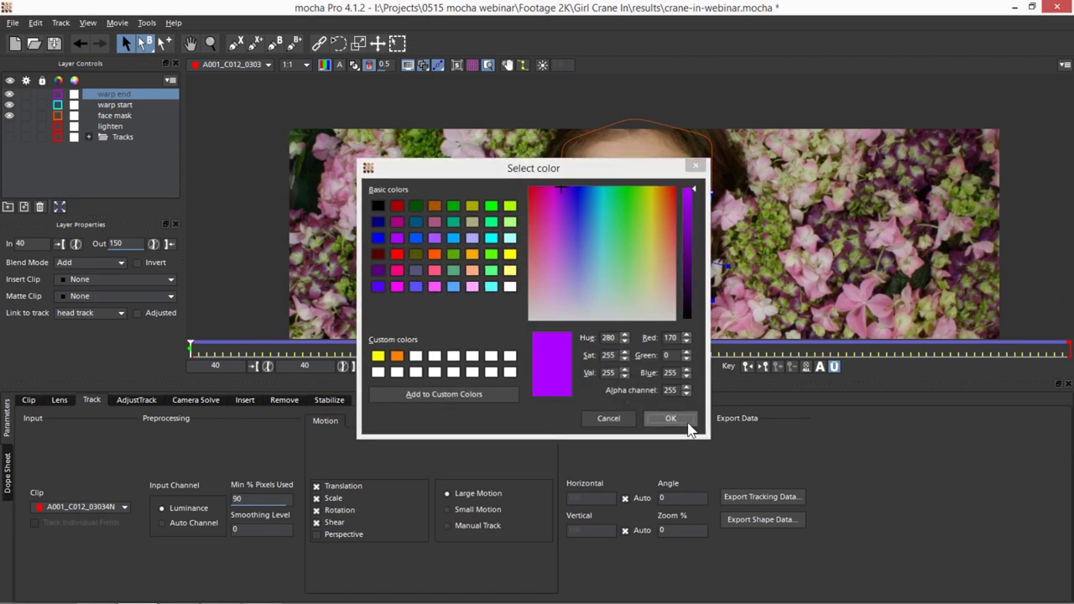
- Narrow the lower part of the warp end spline inward along both sides of the jaw with the Transform tool, and check it along the timeline
click(398, 45)
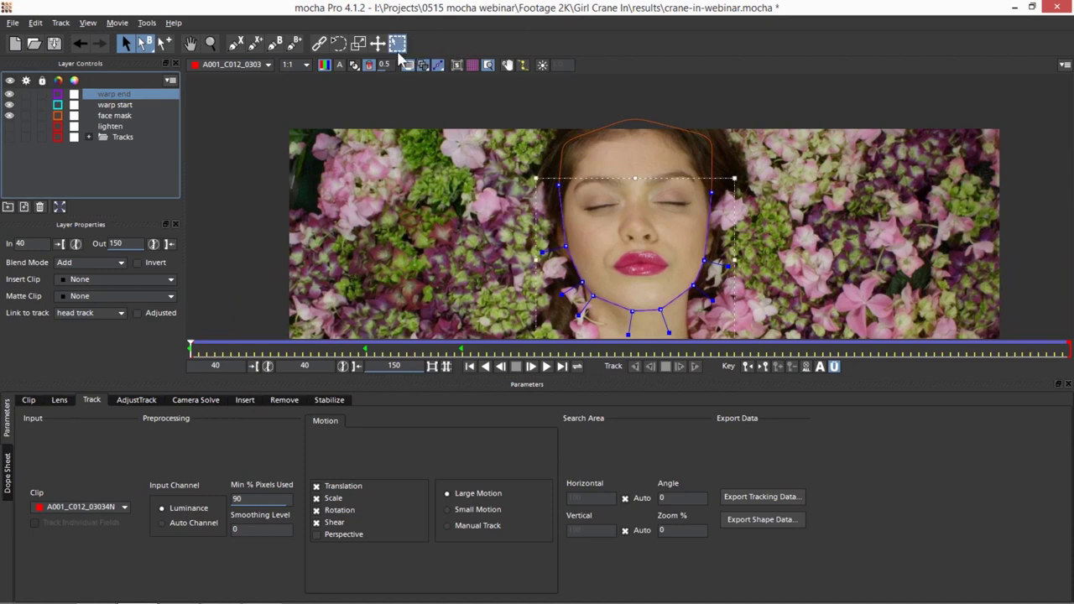
scroll(855, 263, up, 3)
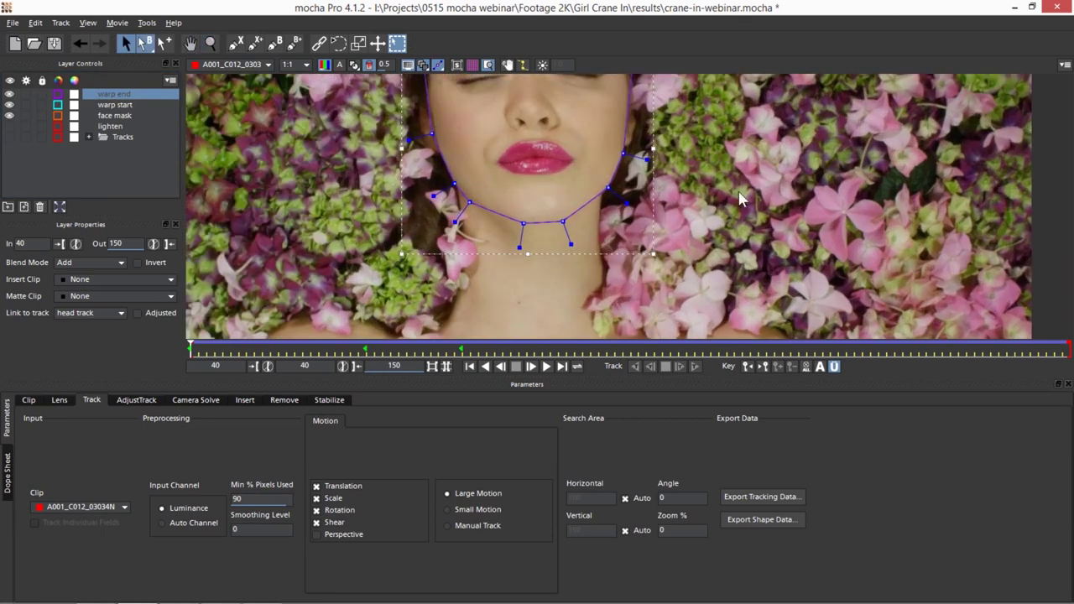
drag(398, 254, 559, 316)
drag(772, 317, 735, 320)
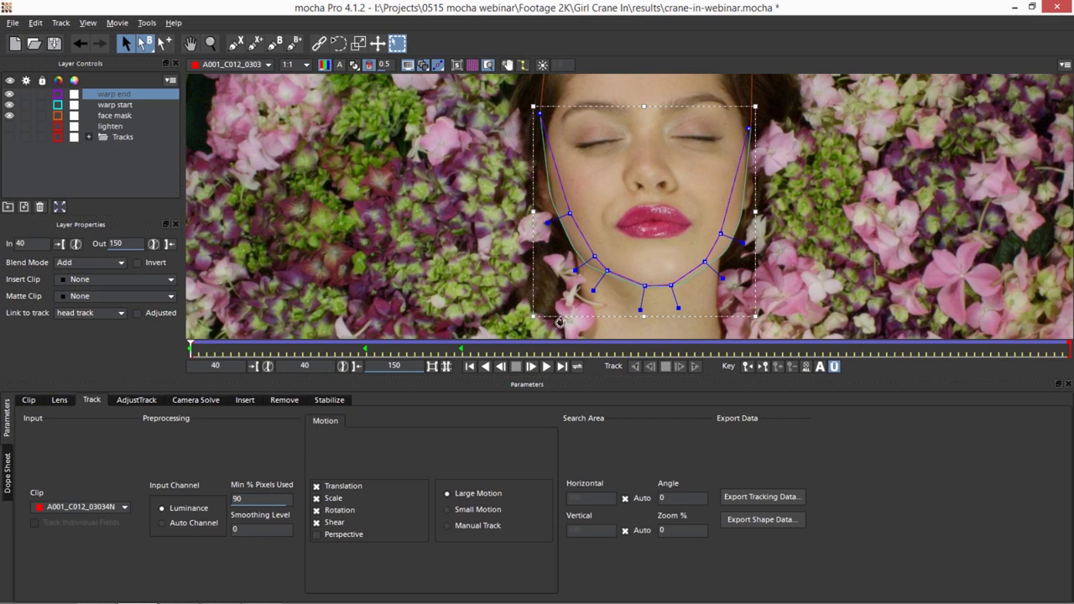
drag(534, 317, 536, 317)
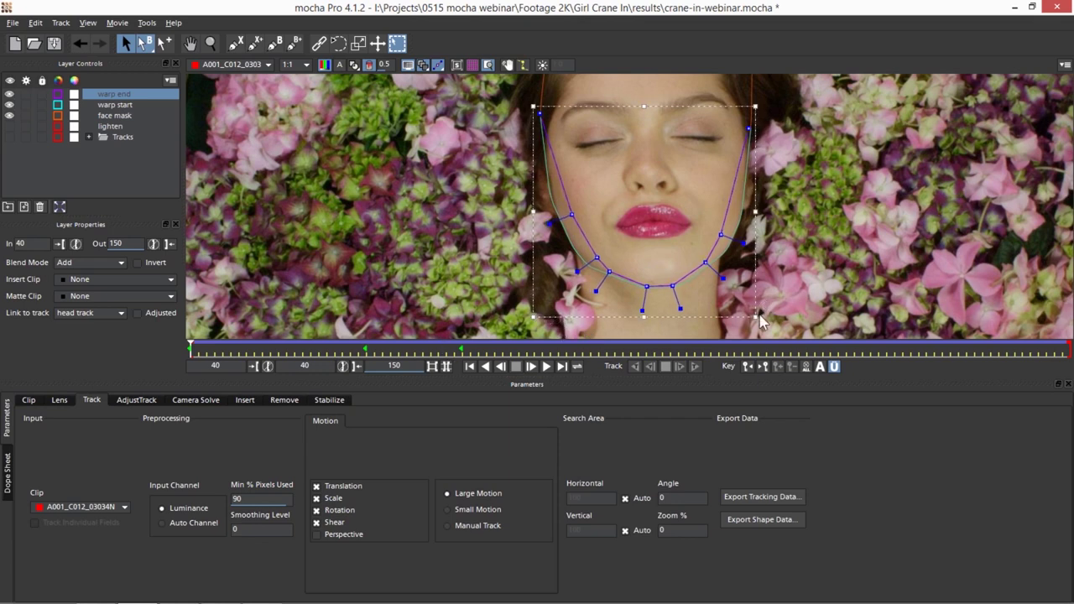
drag(762, 316, 742, 283)
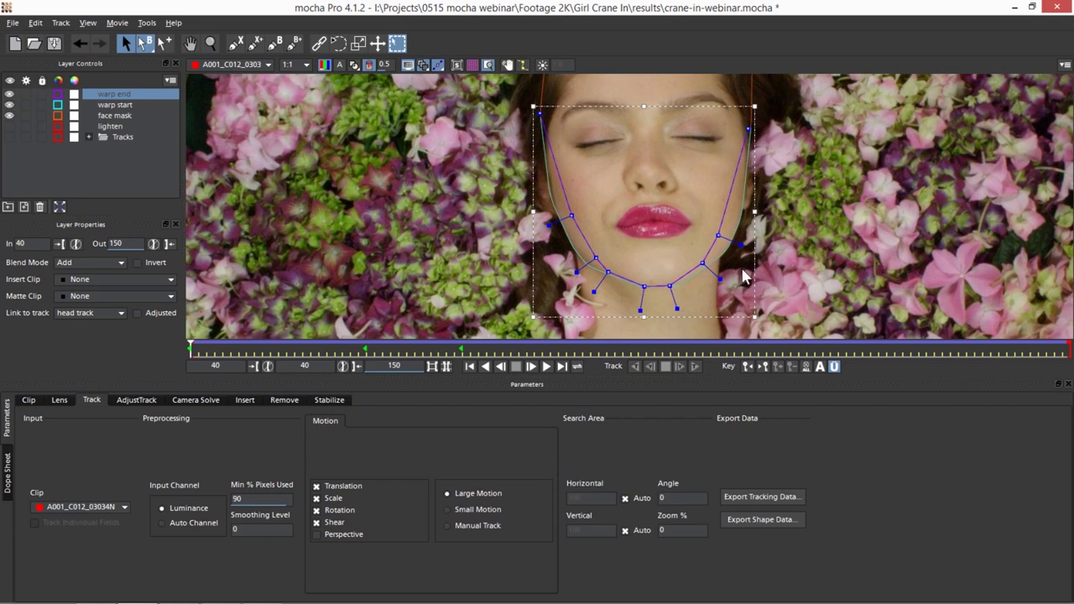
drag(535, 317, 536, 317)
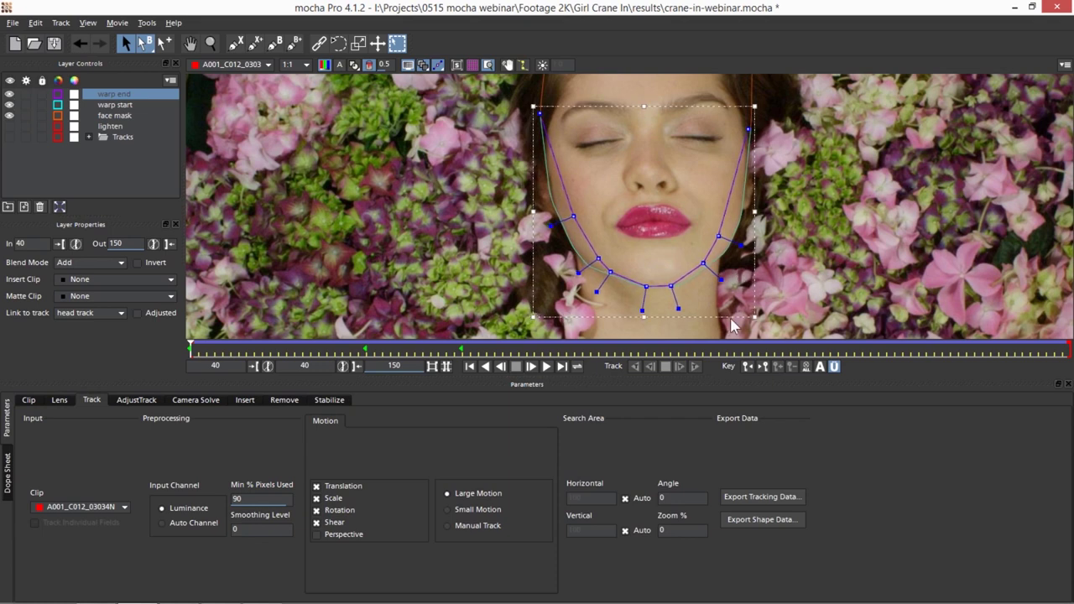
drag(754, 317, 750, 317)
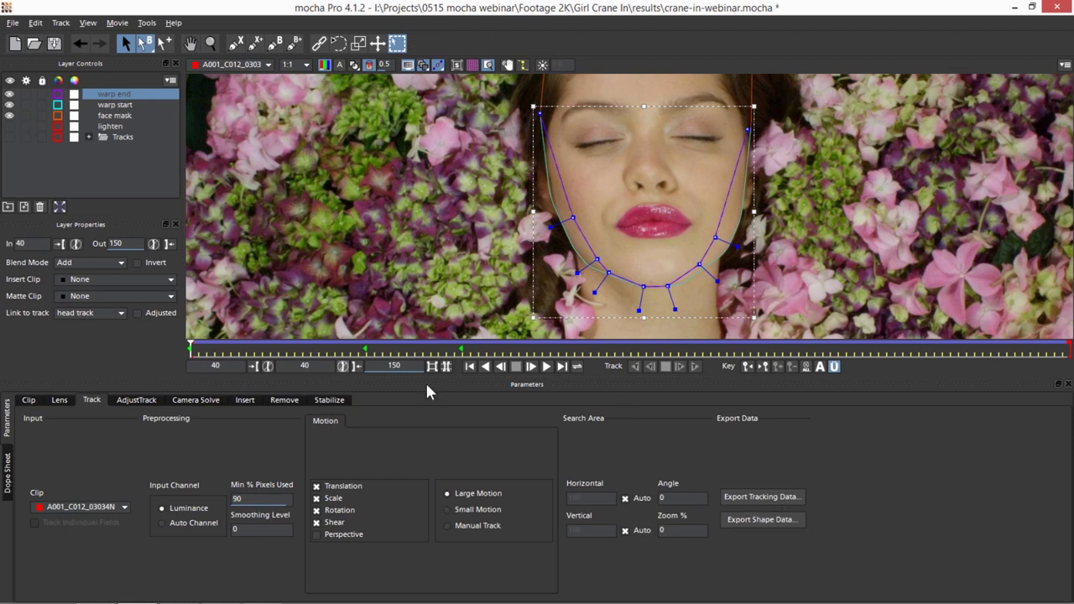
click(246, 347)
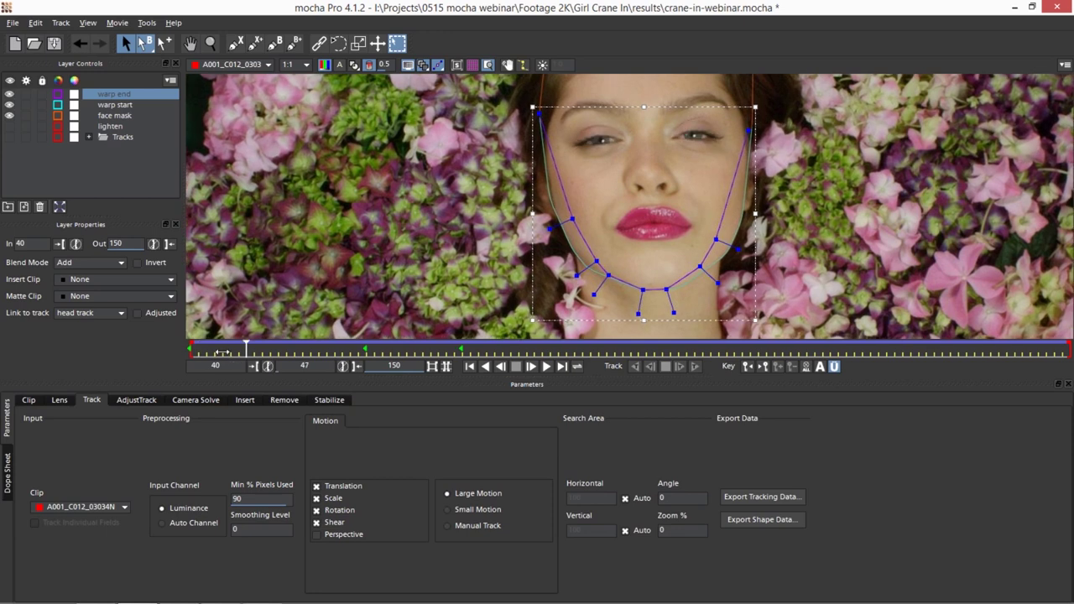
click(487, 347)
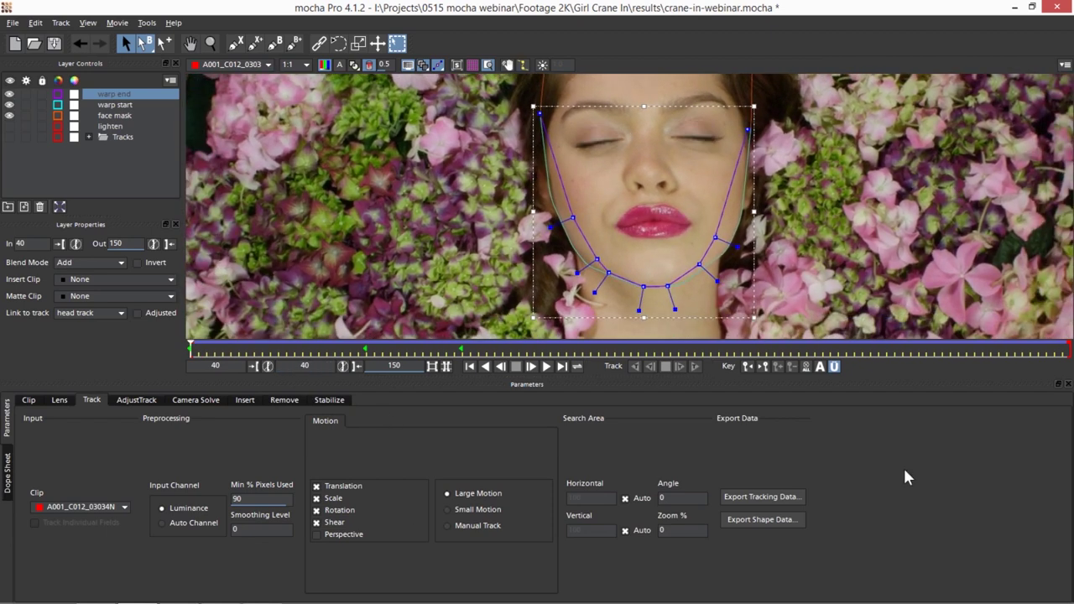
- Export all visible layers as mocha shape data for AE to the clipboard
click(767, 520)
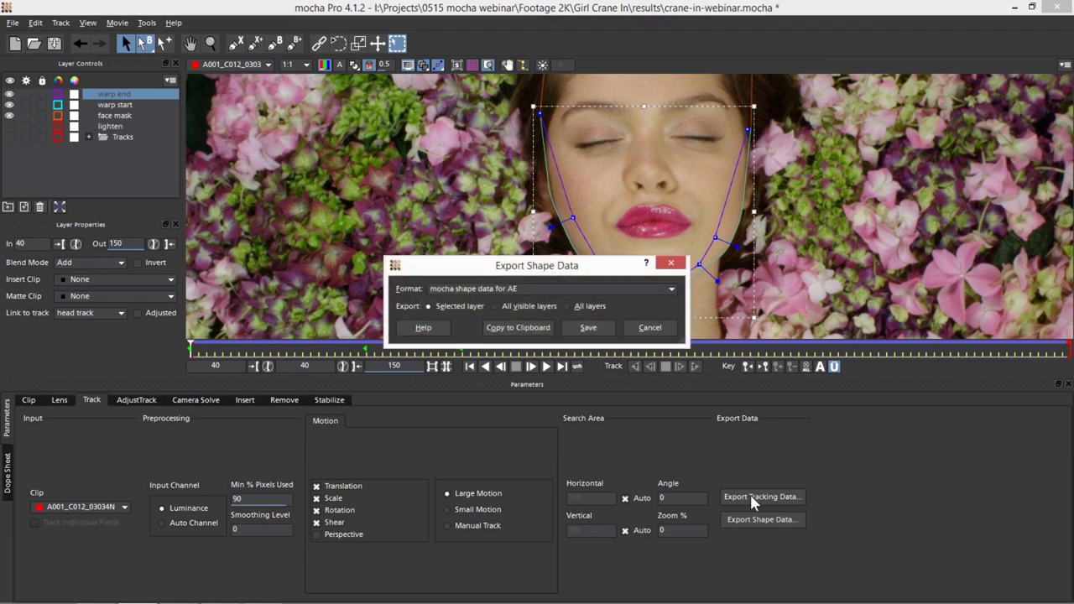
click(503, 309)
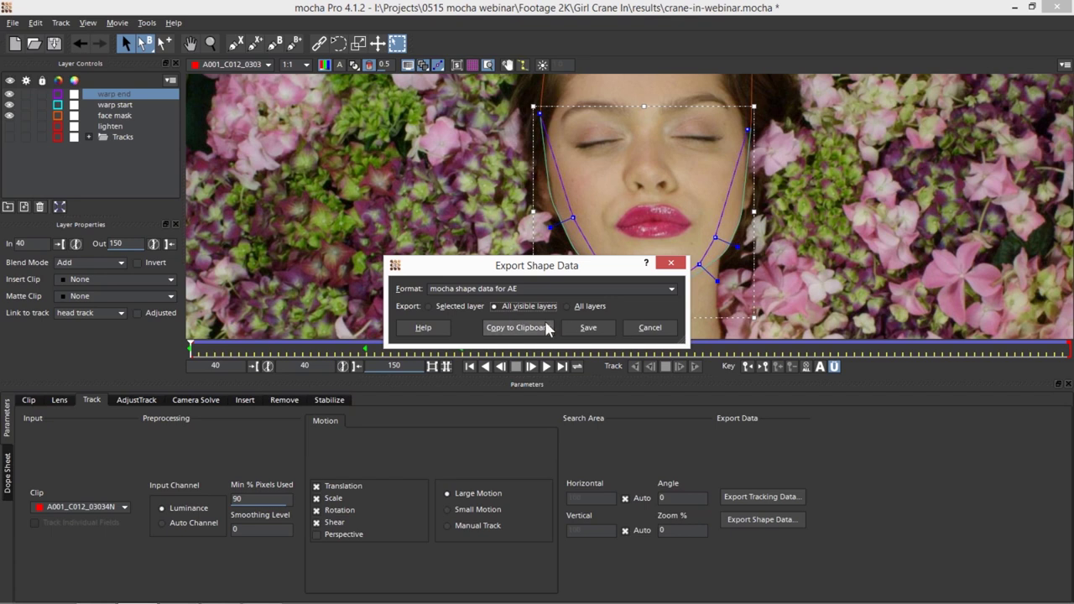
click(543, 330)
- Switch to After Effects and add a new adjustment layer to the Beauty 001 composition
key(alt+Tab)
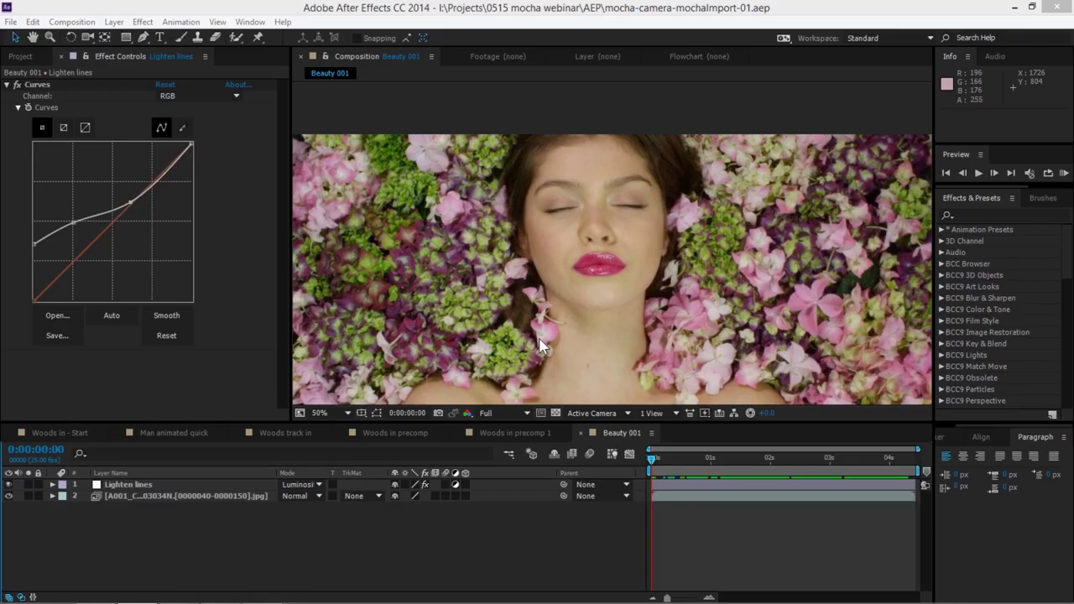
click(192, 553)
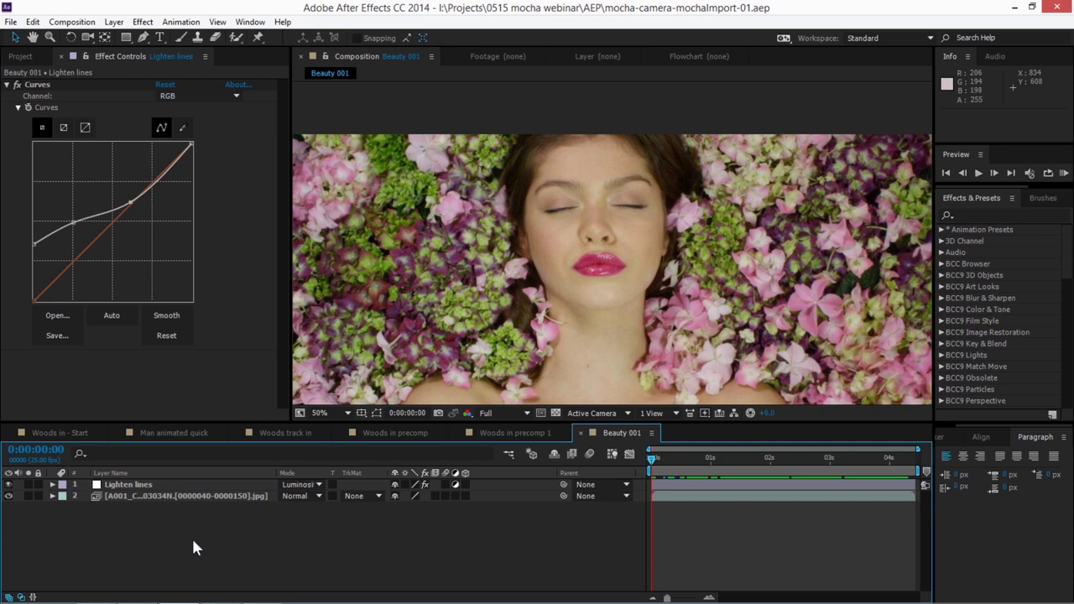
click(114, 22)
mouse_move(131, 35)
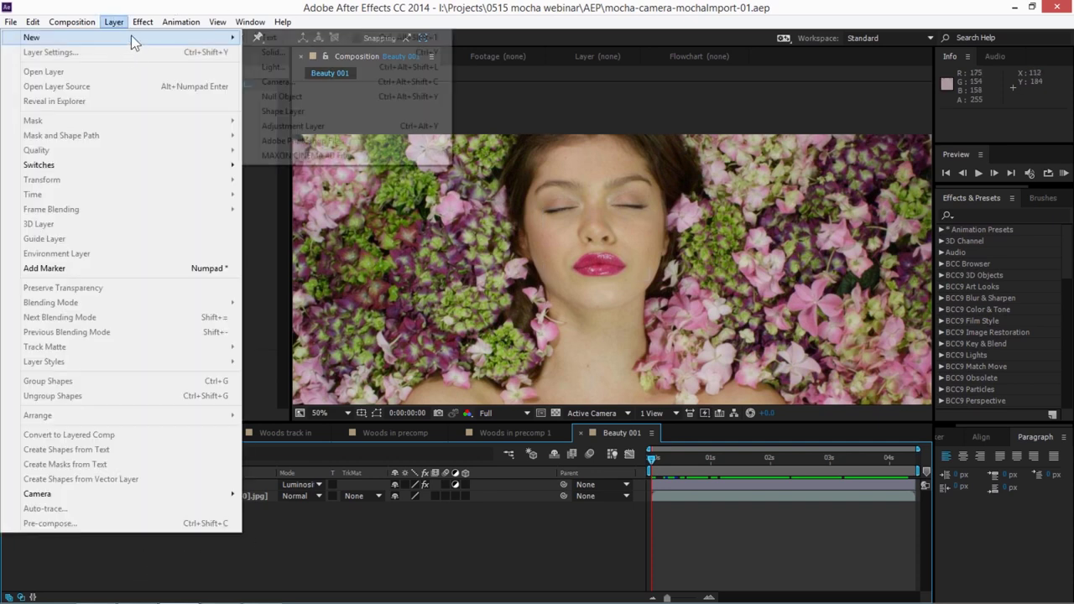
click(356, 124)
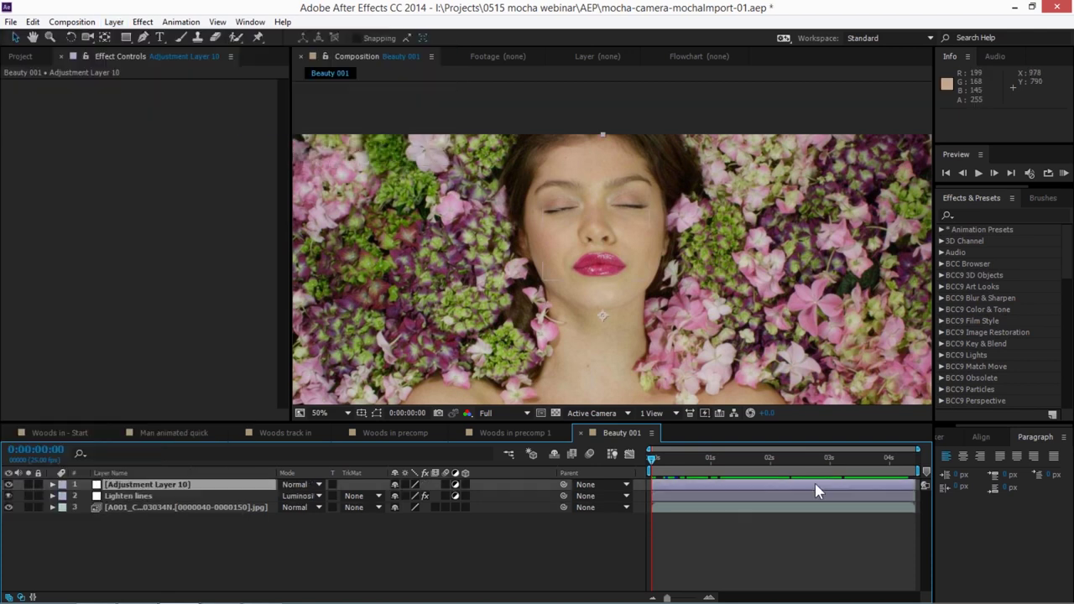
- Apply the BCC Warp effect to the adjustment layer and turn the effect off
click(143, 22)
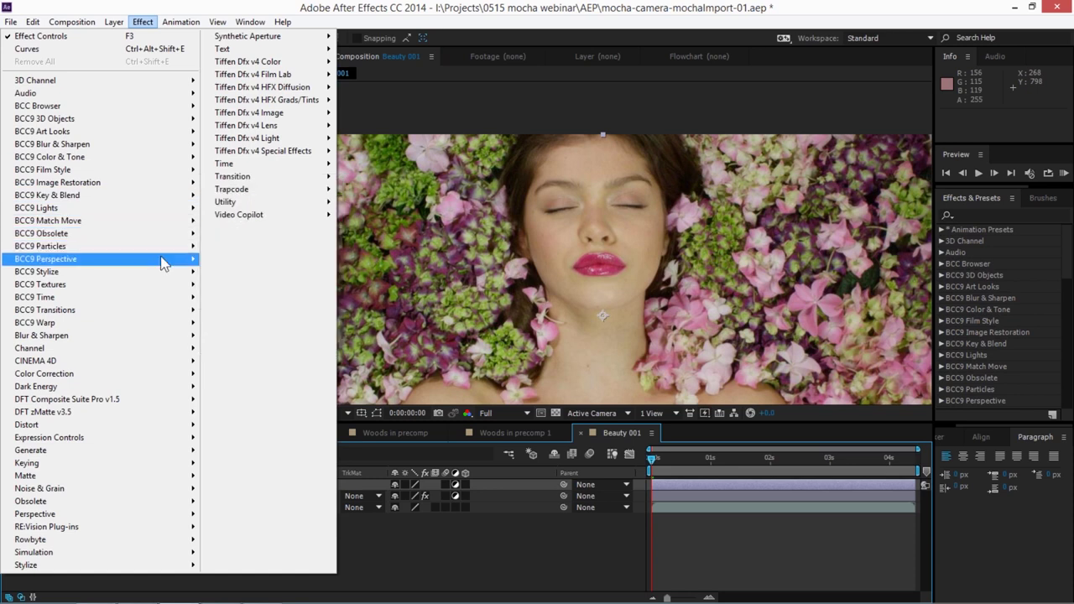
mouse_move(164, 327)
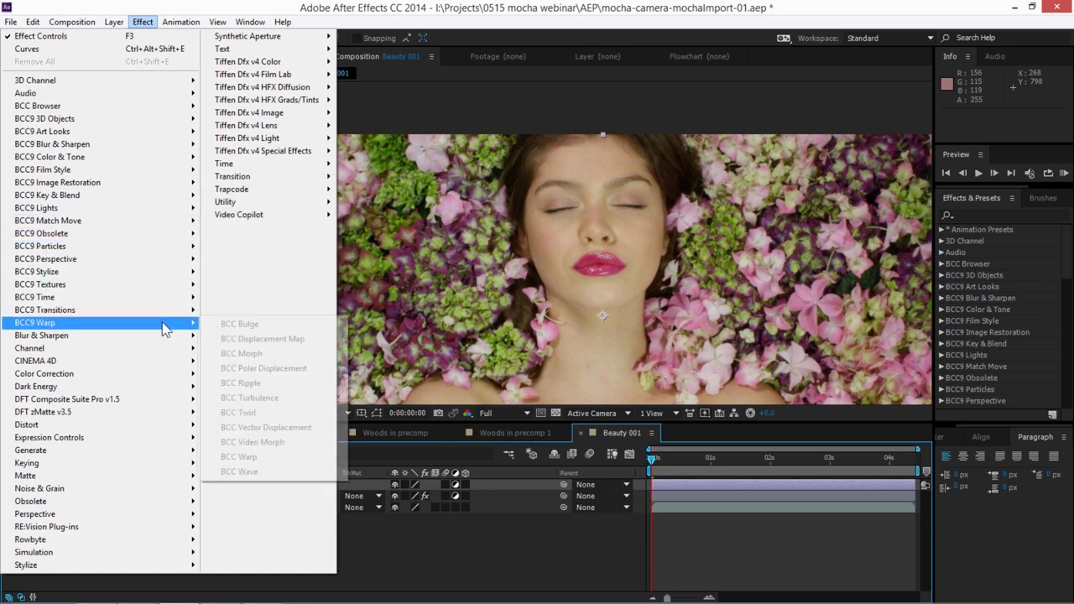
click(268, 456)
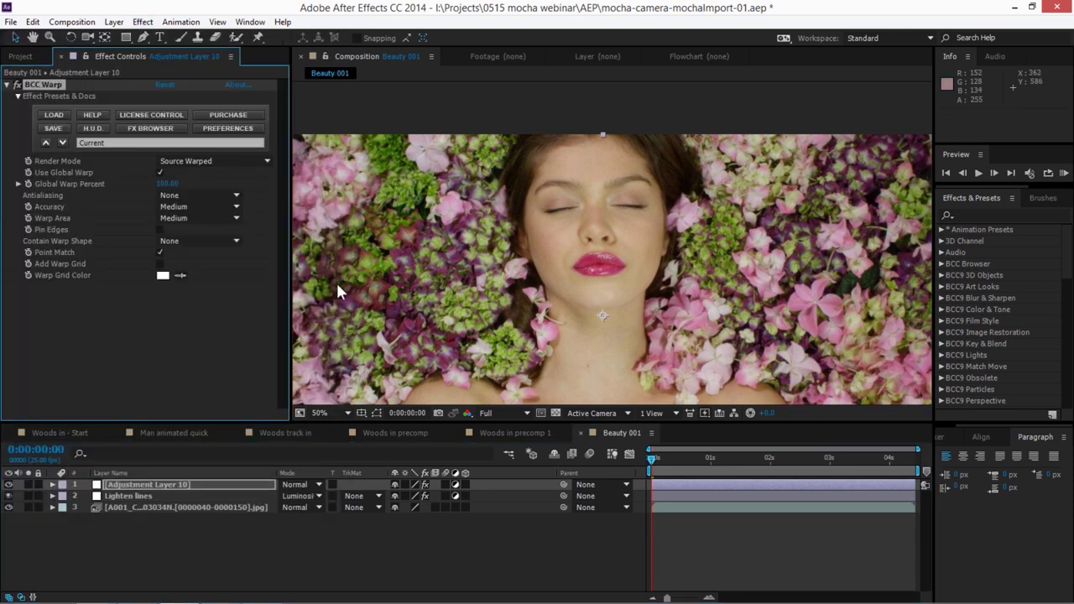
click(17, 85)
- Rename the adjustment layer "BCC Warp"
click(263, 489)
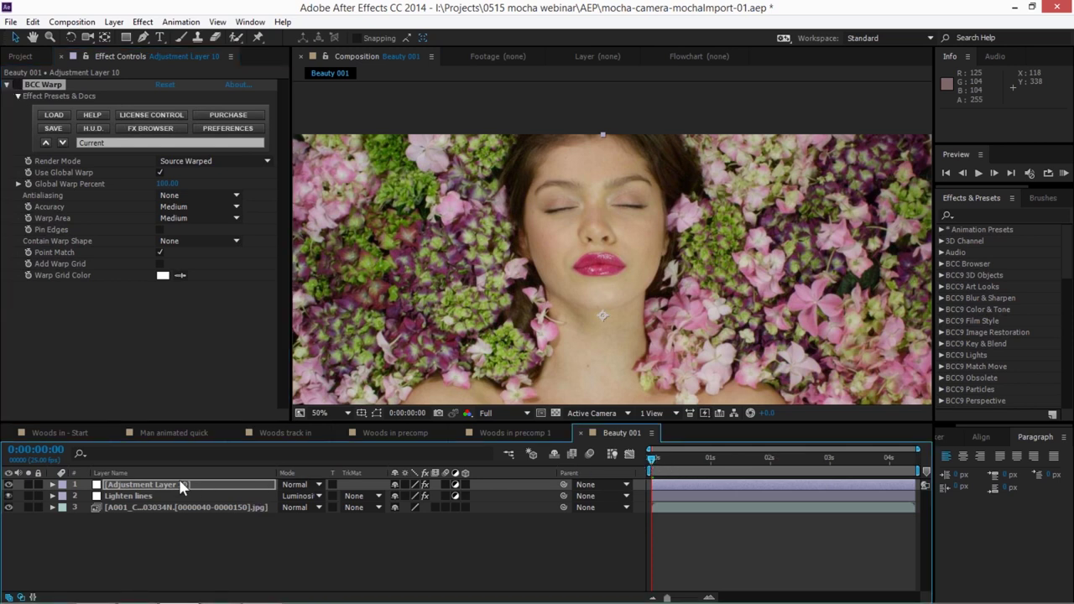
key(Return)
text(B)
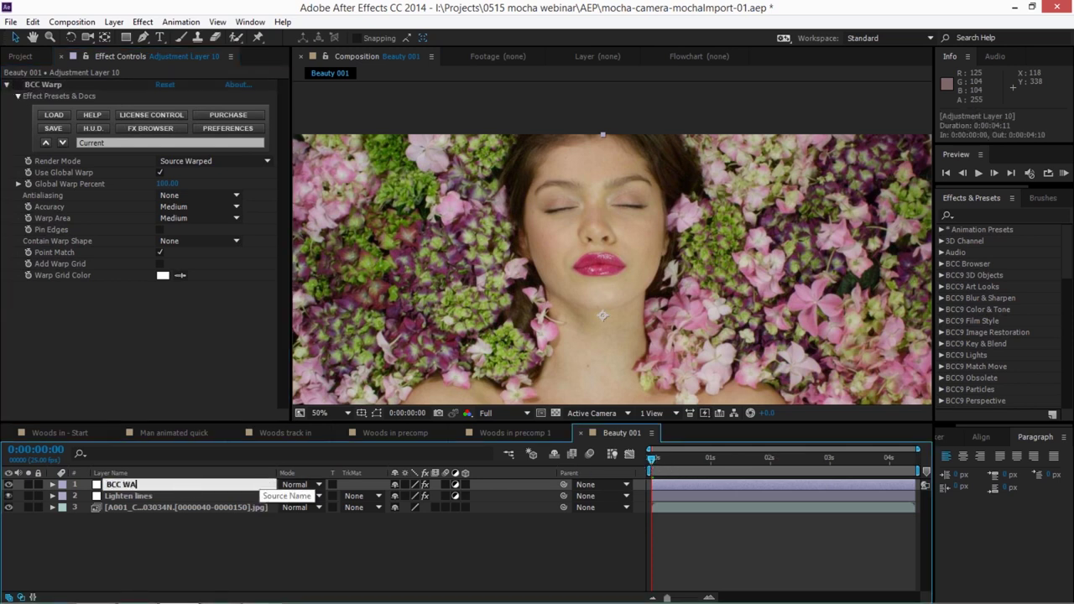
text(CC Warp)
key(Return)
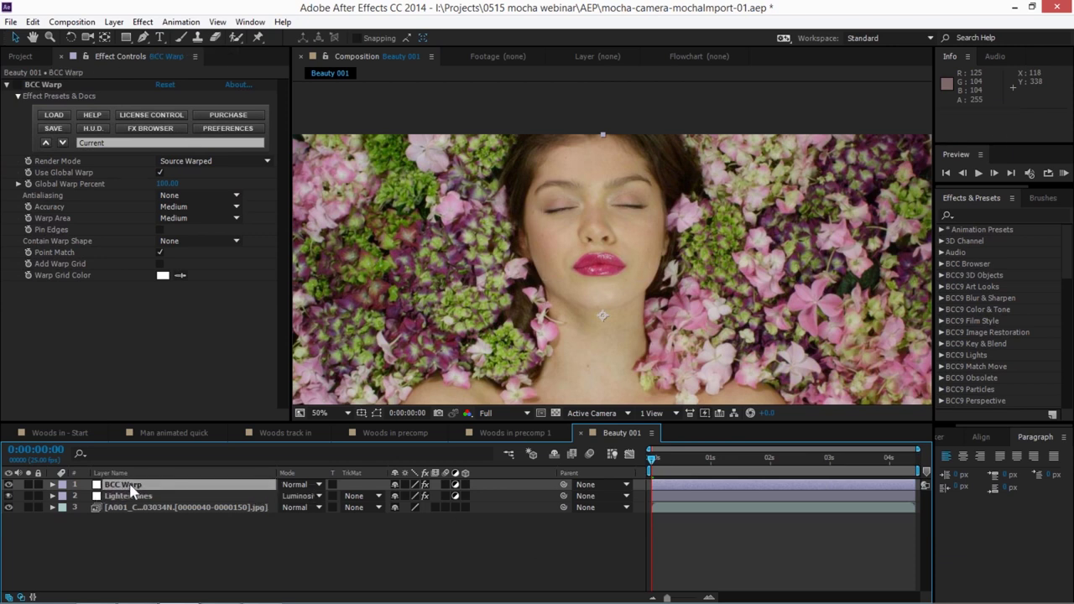
- Paste the mocha masks onto the BCC Warp layer with their outlines shown, and move the face mask below warp end in the mask order
click(33, 22)
click(143, 420)
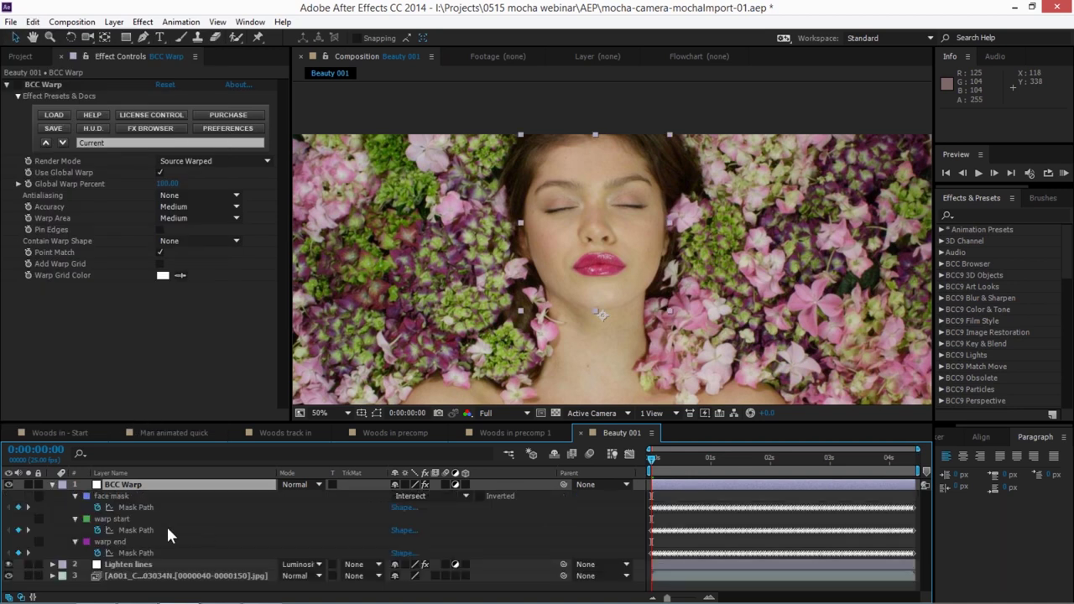
click(375, 413)
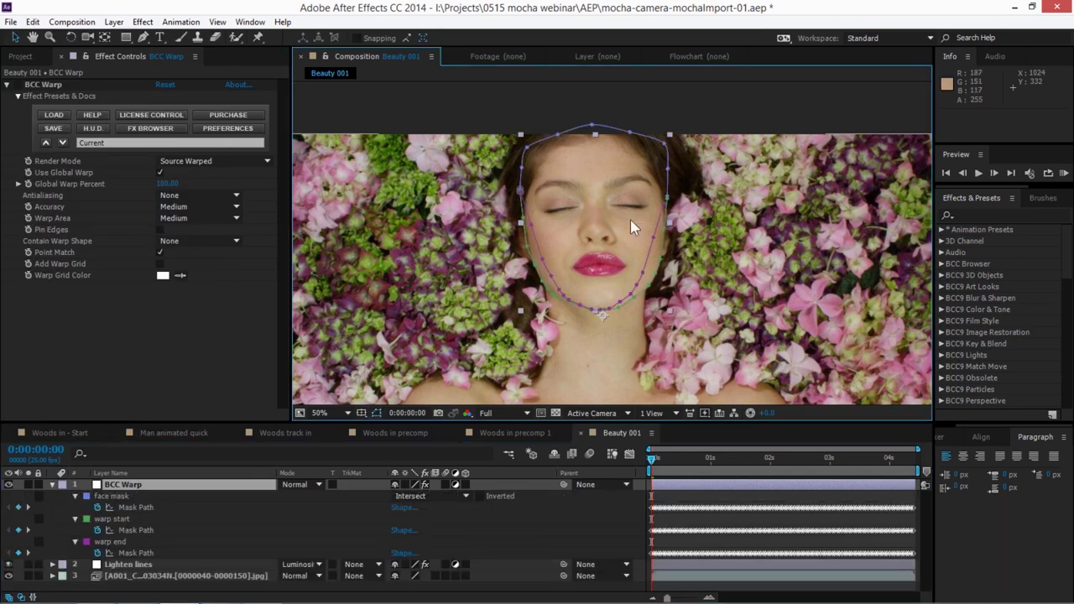
click(115, 494)
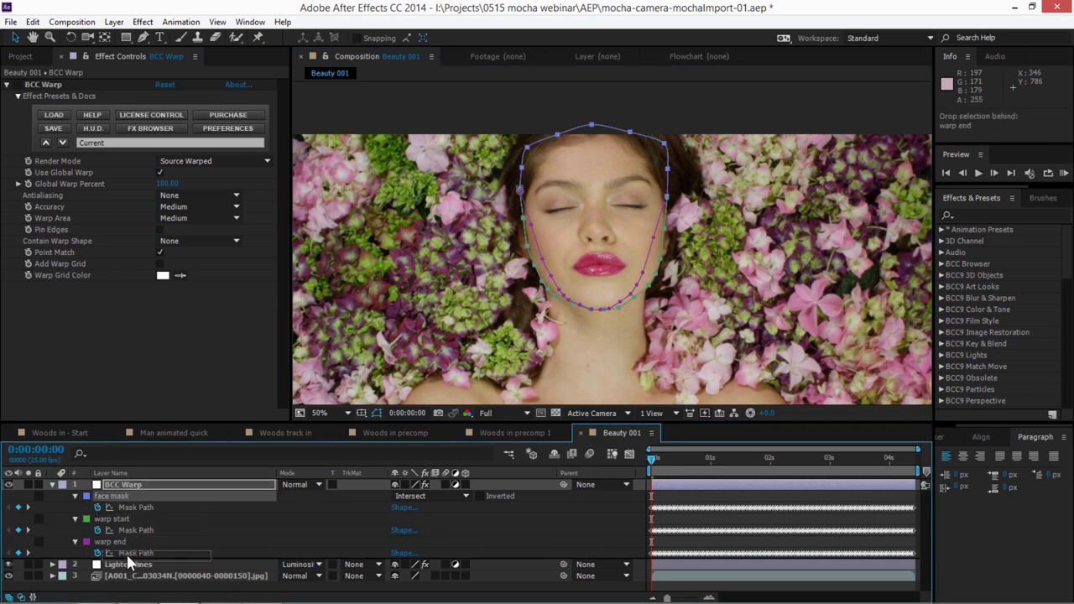
key(ctrl+shift+[)
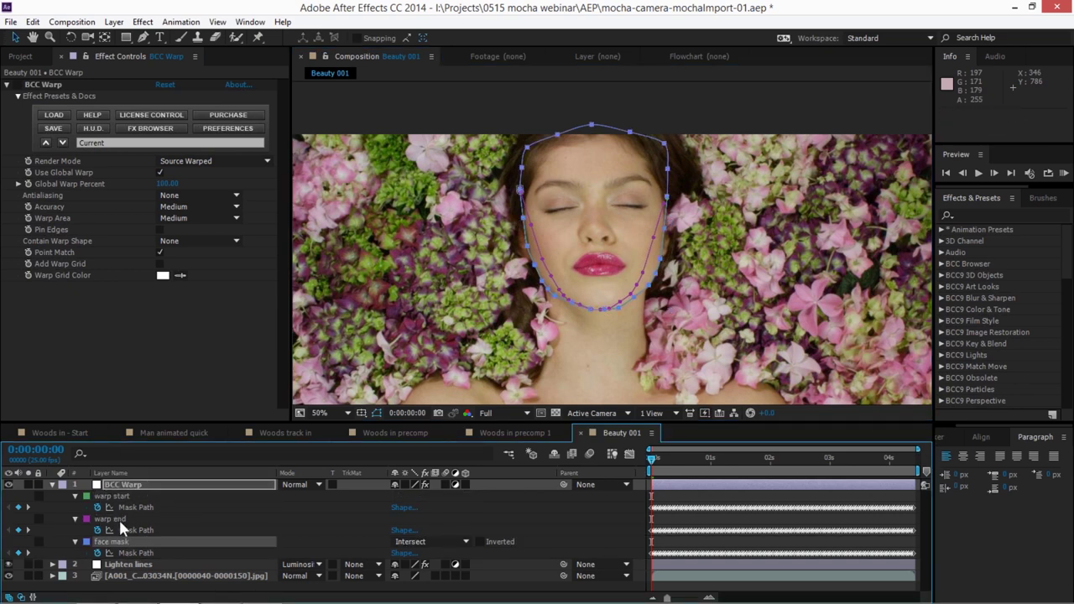
- Set the face mask's mode to None and turn on the BCC Warp effect on the layer
click(422, 541)
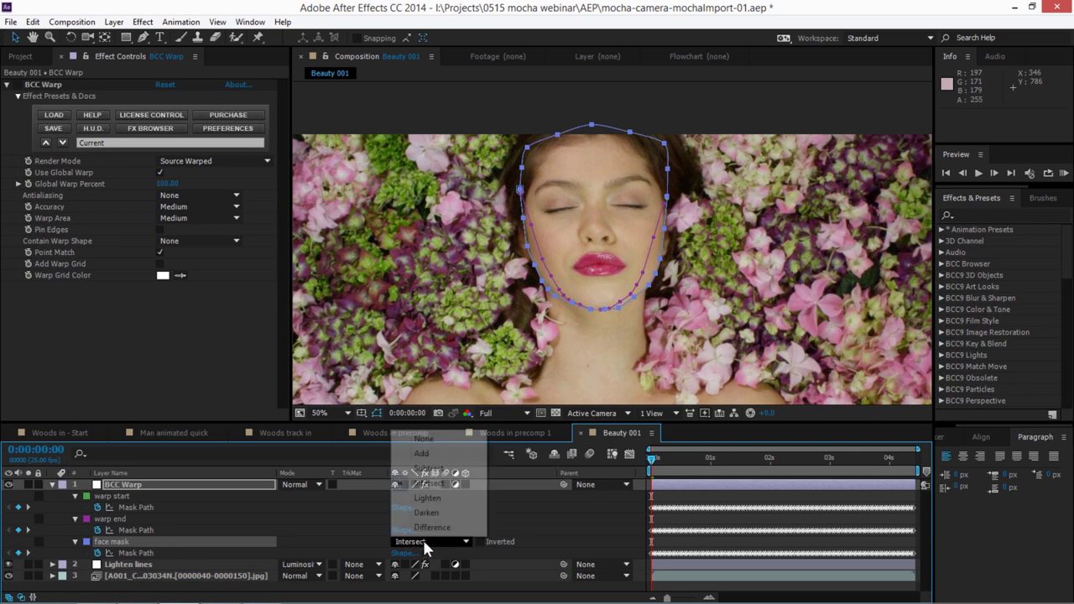
click(425, 437)
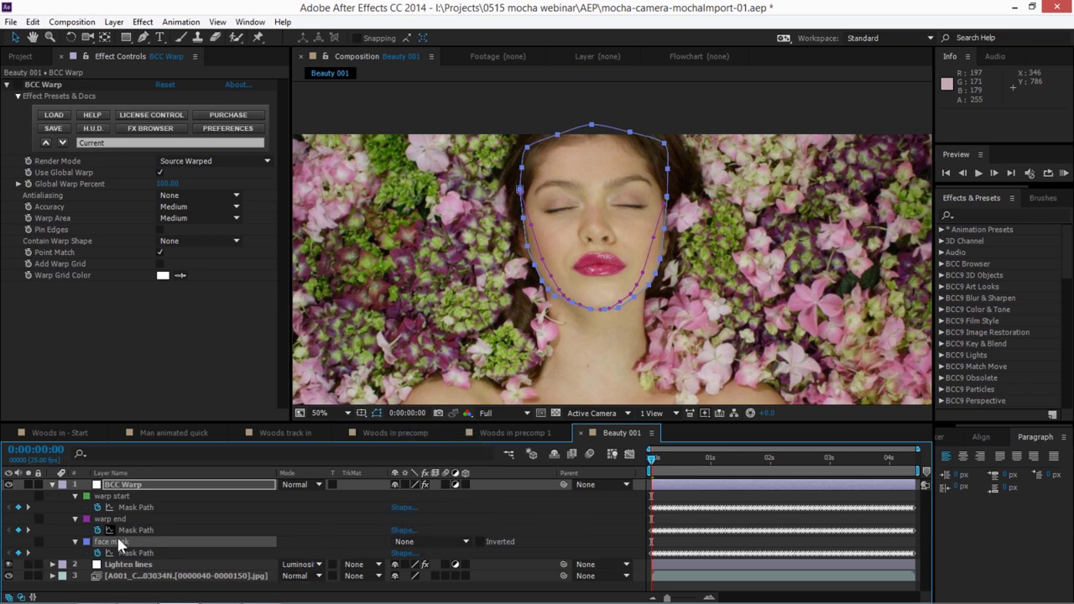
click(127, 485)
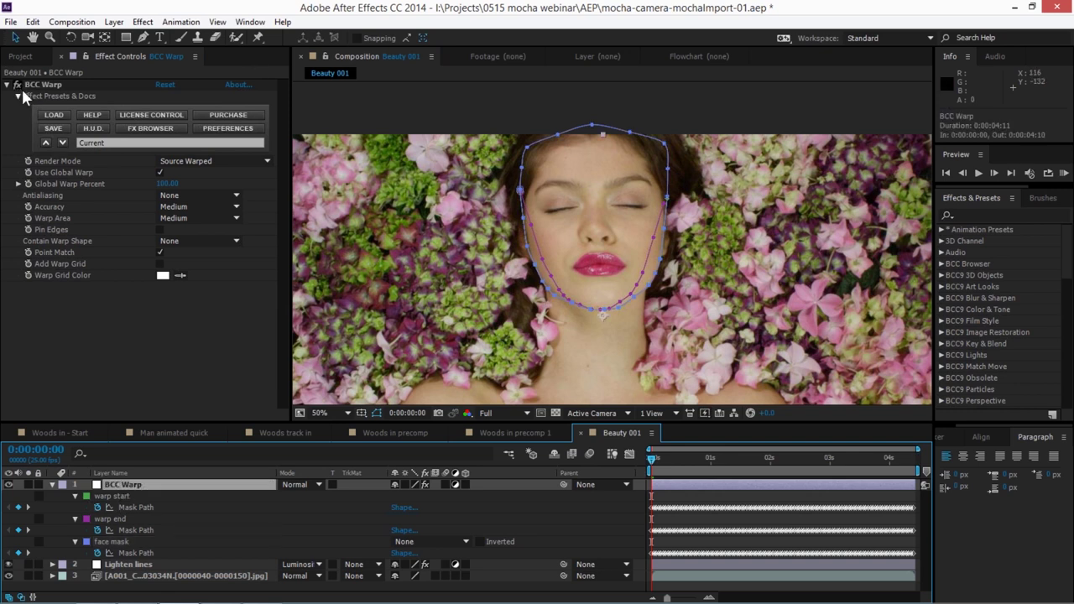
click(104, 145)
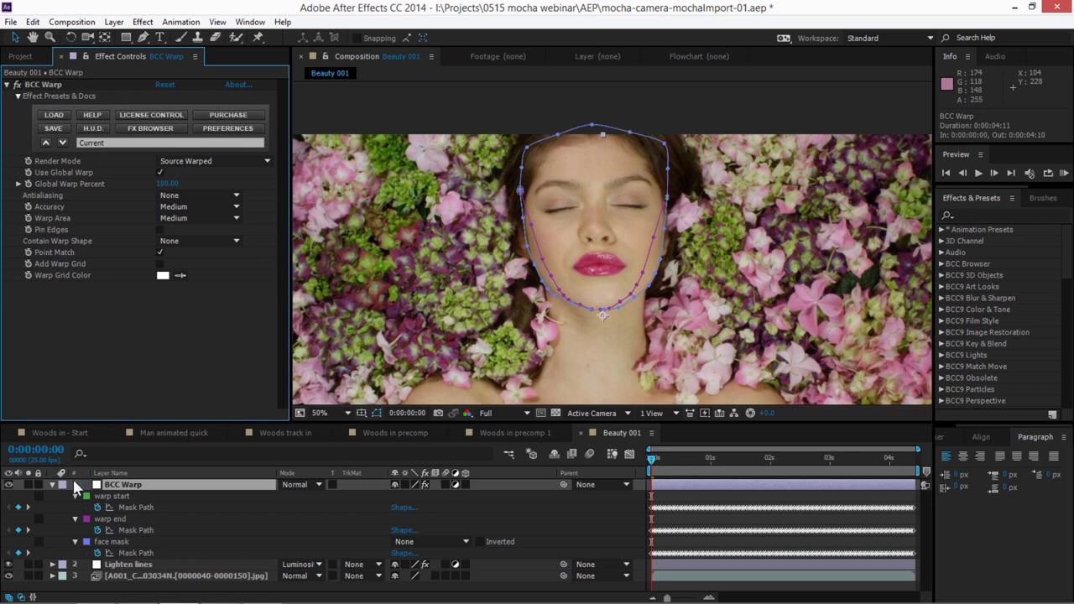
click(62, 505)
click(17, 87)
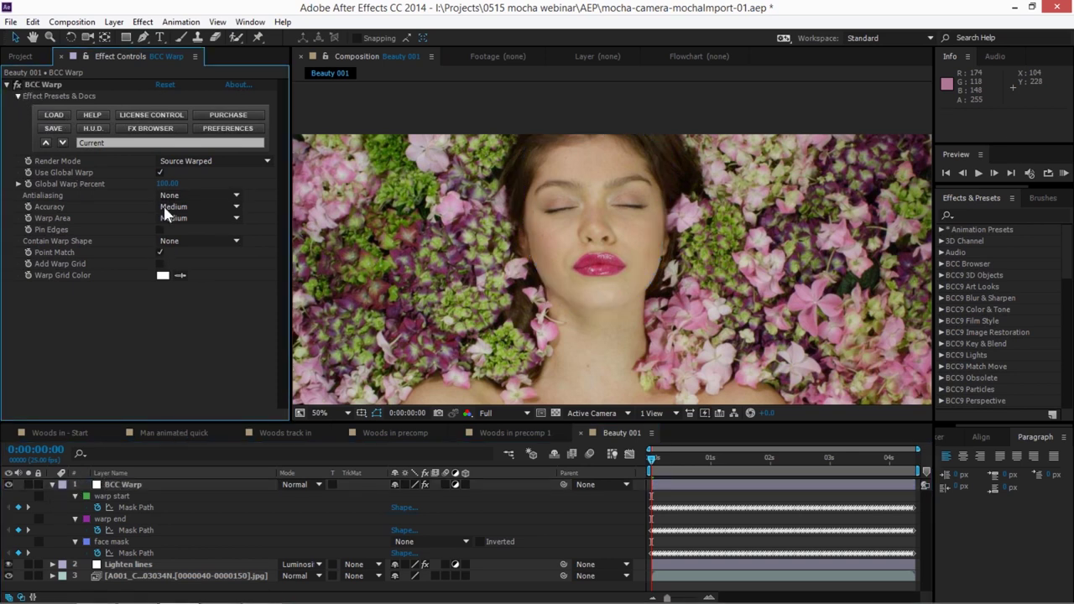
- Try a Global Warp Percent of 173 on the BCC Warp effect and return it to 100
drag(164, 190, 208, 181)
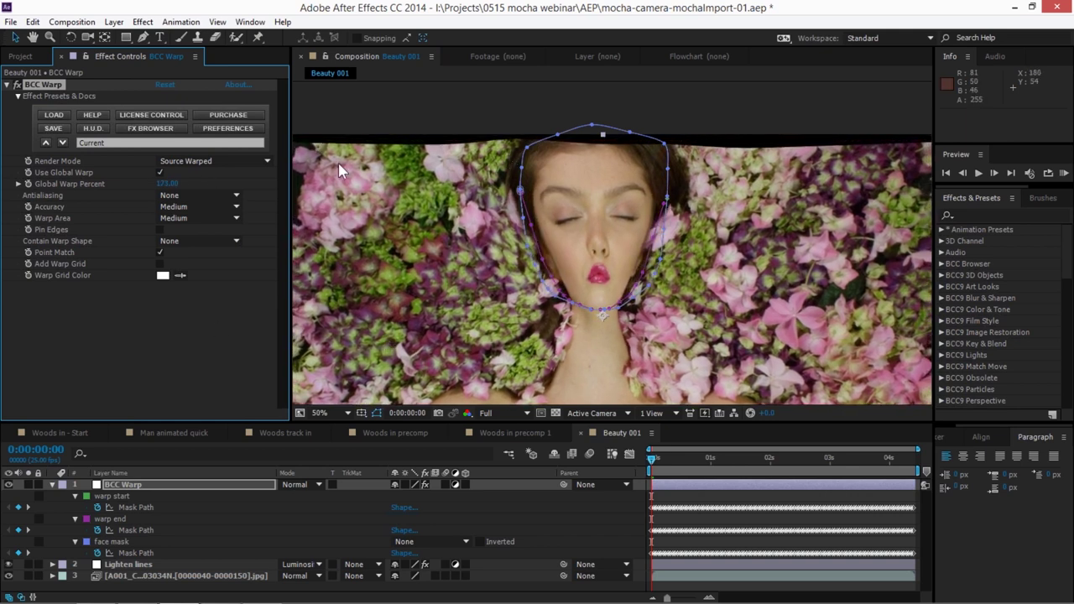
click(168, 183)
text(100)
key(Return)
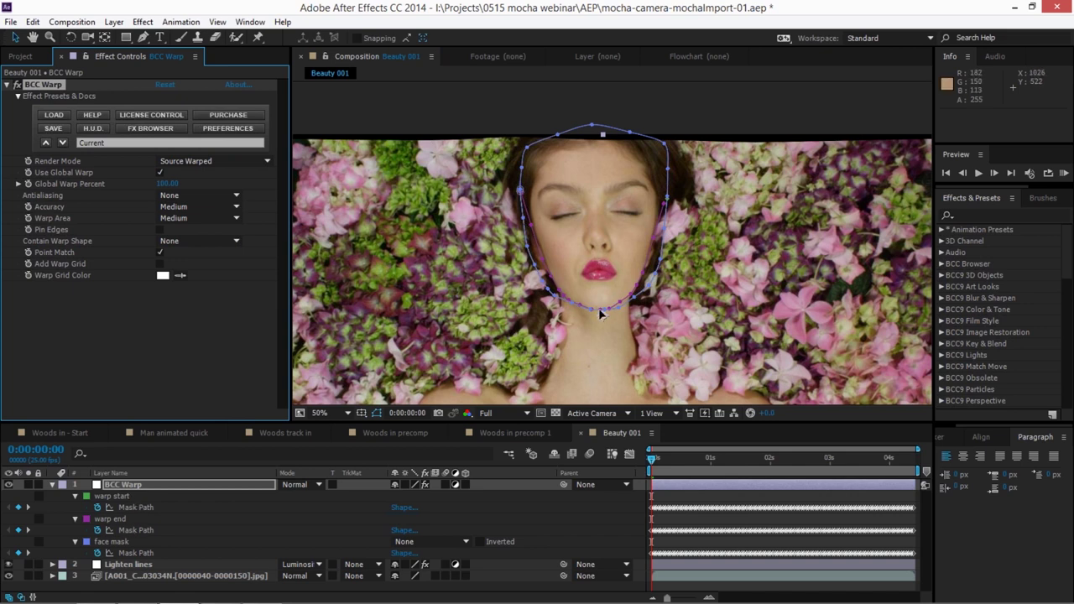
- Set the BCC Warp effect's Contain Warp Shape to face mask
click(109, 518)
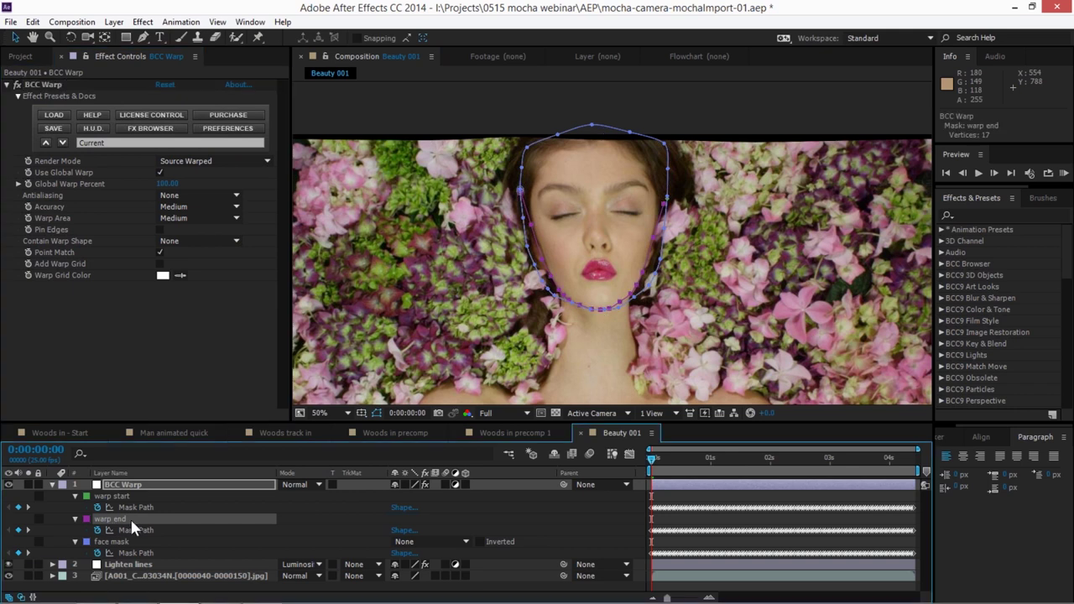
click(122, 484)
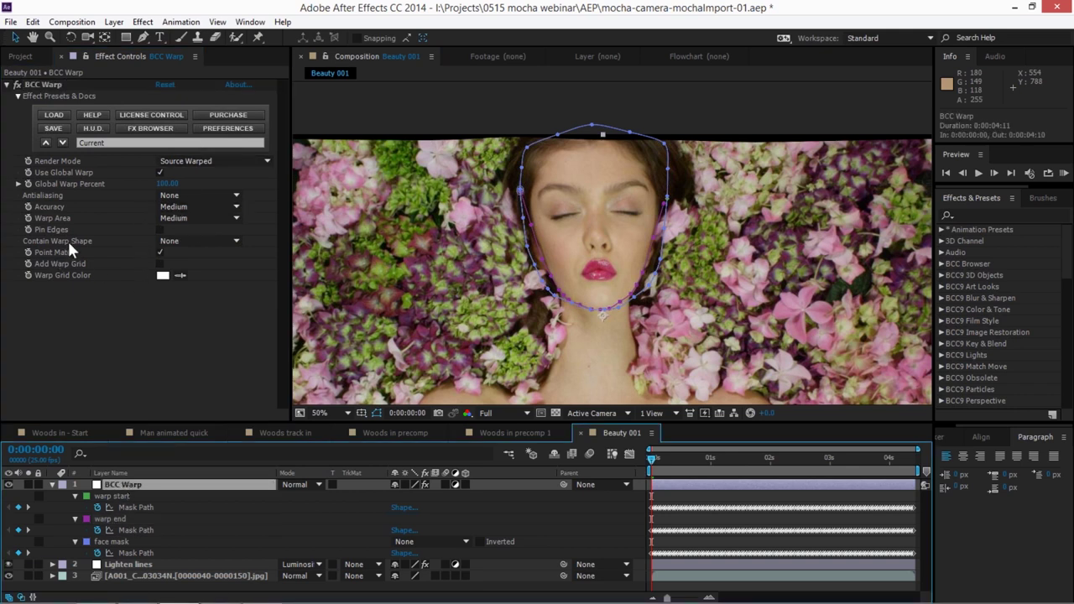
click(199, 240)
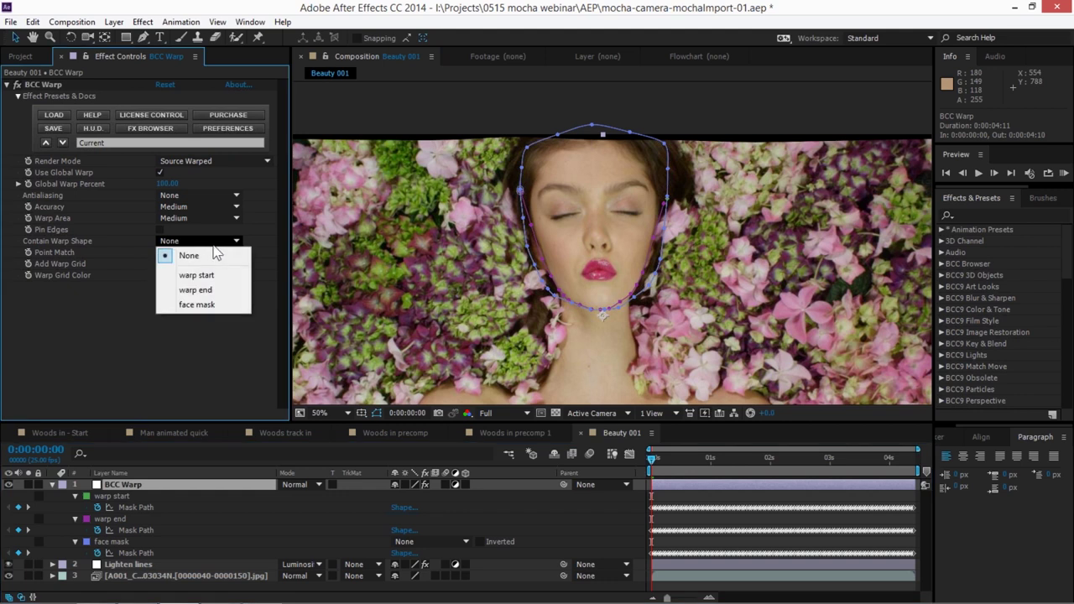
click(228, 306)
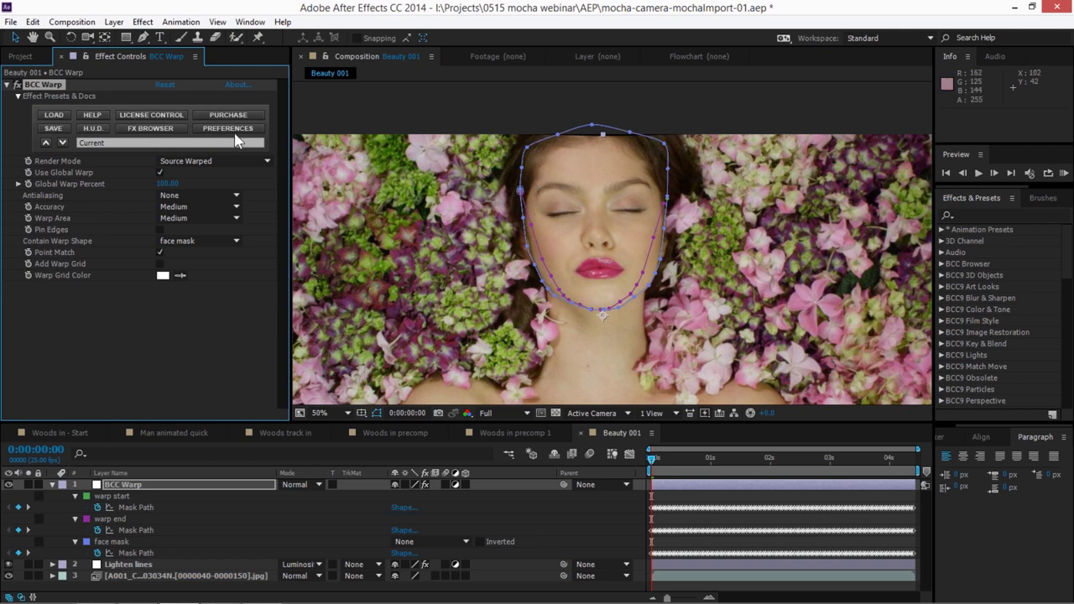
- Try exaggerated positive and negative Global Warp Percent values on the contained warp, and restore the value to 100
drag(167, 183, 255, 183)
drag(60, 201, 27, 206)
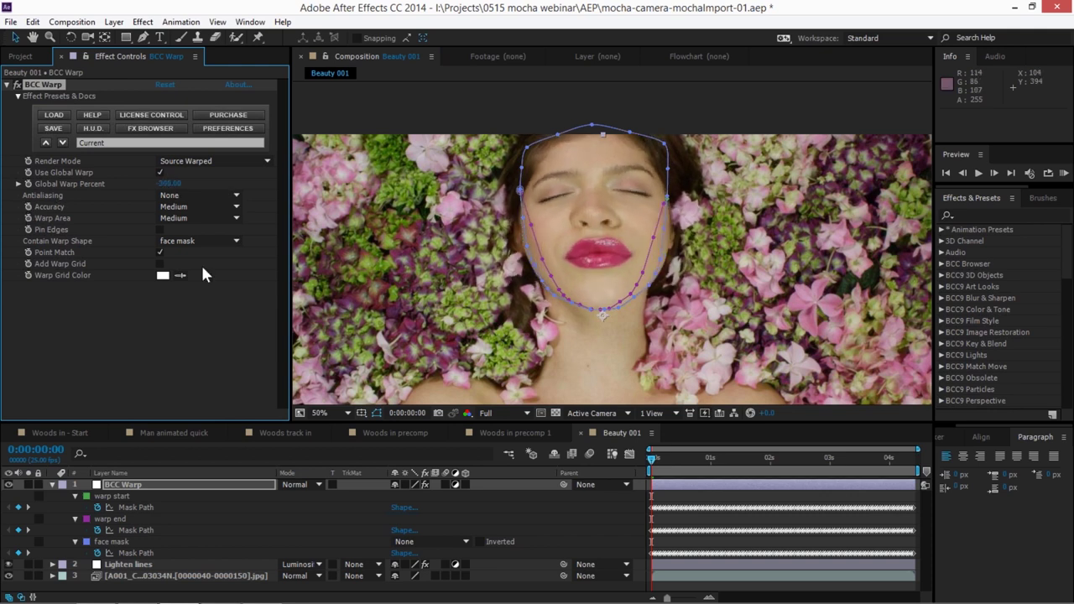
drag(164, 182, 537, 181)
click(172, 183)
text(100)
key(Return)
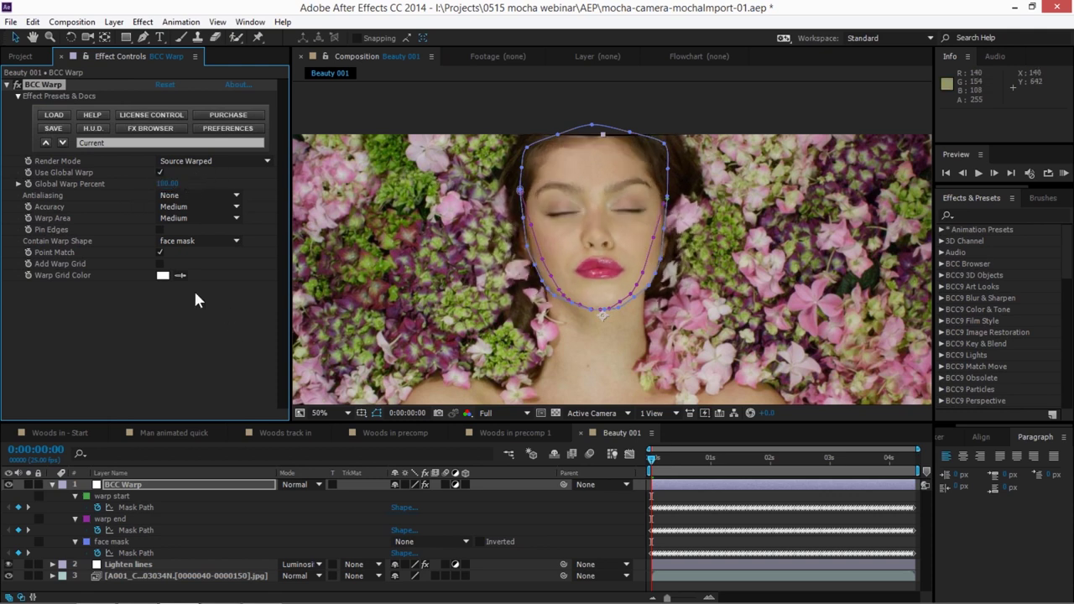
- Enable Pin Edges and turn off Point Match in the BCC Warp effect
click(160, 229)
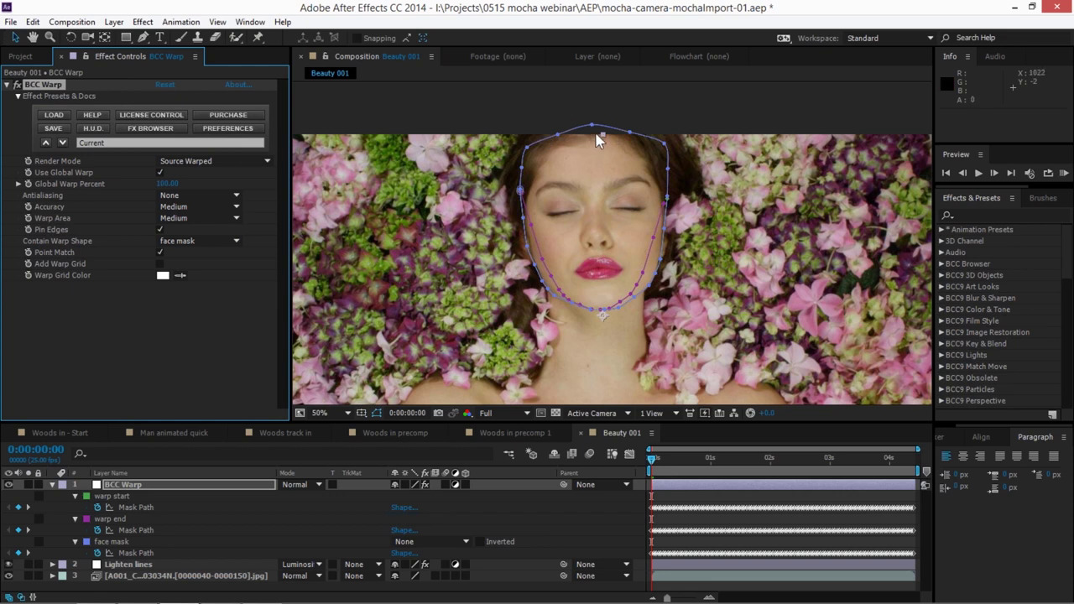
click(159, 252)
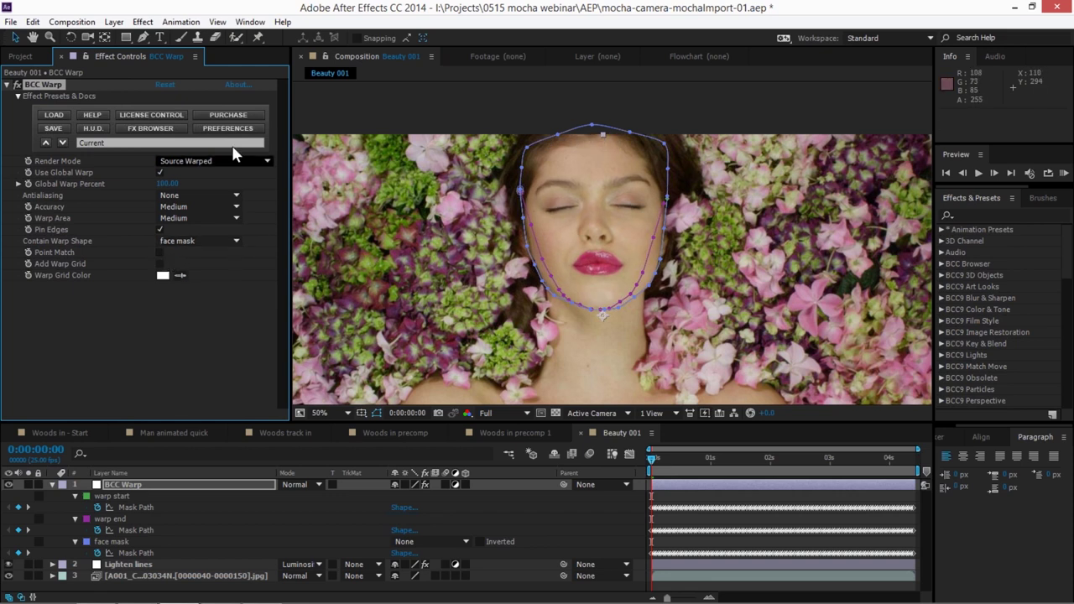
- Add the warp grid to the image and set the Global Warp Percent to 104
click(159, 263)
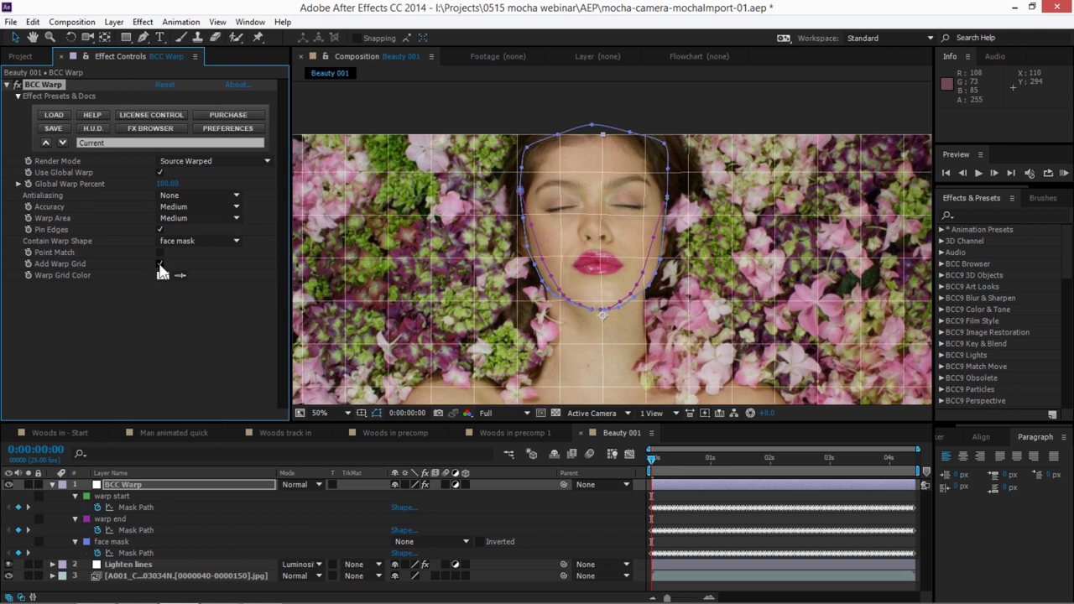
drag(168, 183, 281, 187)
drag(168, 186, 142, 288)
- Set the BCC Warp antialiasing to Medium and turn off the warp grid
click(187, 193)
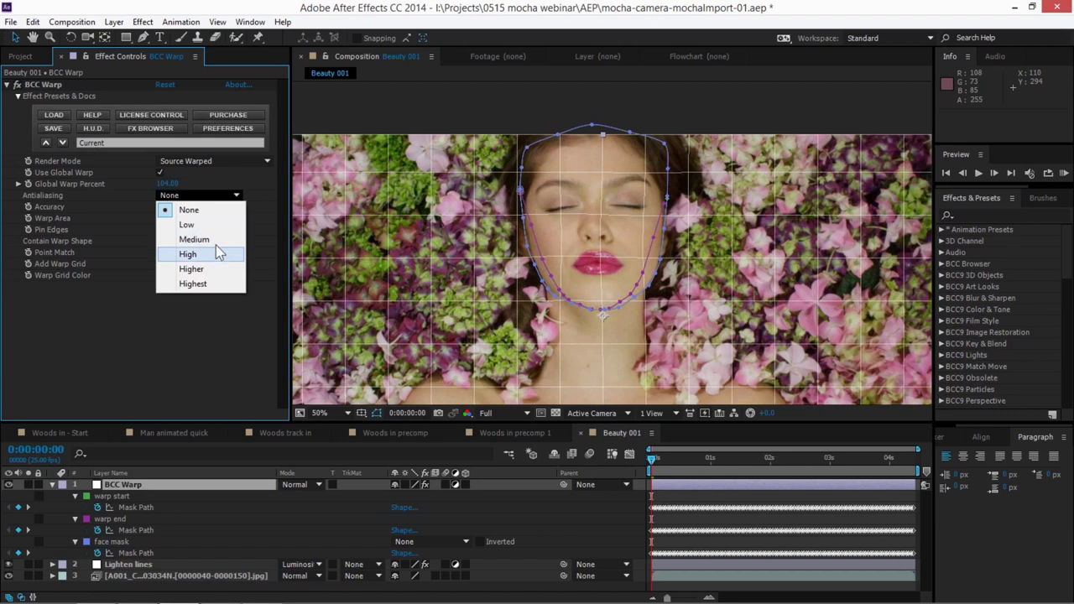
click(214, 240)
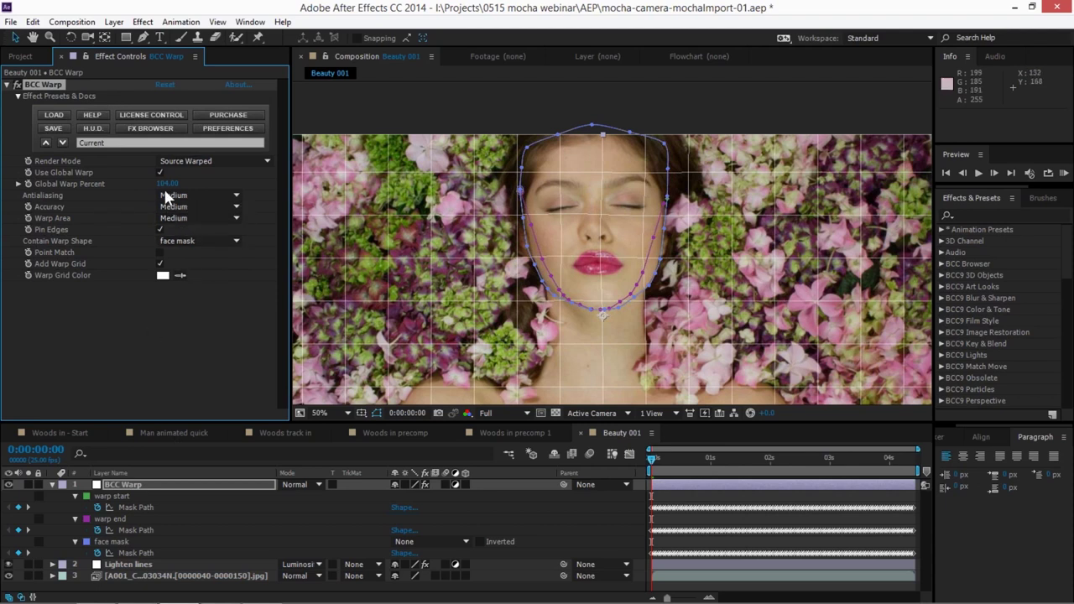
click(159, 263)
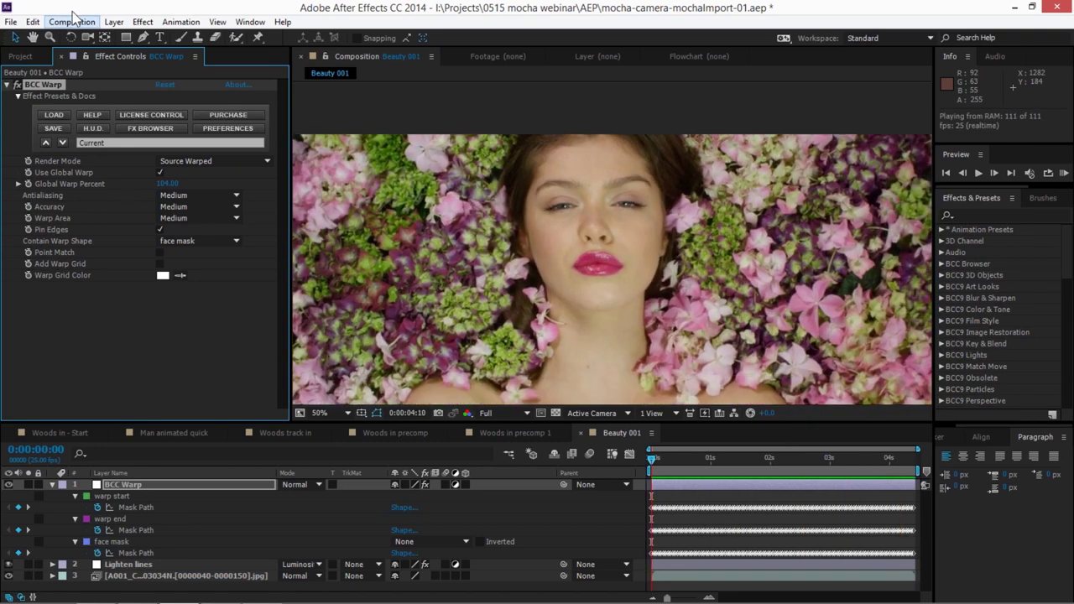
- Stop the preview playback, hide the mask outlines in the composition view and deselect all layers
key(space)
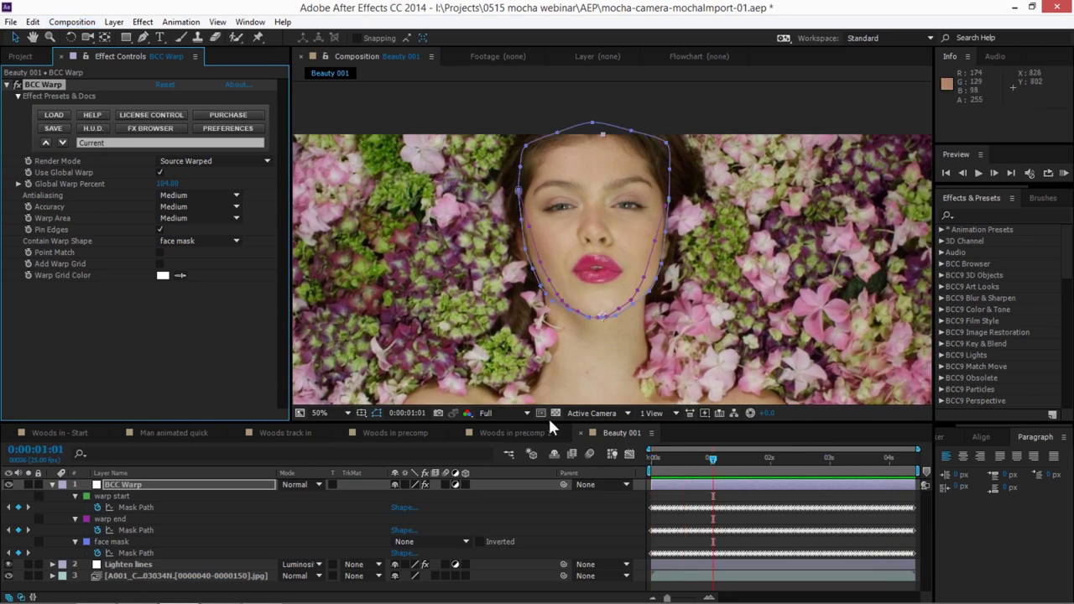
click(374, 408)
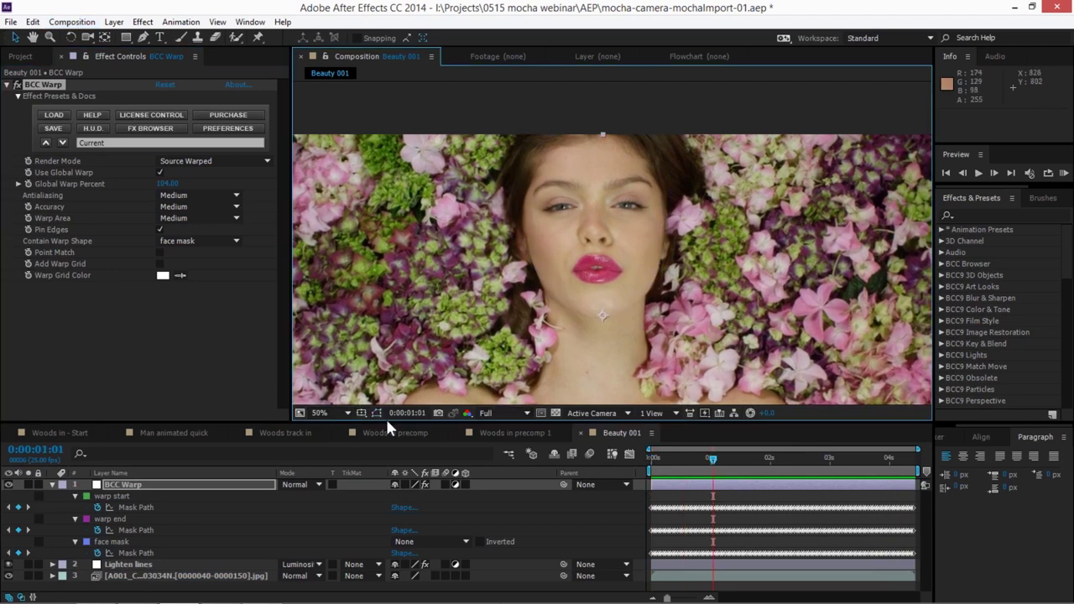
click(29, 577)
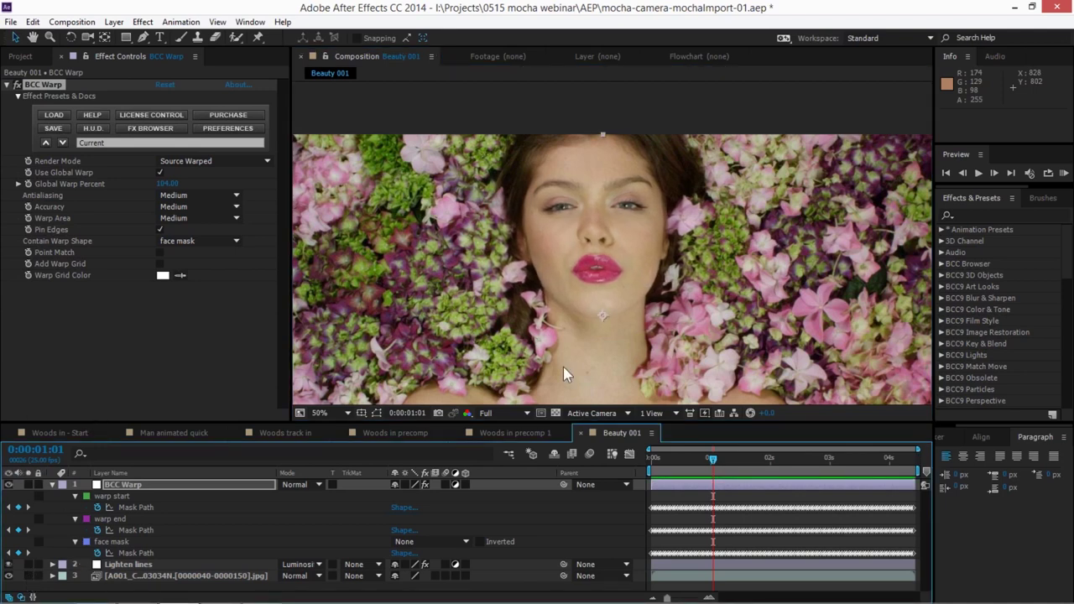
click(25, 585)
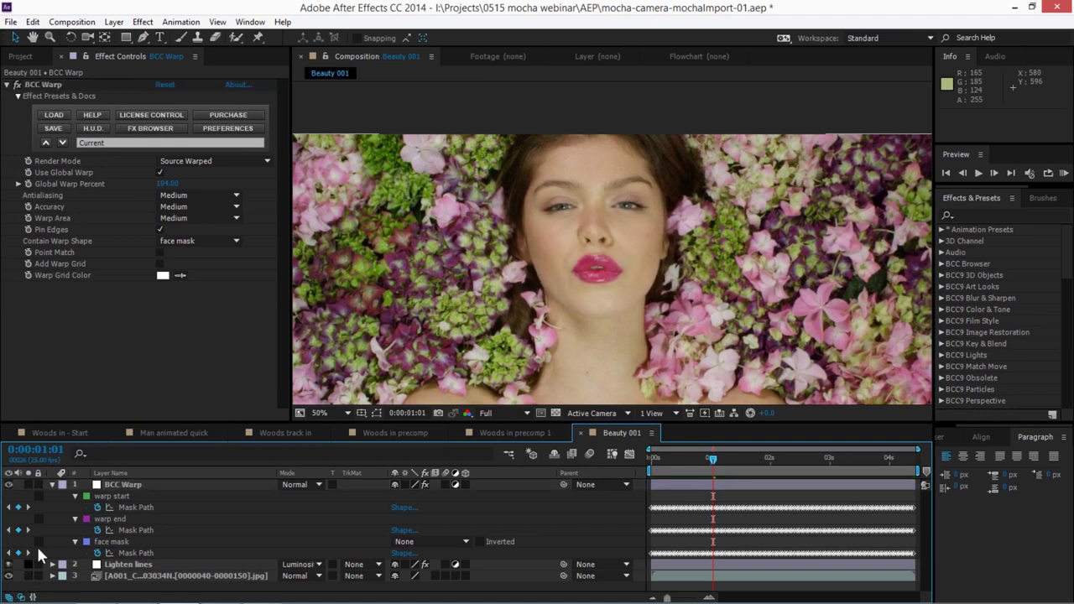
- Return the Beauty 001 composition to its first frame and save the project
drag(710, 459, 645, 453)
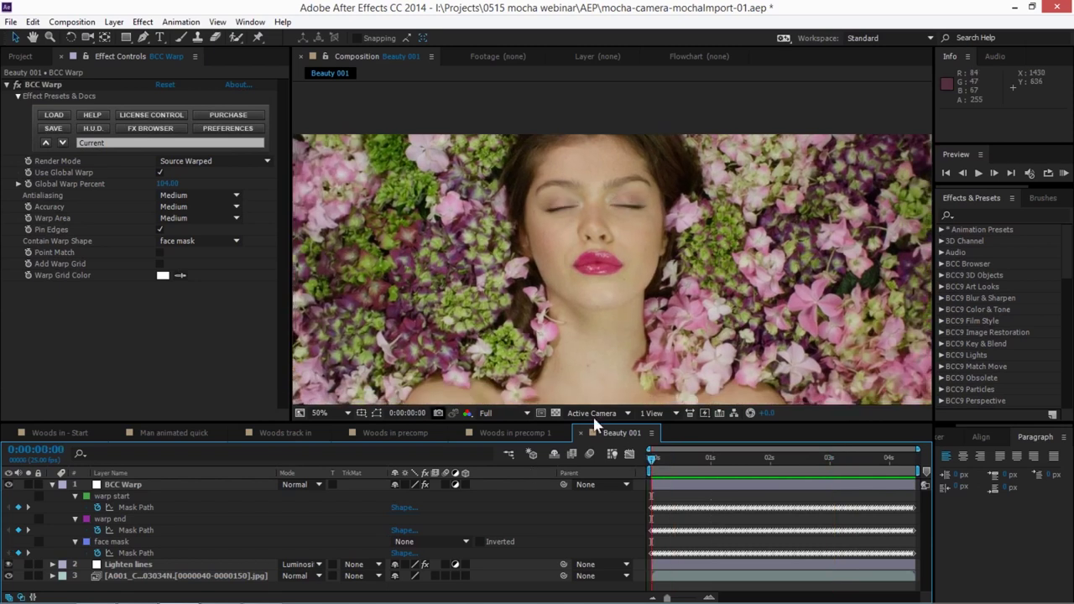
key(comma)
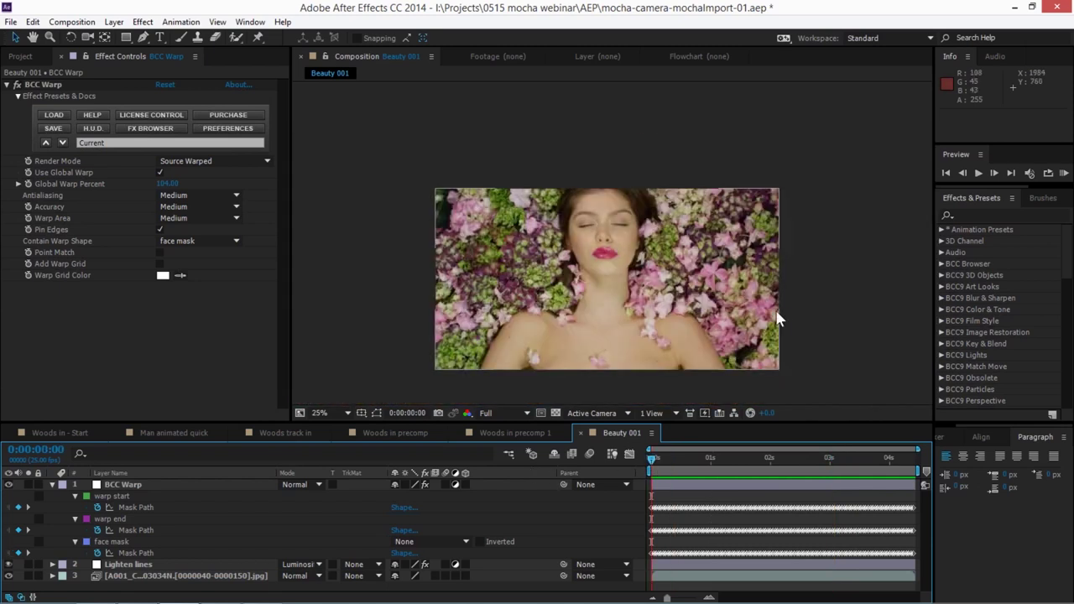
scroll(654, 209, up, 1)
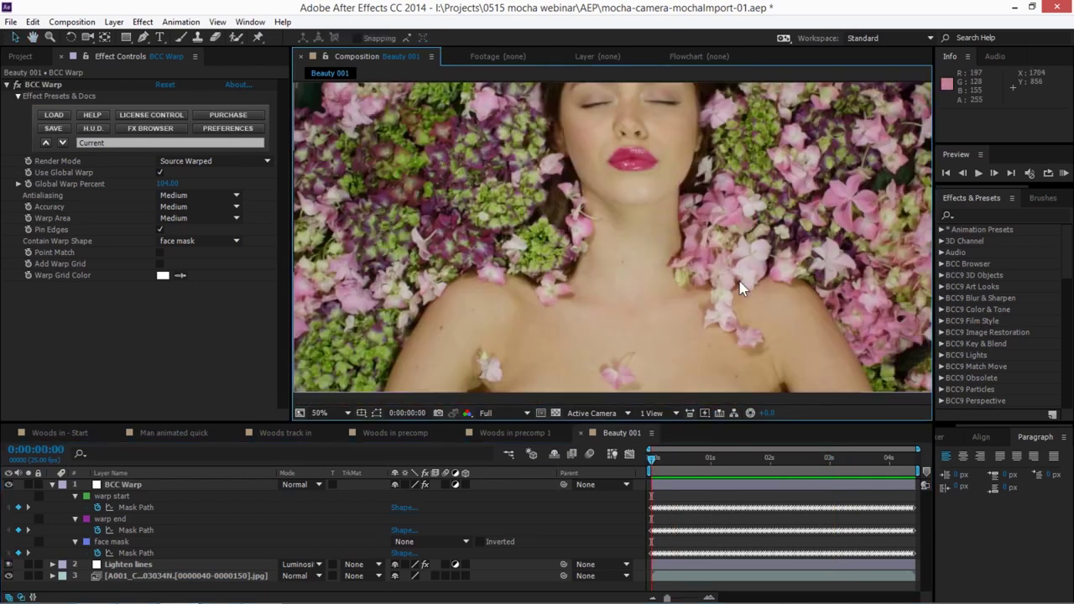
scroll(679, 198, down, 1)
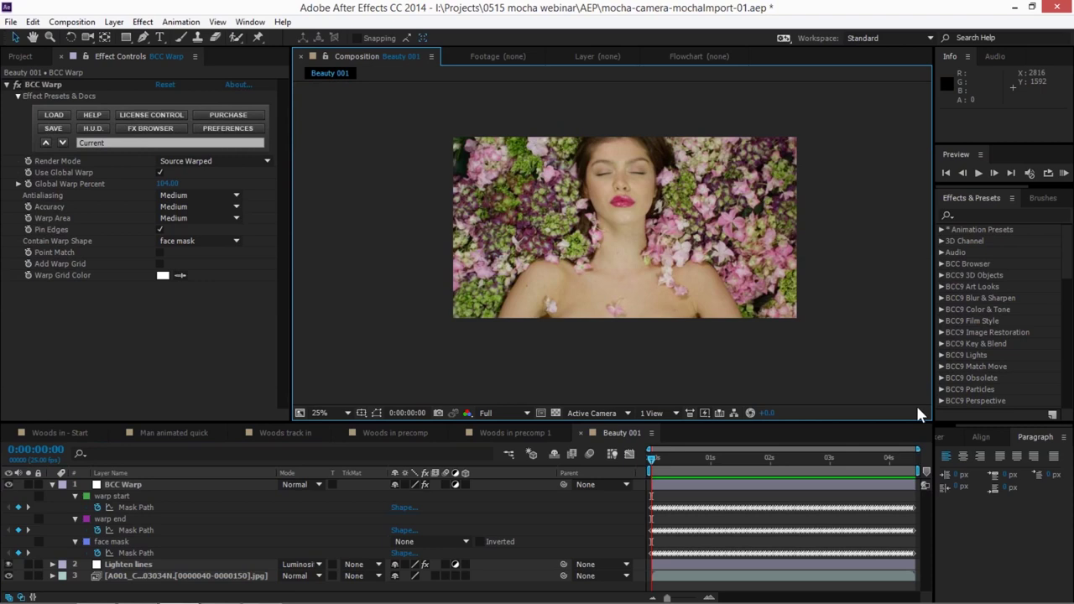
drag(723, 472, 651, 458)
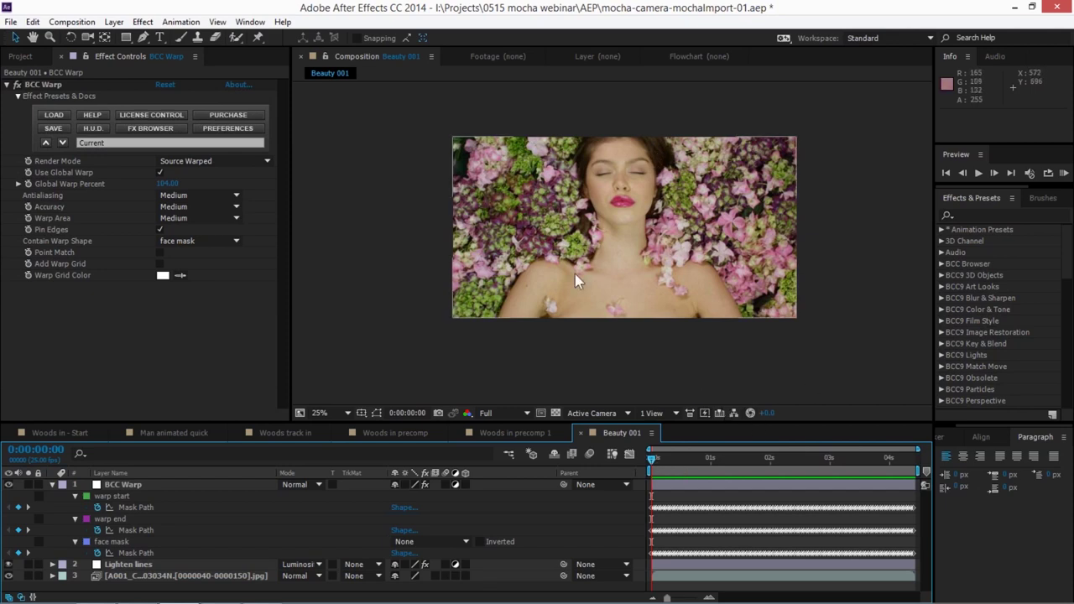
key(ctrl+s)
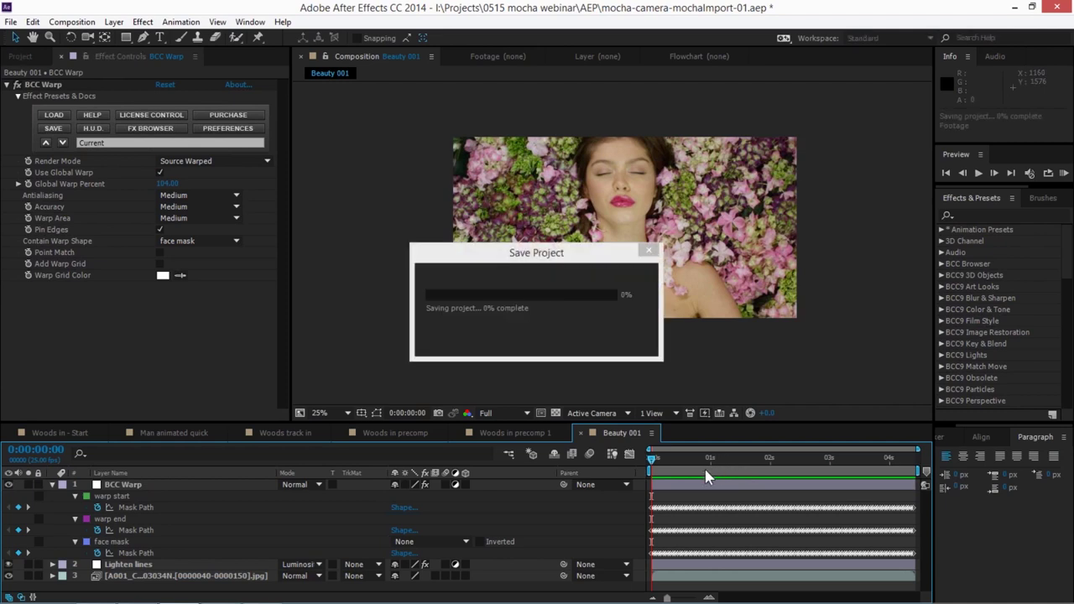
- Switch to mocha Pro, fit the clip in the viewer and open the Lens calibration settings
key(alt+Tab)
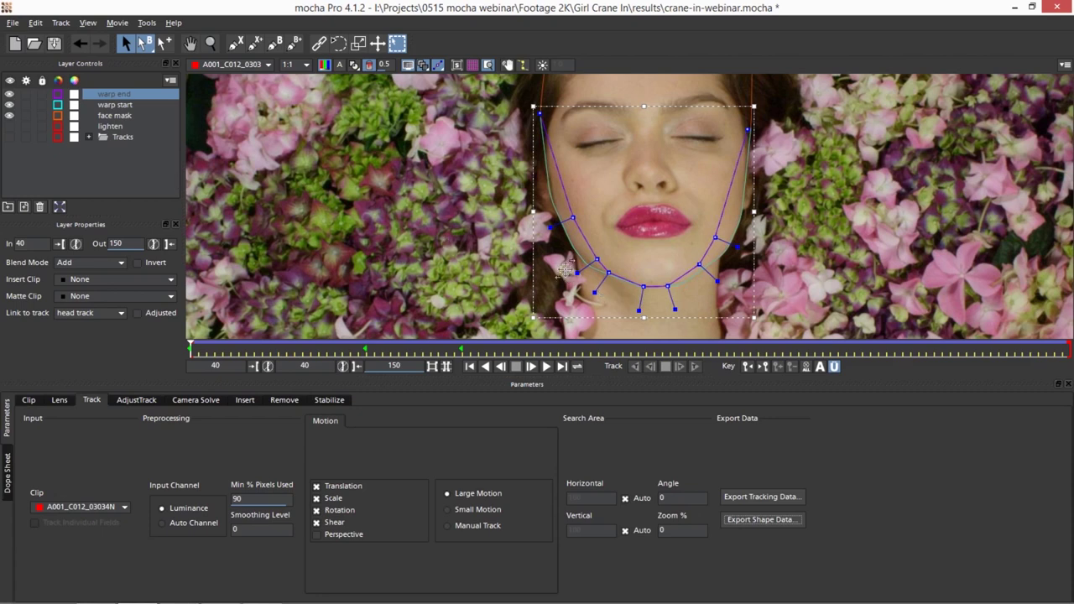
scroll(944, 228, down, 3)
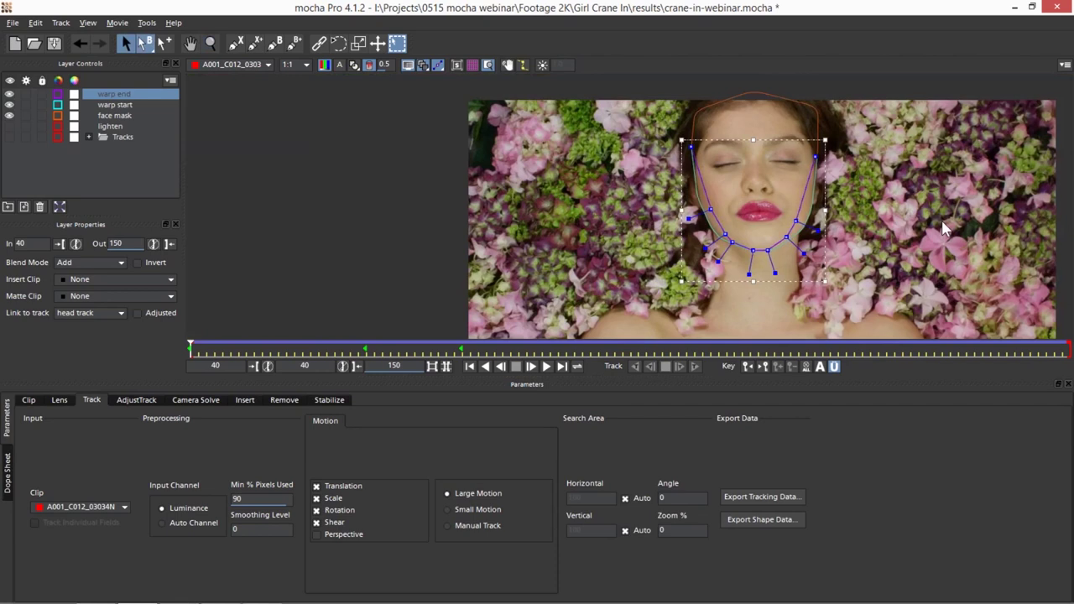
key(f)
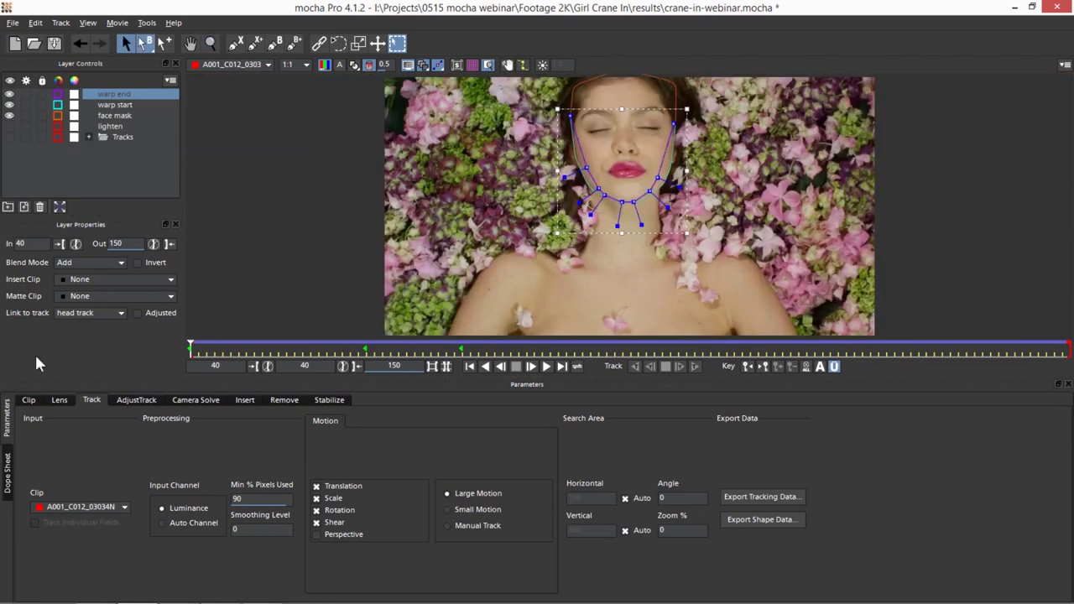
click(68, 400)
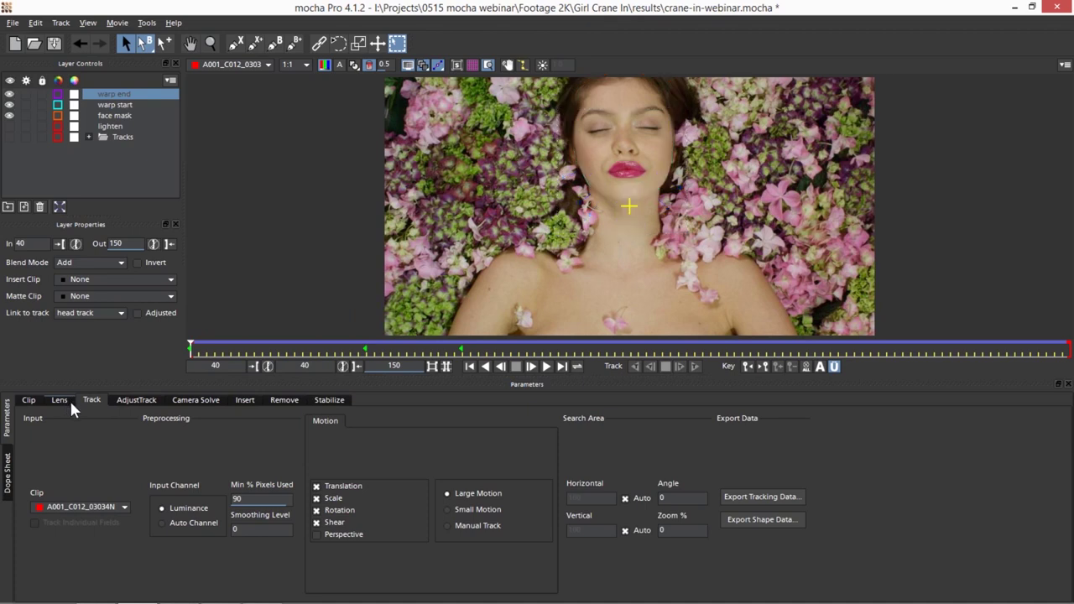
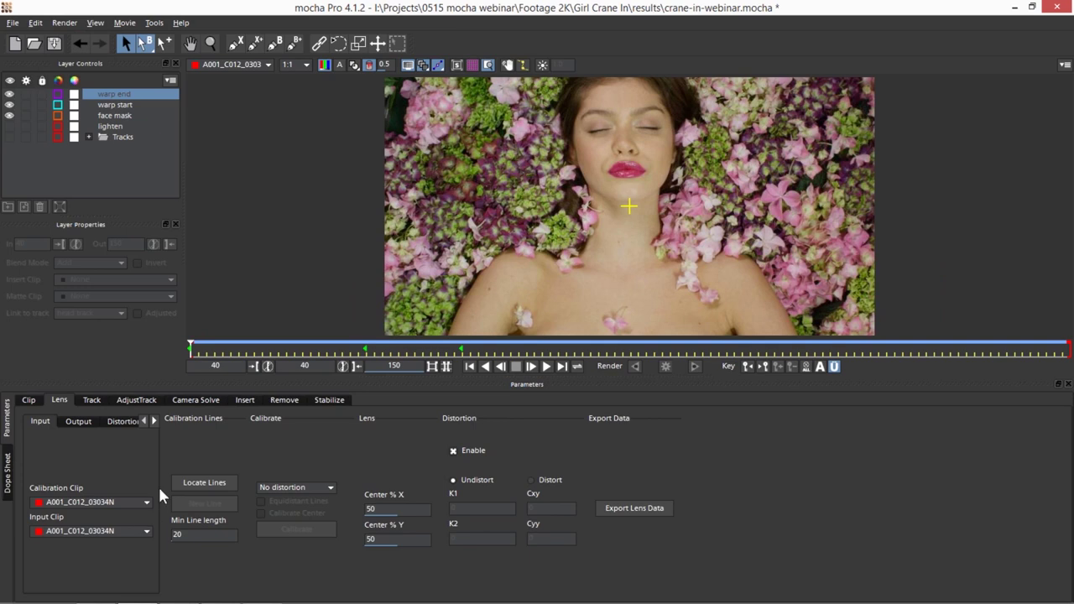
click(231, 483)
- Open the recent project distortion map webinar.mocha from the Distortion map 2K results folder
click(13, 22)
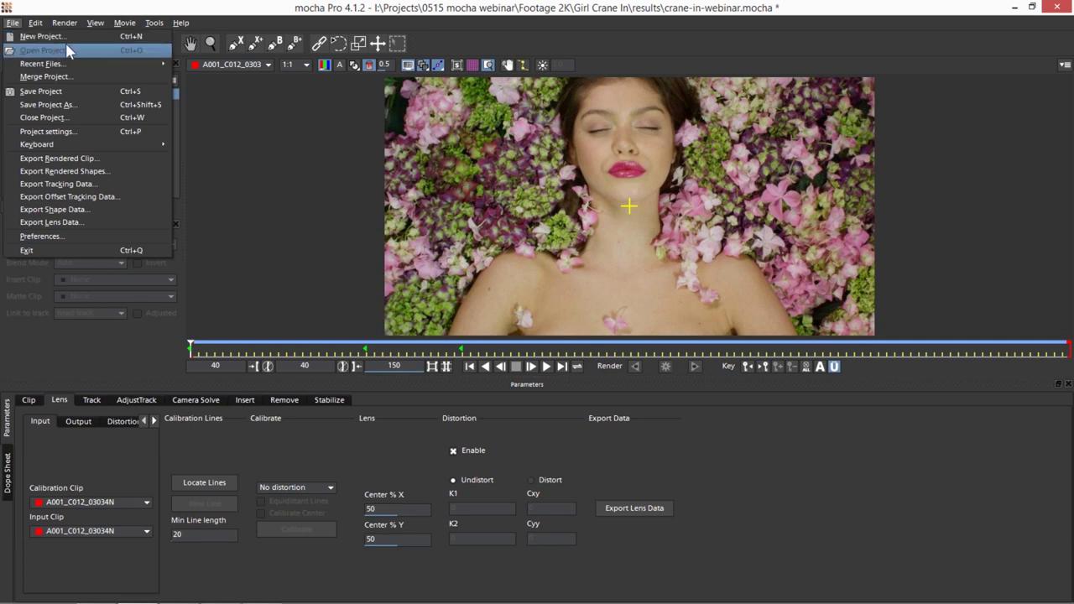
mouse_move(85, 63)
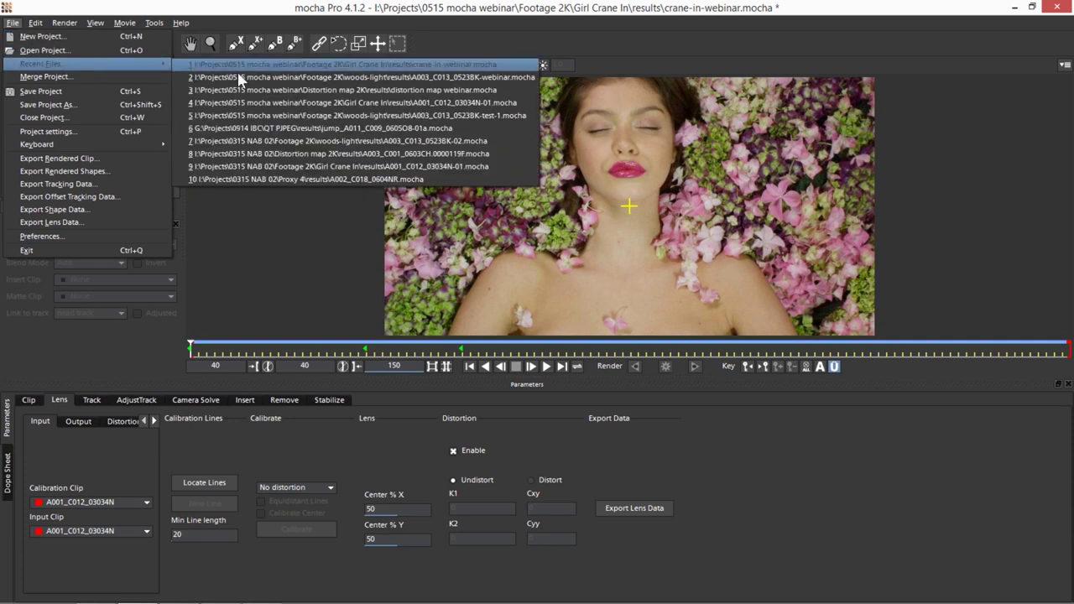
click(473, 89)
click(800, 334)
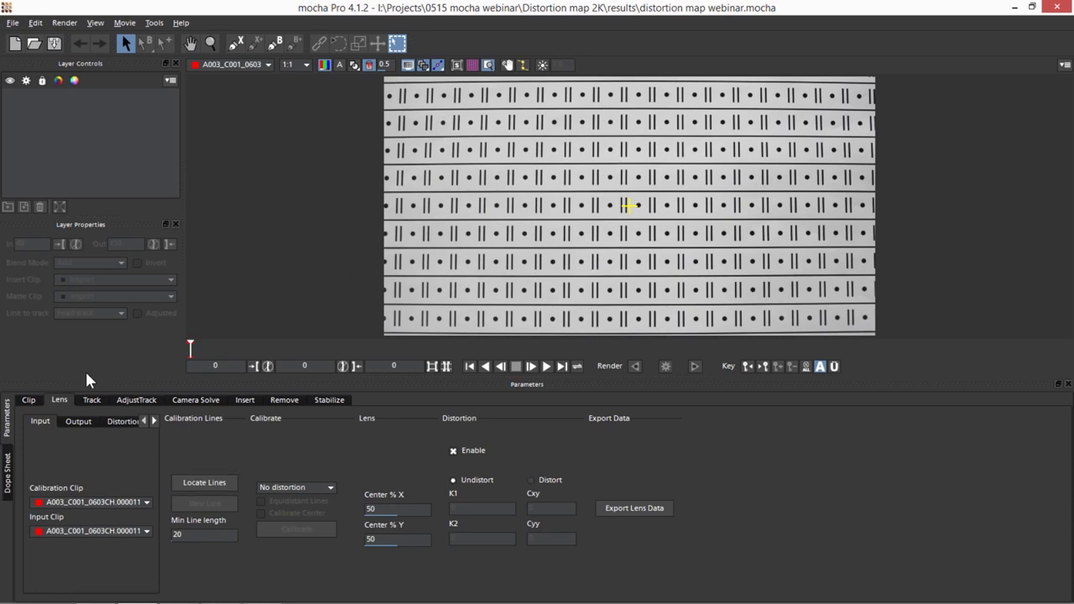
- Locate the lines in the distortion chart and join the top edge segments into a new calibration line spanning its full width
click(223, 485)
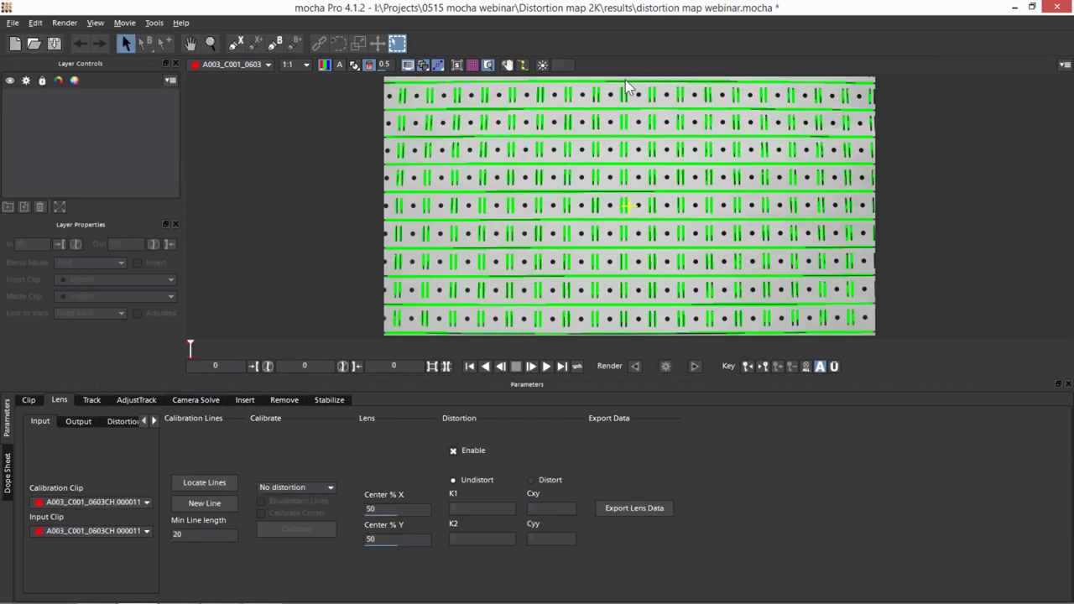
click(210, 504)
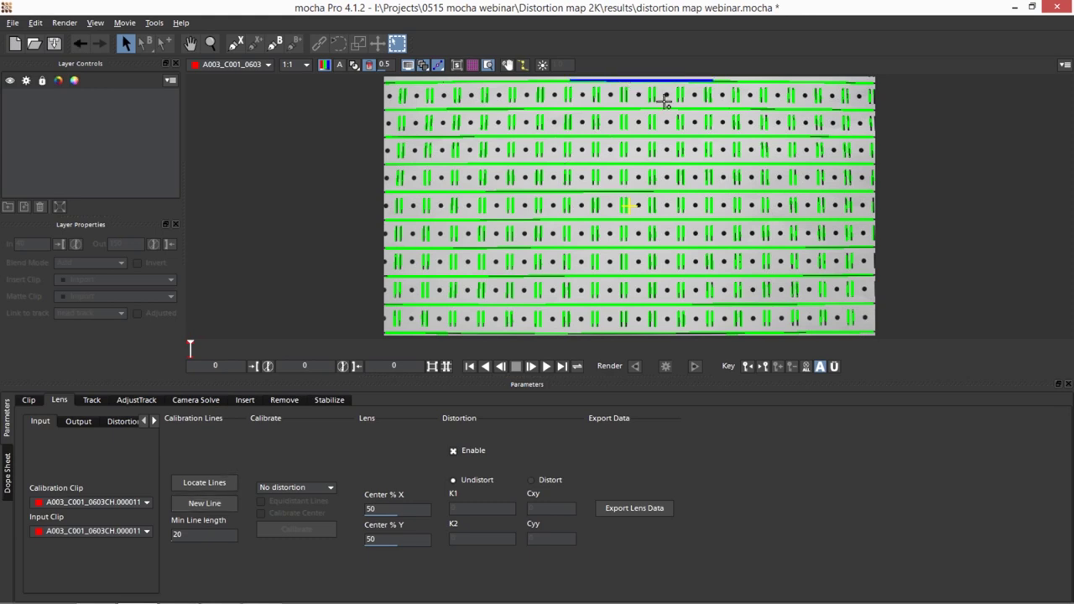
click(528, 81)
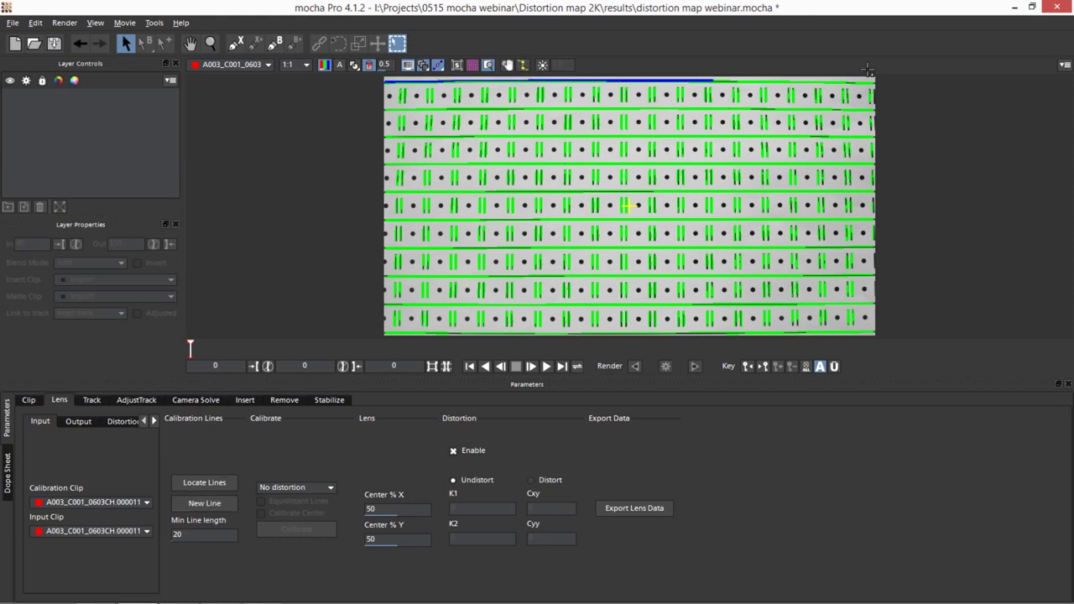
click(803, 80)
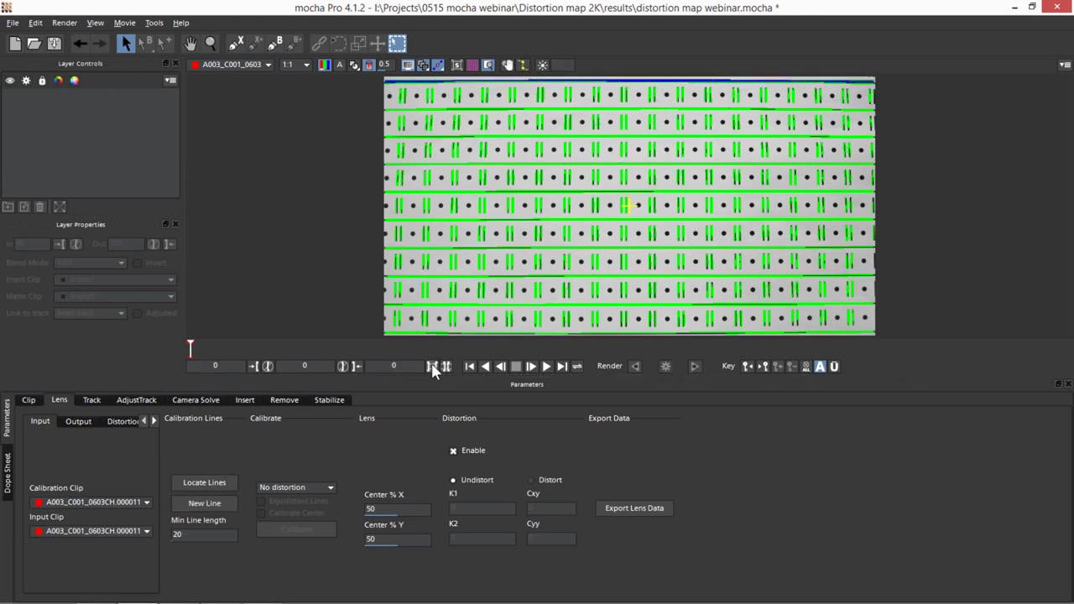
- Build horizontal calibration lines along the chart's bottom edge, across its middle and along the fourth row line from its top
click(412, 333)
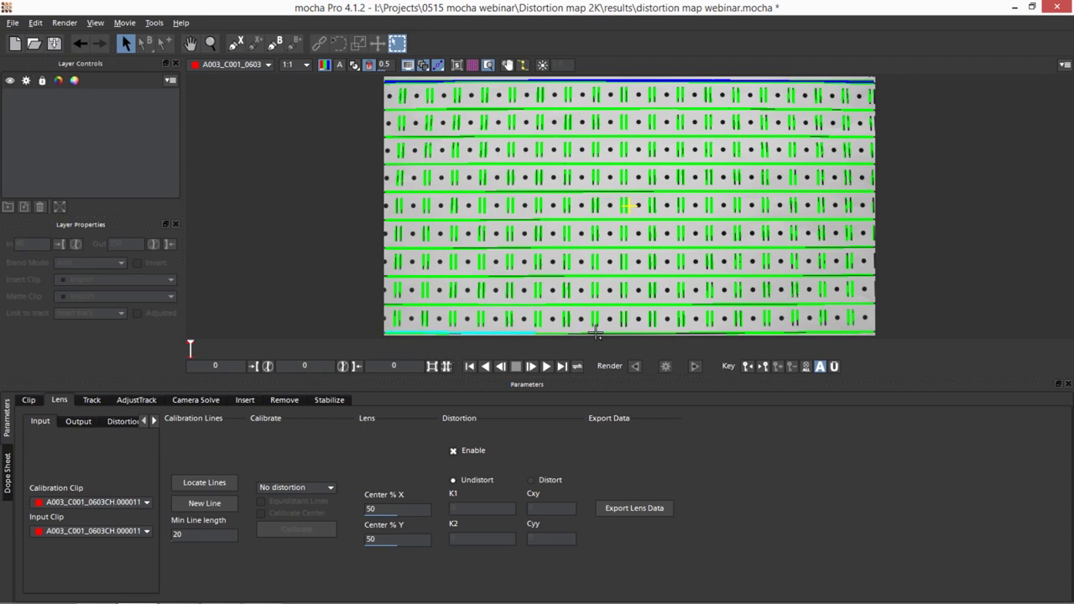
click(722, 333)
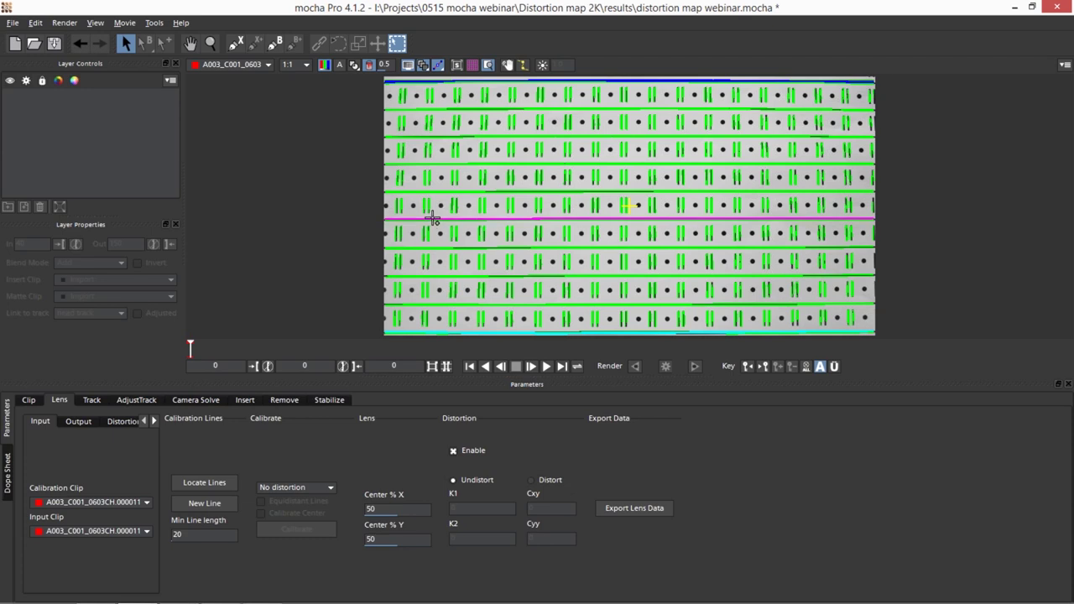
click(456, 163)
click(632, 165)
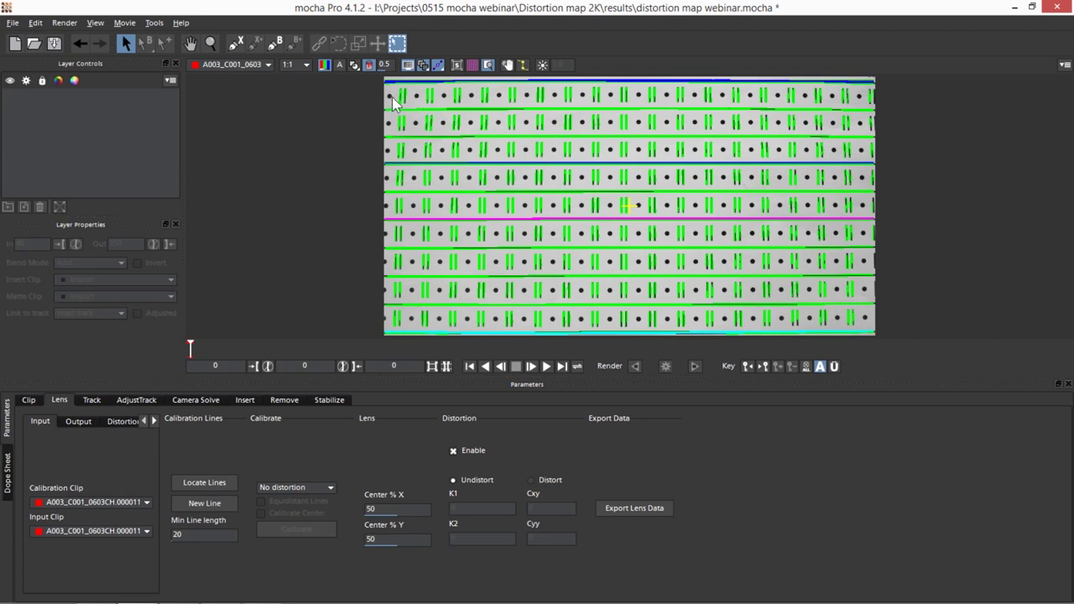
- Build vertical calibration lines from the double-bar marks along the chart's left and right edges
click(398, 181)
click(396, 267)
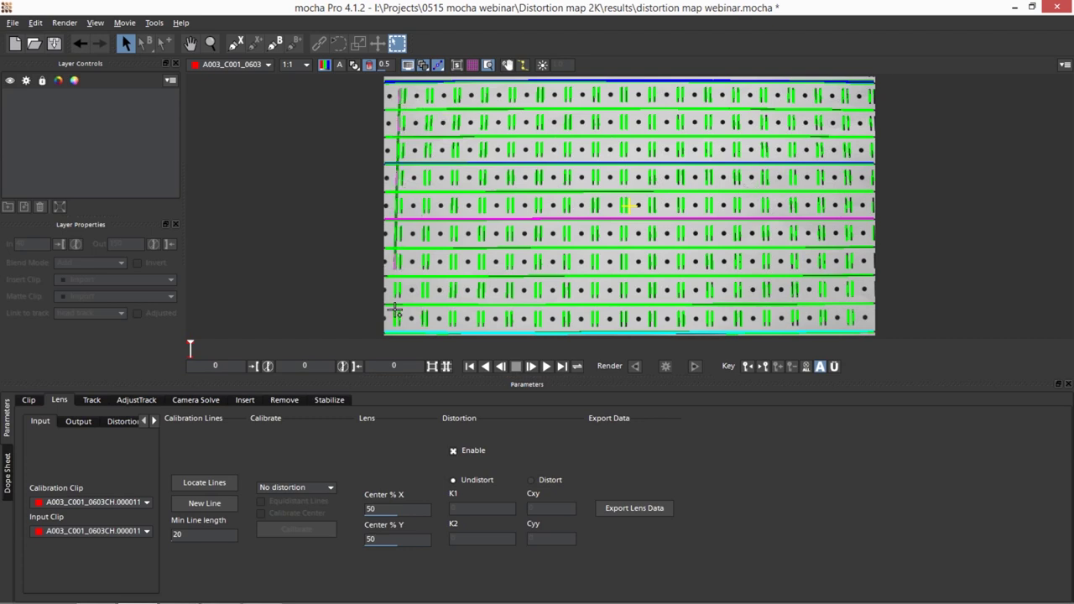
click(392, 325)
click(869, 95)
click(869, 158)
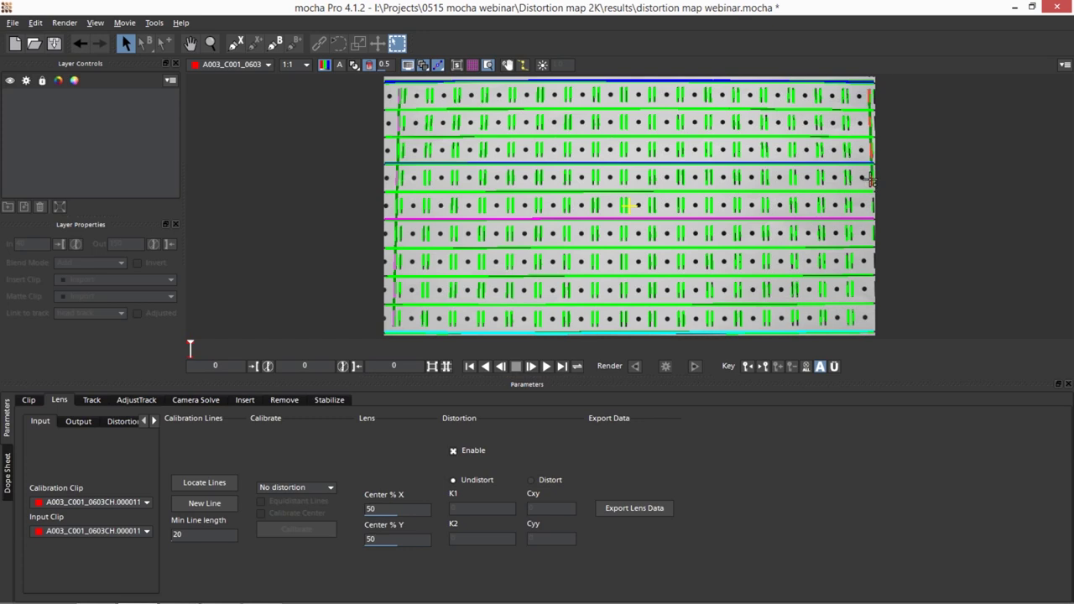
click(871, 242)
- Build a vertical calibration line down the fourth column of double bars from the chart's right edge
click(791, 96)
click(794, 180)
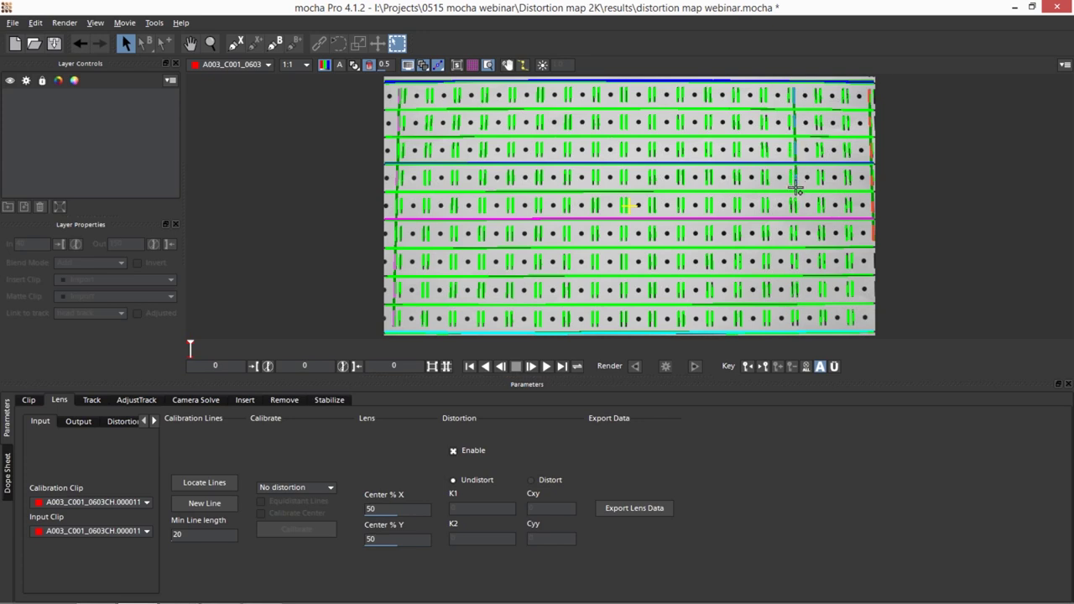
click(795, 262)
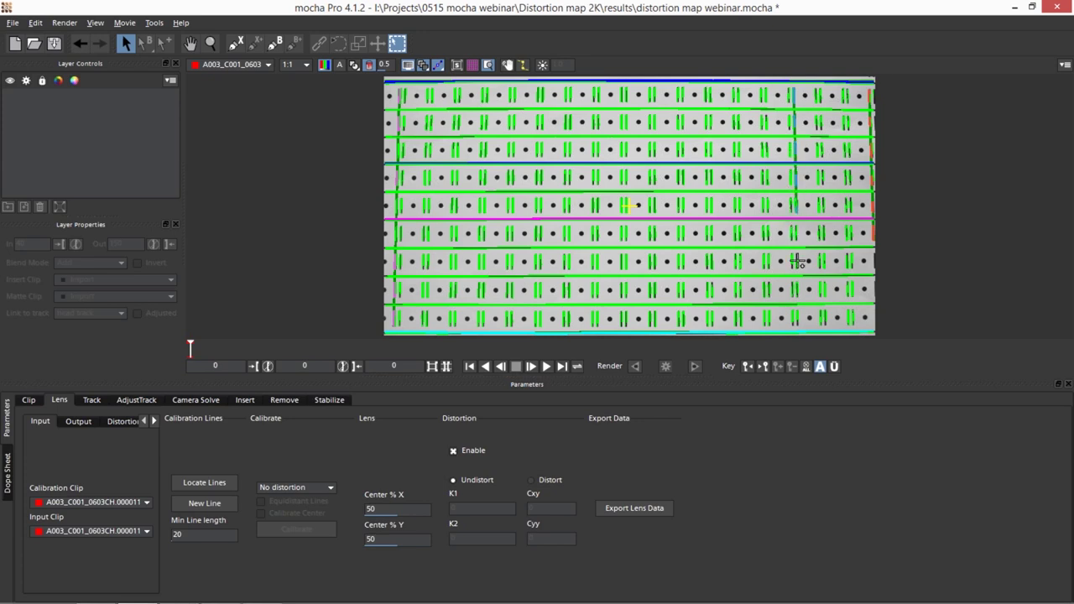
click(795, 319)
- Build a vertical calibration line down the sixth column of double bars from the chart's left edge
click(538, 95)
click(537, 187)
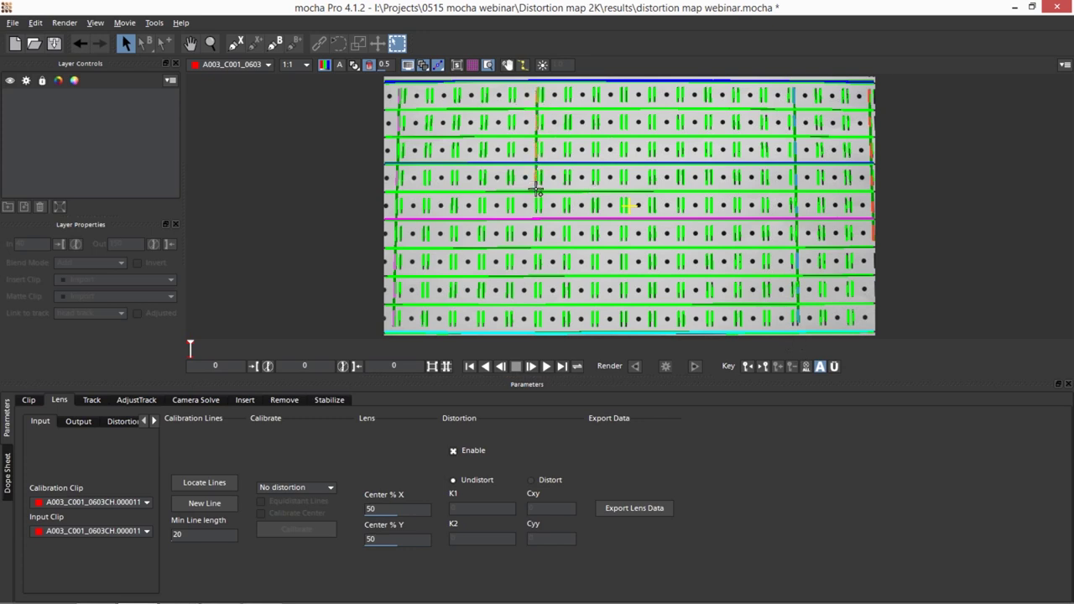
click(536, 234)
click(534, 289)
click(533, 322)
- Build a vertical calibration line from the segments of the double-bar column just right of the chart's center
click(654, 94)
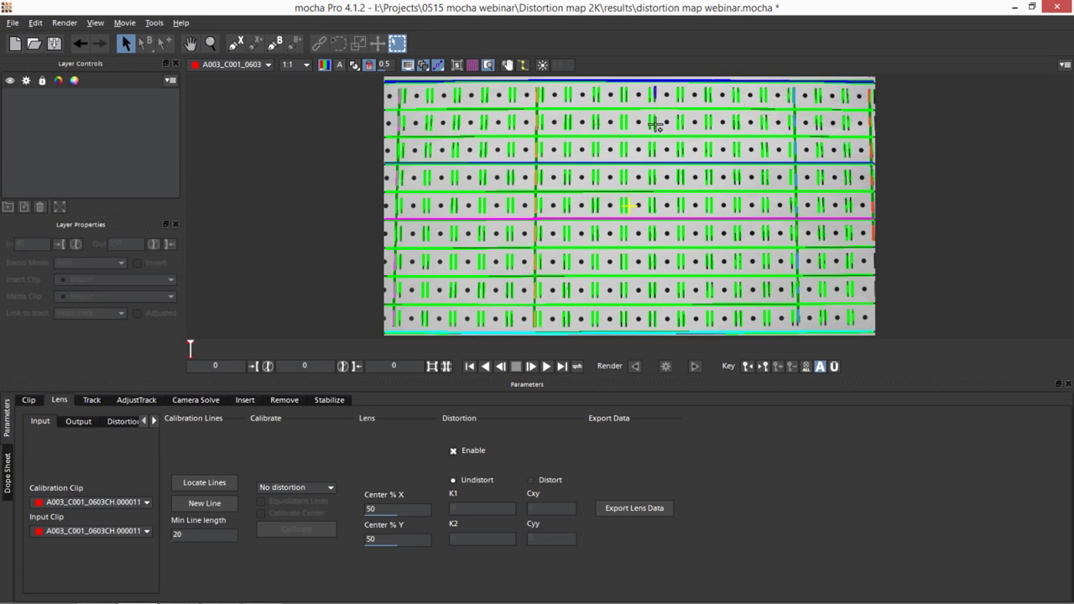
click(655, 123)
click(655, 151)
click(655, 178)
click(655, 206)
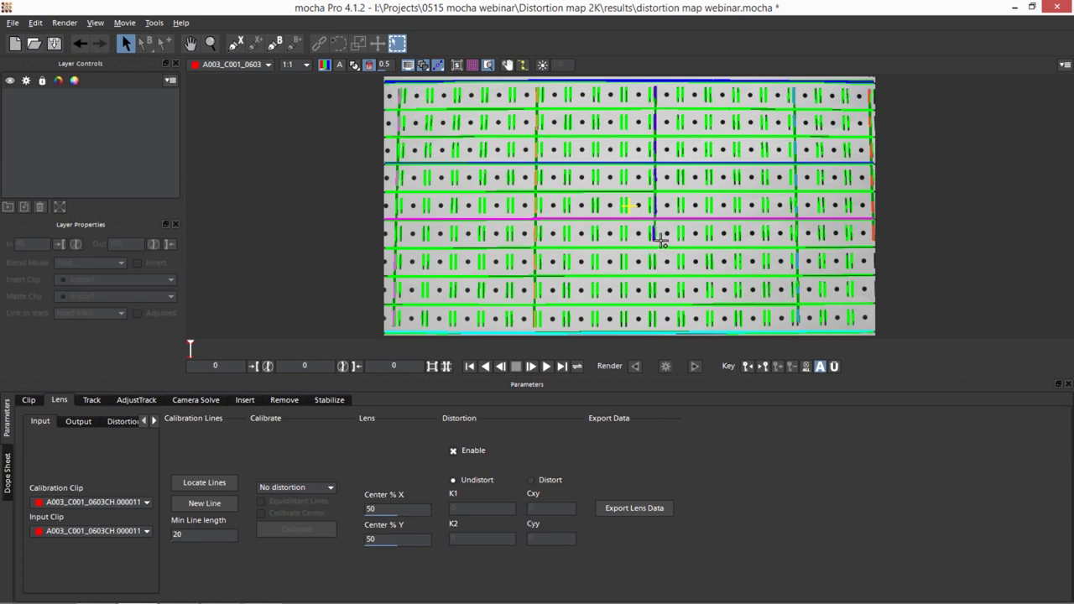
click(656, 235)
click(655, 263)
click(653, 291)
click(654, 319)
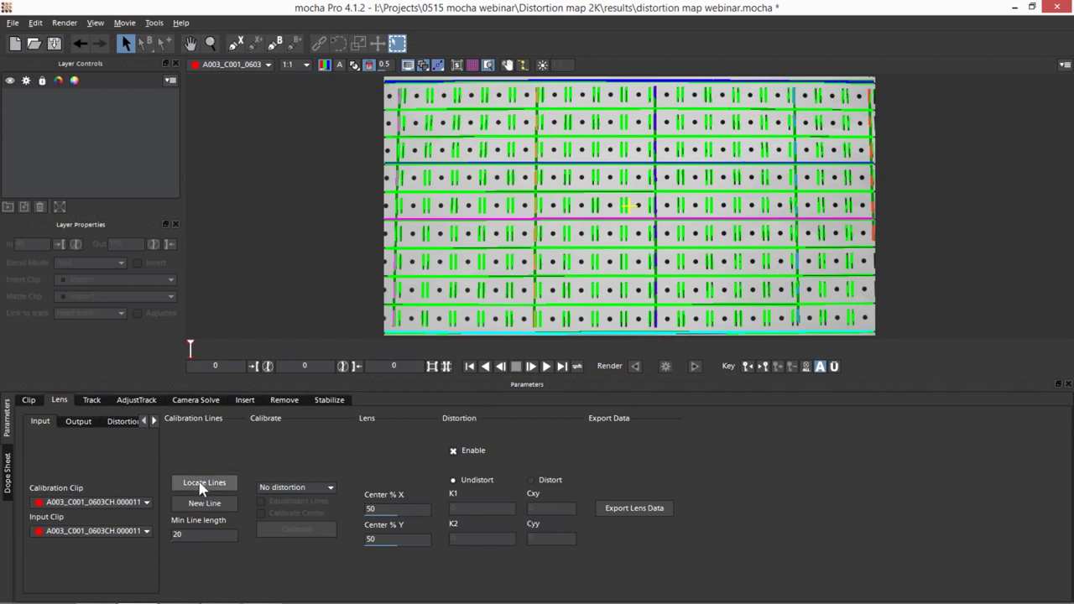
- Calibrate the lens with the 1-Parameter distortion model and render the undistorted version of the chart
click(331, 488)
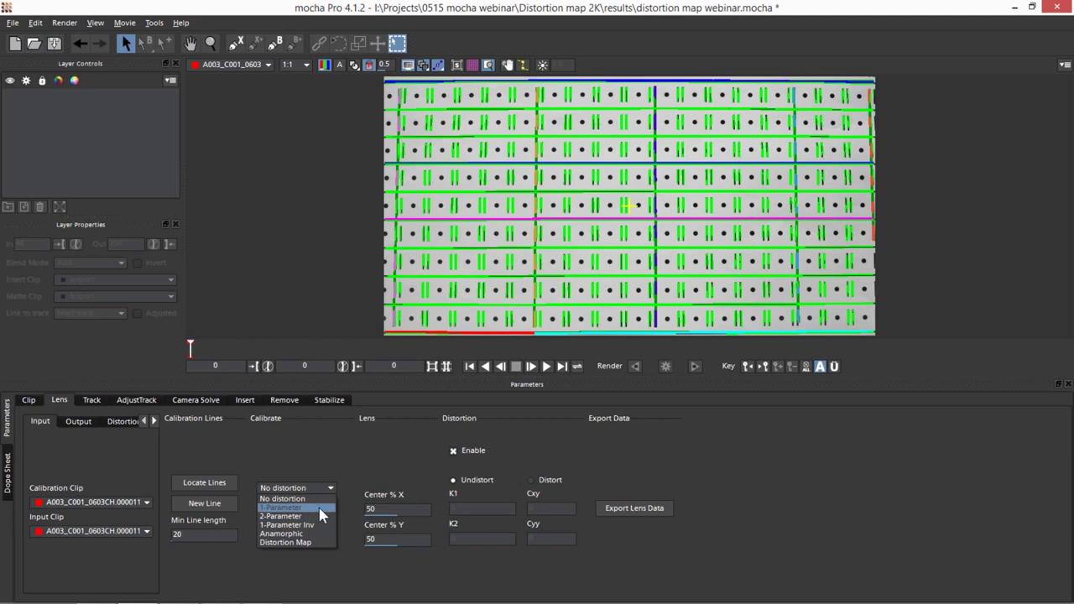
click(309, 508)
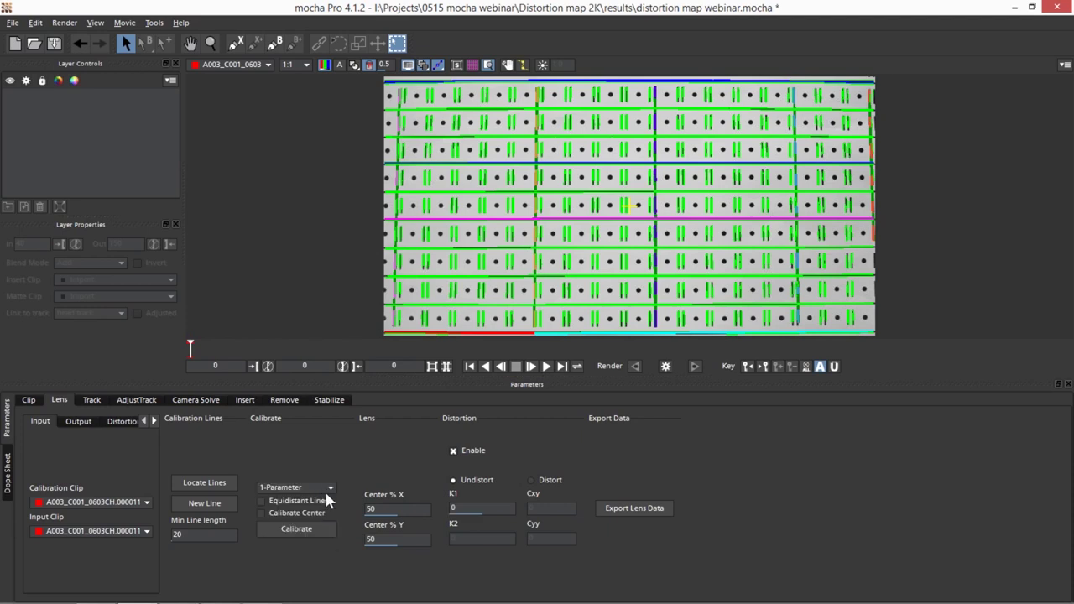
click(325, 490)
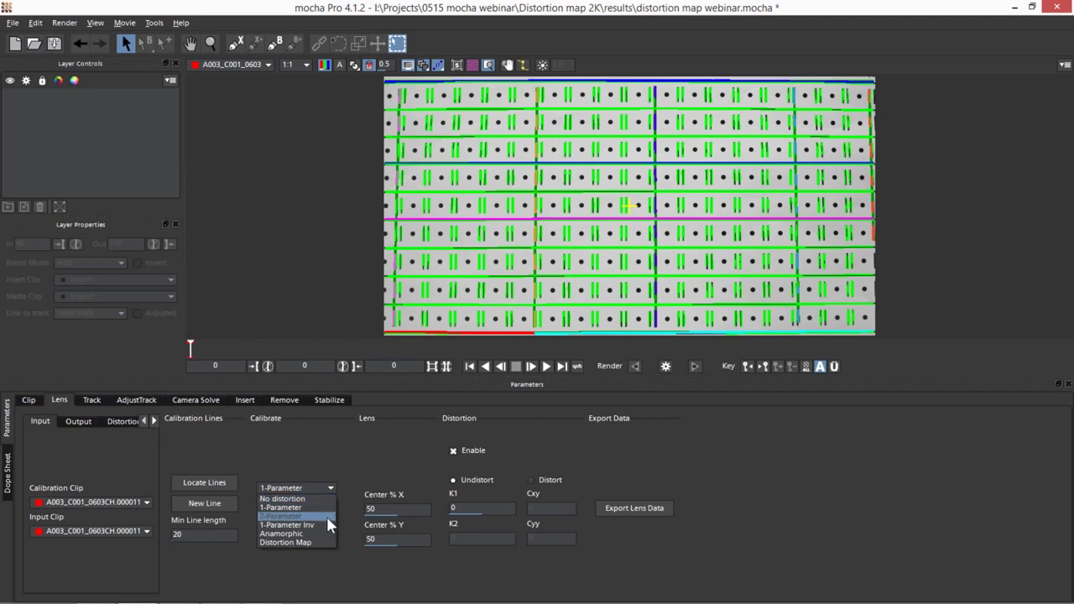
click(363, 470)
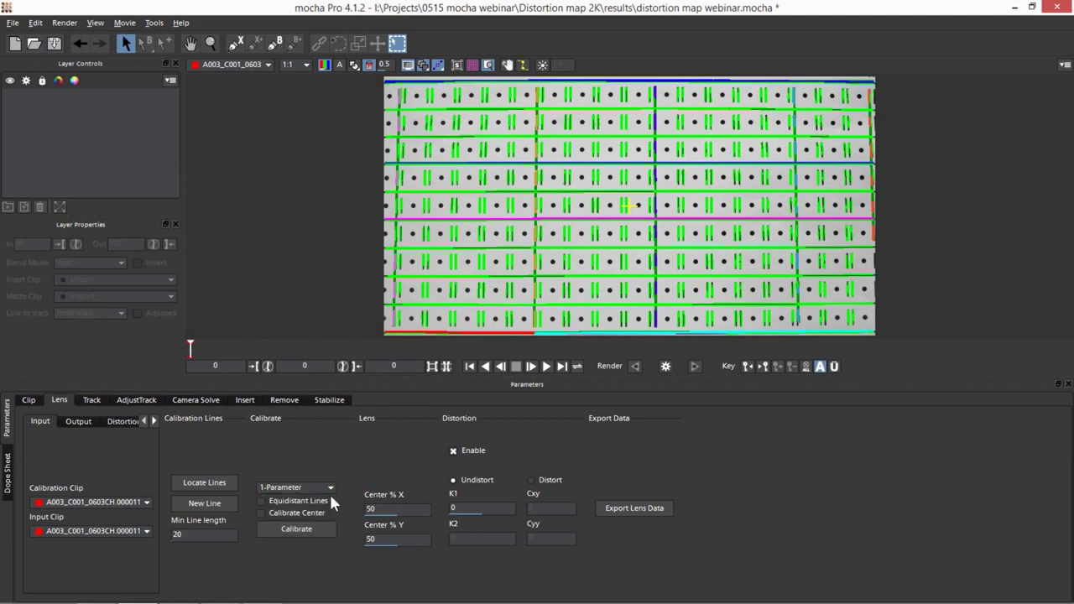
click(328, 488)
click(359, 440)
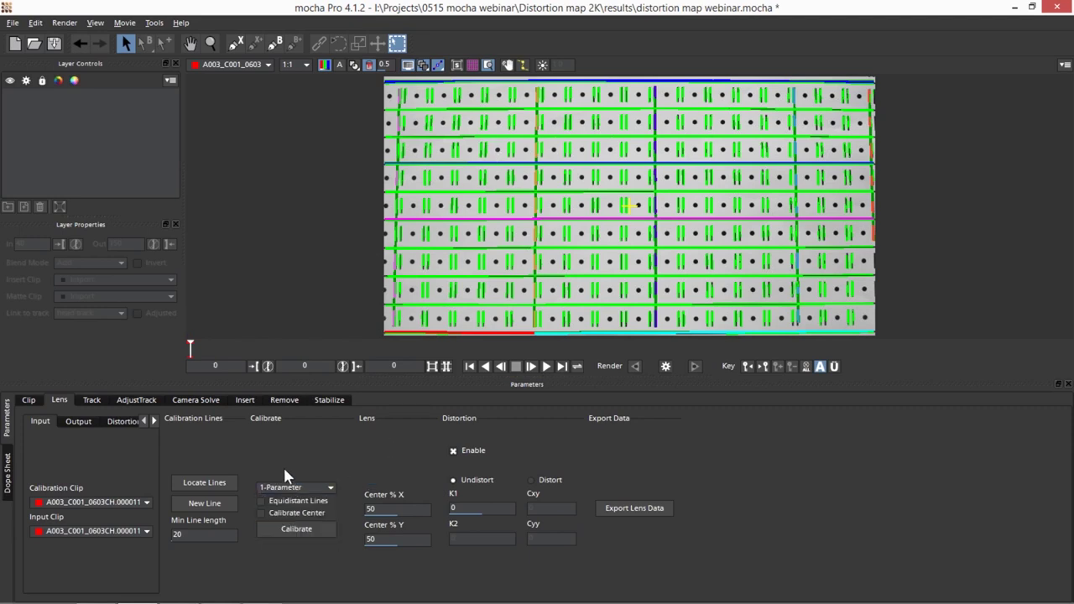
click(315, 528)
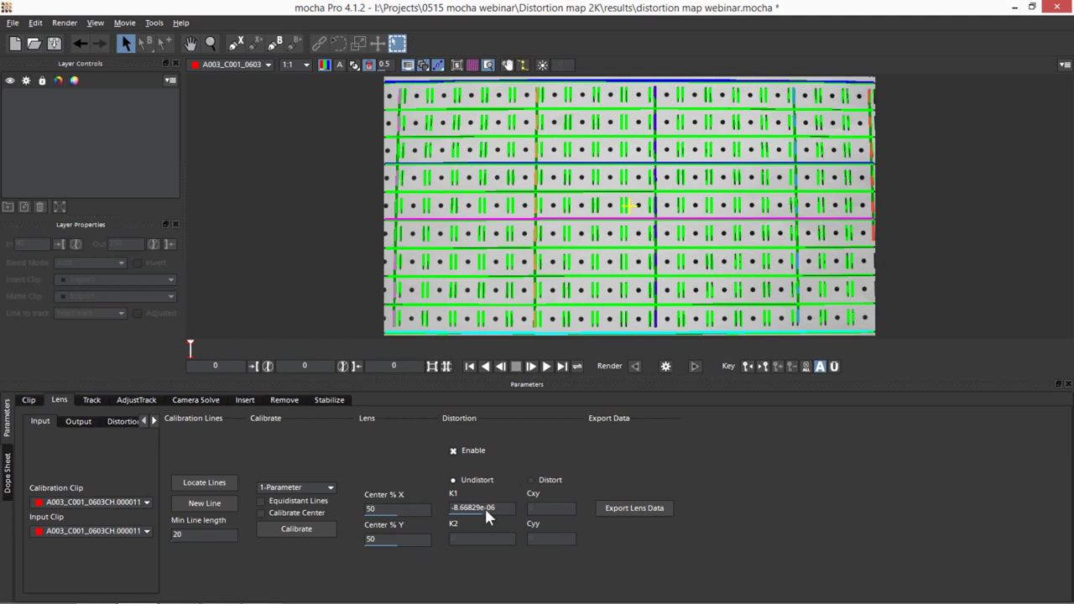
click(666, 366)
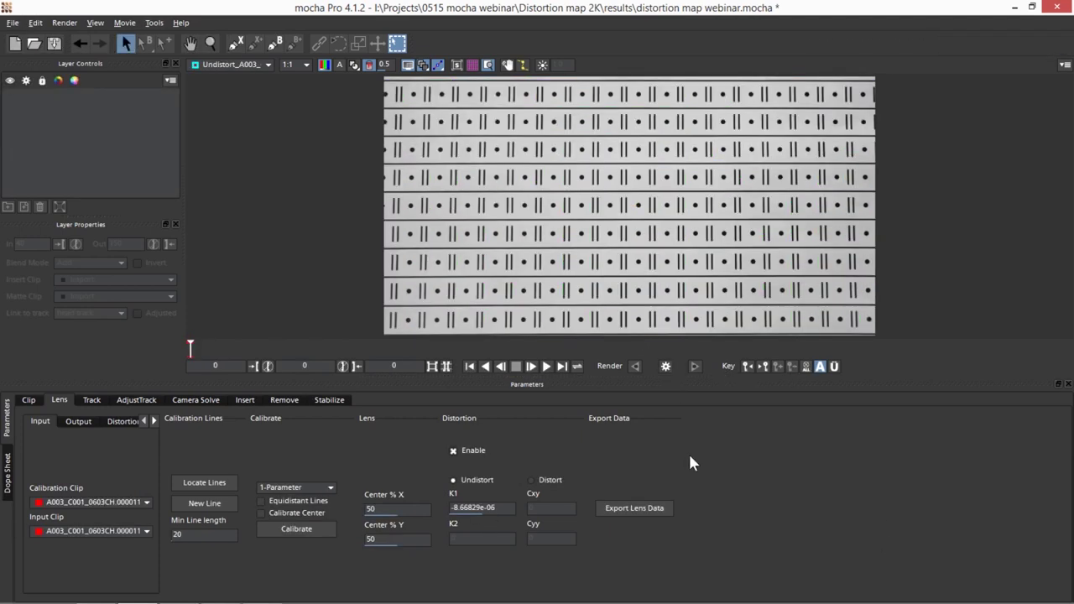
- Show the original A003_C001_0603CH.0000119F clip in the Track module and examine the curvature of its lower-left lines close up
click(93, 400)
click(267, 65)
click(268, 76)
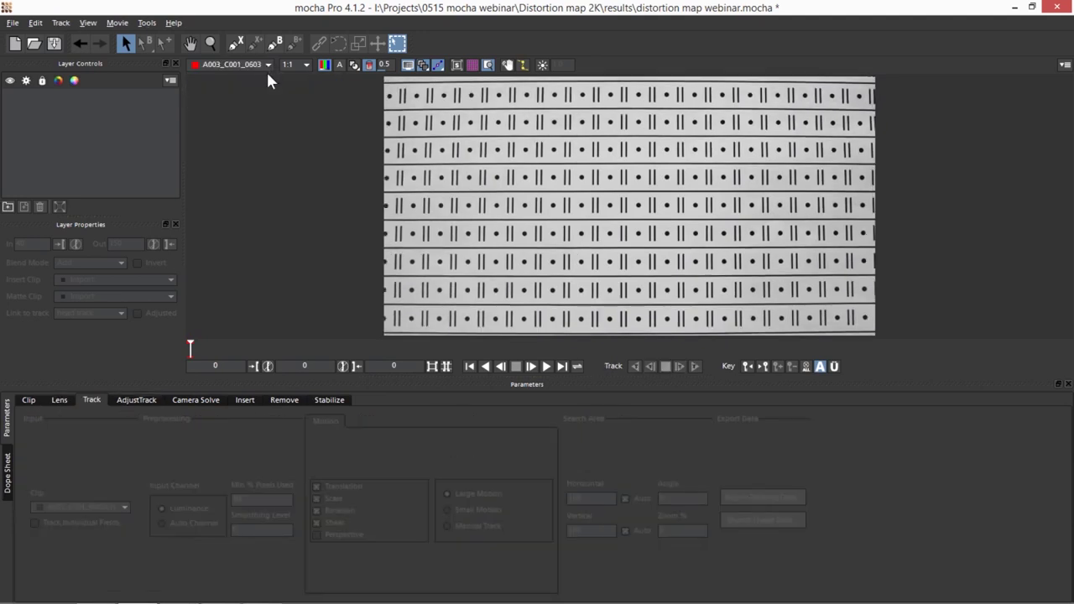
key(z)
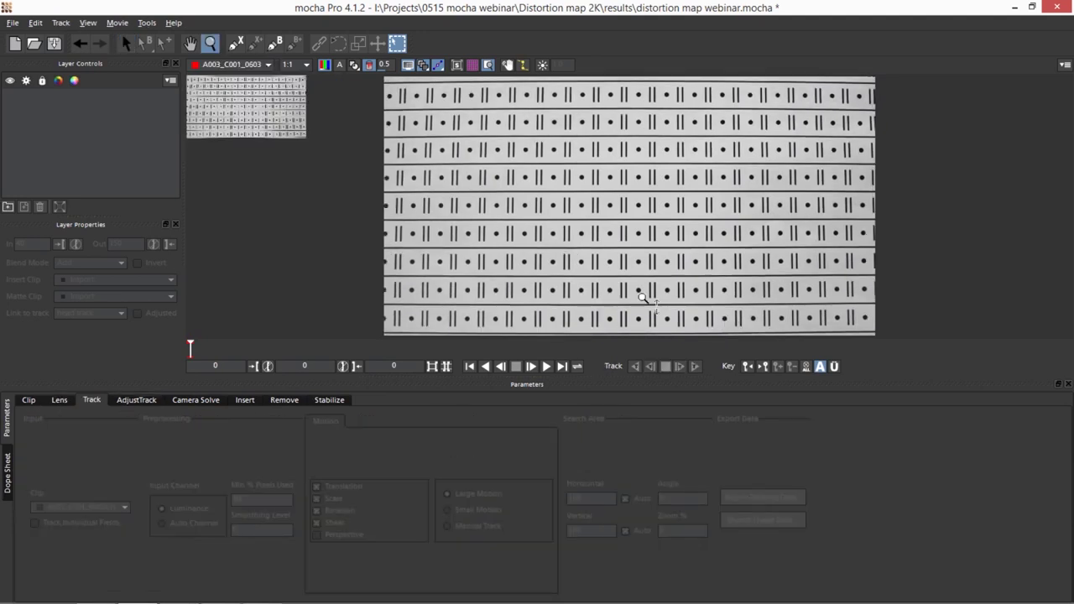
click(530, 146)
scroll(523, 227, up, 3)
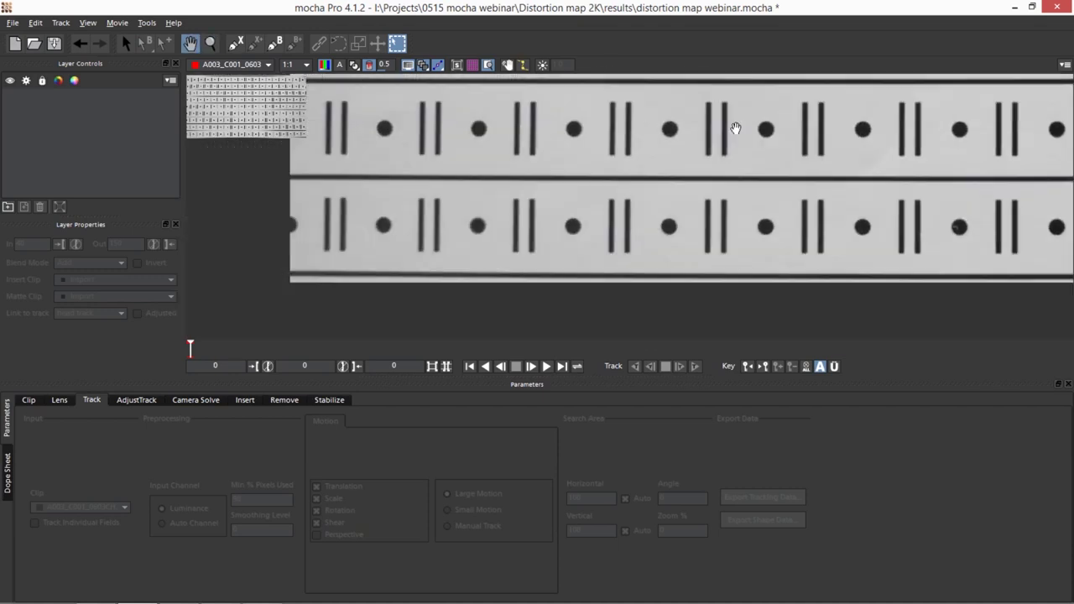
key(s)
- Compare the Undistort_A003_C001_0603CH.0000119F render with the original A003_C001_0603CH.0000119F clip by alternating between them in the viewer
click(267, 66)
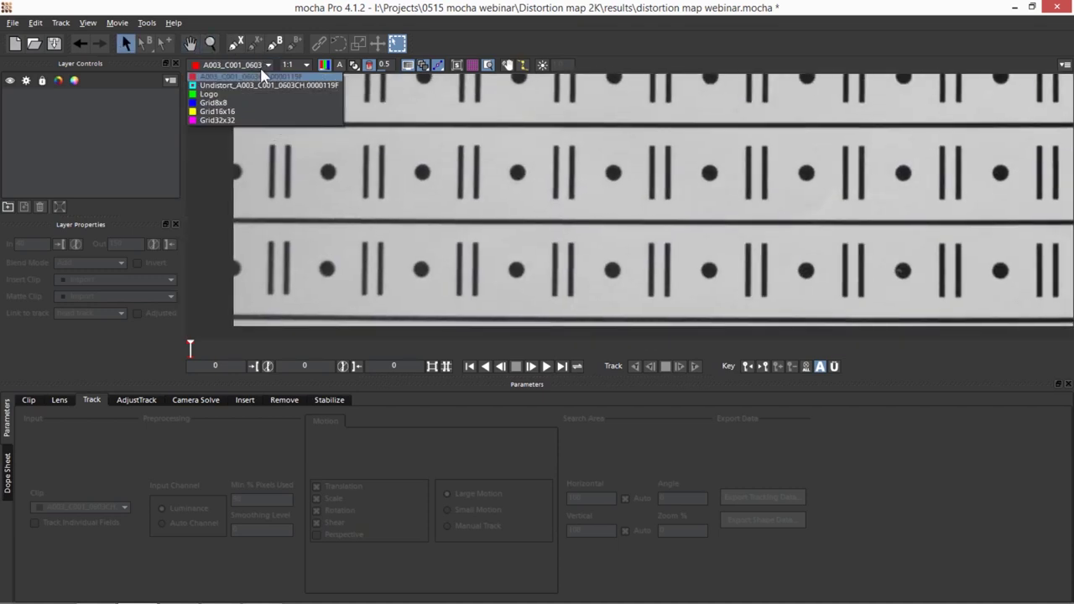
click(271, 87)
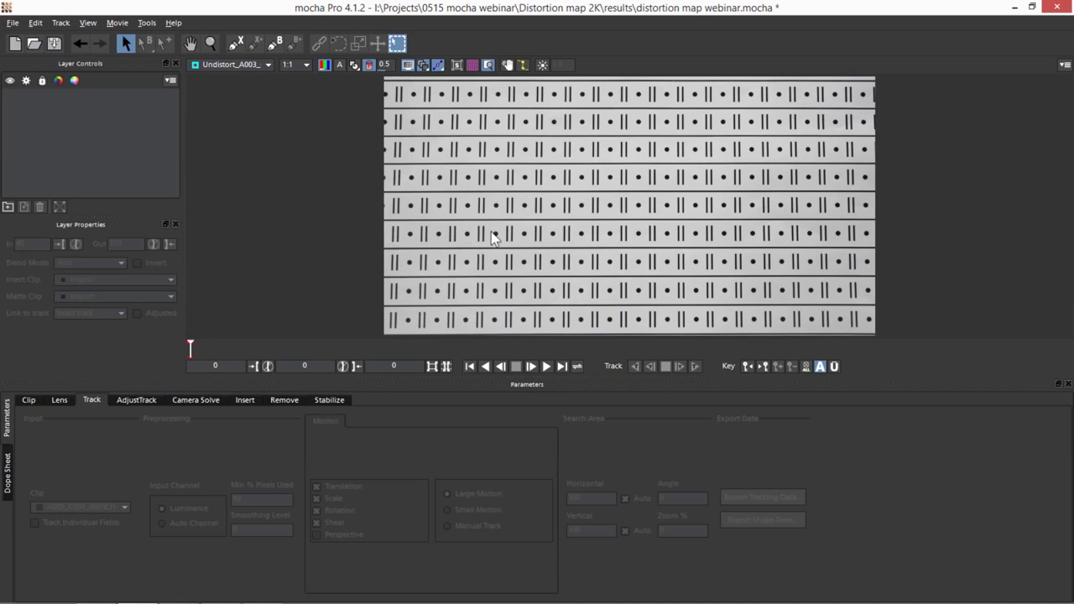
scroll(482, 231, up, 2)
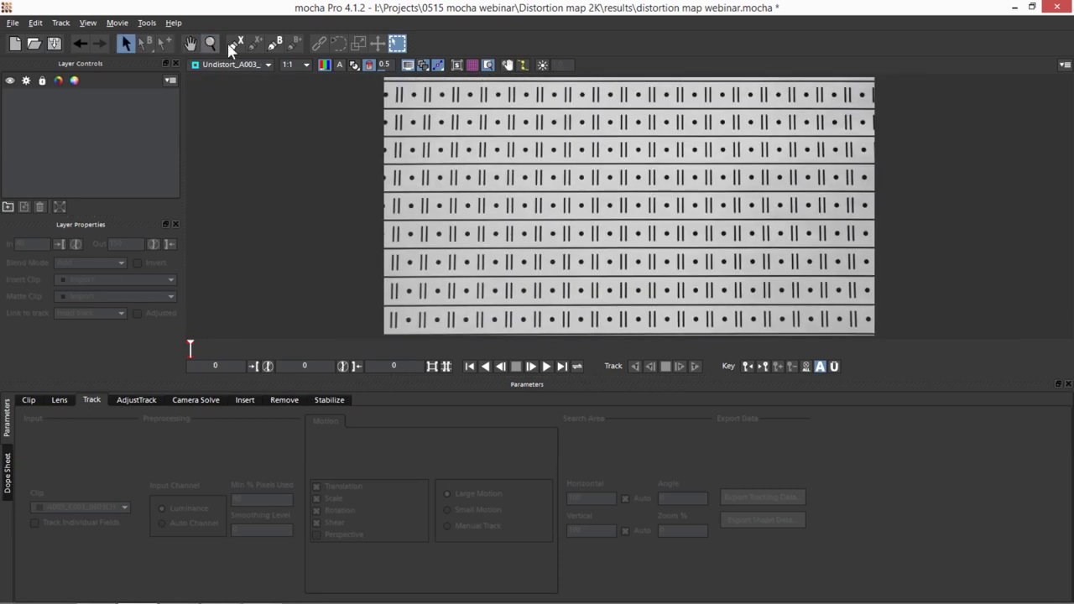
click(265, 65)
click(256, 81)
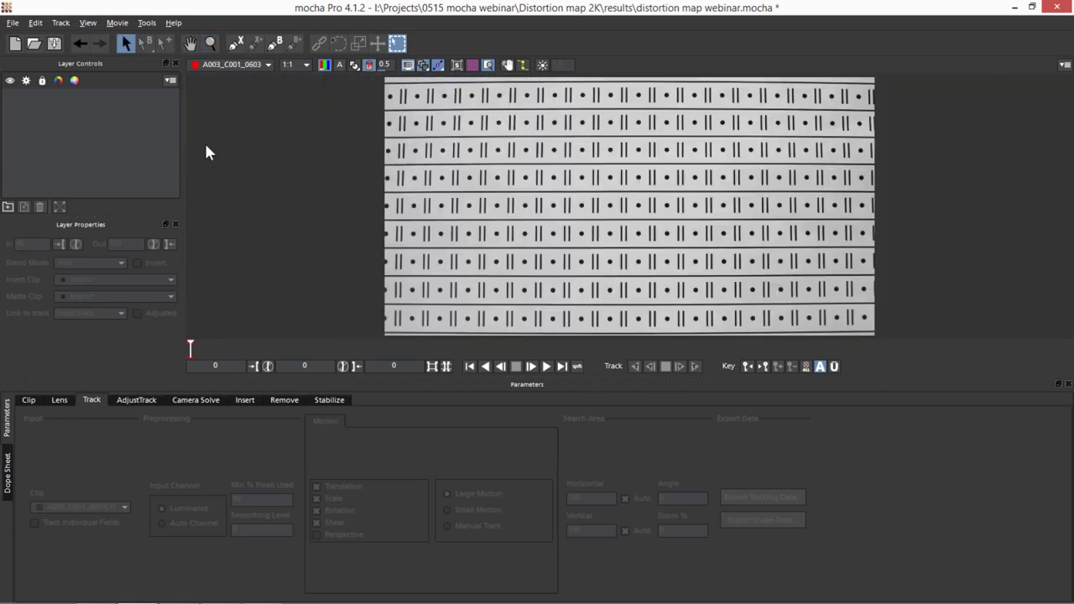
click(249, 65)
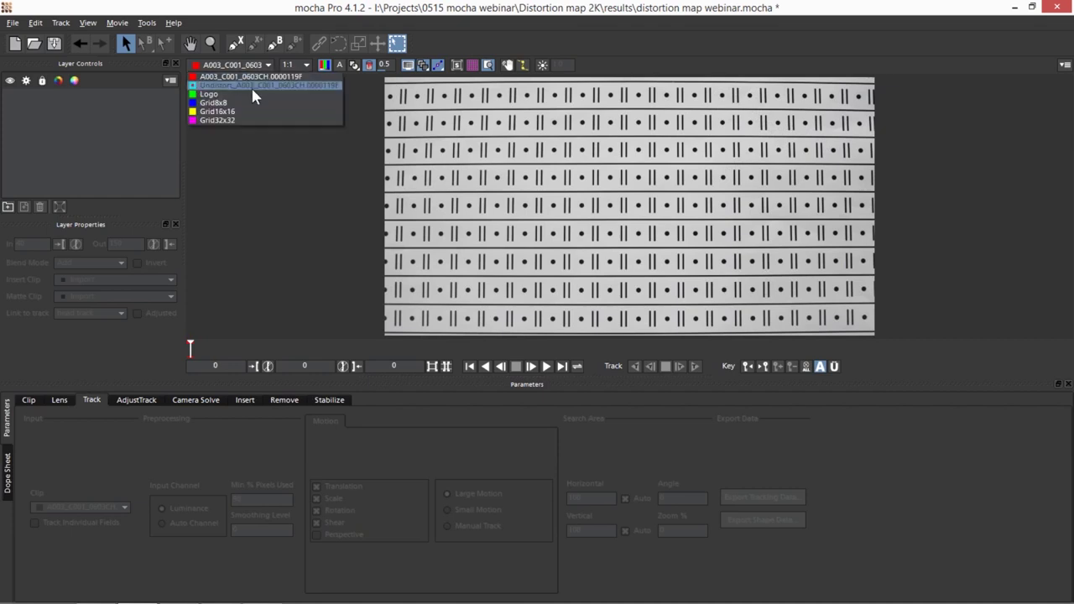
click(255, 86)
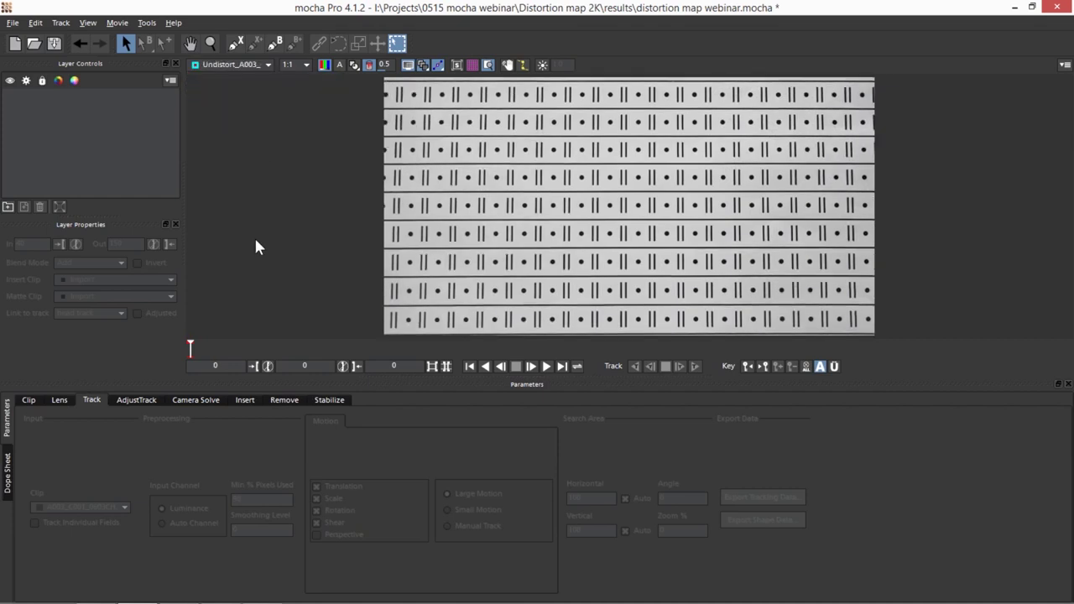
click(247, 65)
click(247, 78)
click(266, 64)
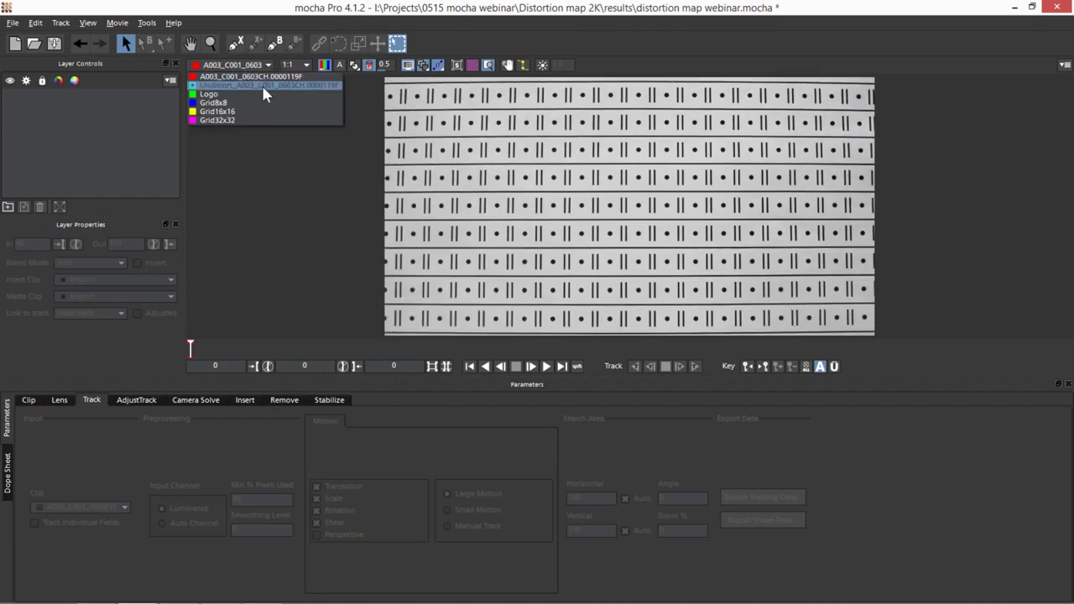
click(261, 85)
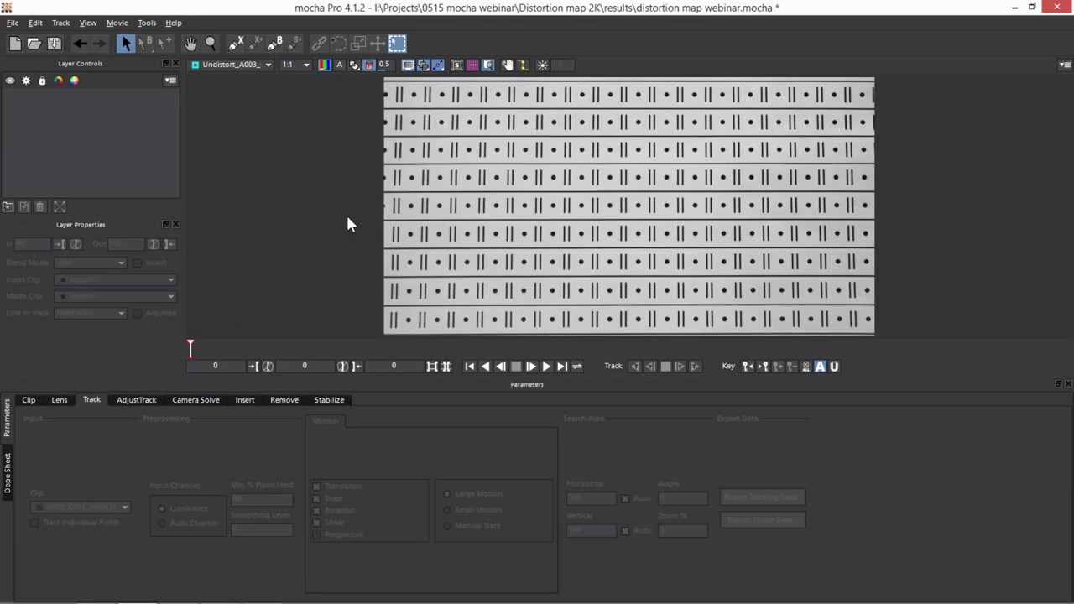
- Open the lens data export from the Lens module, review its formats and view the UndistortMap TIFF in Windows Photo Viewer
click(60, 400)
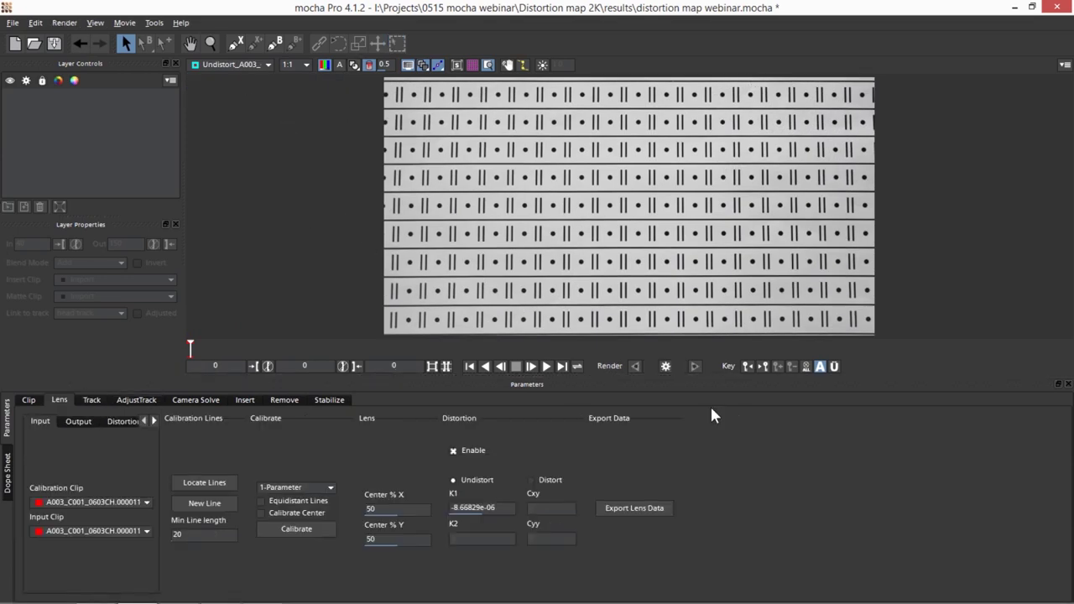
click(649, 505)
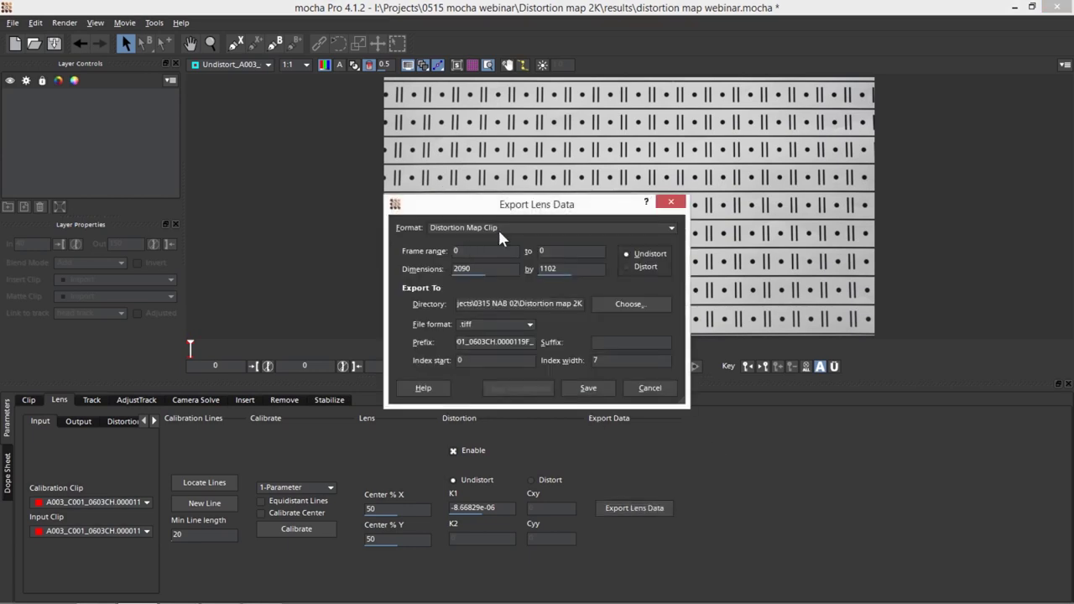
click(498, 230)
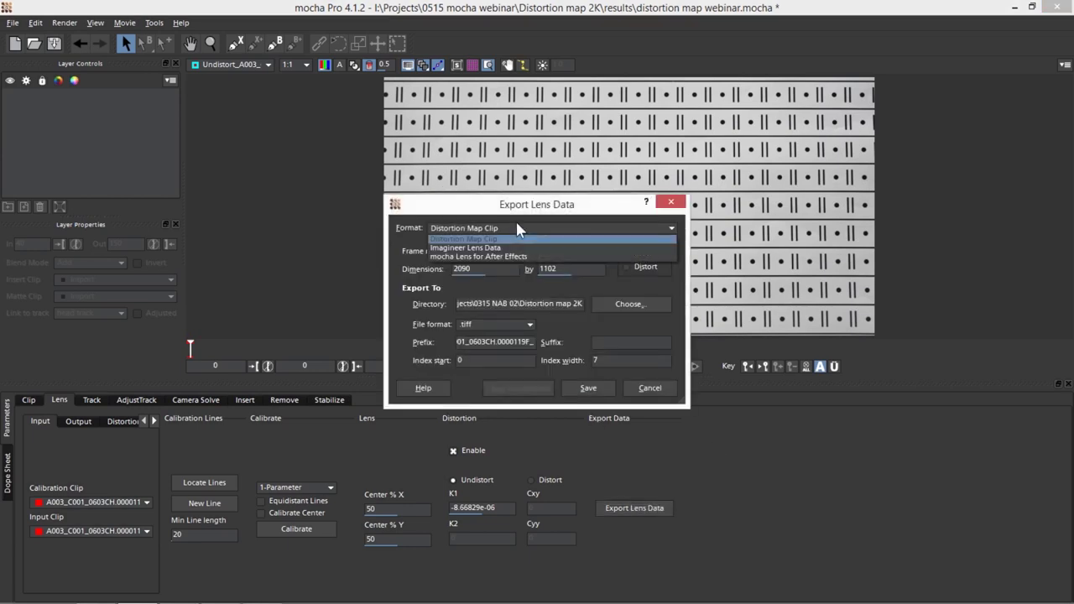
click(569, 211)
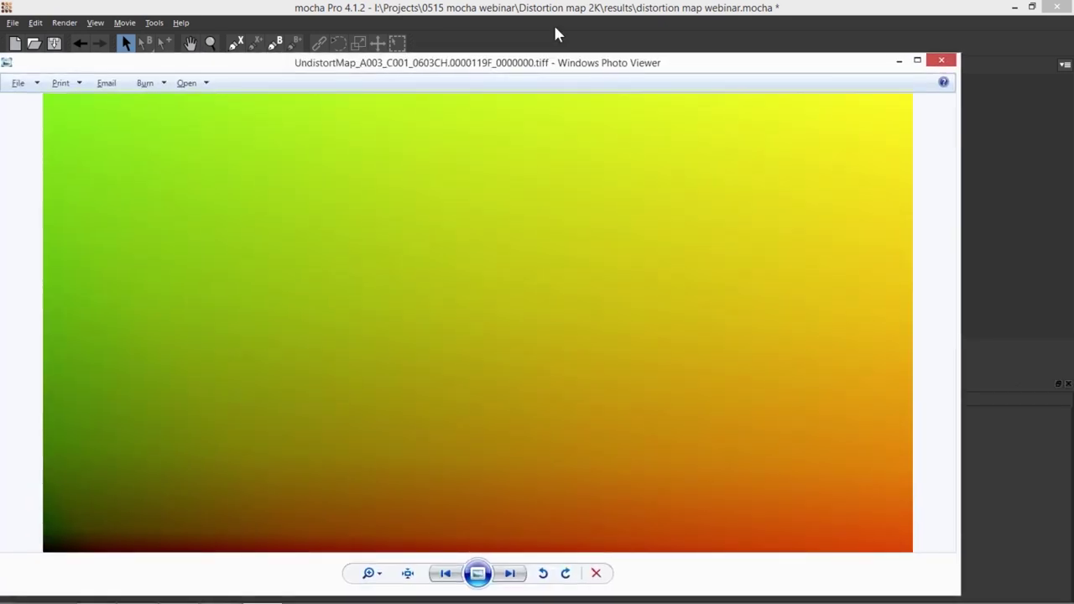
drag(533, 62, 587, 49)
drag(514, 56, 727, 84)
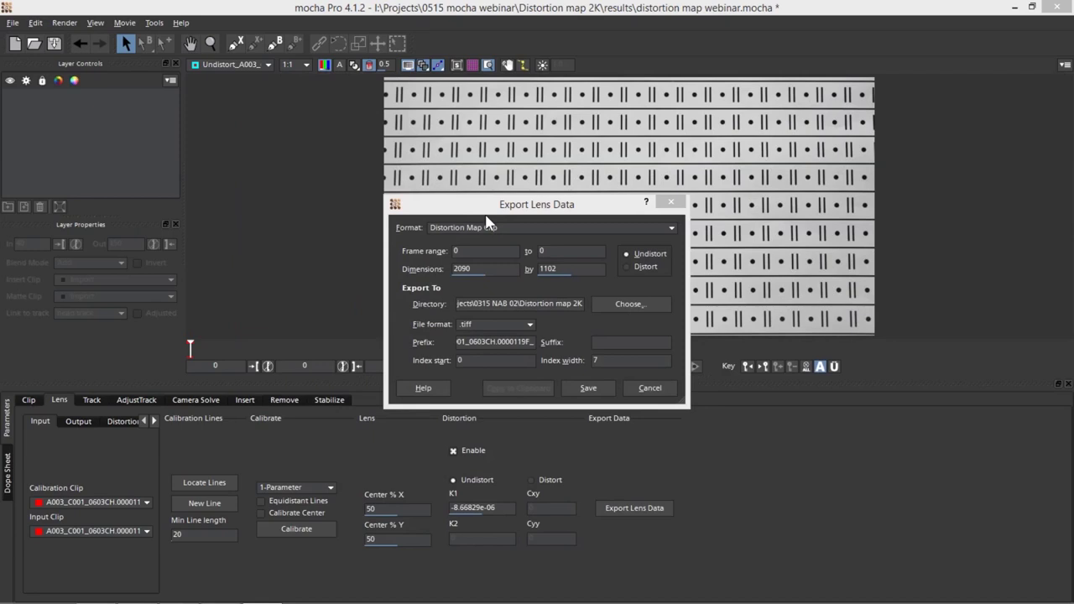
- Copy the lens data to the clipboard in the mocha Lens for After Effects format
drag(528, 209, 522, 210)
click(475, 229)
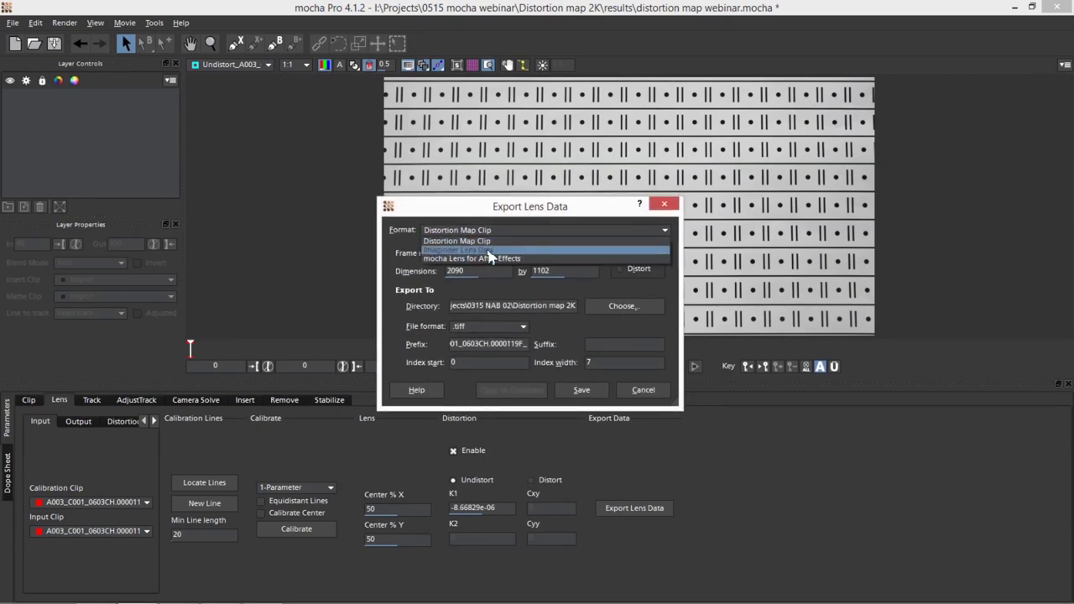
click(510, 259)
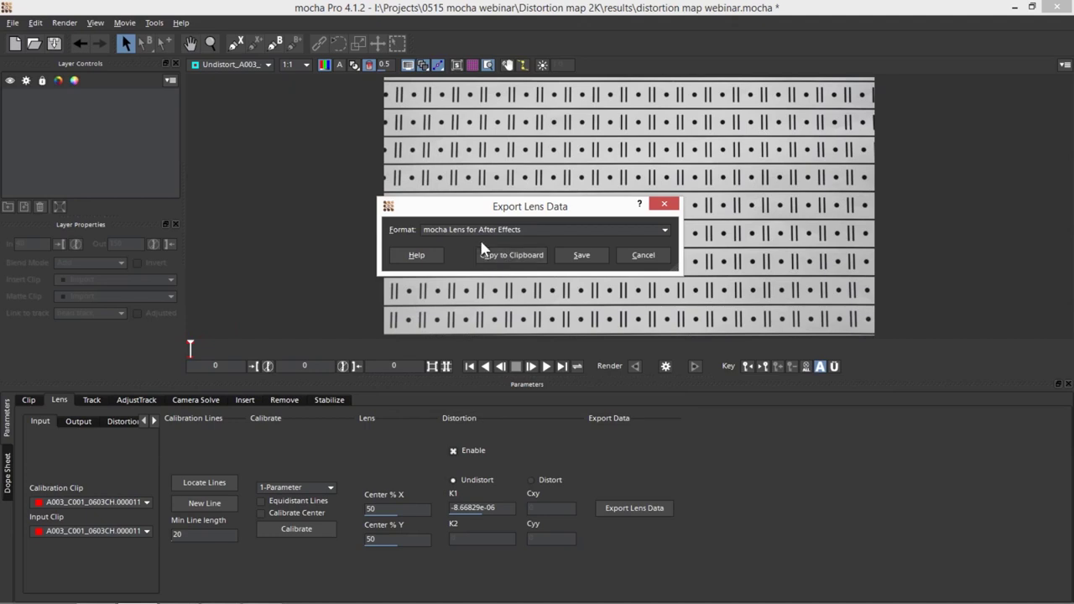
click(530, 259)
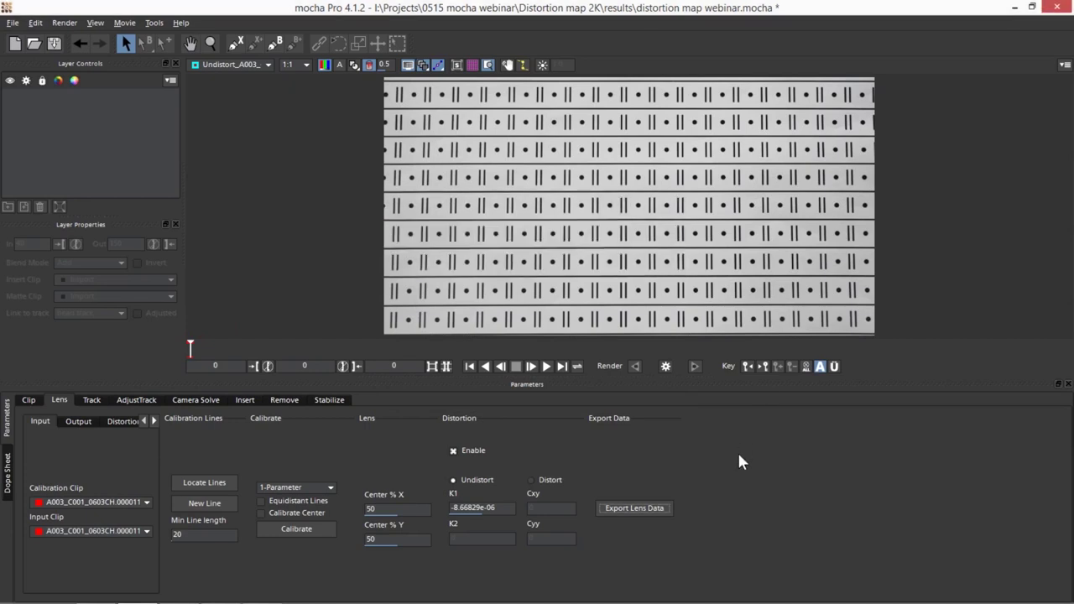
- Switch to After Effects and add an adjustment layer named Lens above the BCC Warp layer in the Beauty 001 composition
key(alt+Tab)
key(alt+Tab)
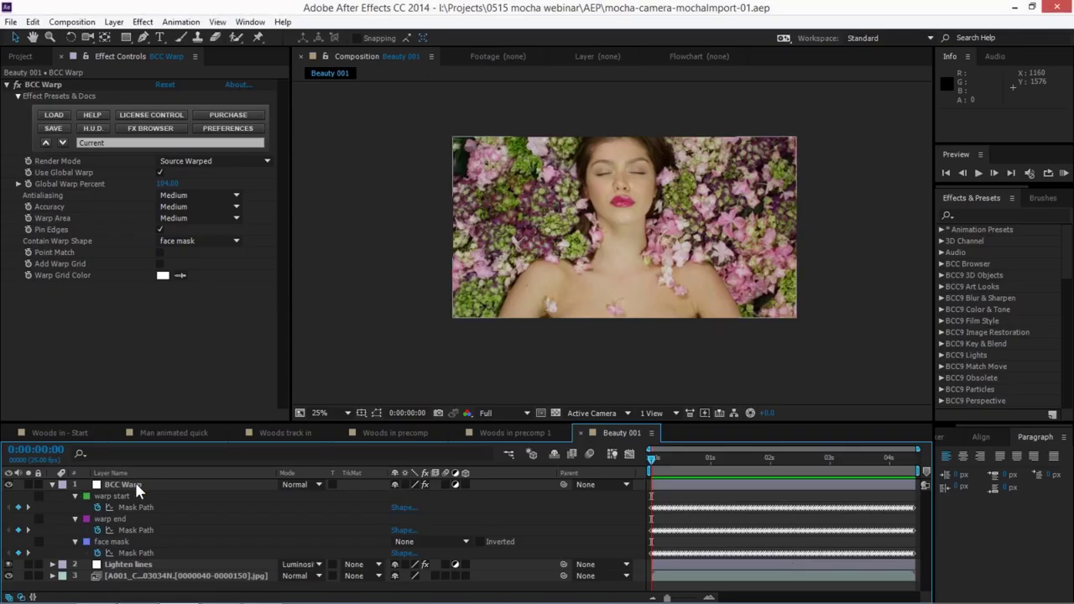
click(137, 485)
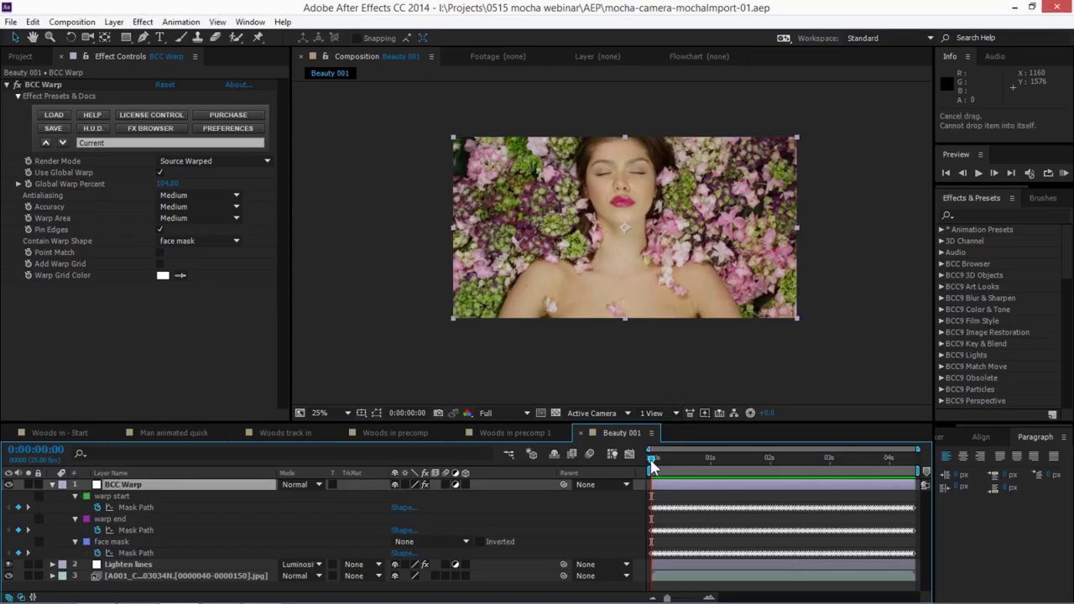
click(114, 22)
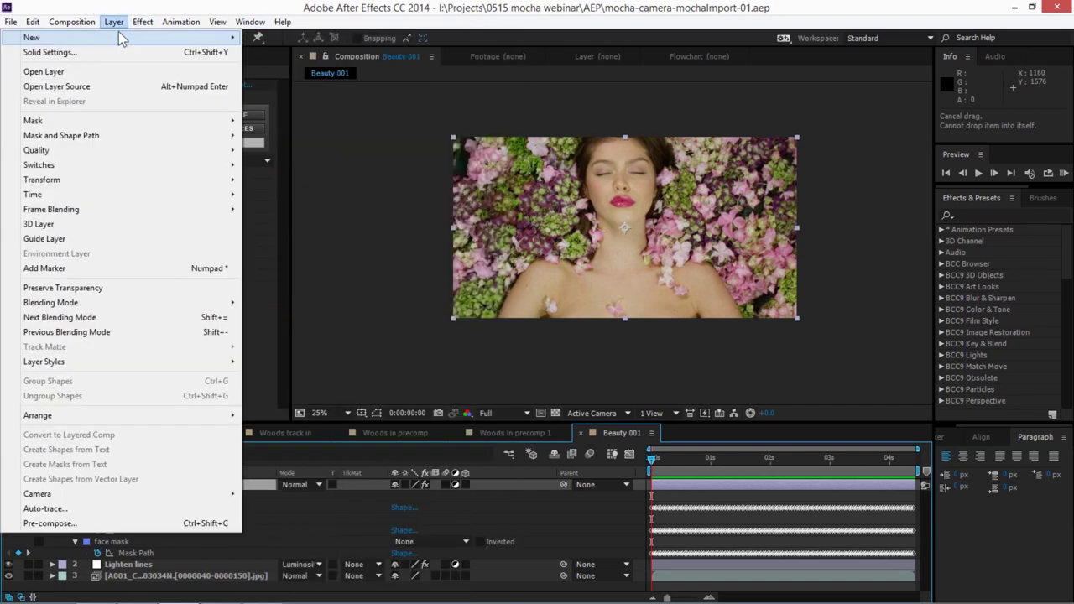
mouse_move(122, 38)
click(319, 125)
key(Return)
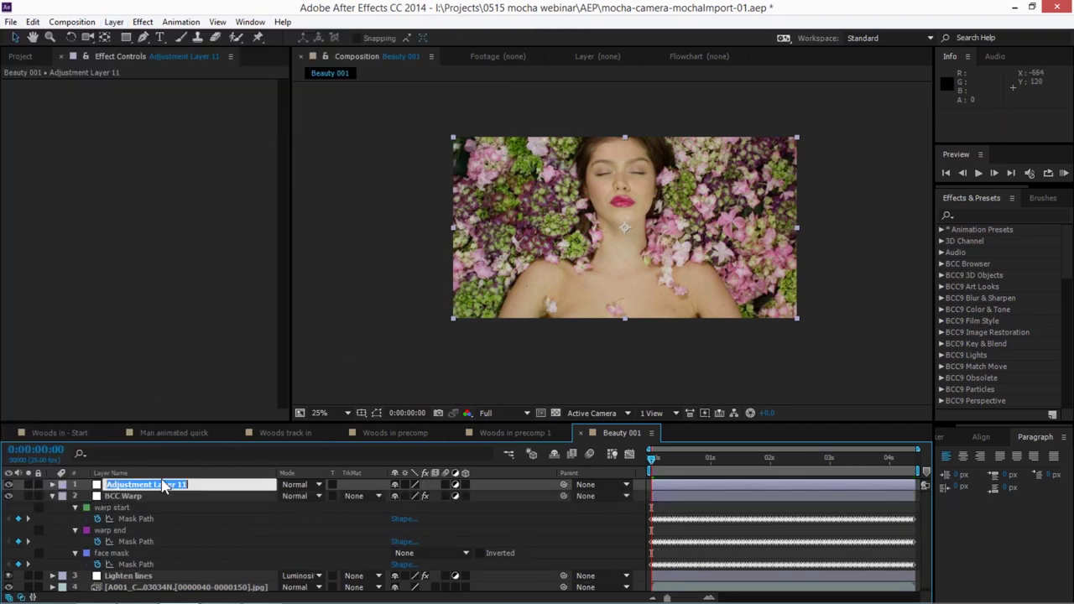
text(Lens)
key(Return)
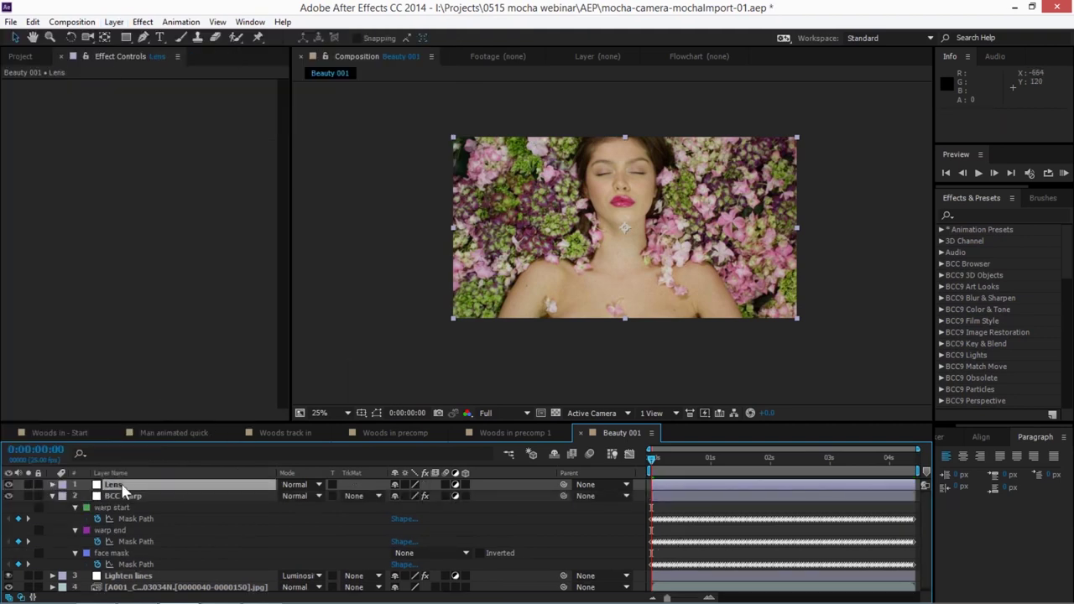
- Paste the copied mocha lens effect onto the Lens adjustment layer
click(33, 22)
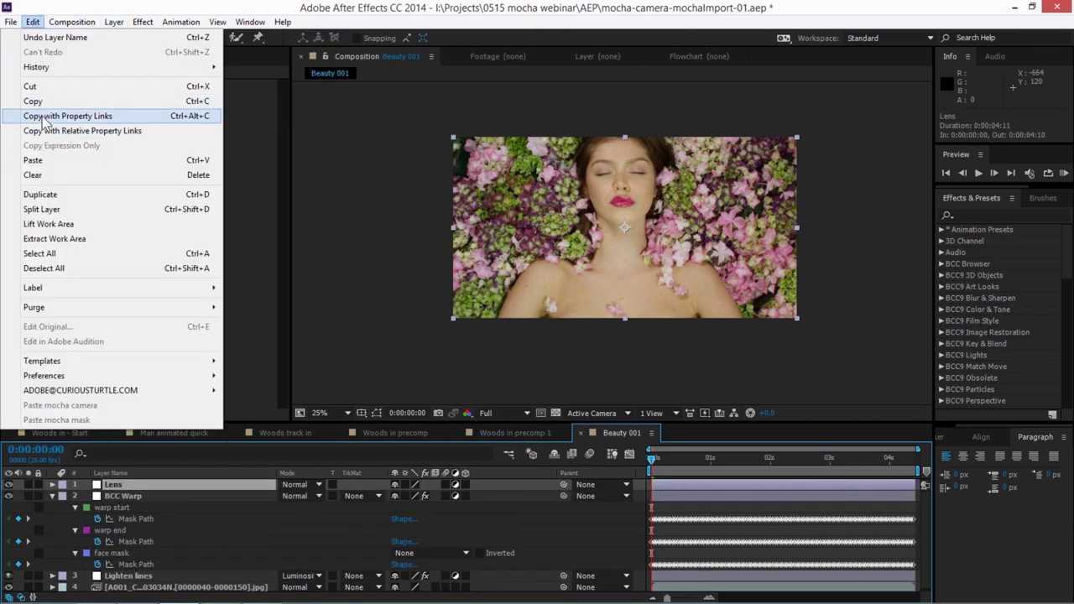
click(56, 160)
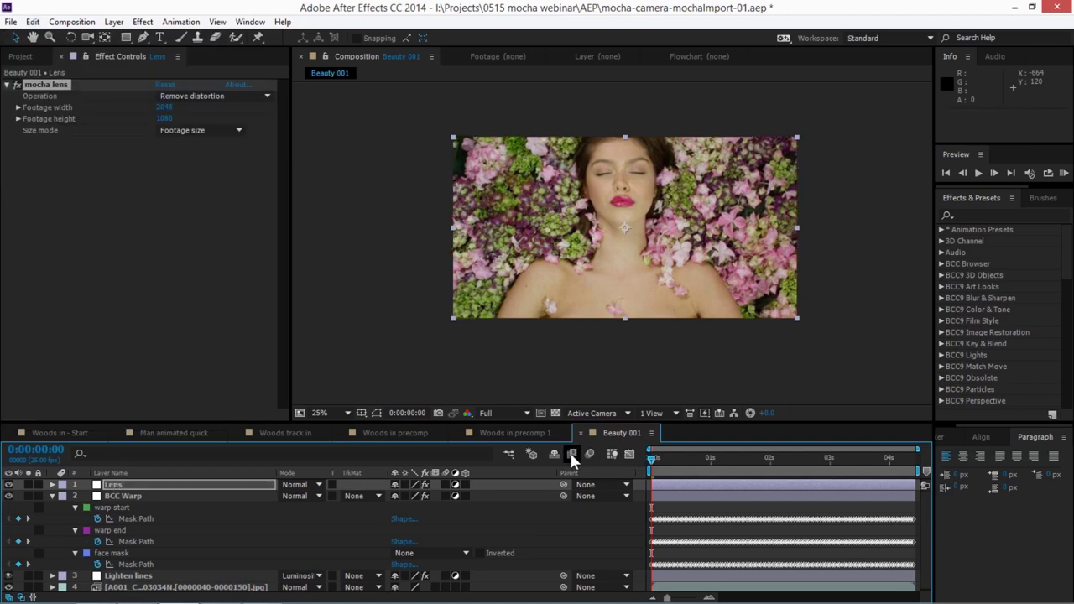
key(period)
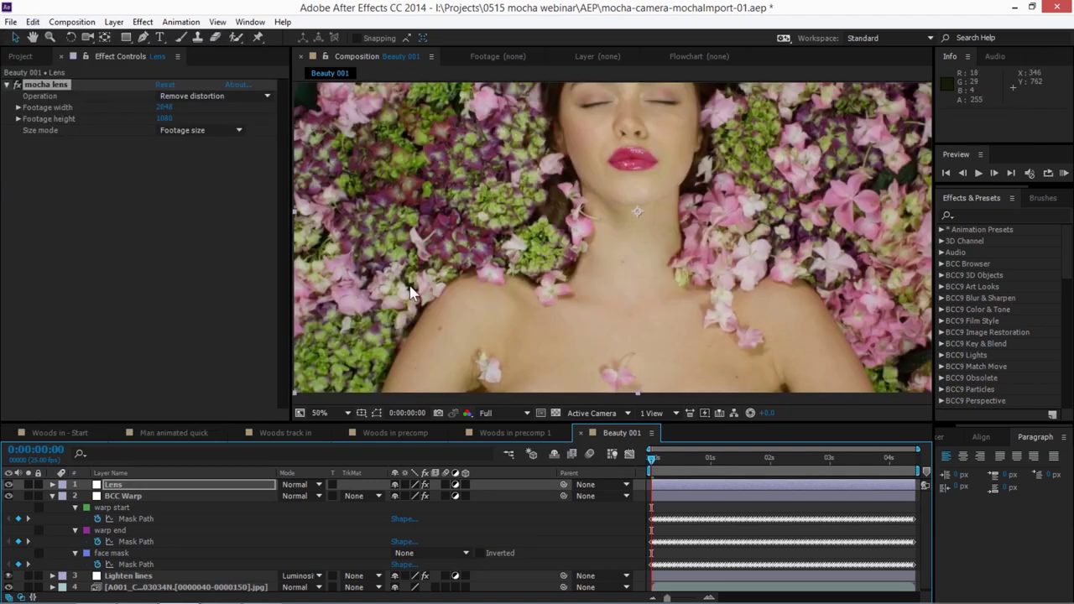
- Examine the Operation choices of the mocha lens effect, leaving Remove distortion selected
click(44, 84)
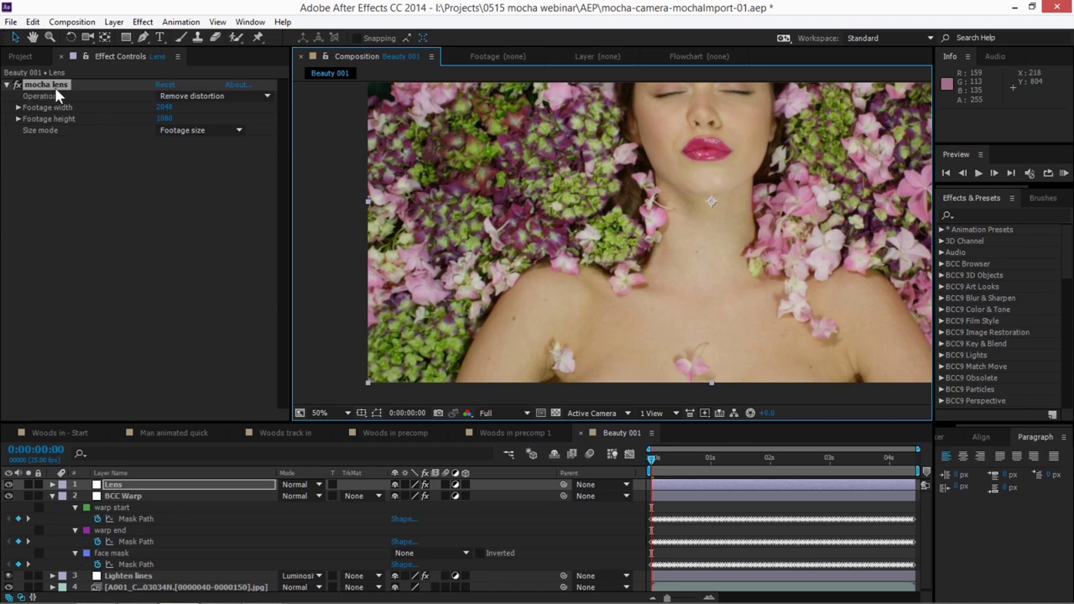
click(212, 96)
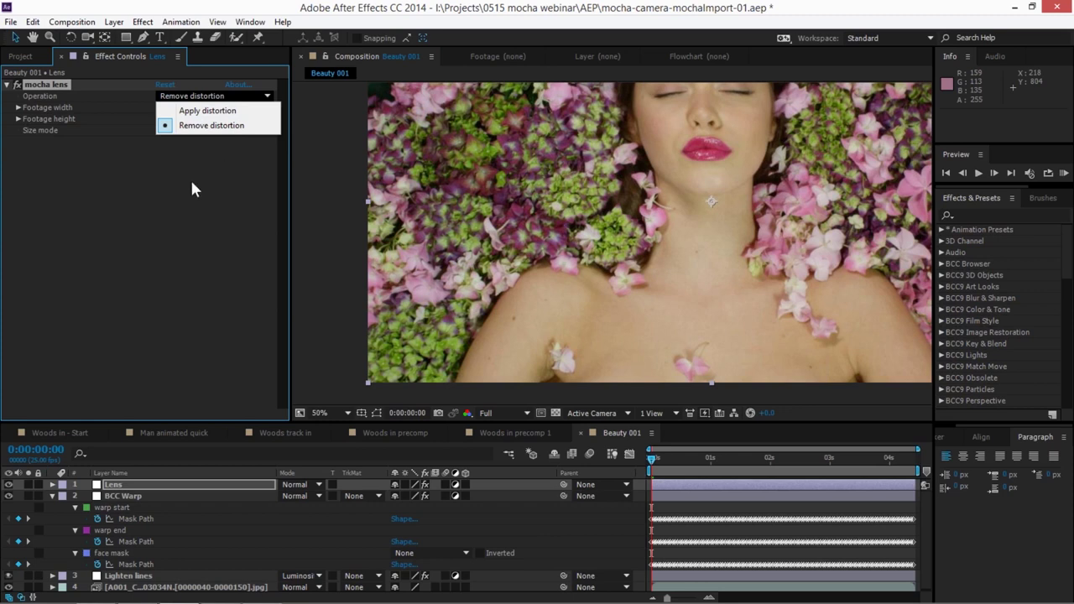
click(222, 95)
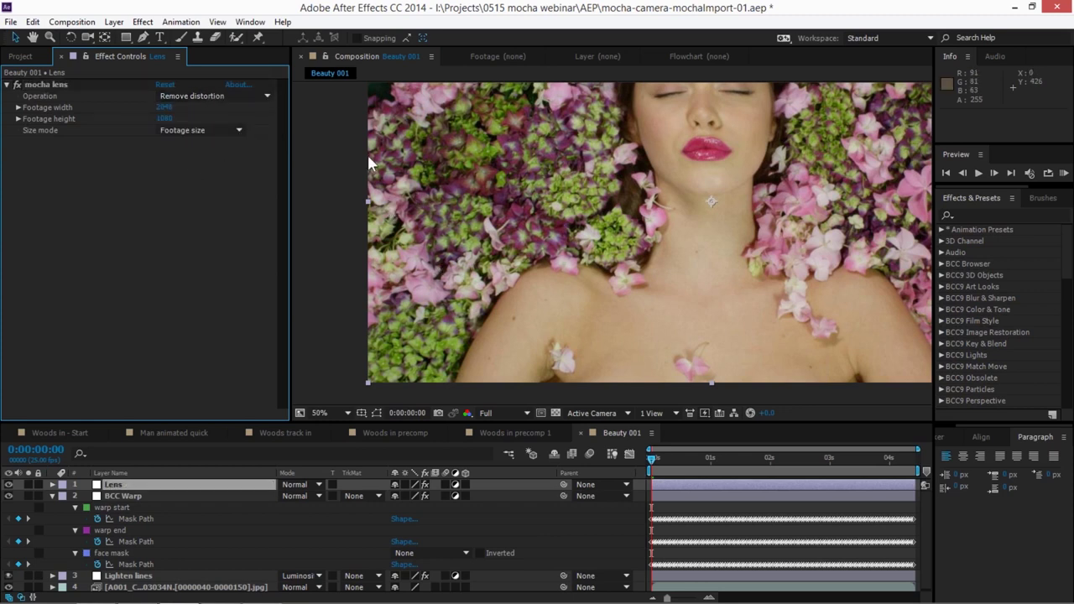
click(186, 96)
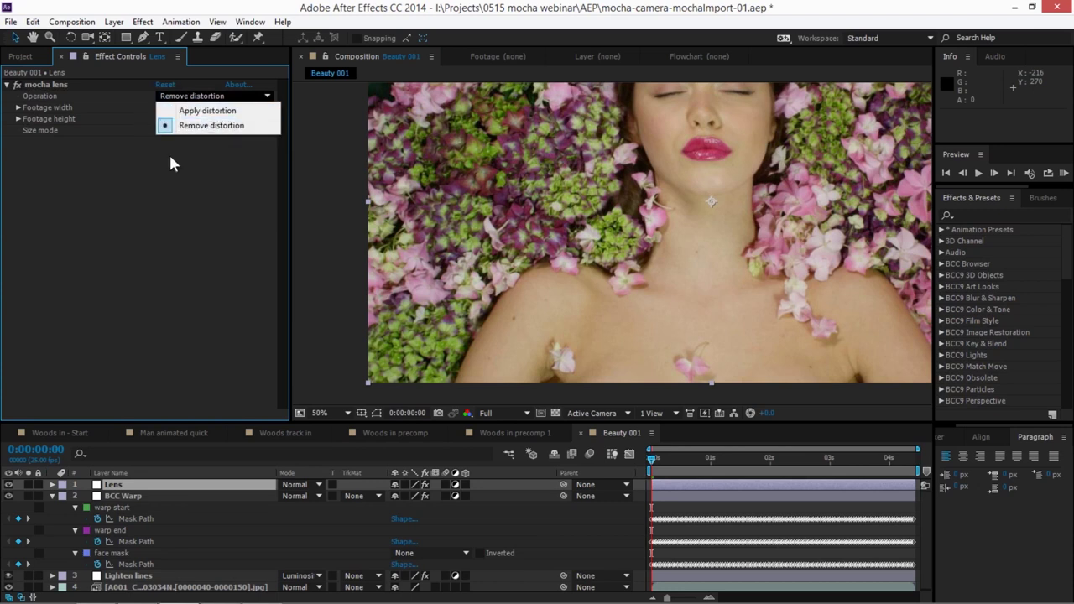
click(231, 126)
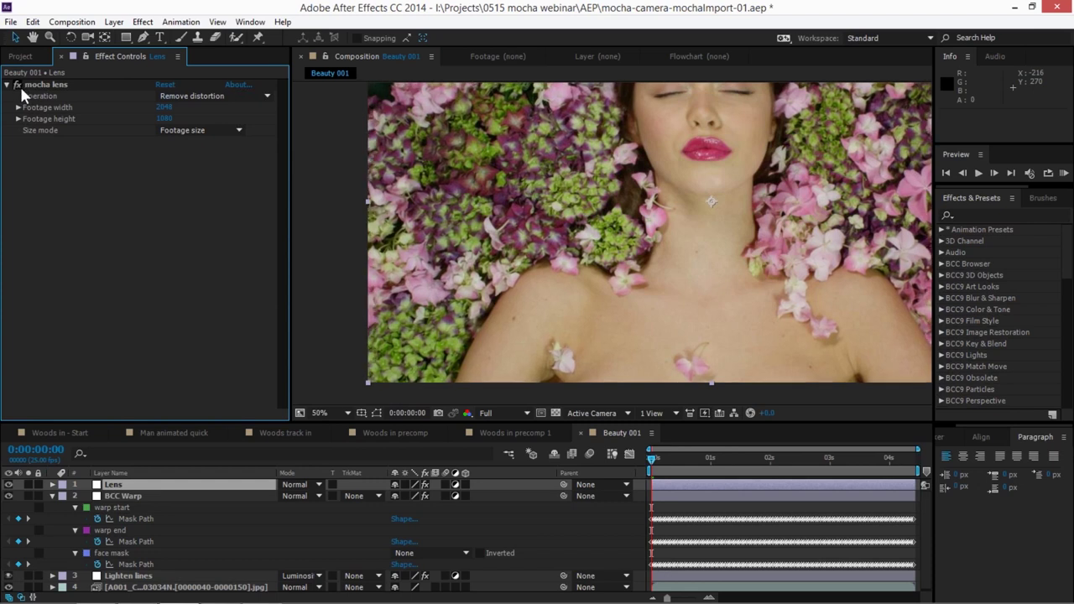
- Inspect the lens-corrected Beauty 001 composition and save the After Effects project
scroll(675, 212, down, 2)
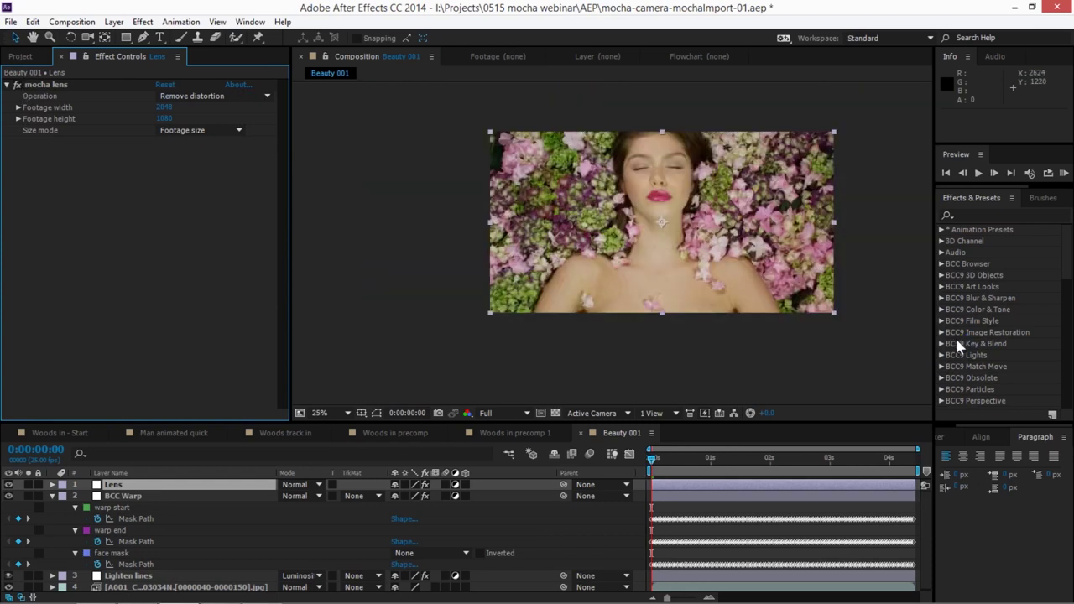
key(period)
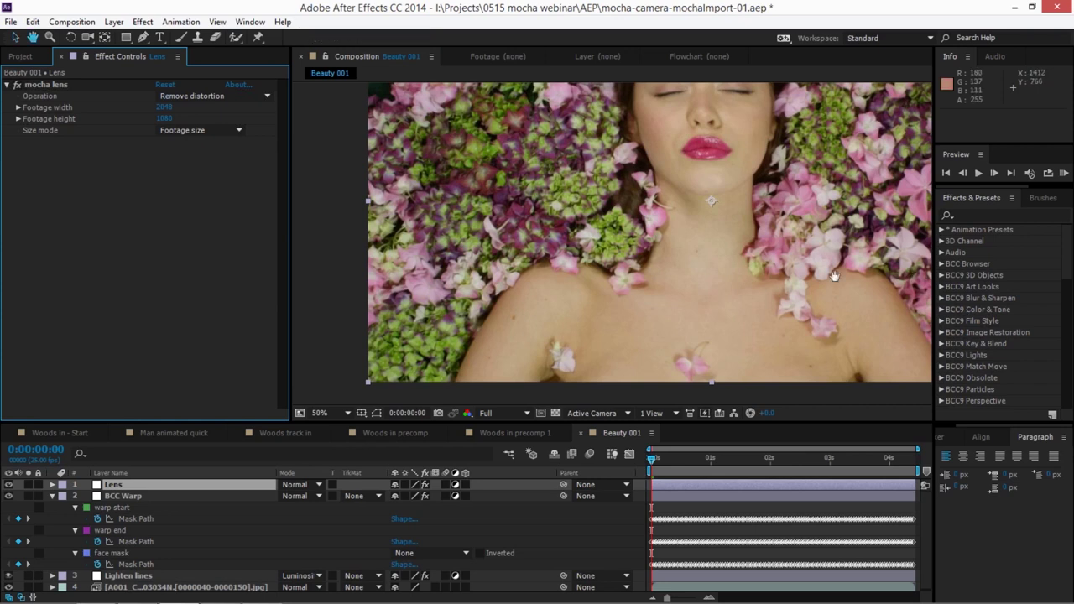
drag(818, 279, 713, 288)
key(ctrl+s)
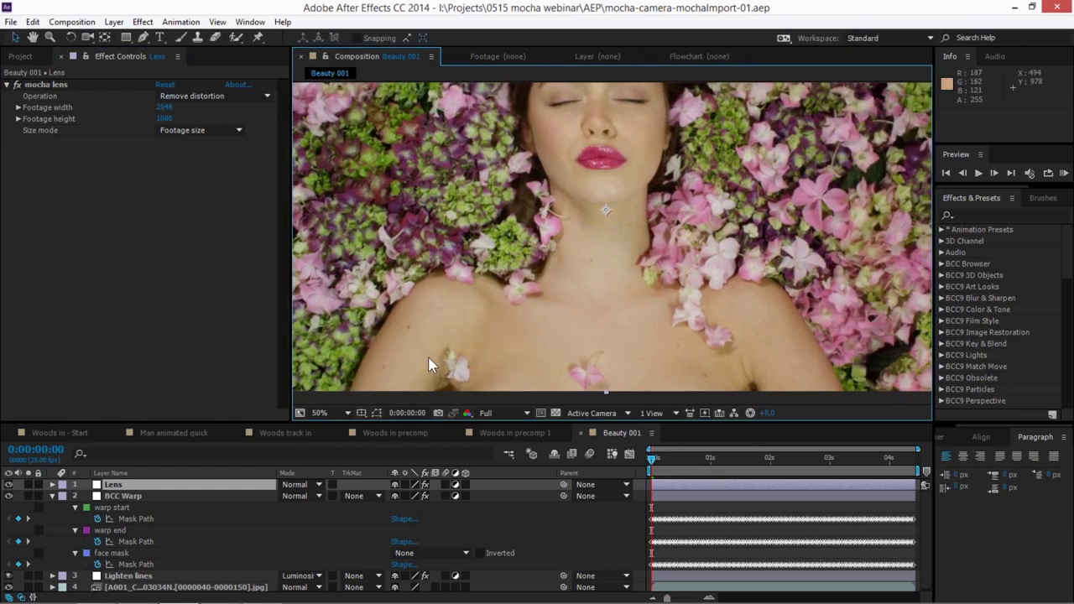
- Switch back to mocha Pro and open the recent project crane-in-webinar.mocha from the Girl Crane In results folder
key(alt+Tab)
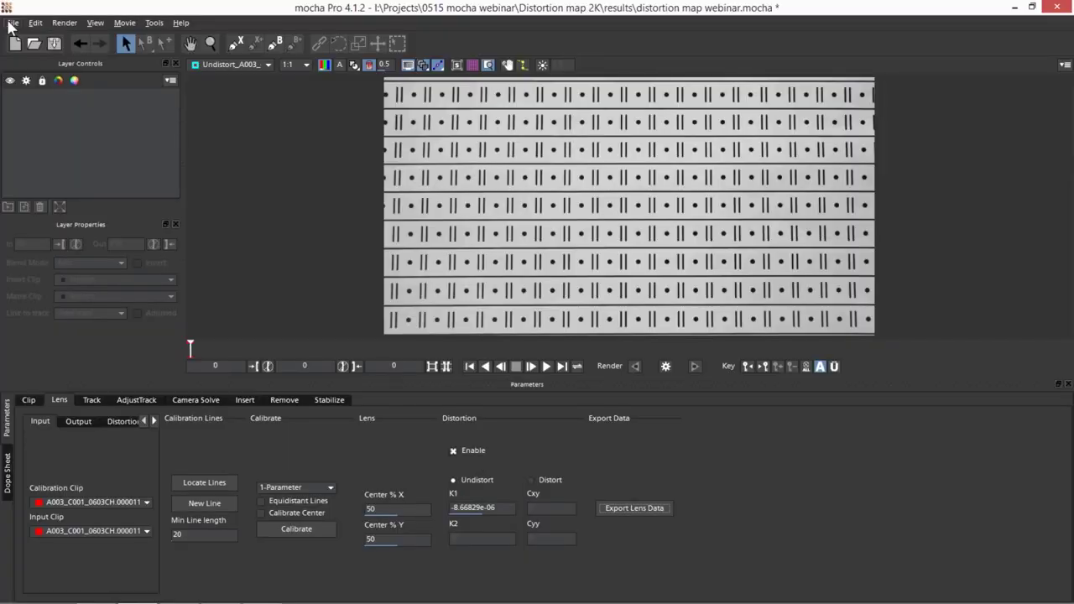
click(11, 23)
mouse_move(42, 64)
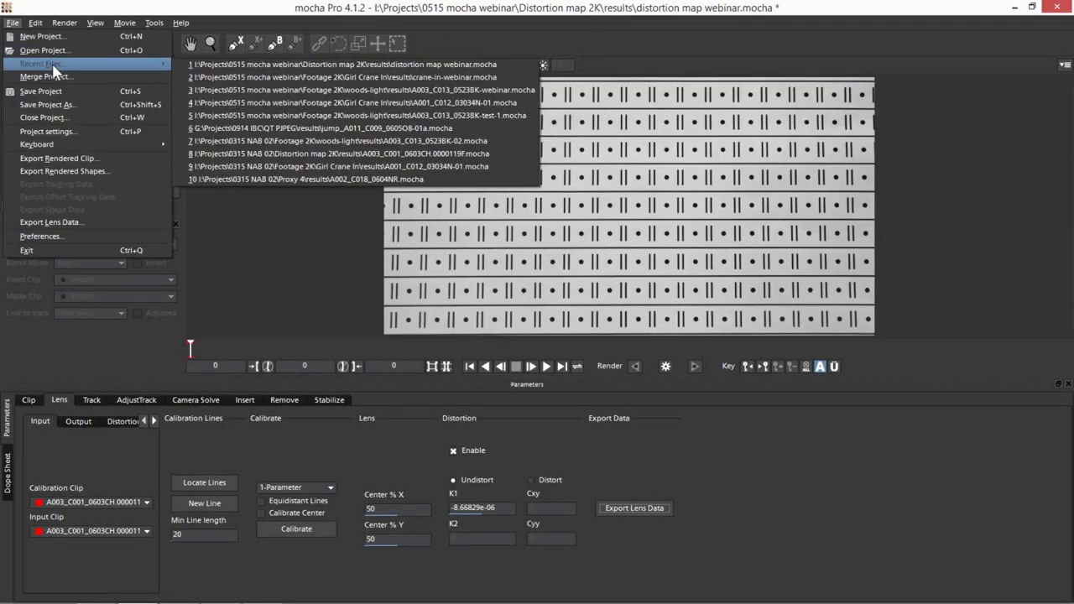
click(363, 78)
click(810, 329)
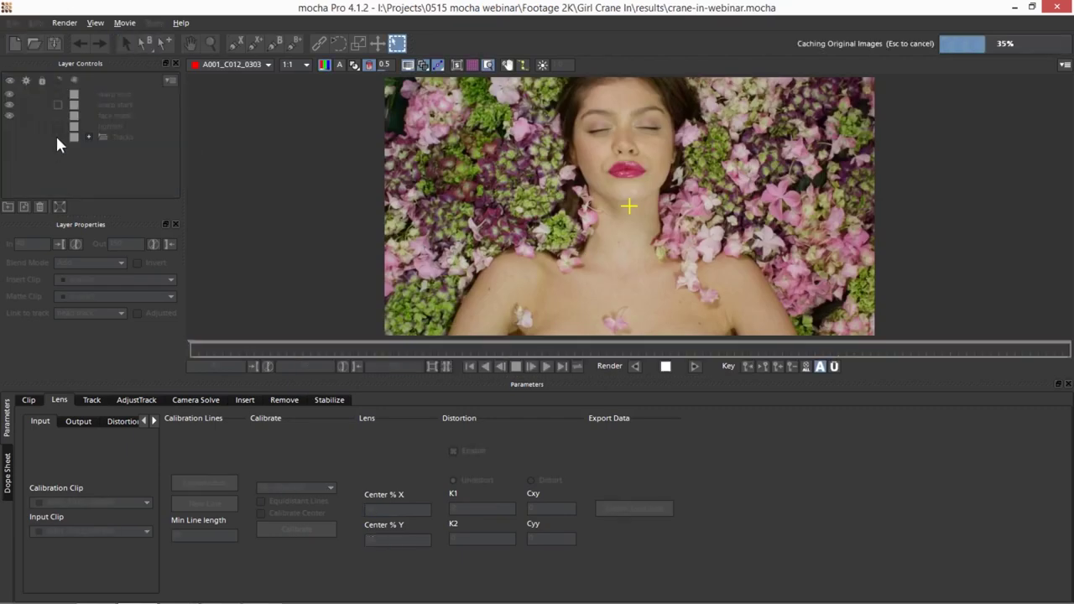
- Expand the Tracks group, show only the background track layer, move it out below the group and select it
click(88, 136)
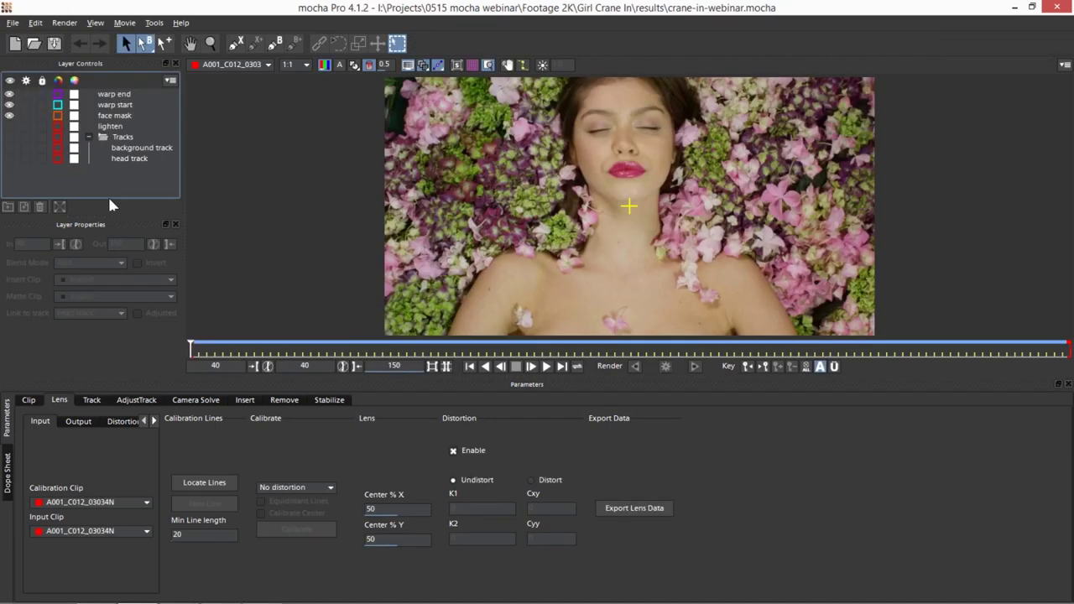
click(130, 149)
click(10, 148)
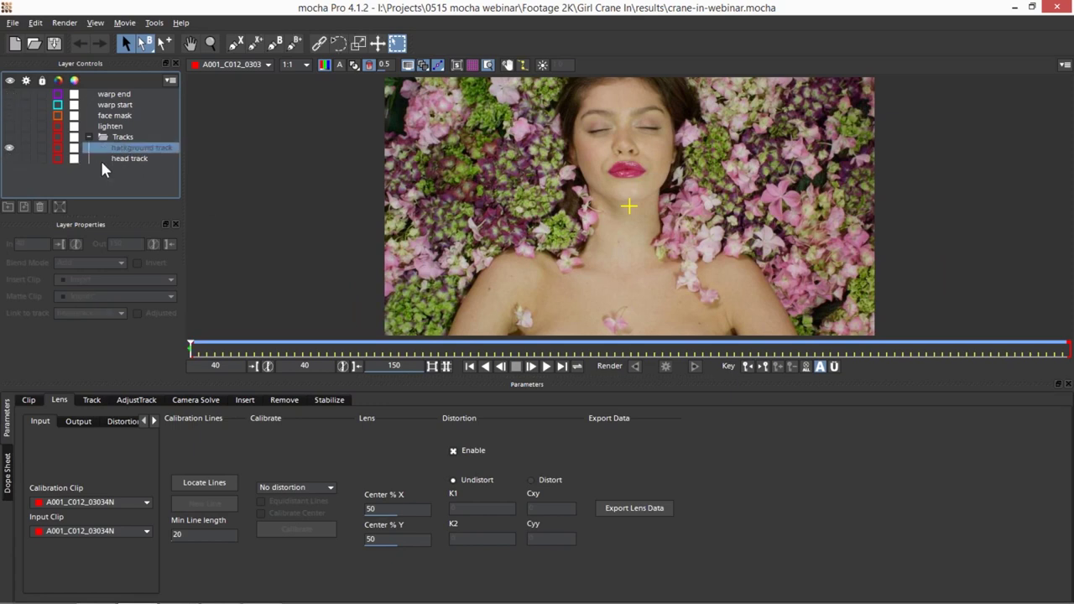
drag(44, 147, 16, 159)
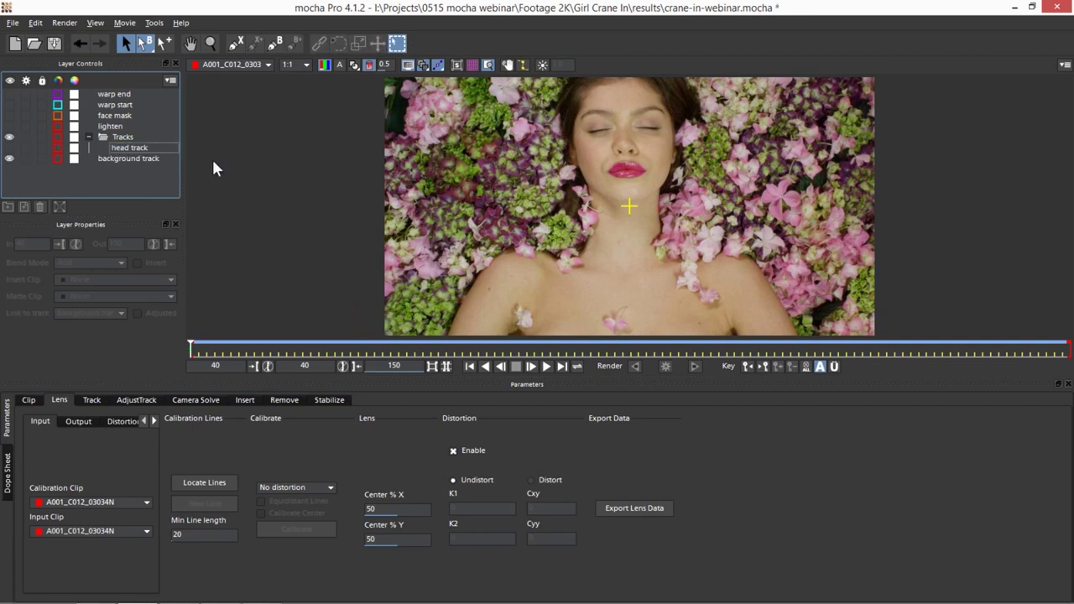
click(121, 158)
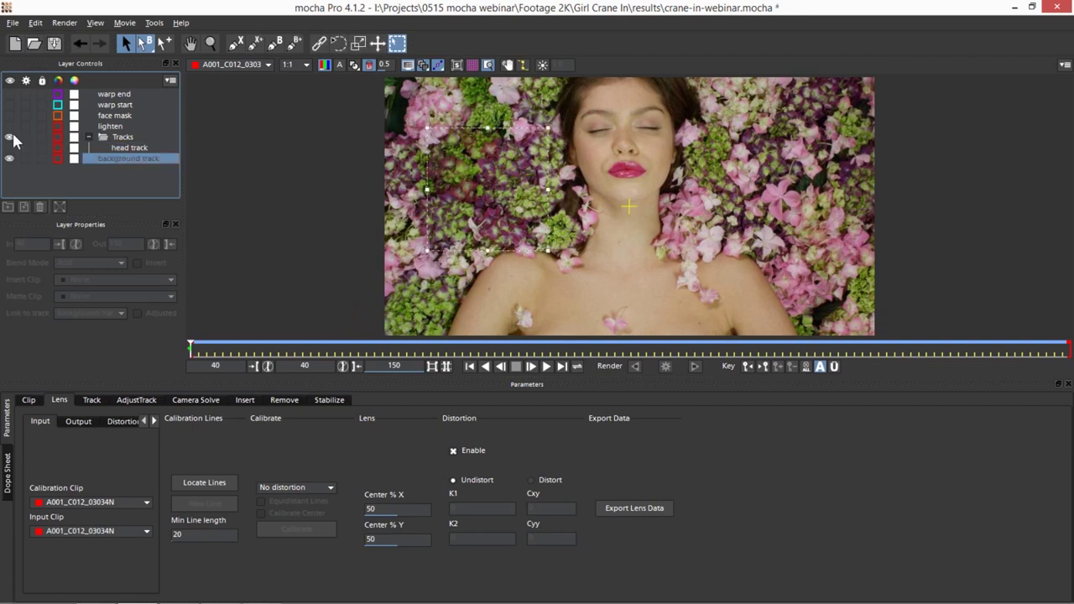
- Display the planar surface and matte of the background track layer and check the track against the footage
click(456, 65)
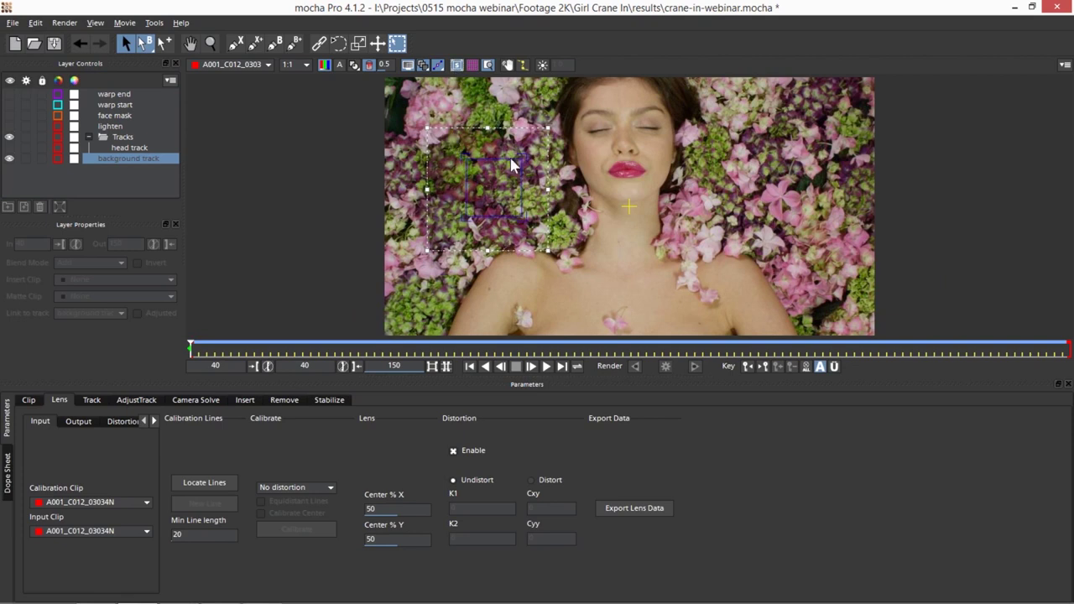
key(l)
click(354, 64)
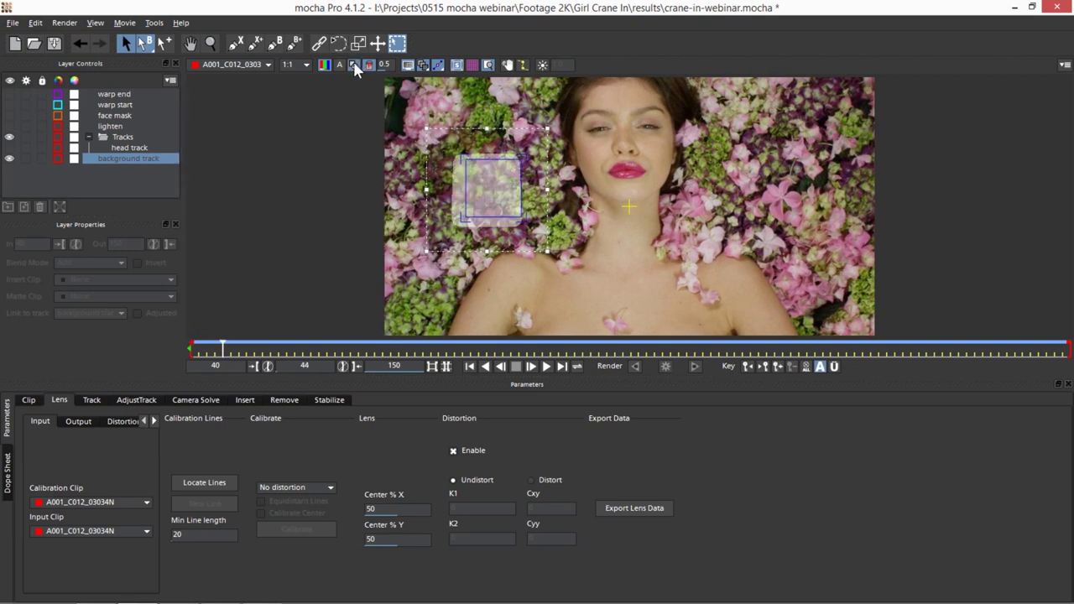
key(Home)
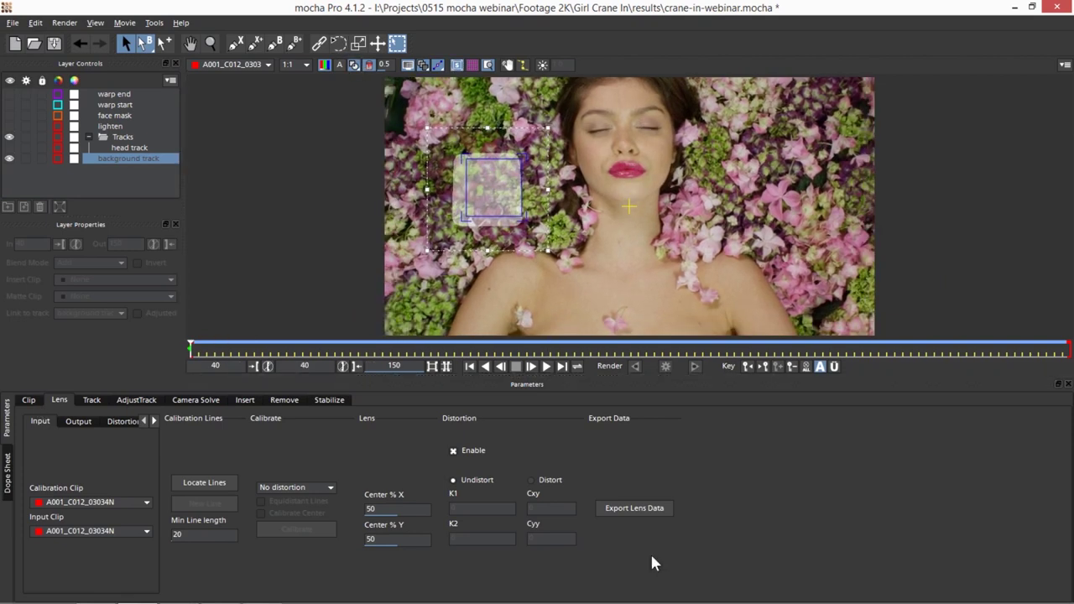
- Open the Stabilize module and hide the planar surface, overlays and mattes in the viewer
click(331, 399)
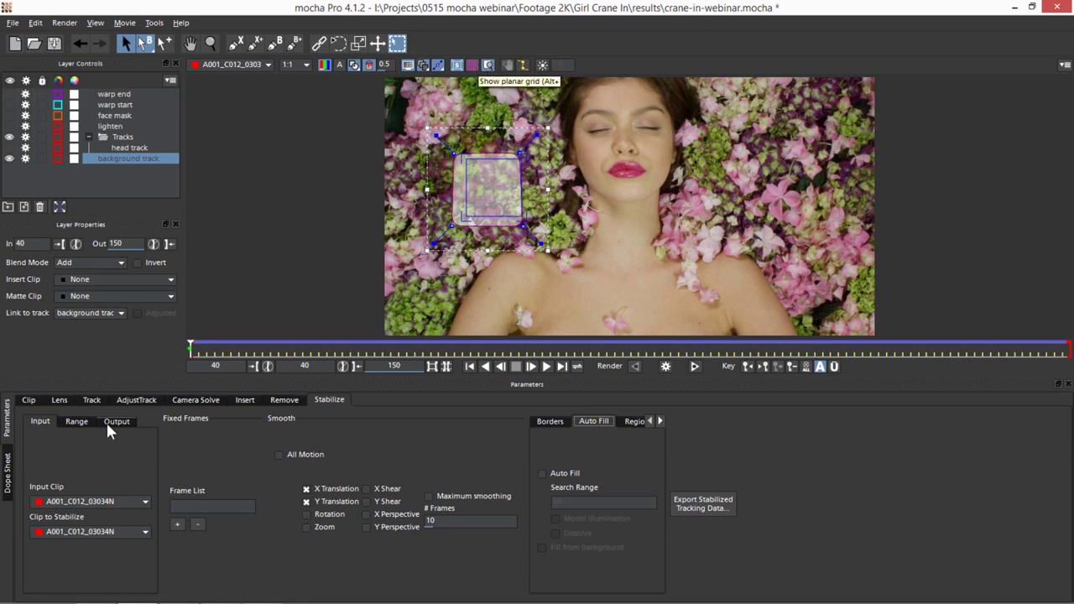
click(457, 66)
click(409, 67)
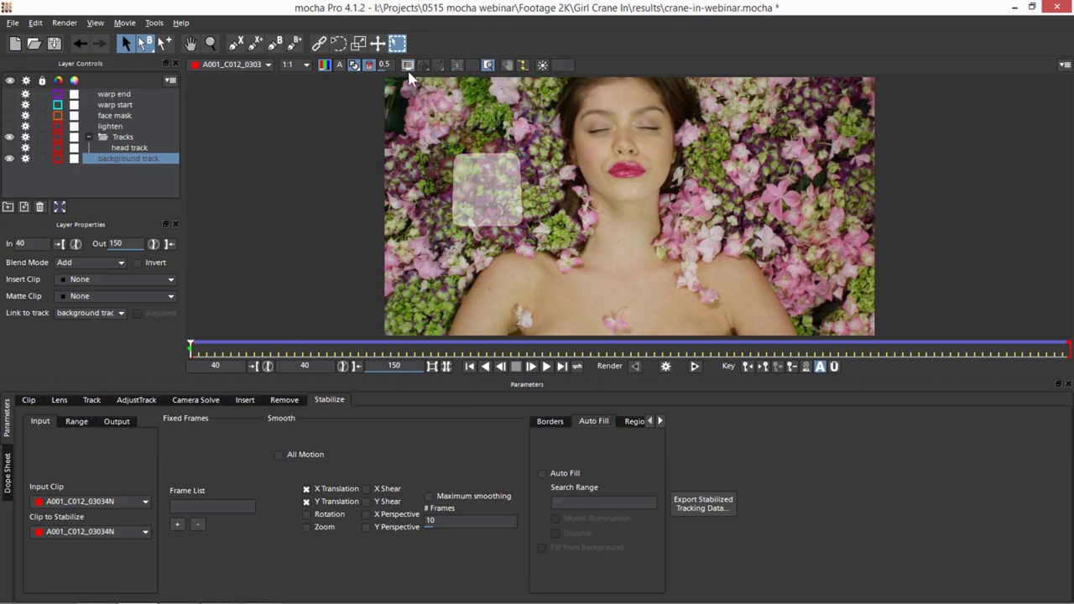
click(352, 66)
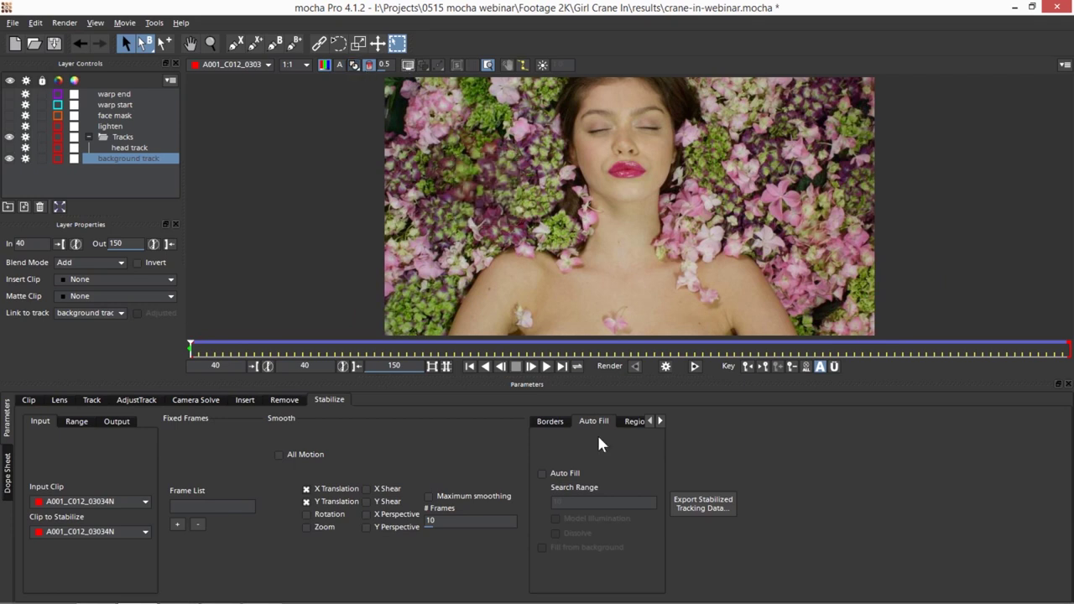
- Try smoothing All Motion with Maximum smoothing, preview the stabilized shot, and turn both options off again
click(278, 455)
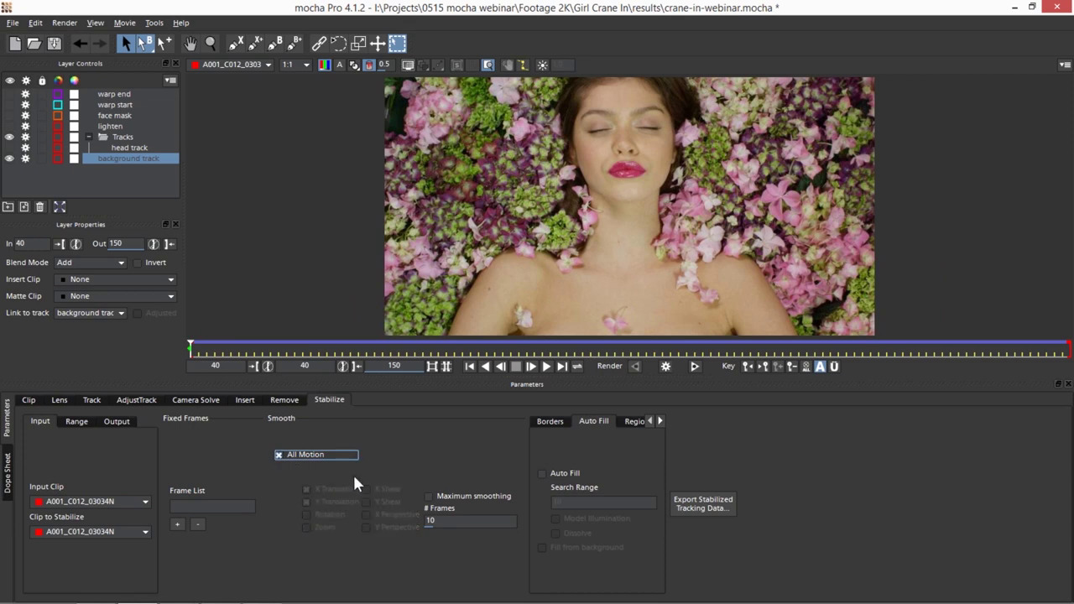
click(429, 498)
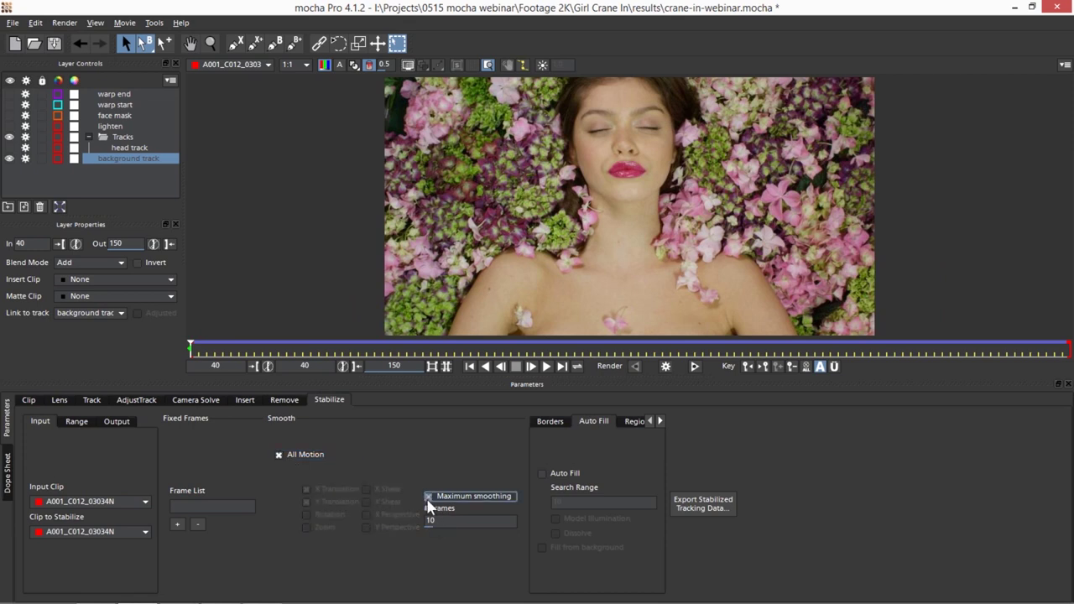
click(537, 366)
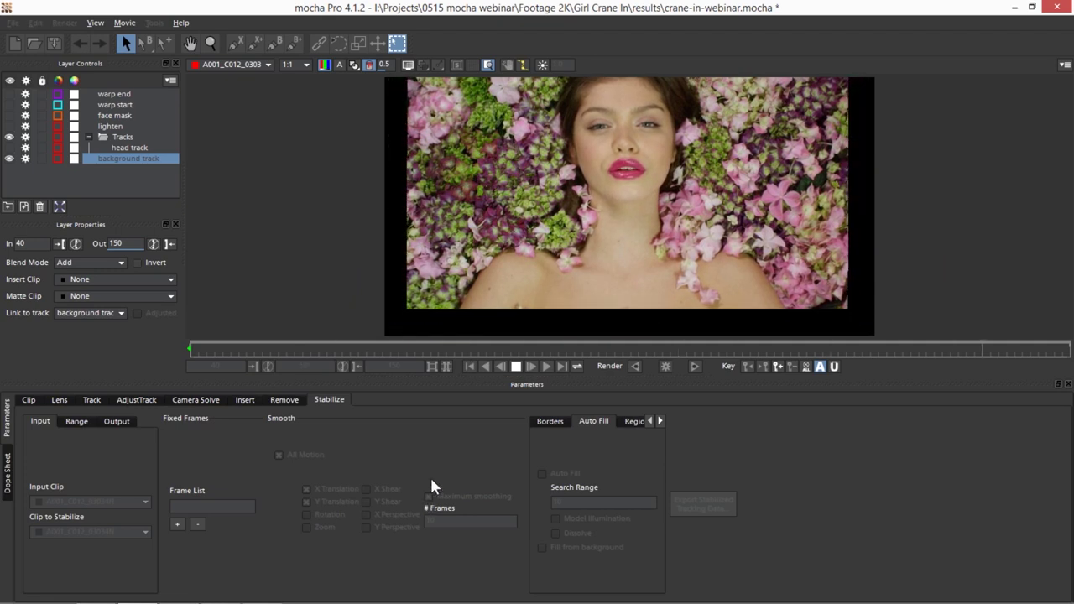
click(515, 366)
drag(268, 348, 81, 364)
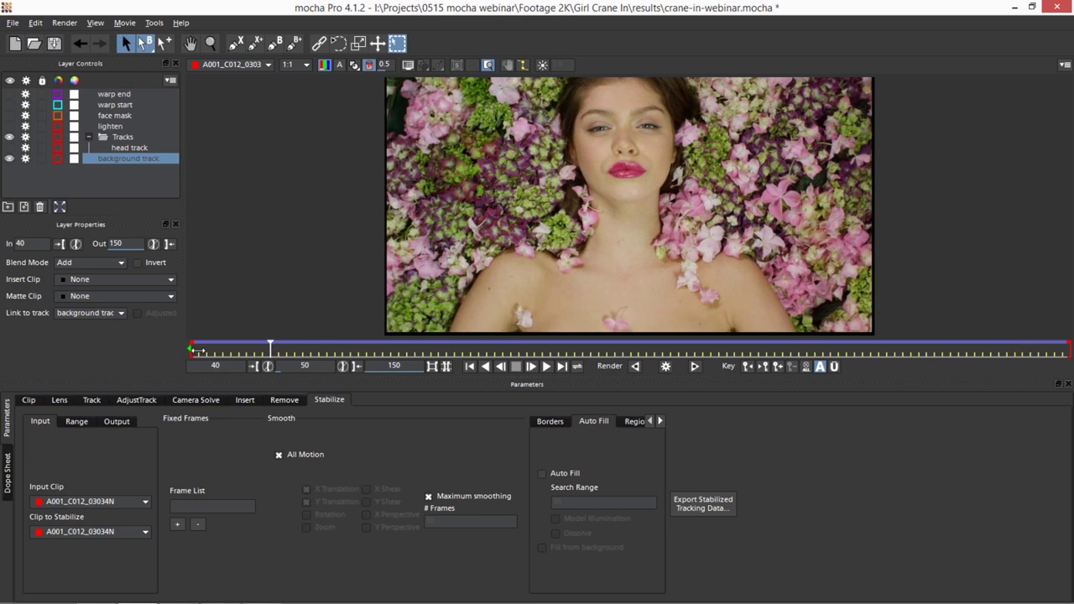
click(428, 496)
click(429, 496)
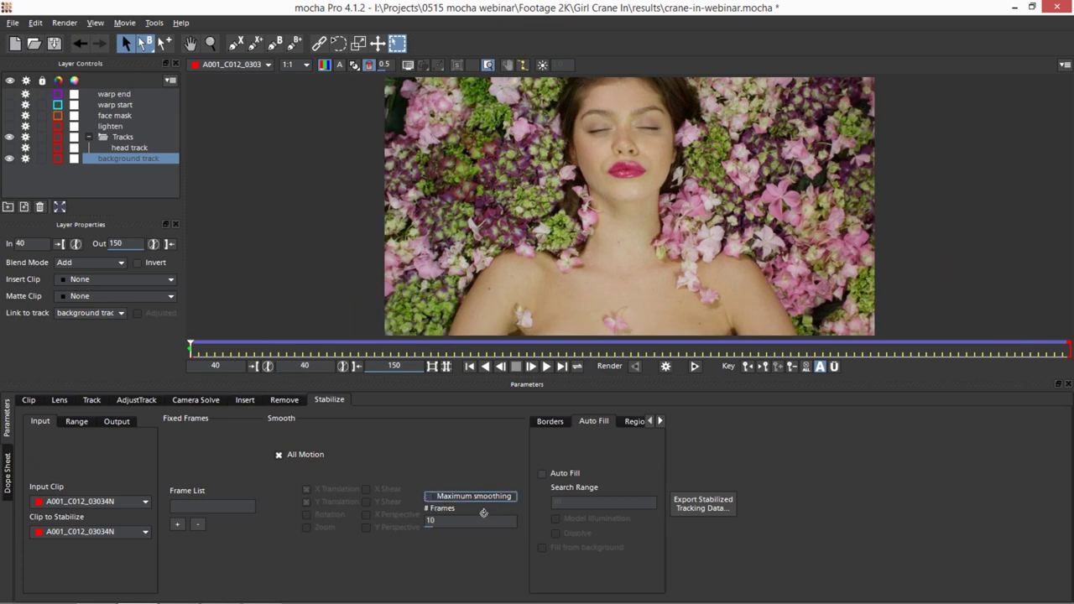
click(279, 455)
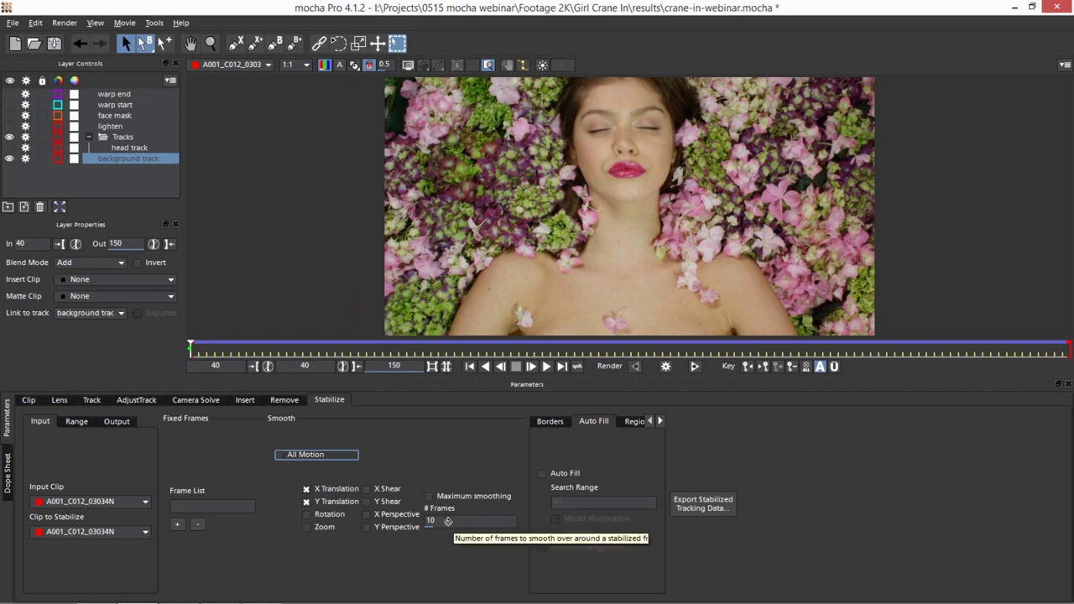
- Preview the shot stabilized with X and Y Translation smoothing, scrubbing towards the end of the clip to examine the borders
click(546, 368)
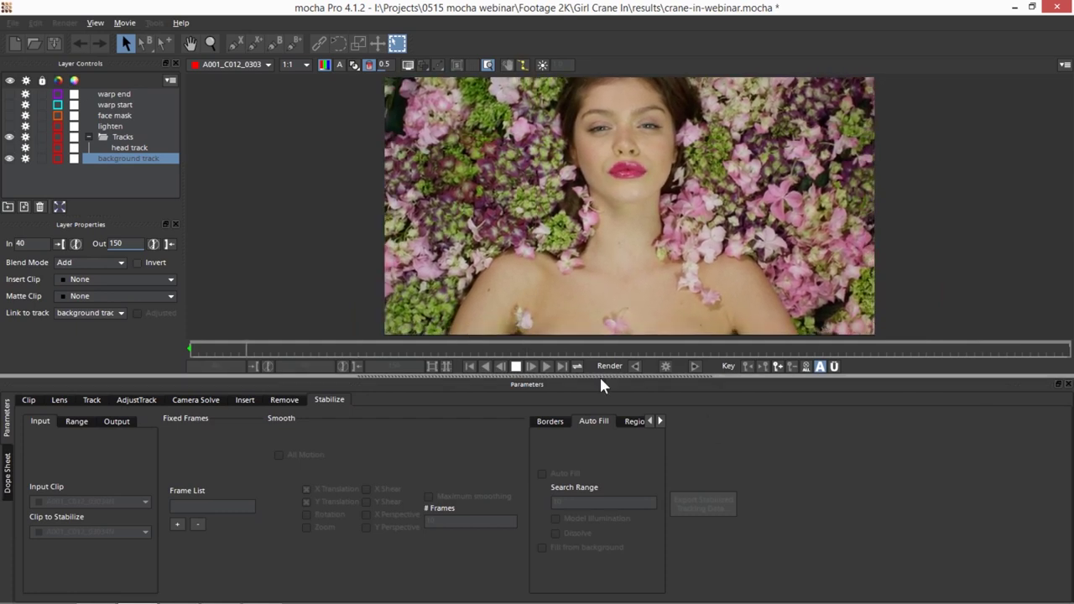
click(516, 368)
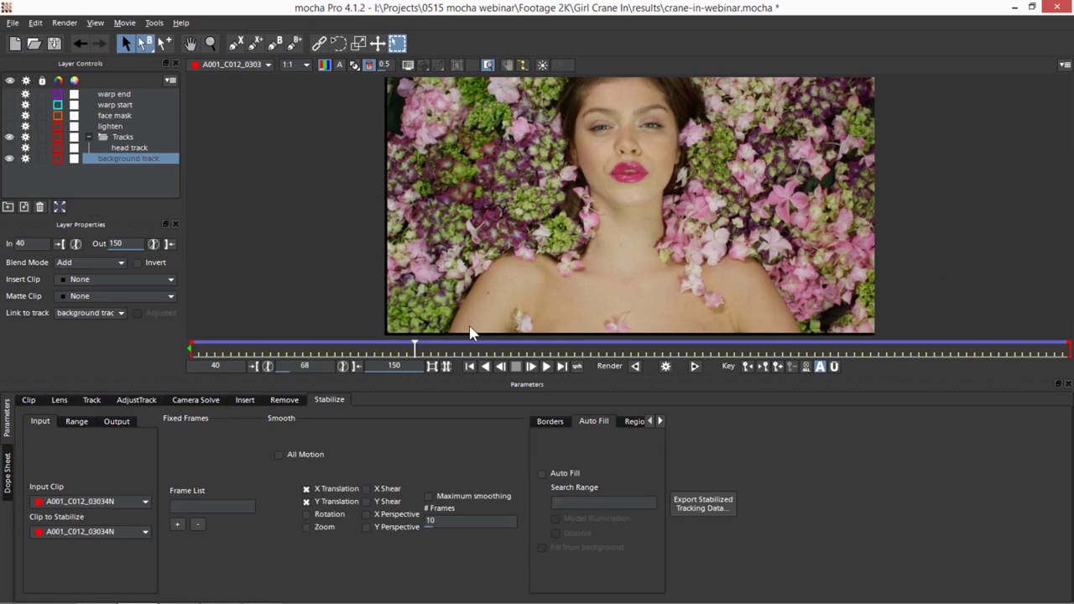
drag(416, 347, 834, 348)
drag(900, 352, 1040, 349)
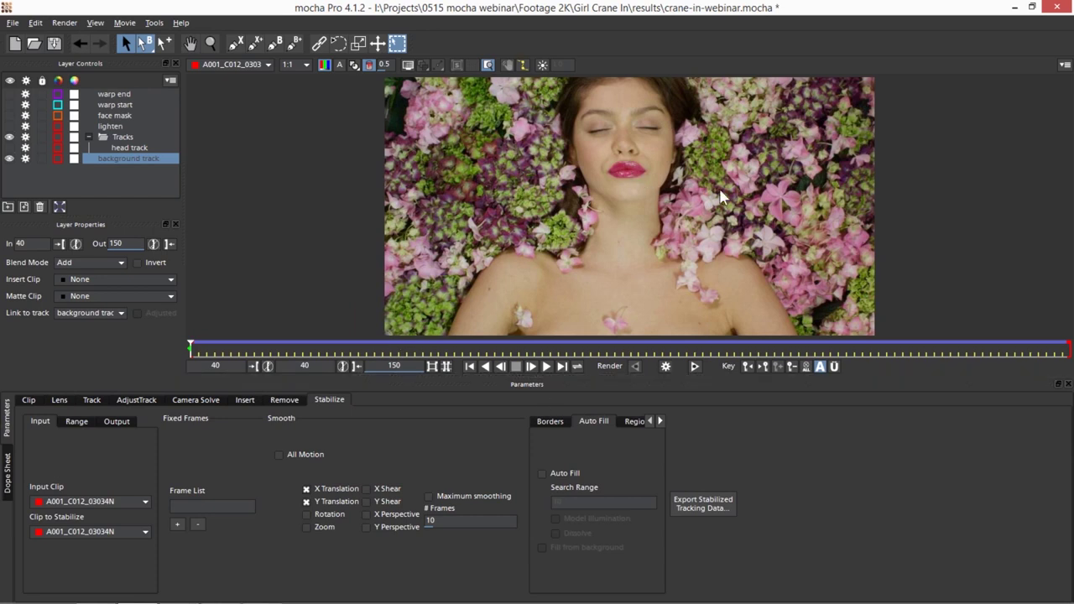
- Add the first frame, 40, and the last frame, 150, to the Fixed Frames list
click(177, 524)
drag(192, 347, 1070, 344)
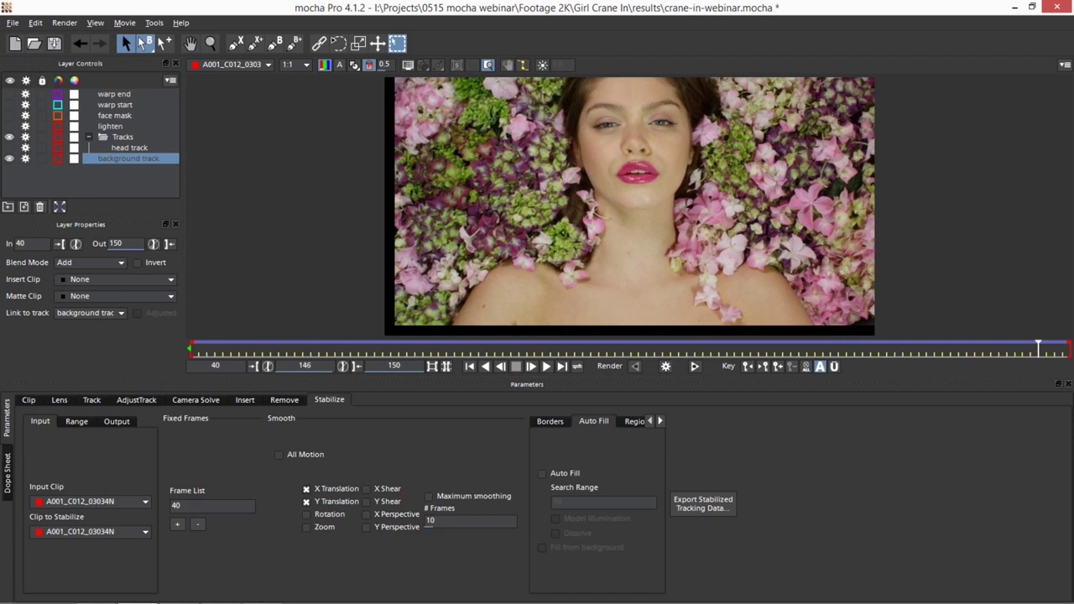
click(177, 524)
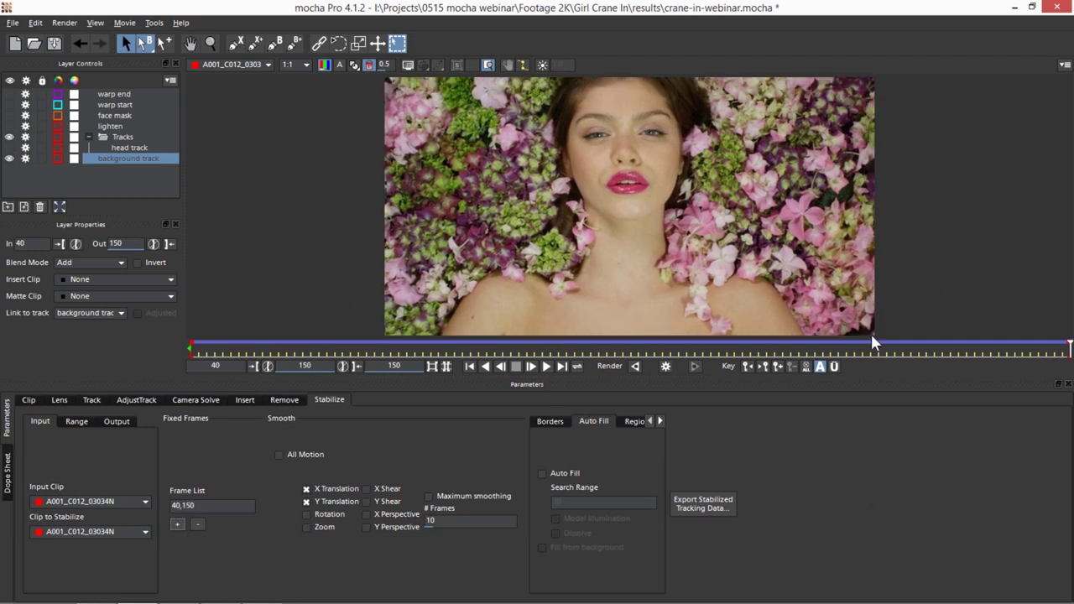
- Review the stabilization between the fixed frames, comparing the last frame without and with frame 150 in the Frame List
click(531, 366)
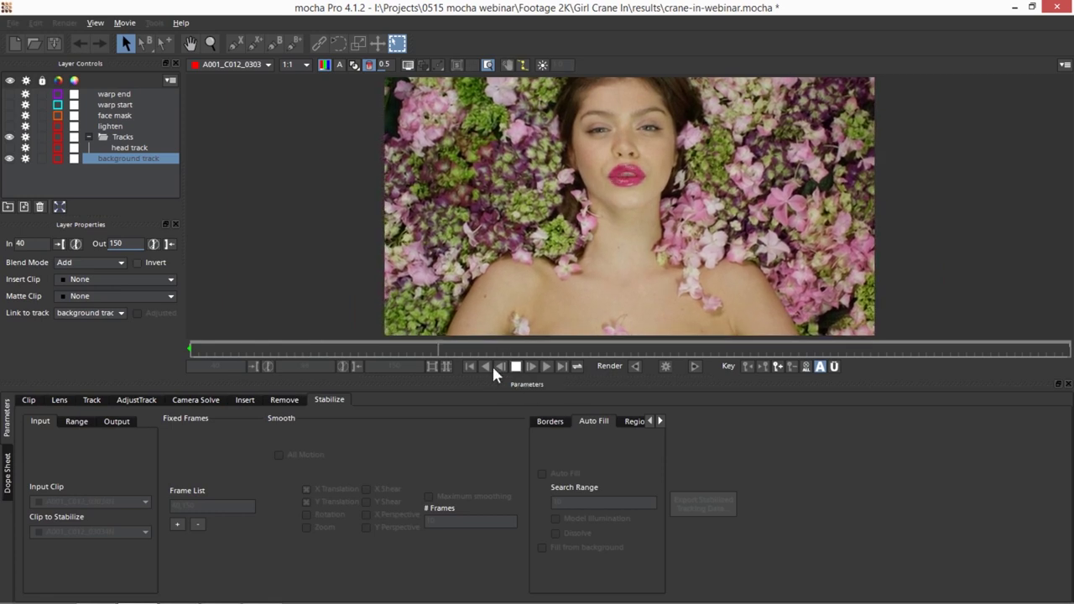
click(762, 344)
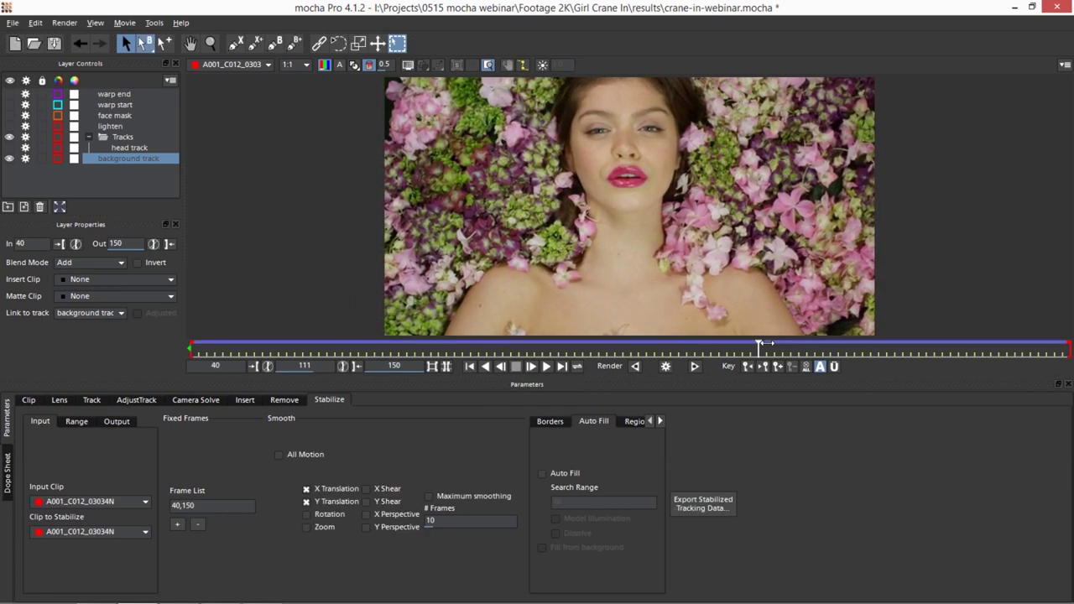
drag(757, 346, 654, 346)
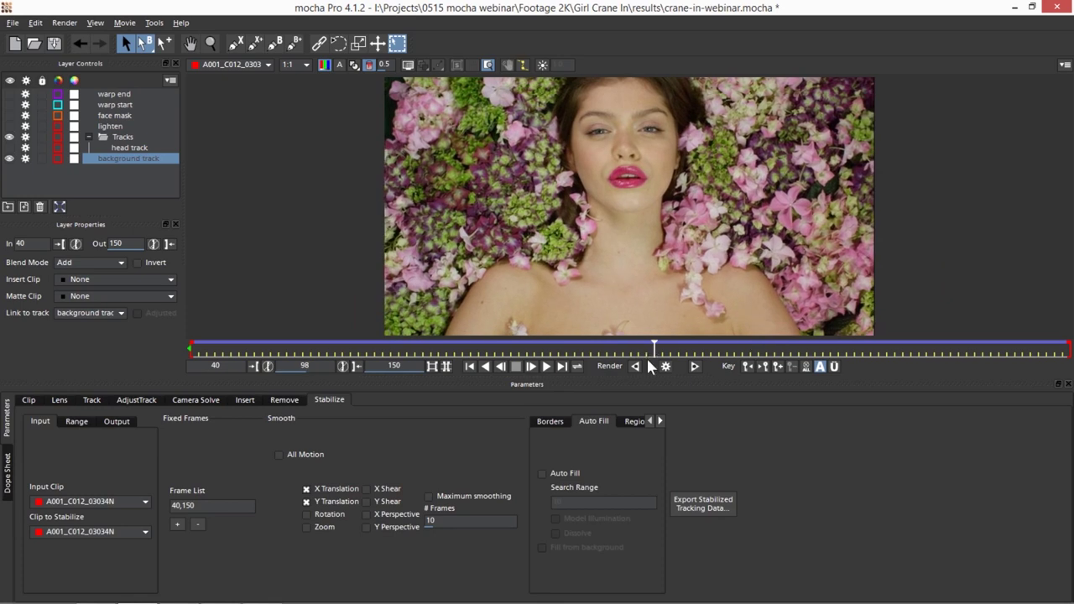
click(546, 366)
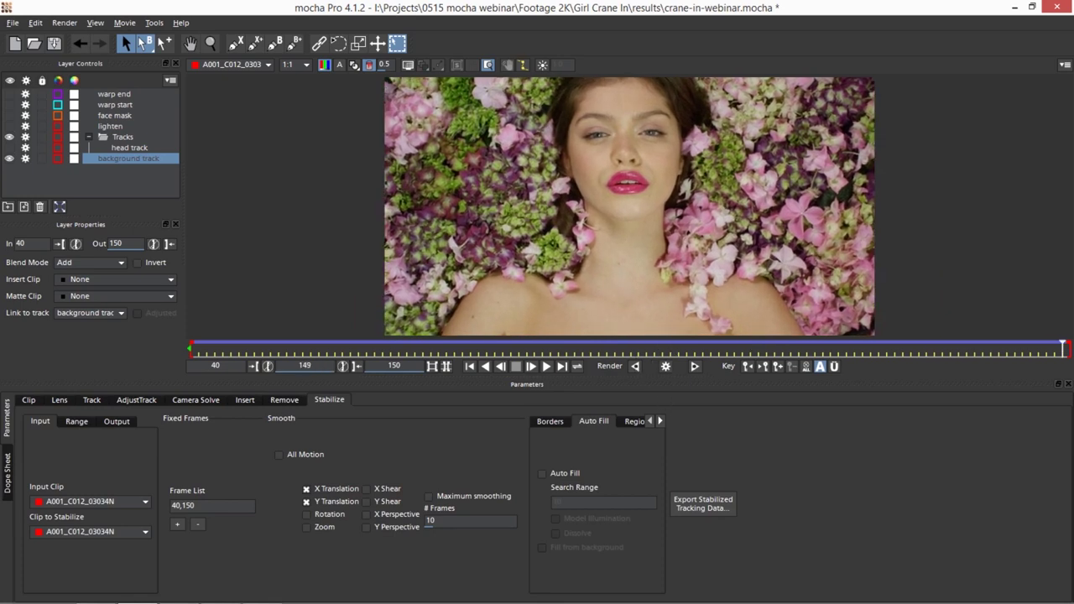
click(197, 527)
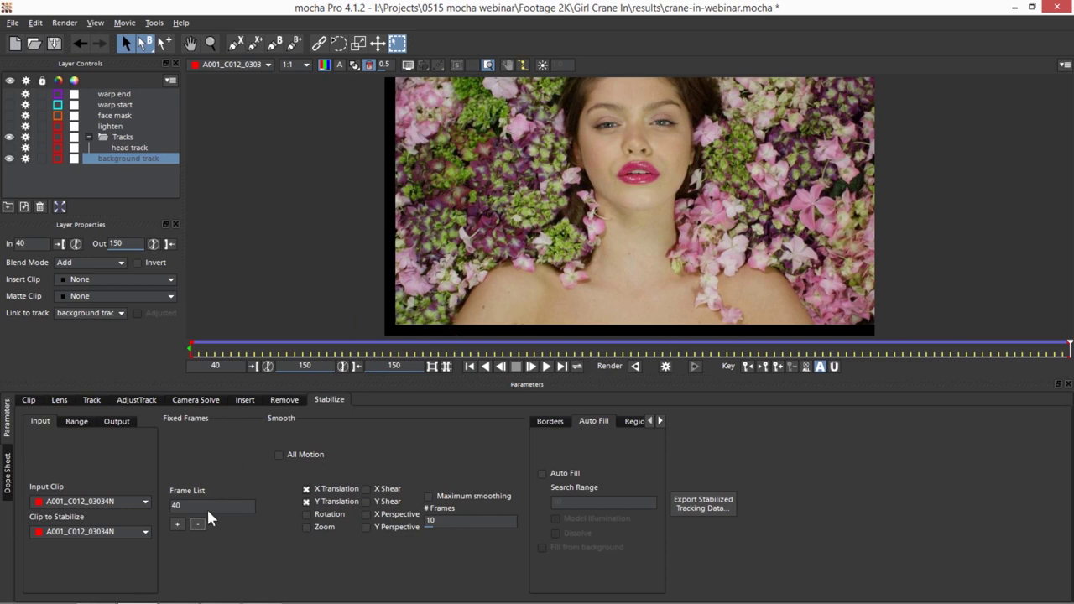
click(177, 525)
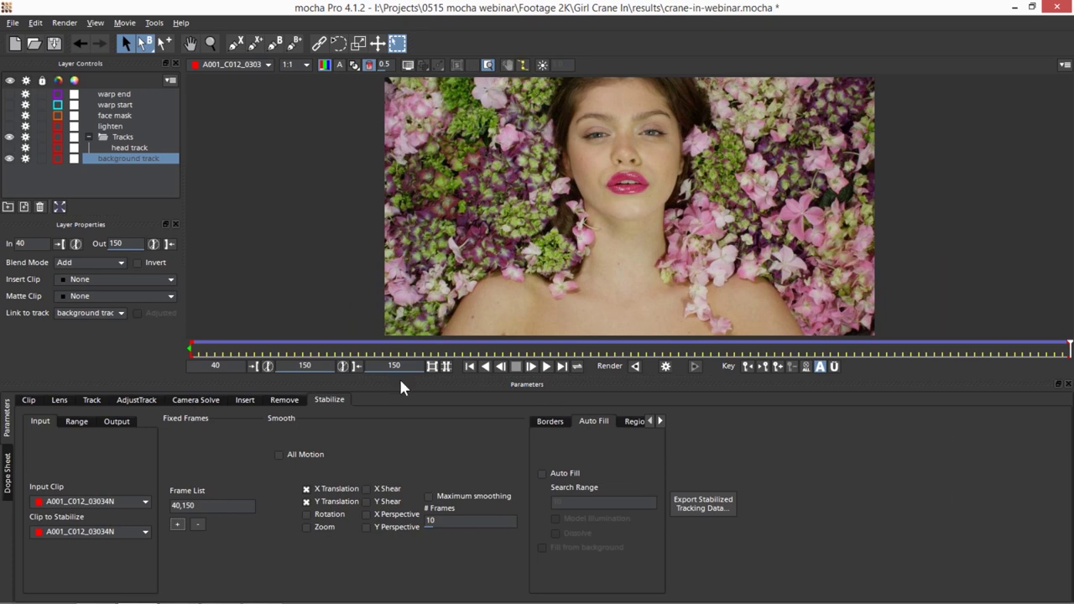
- Export the stabilized tracking data to the clipboard as After Effects Transform Data [position, scale and rotation]
click(701, 506)
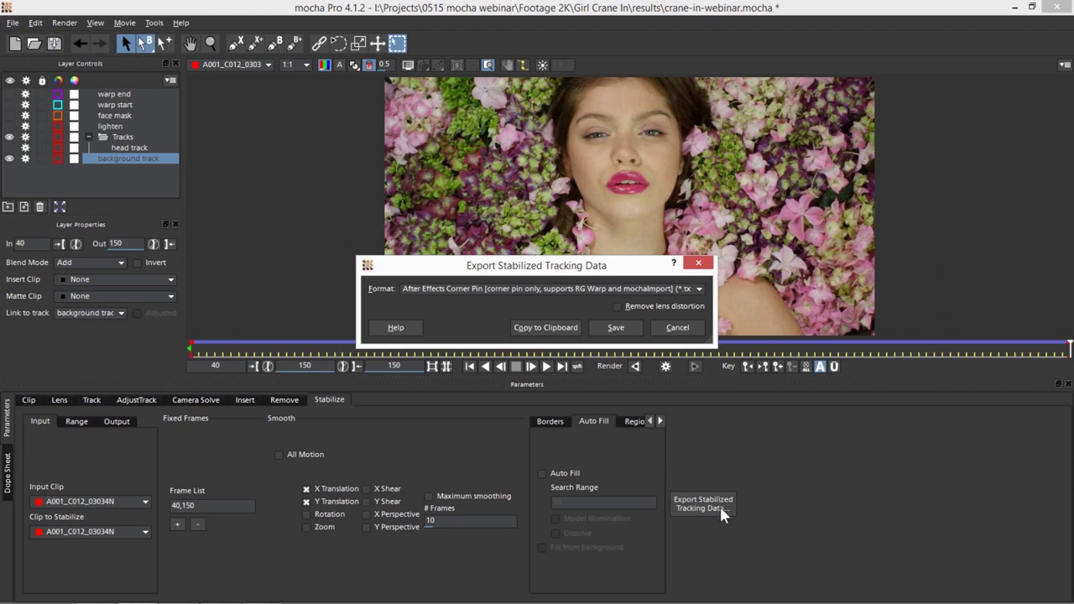
click(625, 289)
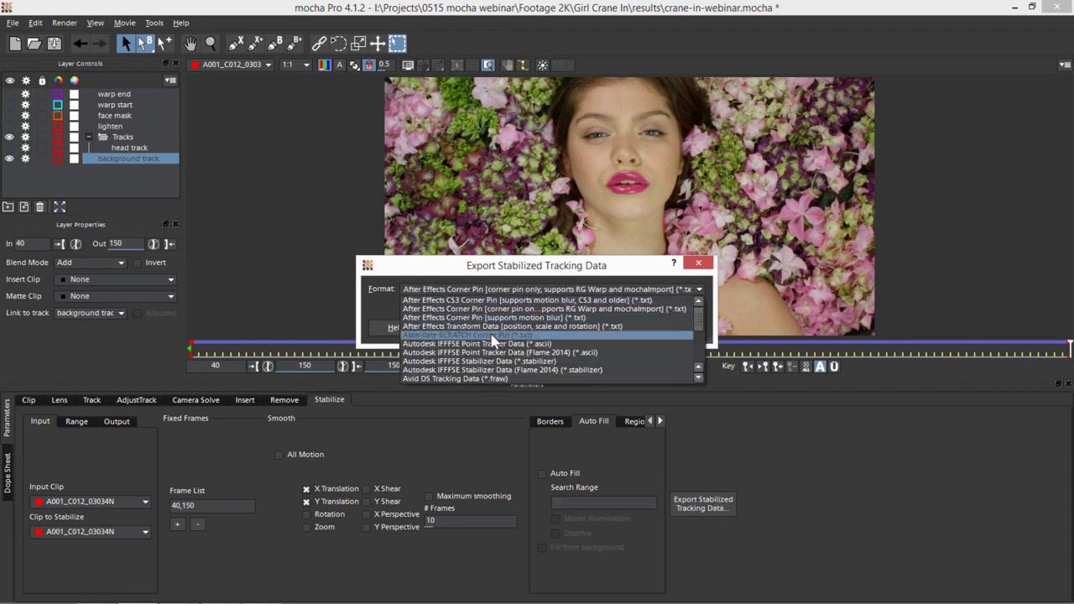
click(510, 327)
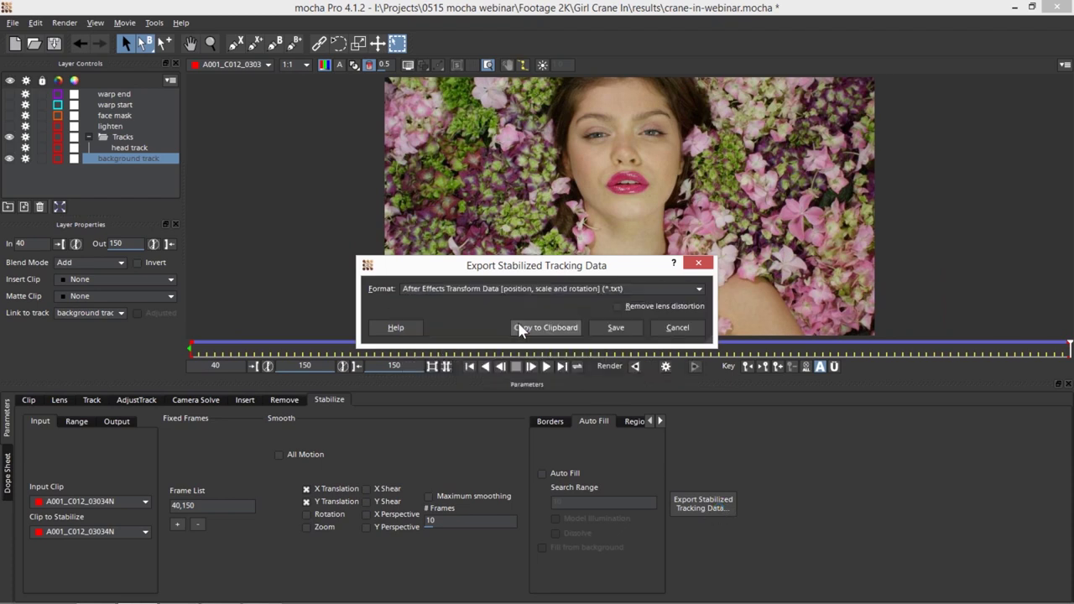
click(544, 327)
- Switch to After Effects and create a composition from Beauty 001, named "Beauty 001 -precomp"
key(alt+Tab)
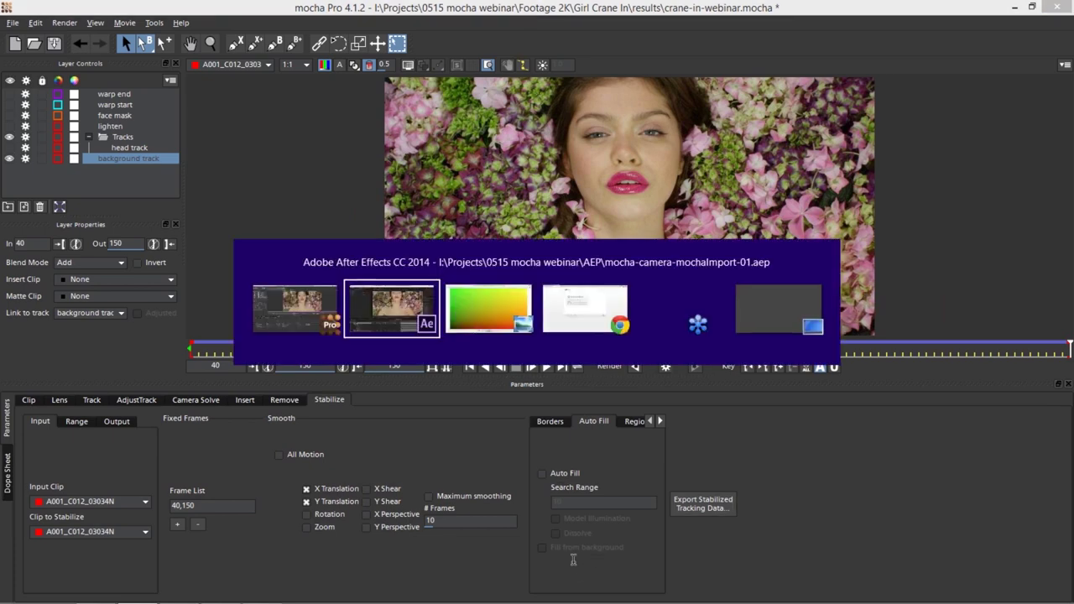
click(18, 57)
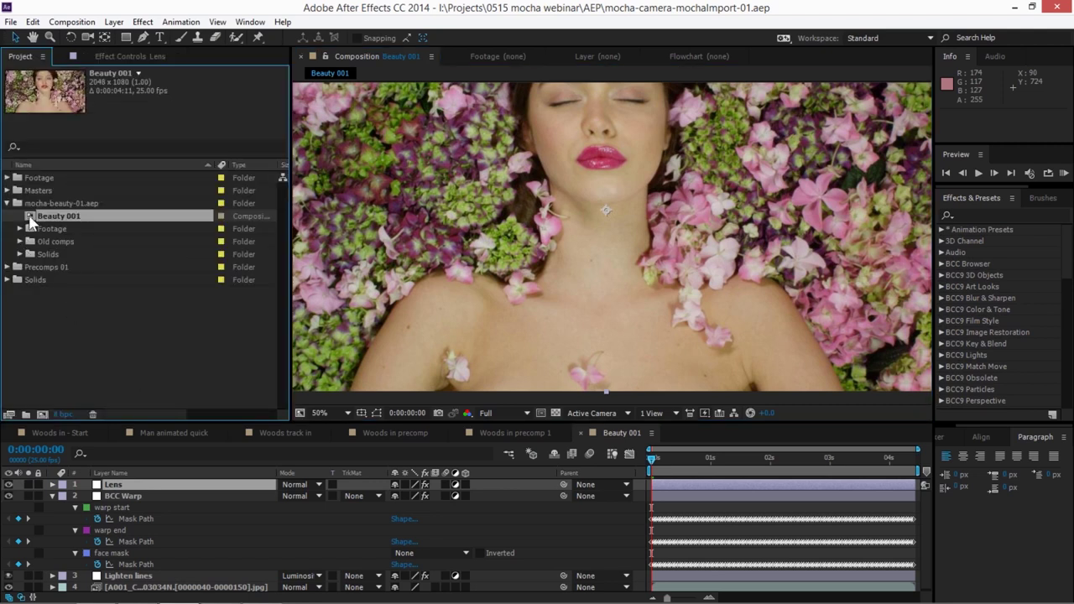
drag(34, 216, 41, 413)
key(ctrl+k)
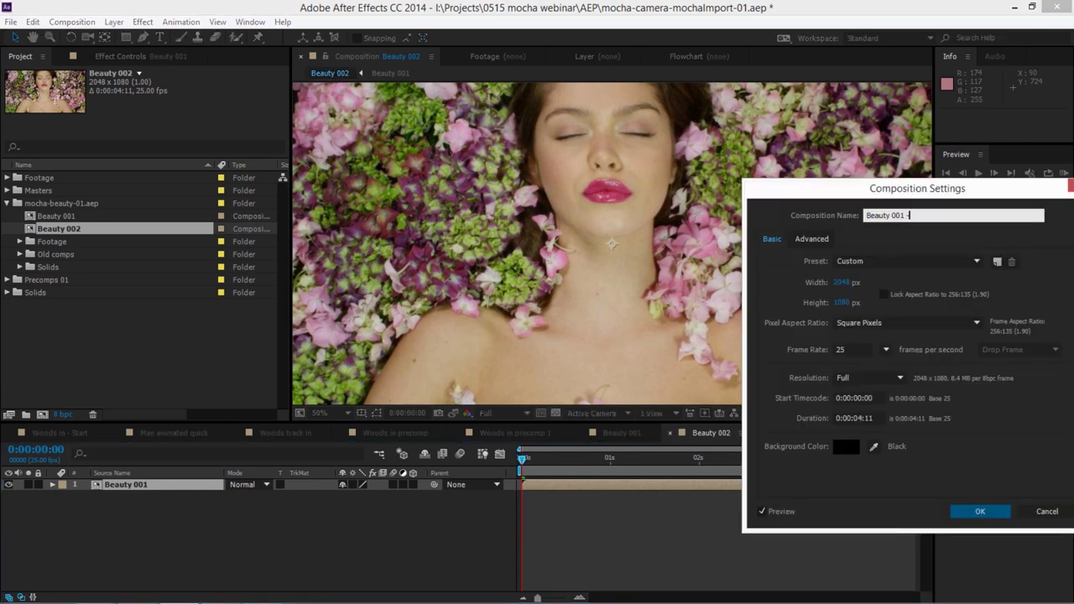
text(recomp)
key(Return)
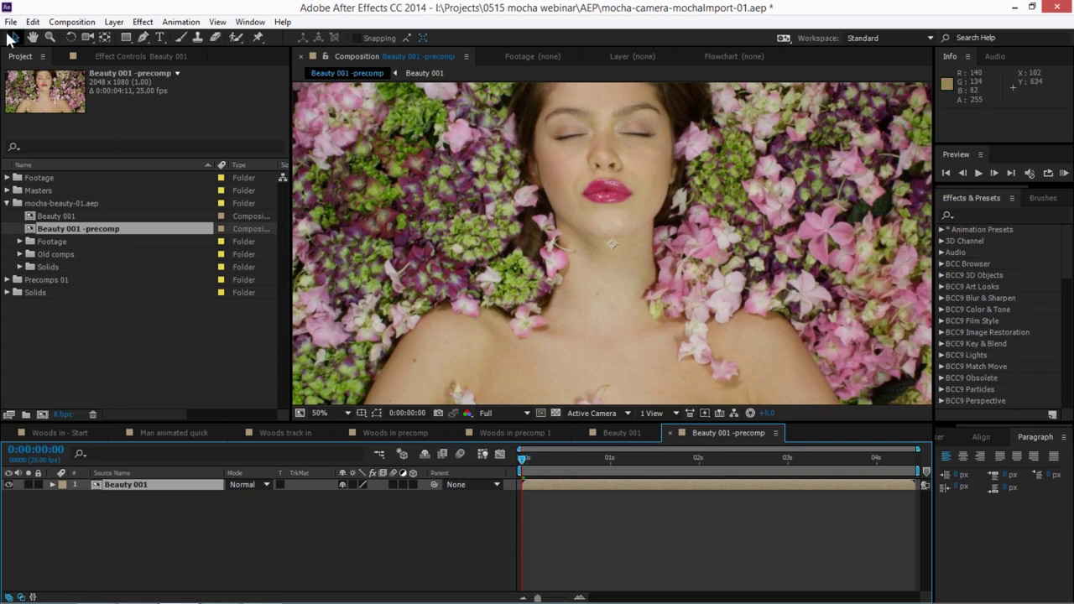
- Paste the stabilized transform keyframes onto the Beauty 001 layer in the precomp composition
click(32, 22)
click(66, 164)
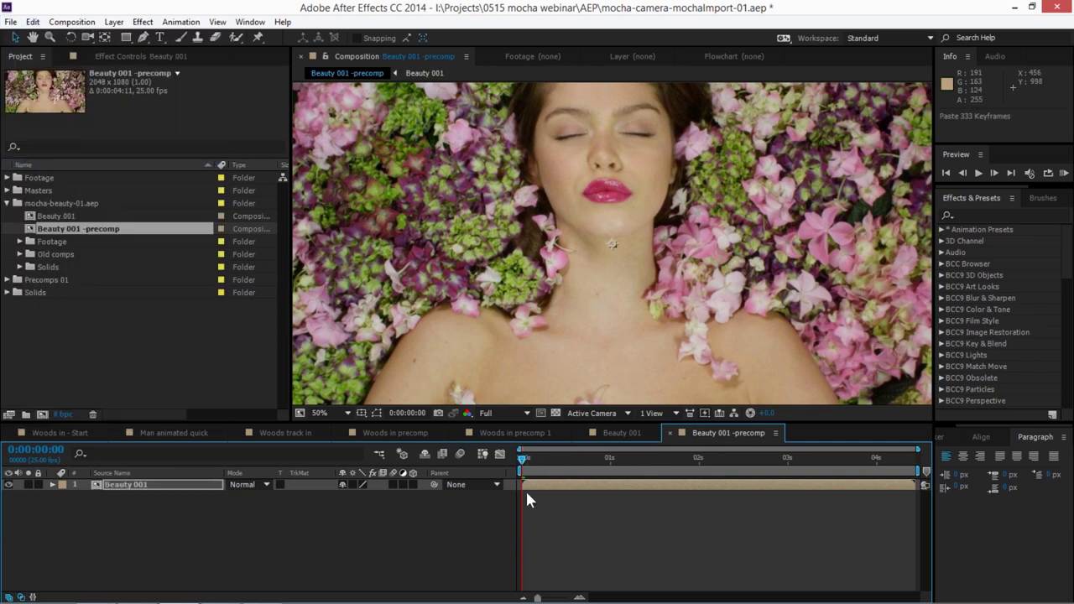
- Reveal the pasted position, scale and rotation keyframes on the Beauty 001 layer and preview the stabilized composition
key(u)
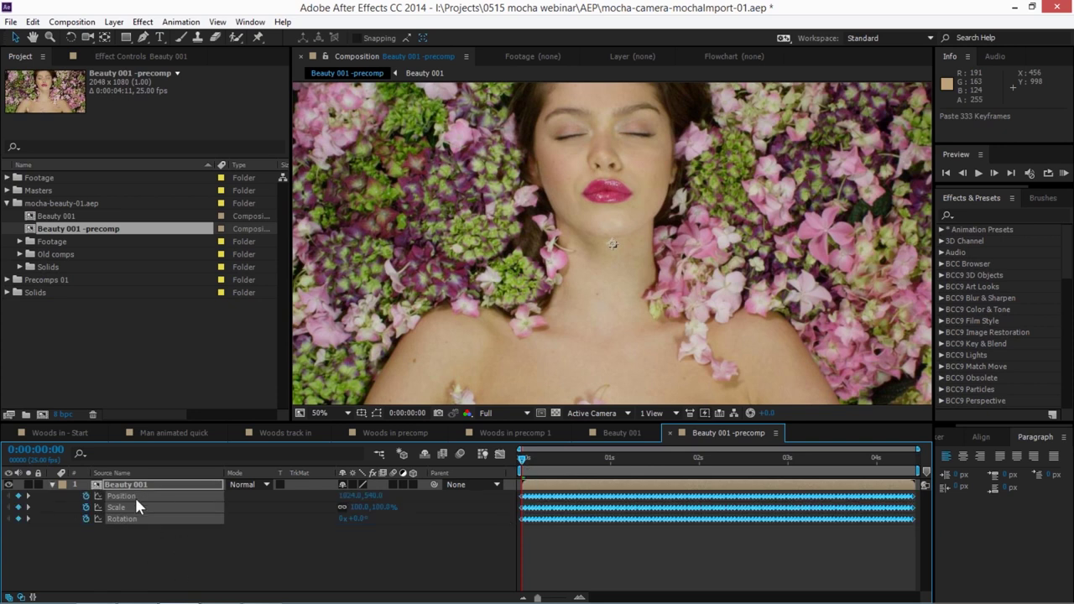
drag(524, 458, 628, 445)
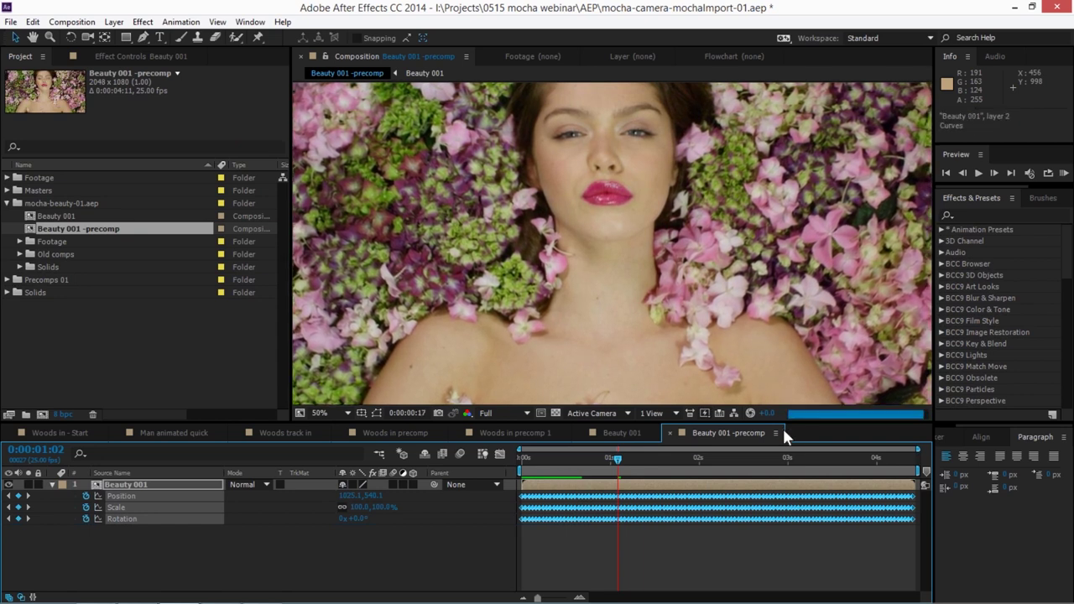
click(783, 501)
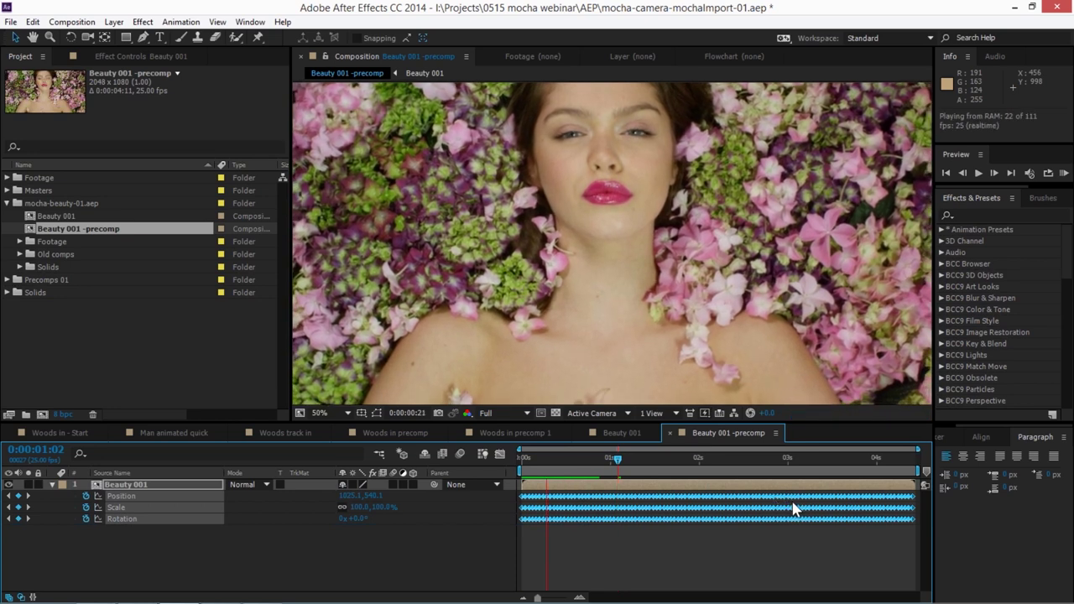
click(780, 502)
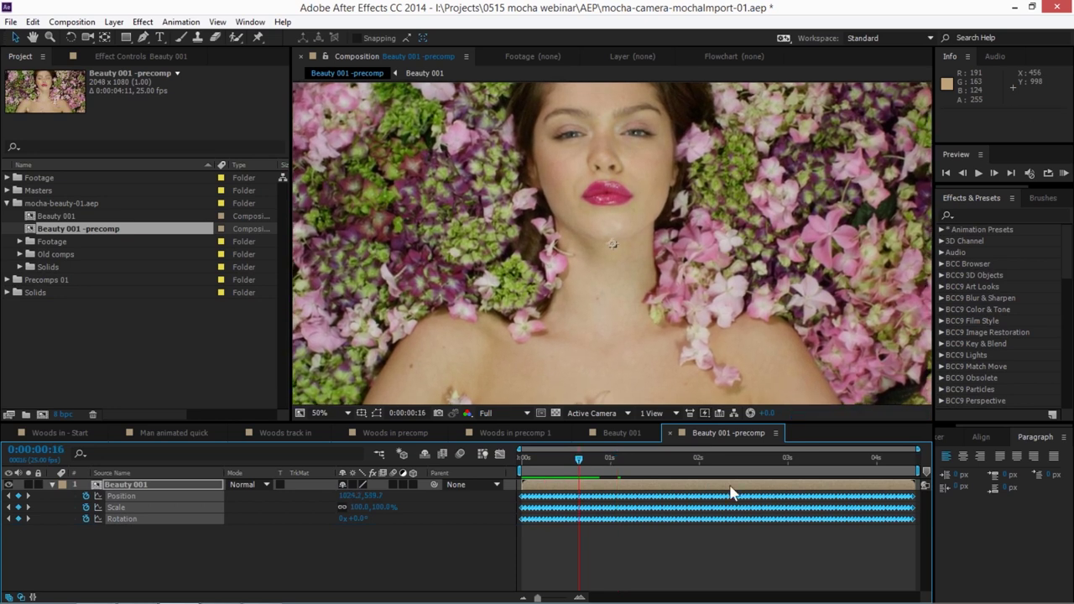
click(19, 242)
drag(44, 256, 144, 475)
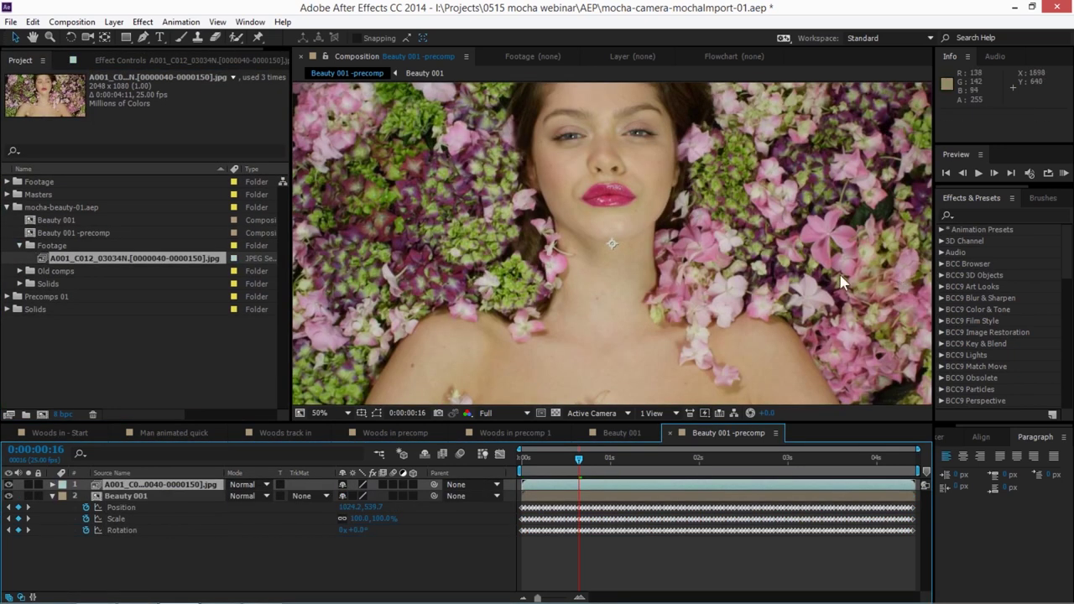
click(9, 485)
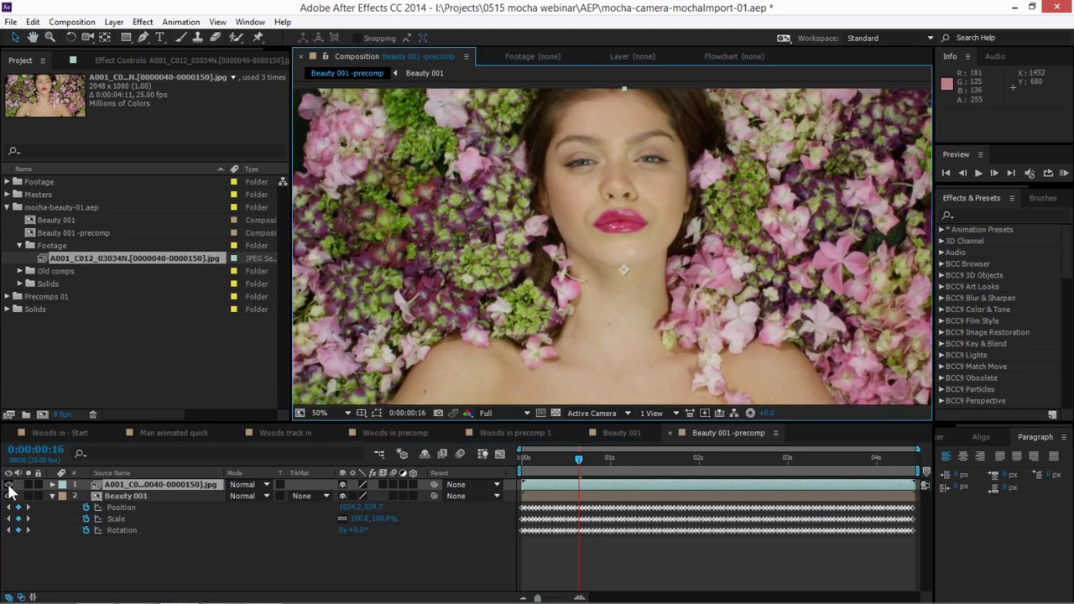
click(9, 484)
click(9, 485)
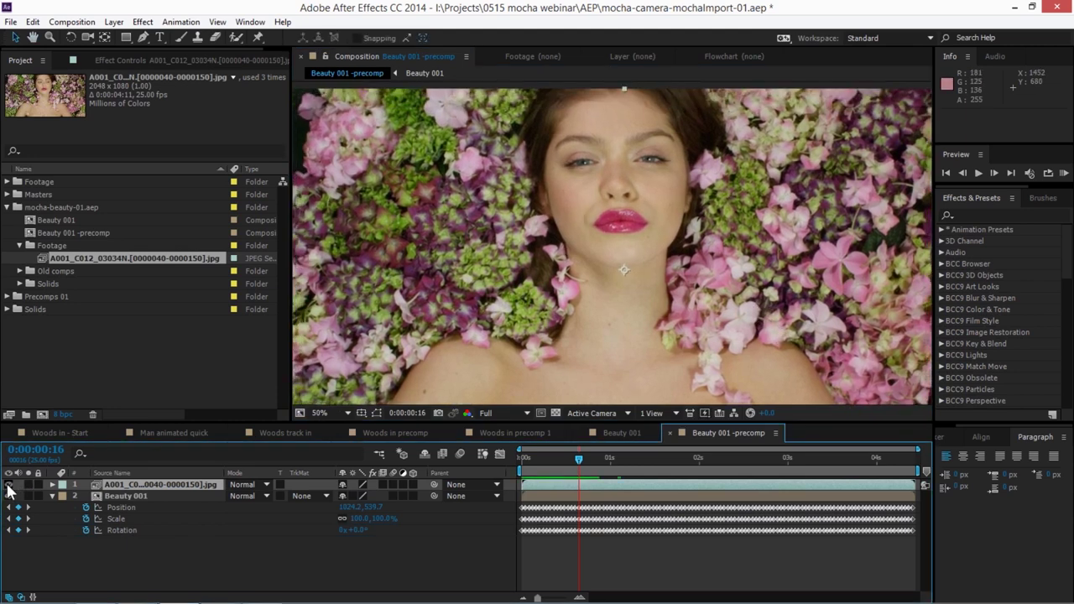
click(9, 485)
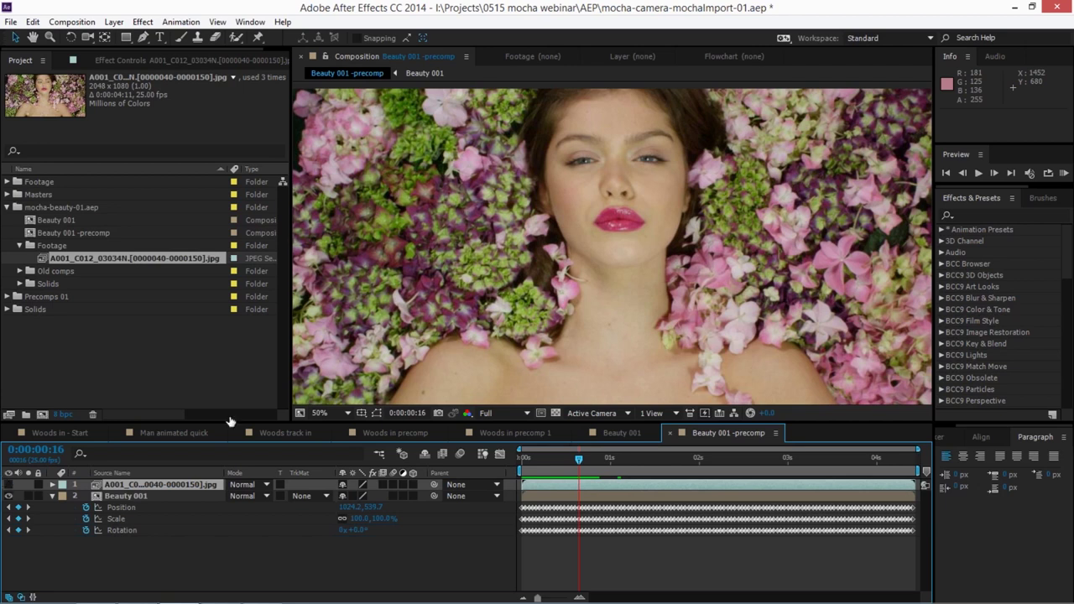
- Set the composition view to Fit up to 100% and compare the original with the stabilized footage across the whole frame
click(323, 412)
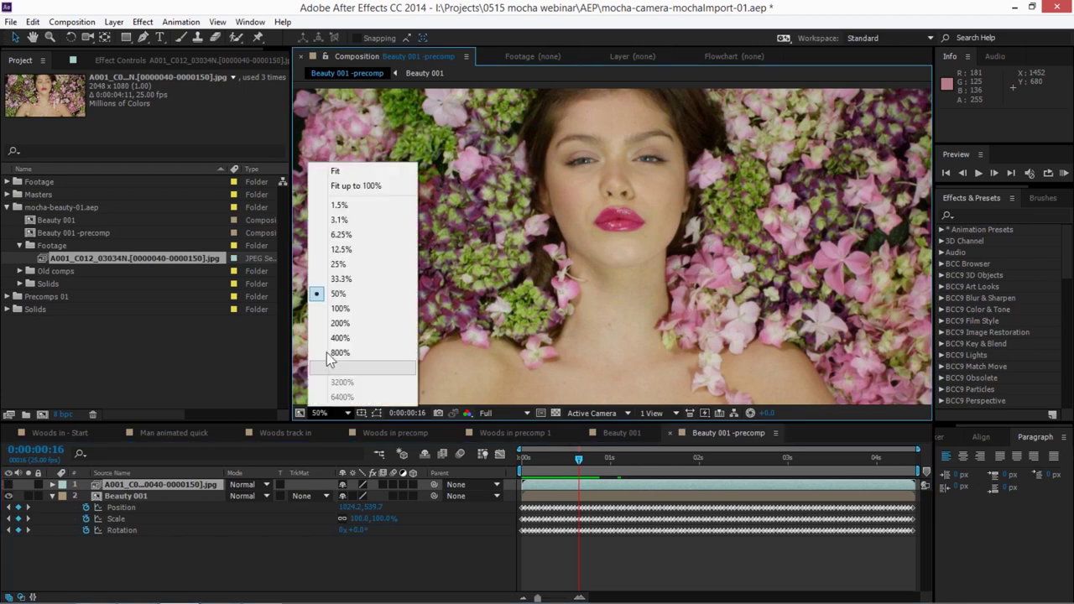
click(362, 186)
click(10, 485)
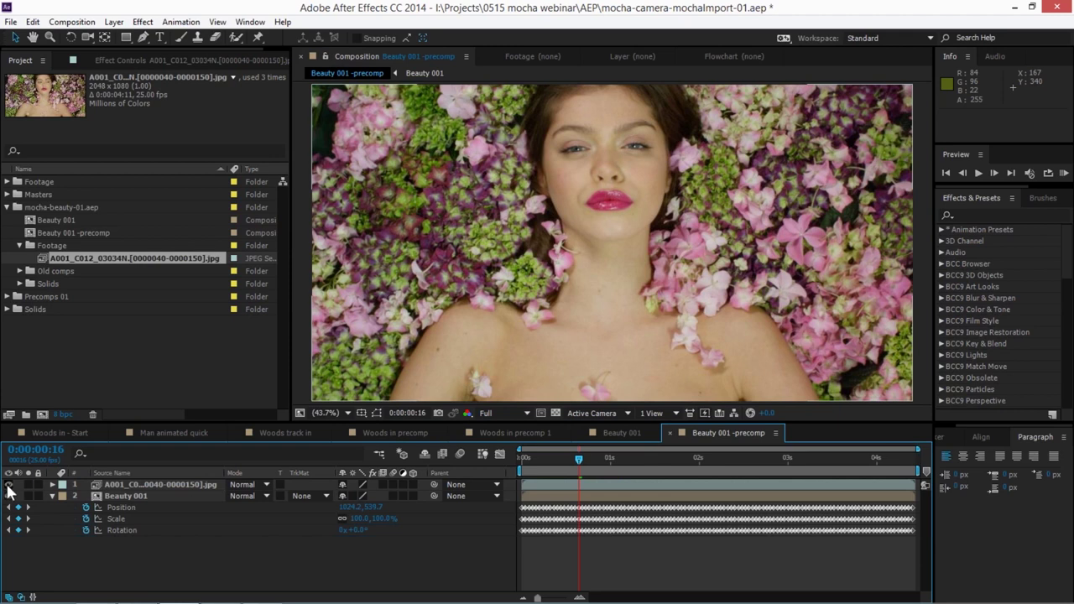
click(10, 485)
click(9, 485)
click(9, 485)
click(10, 485)
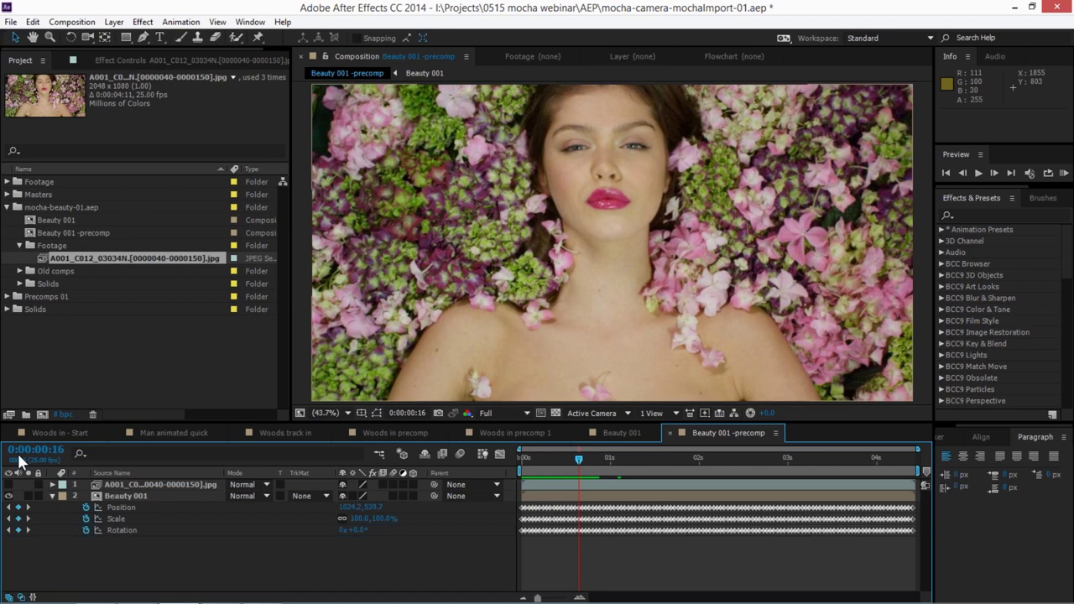
click(21, 453)
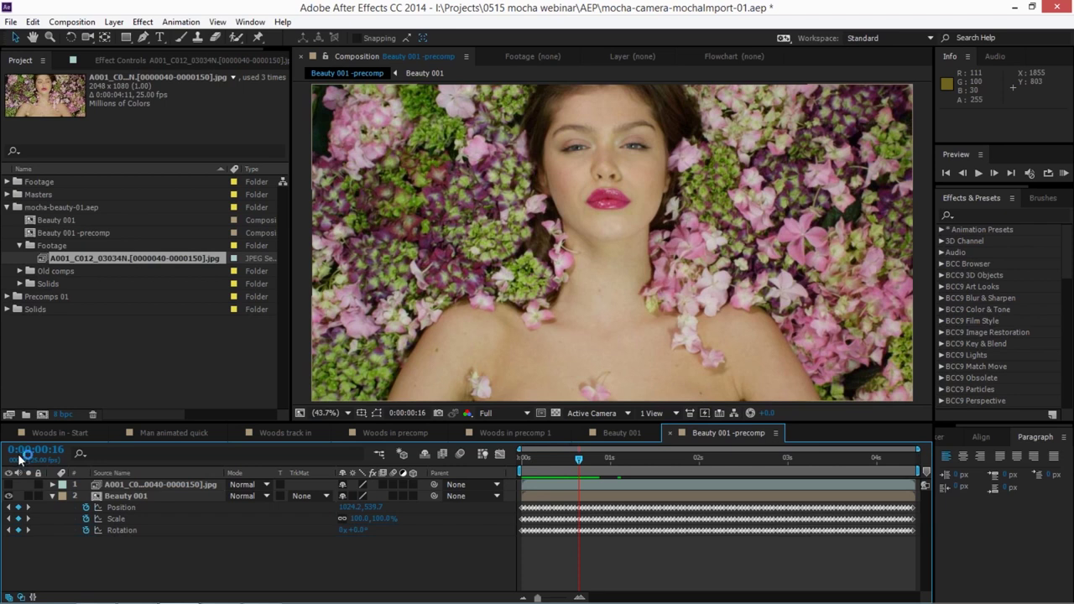